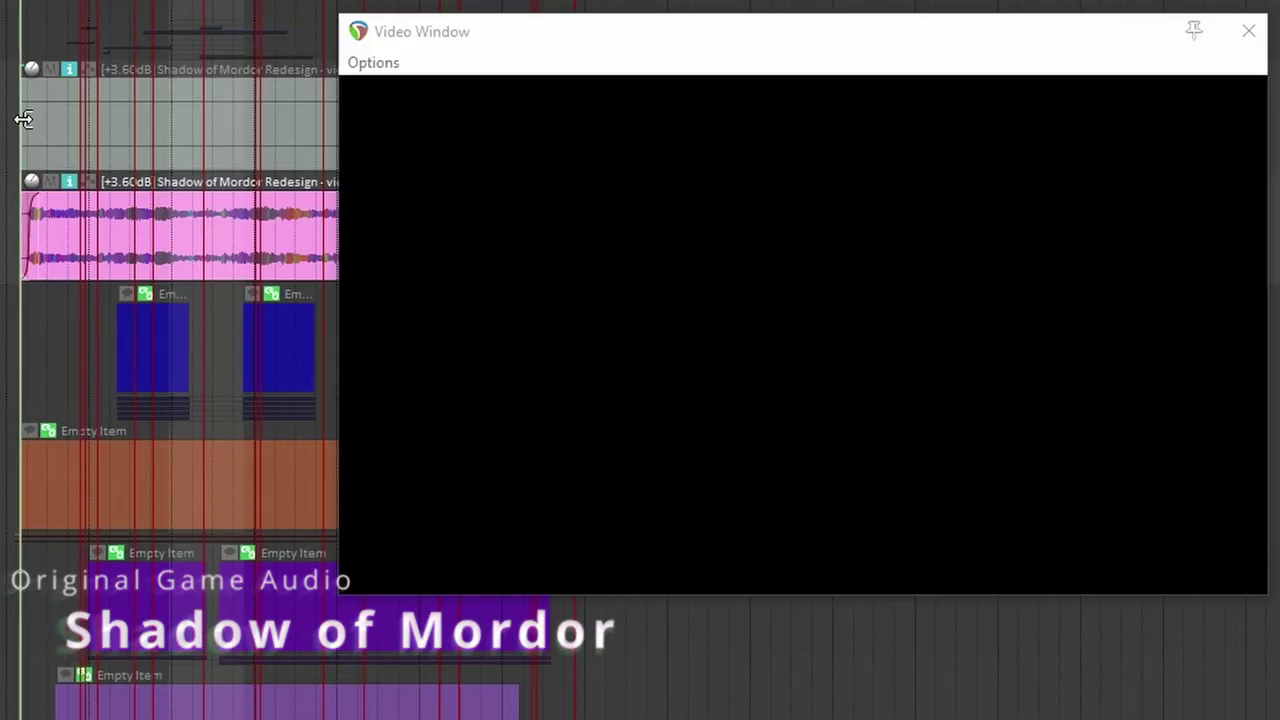
Step: Play the video with the original game audio, and select the undertone track's item near its start
key("space")
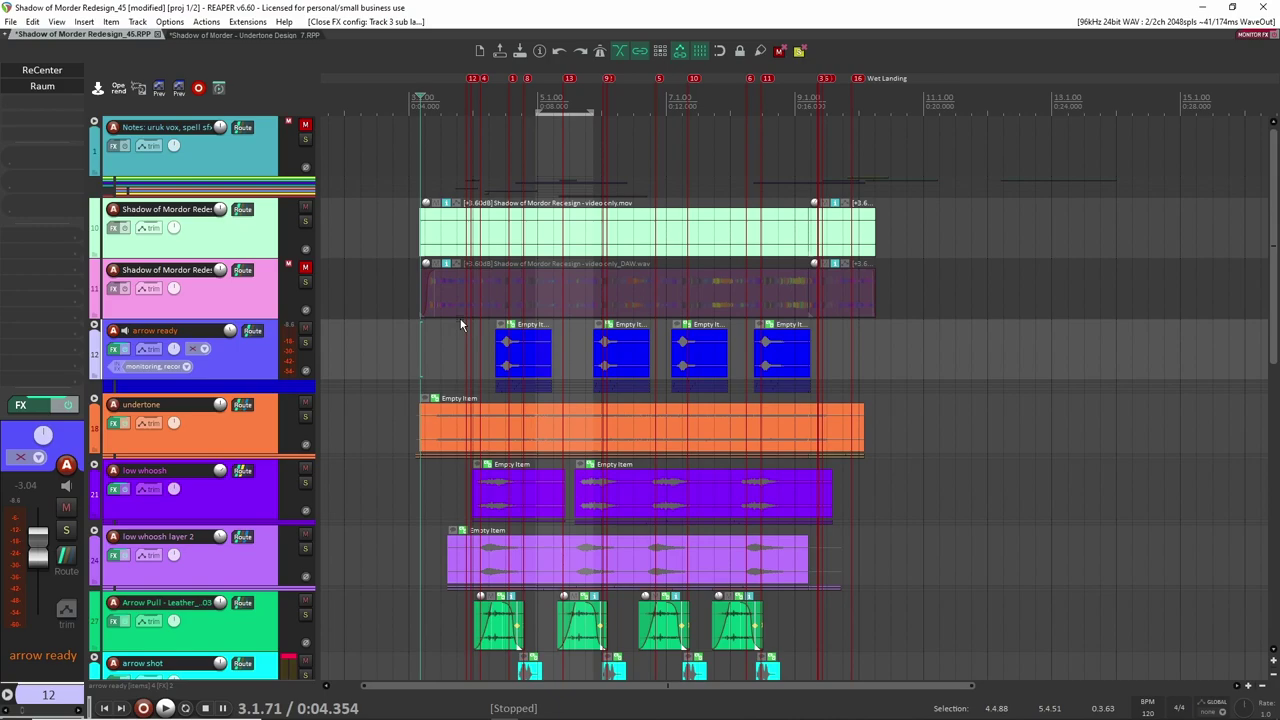
left_click(451, 428)
left_click(437, 427)
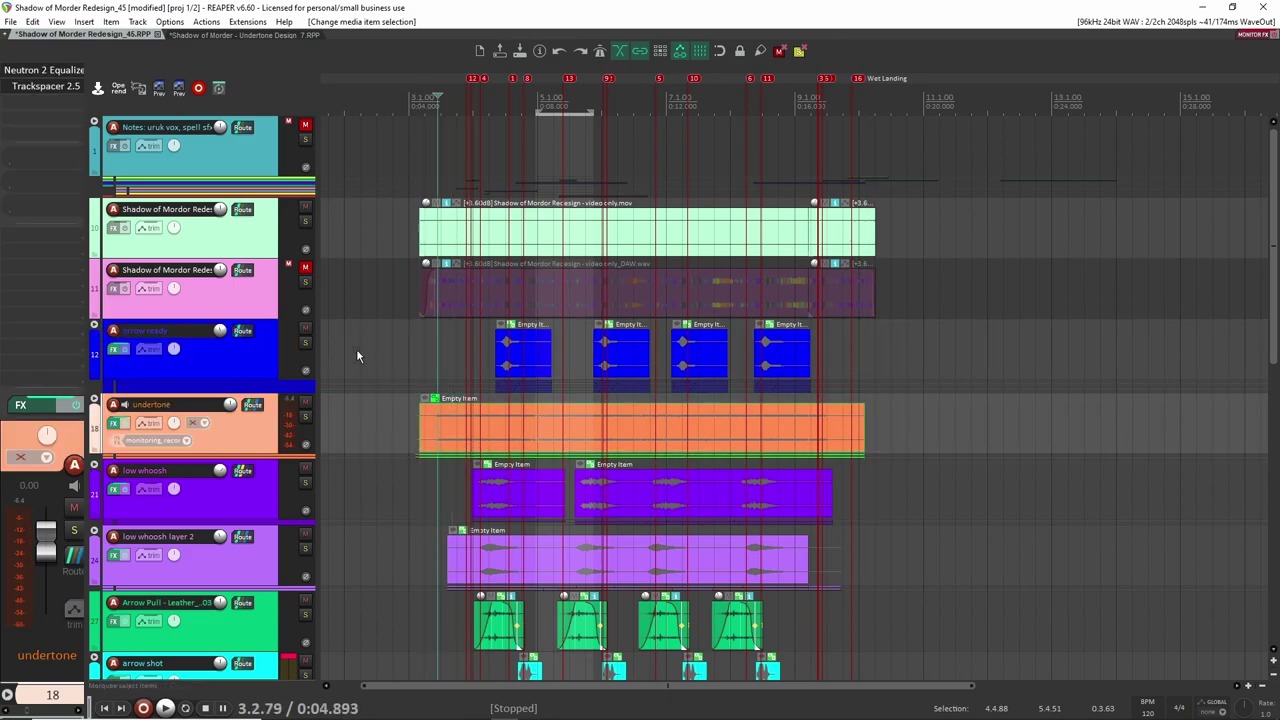
Step: Solo the original game audio track and show the video window, positioned over the empty part of the timeline
left_click(306, 283)
key("ctrl+shift+v")
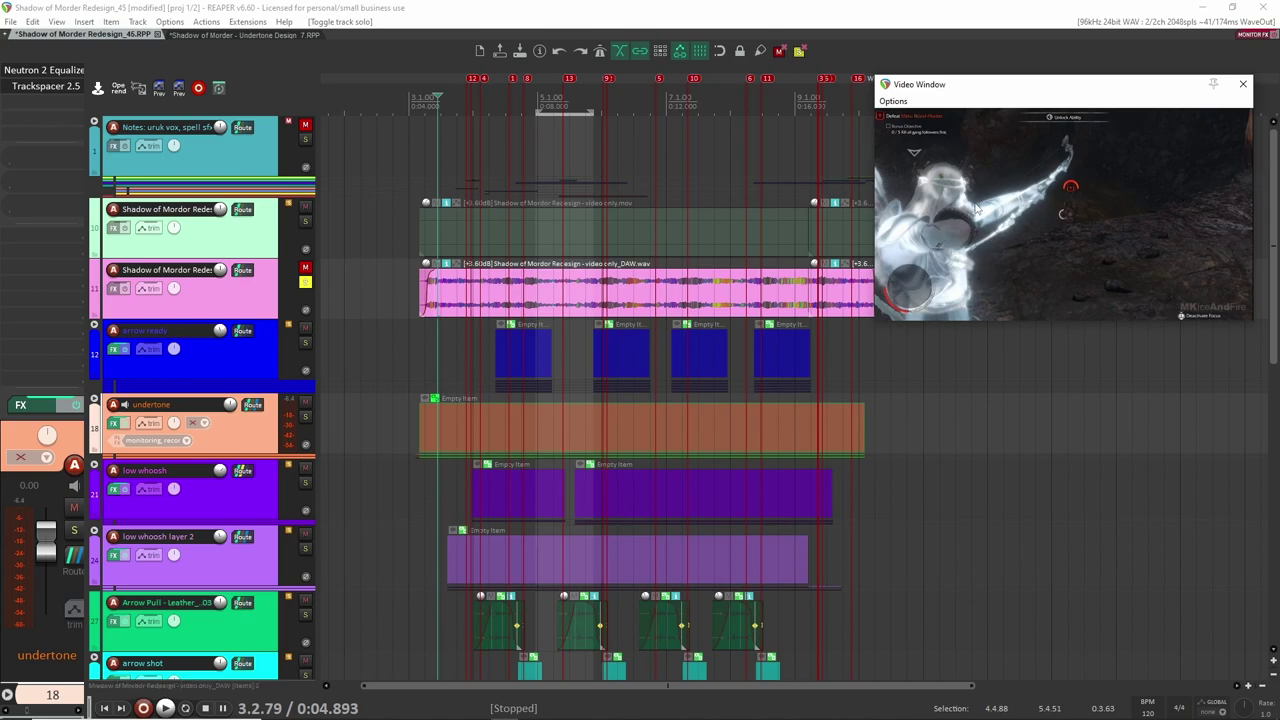
left_click_drag(956, 93, 951, 133)
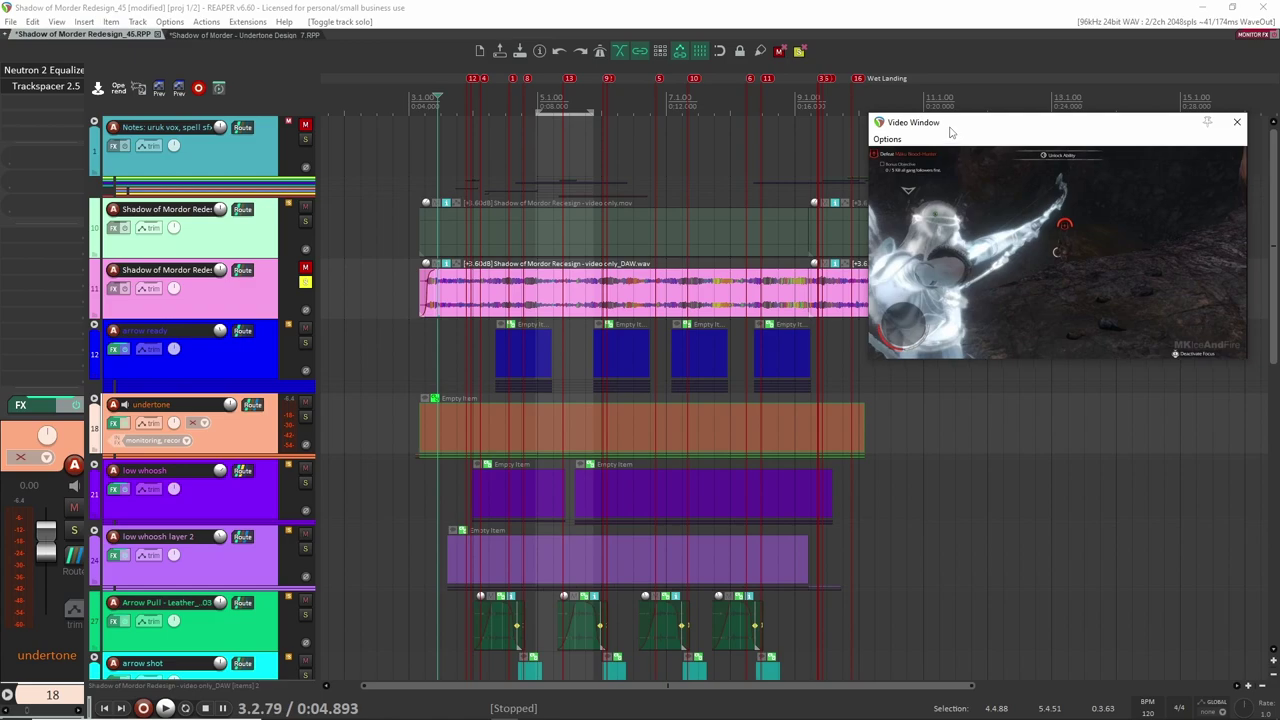
Step: Place the edit cursor near the start of the video at 0:04.549 and play the original game audio from there twice
mouse_move(437, 96)
left_mouse_down()
mouse_move(421, 96)
mouse_move(442, 103)
left_mouse_up()
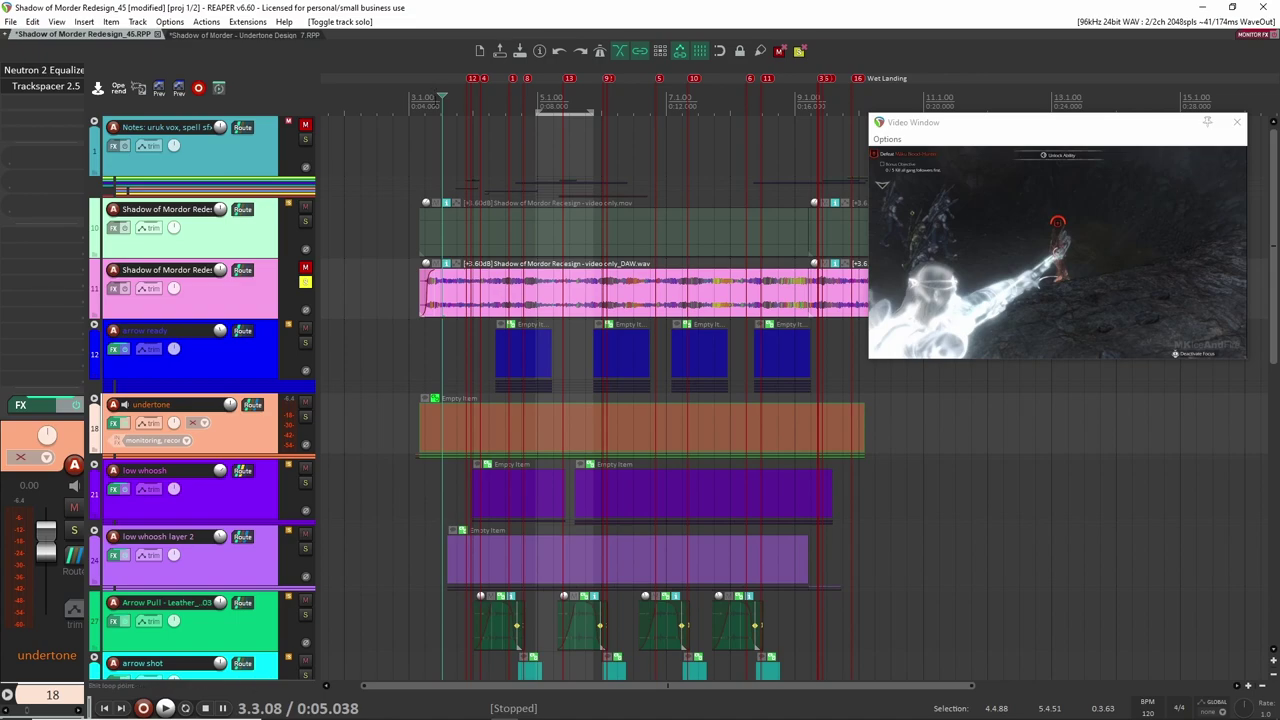
left_click(427, 102)
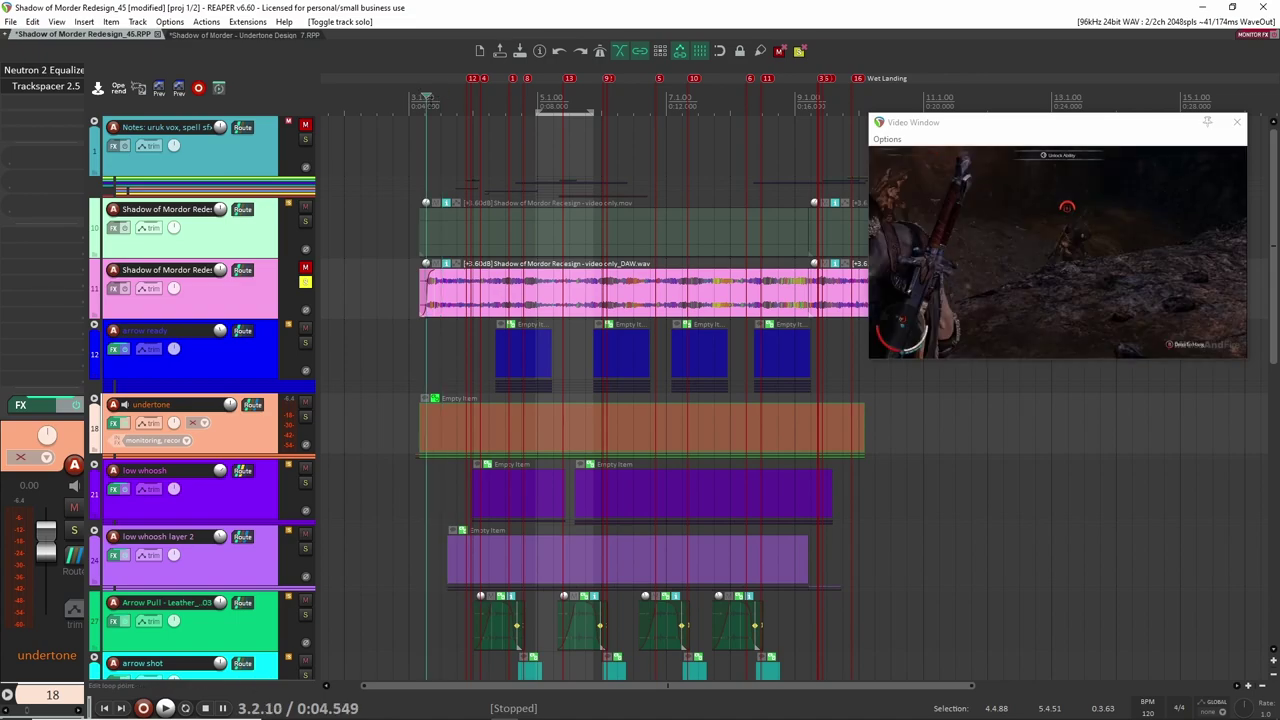
key("space")
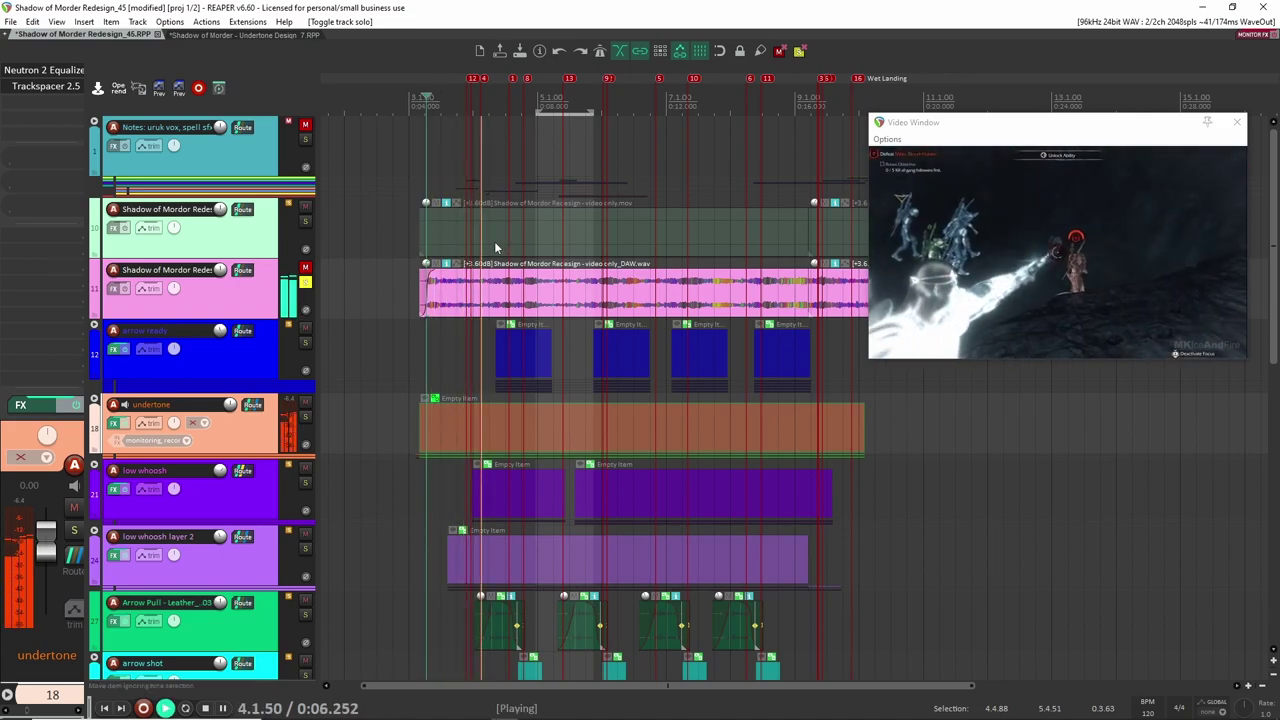
key("space")
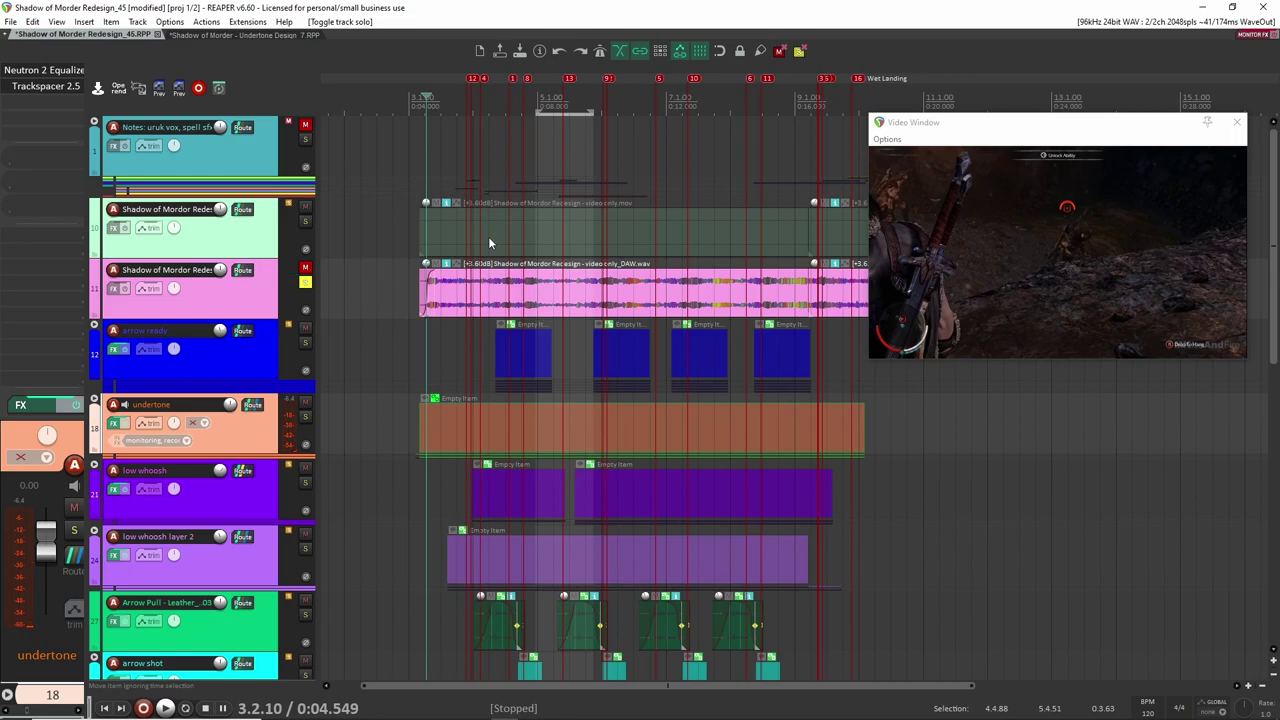
key("space")
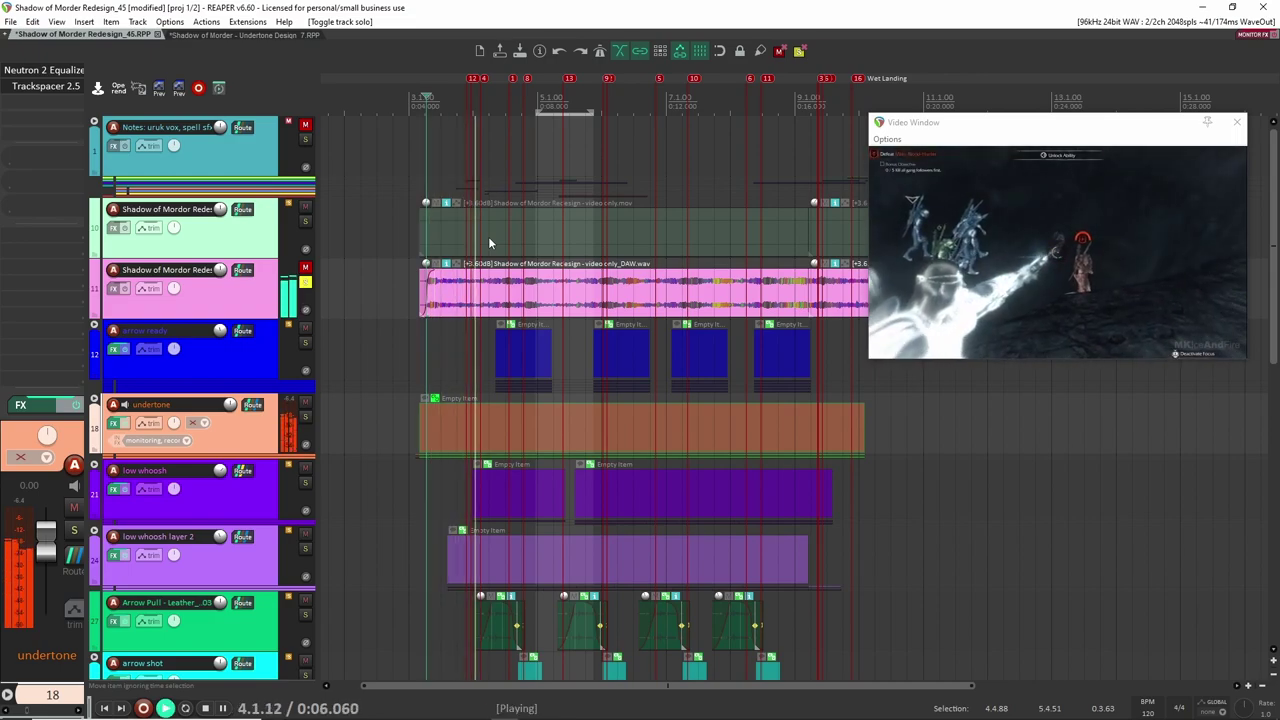
key("space")
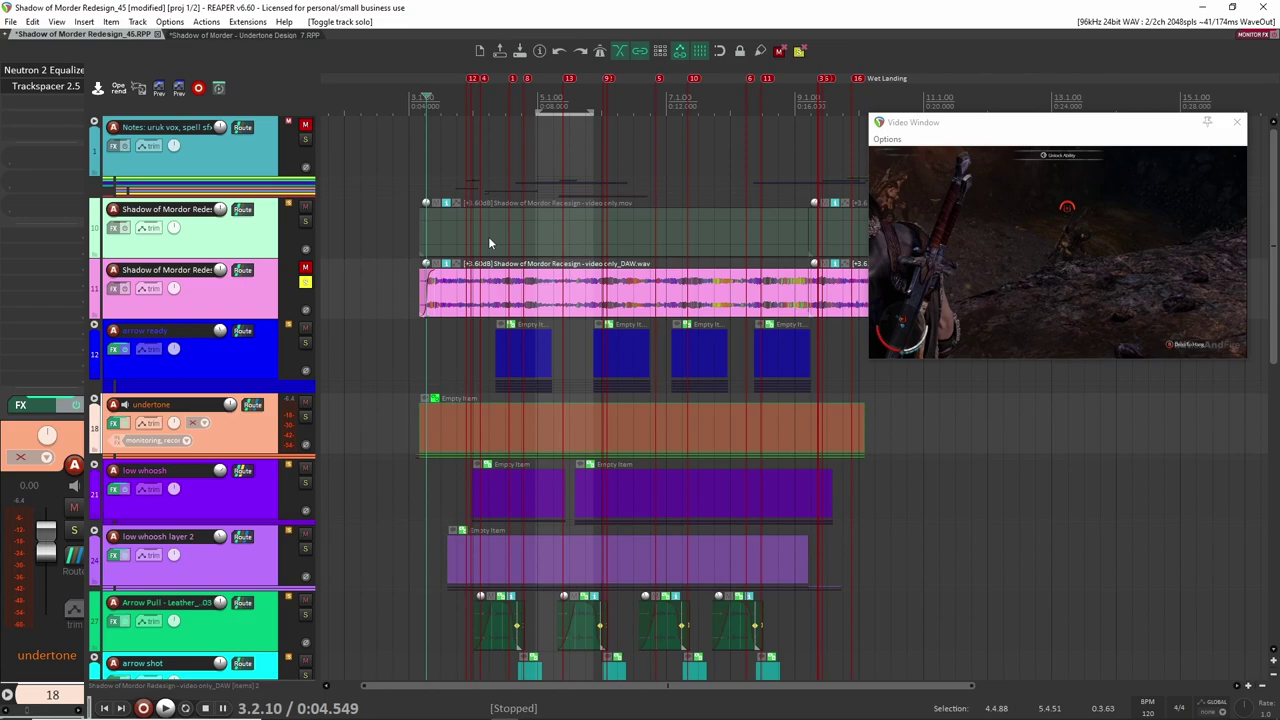
Step: Switch the solo from the original game audio track to the undertone track and place the edit cursor at 0:04.852
left_click(305, 281)
left_click(305, 418)
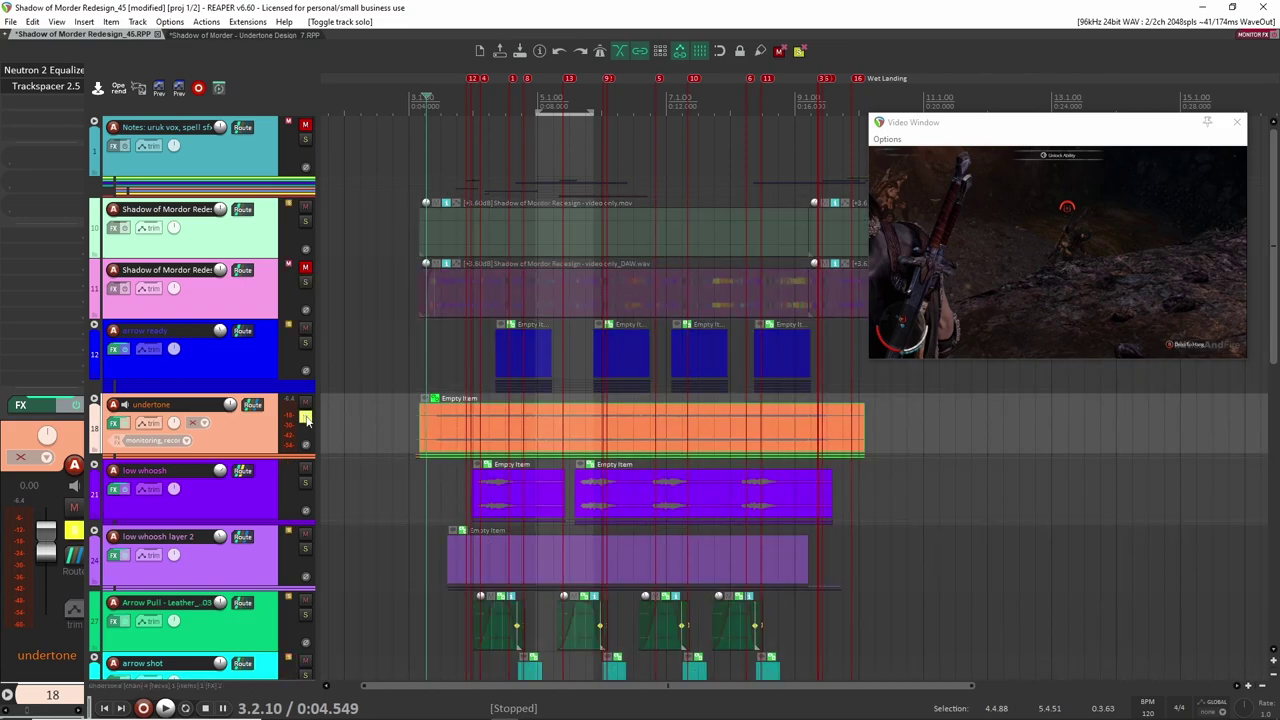
left_click(436, 418)
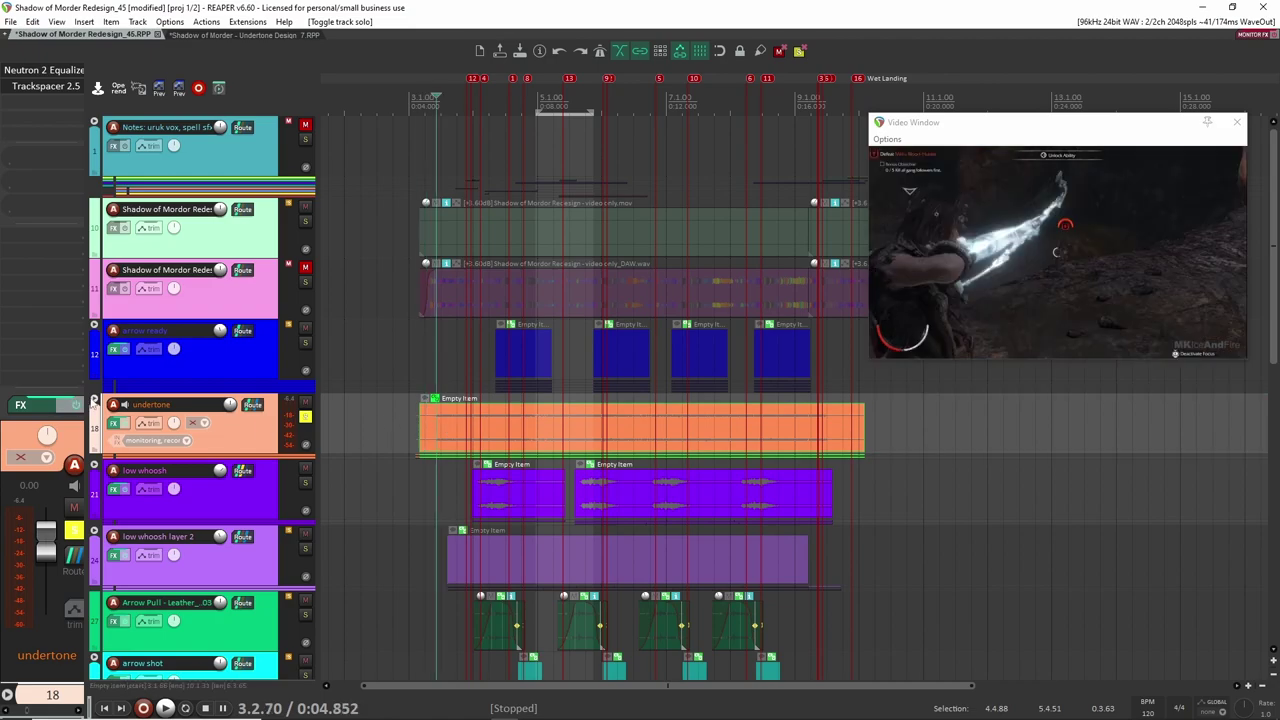
Step: Expand the undertone folder to show its layers and play them together against the video
left_click(94, 401)
scroll(421, 492, "down", 3)
scroll(417, 485, "up", 2)
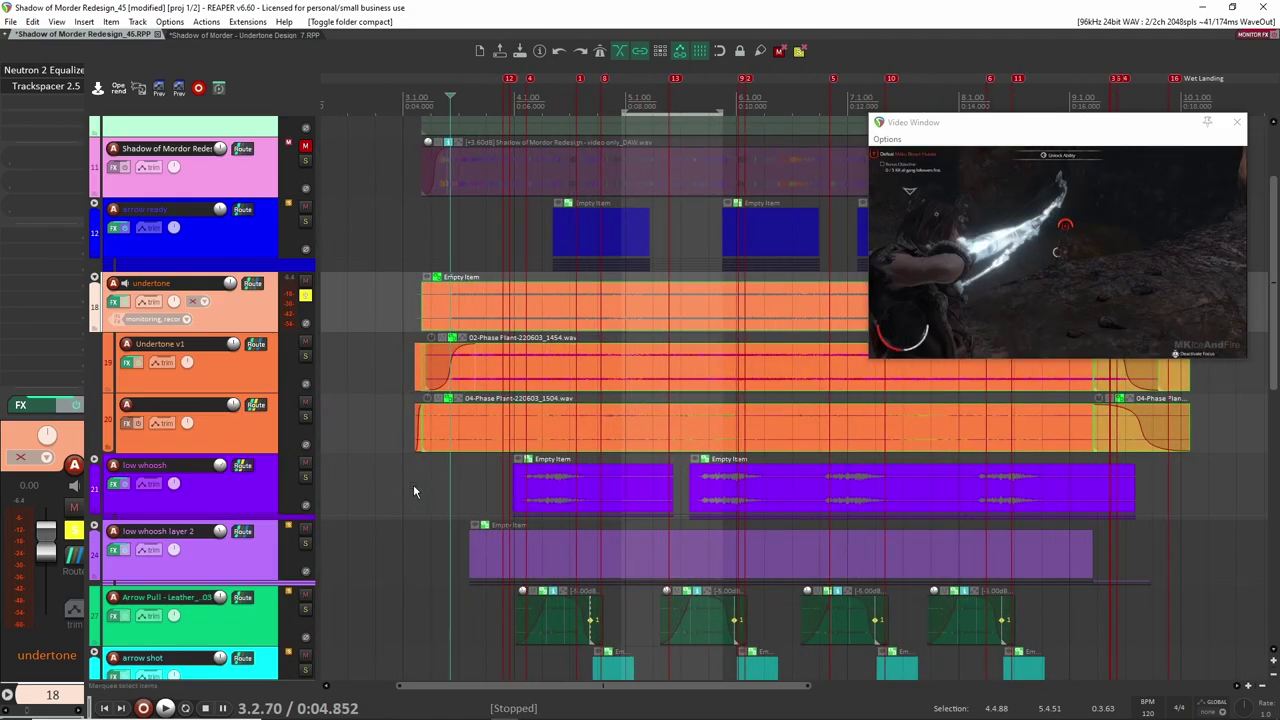
key("space")
left_click_drag(464, 474, 392, 492)
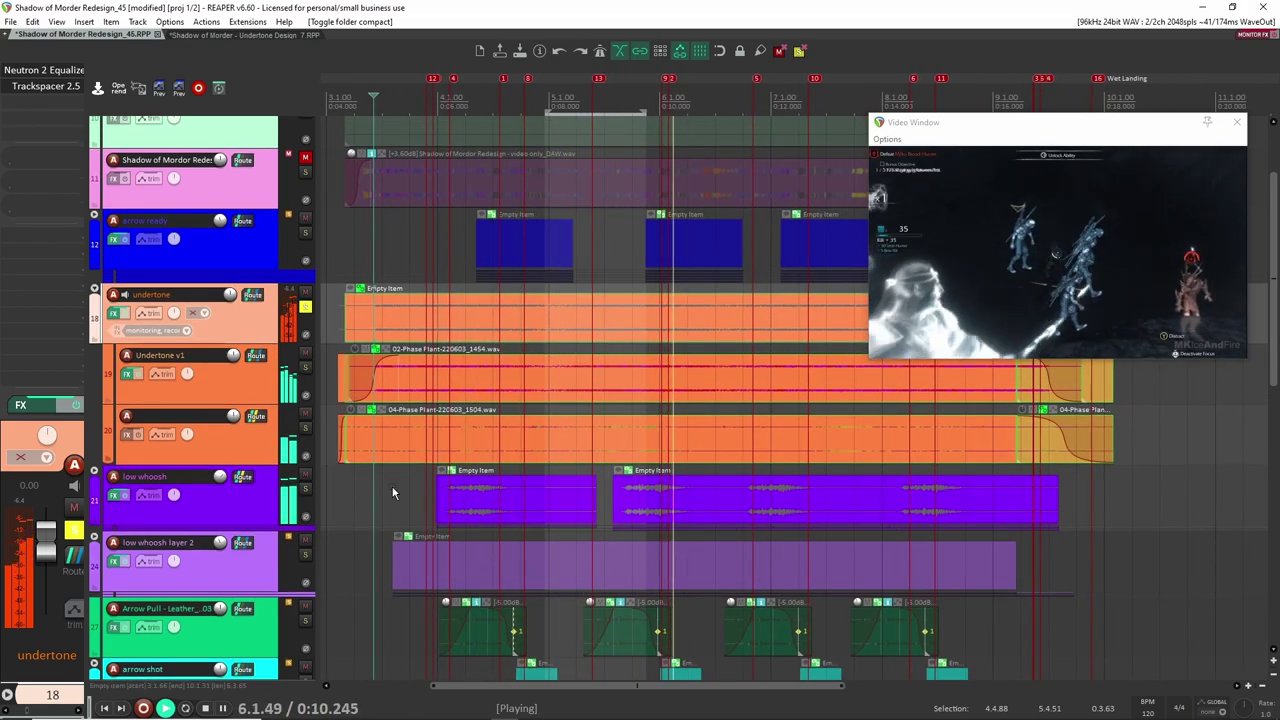
key("space")
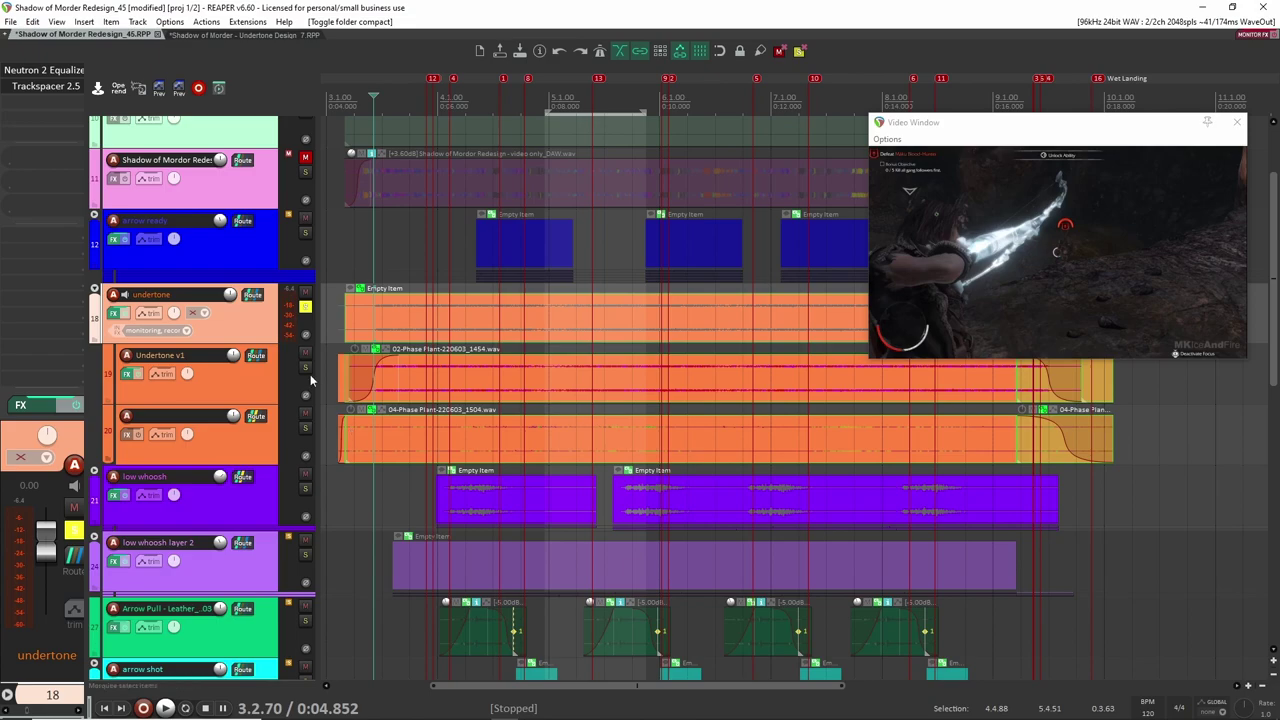
Step: Play back with the Undertone v1 layer soloed and the undertone folder's own solo turned off
key("space")
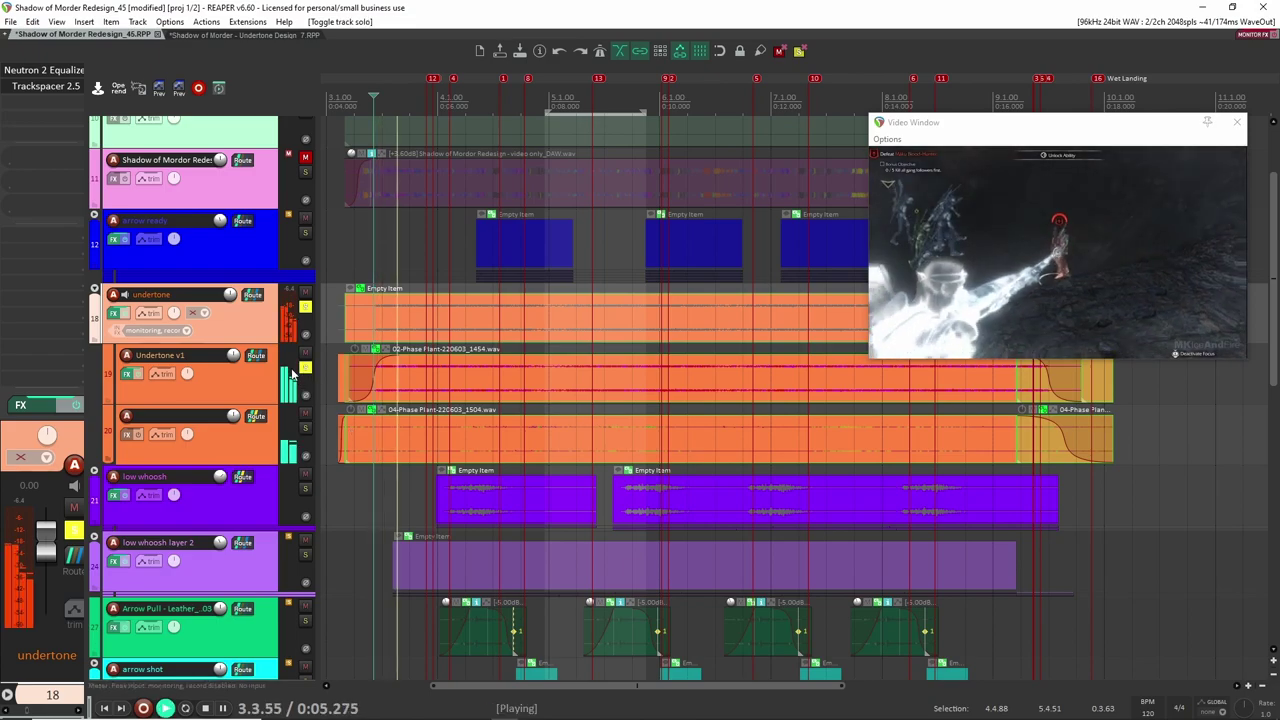
left_click(305, 307)
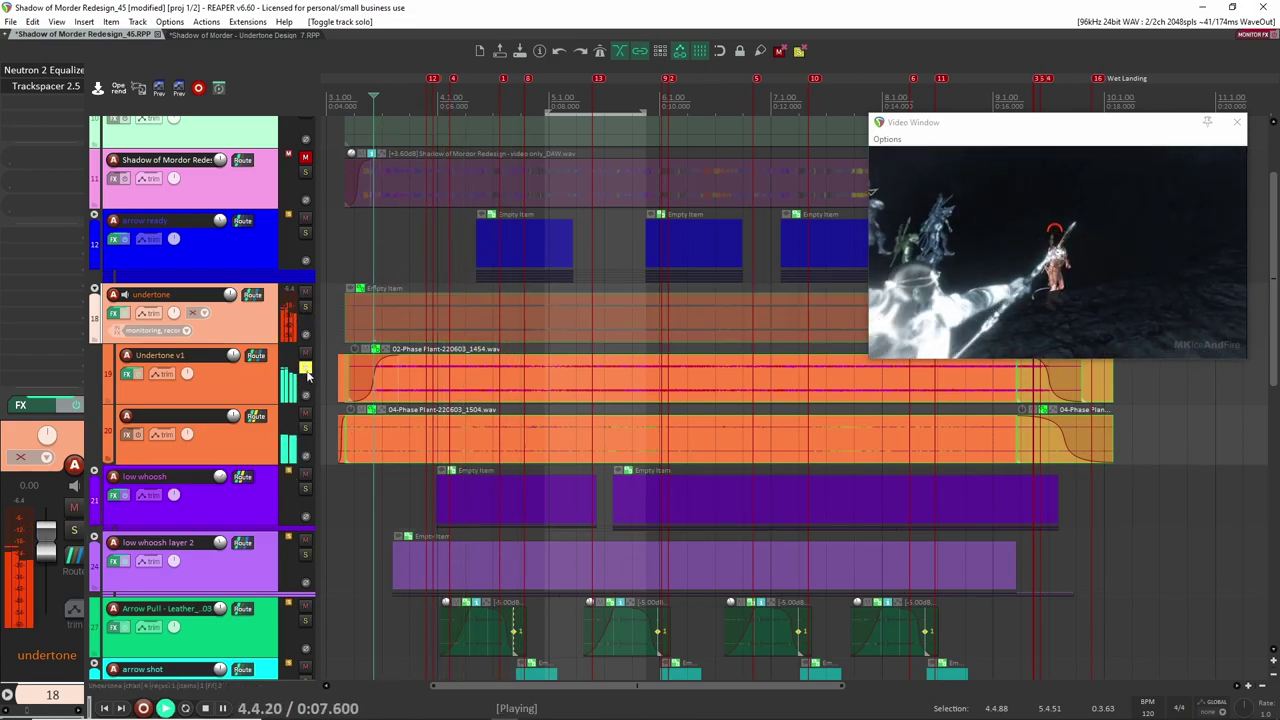
key("space")
Step: Solo the unnamed second undertone layer instead of Undertone v1, play it back, and clear its solo
left_click(306, 370)
left_click(307, 430)
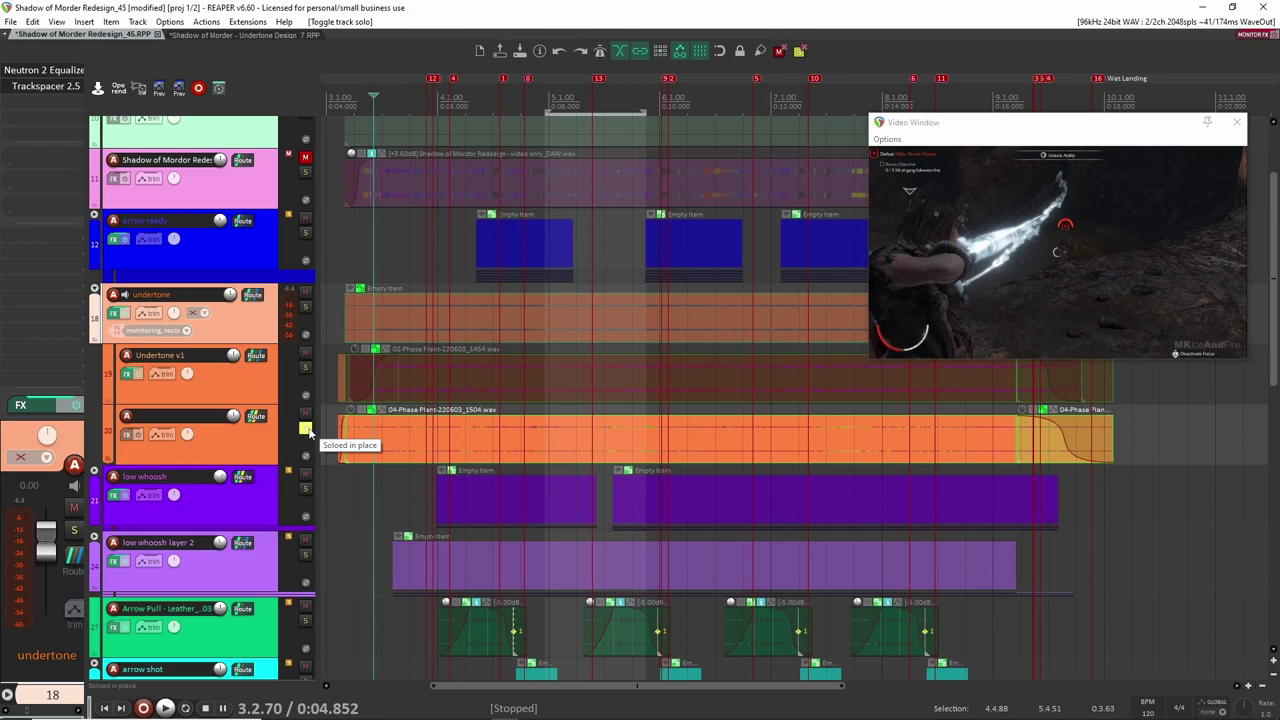
key("space")
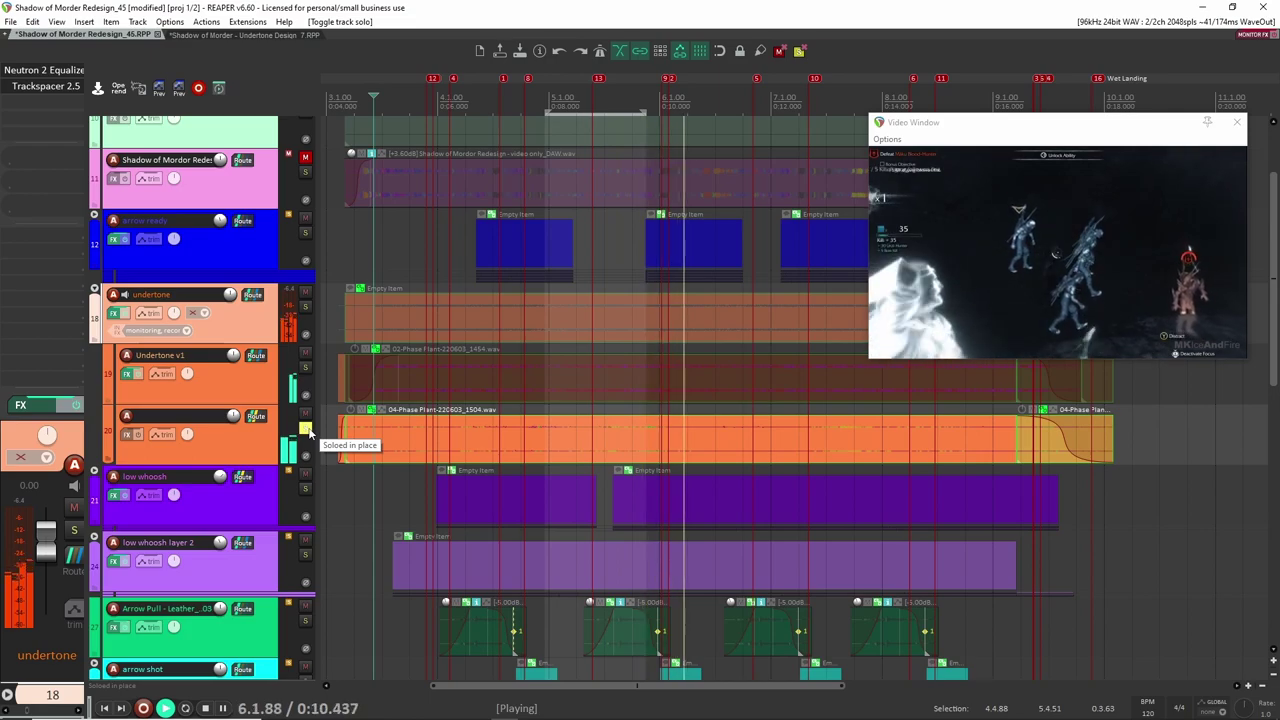
key("space")
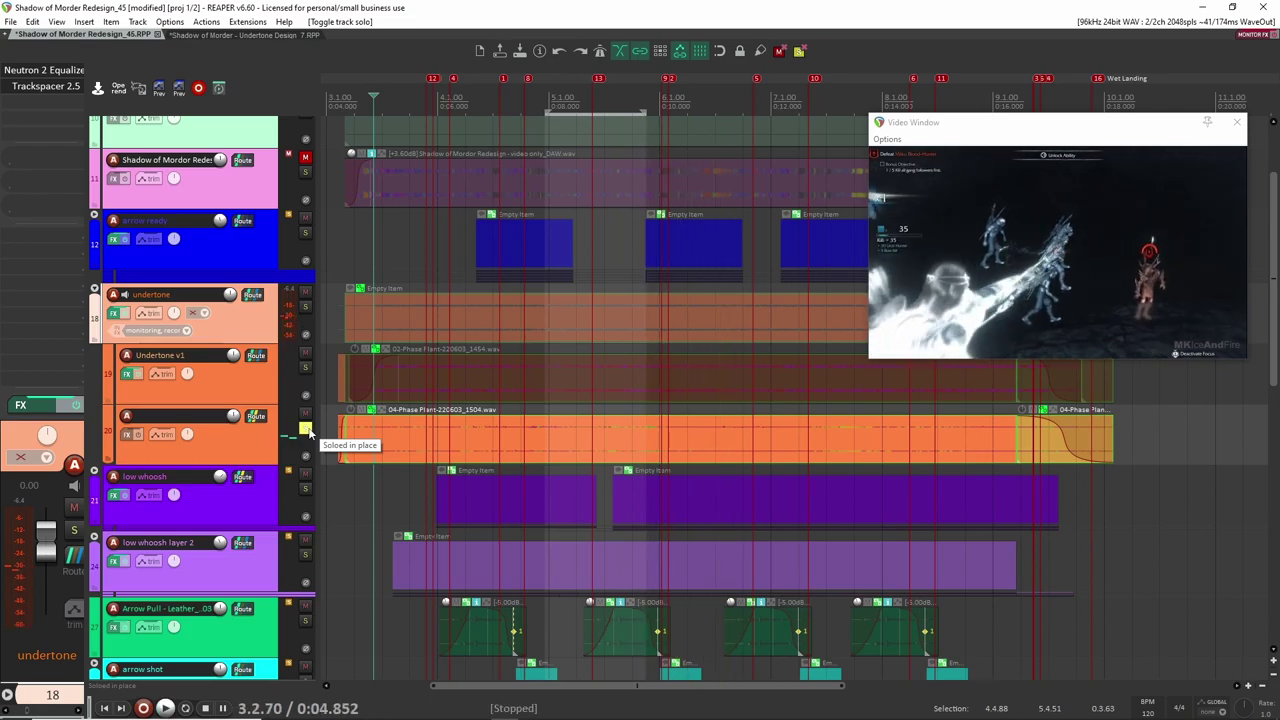
left_click(305, 428)
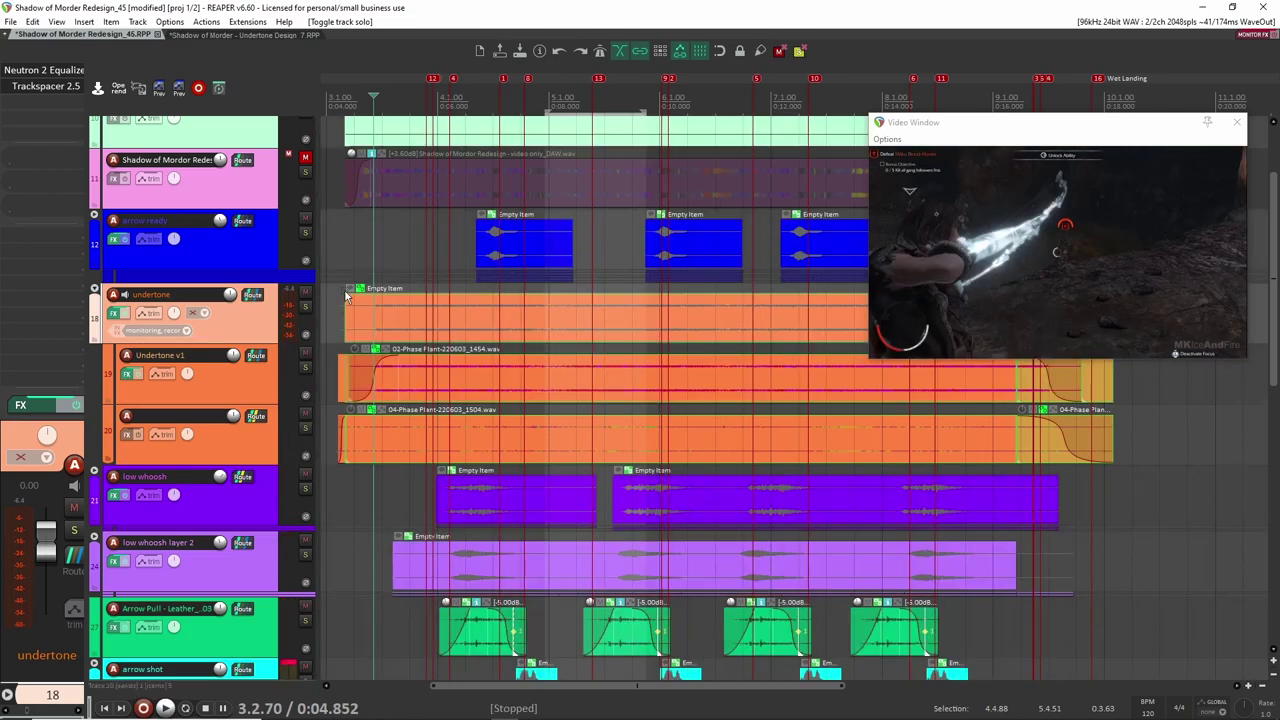
Step: In the Undertone Design project, place ReCenter before ADAPTIVERB in the sub layer's chain and bypass ReCenter, ADAPTIVERB and Uberloud
left_click(264, 34)
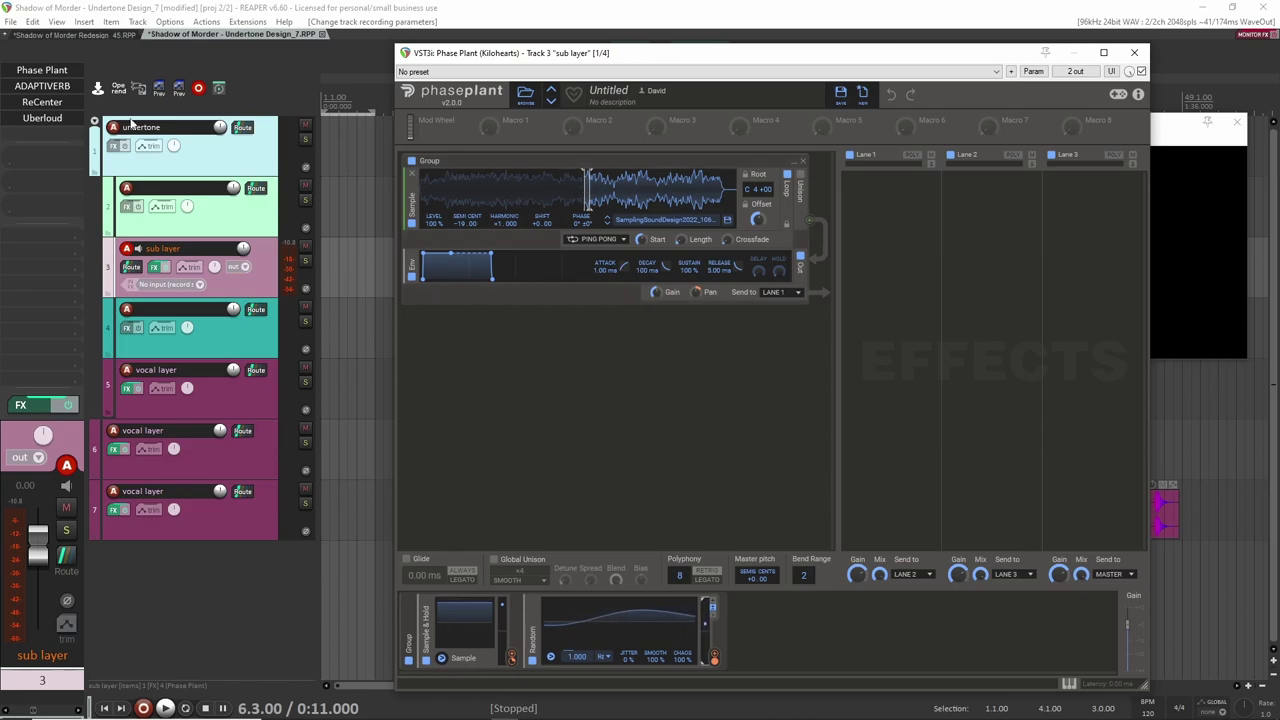
left_click(48, 117)
left_click(49, 106, "shift")
left_click_drag(49, 104, 50, 87)
left_click(47, 103, "shift")
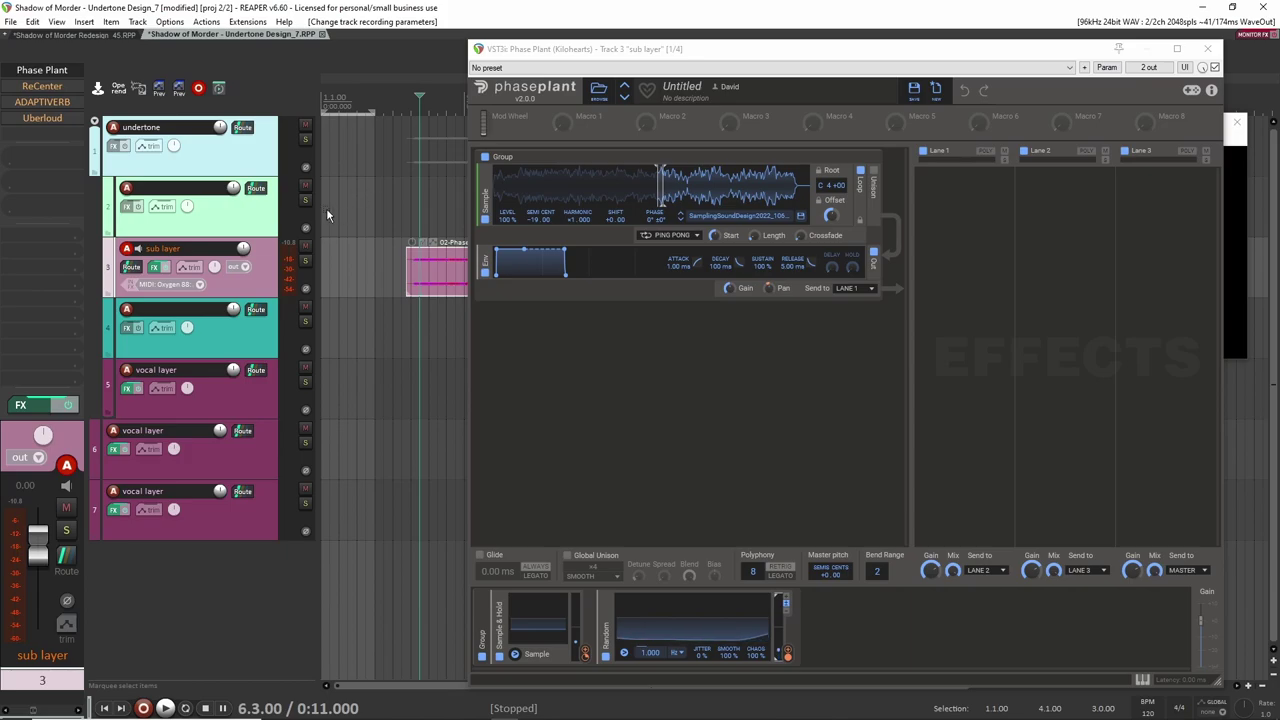
Step: Re-enable ReCenter on the sub layer track, view its settings, and close its window
left_click(45, 87)
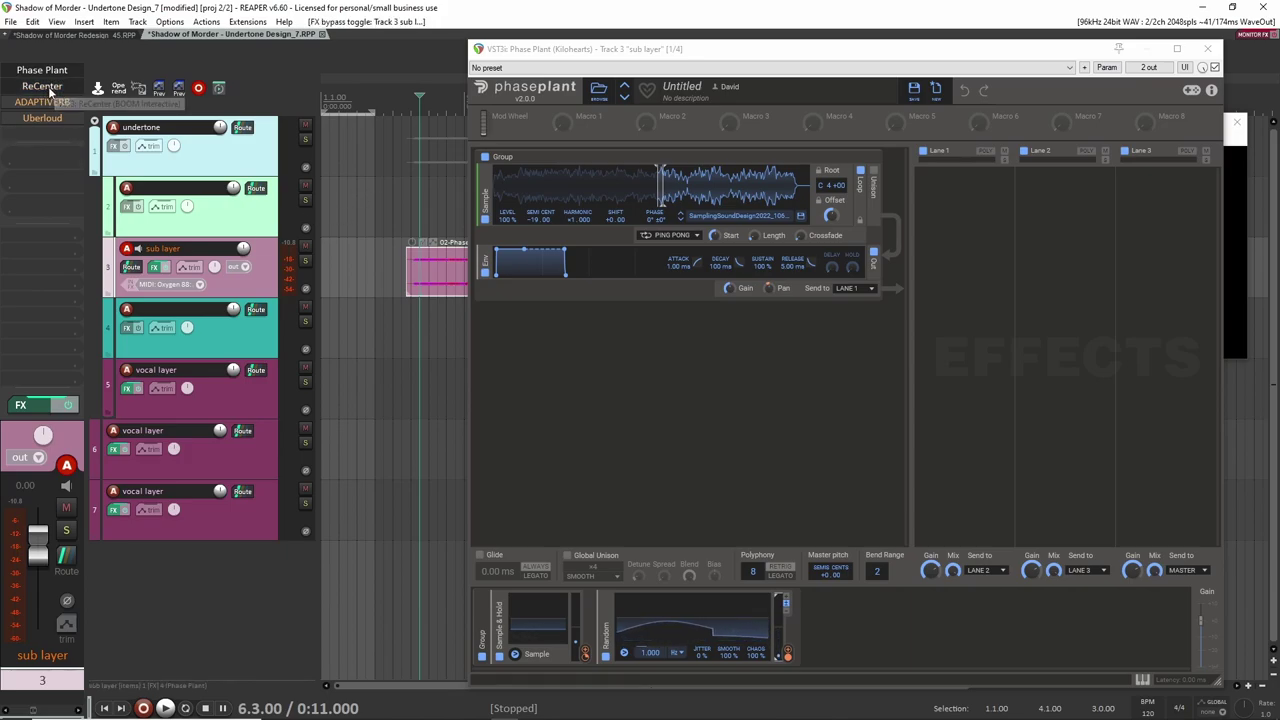
left_click(48, 87)
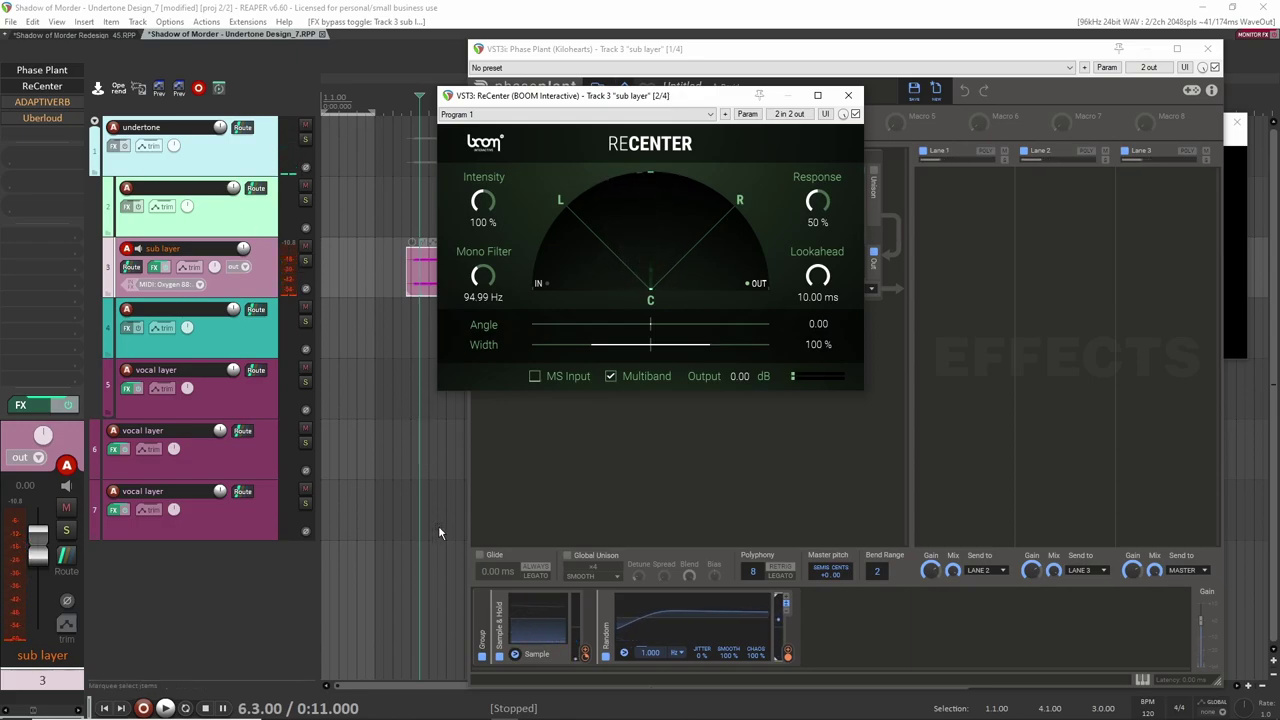
left_click(848, 97)
Step: Re-enable ADAPTIVERB on the sub layer, review its main and fine-tune settings, and close its window
left_click(42, 101)
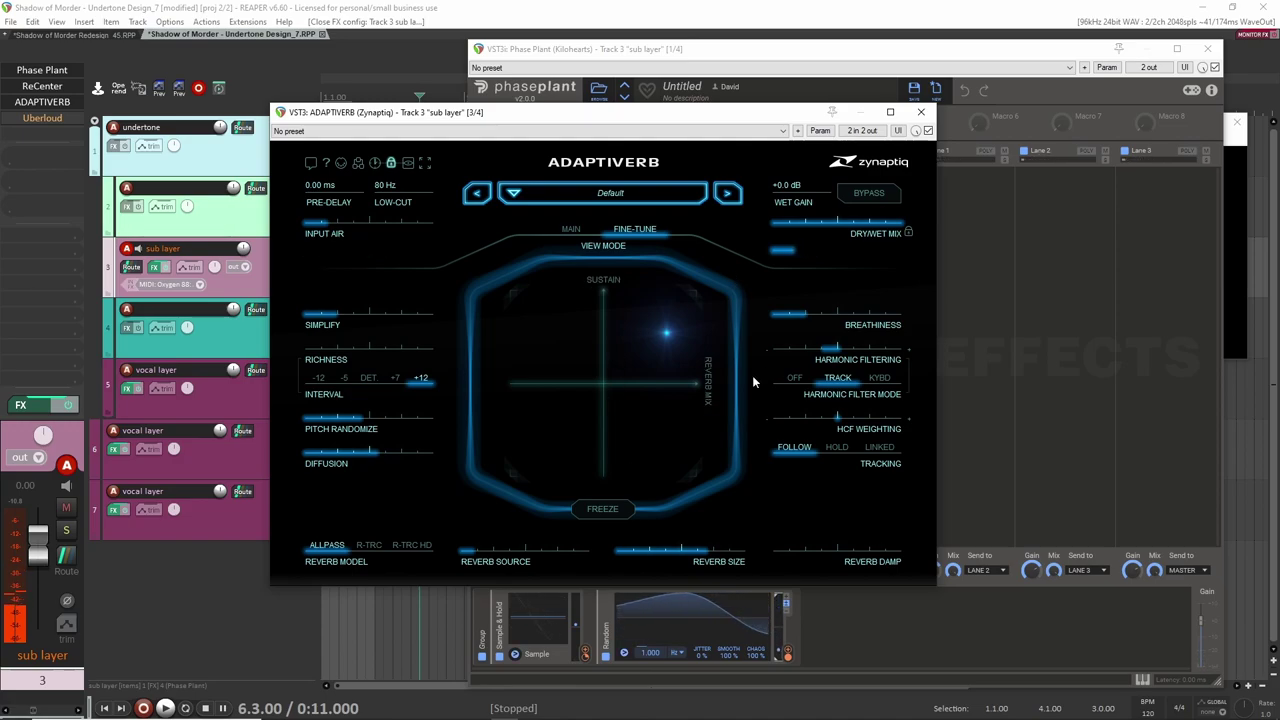
left_click(567, 229)
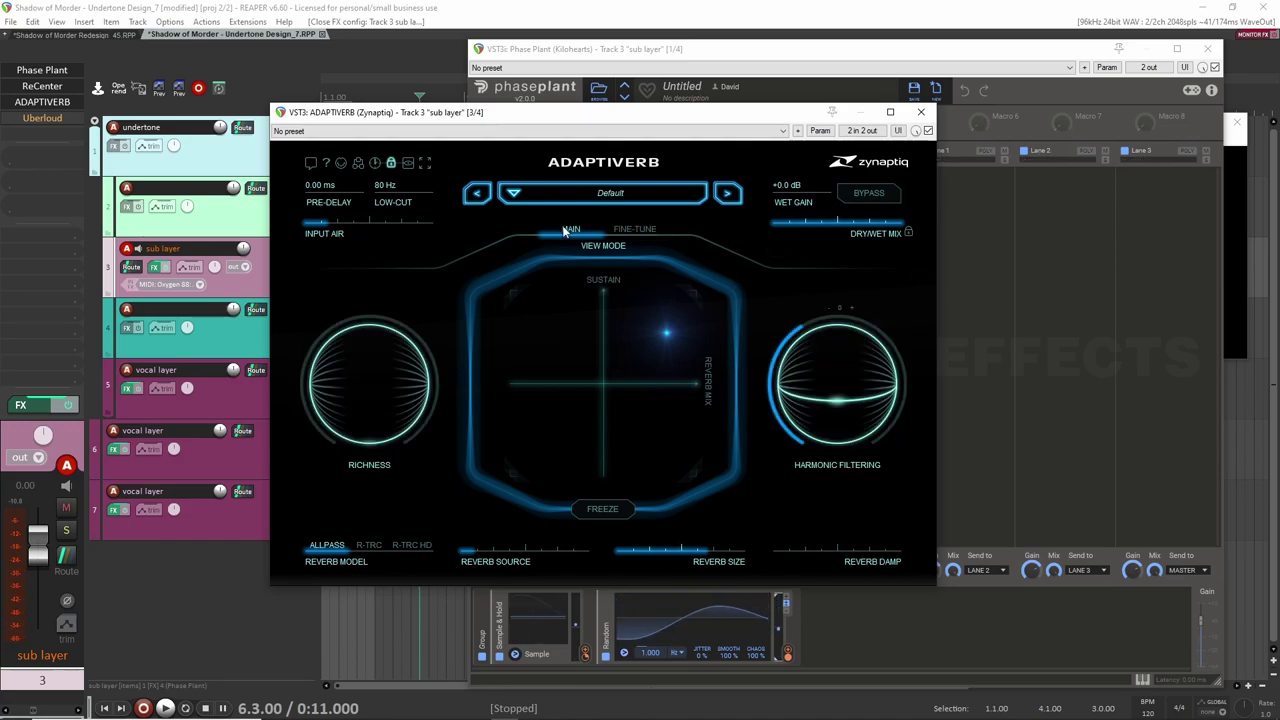
left_click(639, 229)
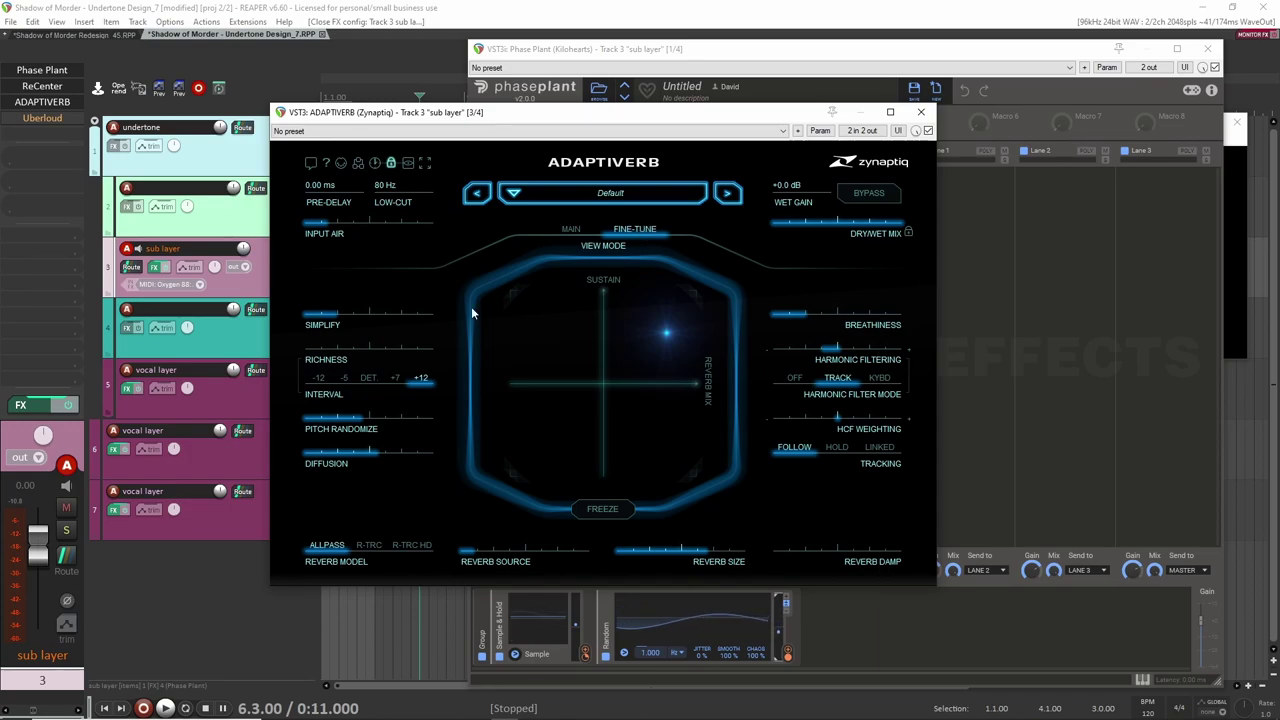
mouse_move(489, 552)
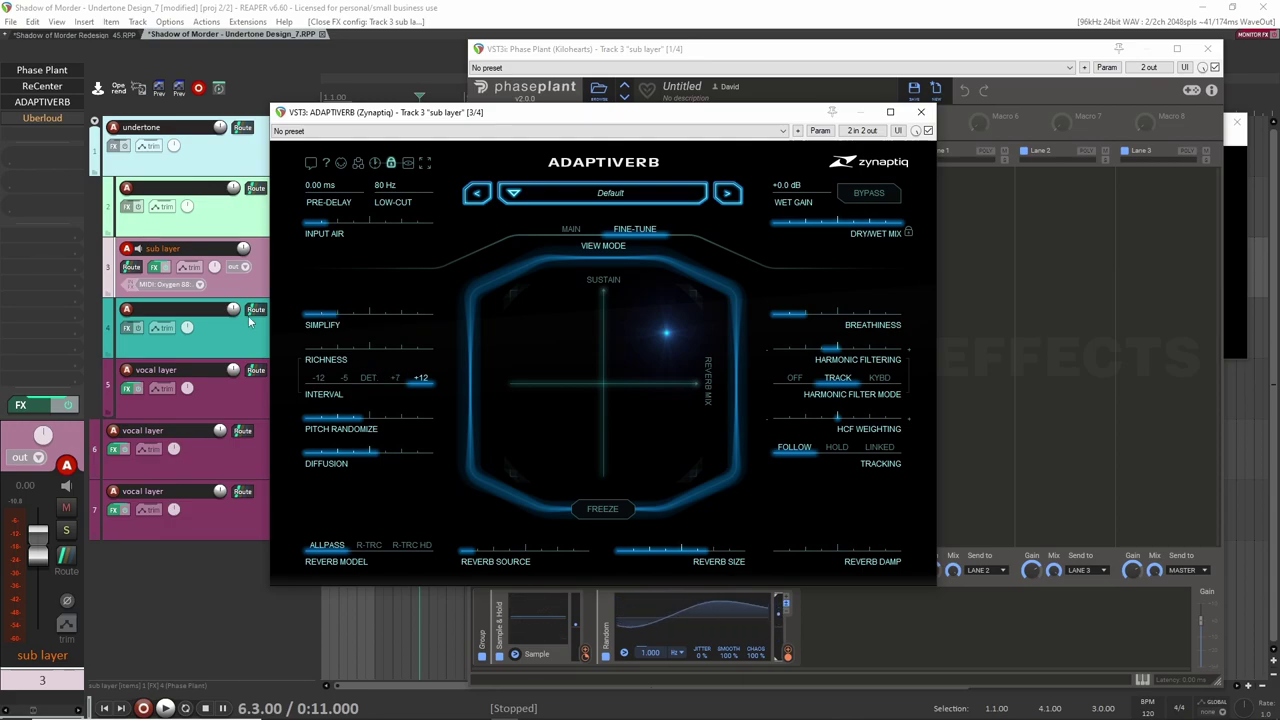
mouse_move(385, 352)
left_click(920, 111)
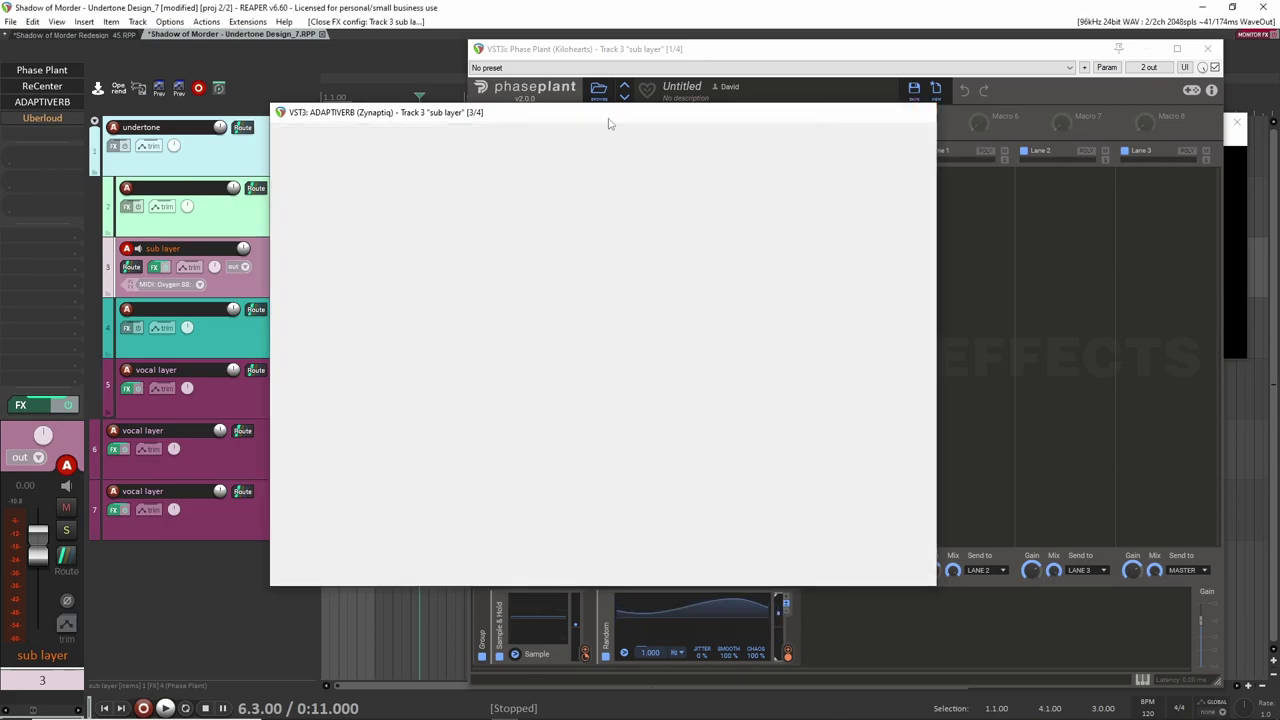
Step: Re-enable Uberloud on the sub layer, view its settings, and close the Uberloud and Phase Plant windows
left_click(40, 119, "shift")
left_click(42, 119)
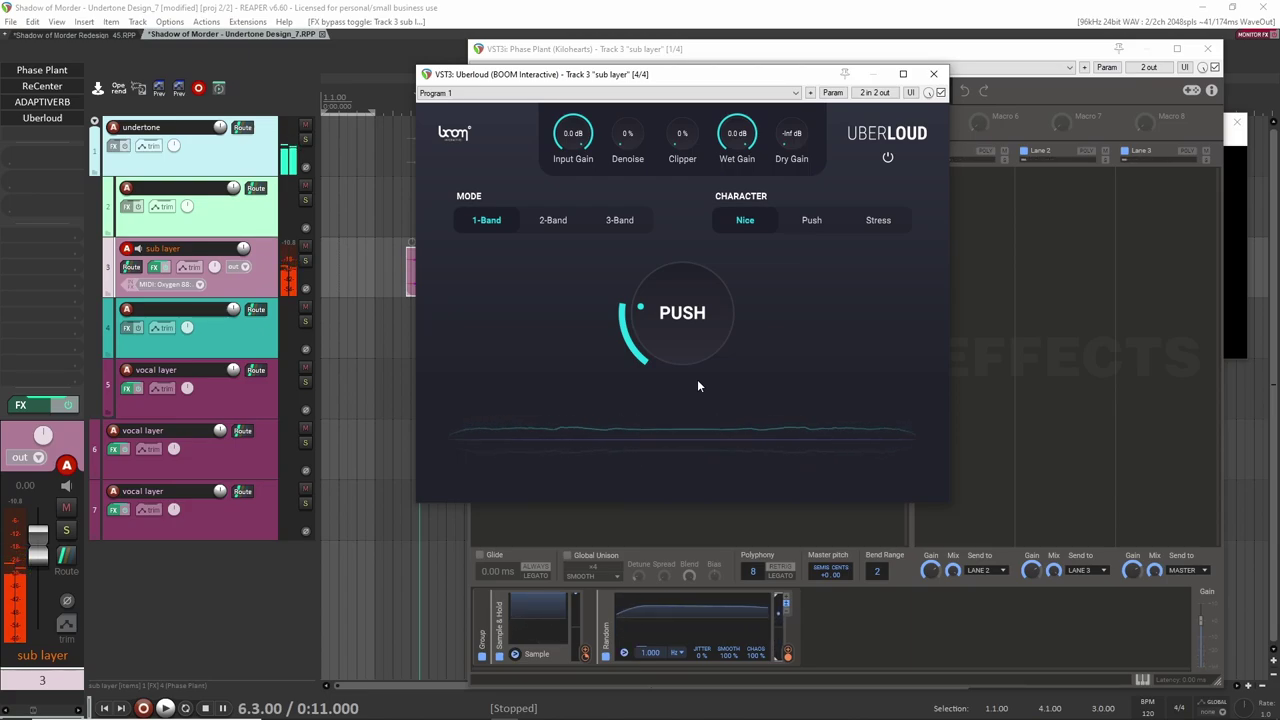
left_click(935, 75)
left_click(1207, 48)
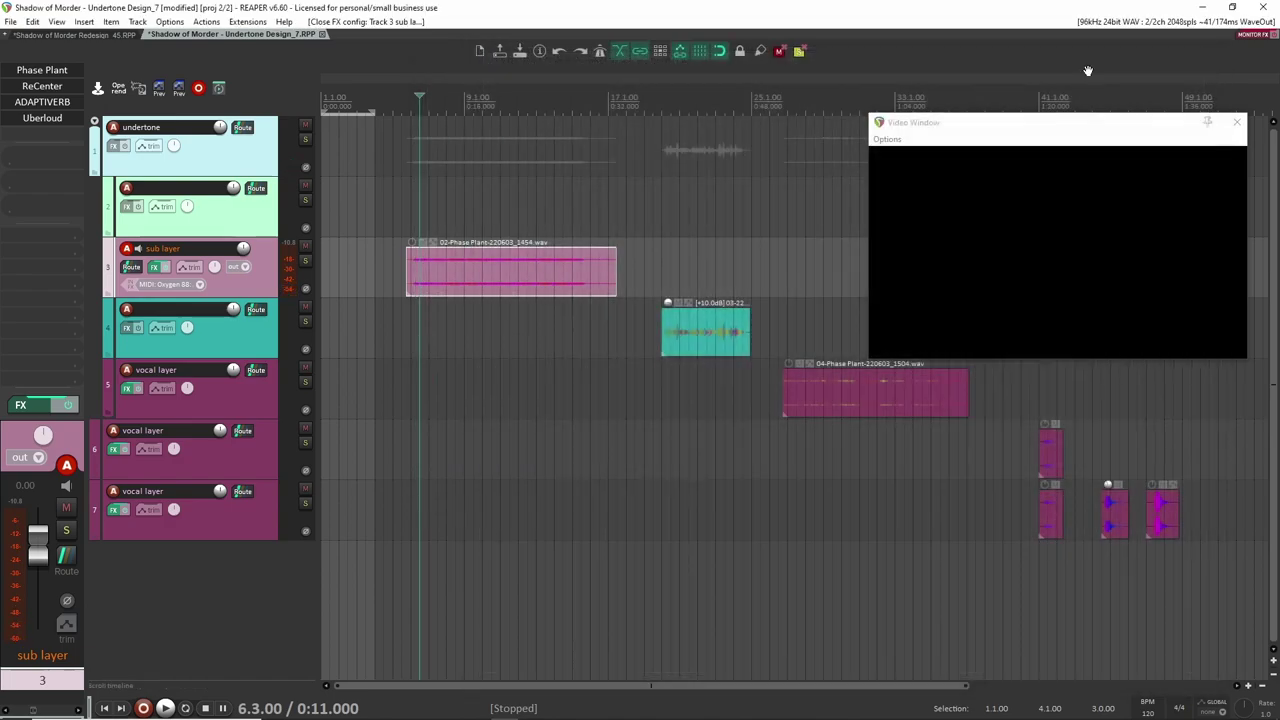
Step: Solo the sub layer track, play its recorded Phase Plant clip, and clear the solo
left_click(304, 262)
key("space")
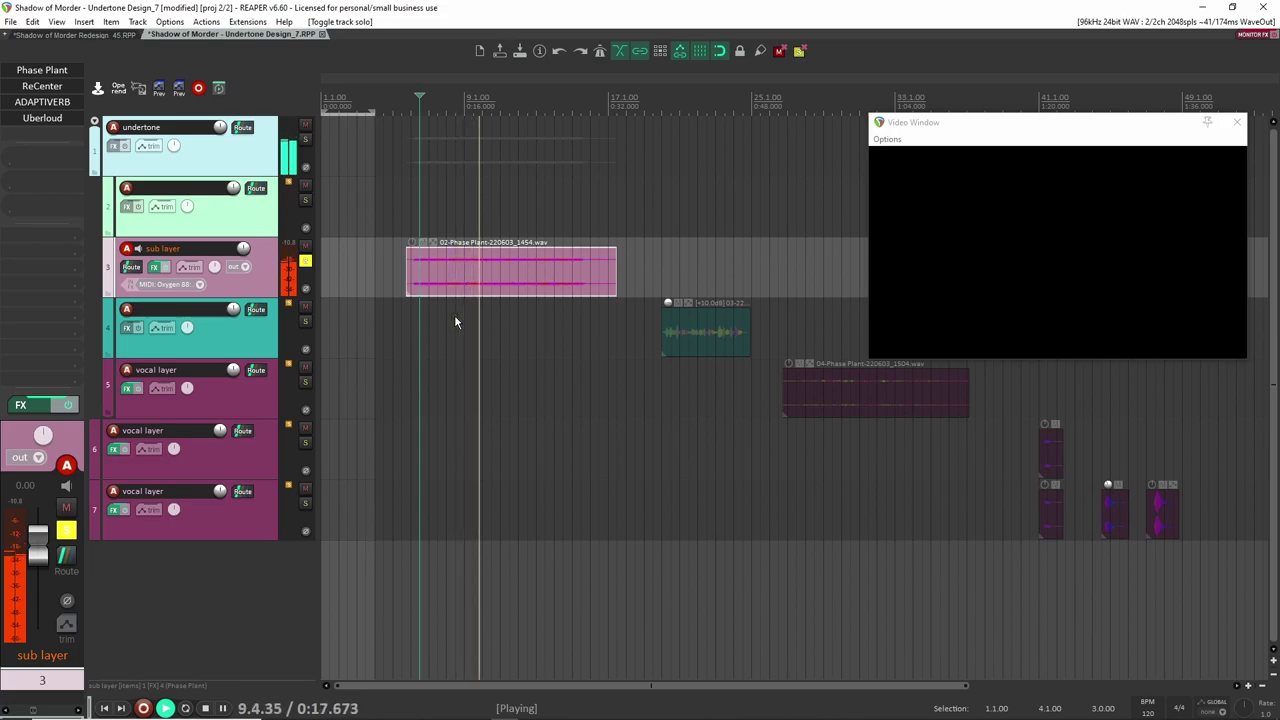
key("space")
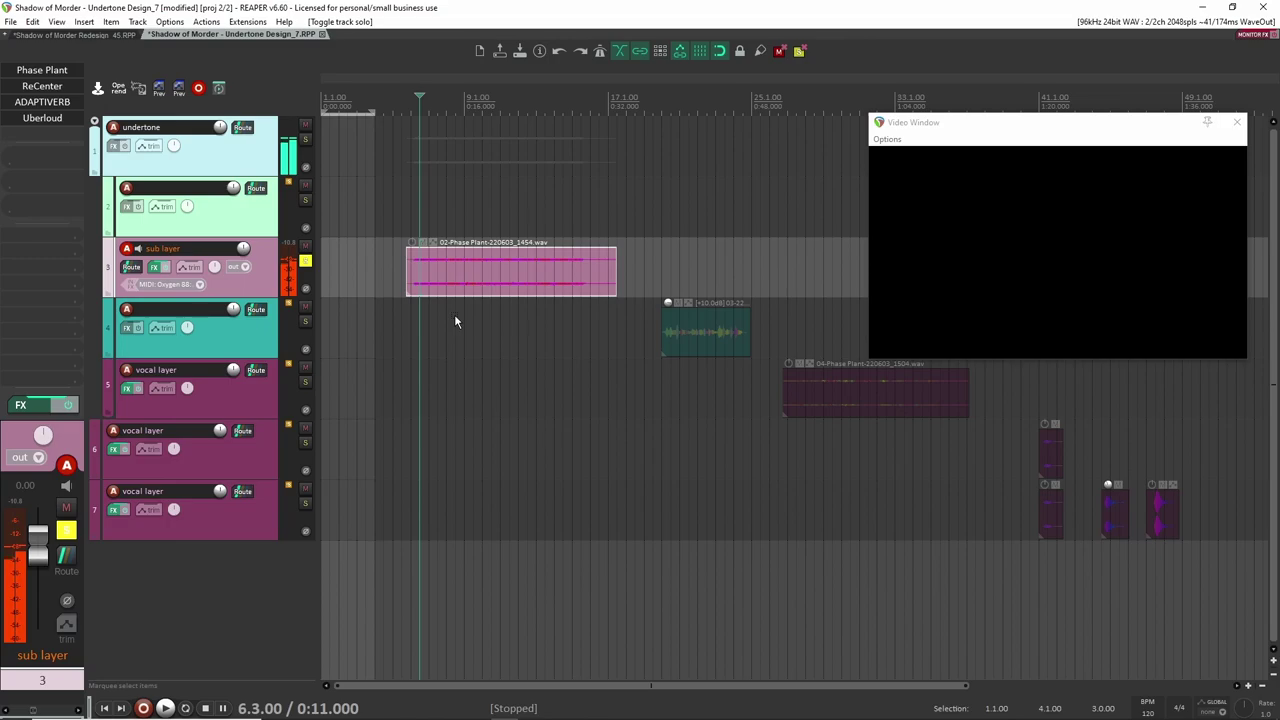
left_click(305, 261)
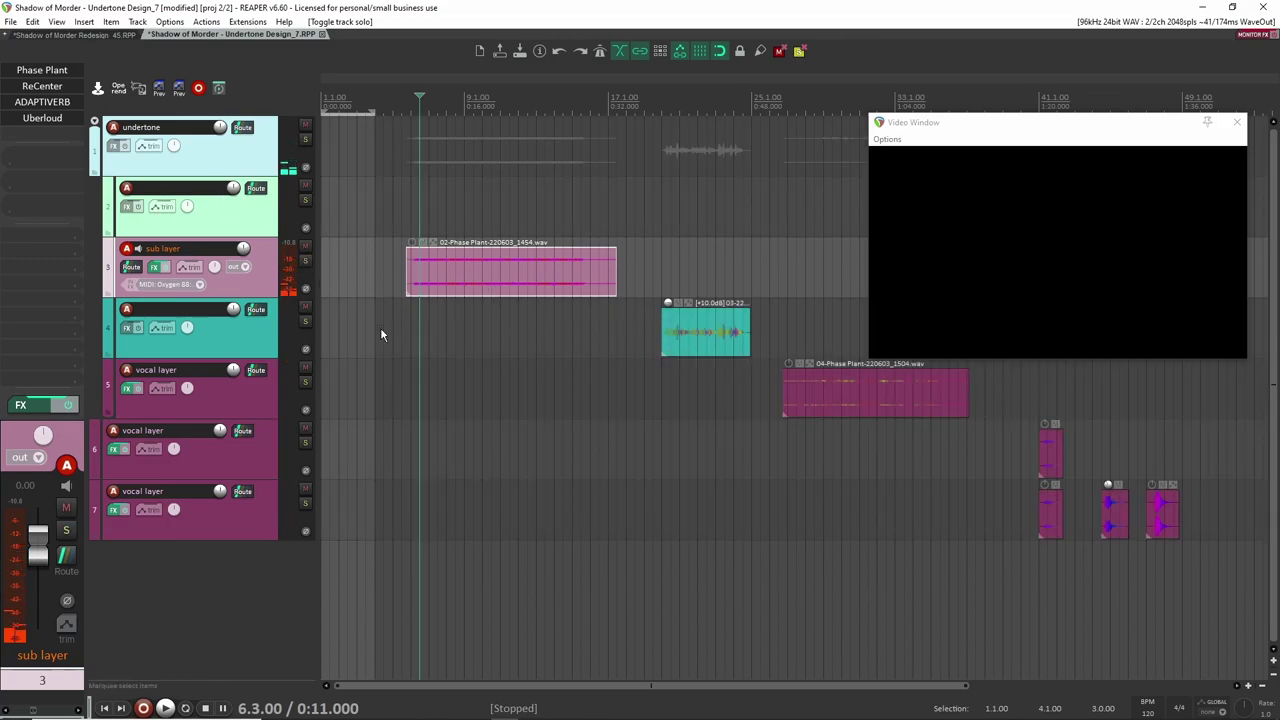
Step: Play the 03-220603_1459 clip on the track beneath the sub layer and stop playback
left_click(663, 338)
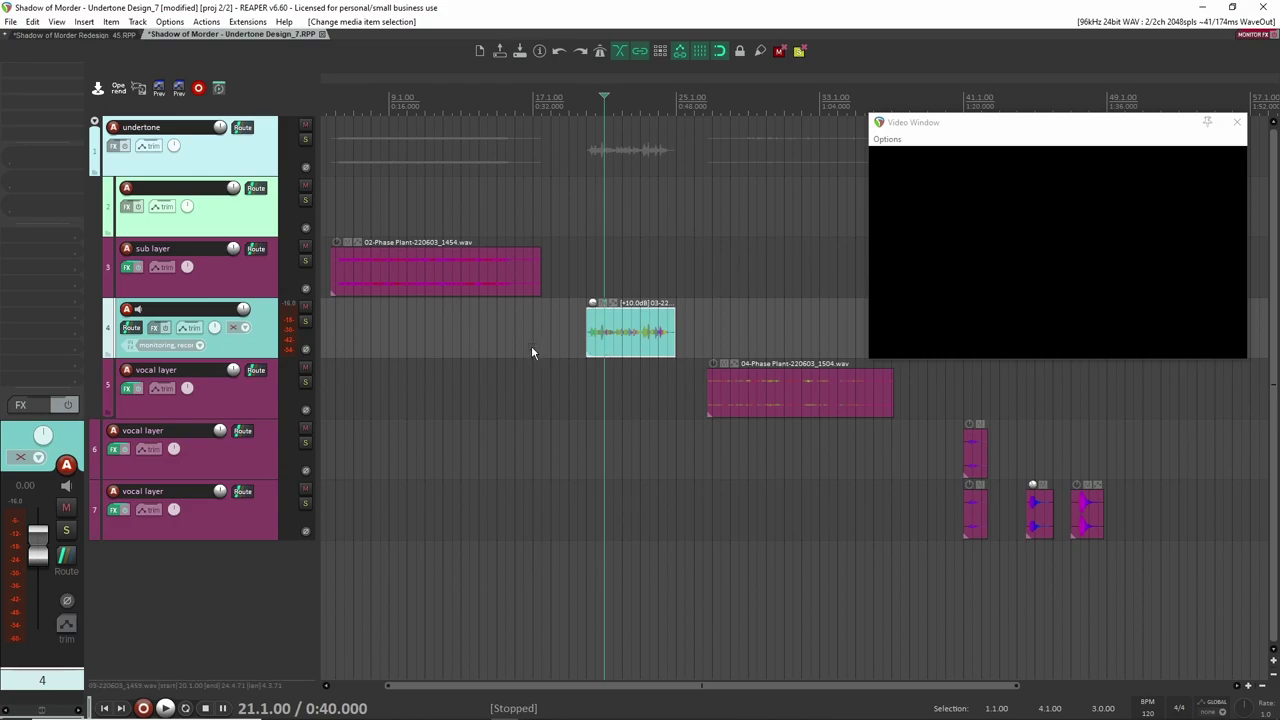
left_click(589, 330)
left_click(621, 333)
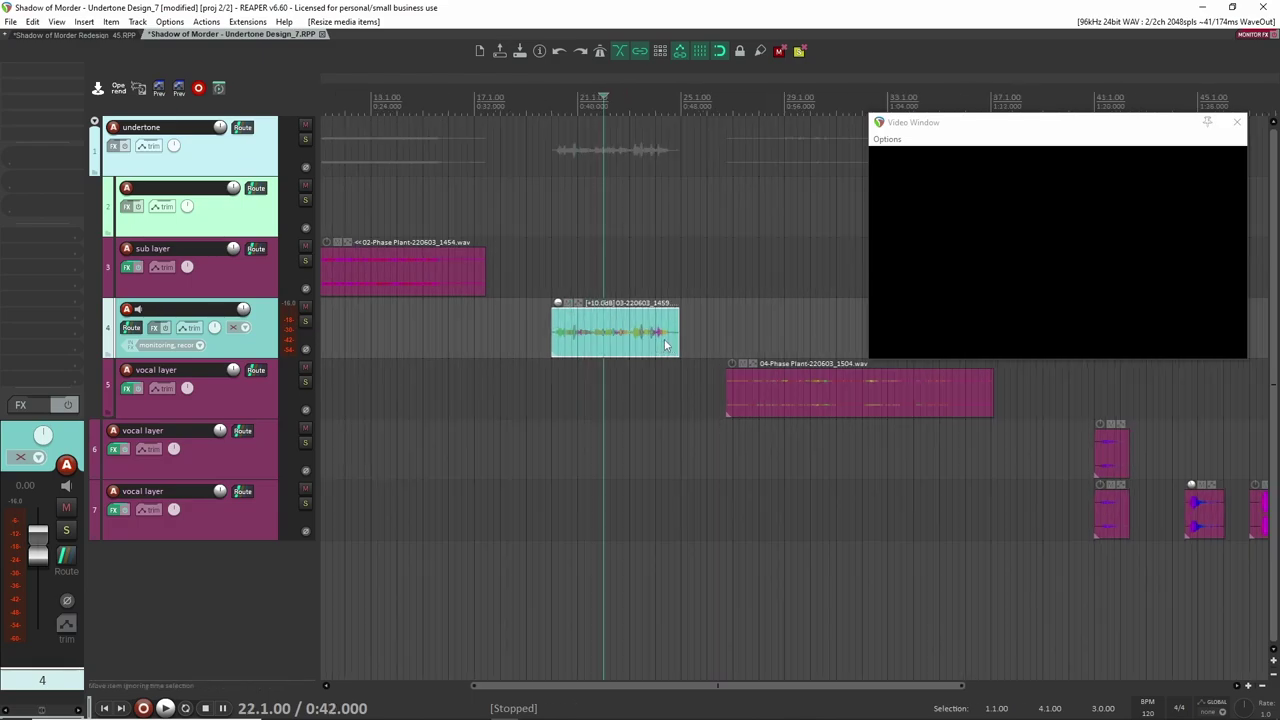
scroll(600, 335, "up", 8)
key("Left")
key("space")
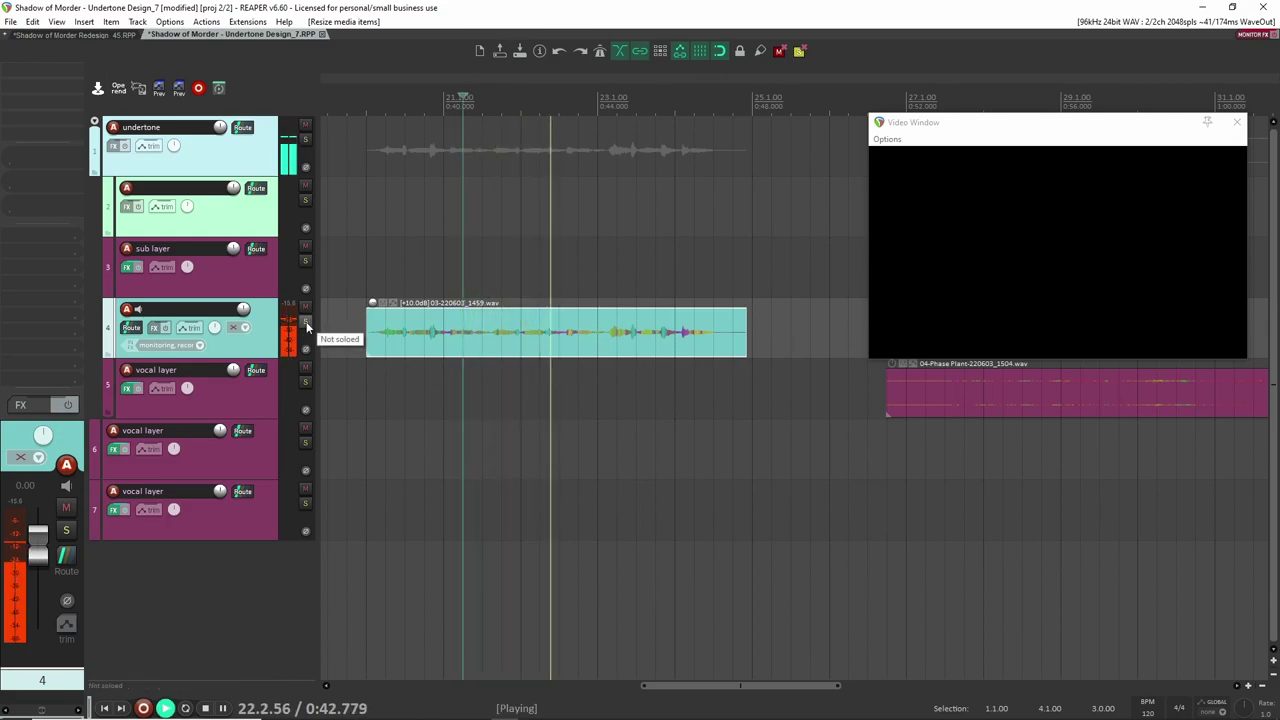
key("space")
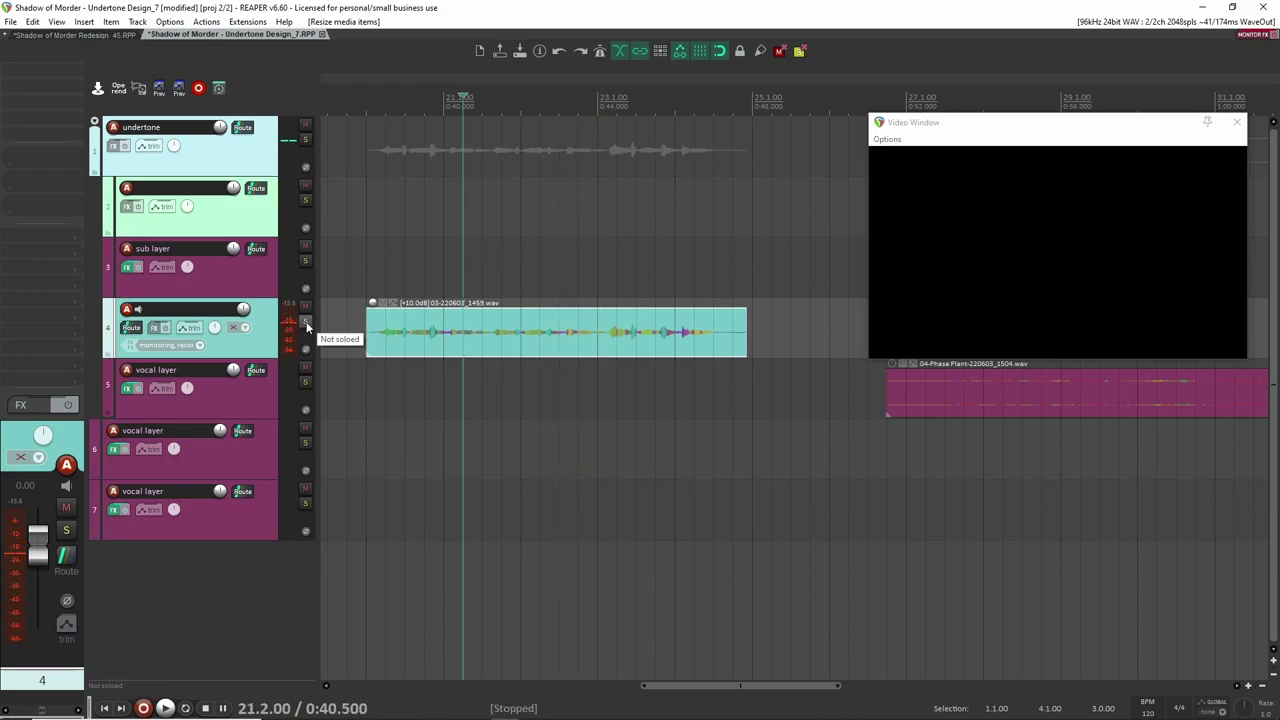
Step: Select track 5's vocal layer and its 04-Phase Plant clip, and compare its effects chain with the sub layer's
scroll(552, 373, "down", 4)
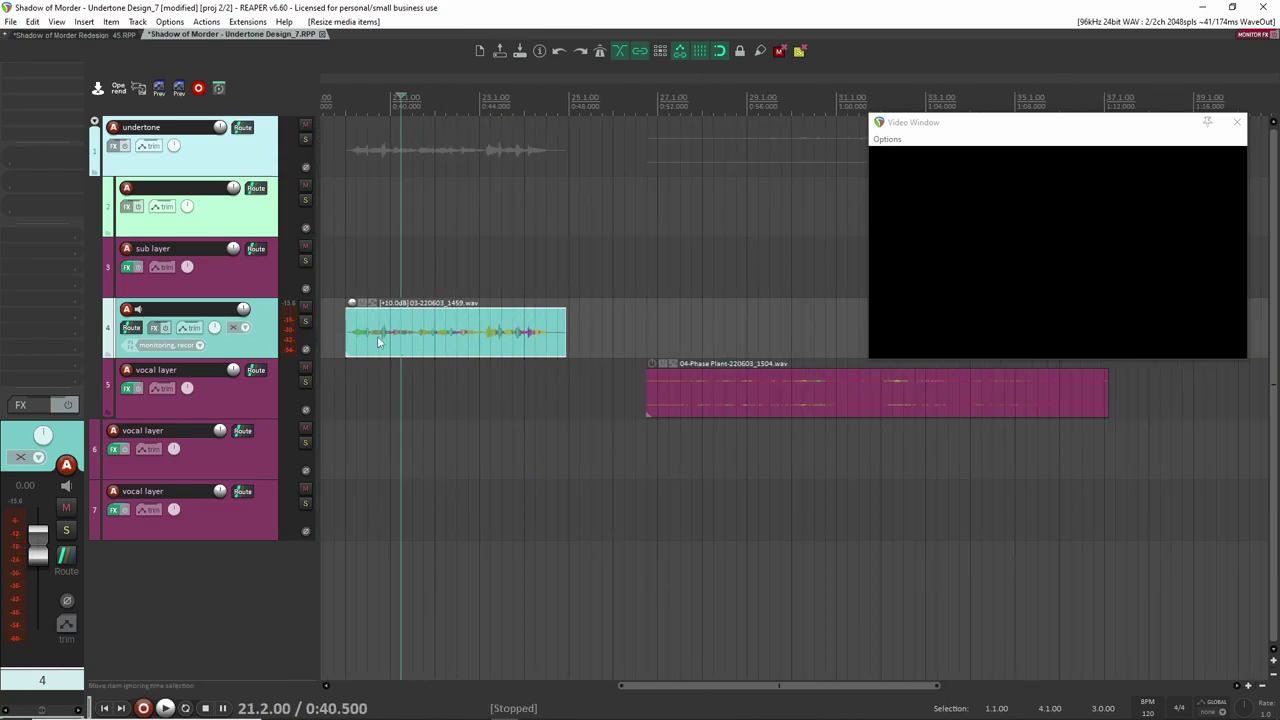
scroll(560, 355, "right", 1)
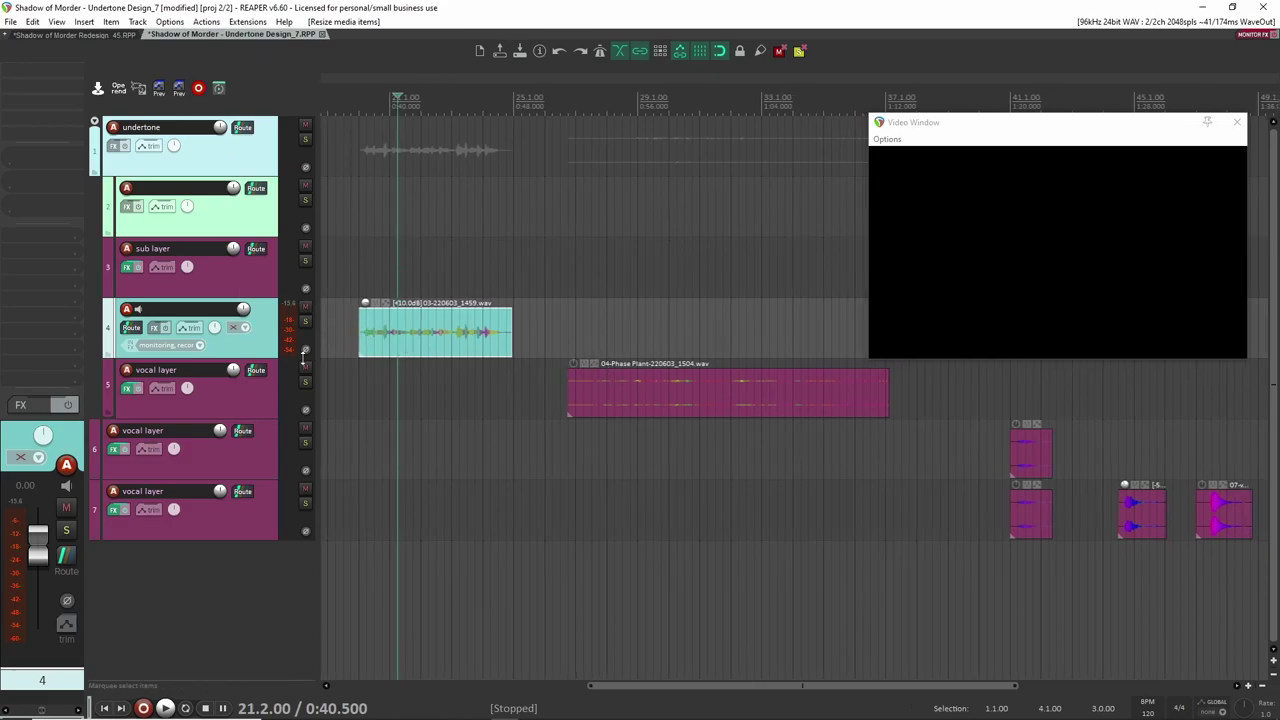
left_click(273, 398)
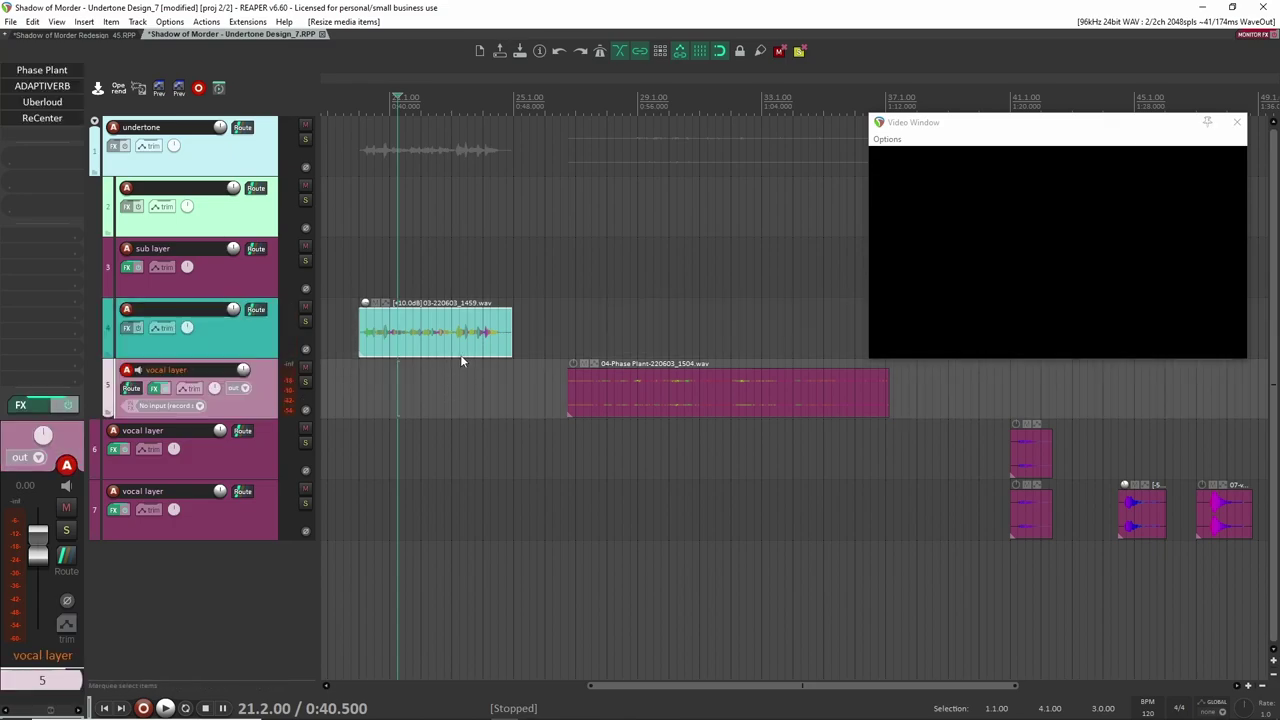
left_click(615, 396)
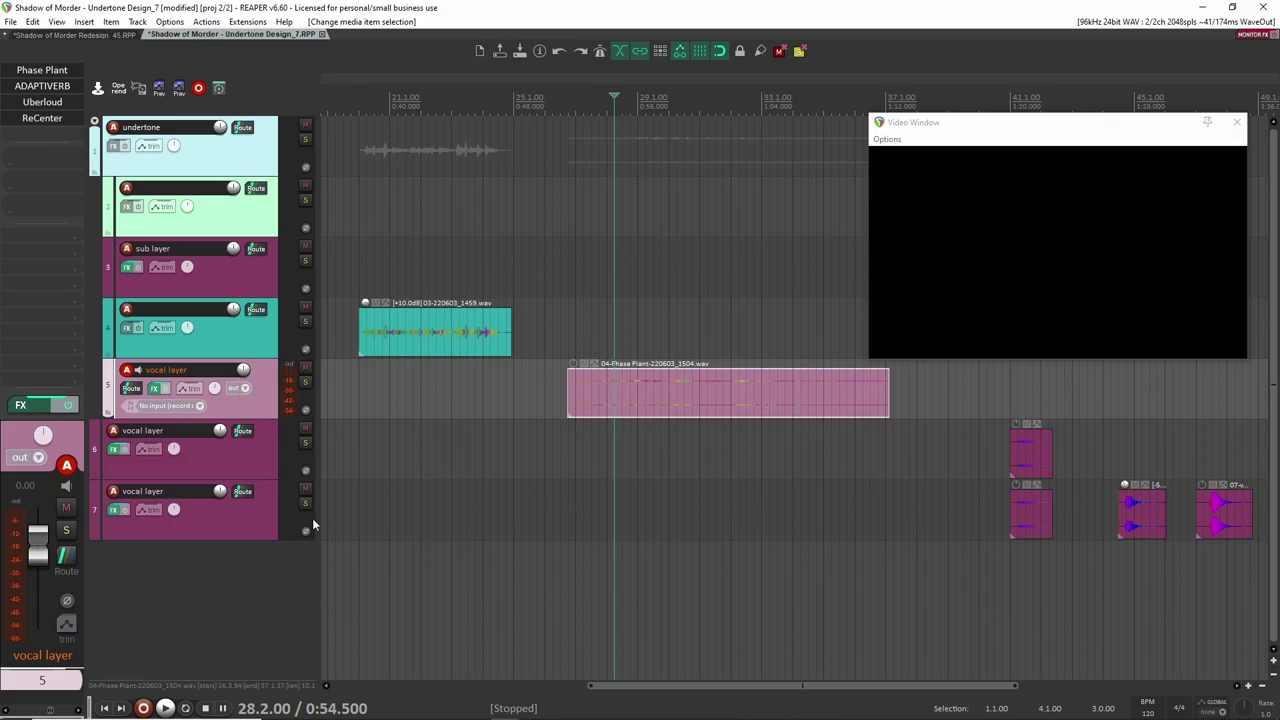
left_click(42, 70)
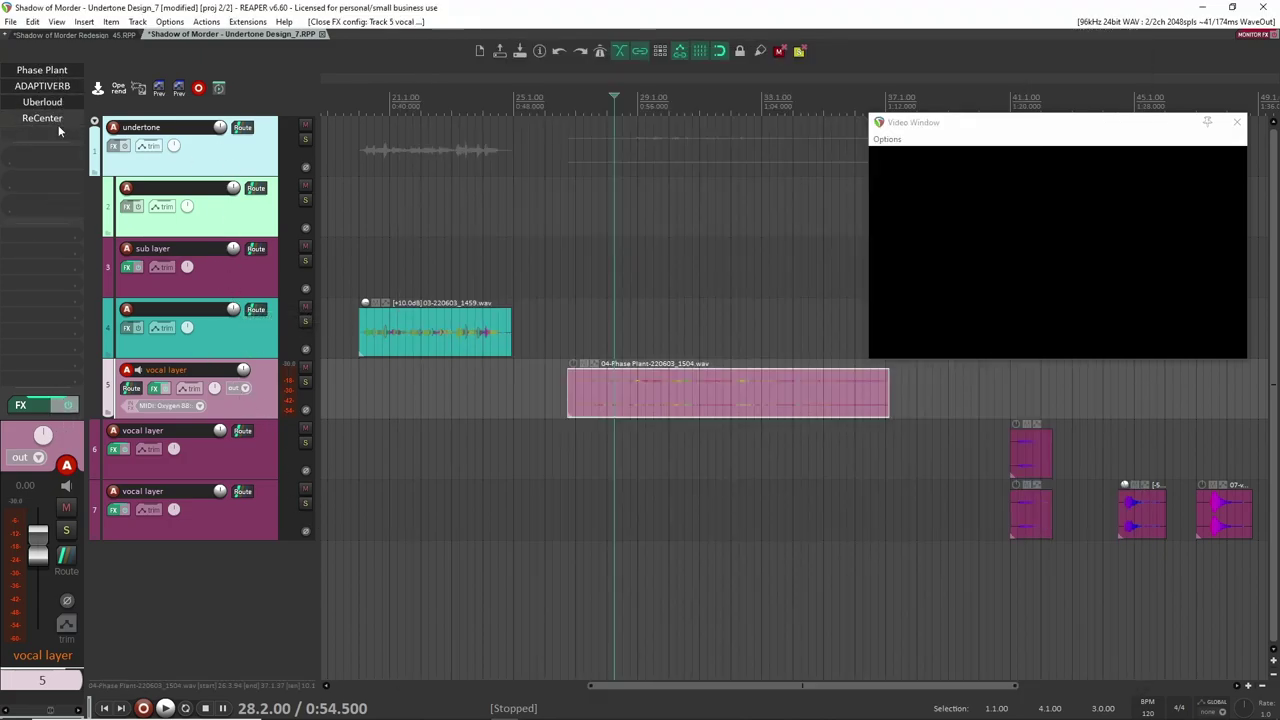
left_click(218, 292)
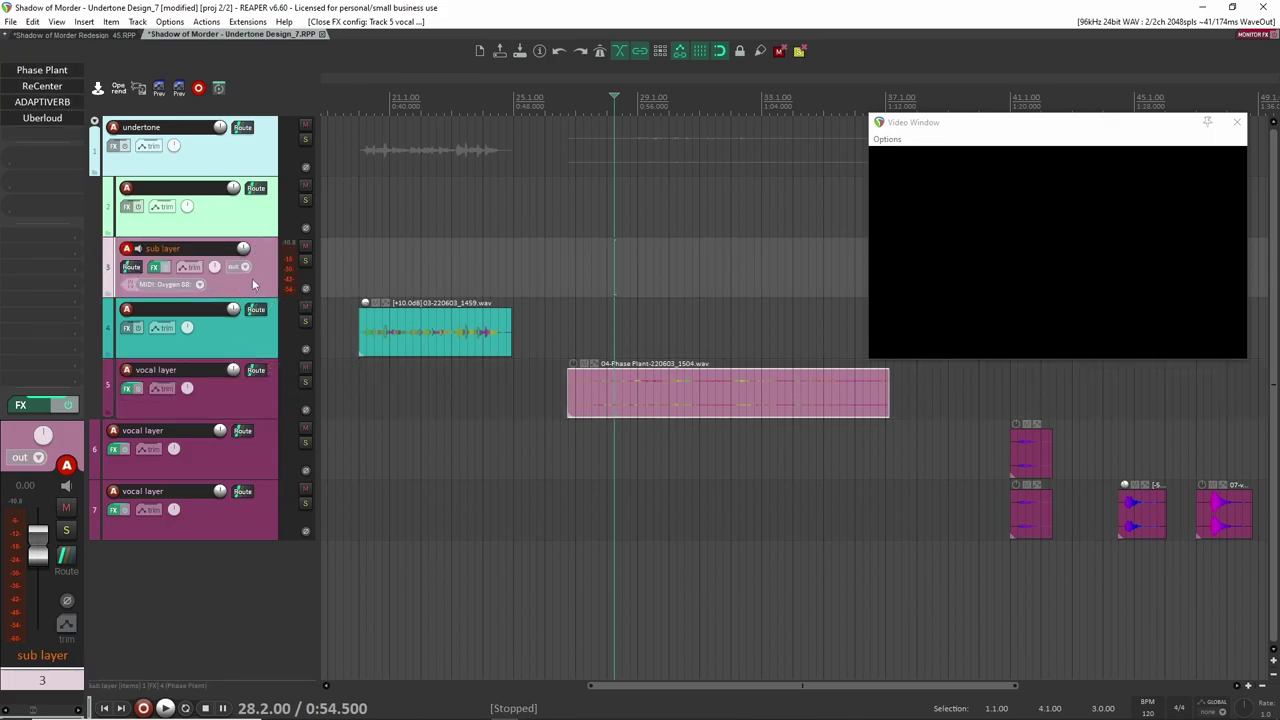
left_click(268, 394)
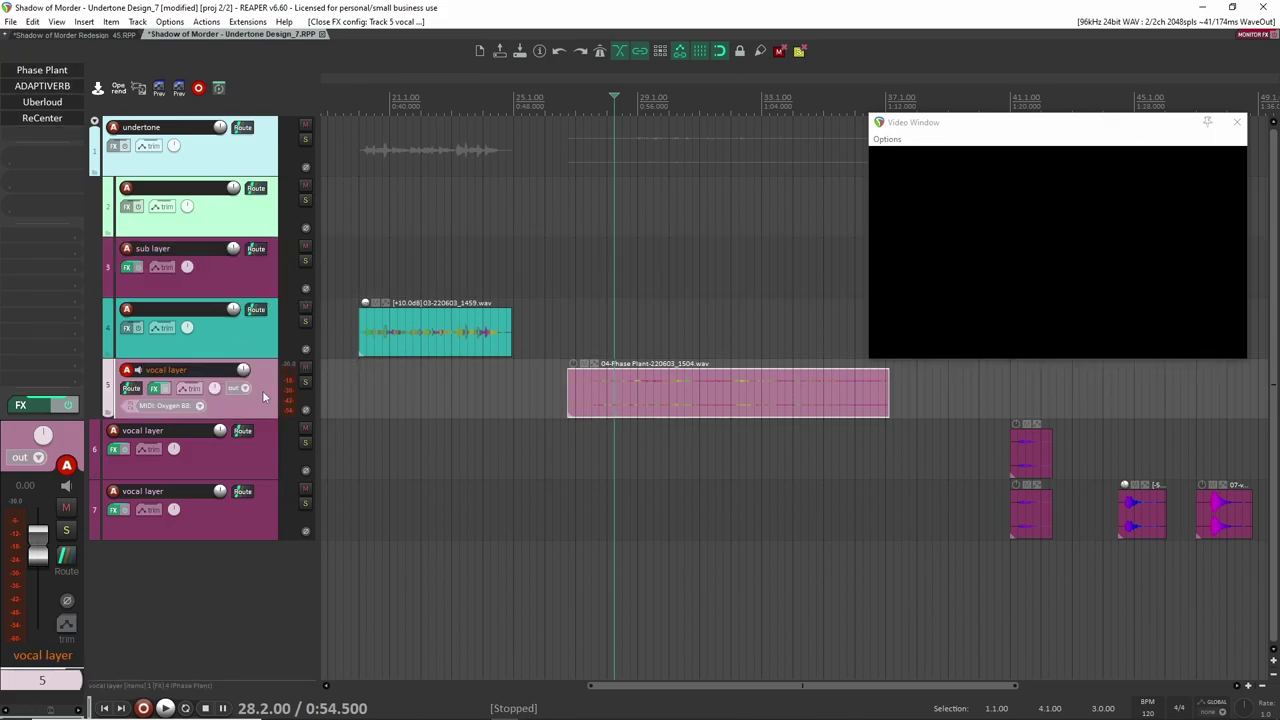
Step: Review Phase Plant with the black speech sample and ADAPTIVERB on the vocal layer, and close both windows
left_click(42, 72)
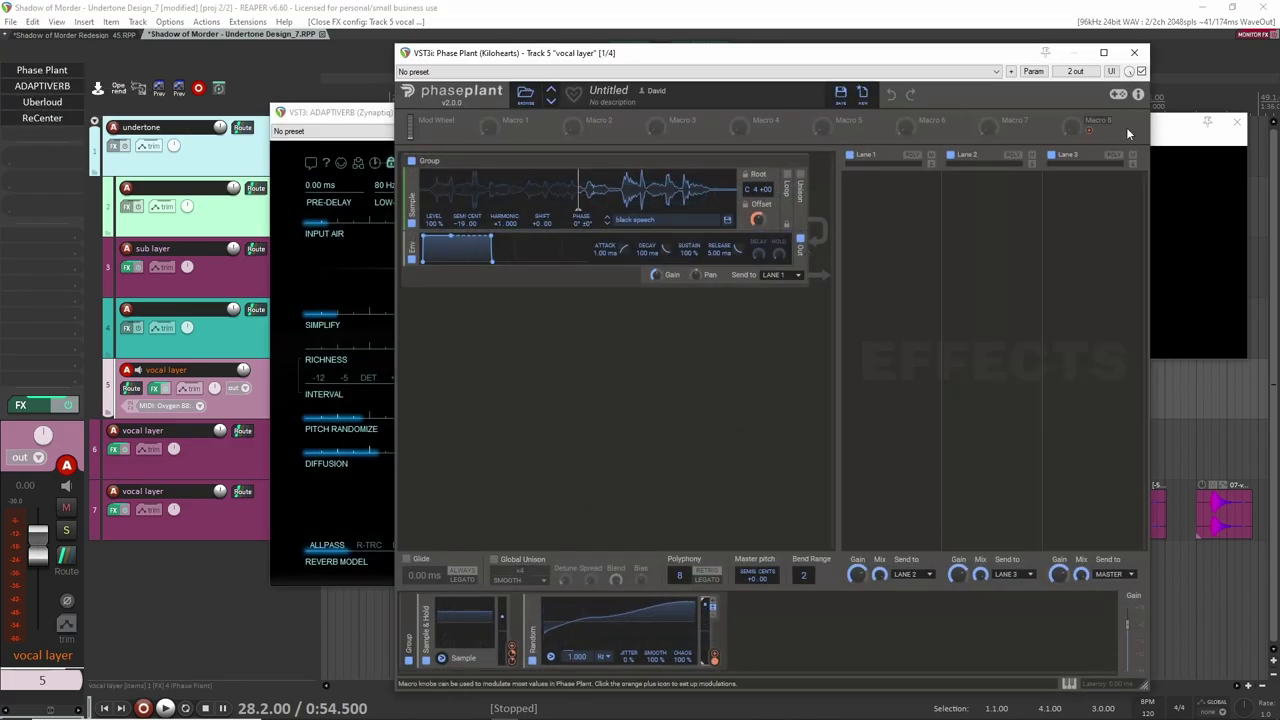
left_click(42, 86)
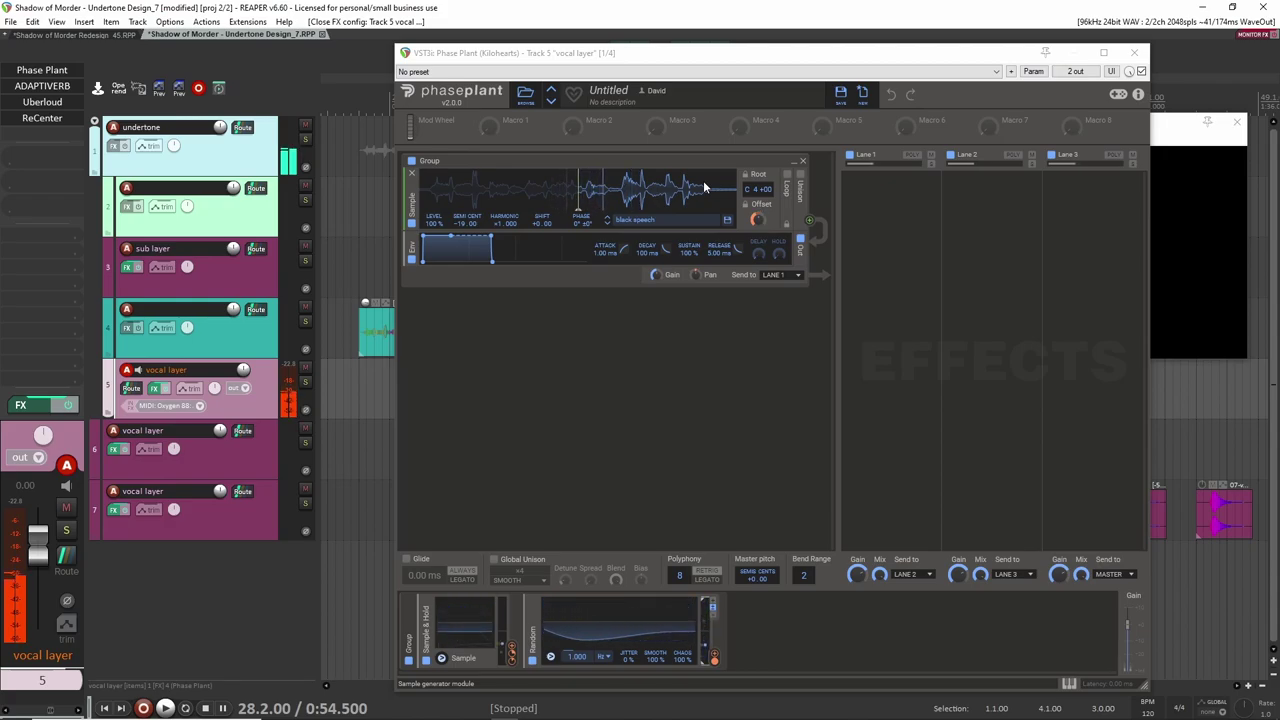
left_click(1139, 55)
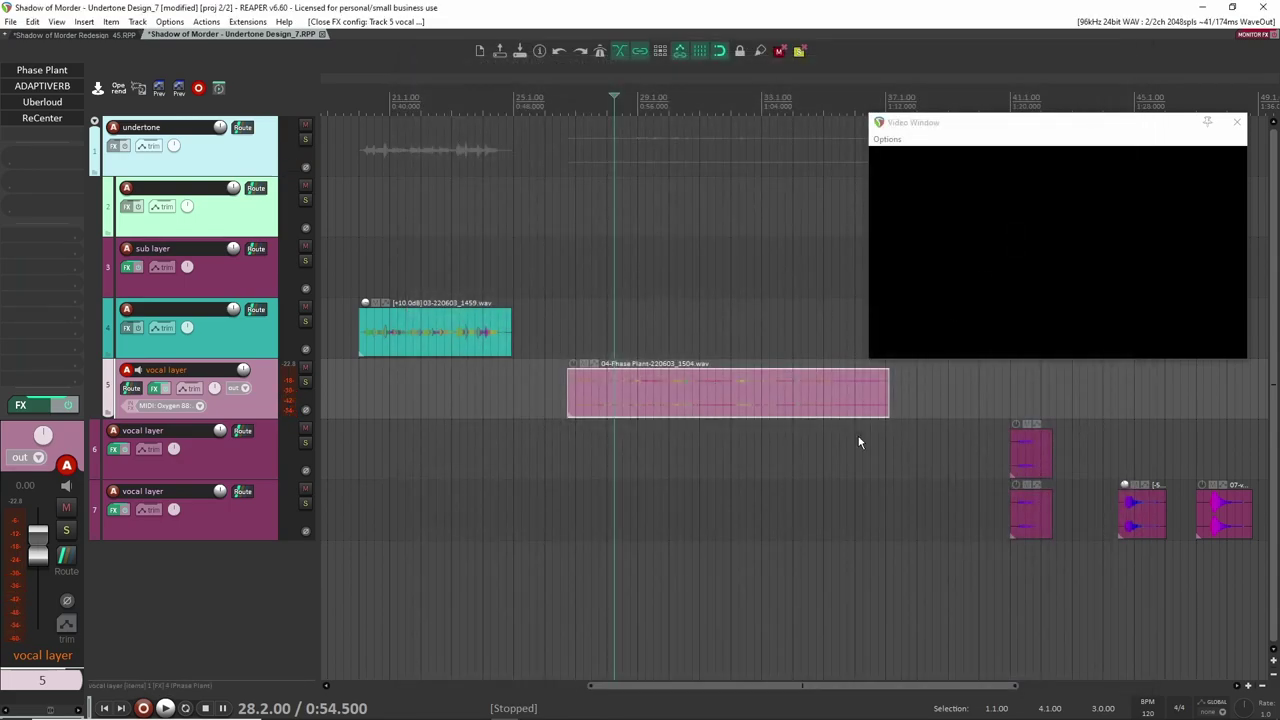
scroll(894, 451, "down", 4)
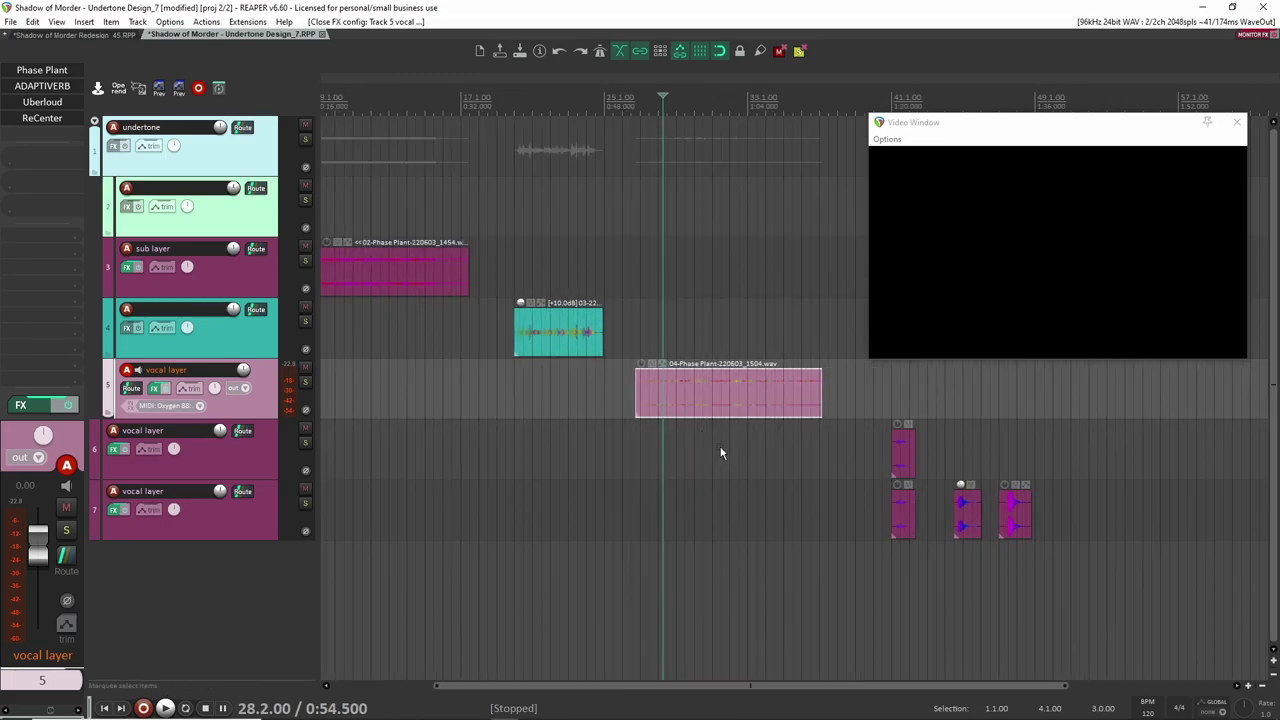
Step: Switch to the Shadow of Morder Redesign_45 project and select the Undertone v1 track to show its effects chain
left_click(113, 36)
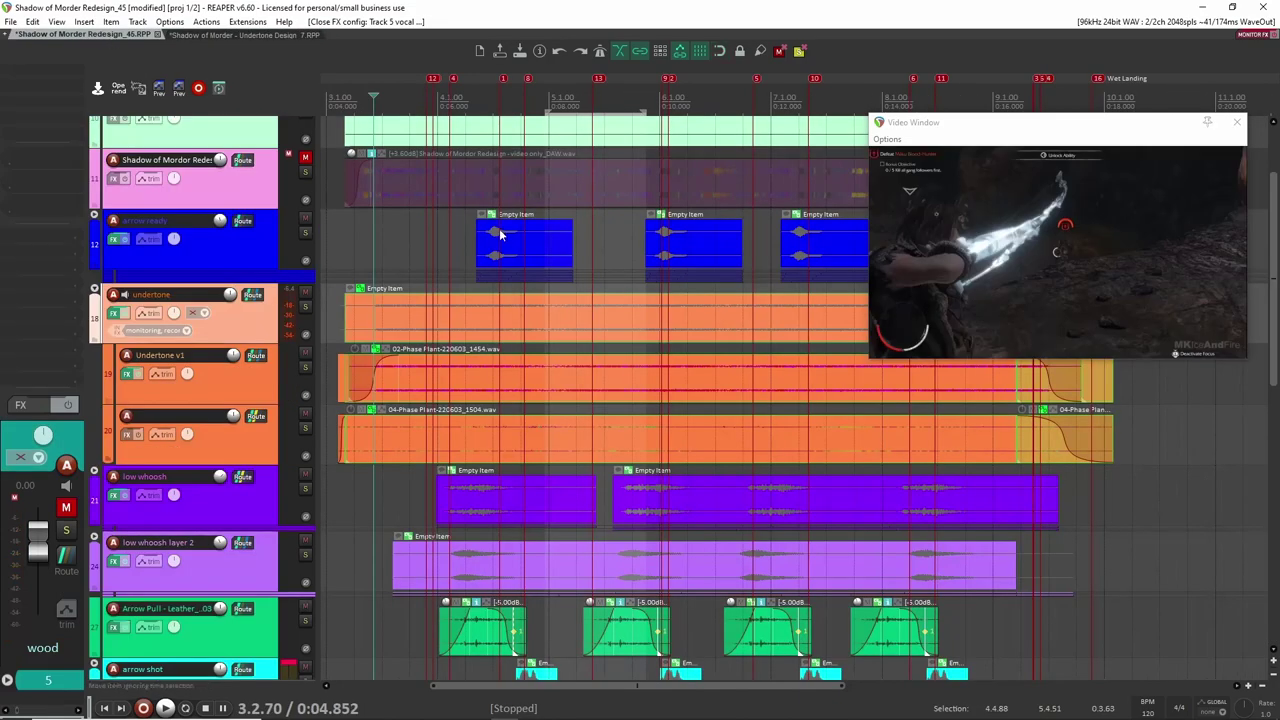
scroll(478, 428, "down", 2)
left_click(246, 378)
left_click(252, 428)
left_click(260, 390)
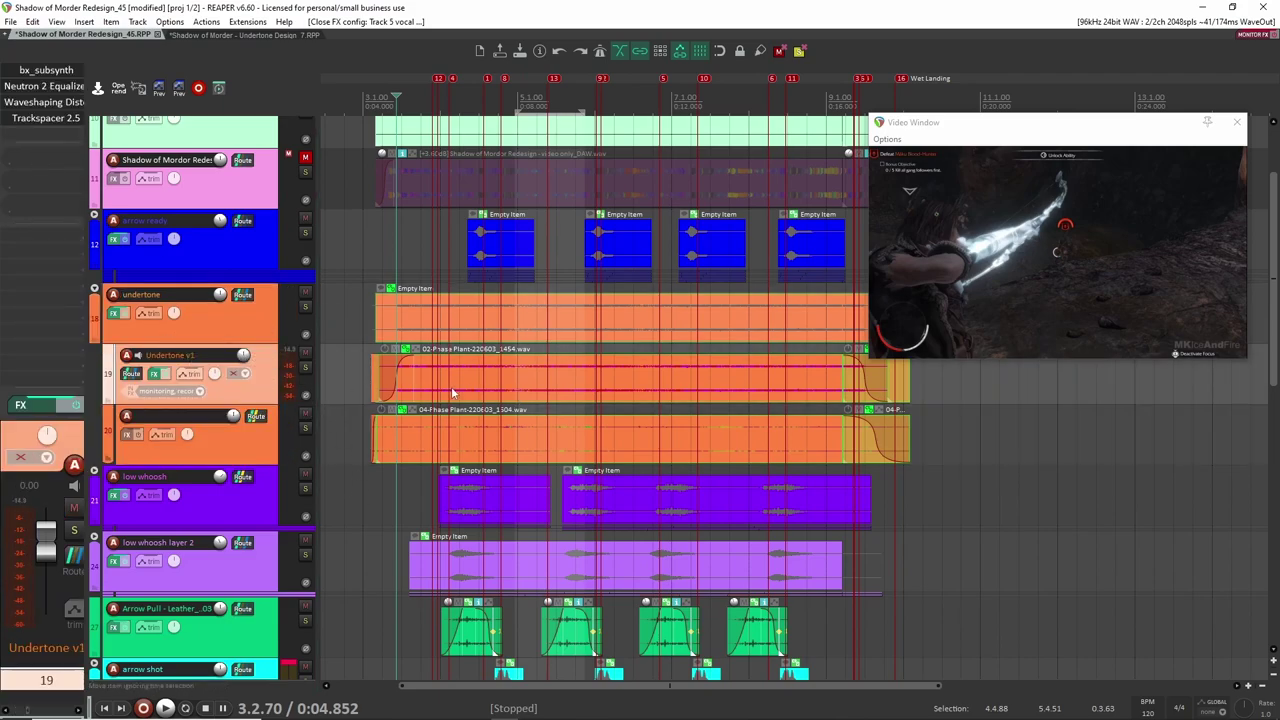
Step: Name the untitled track below Undertone v1 "vox"
double_click(190, 415)
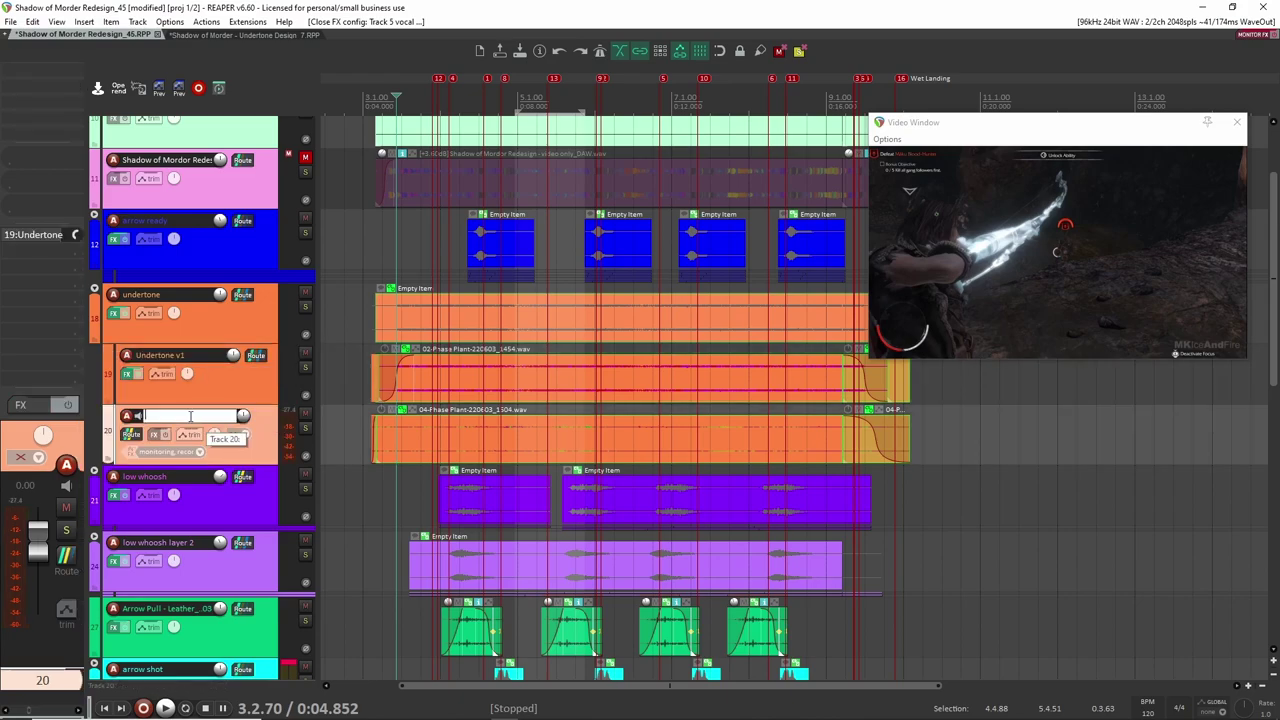
type("vox")
key("Return")
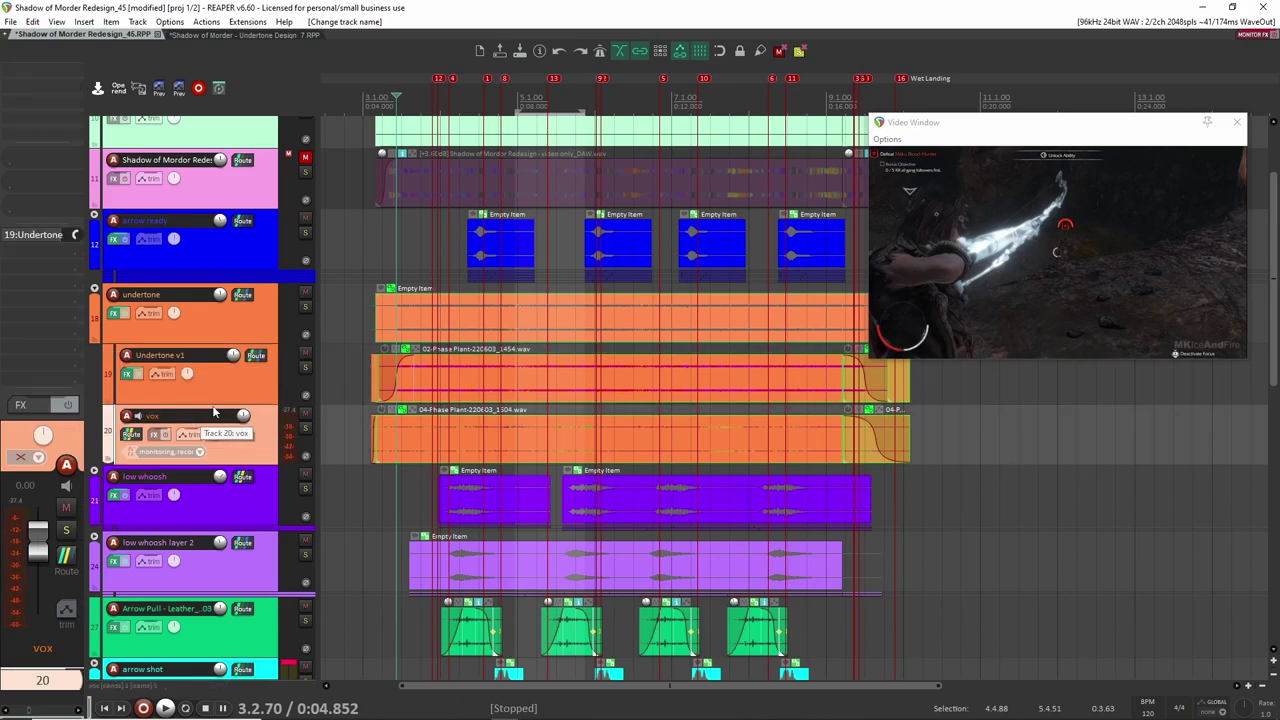
Step: Solo Undertone v1, play its Phase Plant clip while viewing bx_subsynth and Neutron 2 Equalizer, and close their windows
left_click(256, 370)
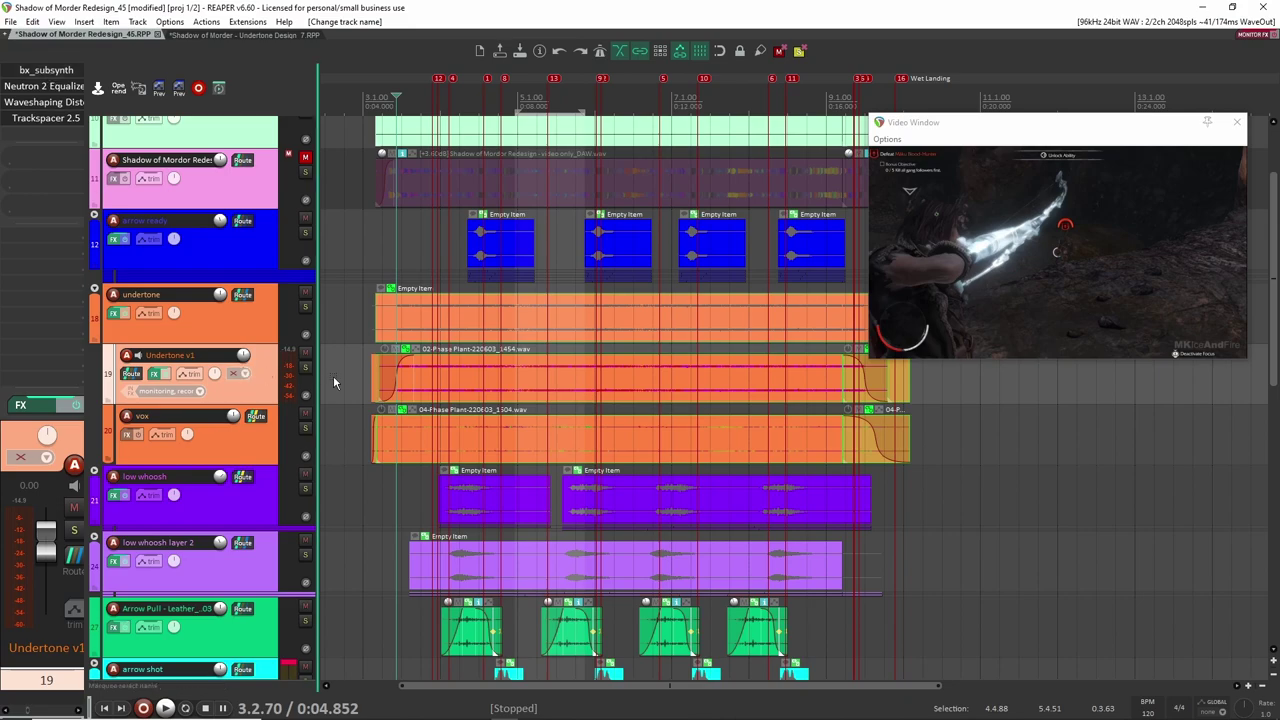
left_click(305, 367)
left_click(57, 72)
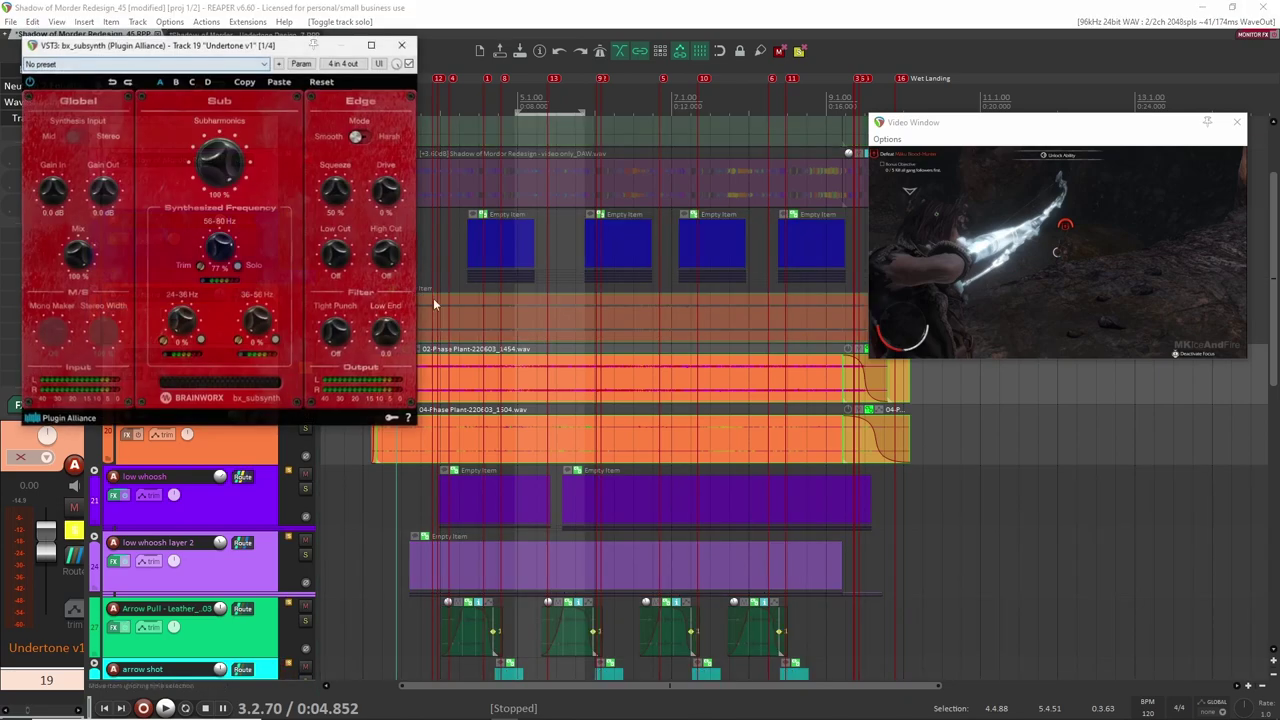
left_click(467, 374)
key("space")
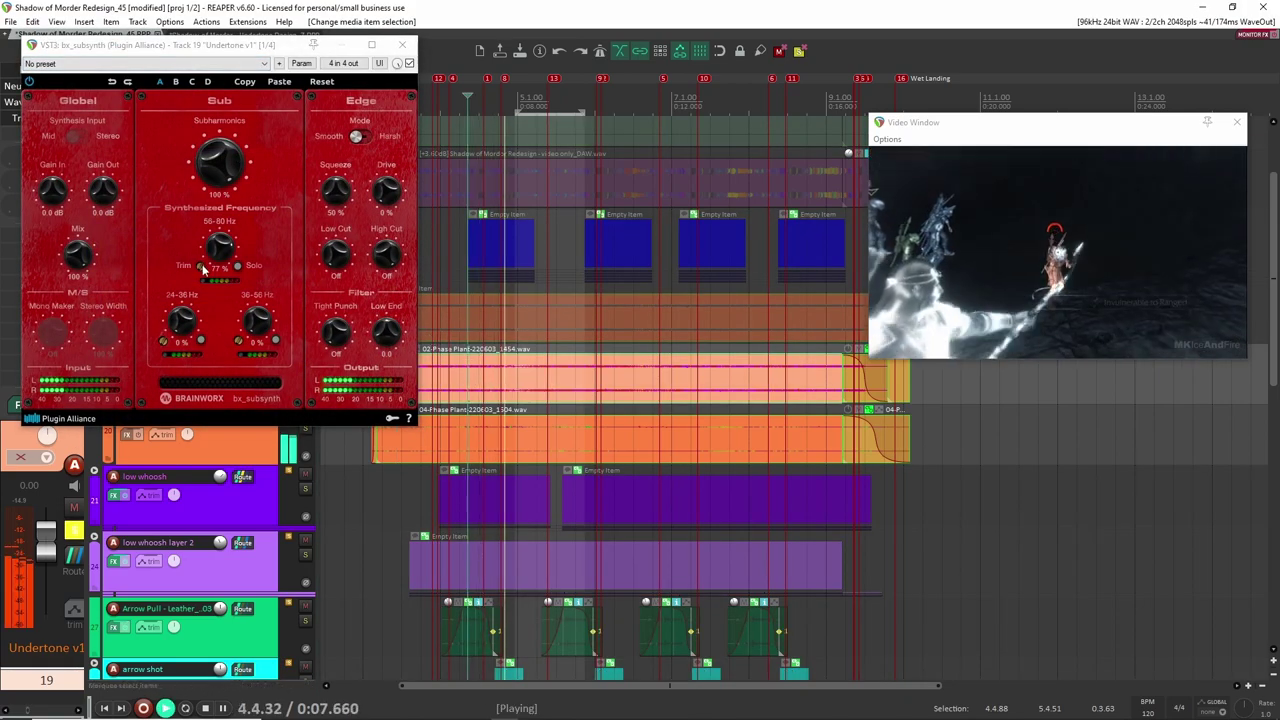
left_click(402, 44)
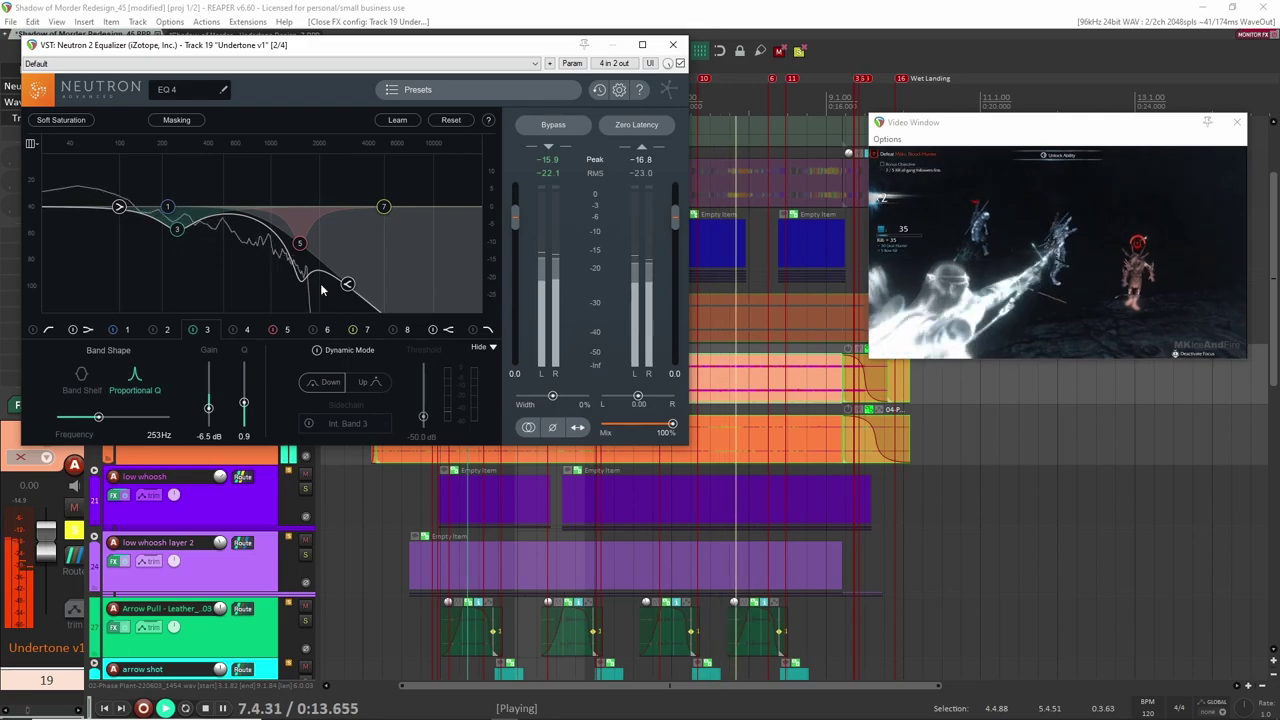
left_click(672, 45)
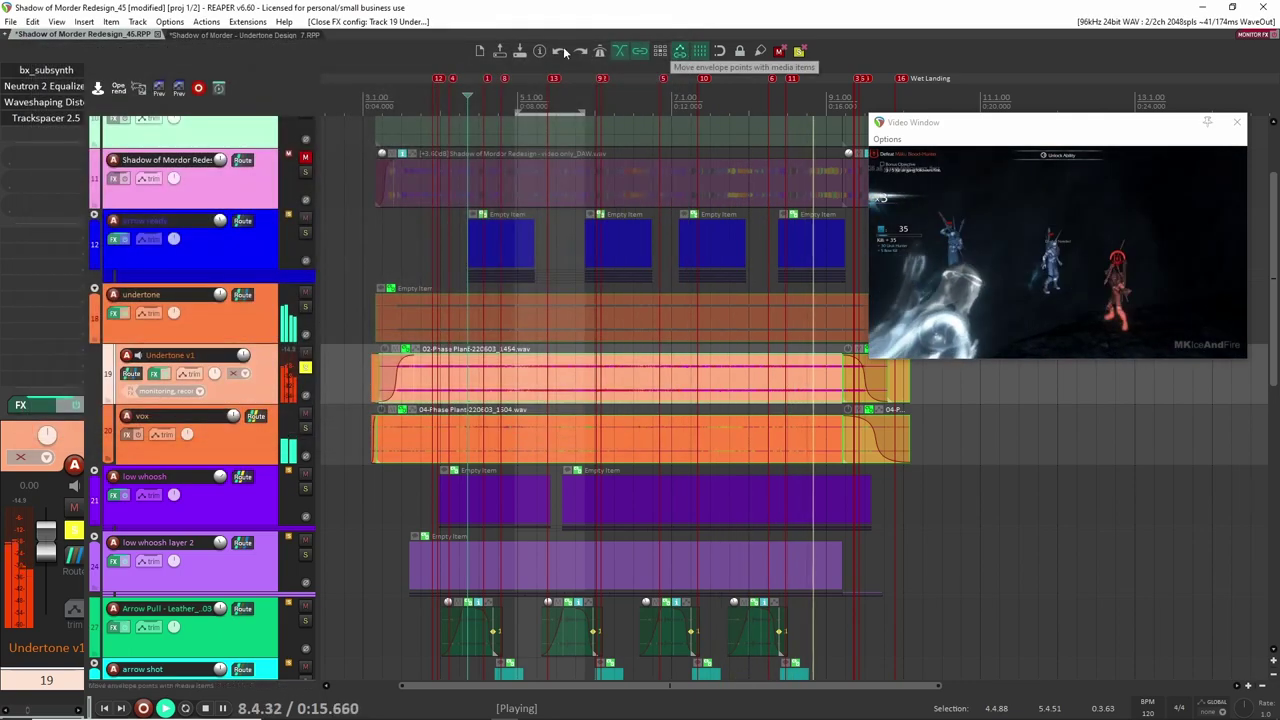
Step: View Waveshaping Distortion and Trackspacer 2.5 on Undertone v1 during playback, and close their windows
left_click(28, 103)
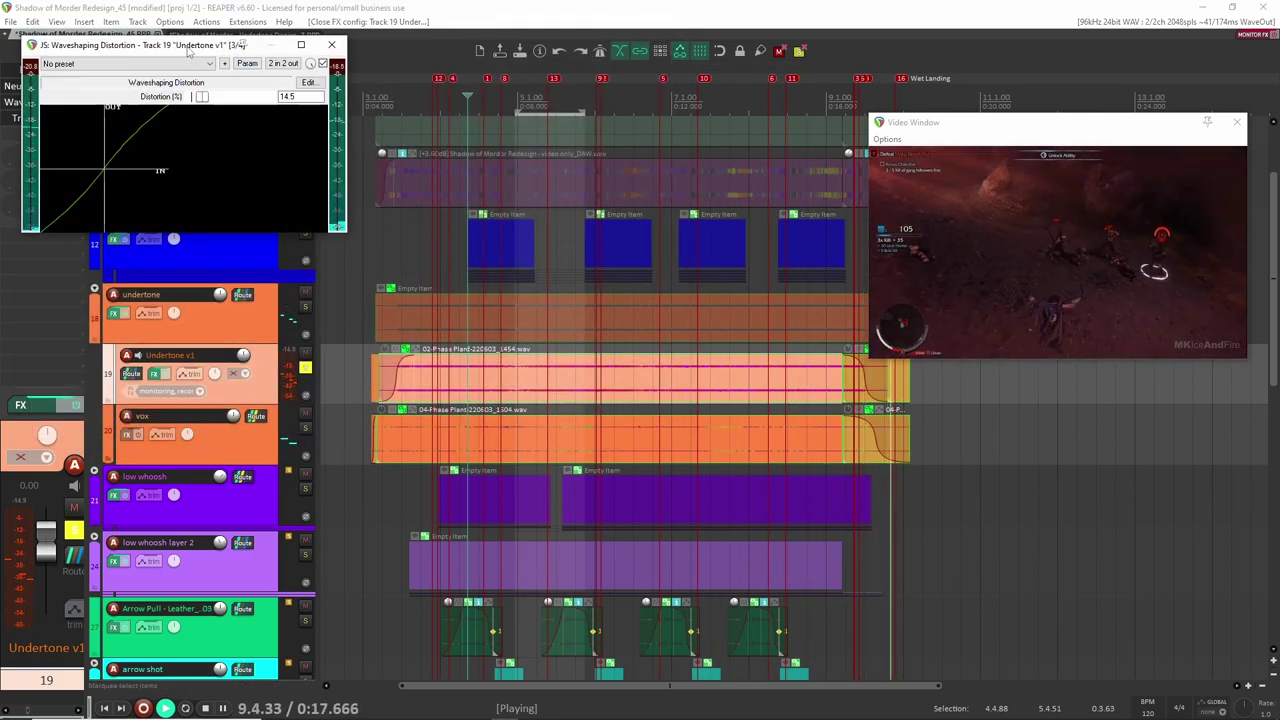
left_click_drag(236, 43, 752, 98)
key("space")
key("space")
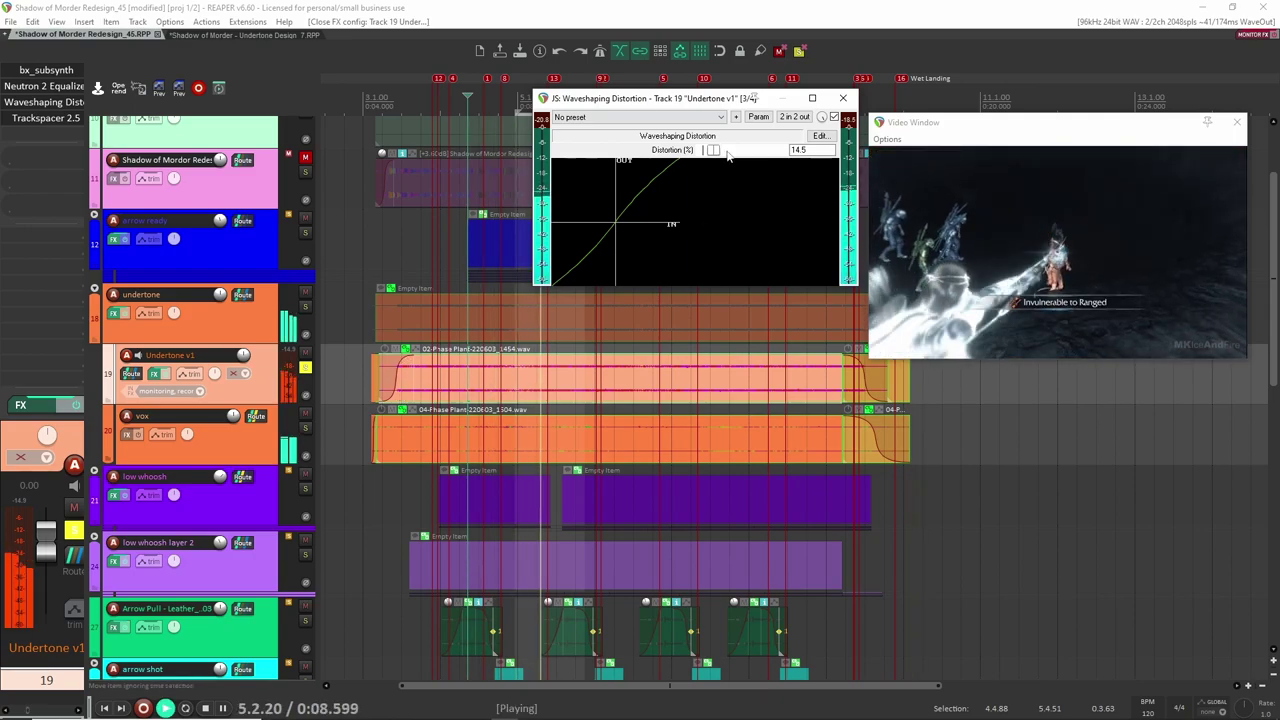
left_click(843, 97)
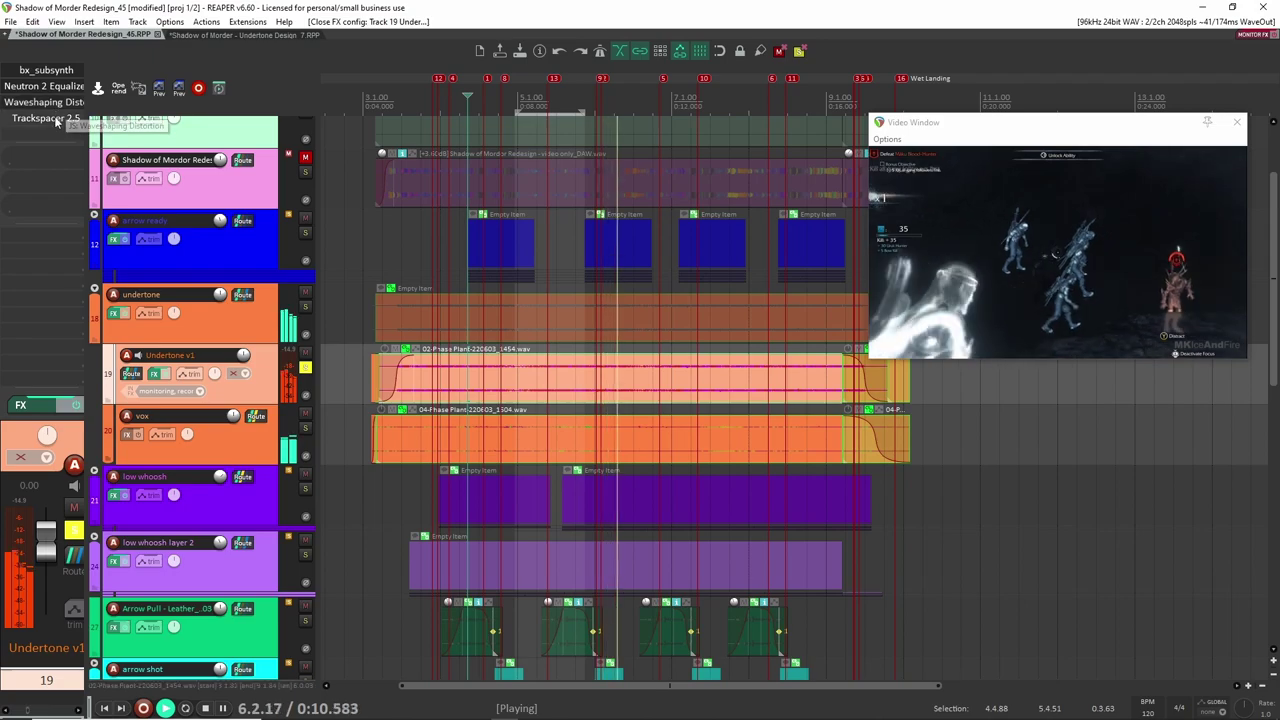
left_click_drag(722, 61, 1000, 42)
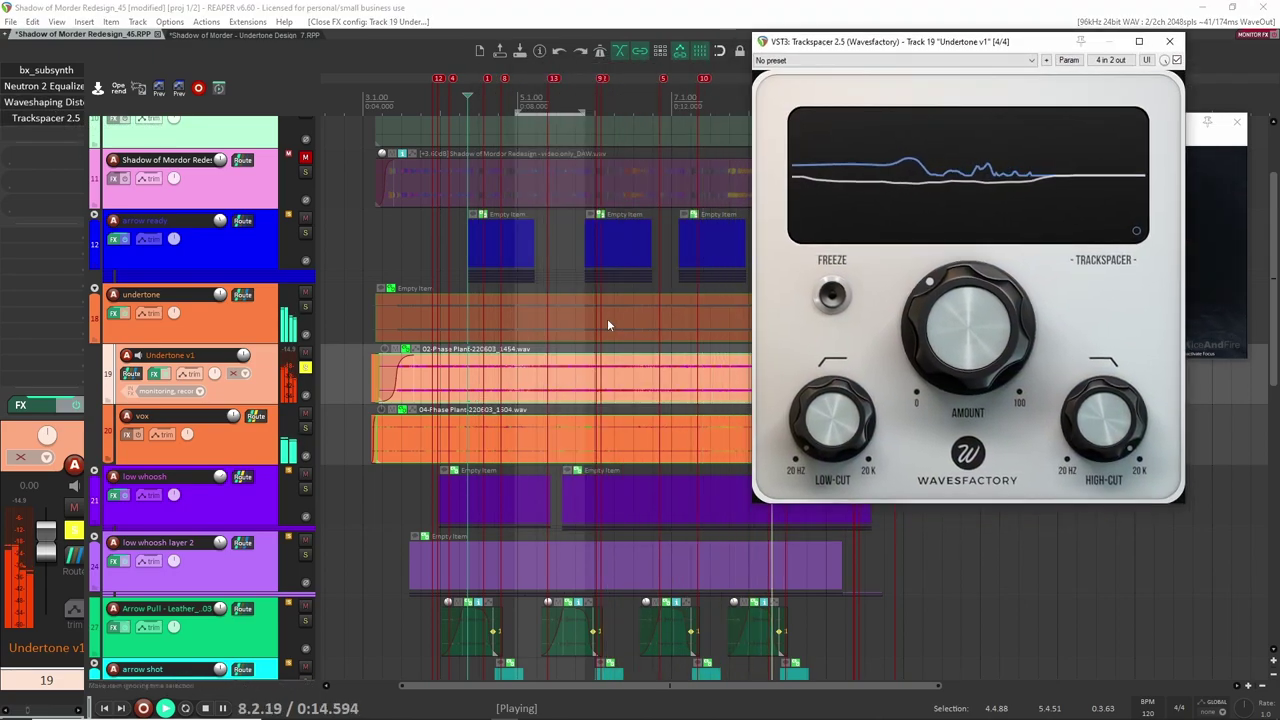
left_click(1169, 41)
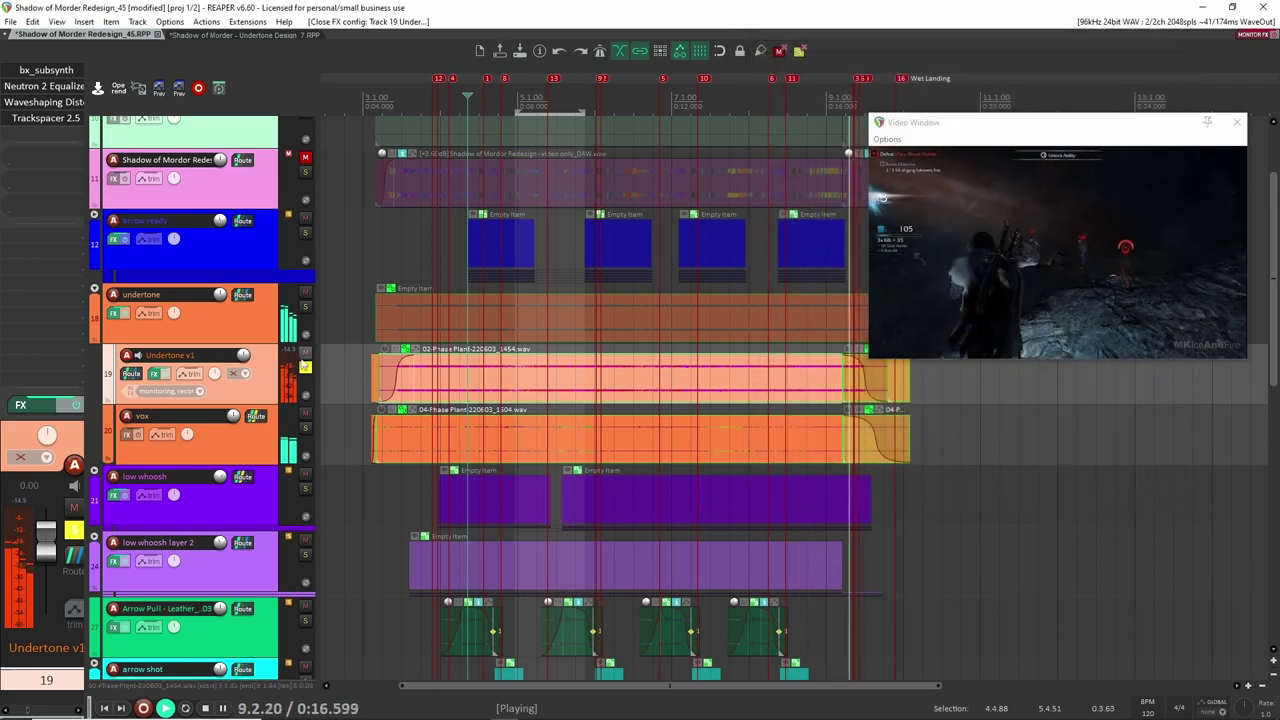
Step: Play Undertone v1 with its effects chain bypassed and re-enabled to compare the sound, and stop playback
key("space")
left_click(72, 405)
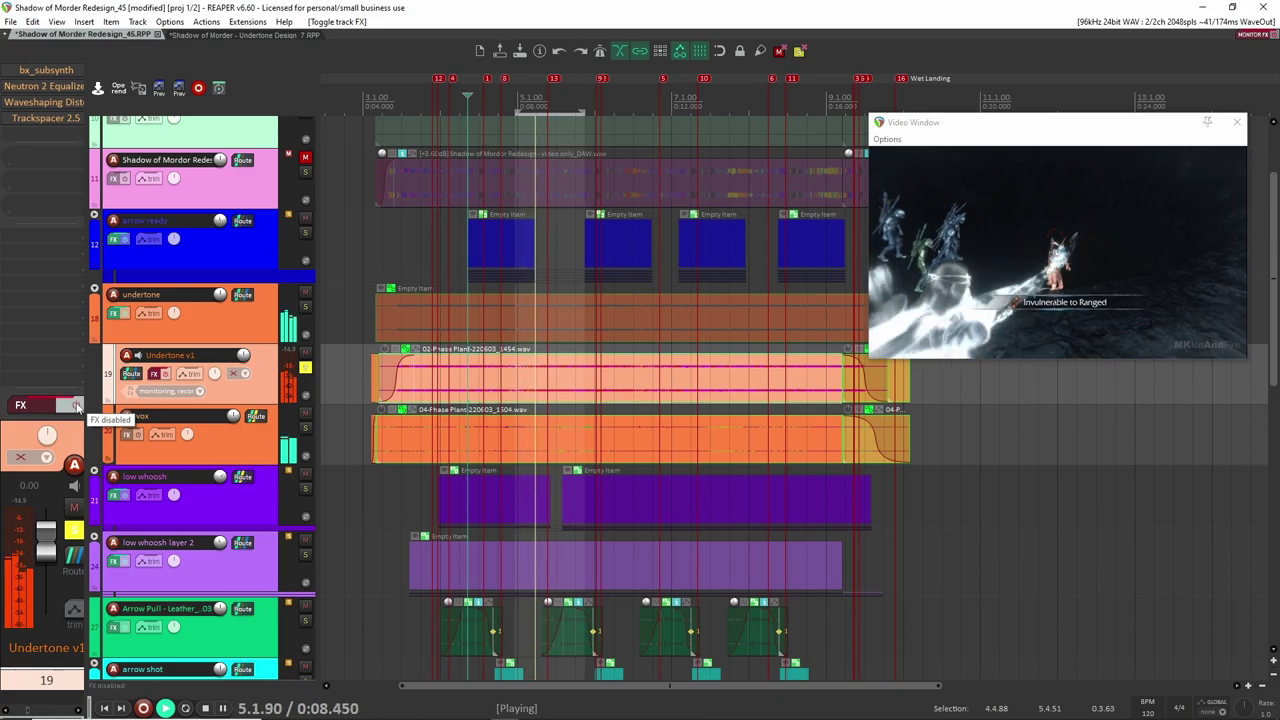
left_click(72, 405)
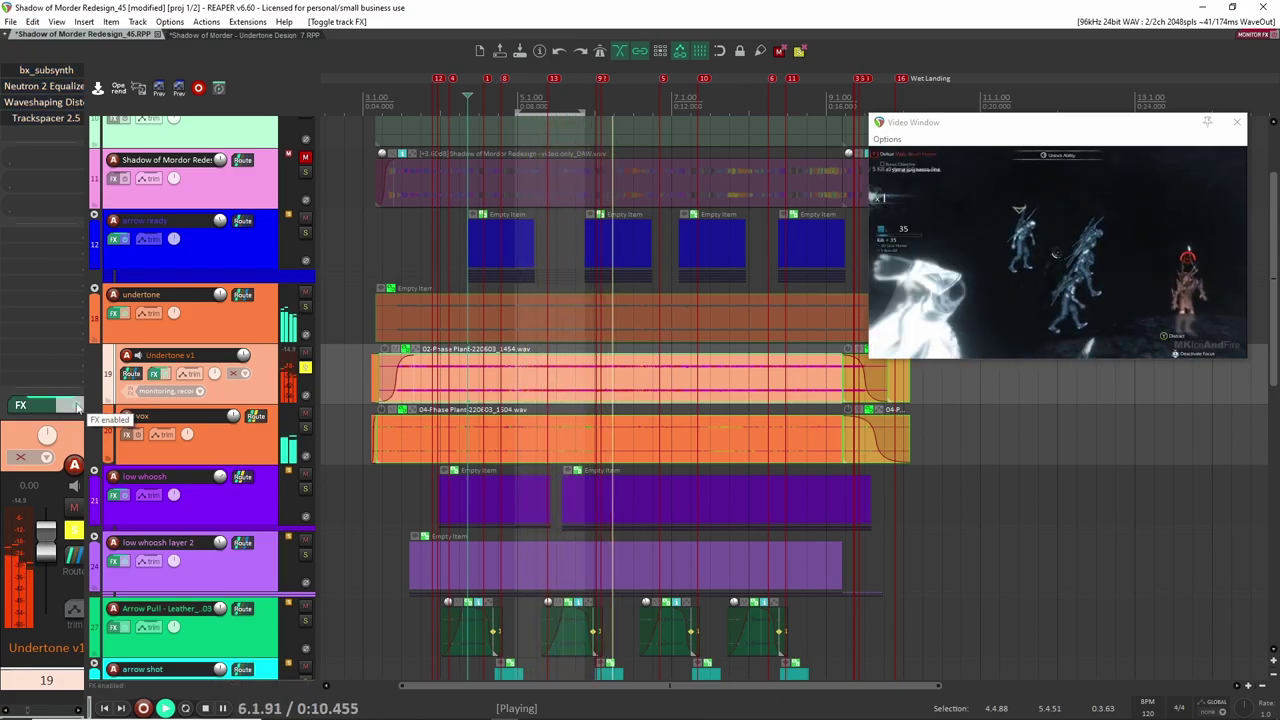
key("space")
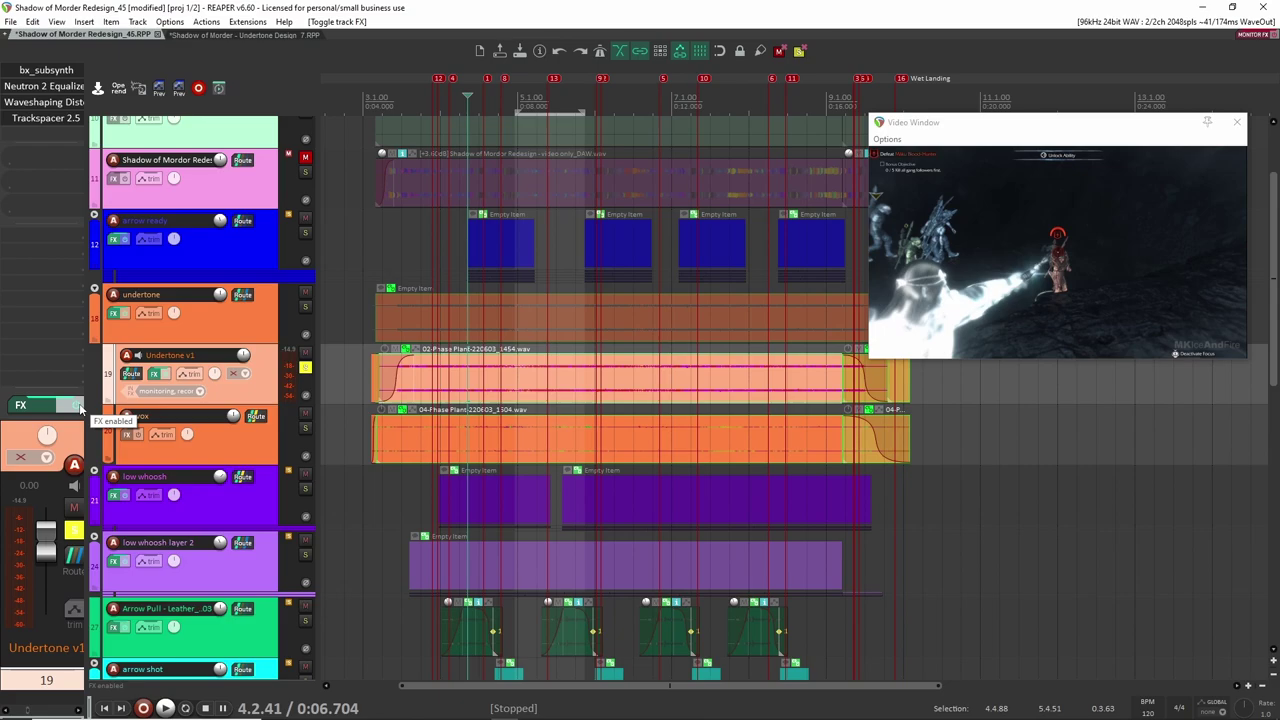
Step: Solo the undertone and low whoosh tracks instead of only Undertone v1, play them against the gameplay video, and stop
left_click(305, 368)
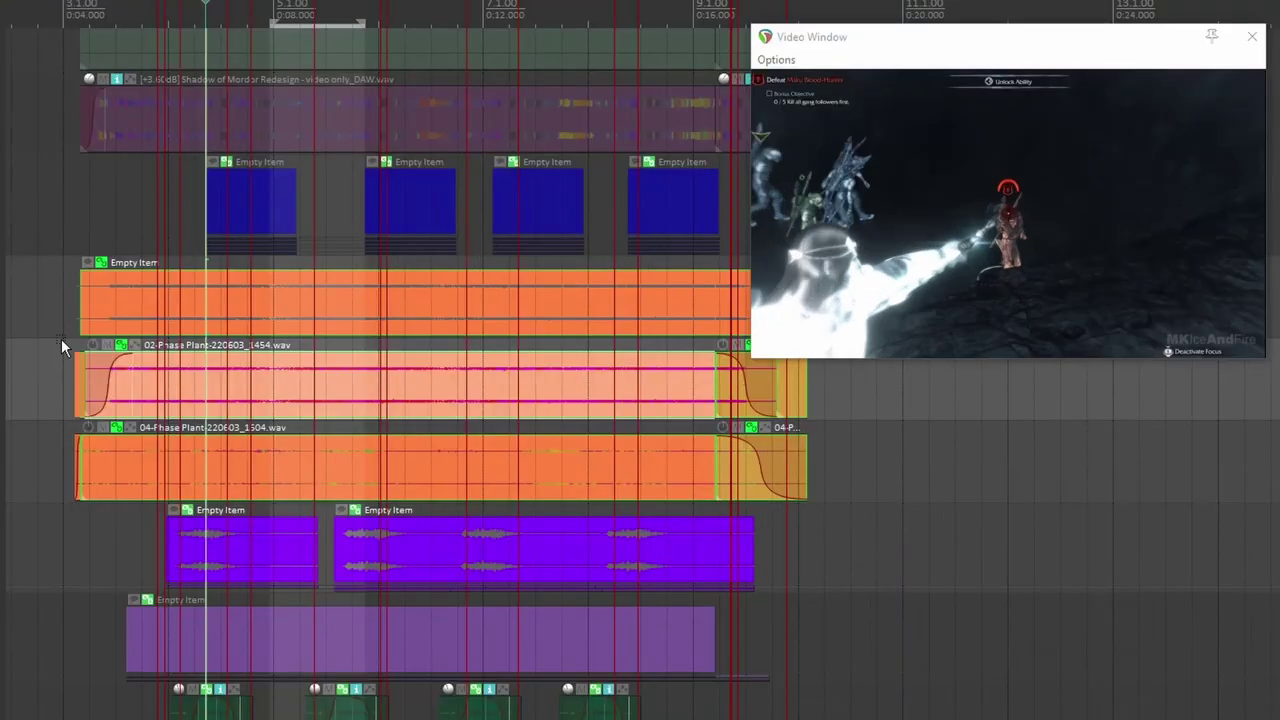
key("space")
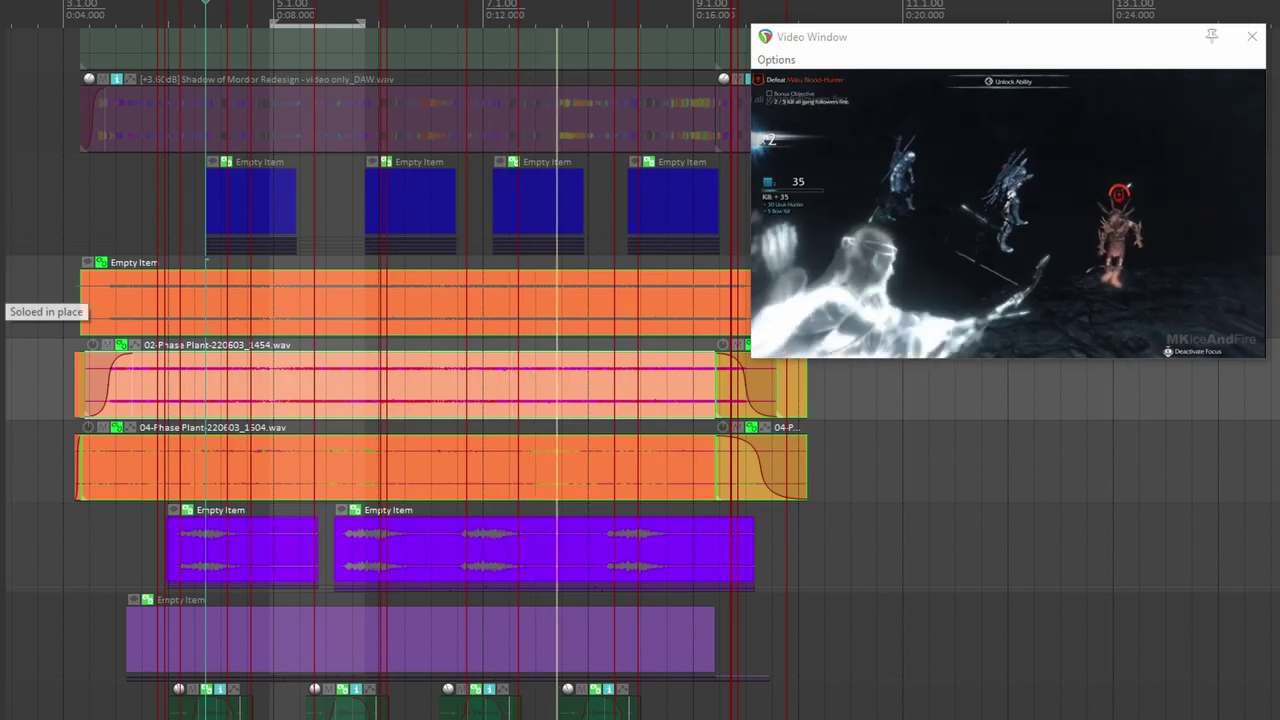
key("space")
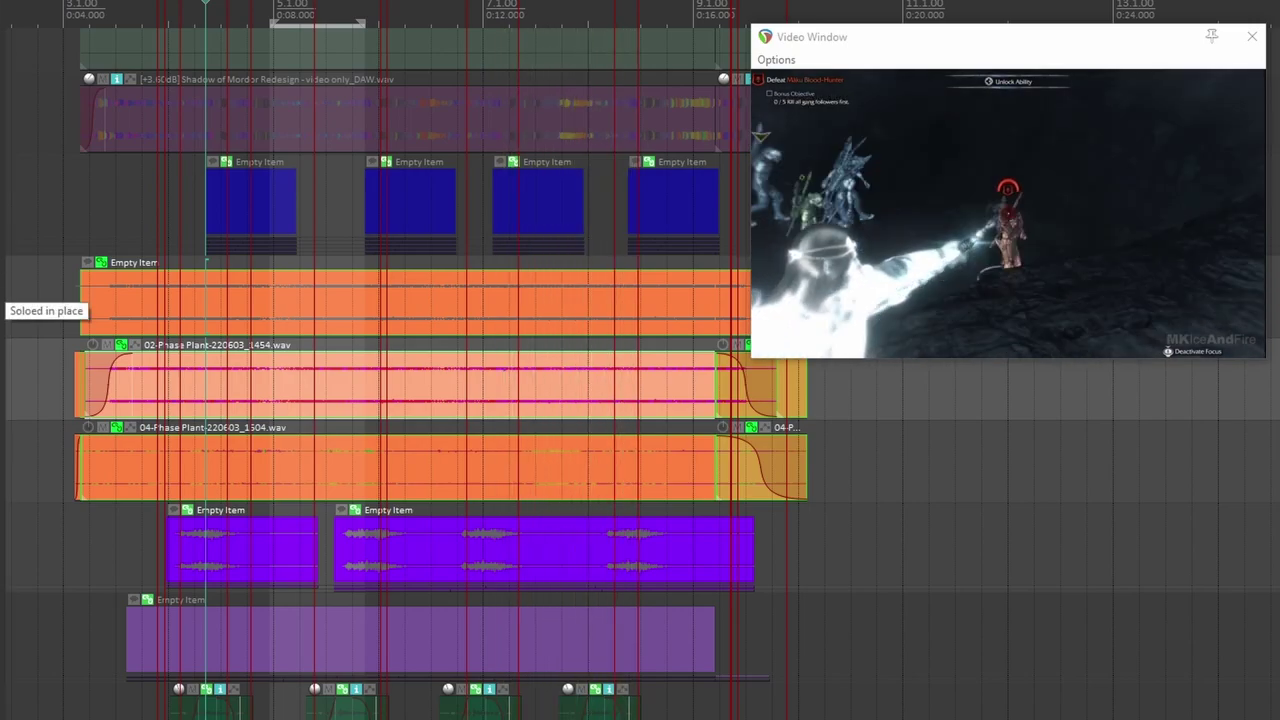
Step: Unsolo the undertone and low whoosh tracks and collapse the undertone folder
left_click(2, 298)
left_click(2, 326)
left_click(2, 326)
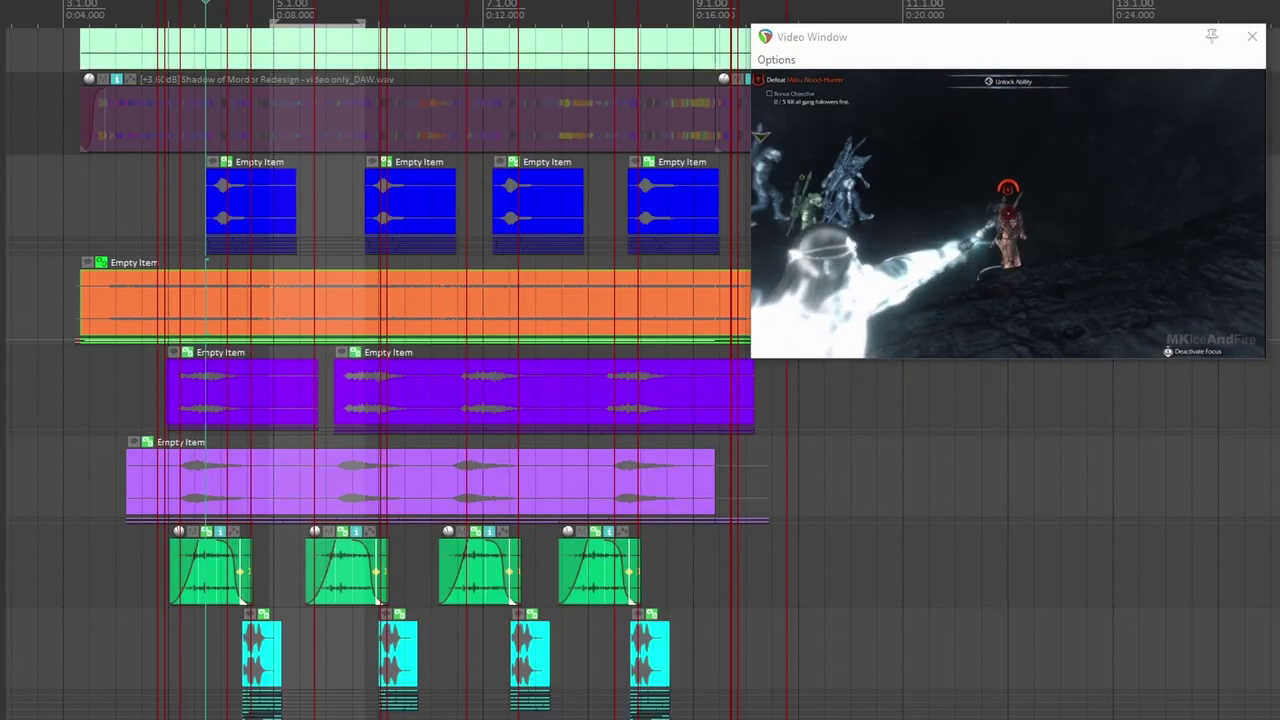
Step: Solo the Arrow Pull, arrow shot, Arrow Shot Impact and Bow and Arrow Creak tracks together, play them against the video, and stop
scroll(114, 414, "down", 3)
left_click_drag(163, 423, 317, 480)
scroll(327, 481, "up", 3)
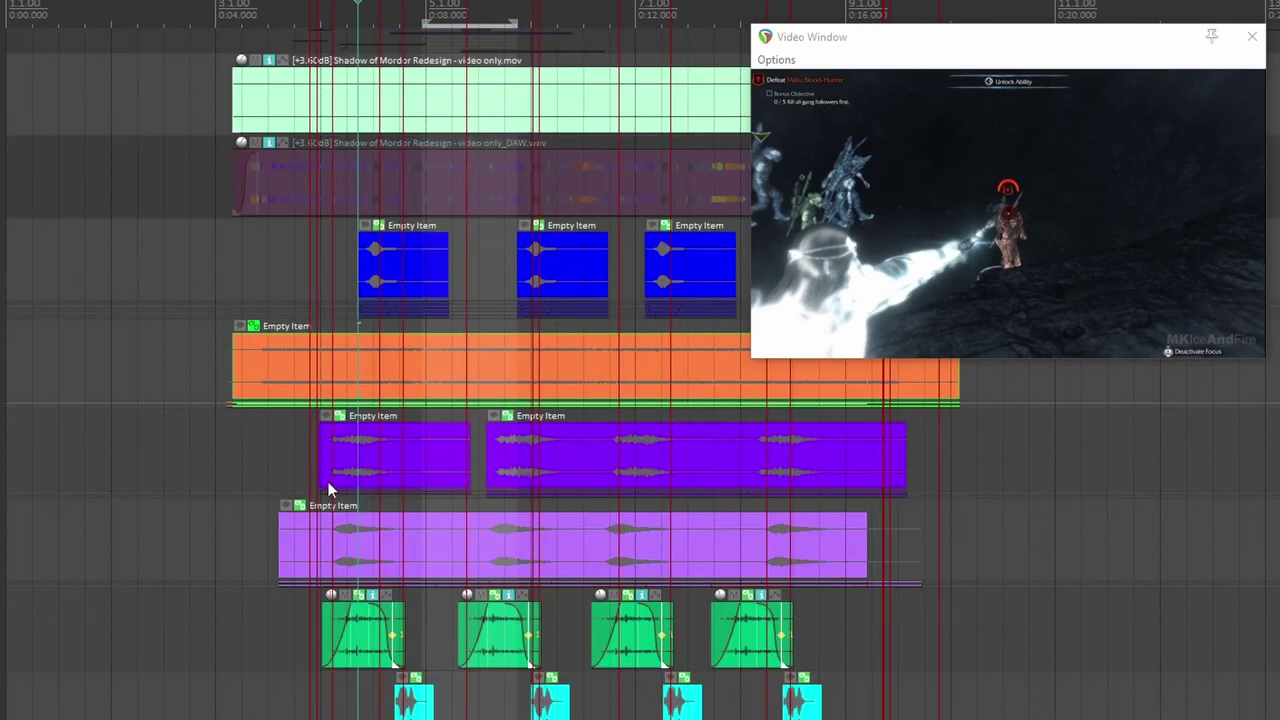
left_click_drag(400, 484, 284, 433)
scroll(284, 432, "down", 4)
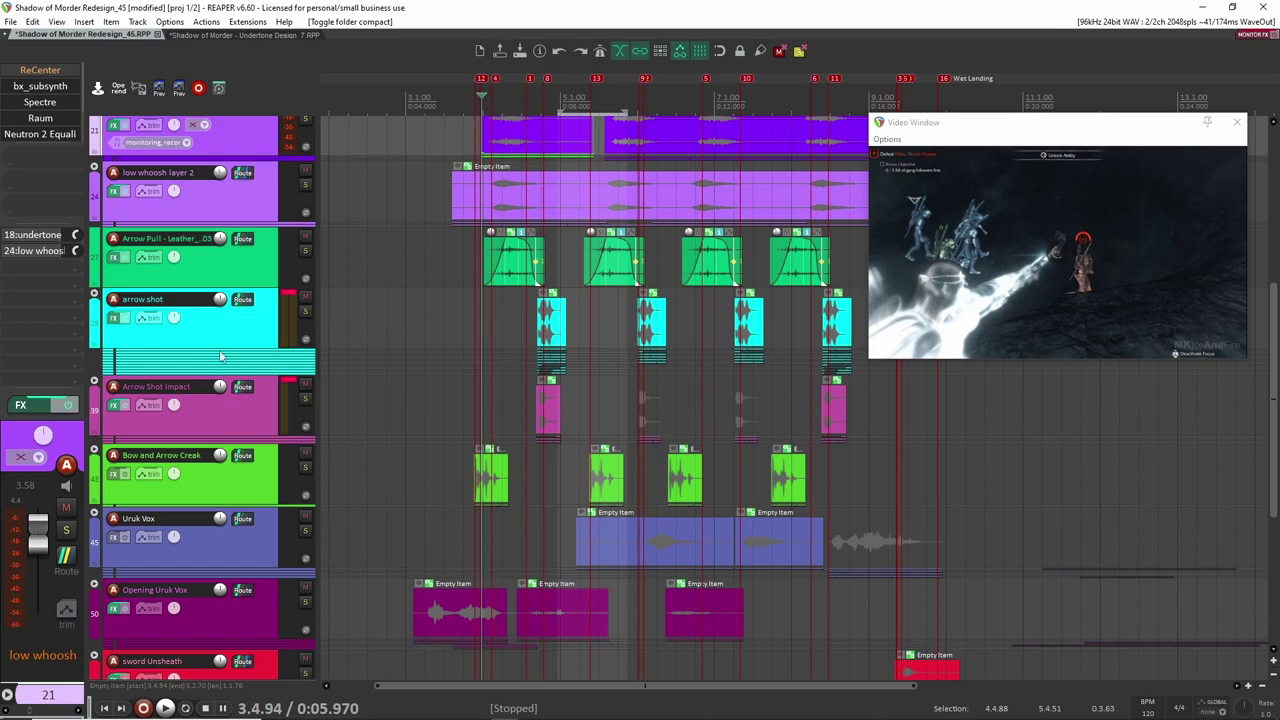
left_click(258, 271)
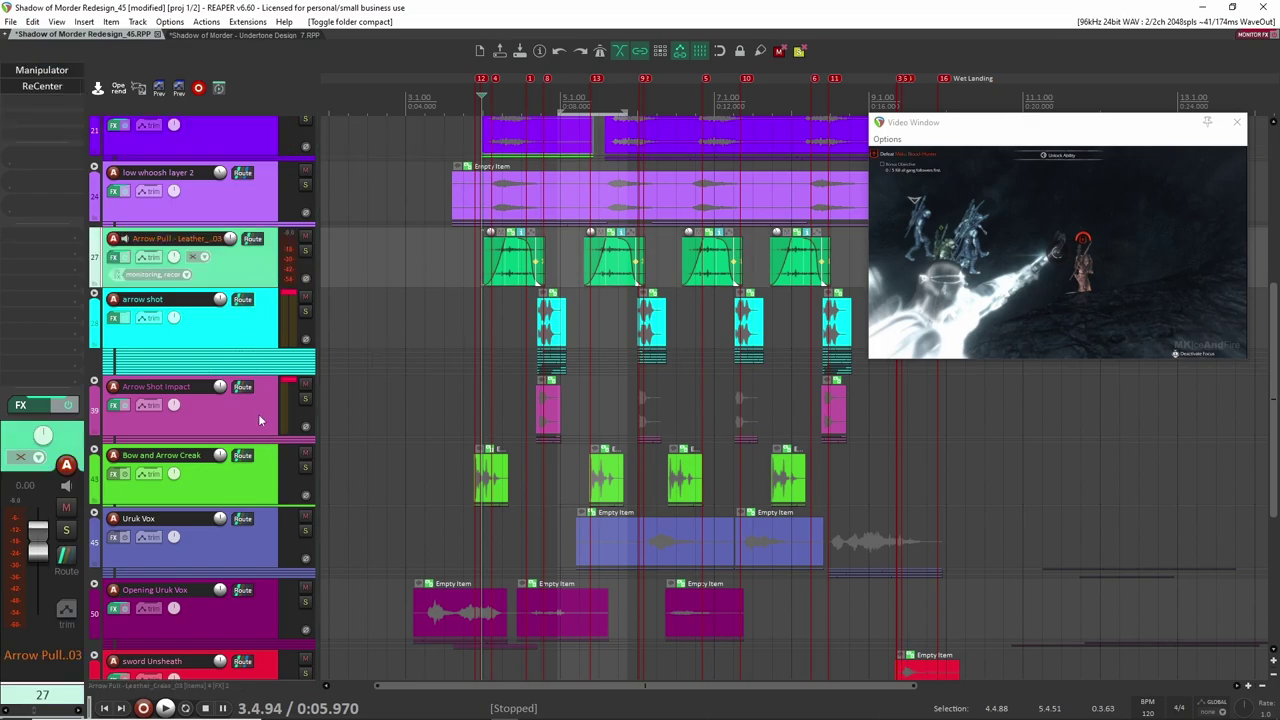
left_click(256, 484, "shift")
left_click(305, 467)
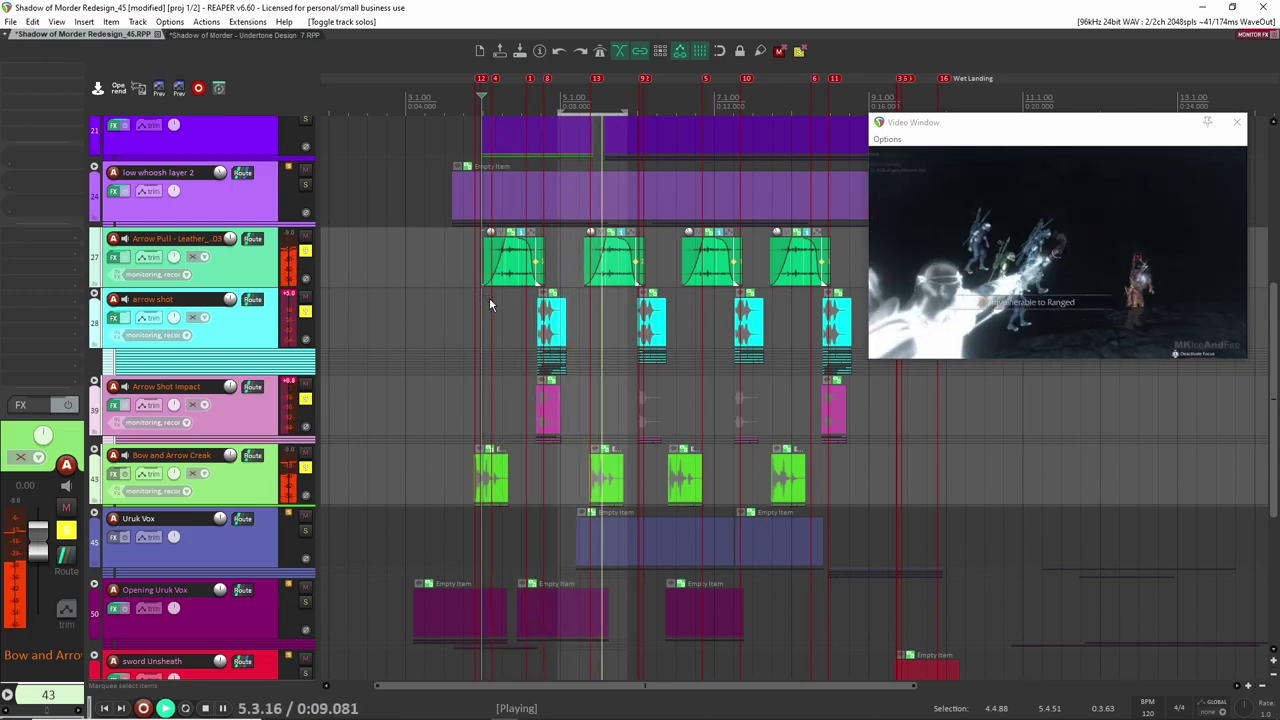
key("space")
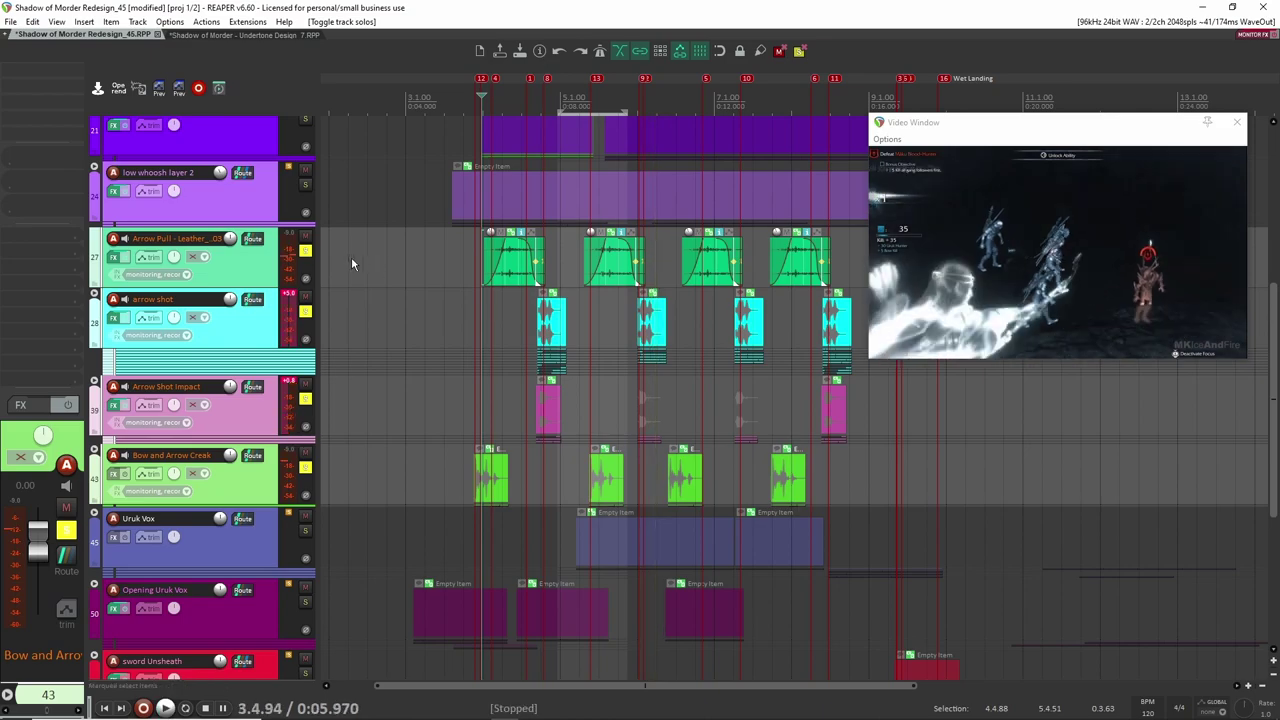
Step: Solo only the Bow and Arrow Creak folder track instead of the whole arrow group, with the edit cursor before its first item
left_click(305, 467)
left_click(469, 465)
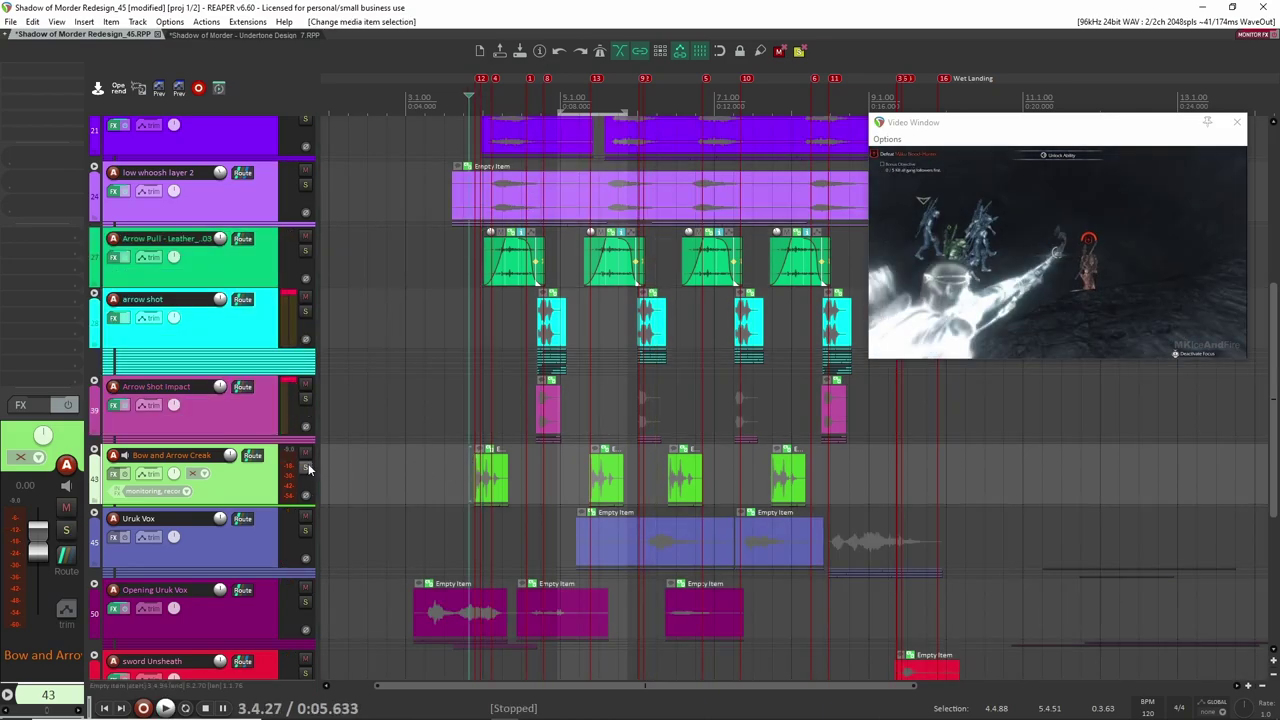
left_click(306, 467)
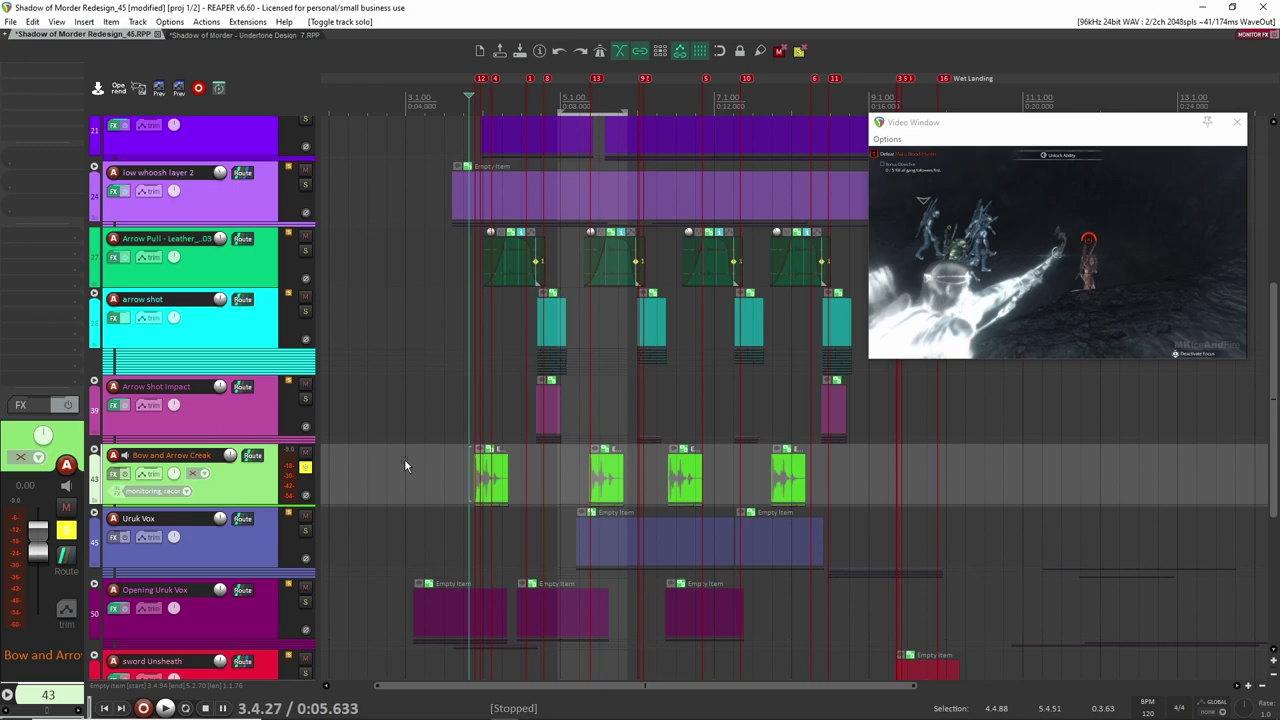
Step: Expand the Bow and Arrow Creak folder and play its first Materials_Wood_Creaking002.wav clips from just before their start
left_click(94, 450)
left_click(490, 528)
scroll(478, 540, "up", 4)
left_click(427, 534)
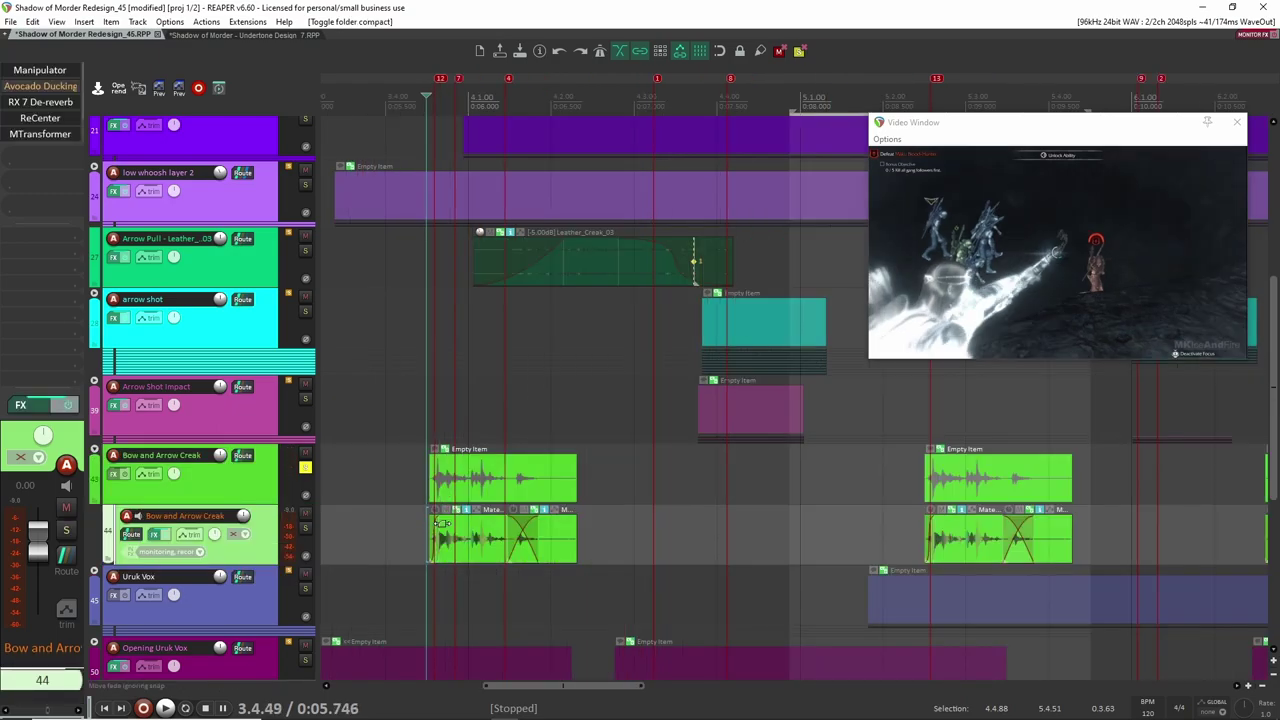
scroll(437, 522, "up", 5)
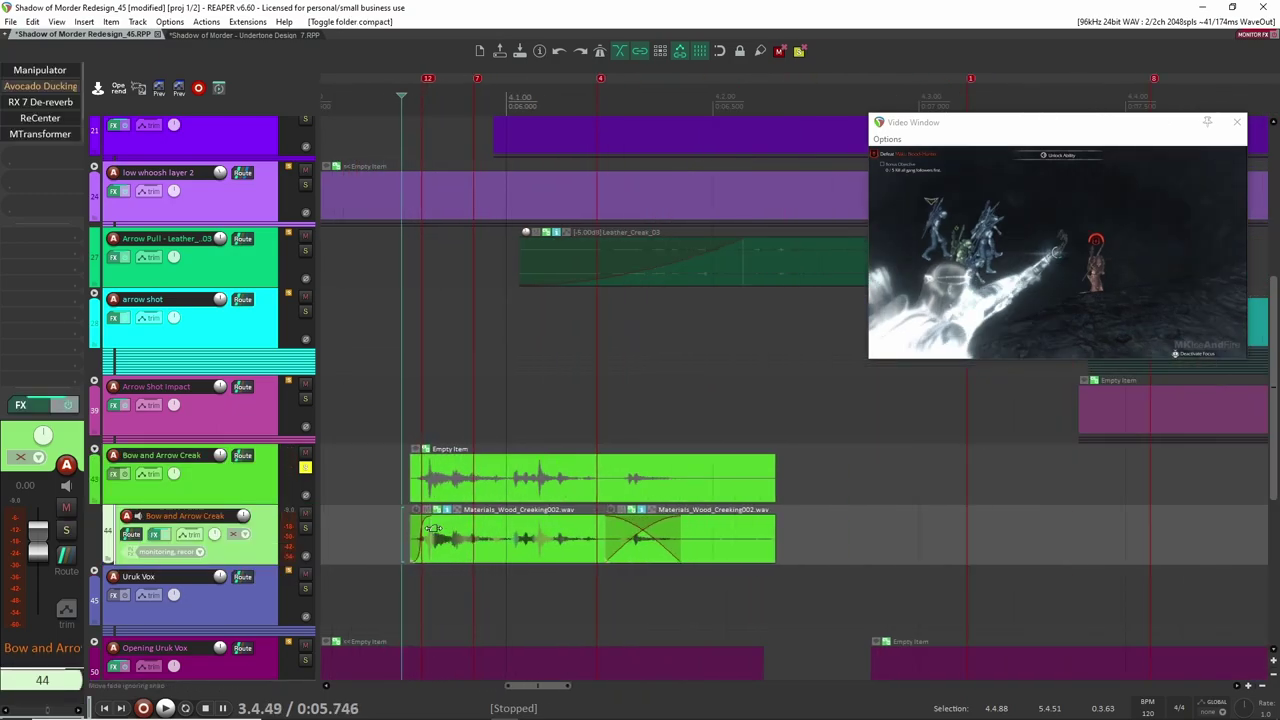
key("space")
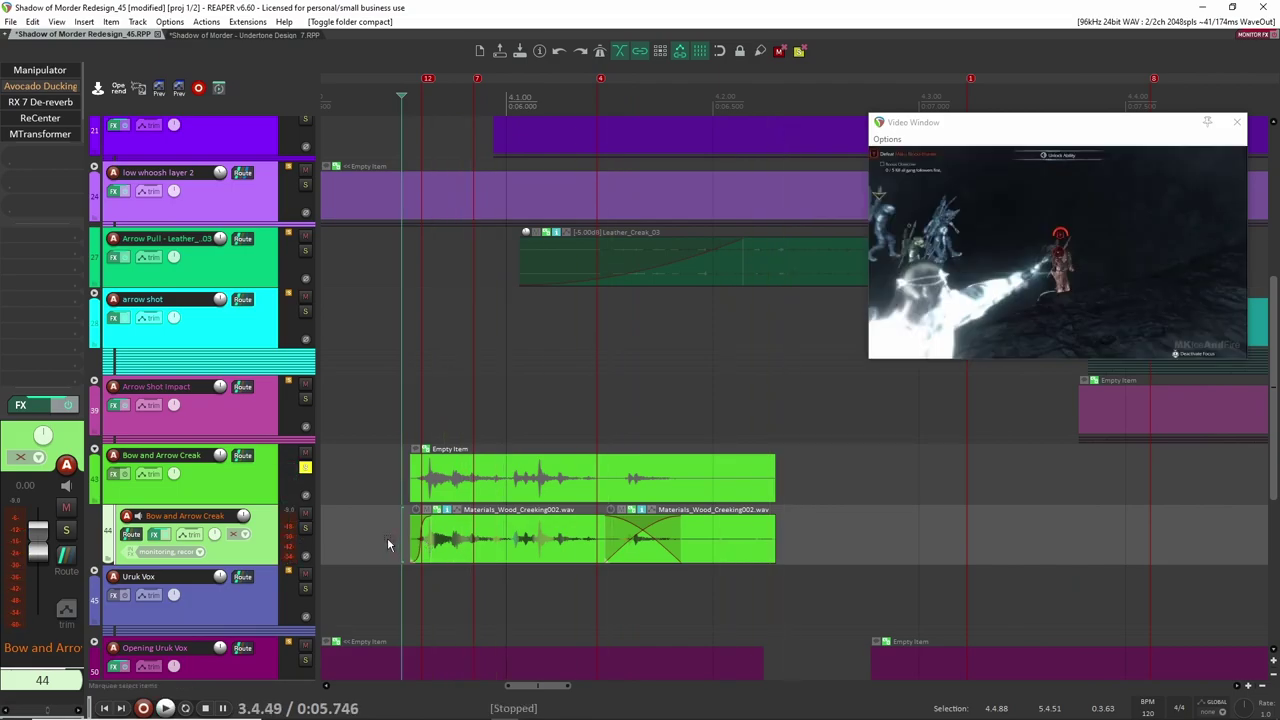
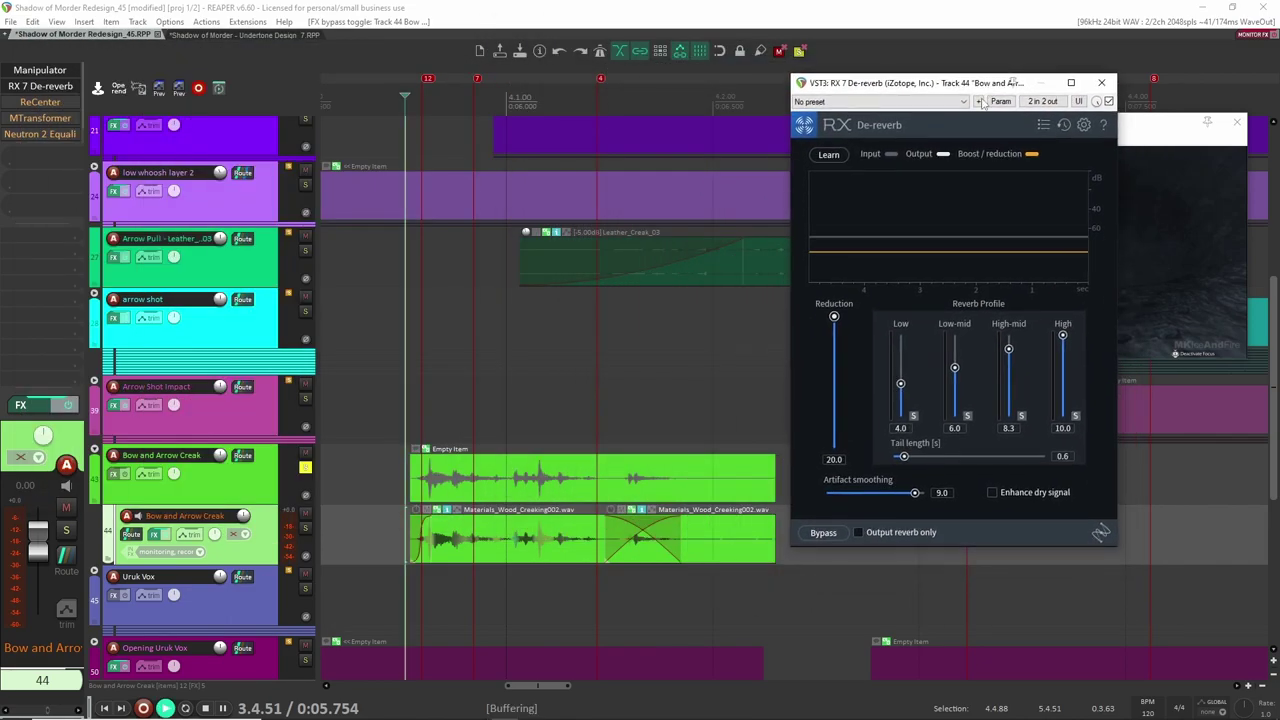
Step: Inspect the parameter modulation of RX 7 De-reverb's Reduction on Bow and Arrow Creak, close it, and play the creak through the effect
key("space")
key("space")
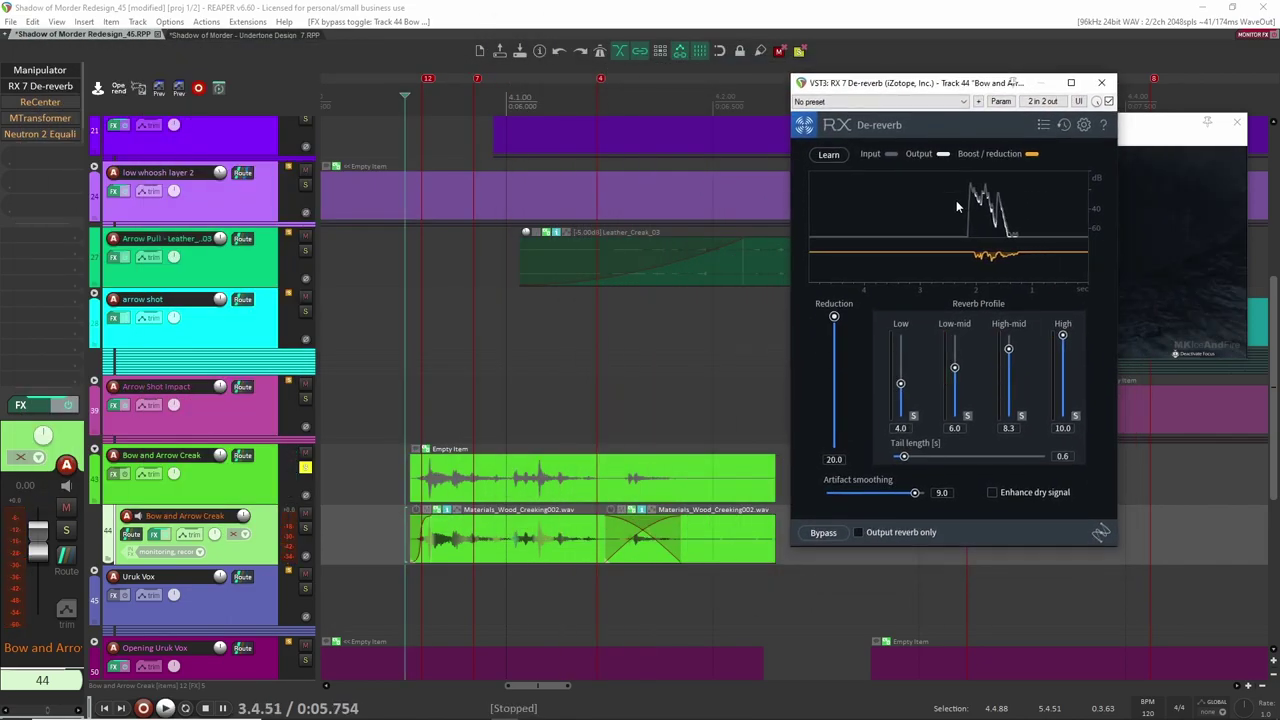
mouse_move(834, 318)
left_mouse_down()
mouse_move(834, 336)
mouse_move(834, 316)
left_mouse_up()
key("alt+p")
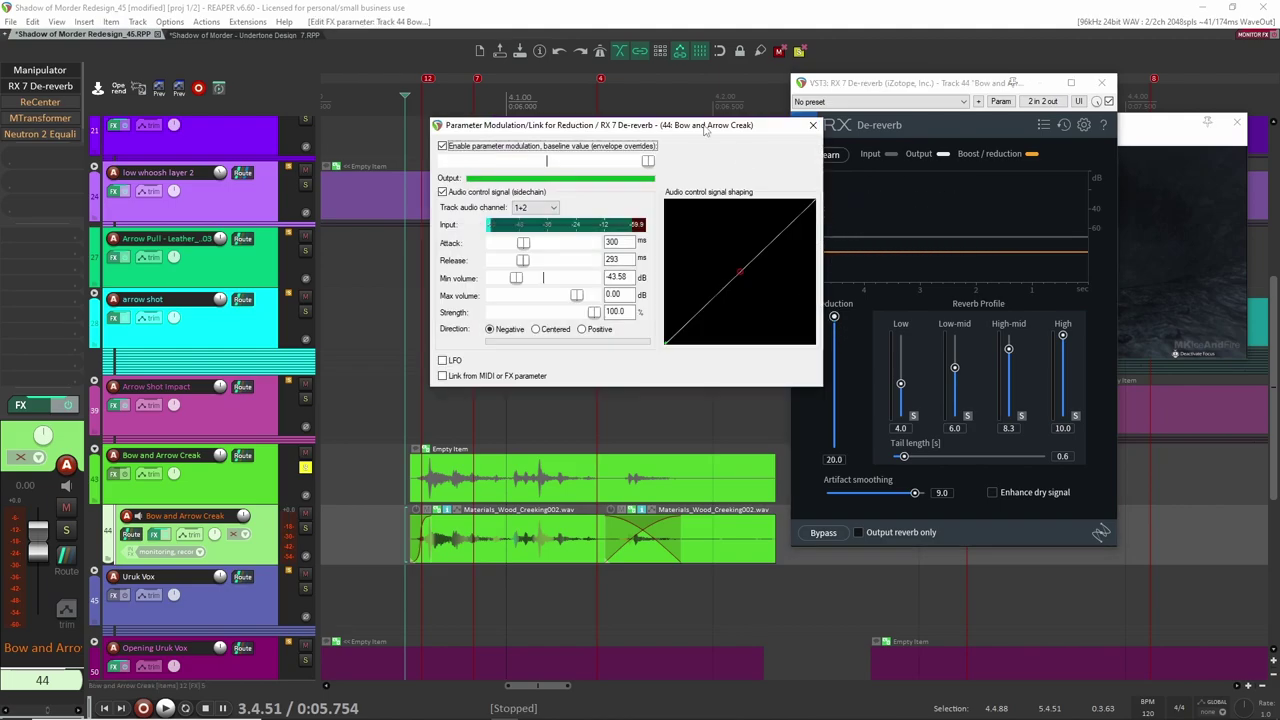
left_click_drag(705, 128, 635, 113)
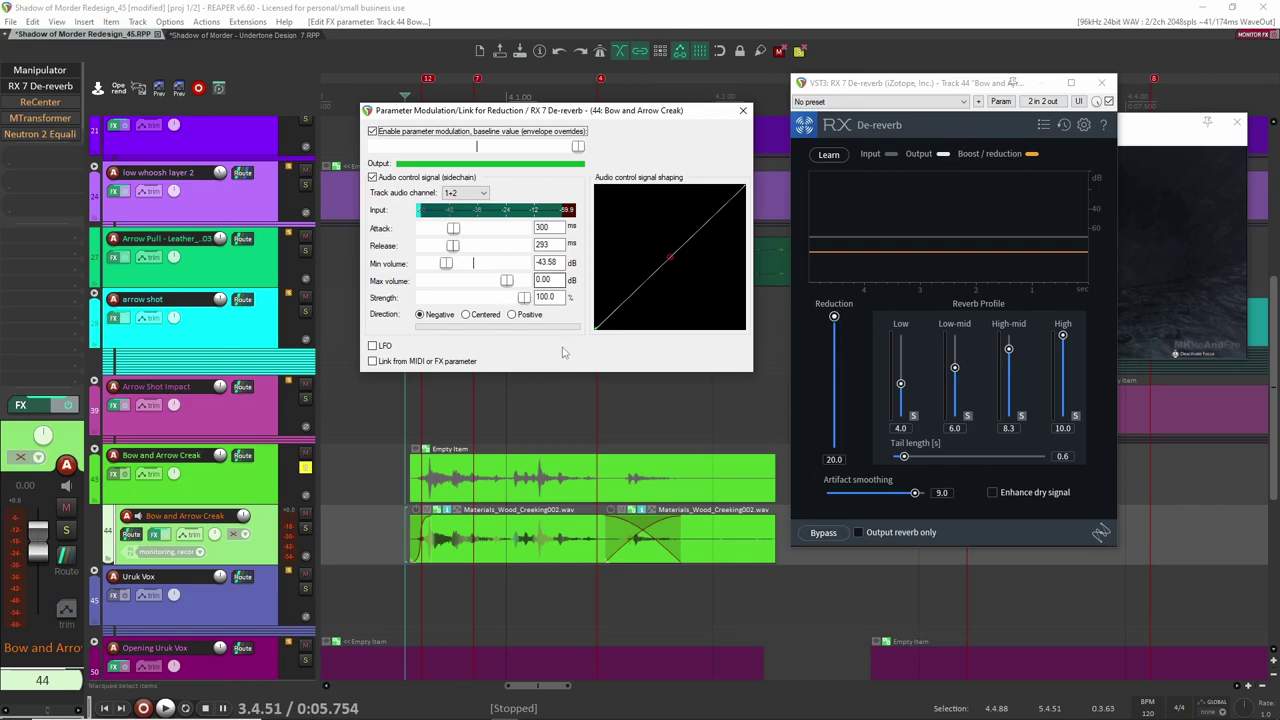
left_click_drag(708, 117, 721, 121)
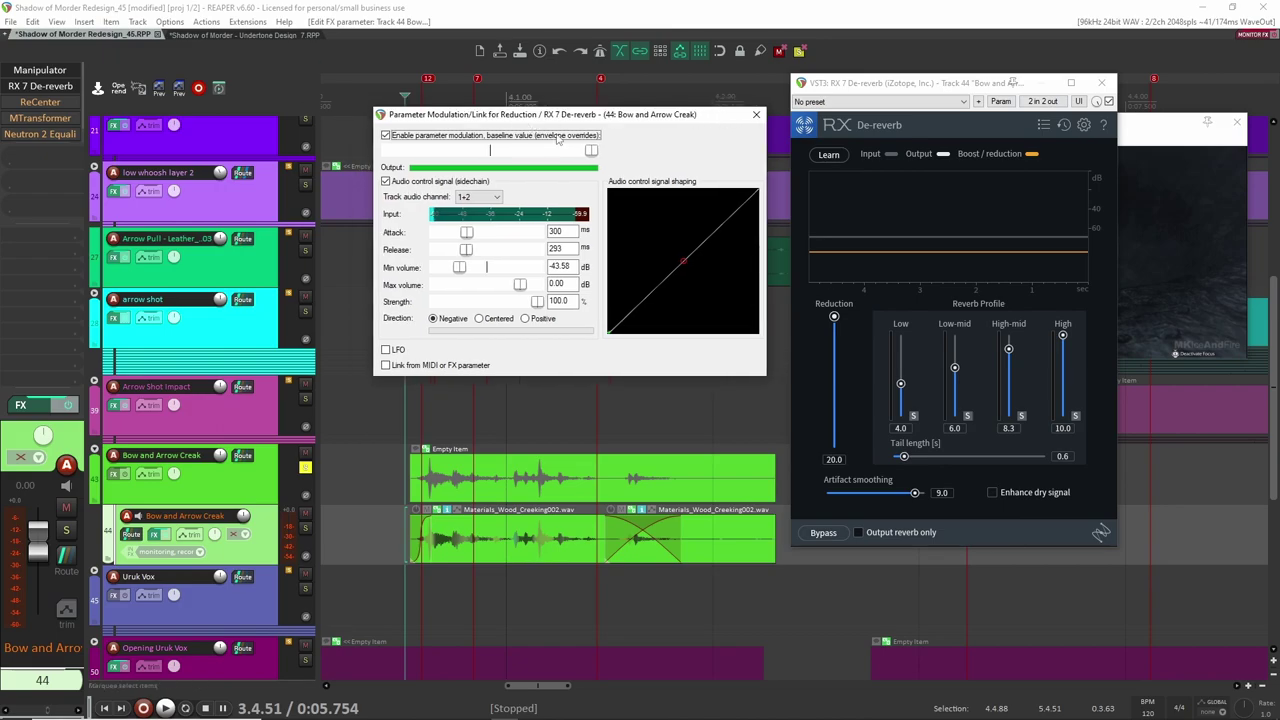
left_click(756, 114)
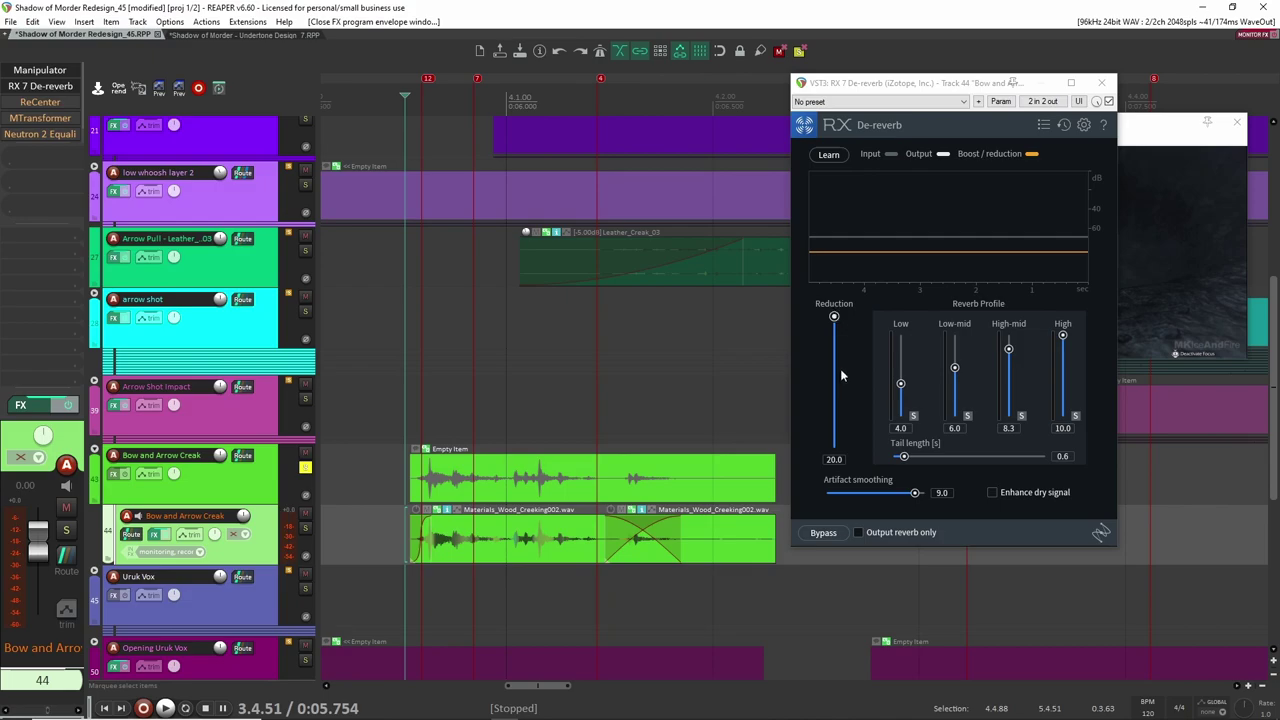
key("space")
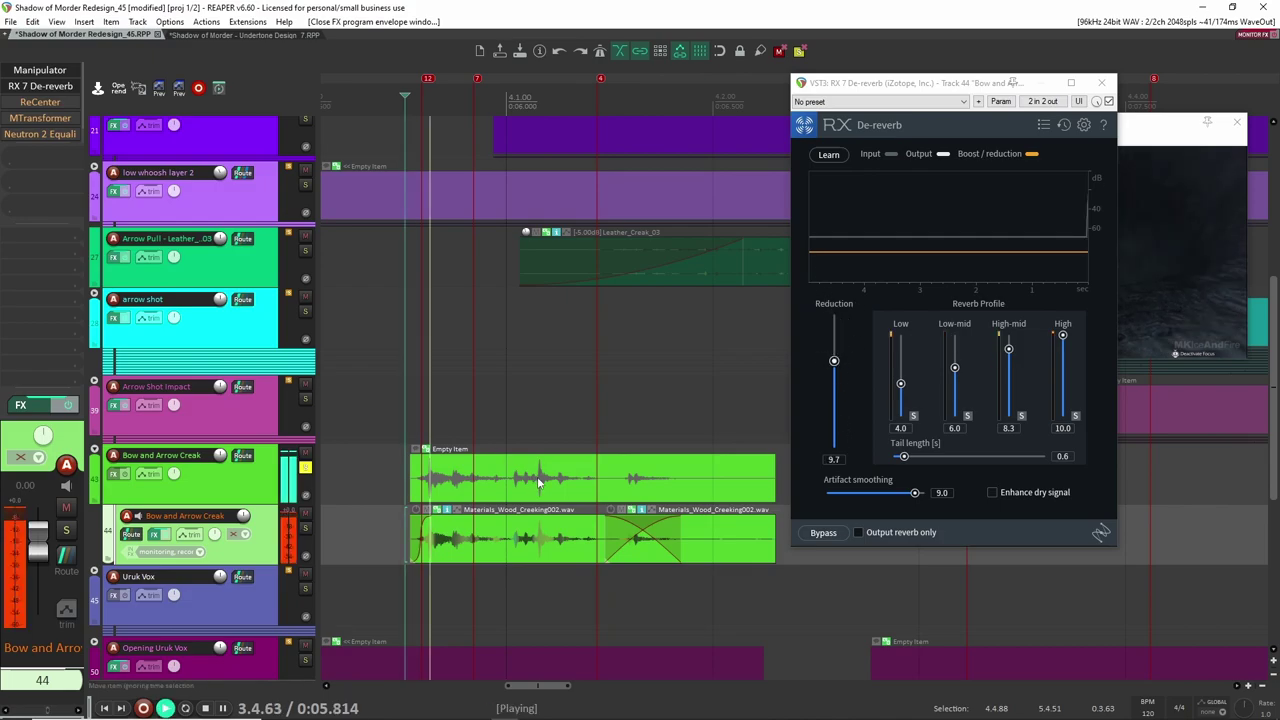
key("space")
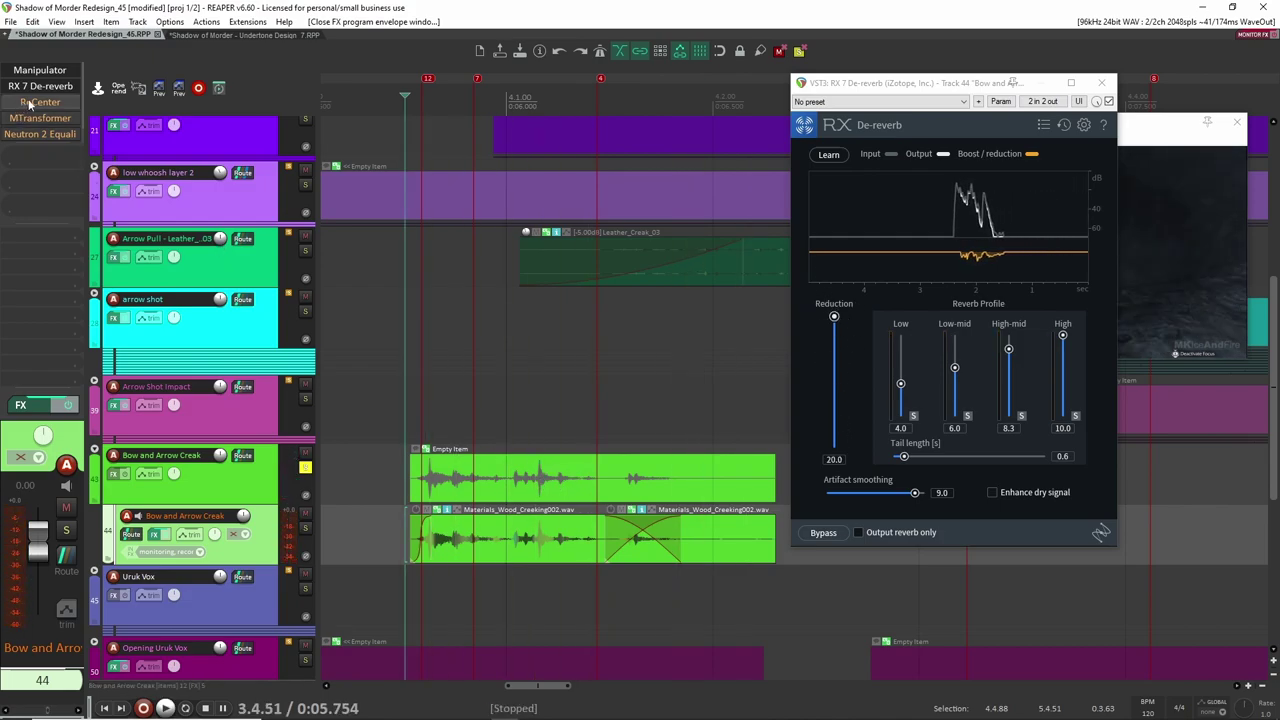
Step: Enable ReCenter on the Bow and Arrow Creak track, view its settings, and close the ReCenter and De-reverb windows
left_click(30, 102, "shift")
left_click(44, 104)
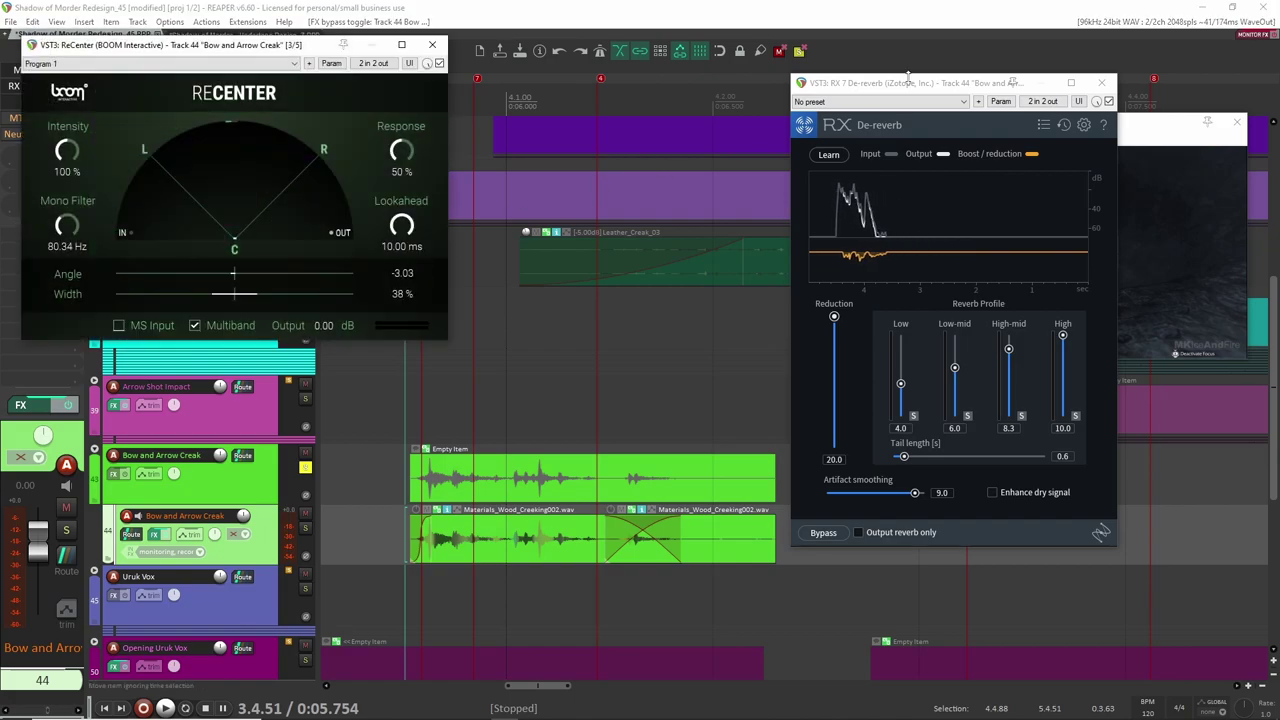
left_click(1101, 83)
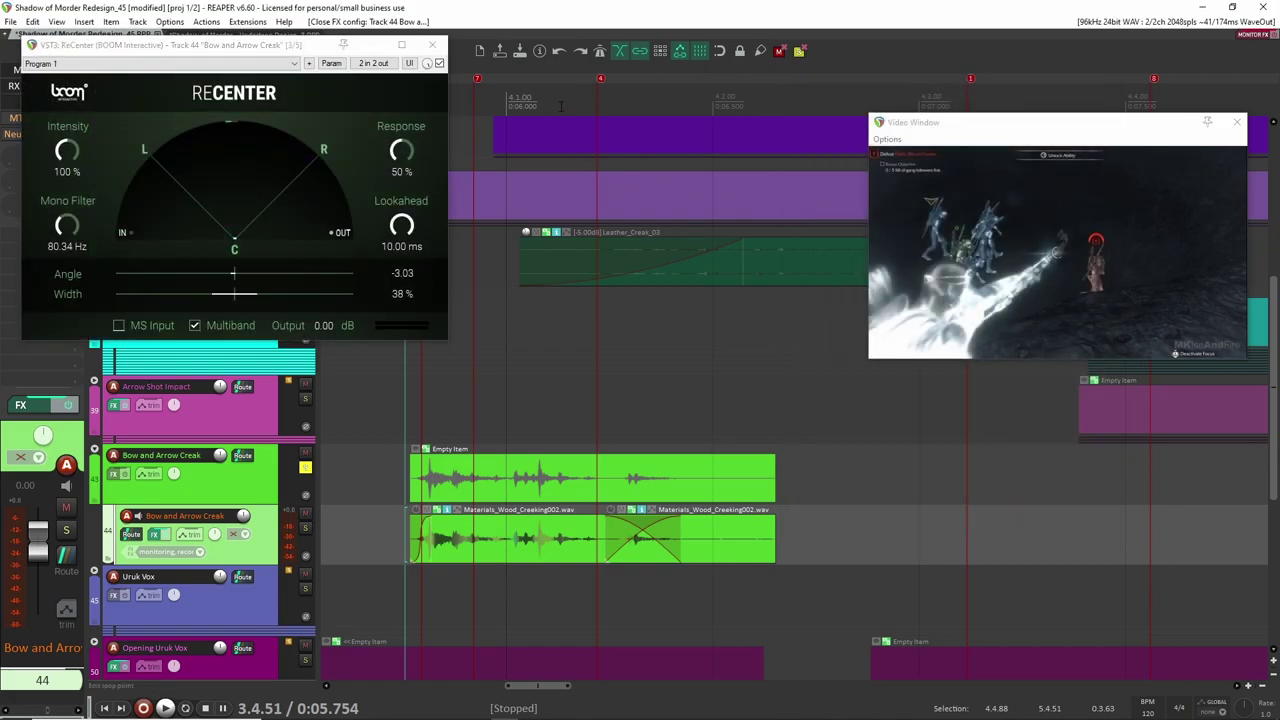
left_click(432, 44)
Step: Enable MTransformer on the Bow and Arrow Creak track, view its frequency shift setting, and close its window
left_click(30, 118, "shift")
left_click(32, 119)
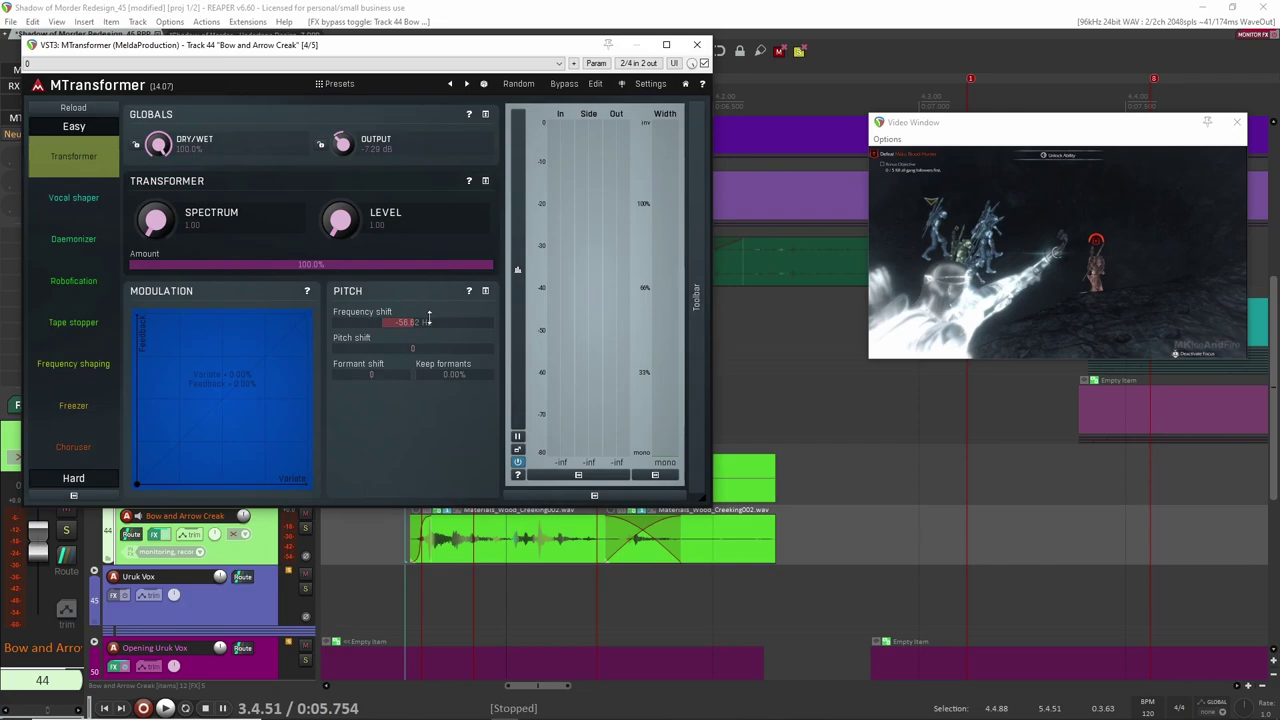
left_click(697, 44)
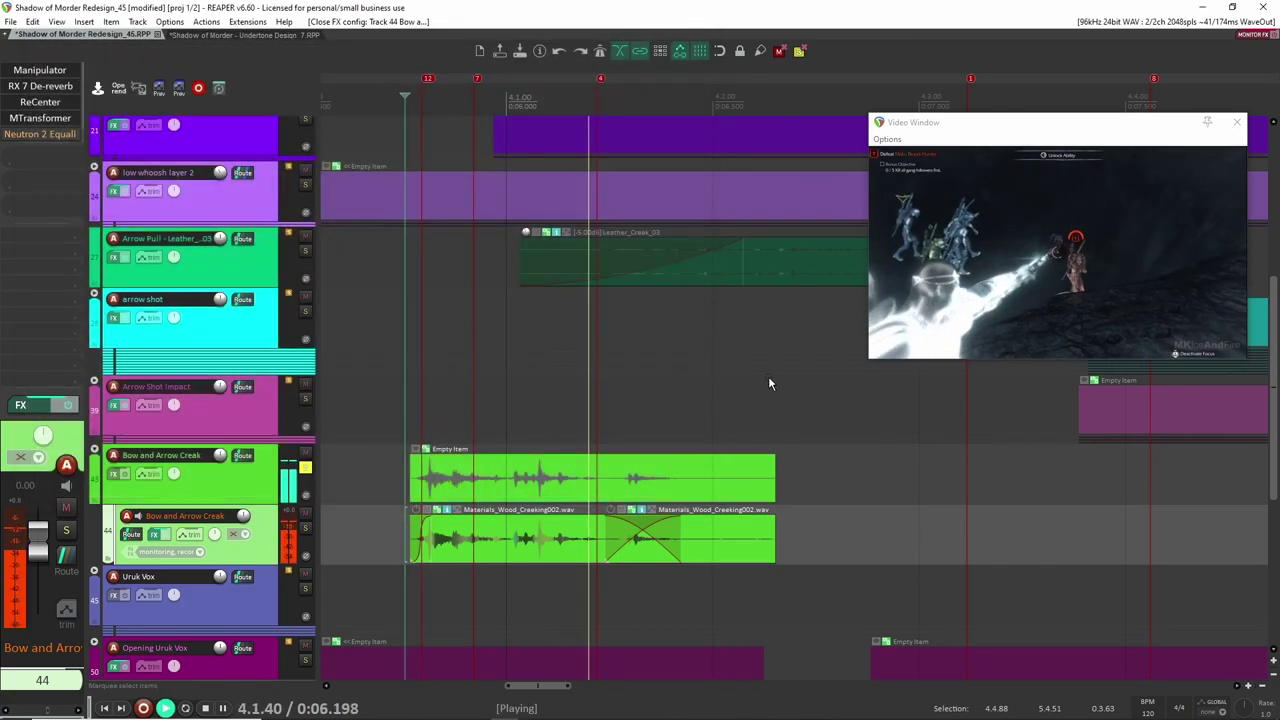
Step: View the enabled Neutron 2 Equalizer's high-shelf cut on Bow and Arrow Creak, close it, and play the fully processed creak
left_click(42, 137)
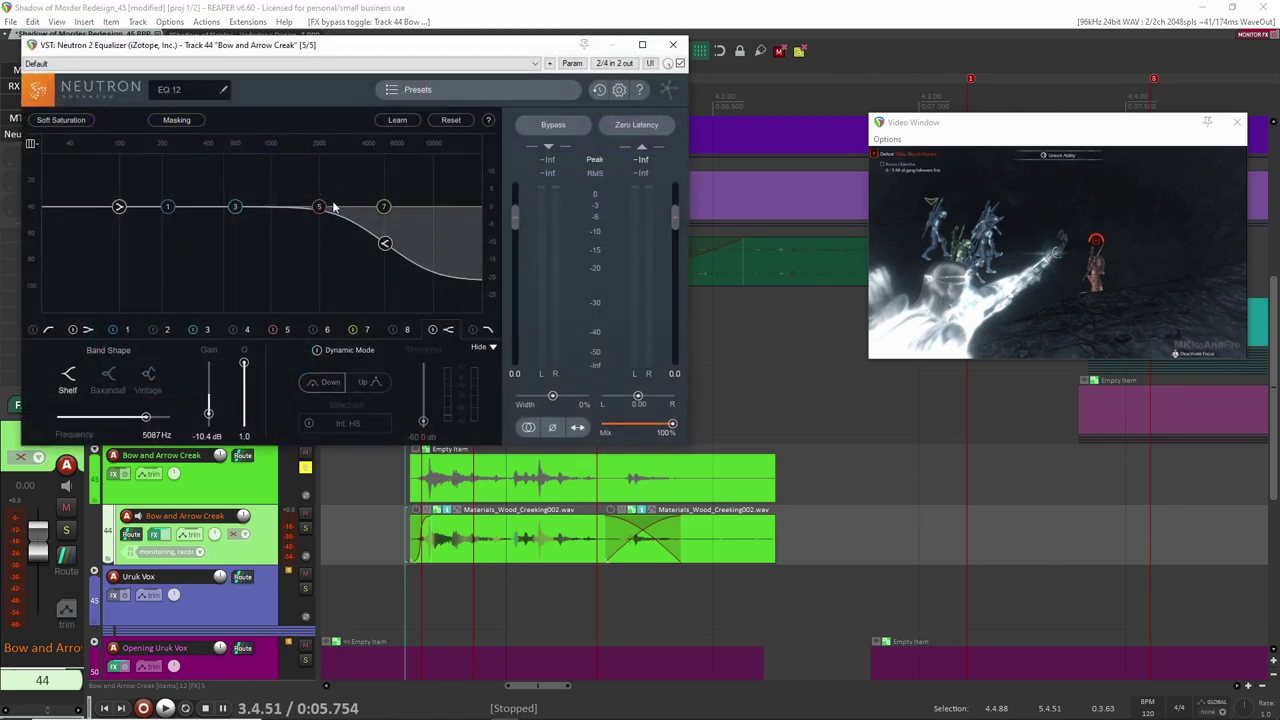
key("space")
left_click(673, 44)
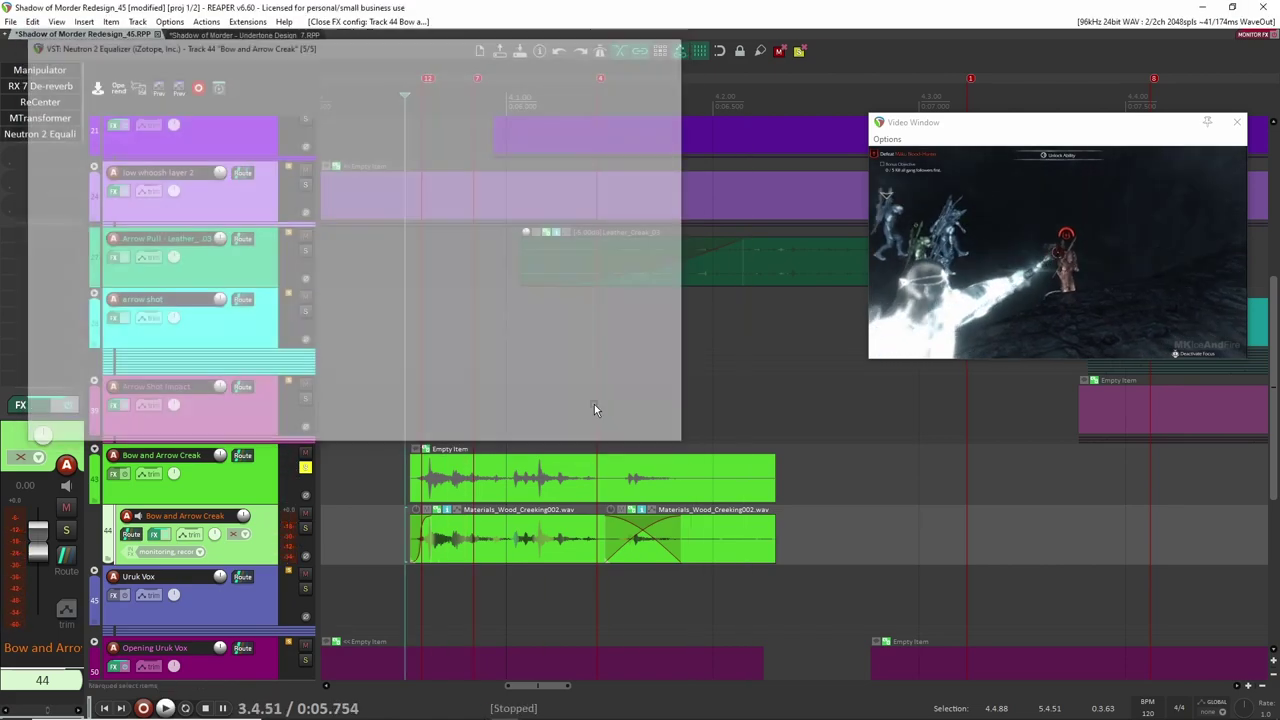
key("space")
Step: Solo the Arrow Pull track instead of Bow and Arrow Creak, play its first Leather_Creak_03 clip, and stop
left_click(306, 467)
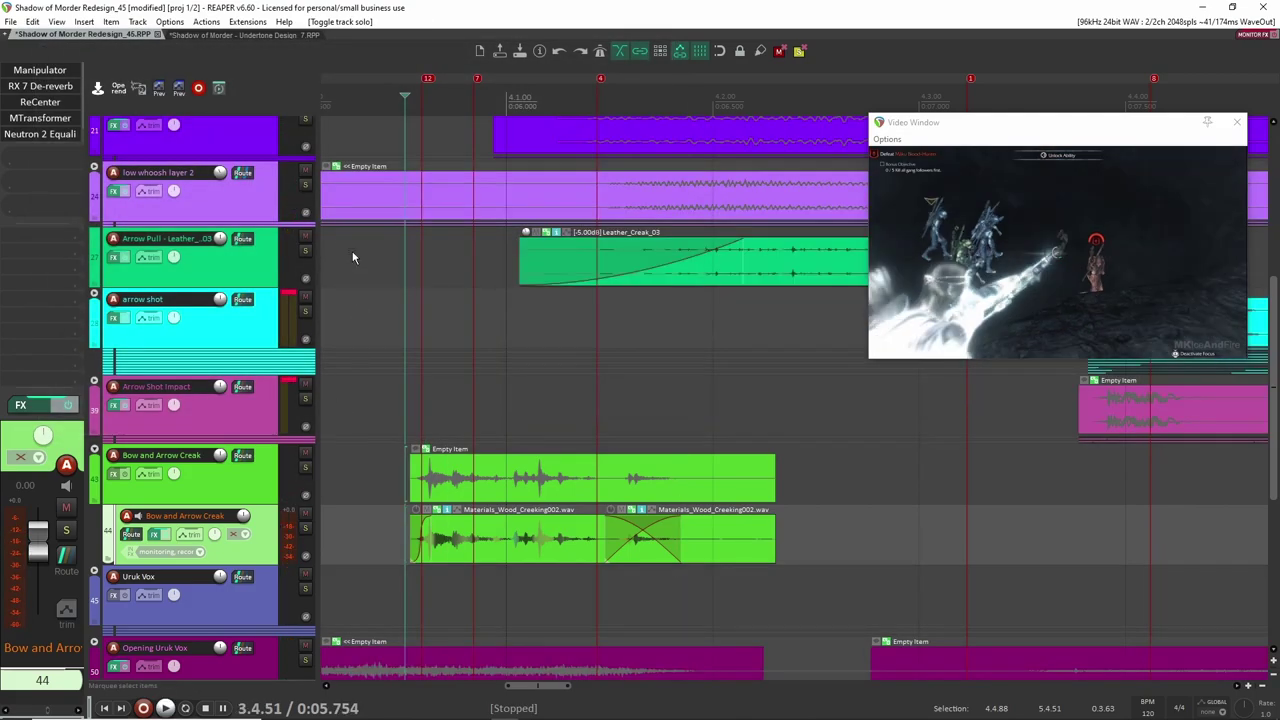
left_click(306, 253)
left_click(240, 267)
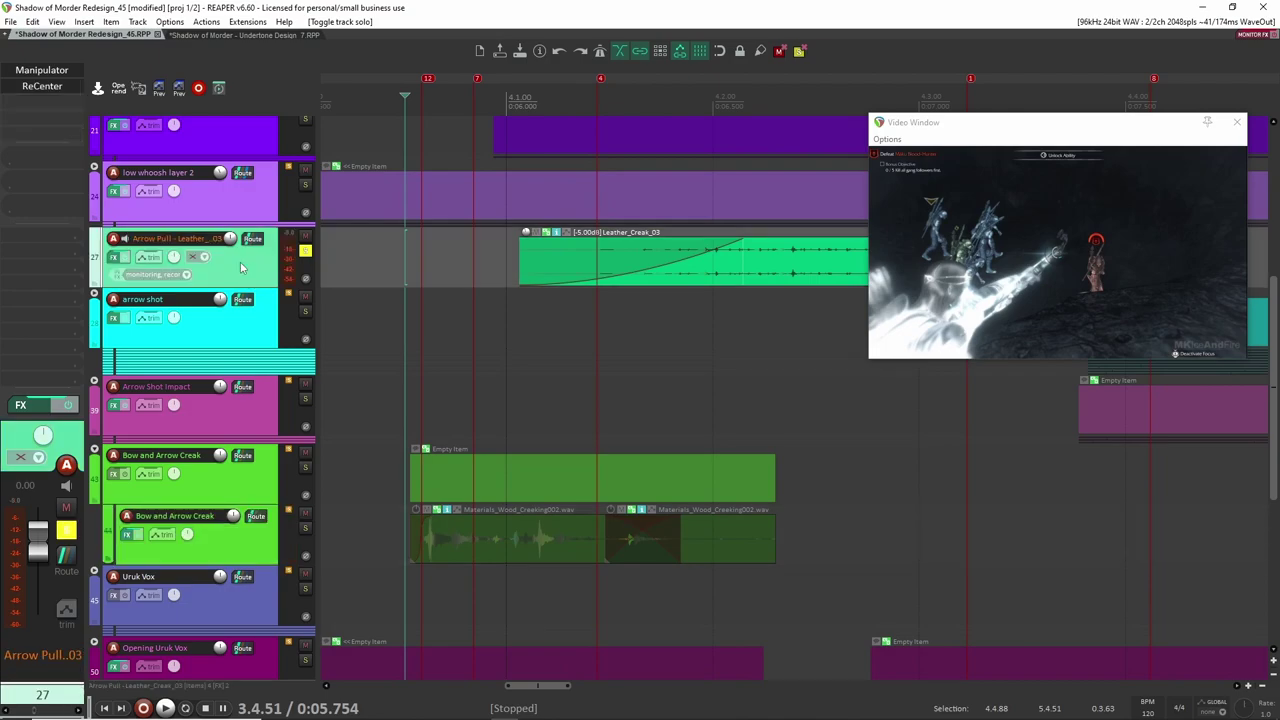
scroll(551, 278, "down", 4)
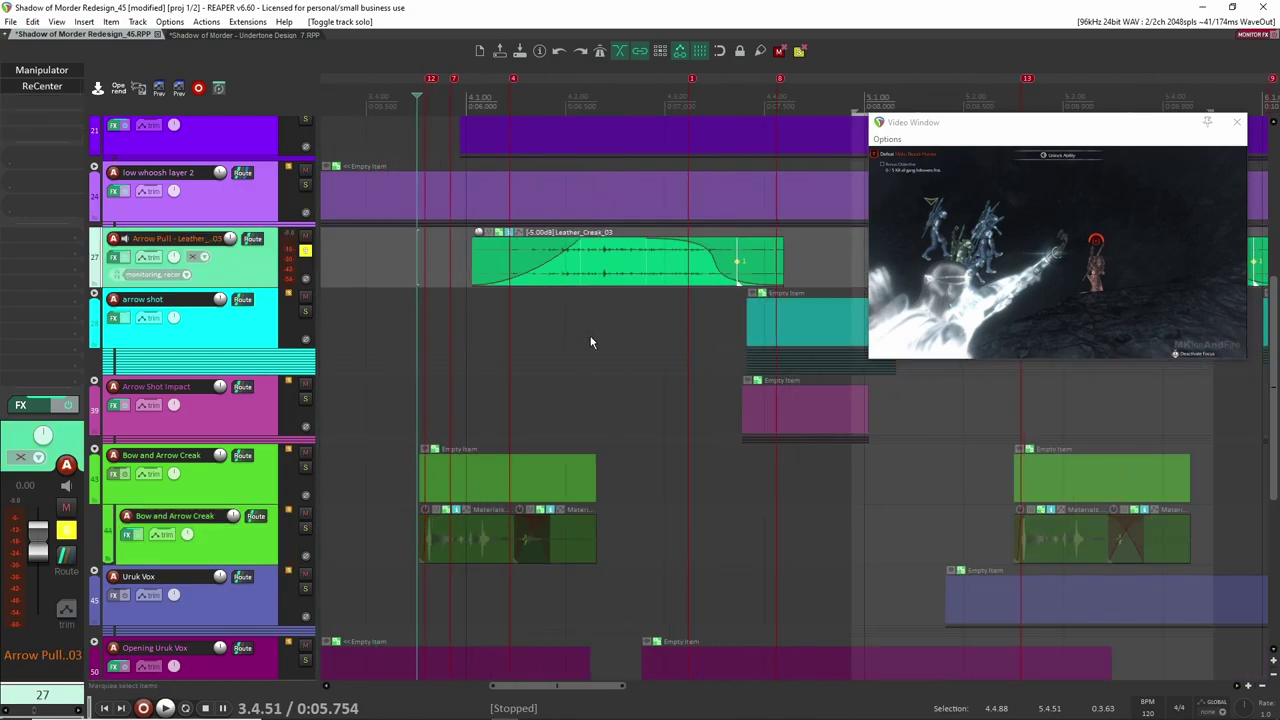
scroll(587, 360, "down", 2)
scroll(590, 368, "up", 3)
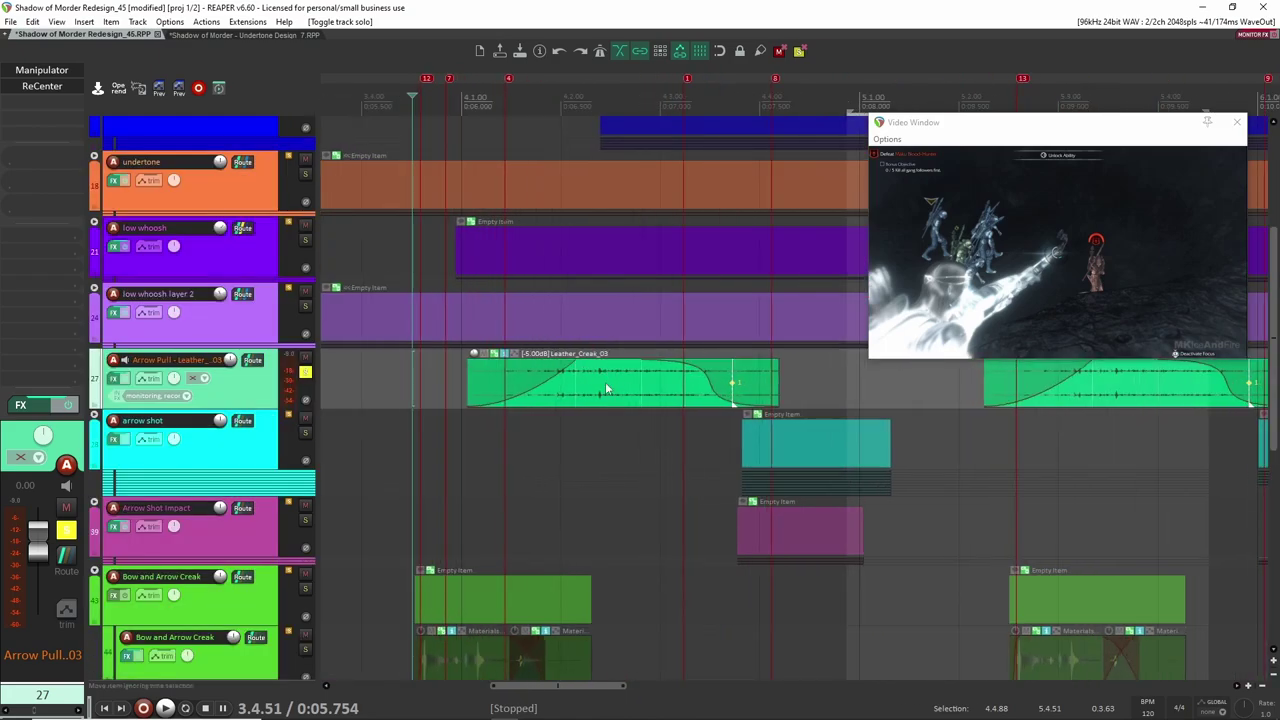
scroll(600, 395, "up", 2)
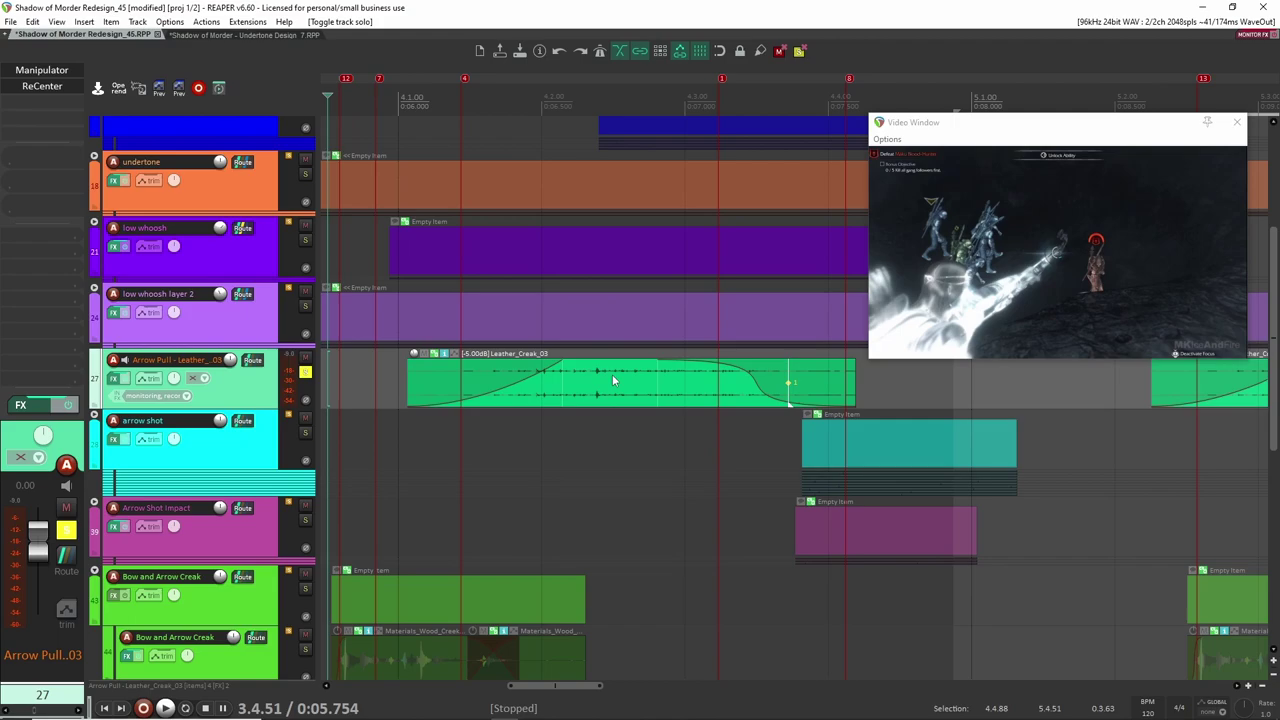
key("space")
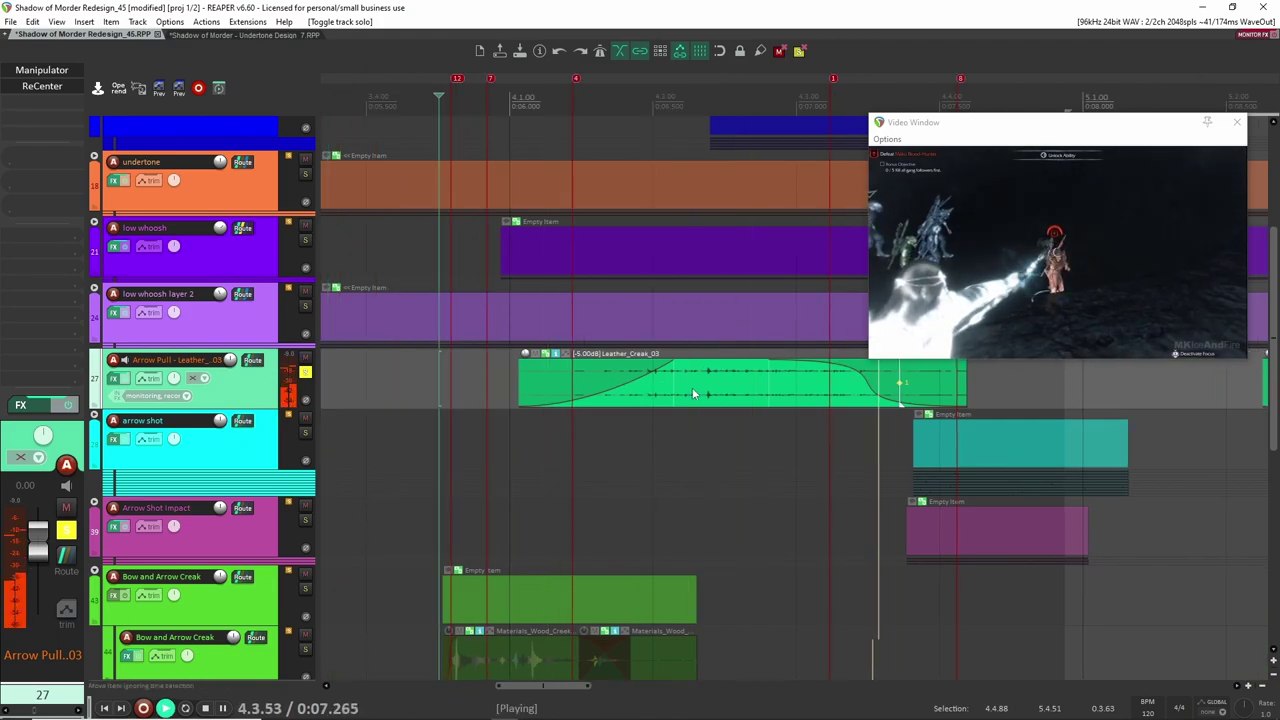
key("space")
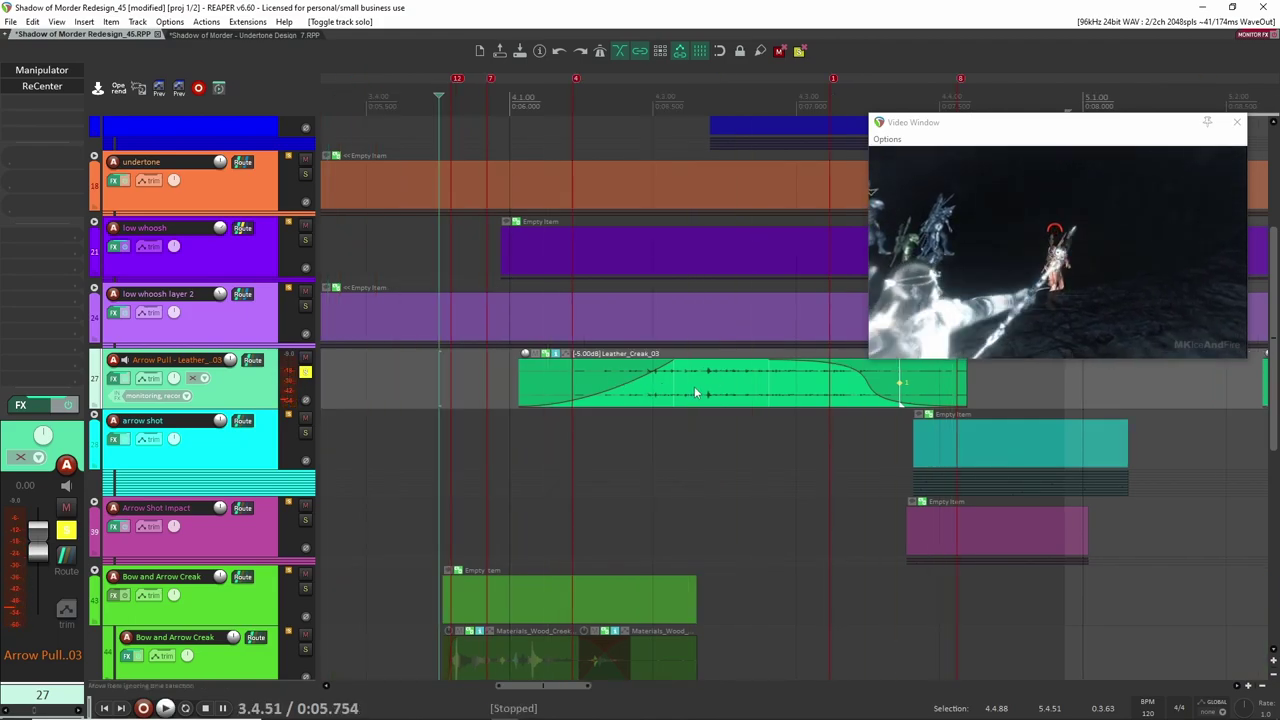
Step: Place the edit cursor just before the first Leather_Creak_03 clip and bypass Manipulator and ReCenter on the Arrow Pull track
left_click_drag(695, 390, 616, 508)
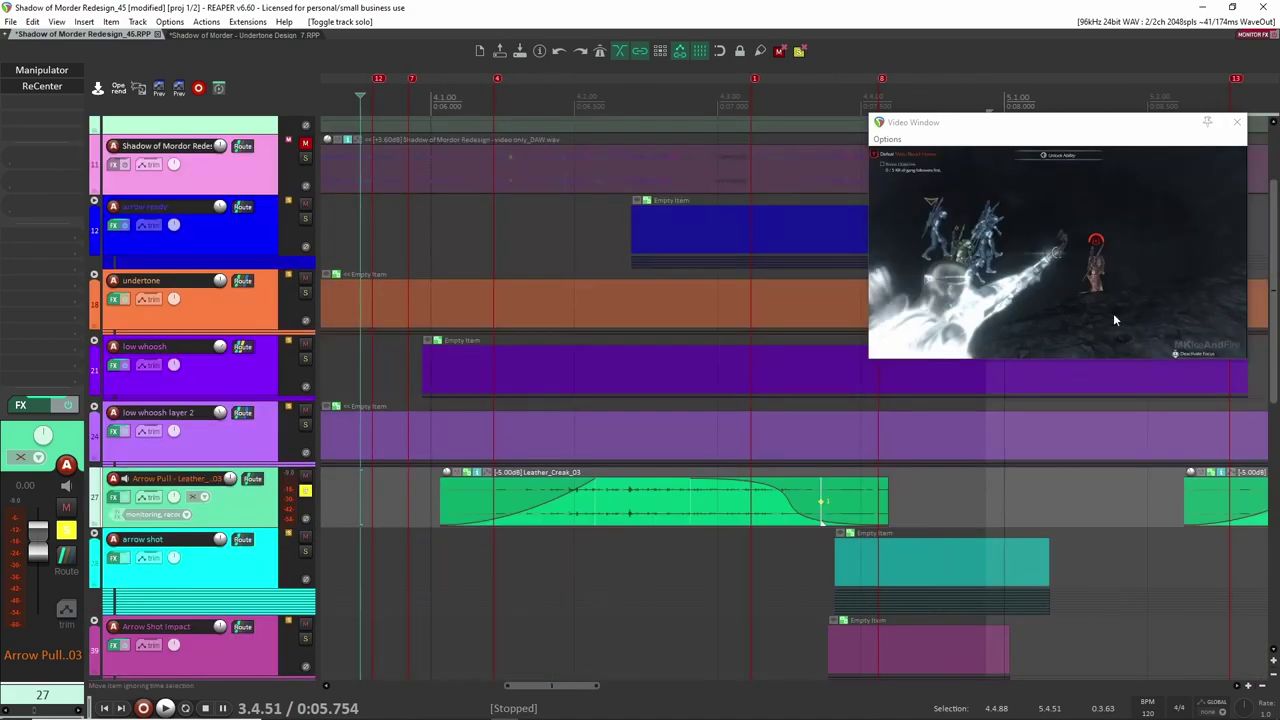
left_click(432, 516)
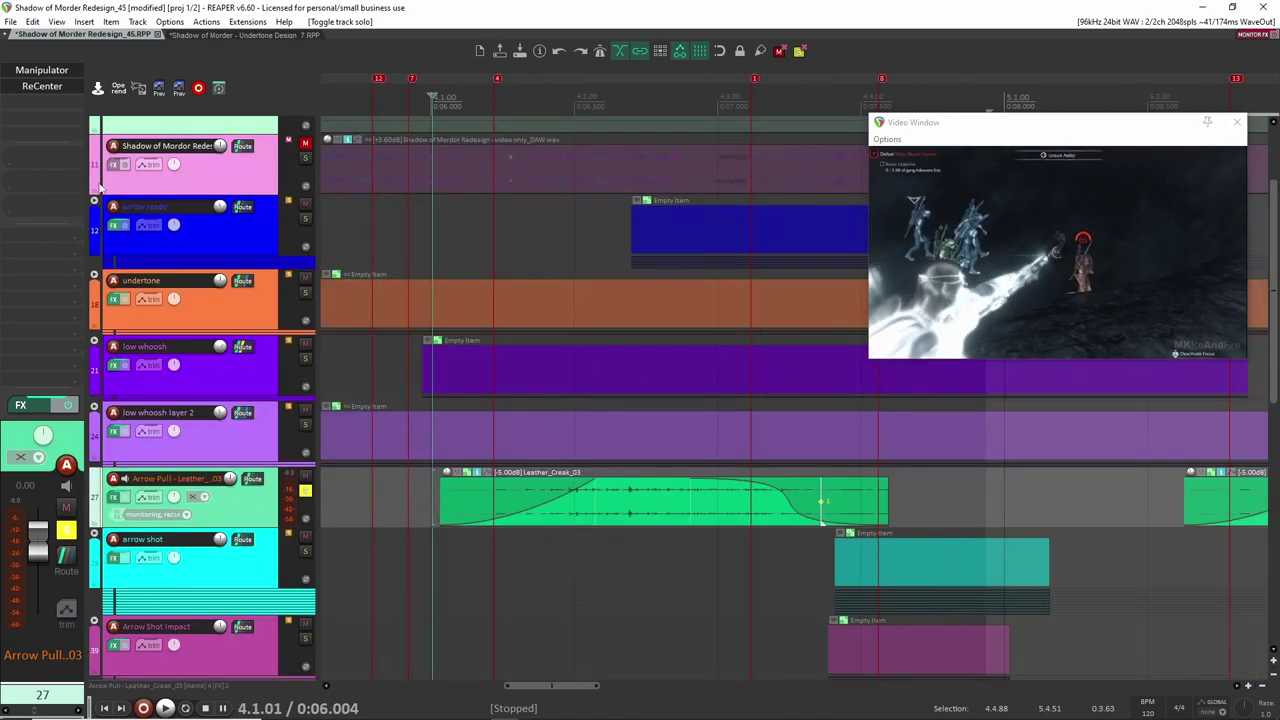
left_click(44, 87)
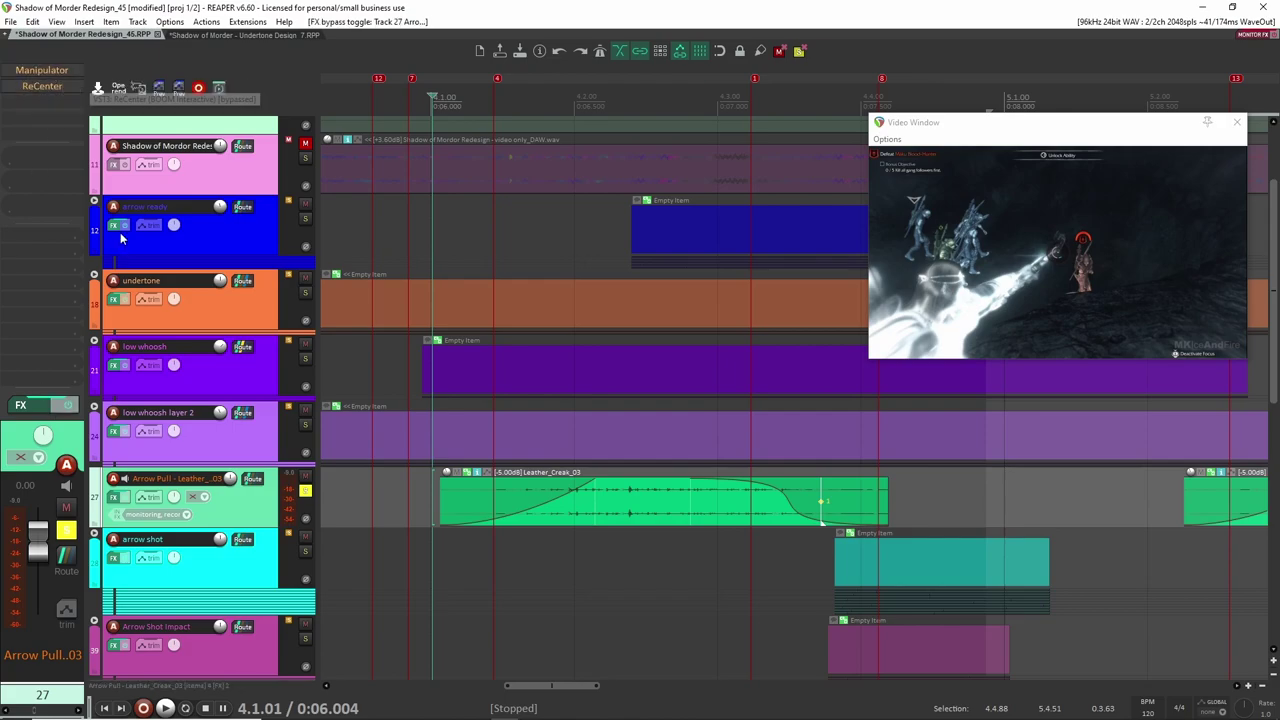
Step: Play the Arrow Pull clip unprocessed, enable Manipulator, view its formant setting while playing the clip again, and close its window
key("space")
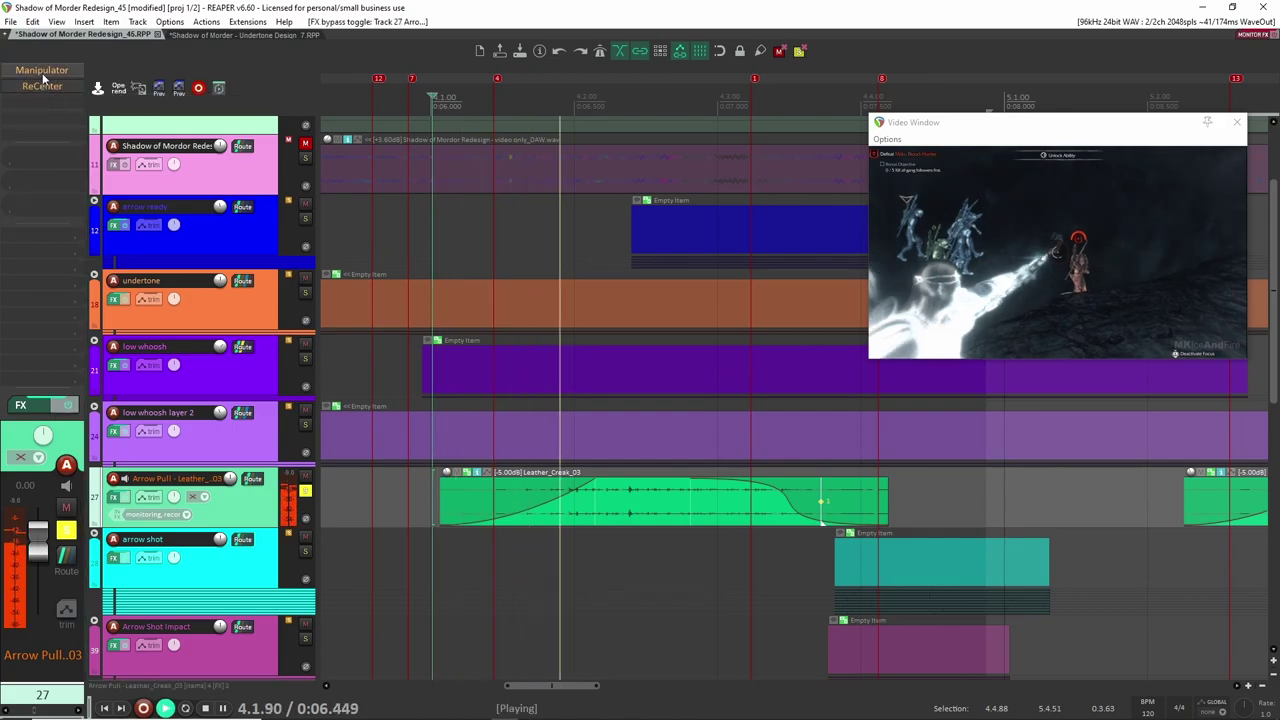
key("space")
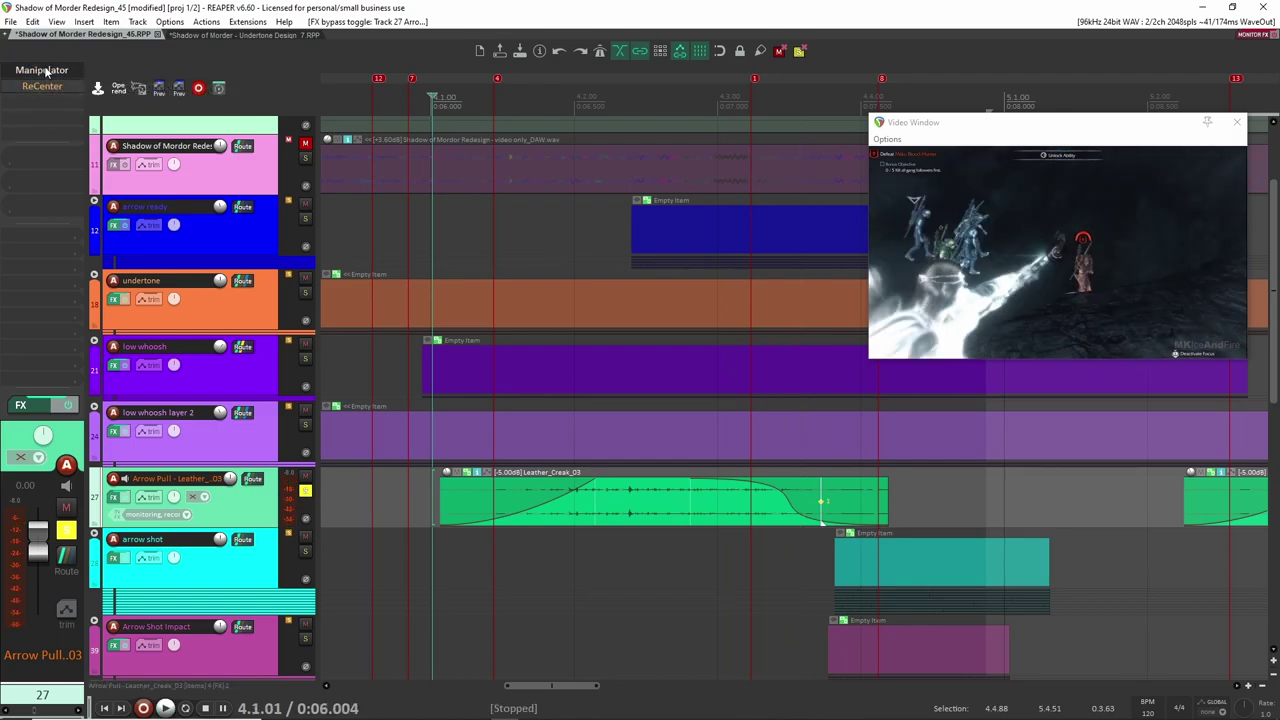
double_click(45, 72)
left_click_drag(344, 44, 348, 45)
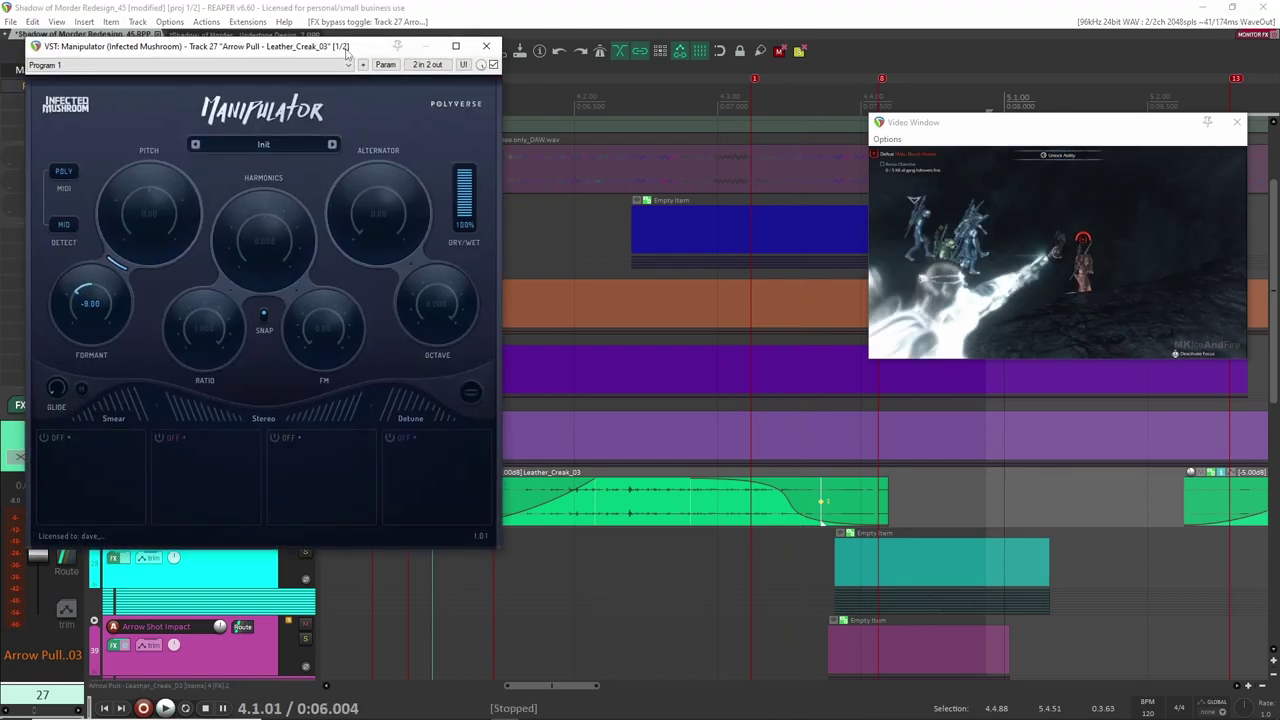
key("space")
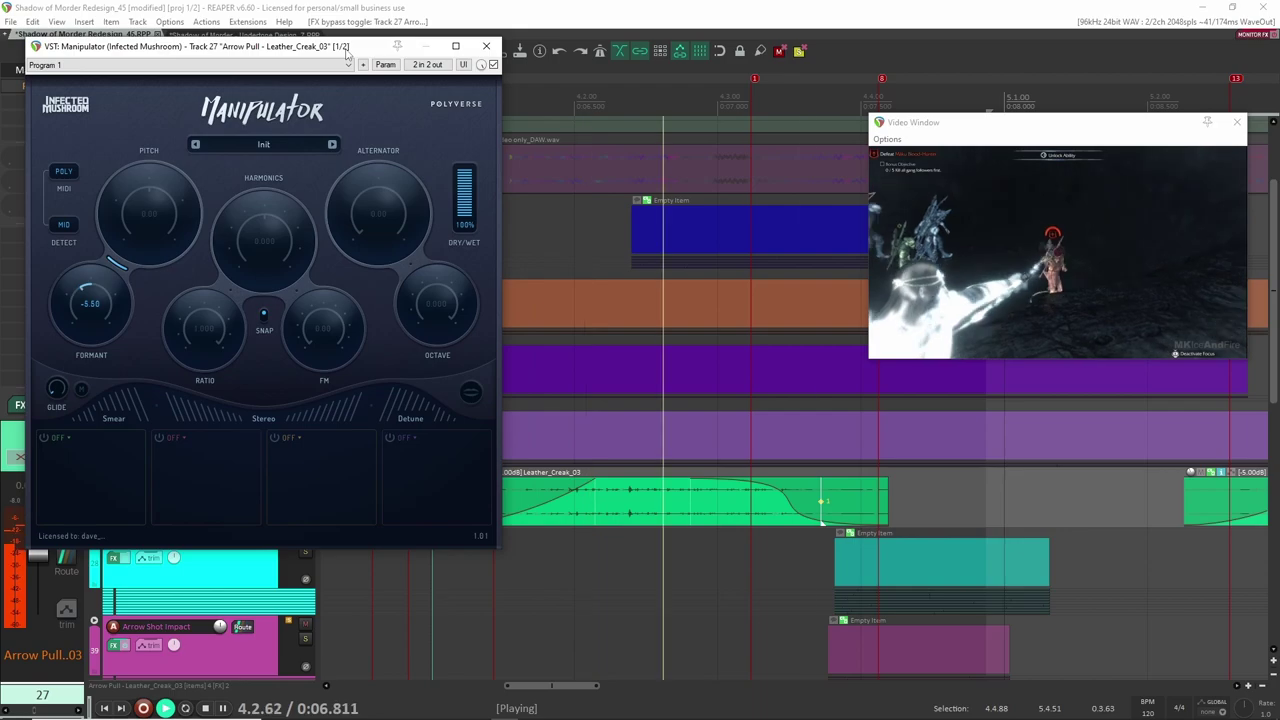
key("space")
left_click(486, 46)
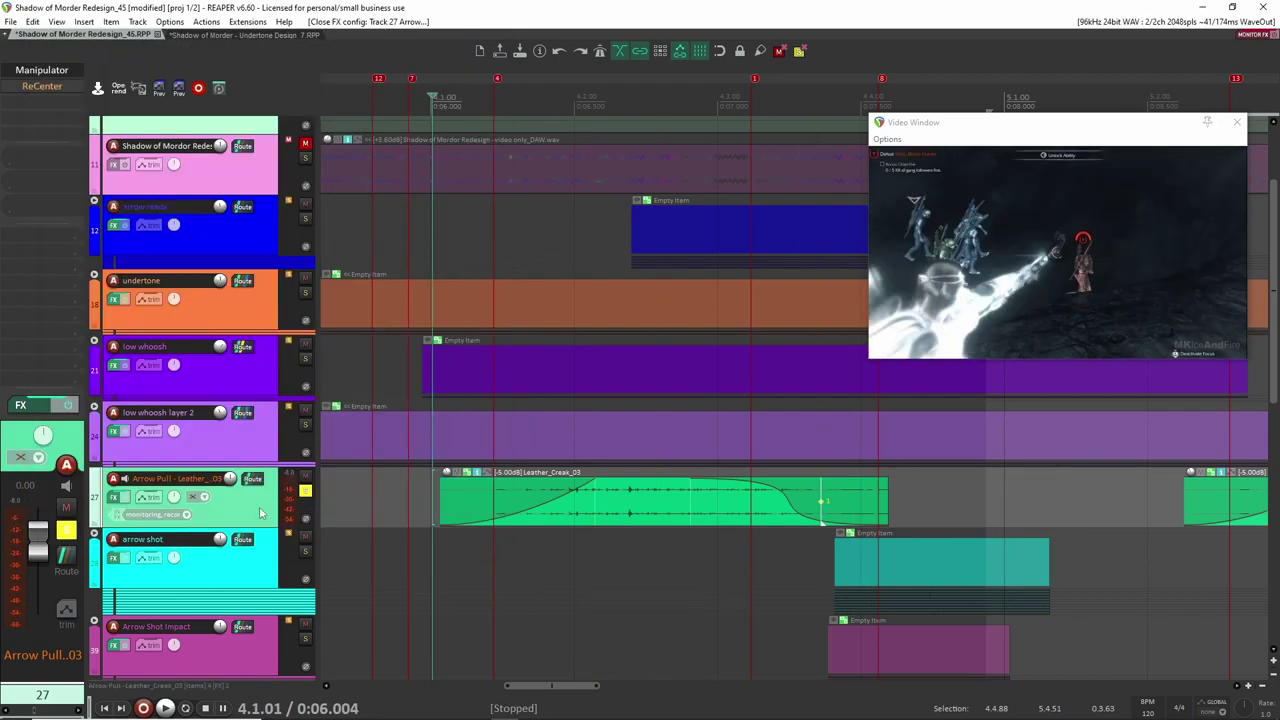
Step: Show the Manipulator Formant envelope of the Arrow Pull track and examine its automation curve under the first clip
key("v")
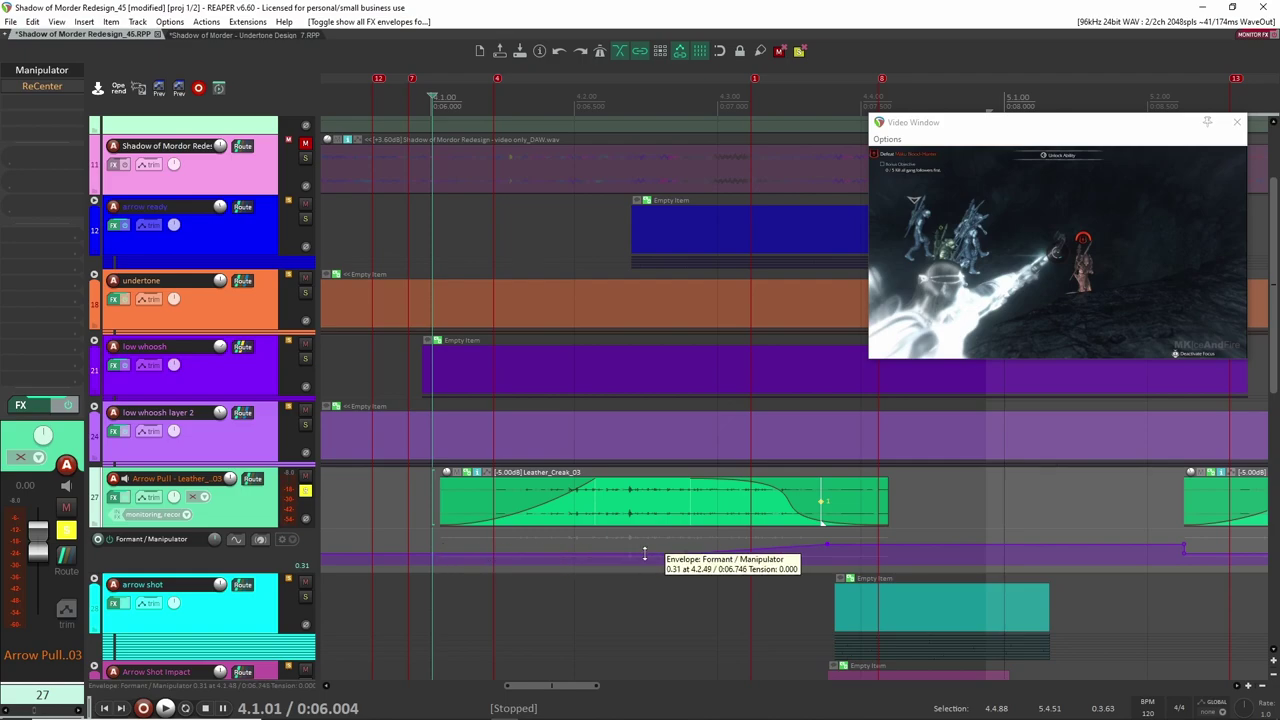
left_click(687, 552)
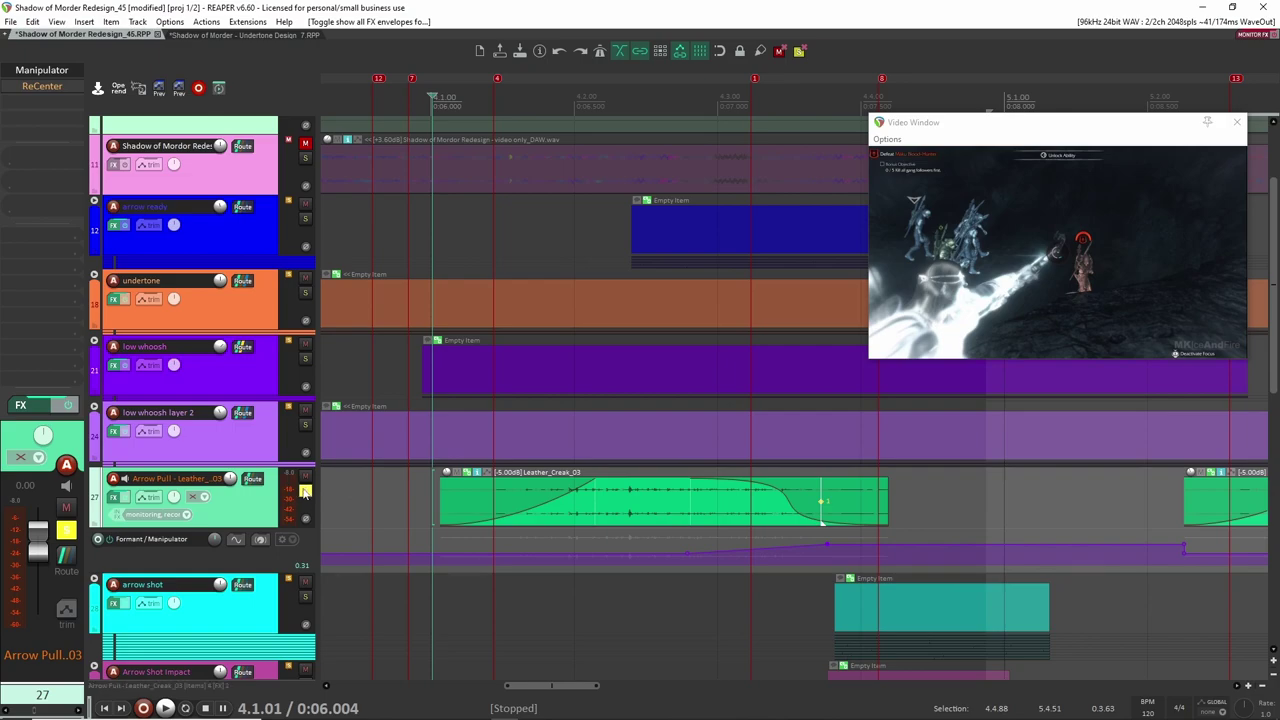
Step: Enable ReCenter on the Arrow Pull track, view its settings, close its window, and play the fully processed soloed clip
left_click(45, 86)
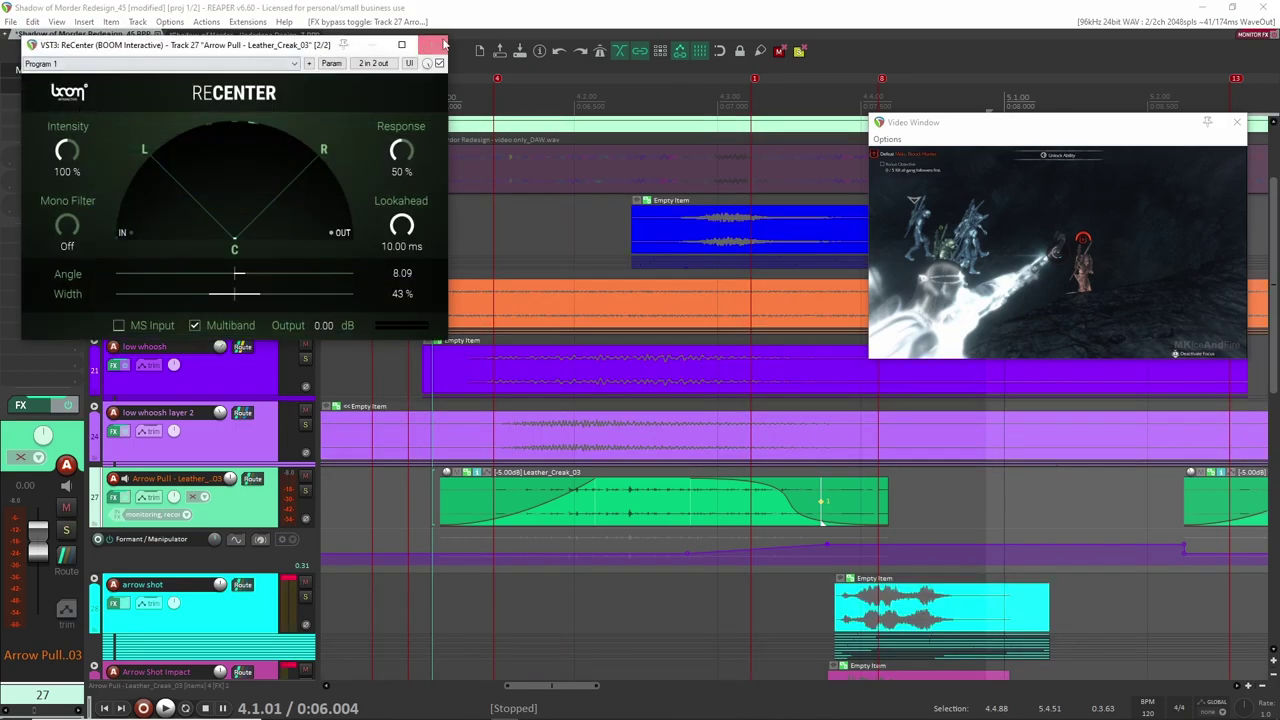
left_click(427, 47)
key("space")
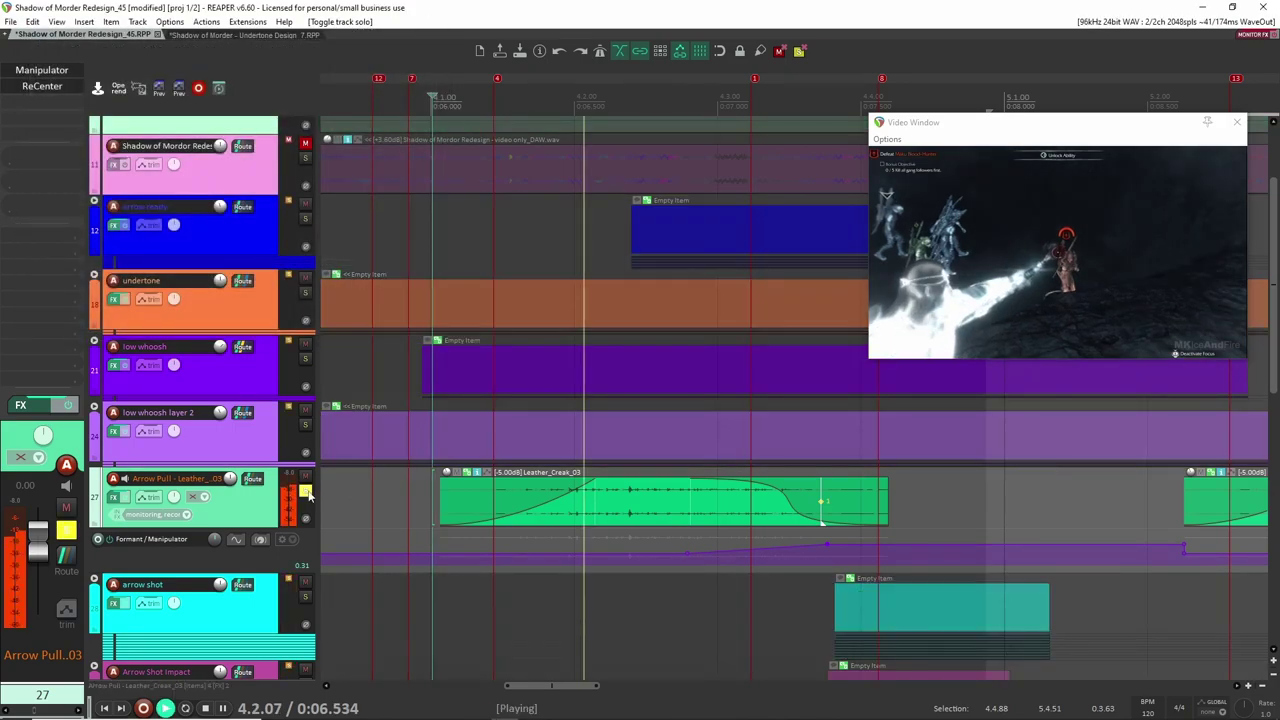
key("space")
Step: Expand the arrow shot folder, solo its first child track, arrow shot, and play its first clip from just before its start
scroll(752, 507, "down", 3)
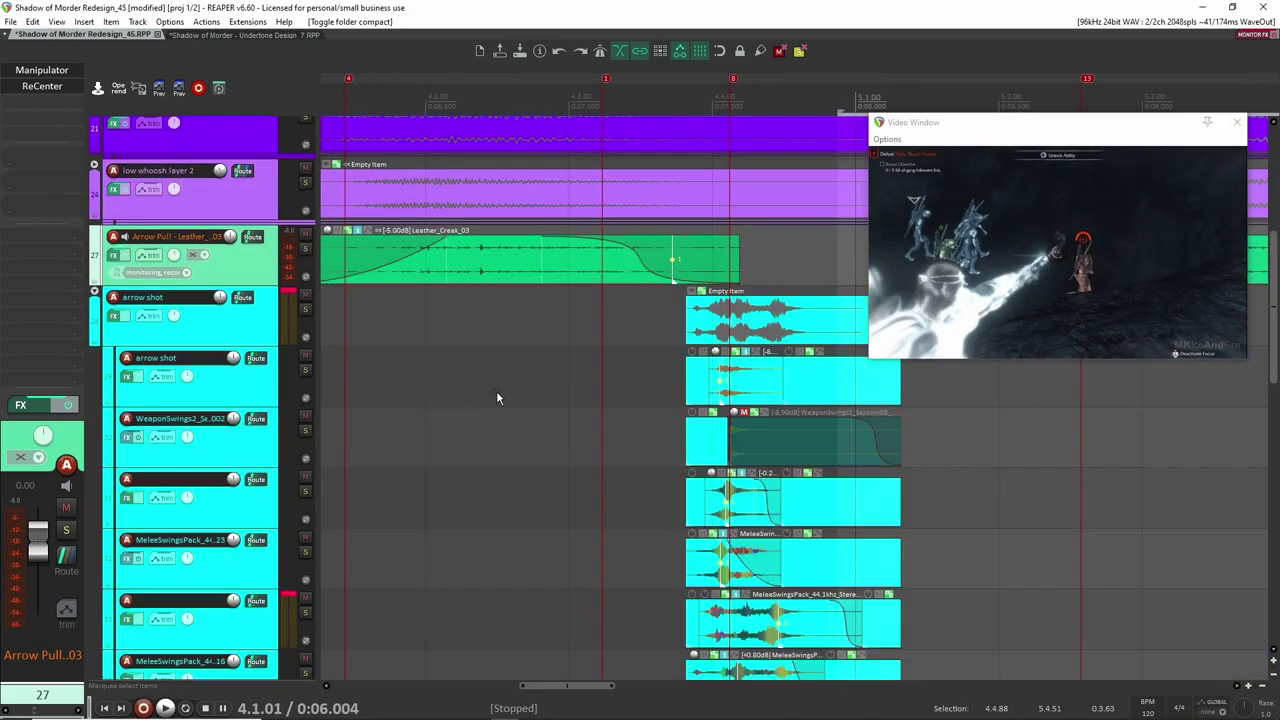
left_click_drag(496, 390, 388, 375)
left_click(524, 310)
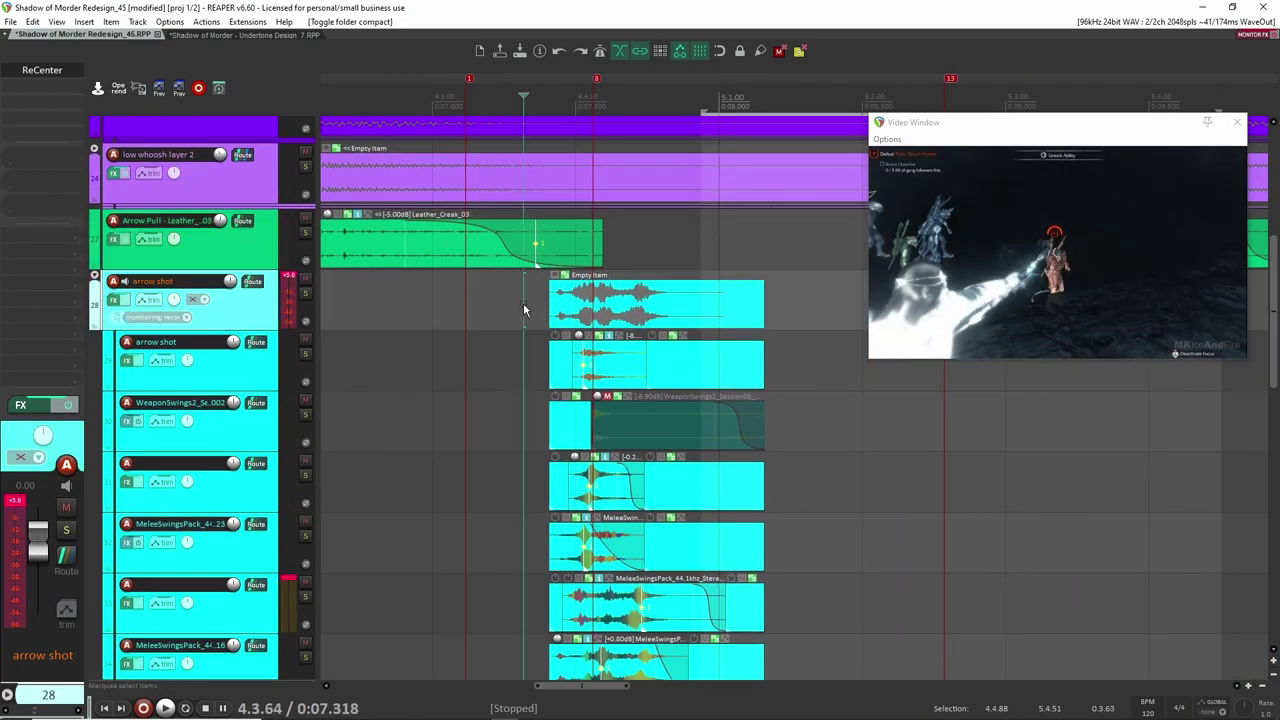
left_click(470, 352)
scroll(455, 350, "right", 2)
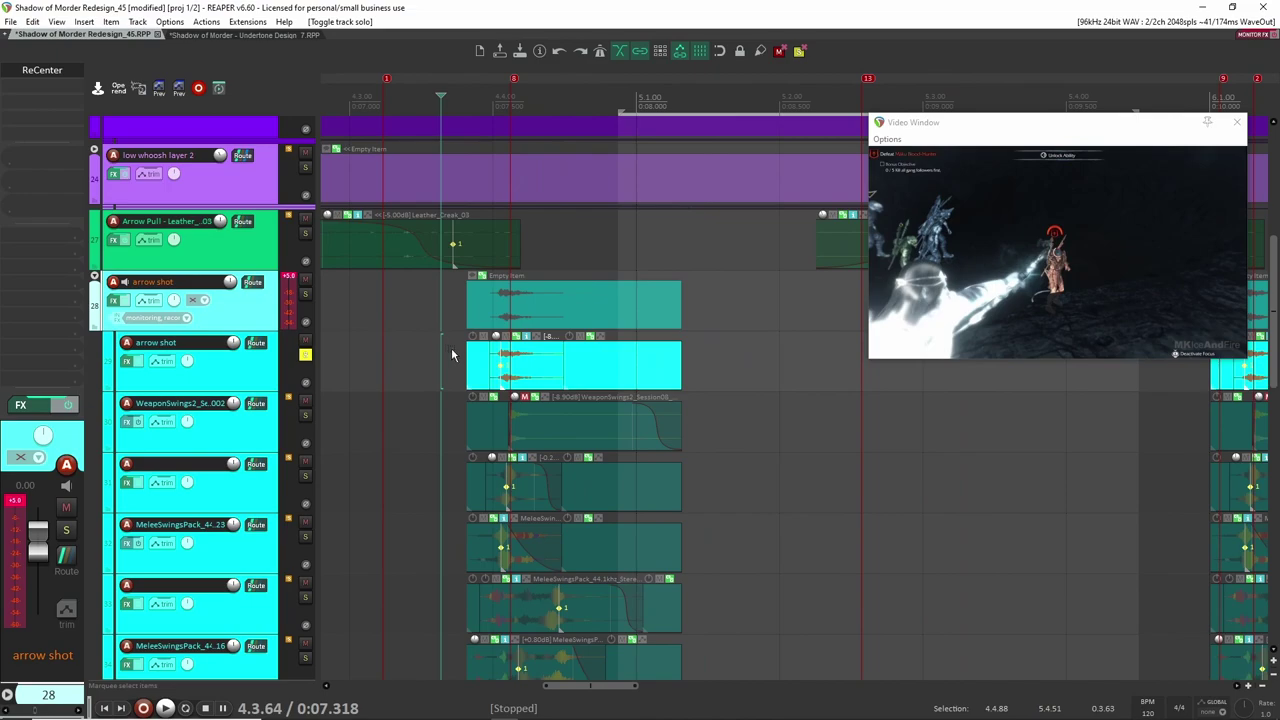
key("space")
key("space")
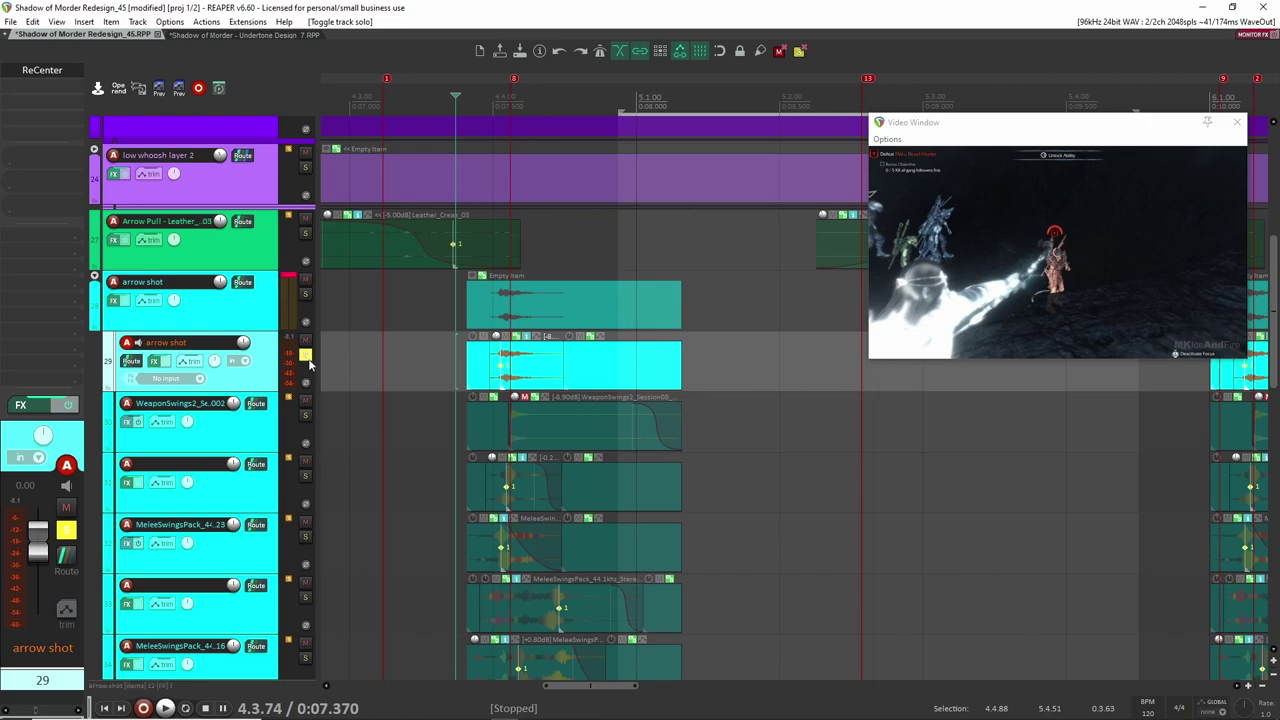
key("space")
key("space")
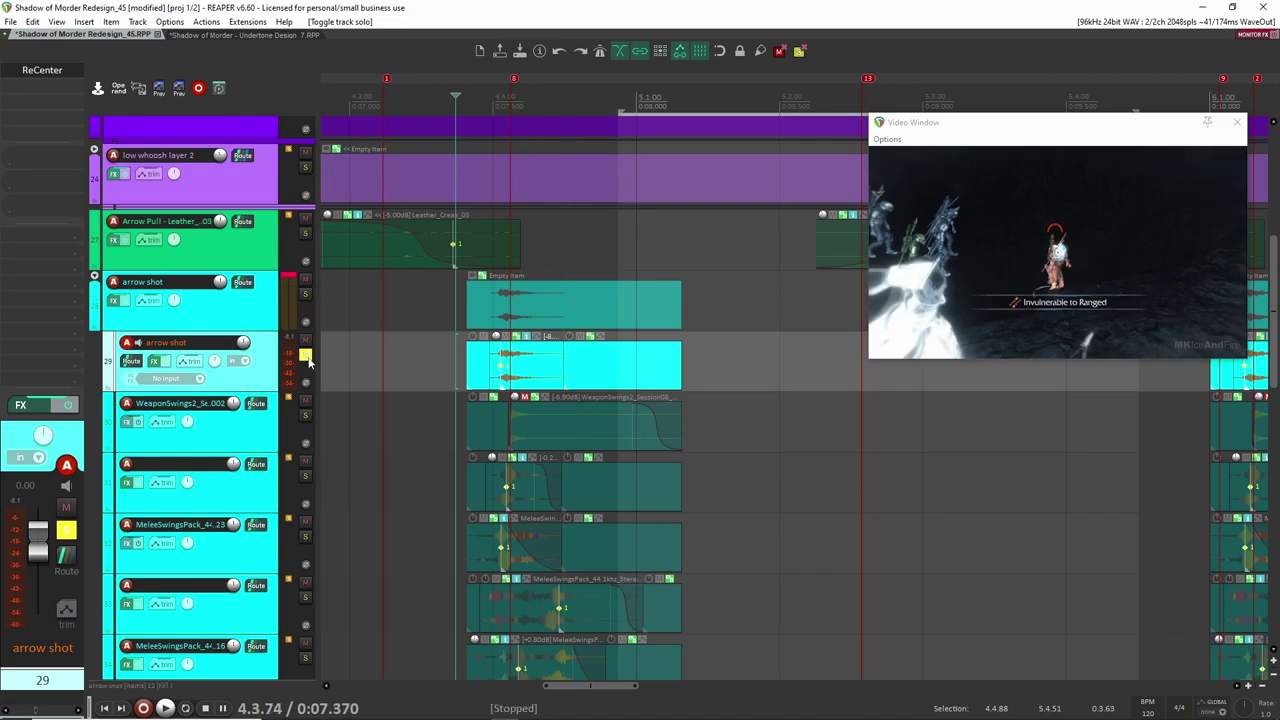
Step: Solo the unnamed layer on track 31, play it from the start of its first clip, and unsolo it
scroll(454, 466, "down", 2)
left_click(464, 373)
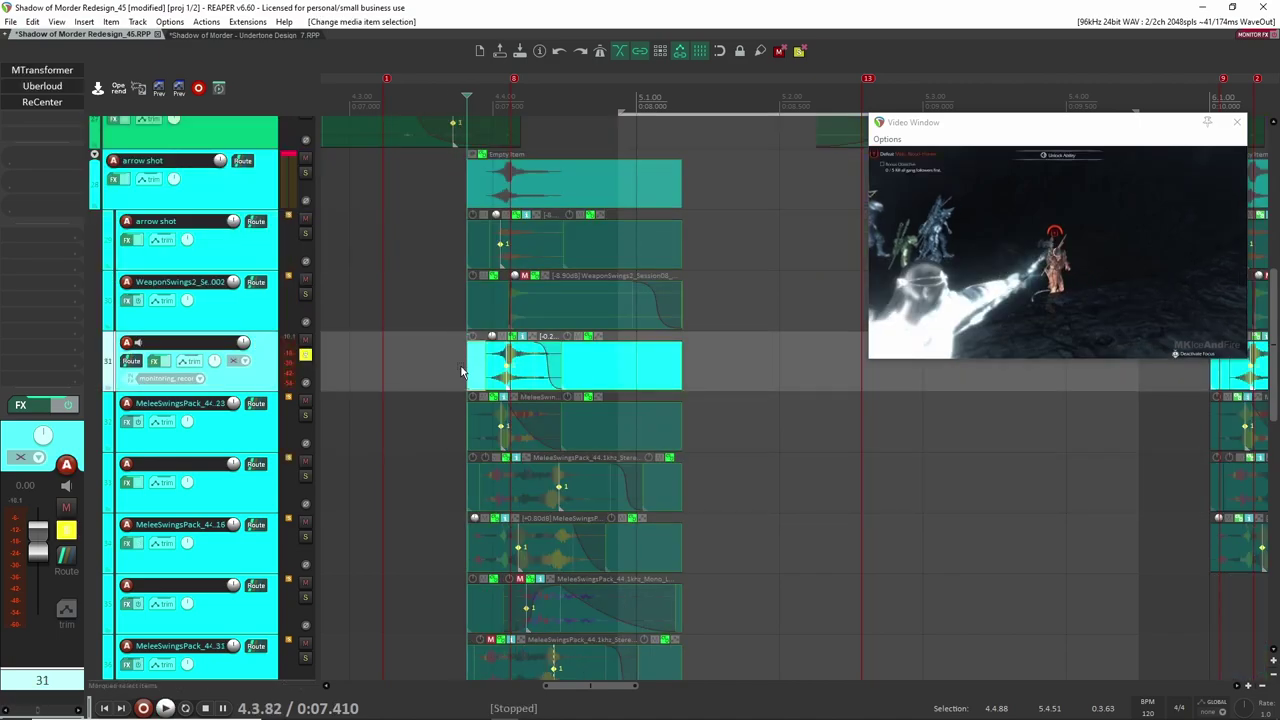
key("space")
key("space")
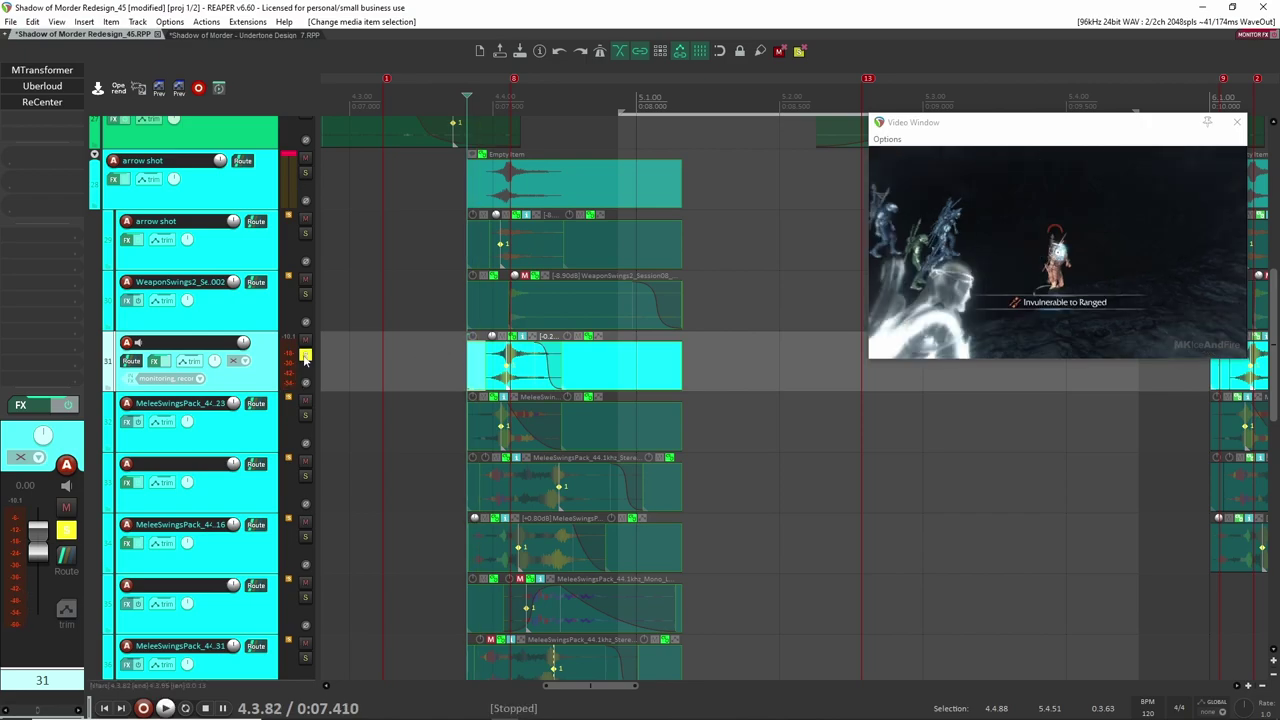
left_click(305, 357)
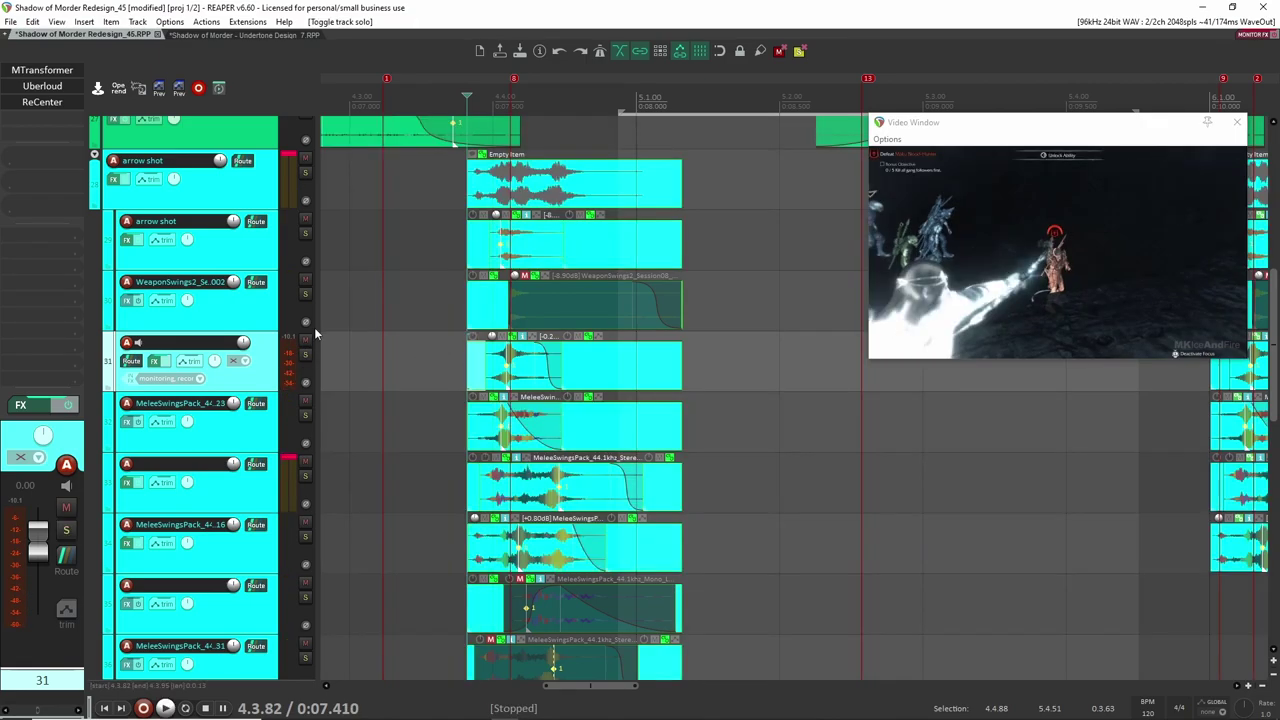
Step: Solo the MeleeSwingsPack layer on track 32 and play its first clip from just before its start
left_click(305, 416)
left_click(463, 427)
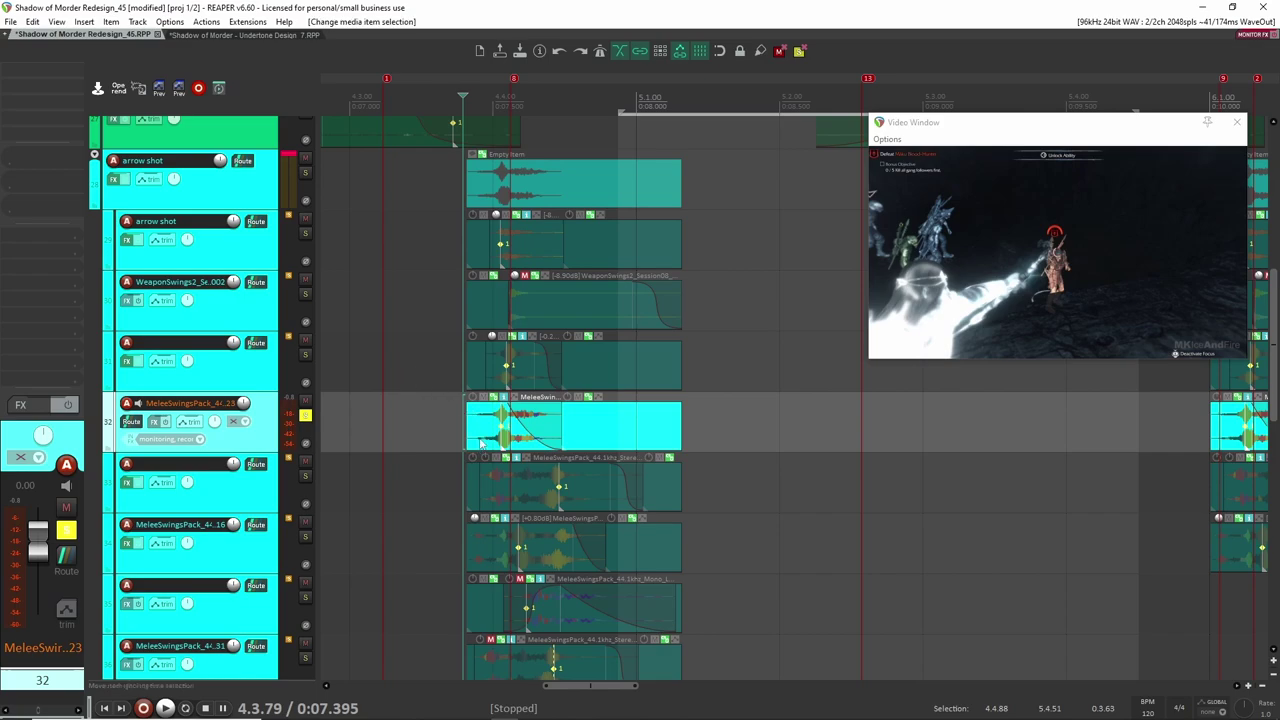
key("space")
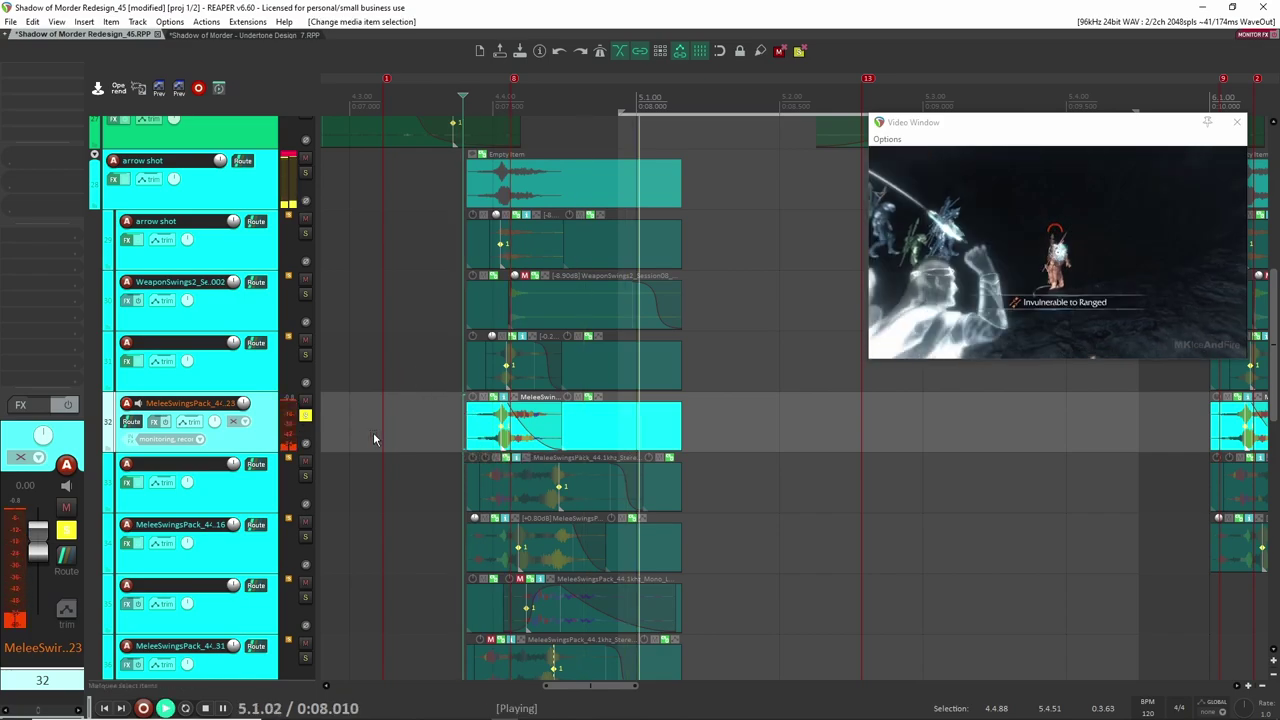
key("space")
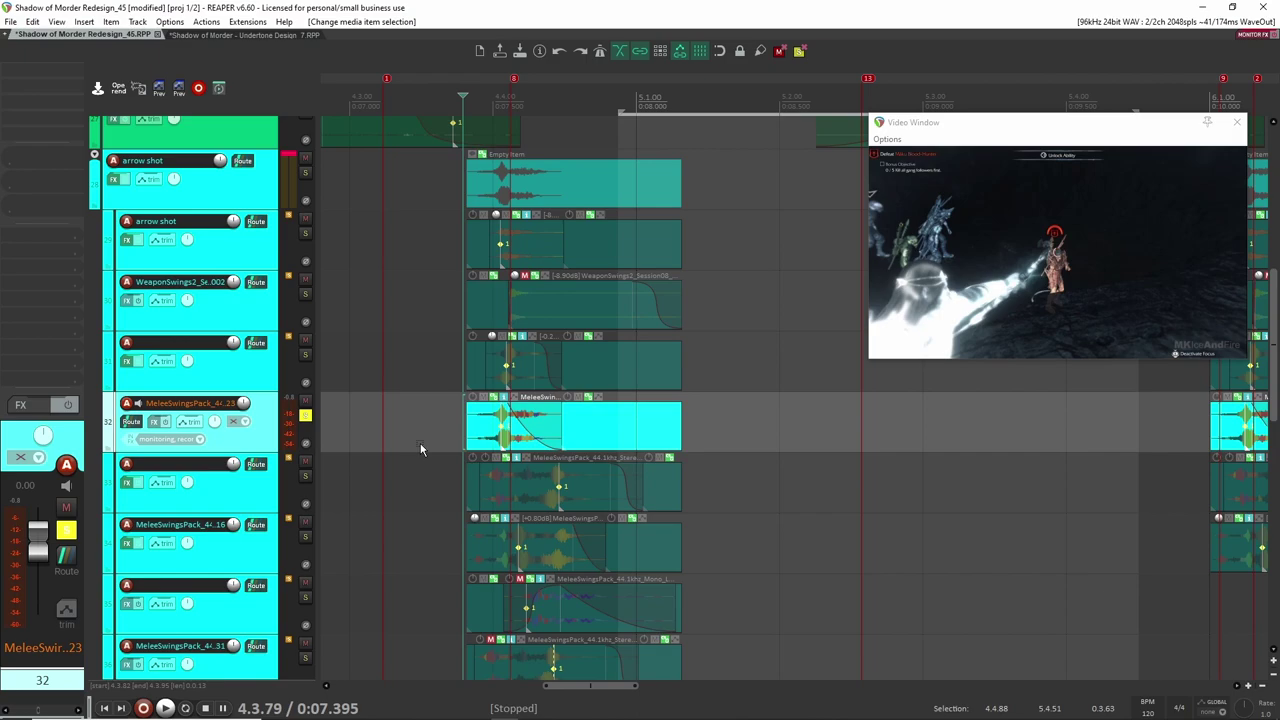
key("space")
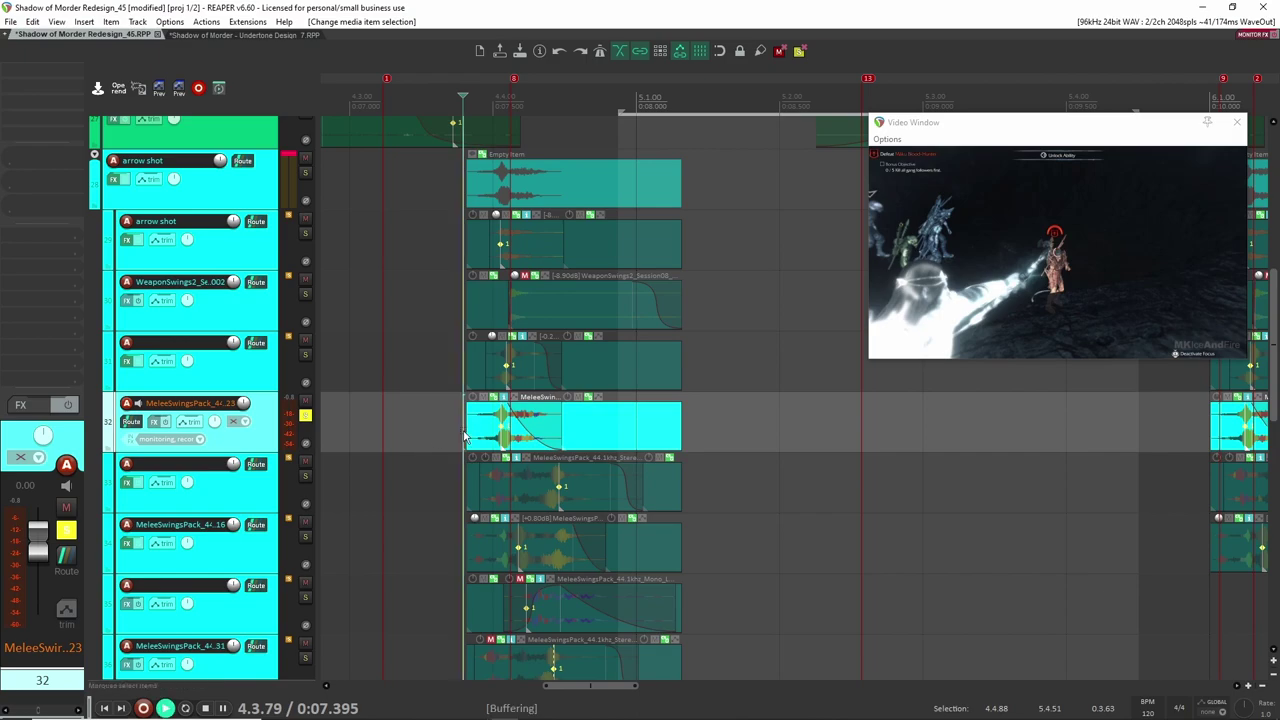
key("space")
Step: Solo the unnamed layer on track 33, play its first clip, view its Manipulator window, close it, and unsolo the track
left_click(461, 489)
key("s")
key("space")
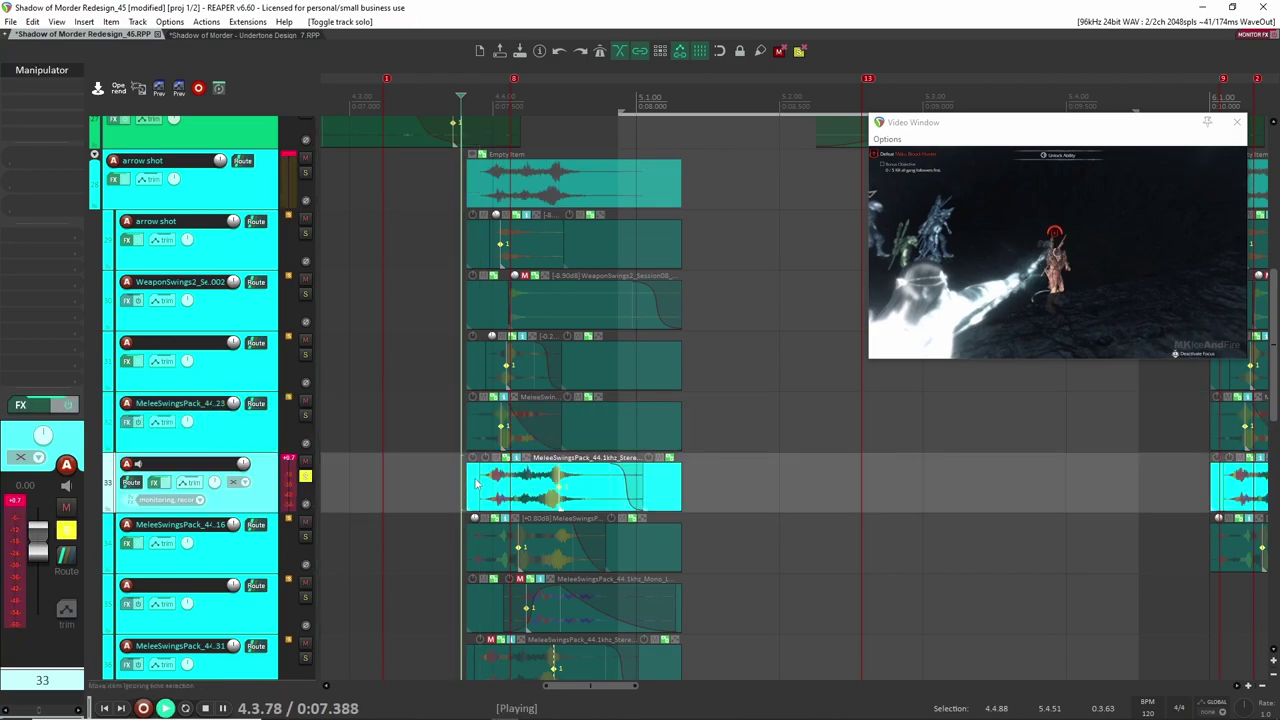
key("space")
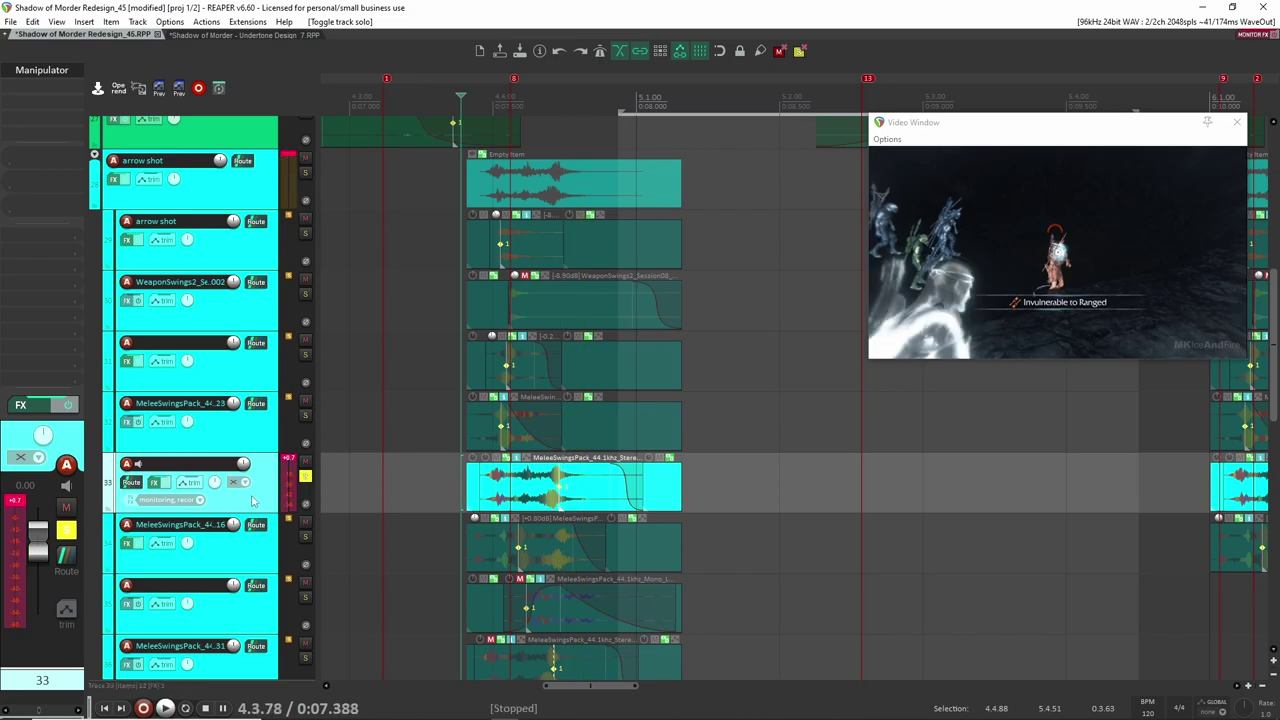
left_click(46, 76)
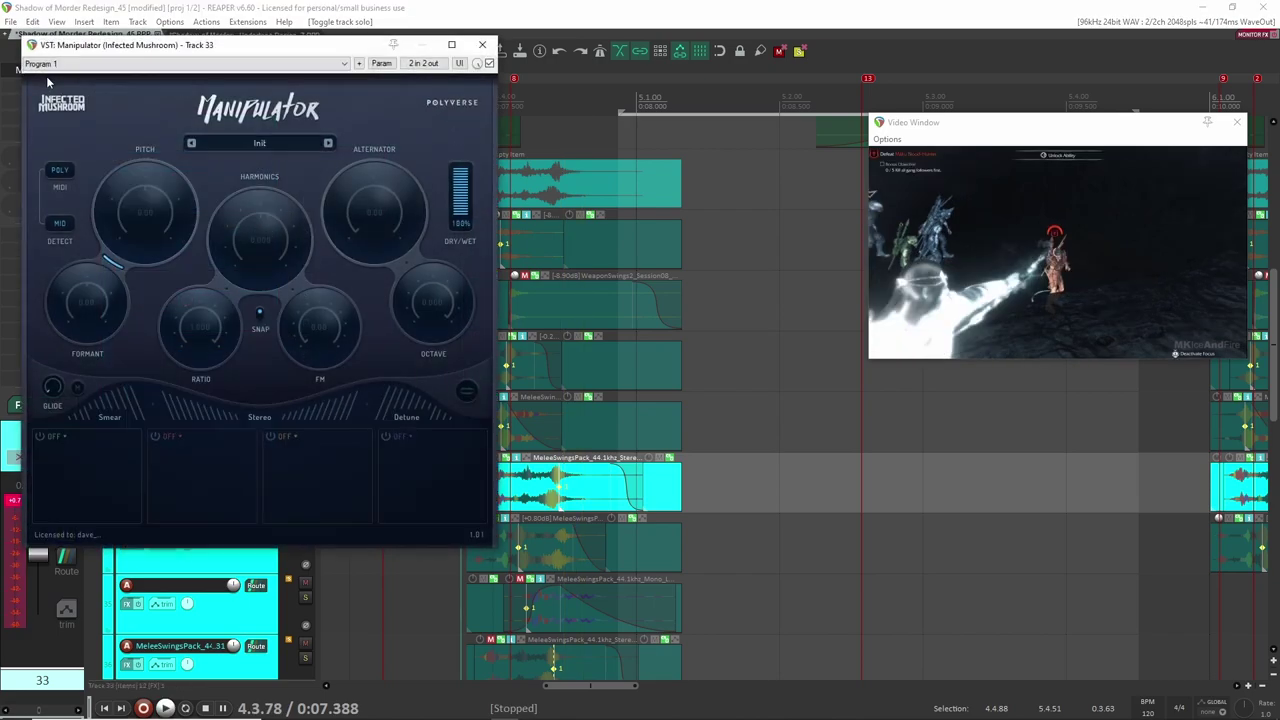
left_click(482, 44)
left_click(305, 477)
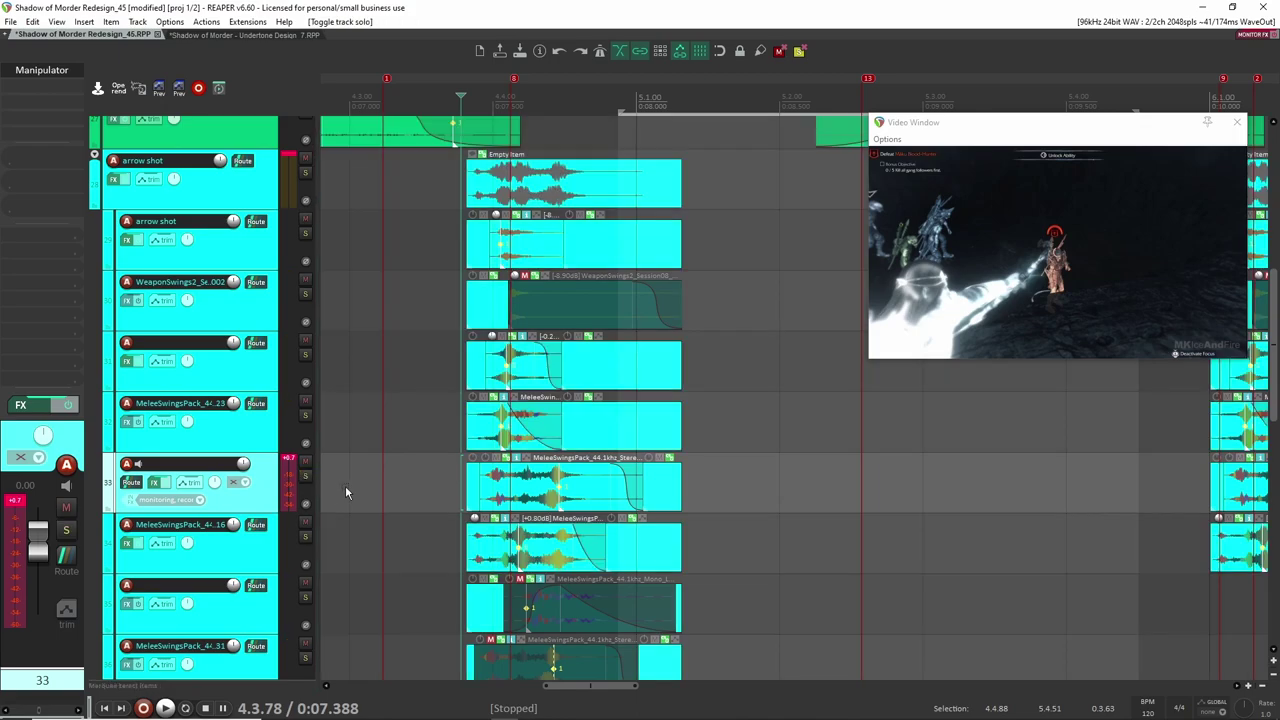
Step: Solo the MeleeSwingsPack layer on track 34 and play its first clip from just before its start
scroll(316, 530, "down", 2)
left_click(306, 537)
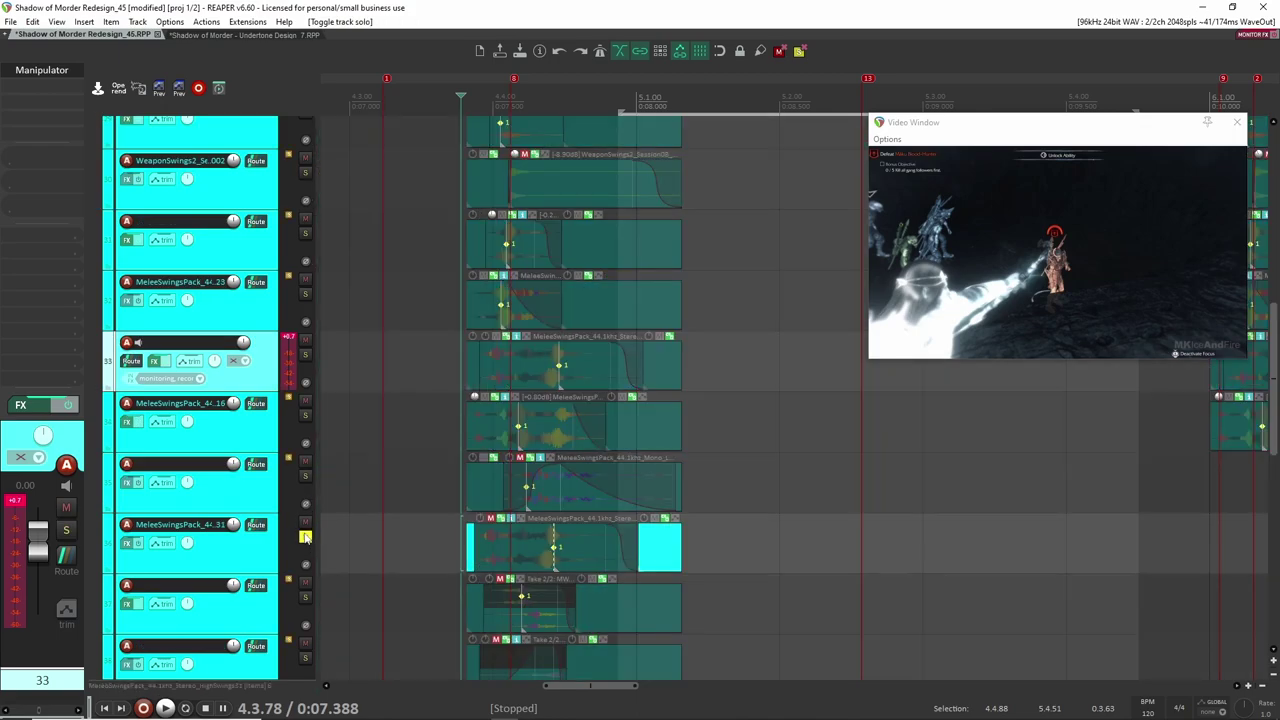
left_click(306, 537)
left_click(306, 416)
left_click(462, 424)
key("space")
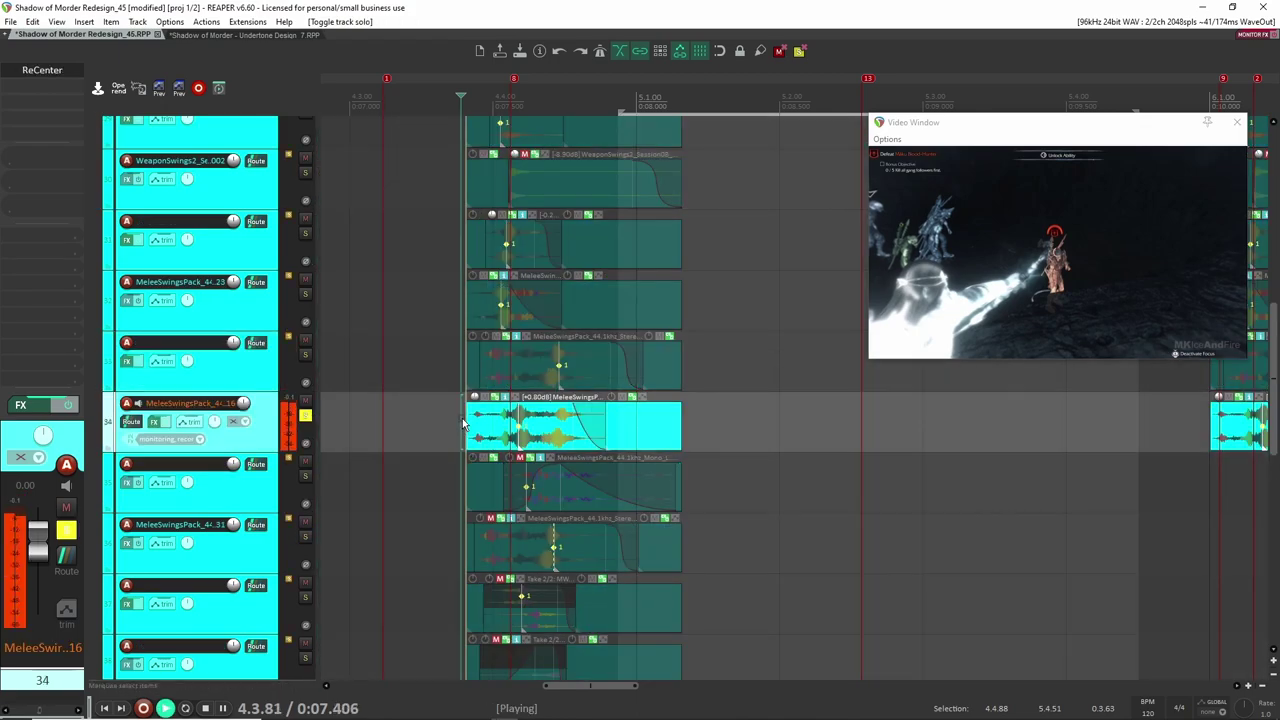
key("space")
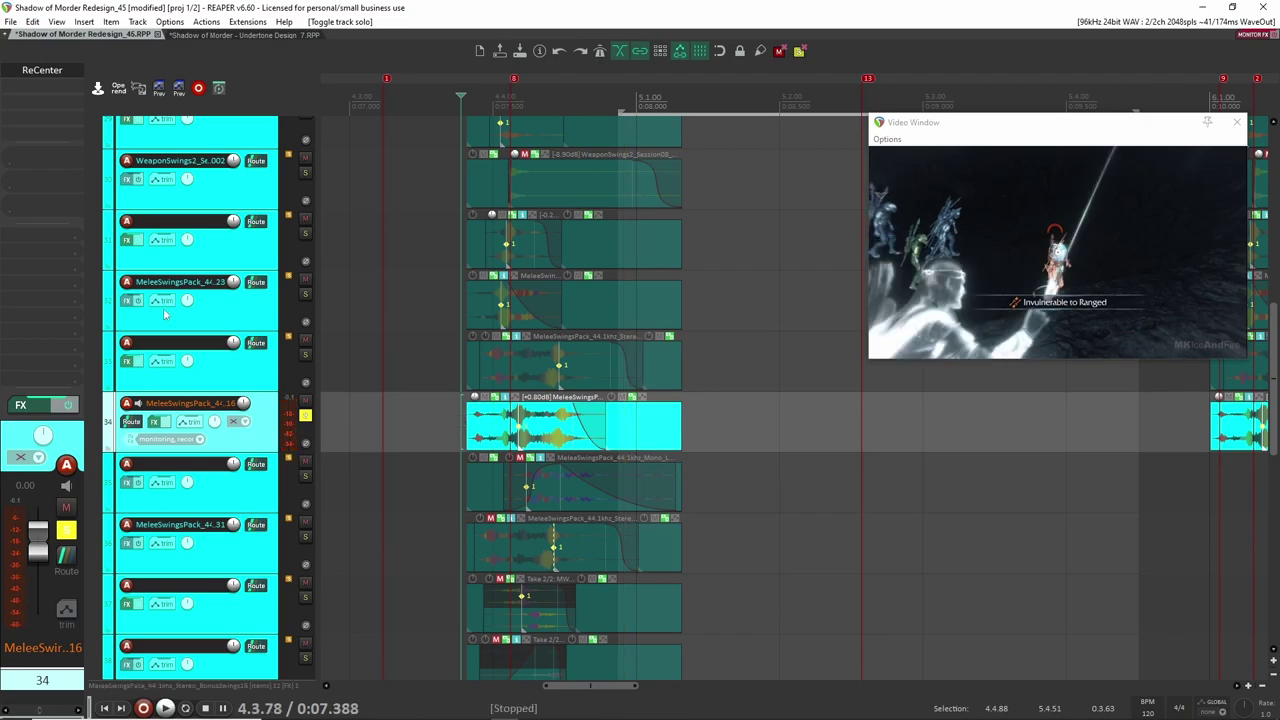
Step: Compare track 34's swing with ReCenter bypassed and enabled by playing both versions, and unsolo the track
key("space")
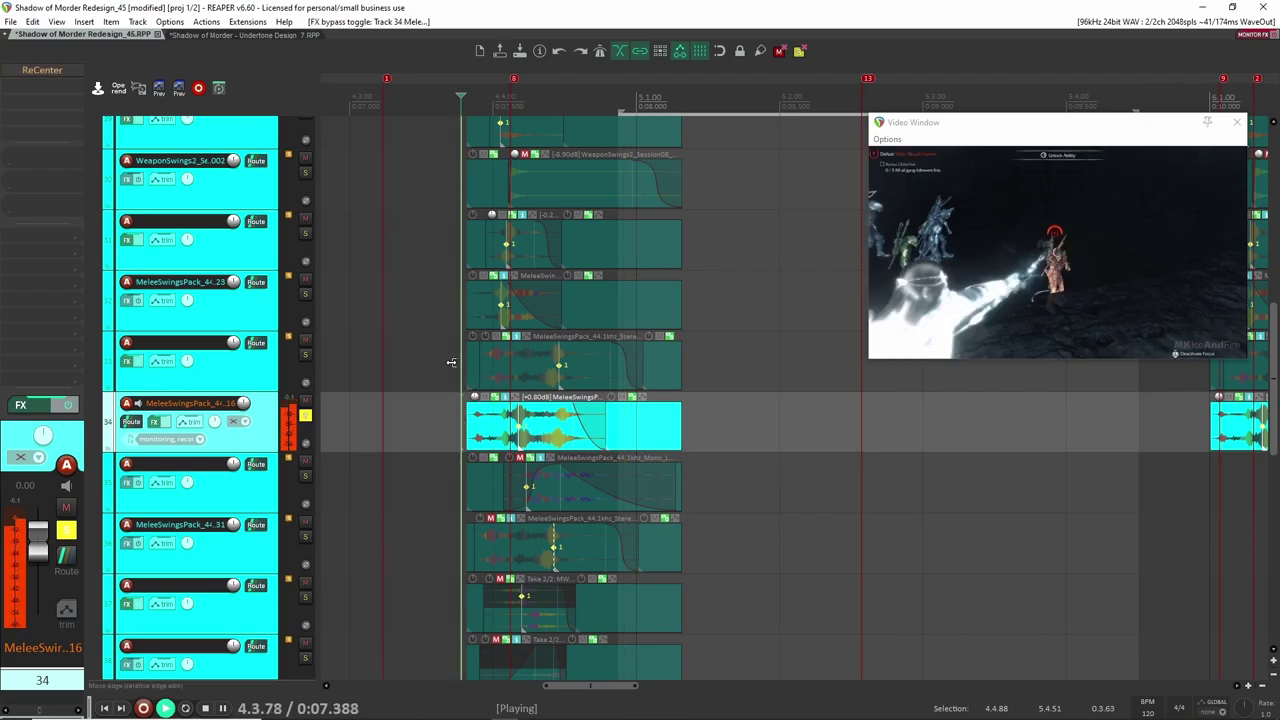
key("space")
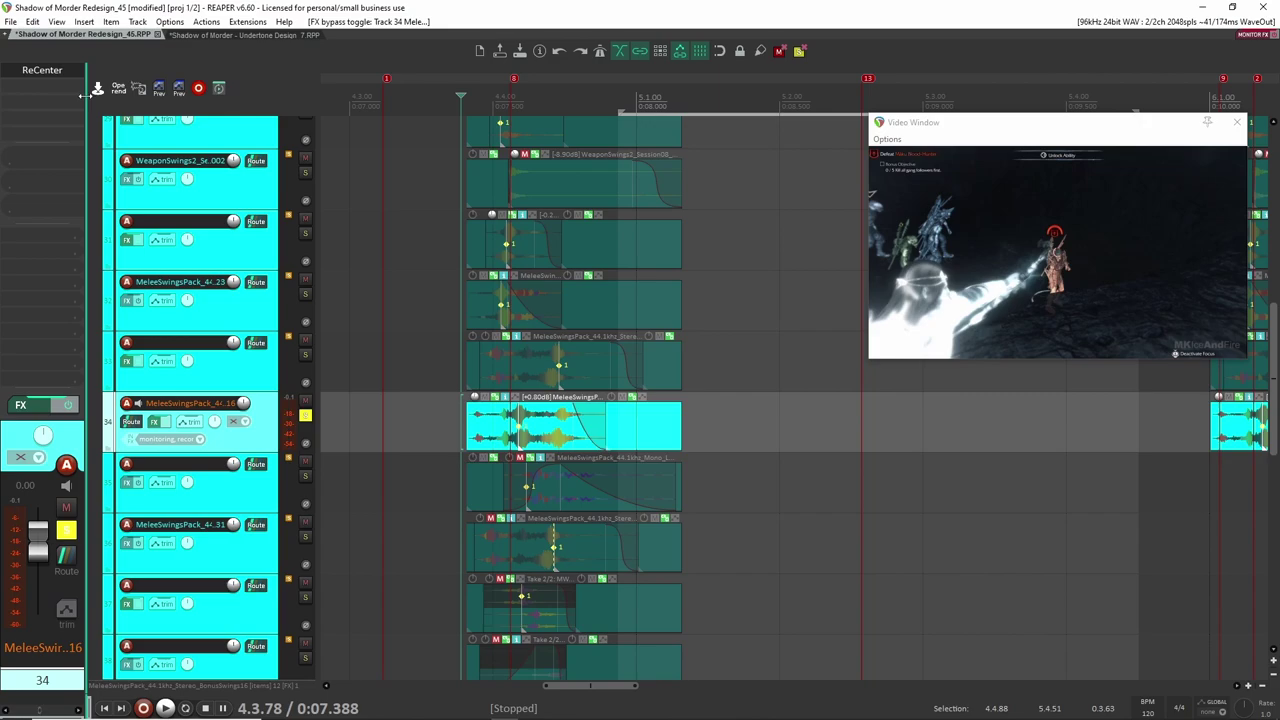
key("space")
key("space")
left_click(305, 415)
Step: Solo the arrow shot folder and play all its layers together twice from just before the first clip
scroll(408, 467, "up", 2)
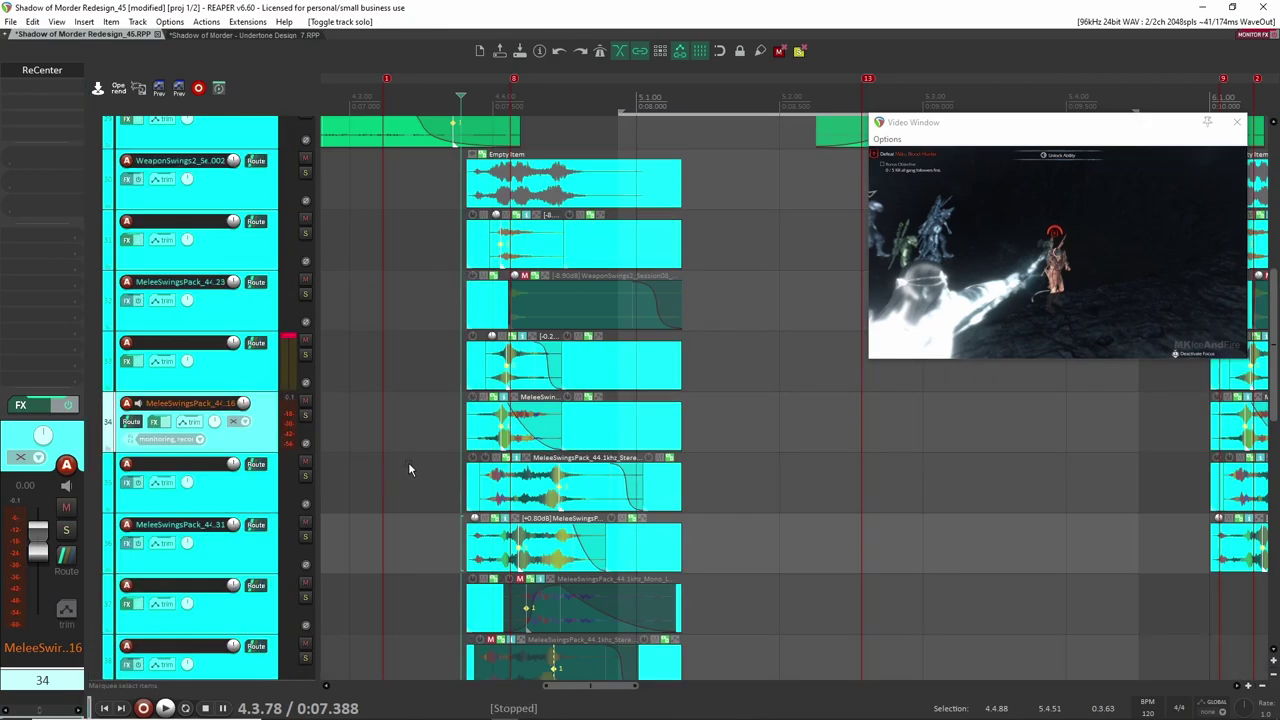
scroll(410, 470, "up", 2)
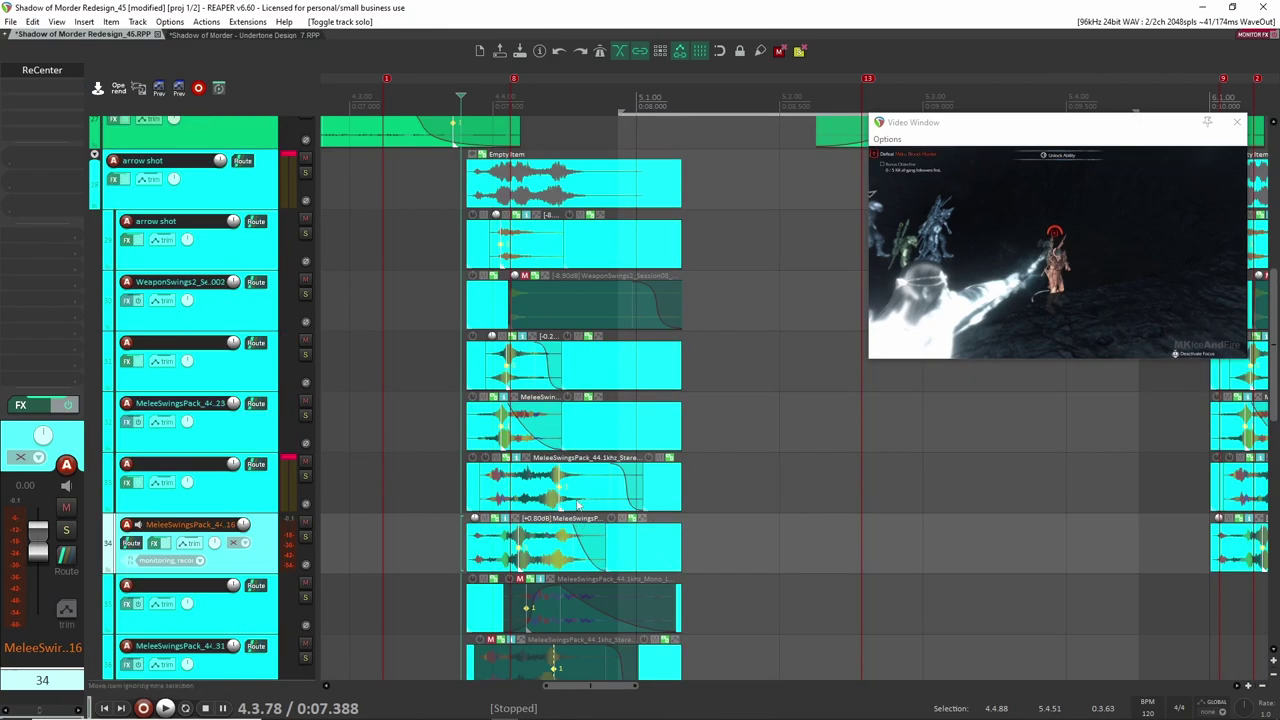
left_click(455, 247)
key("space")
key("space")
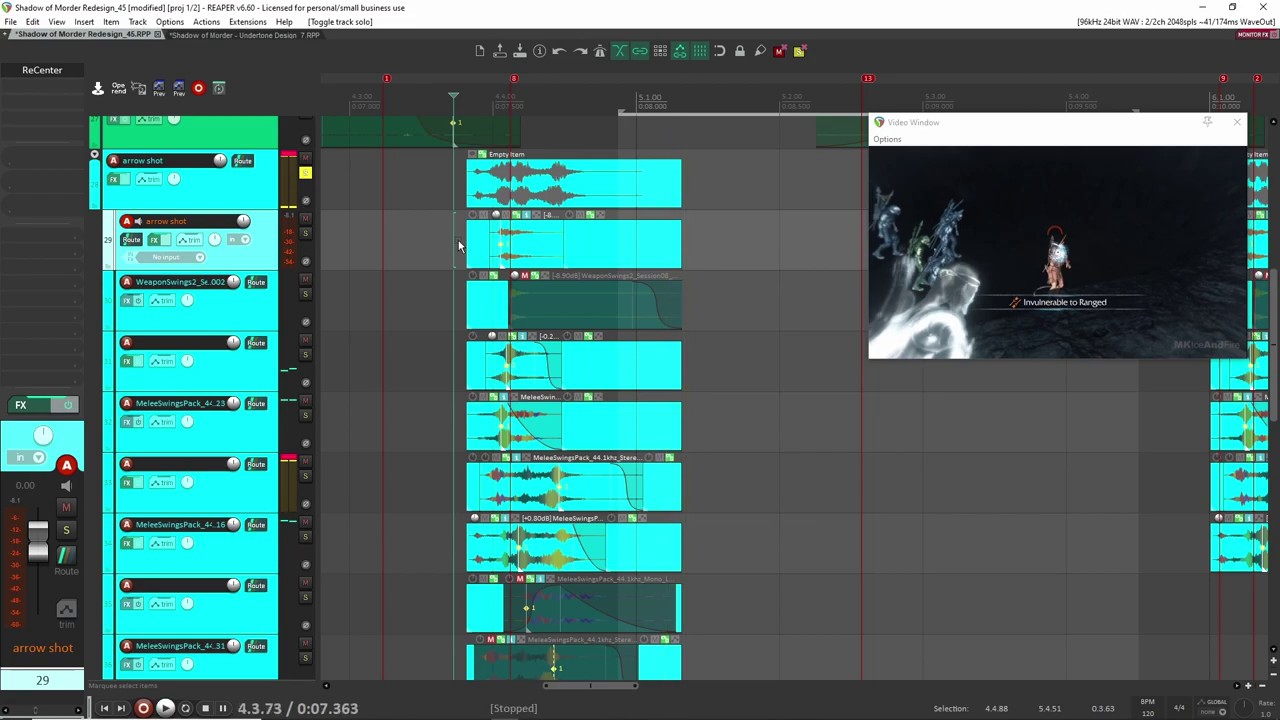
key("space")
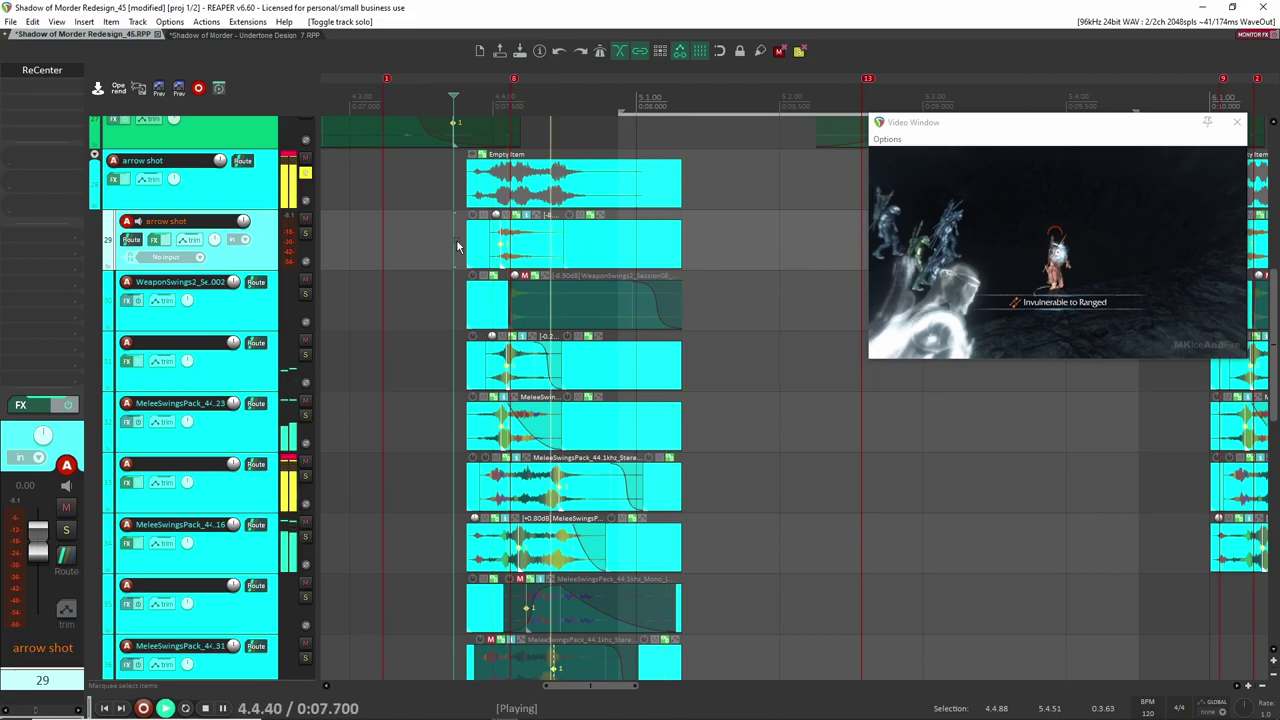
key("space")
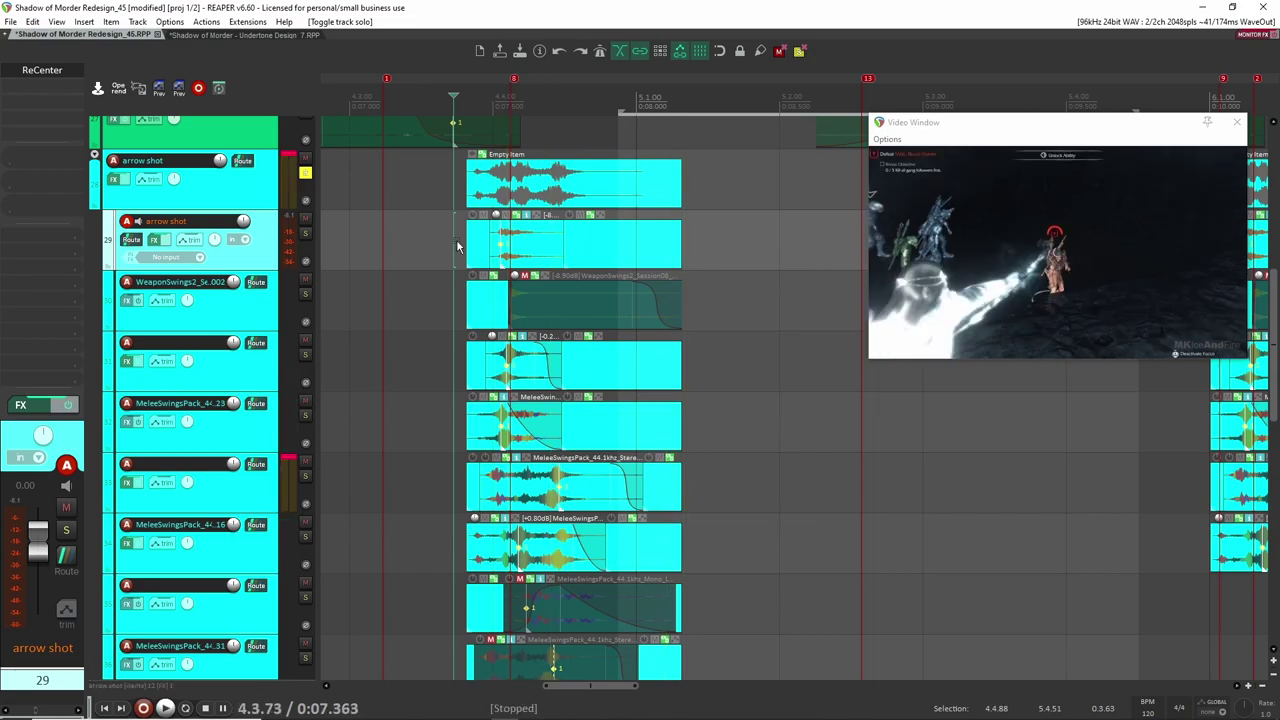
Step: Unsolo the arrow shot folder and collapse its layers to the most compact view
left_click(305, 172)
left_click(95, 157)
left_click(95, 157)
scroll(494, 312, "up", 3)
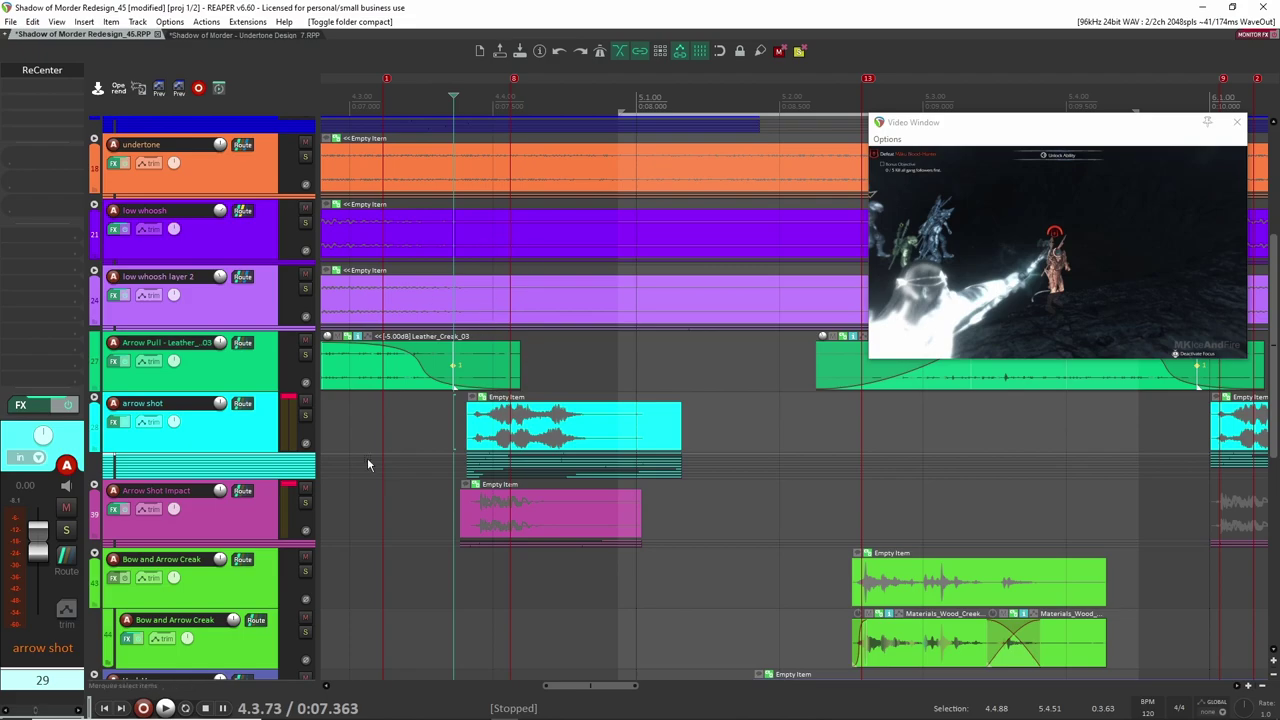
Step: Expand and solo the Arrow Shot Impact folder, and place the edit cursor at its first group of clips
left_click(297, 502)
left_click(95, 490)
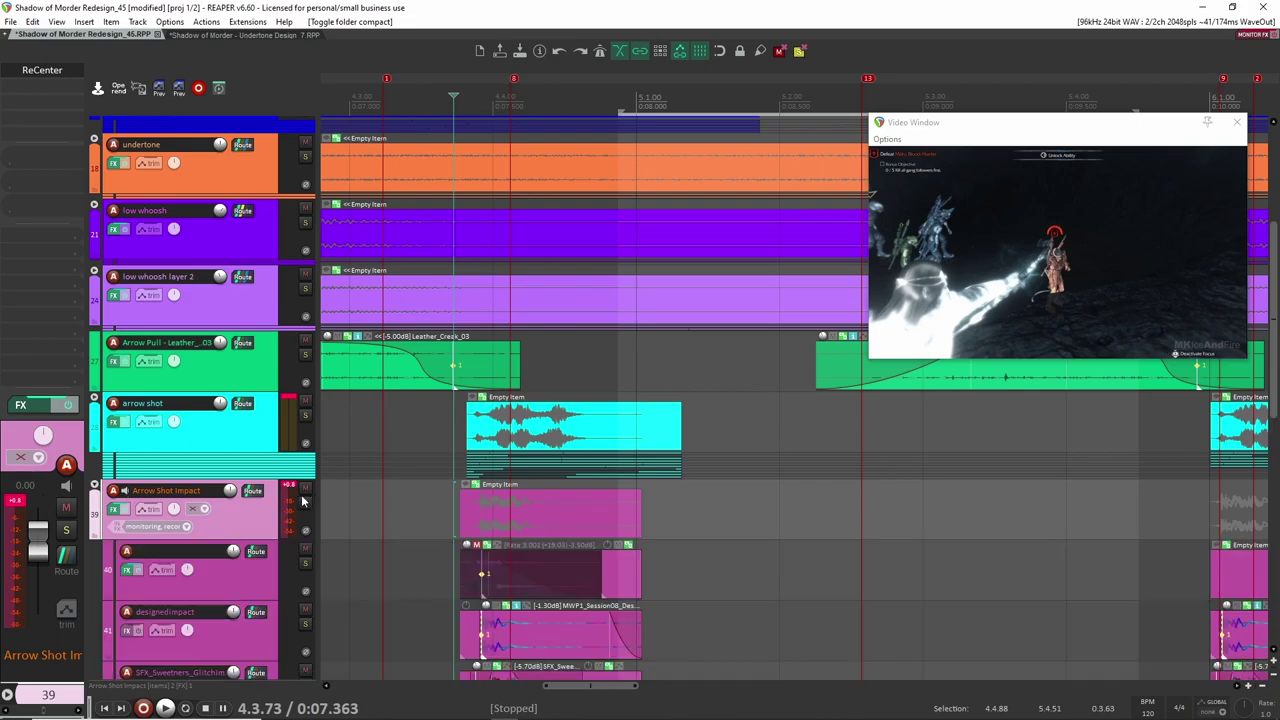
left_click(305, 502)
scroll(452, 500, "down", 2)
left_click(452, 500)
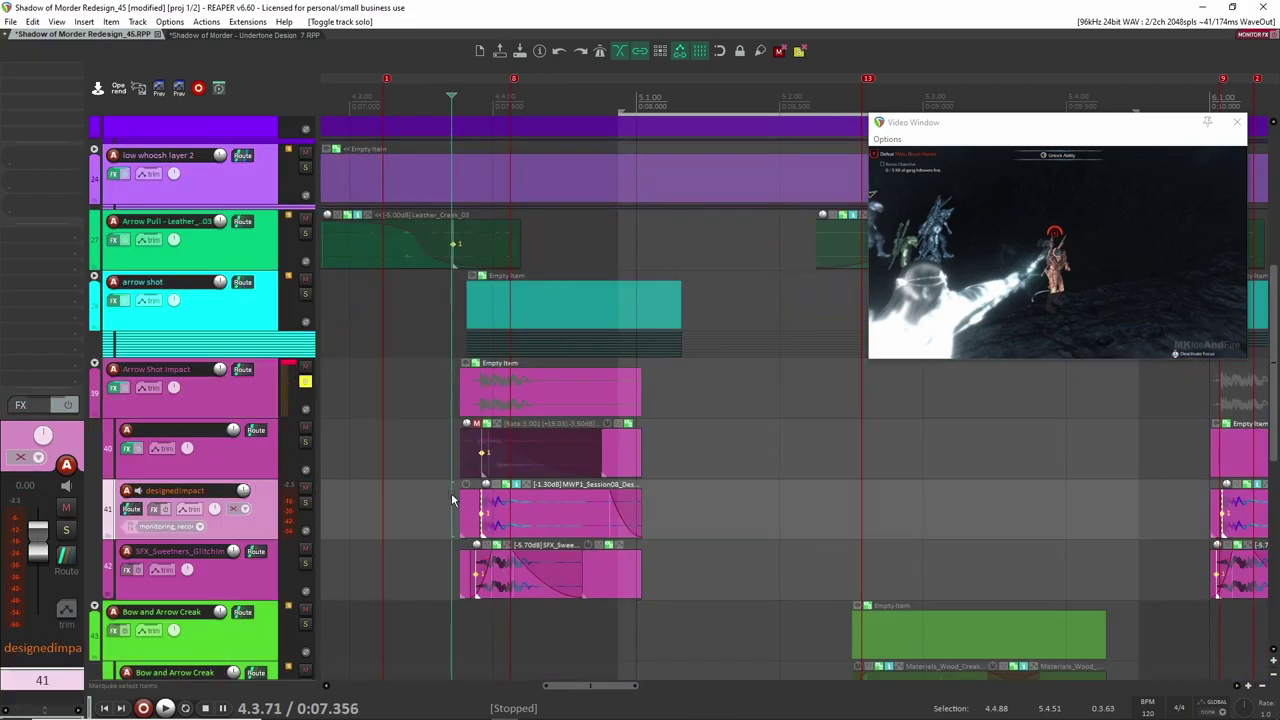
scroll(452, 500, "up", 5)
left_click(483, 512)
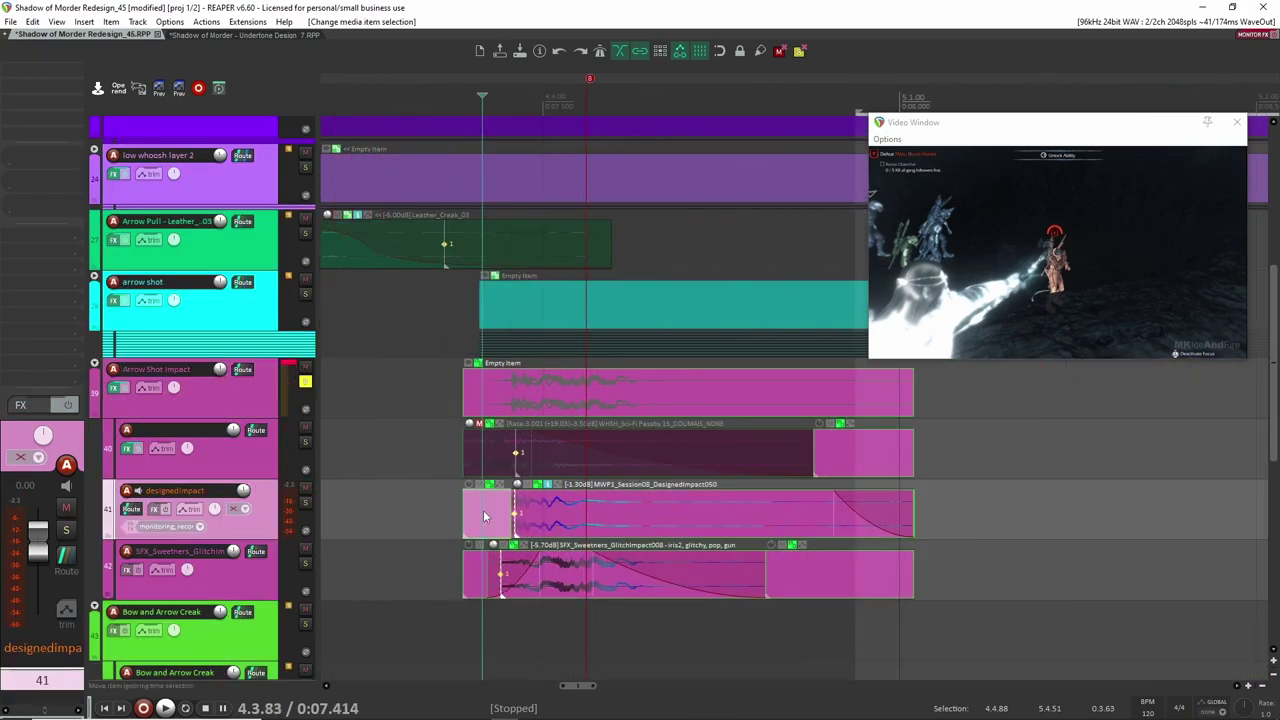
Step: Solo only the designedimpact layer, play its first clip from its start, and unsolo the track
left_click(305, 502)
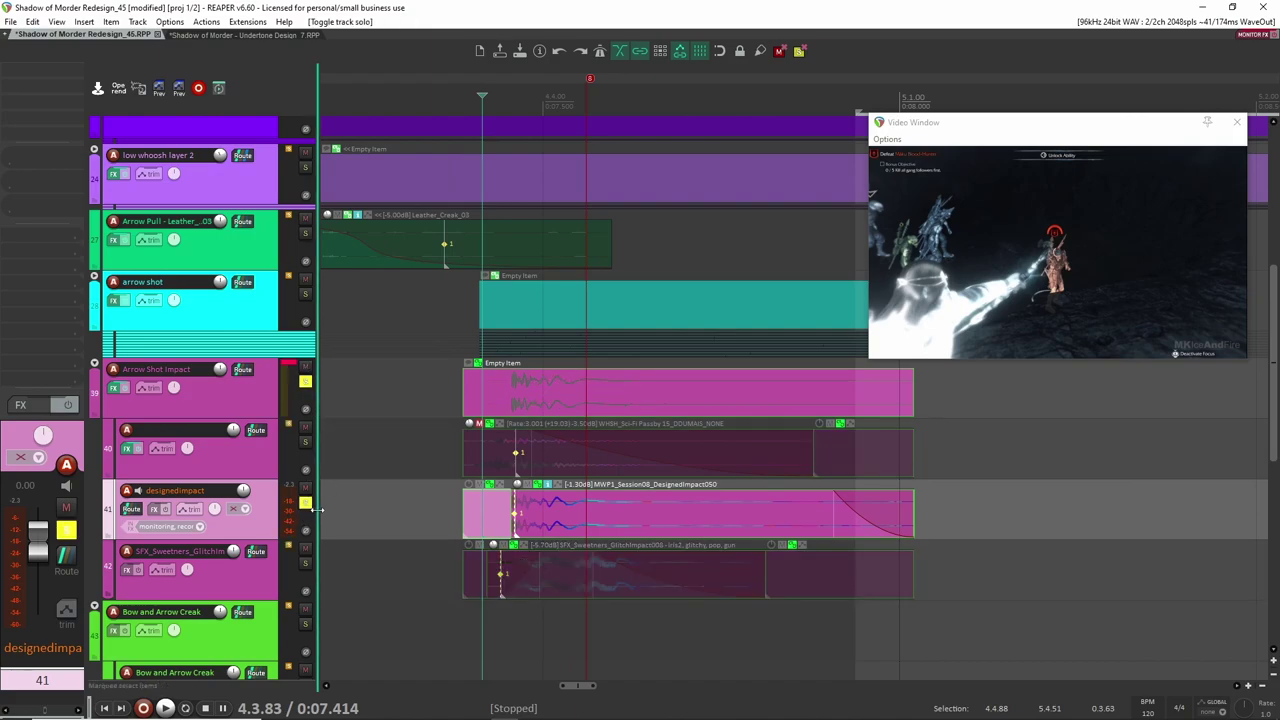
key("space")
key("space")
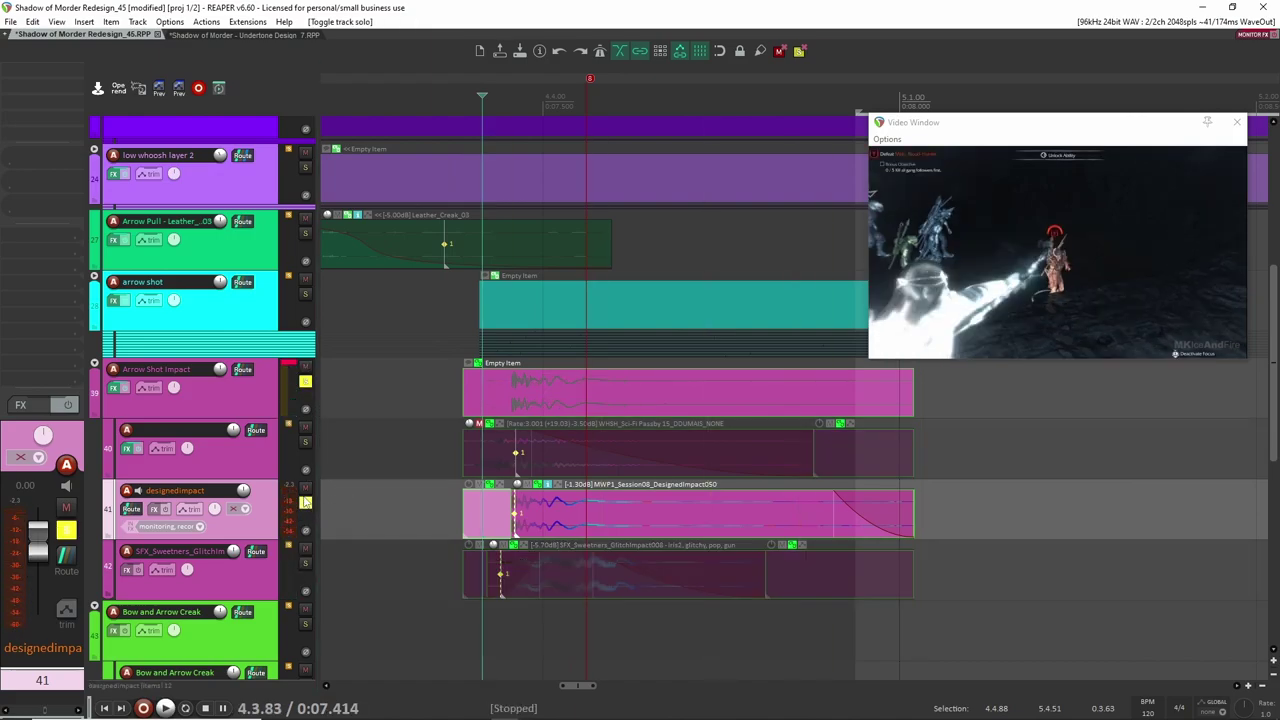
left_click(305, 381)
left_click(464, 502)
key("space")
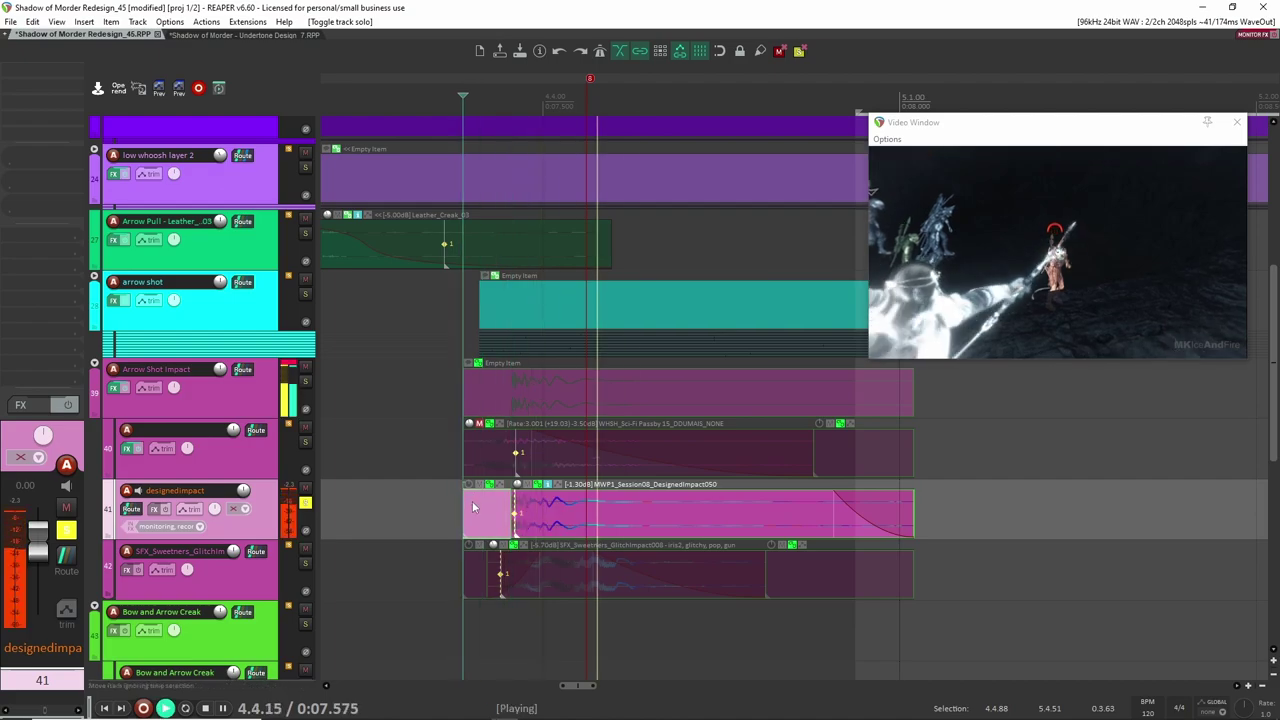
key("space")
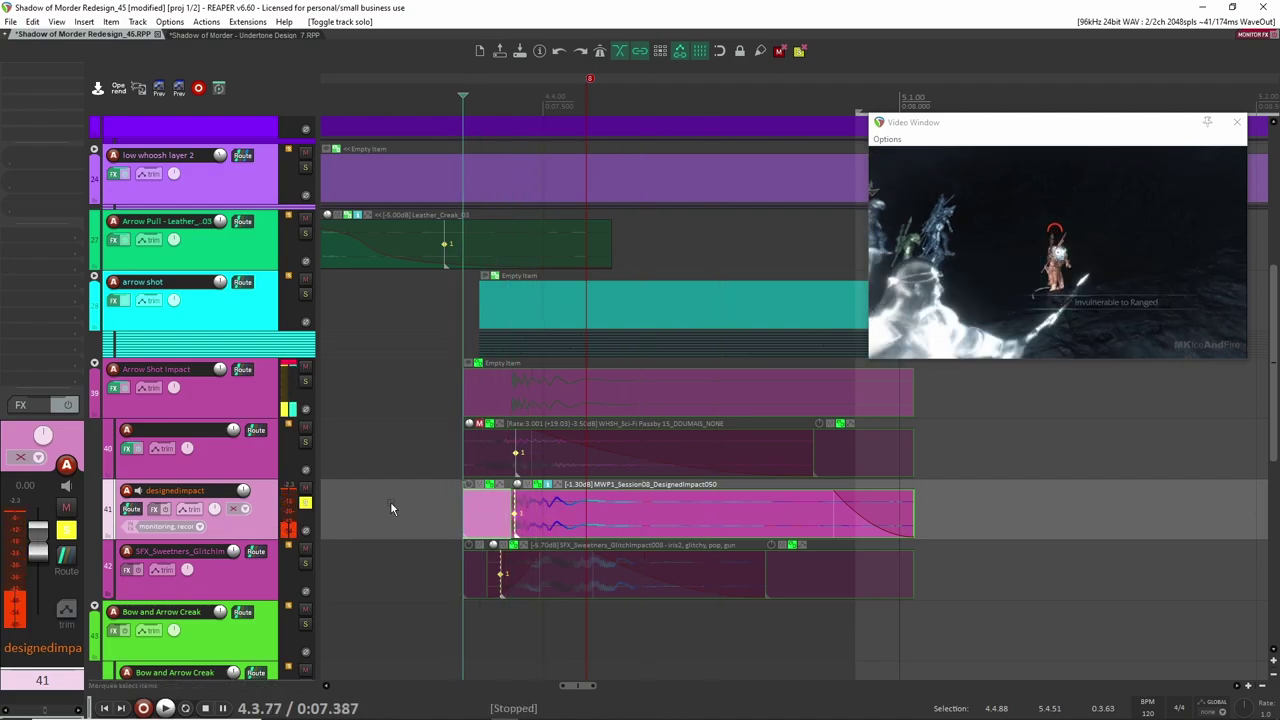
left_click(305, 503)
Step: Solo the SFX_Sweetners_GlitchImpact layer on track 42, play its first clip several times from just before its start, and unsolo the track
left_click(305, 563)
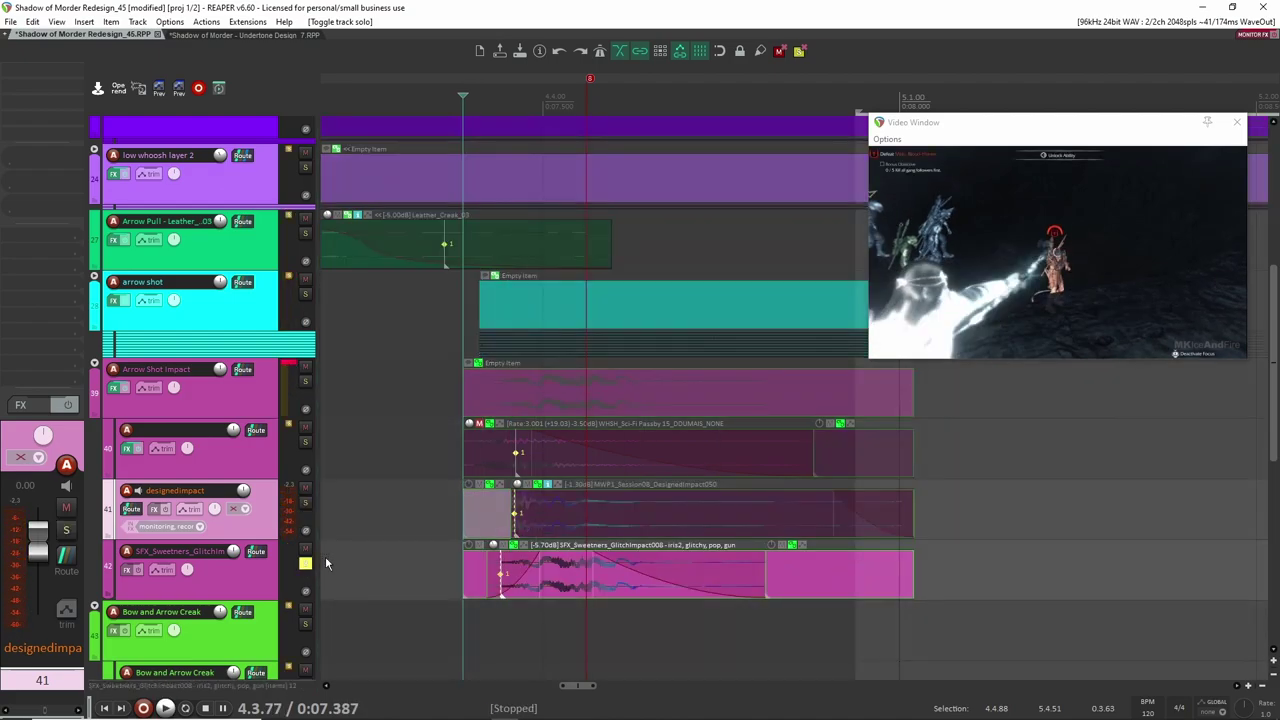
left_click(458, 568)
key("space")
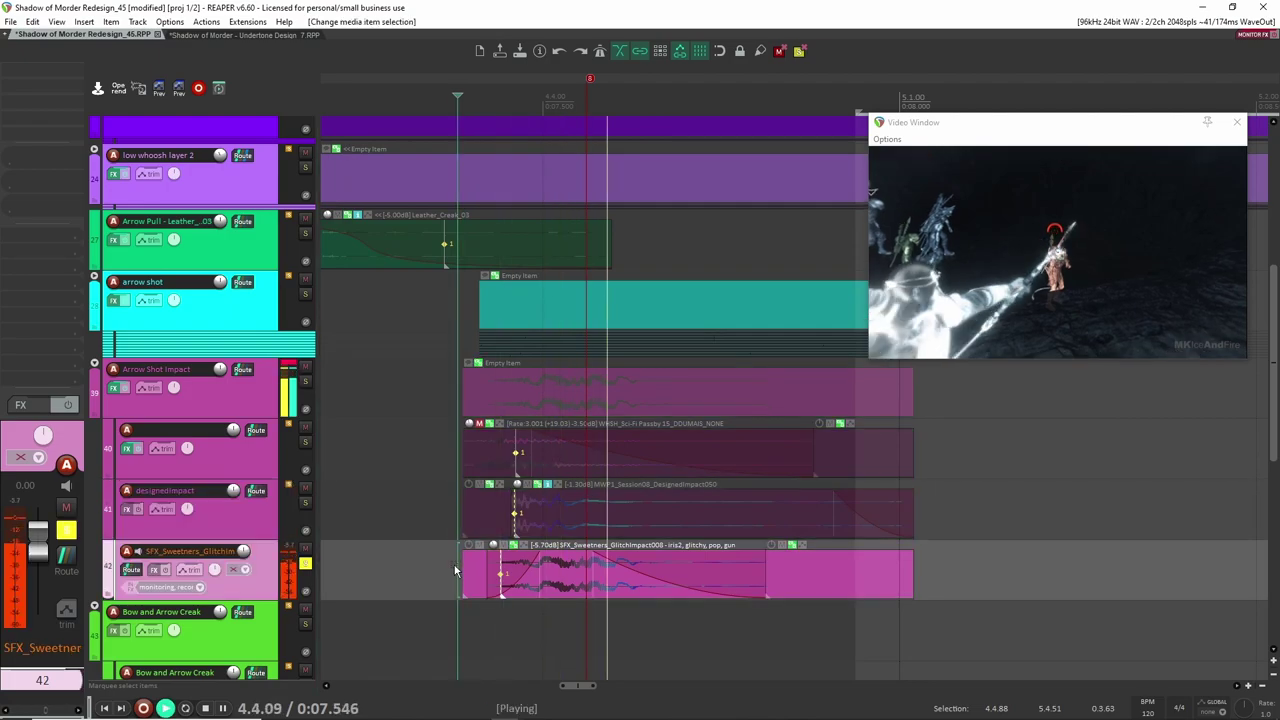
key("space")
key("space")
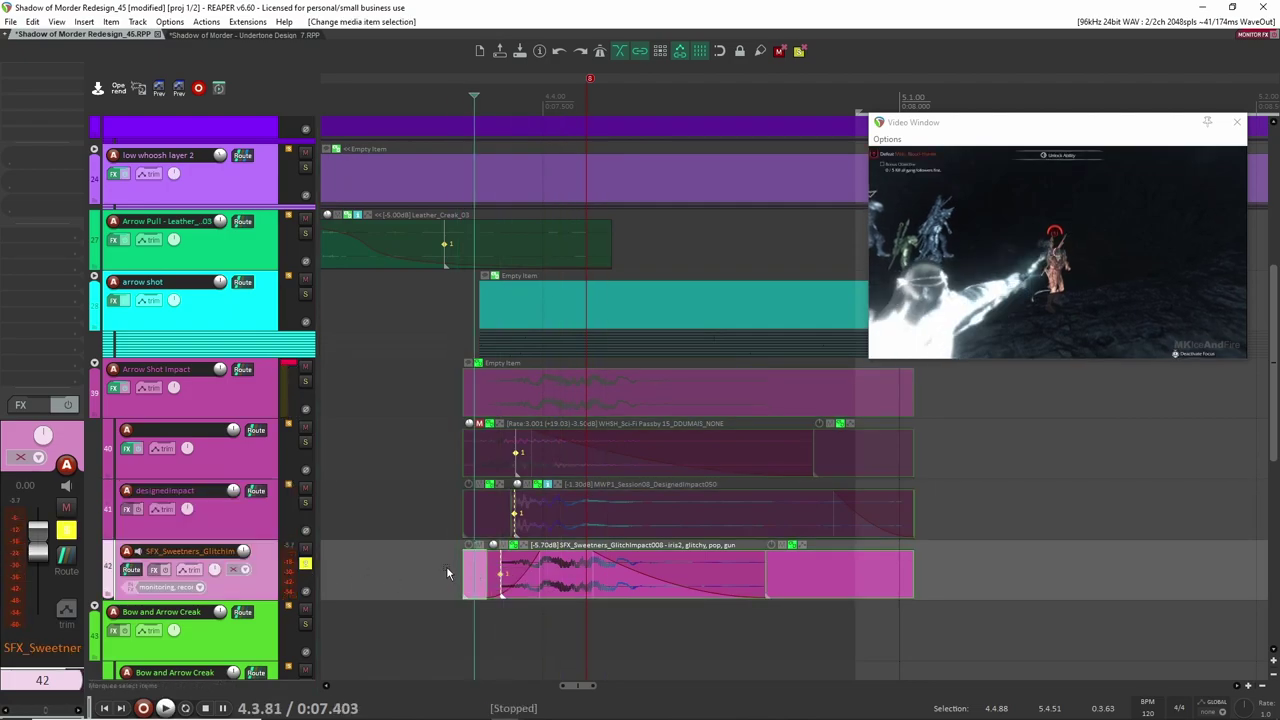
left_click(440, 566)
key("space")
key("space")
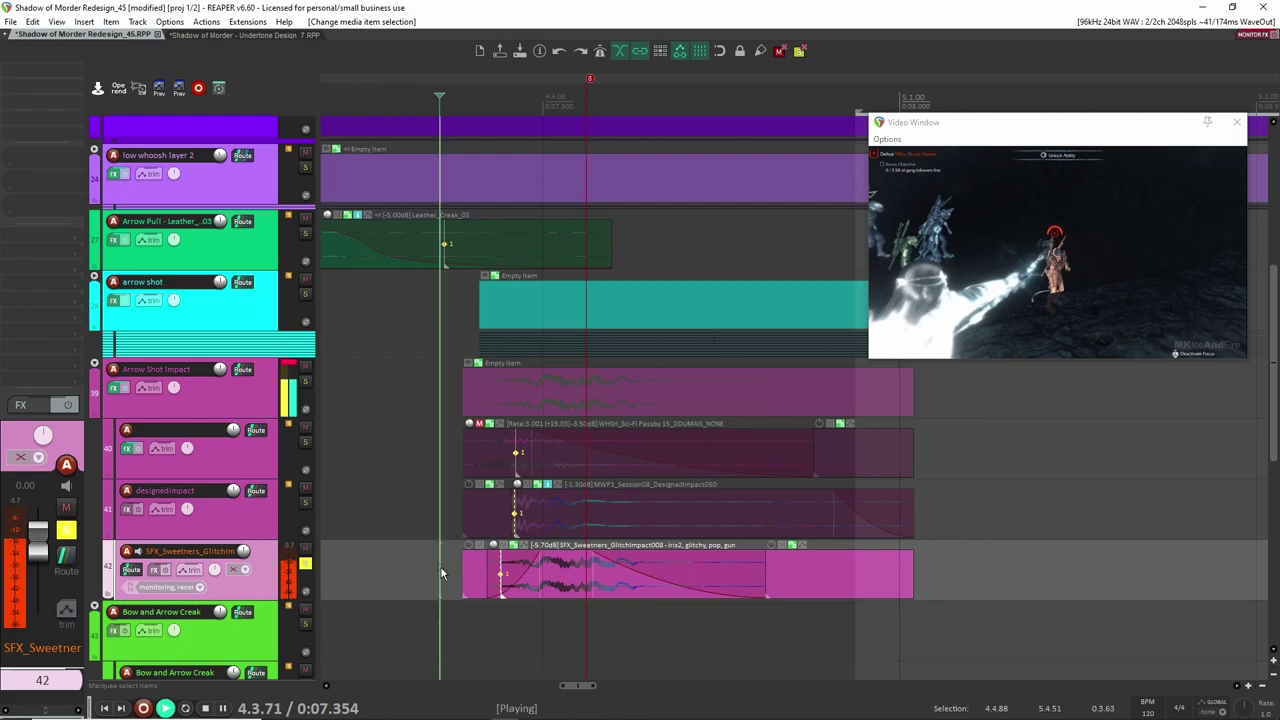
key("space")
key("space")
left_click(305, 565)
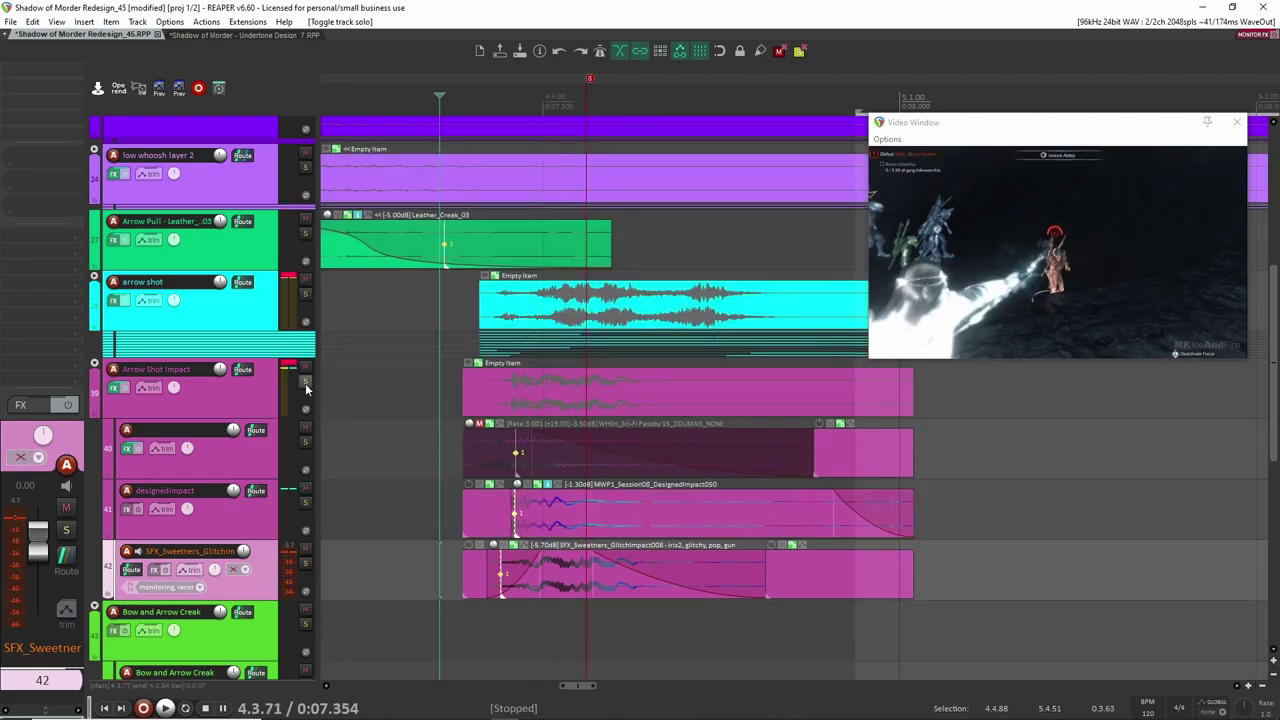
Step: Solo the Arrow Shot Impact folder, add the arrow shot folder to the solo, and play both together from 4.3.71
left_click(305, 381)
key("space")
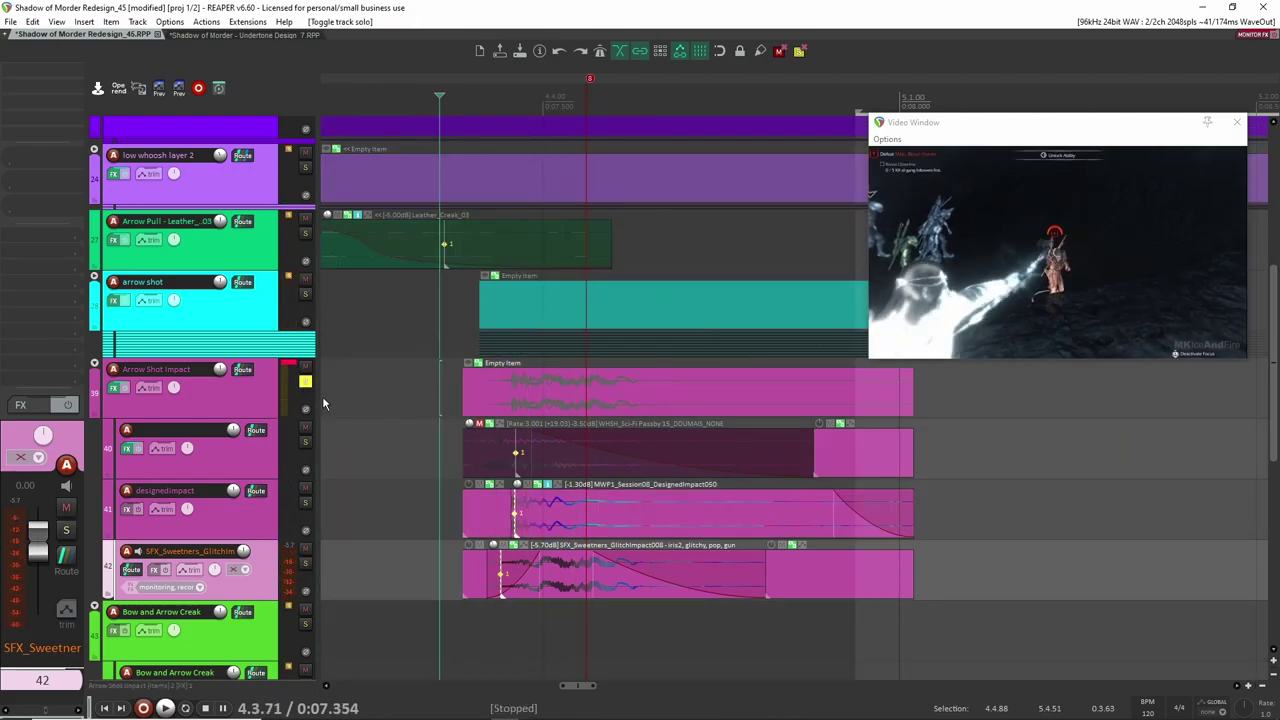
scroll(325, 420, "up", 4)
left_click(307, 541)
scroll(405, 530, "down", 2)
scroll(377, 438, "down", 5)
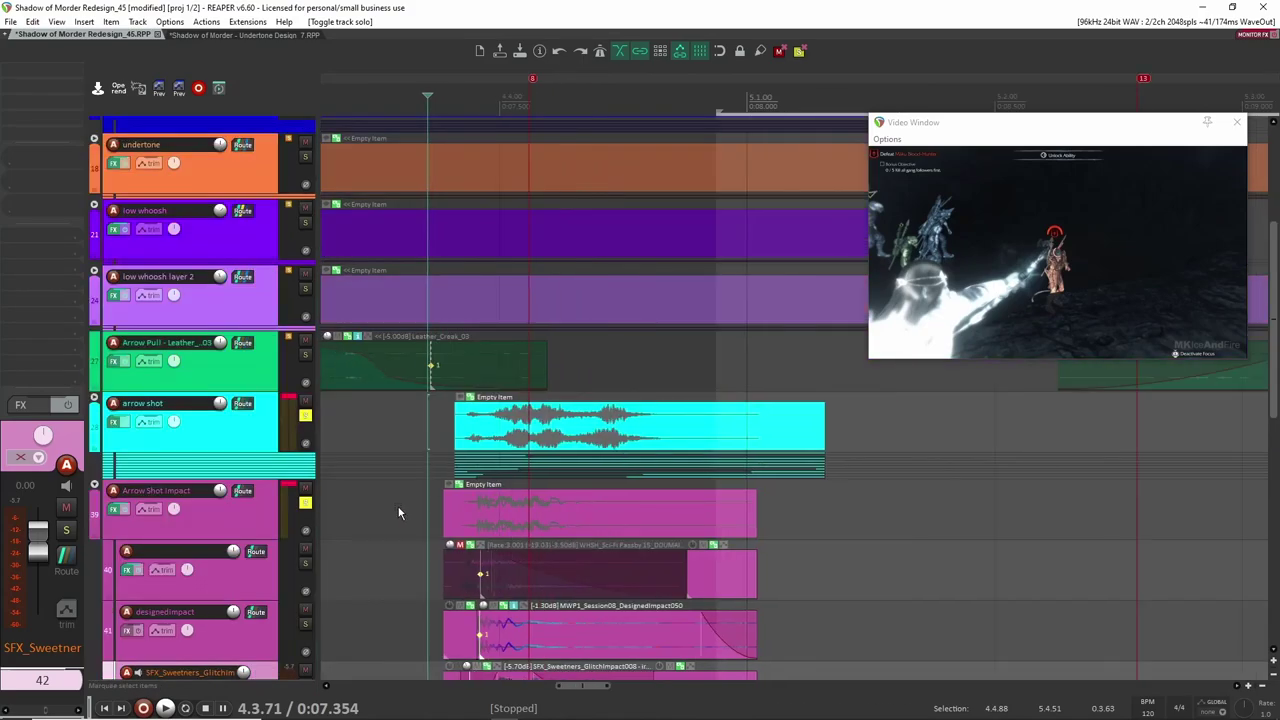
key("space")
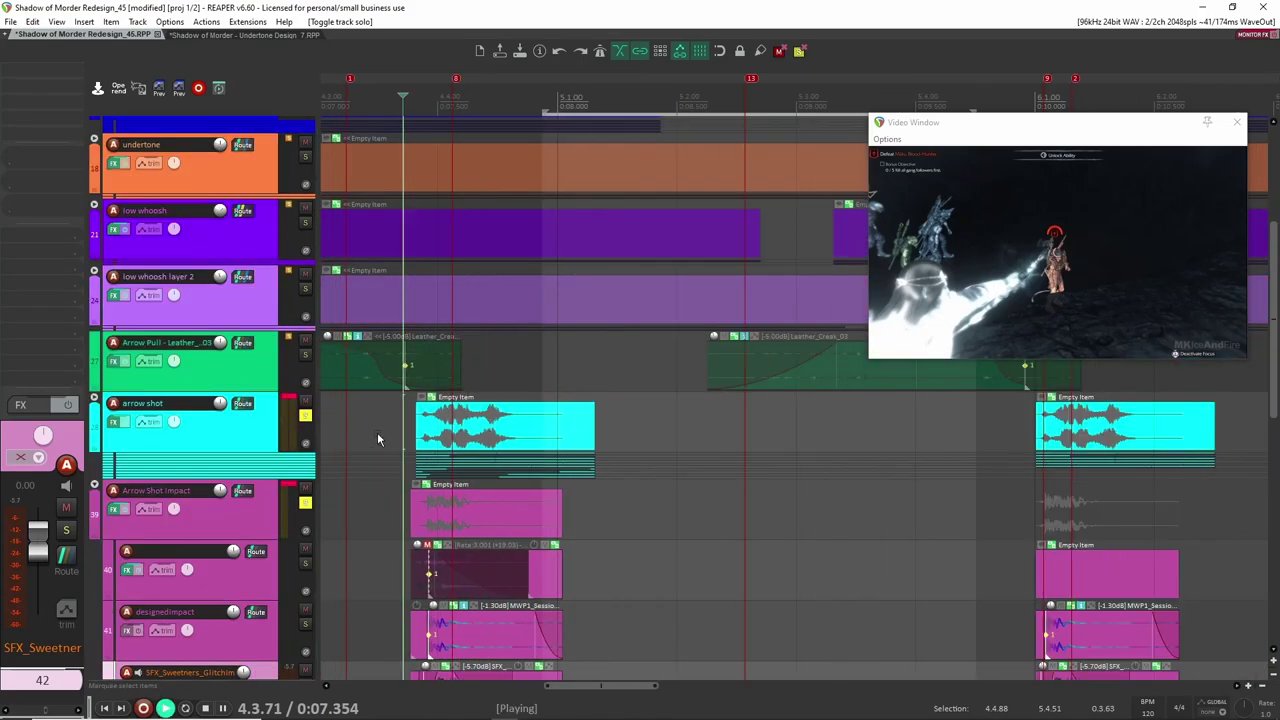
key("space")
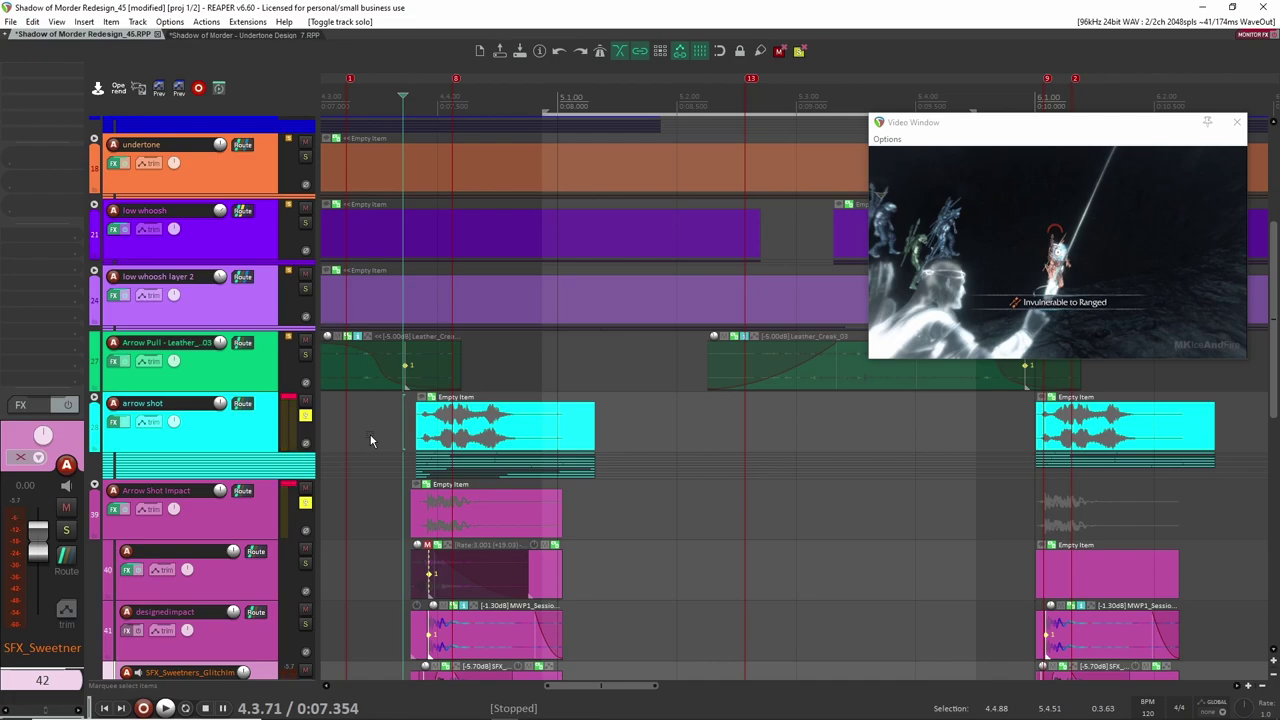
Step: Compare the soloed arrow shot without and with the Arrow Shot Impact folder by playing both versions
left_click(305, 503)
key("space")
key("space")
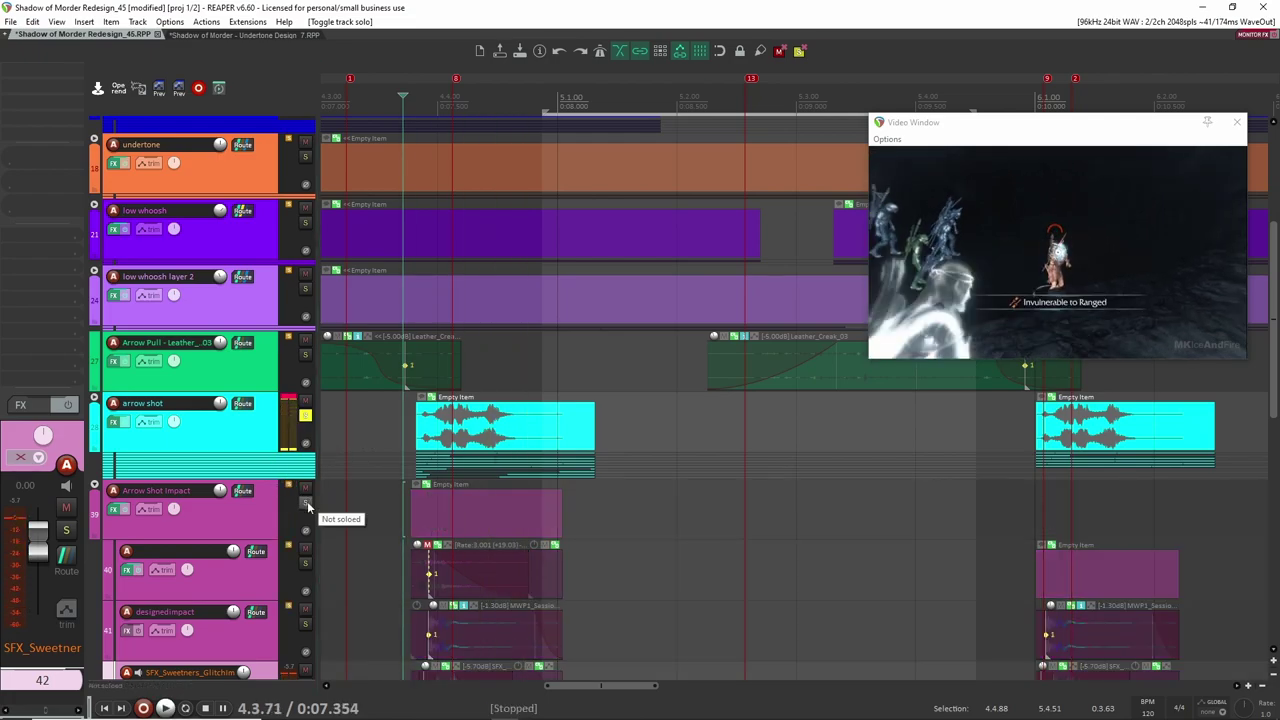
left_click(306, 504)
key("space")
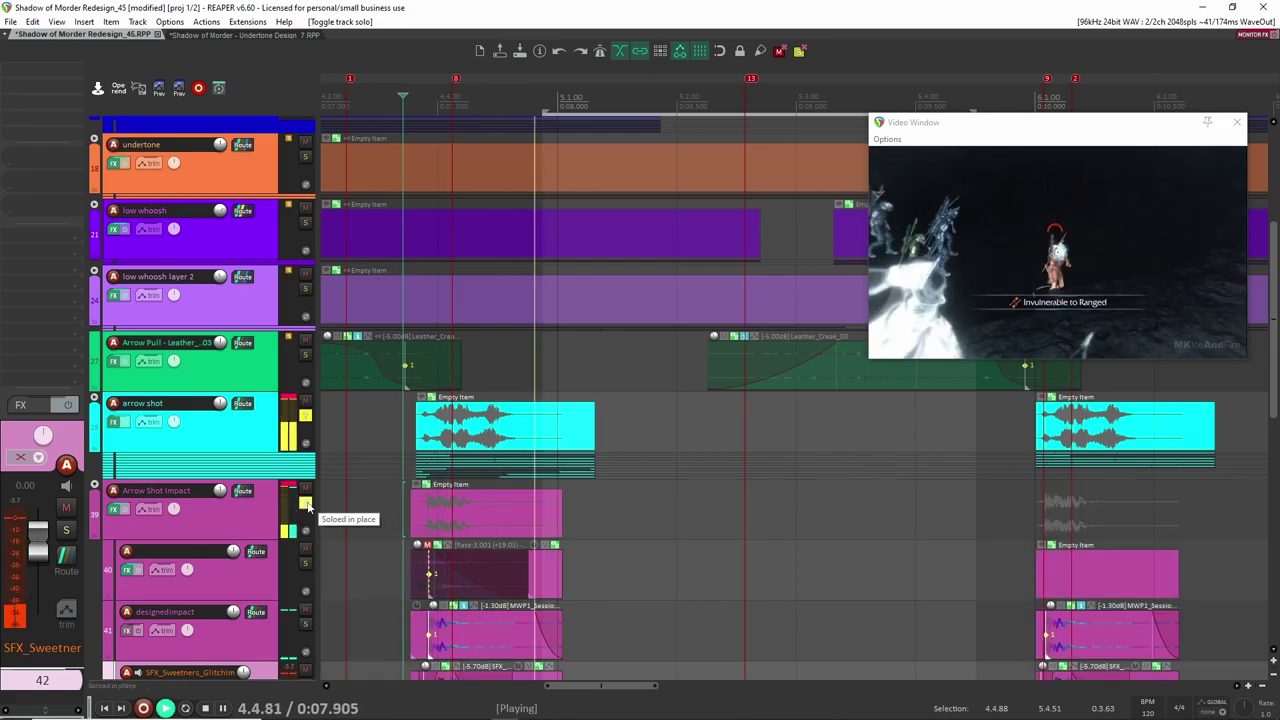
key("space")
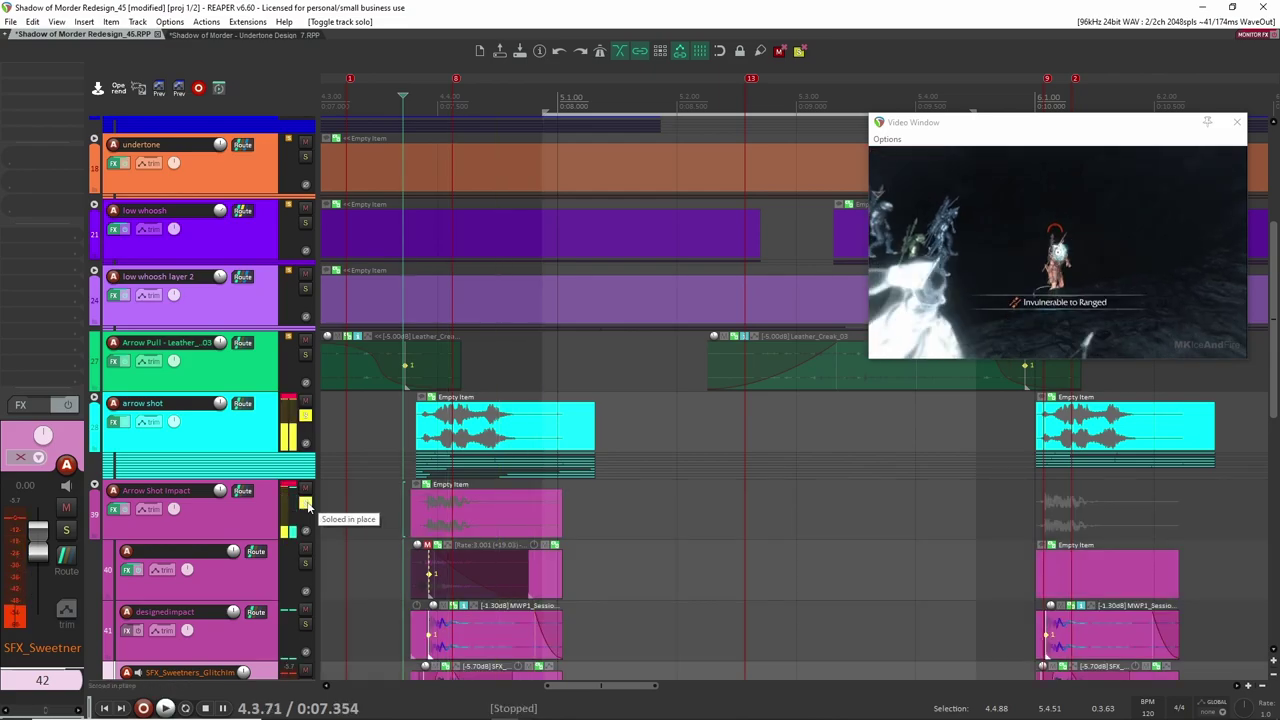
Step: Unsolo the Arrow Shot Impact and arrow shot folders, and collapse the impact folder to its most compact view
left_click(306, 503)
left_click(305, 416)
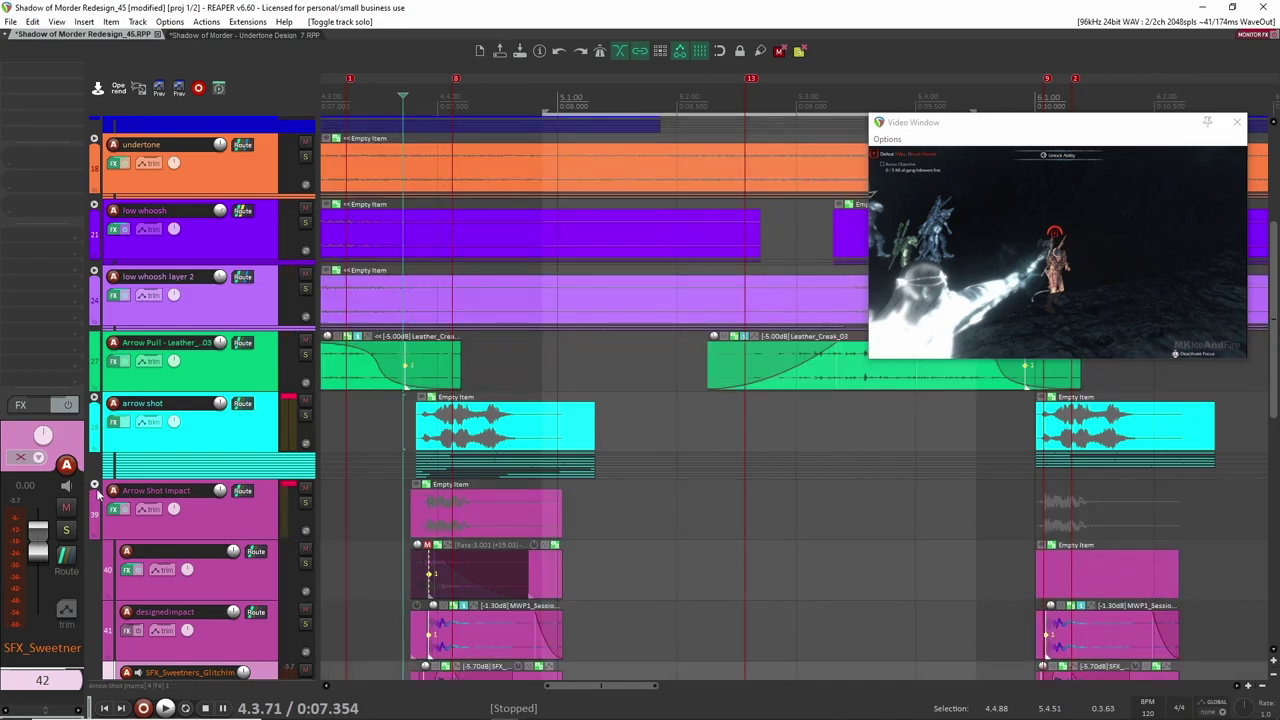
left_click(95, 485)
left_click(95, 485)
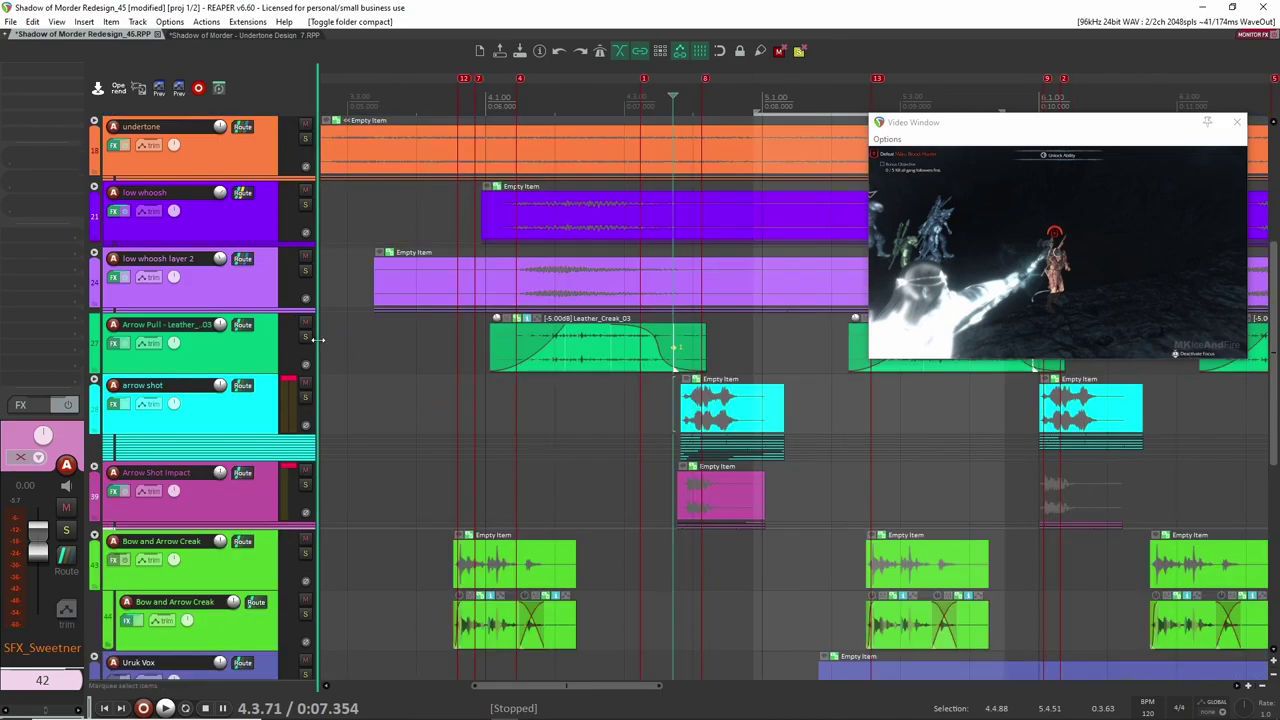
Step: Solo the tracks from Arrow Pull through Bow and Arrow Creak, and play them together from just before the first bow creak
left_click(255, 358)
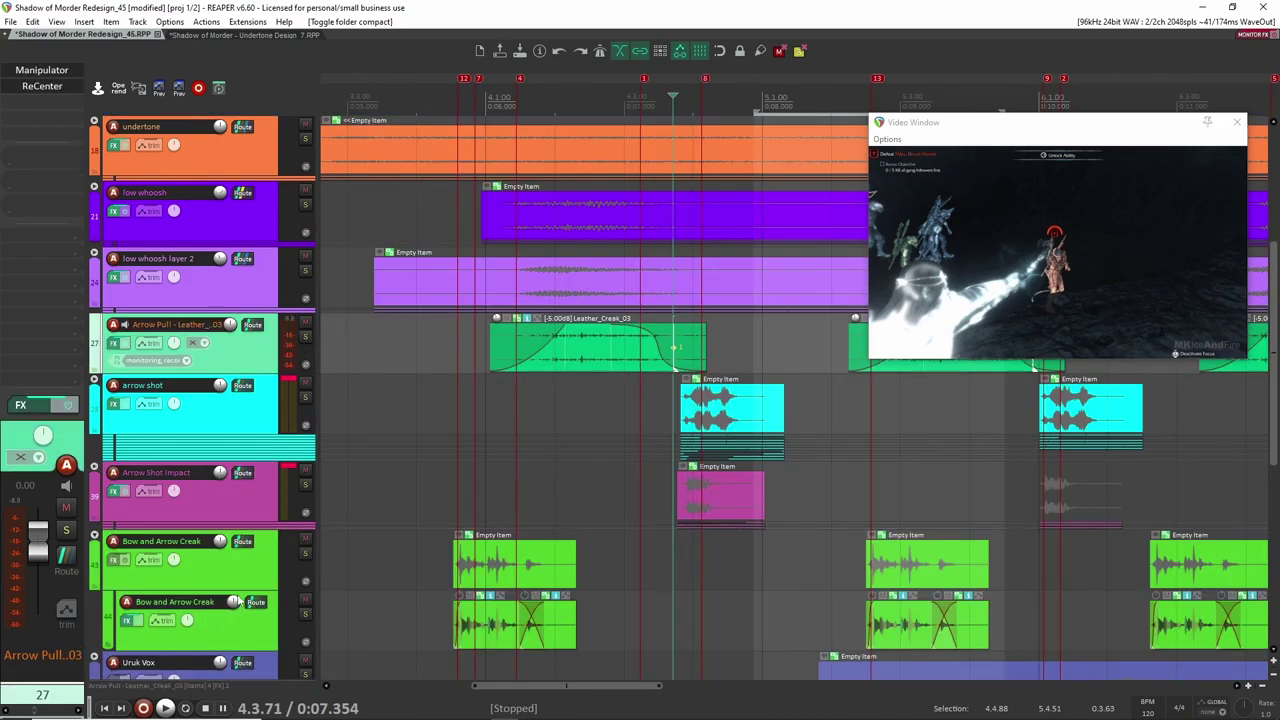
left_click(265, 572, "shift")
left_click(306, 556)
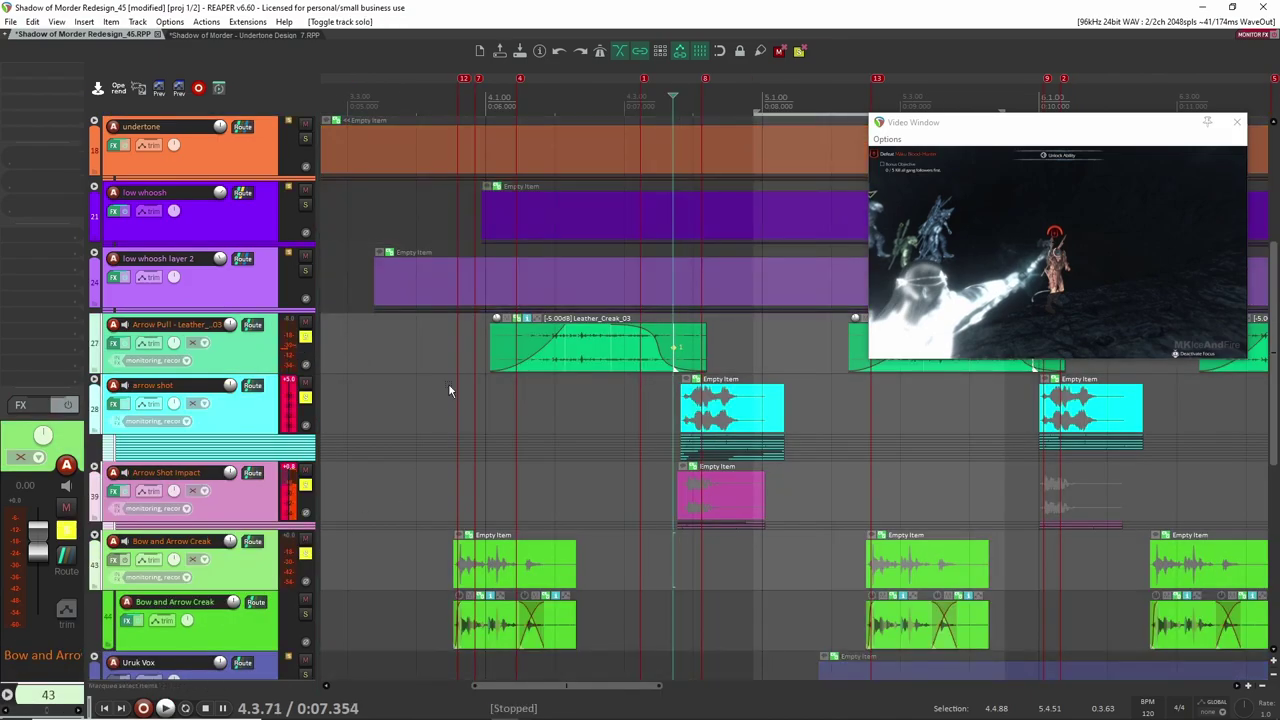
left_click(459, 411)
left_click(426, 414)
key("space")
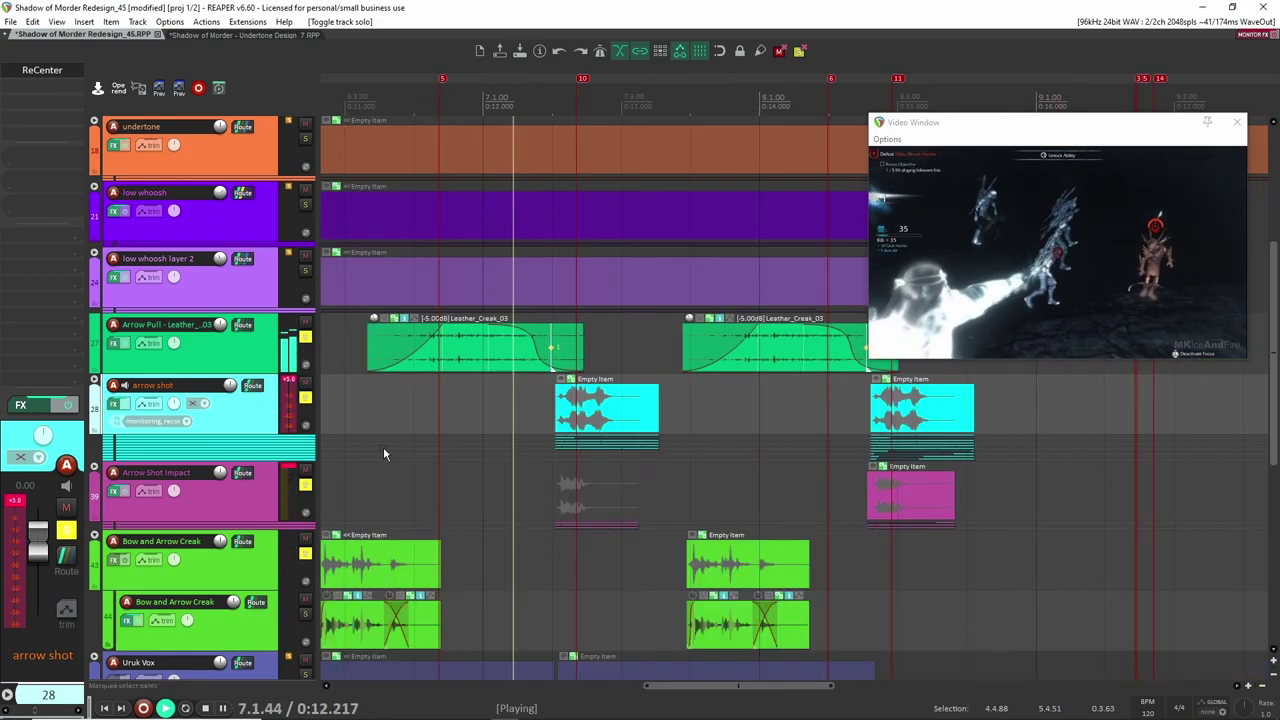
key("space")
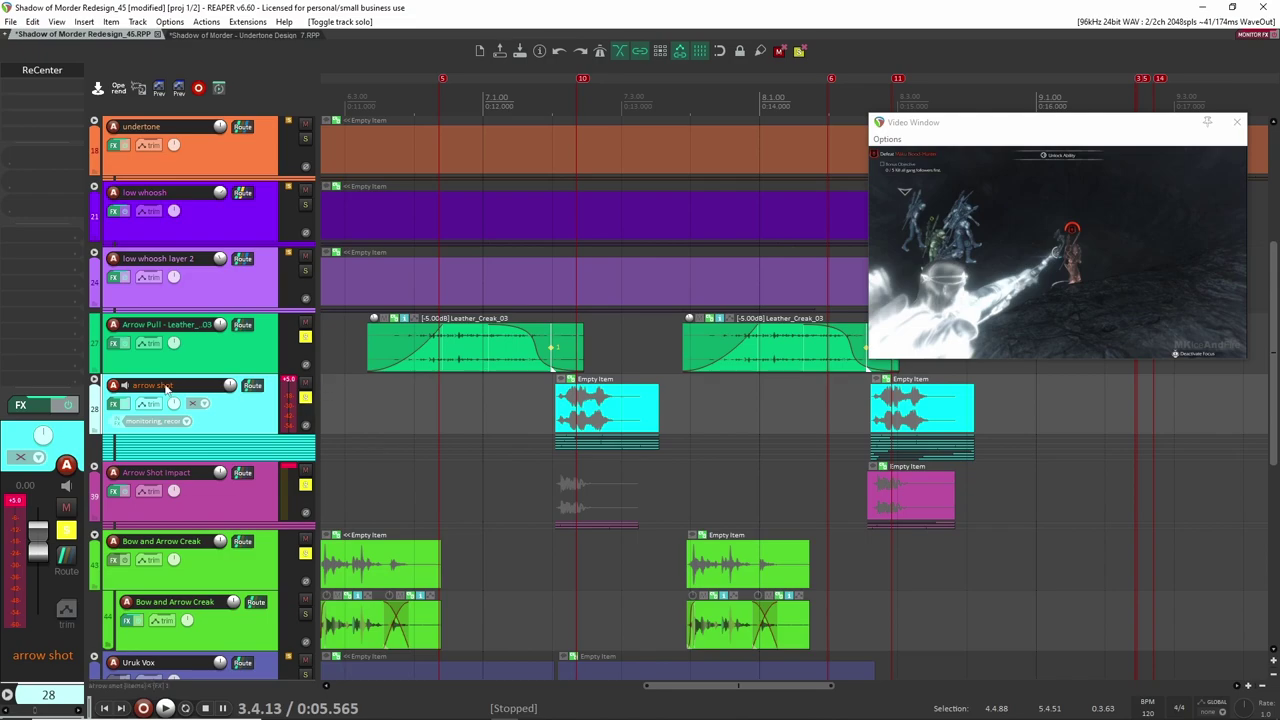
Step: Expand the arrow shot folder, show the Variator script window with the clips of its layers selected, and close the script
left_click(95, 383)
scroll(434, 438, "down", 6)
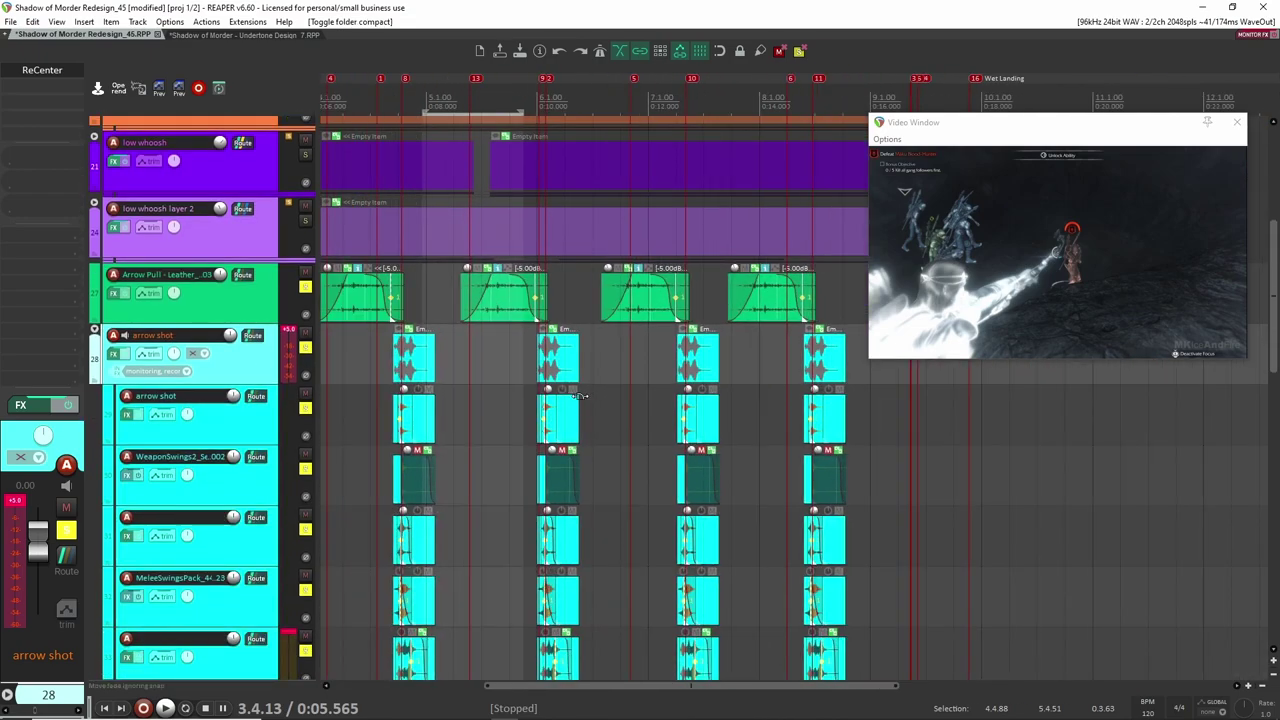
scroll(579, 396, "down", 3)
left_click_drag(543, 396, 618, 426)
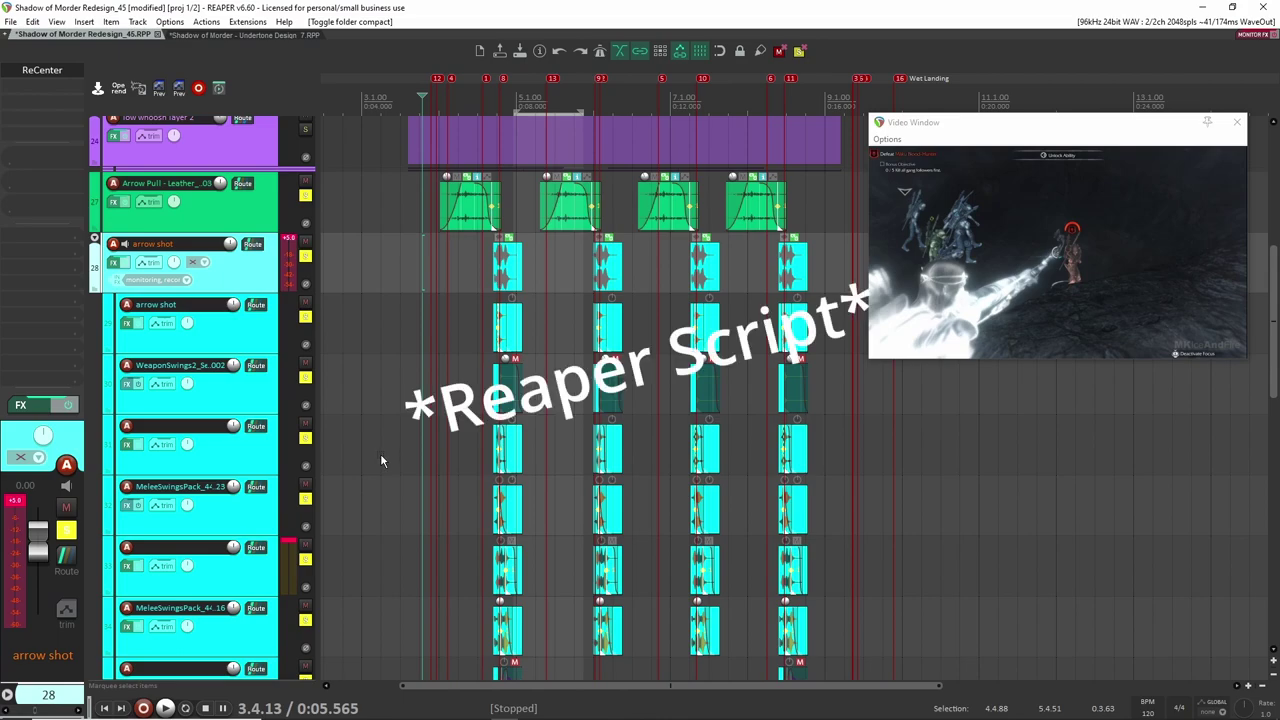
key("v")
left_click_drag(706, 114, 1071, 92)
left_click_drag(448, 268, 857, 648)
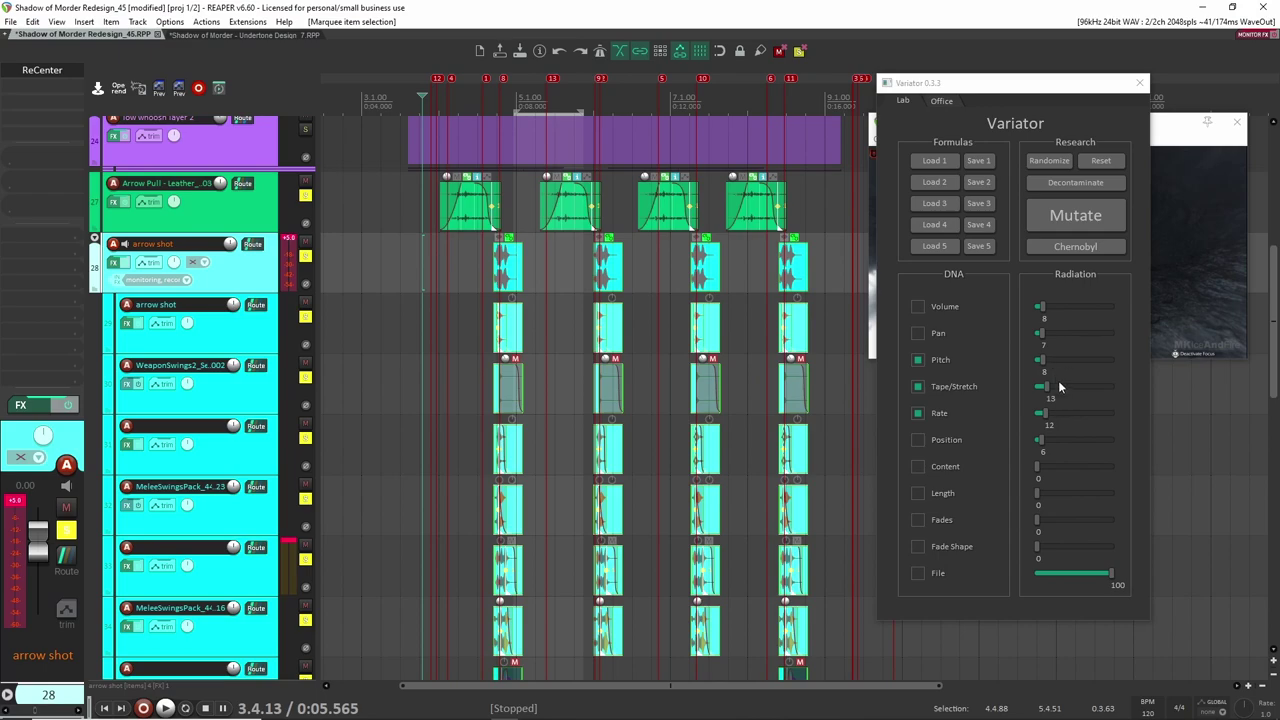
left_click(1139, 84)
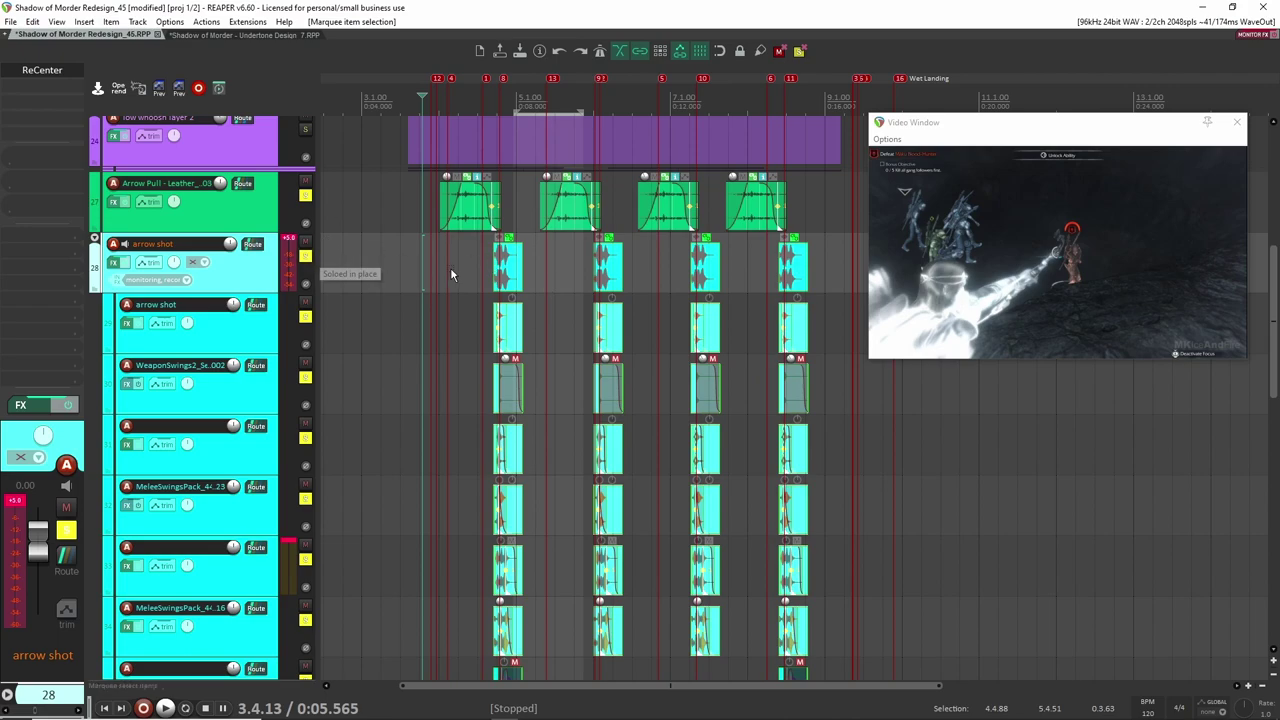
Step: Look over the selected clips on all arrow shot layers, and collapse the arrow shot folder
scroll(450, 280, "down", 10)
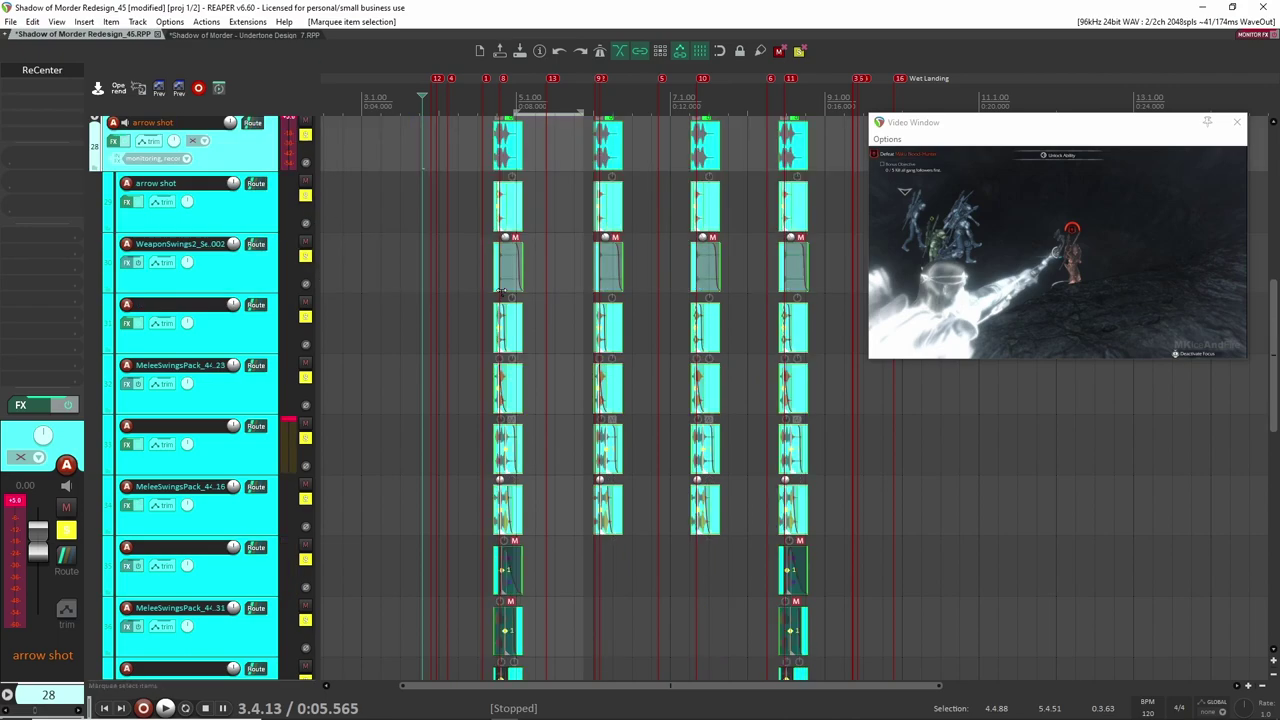
scroll(505, 300, "up", 10)
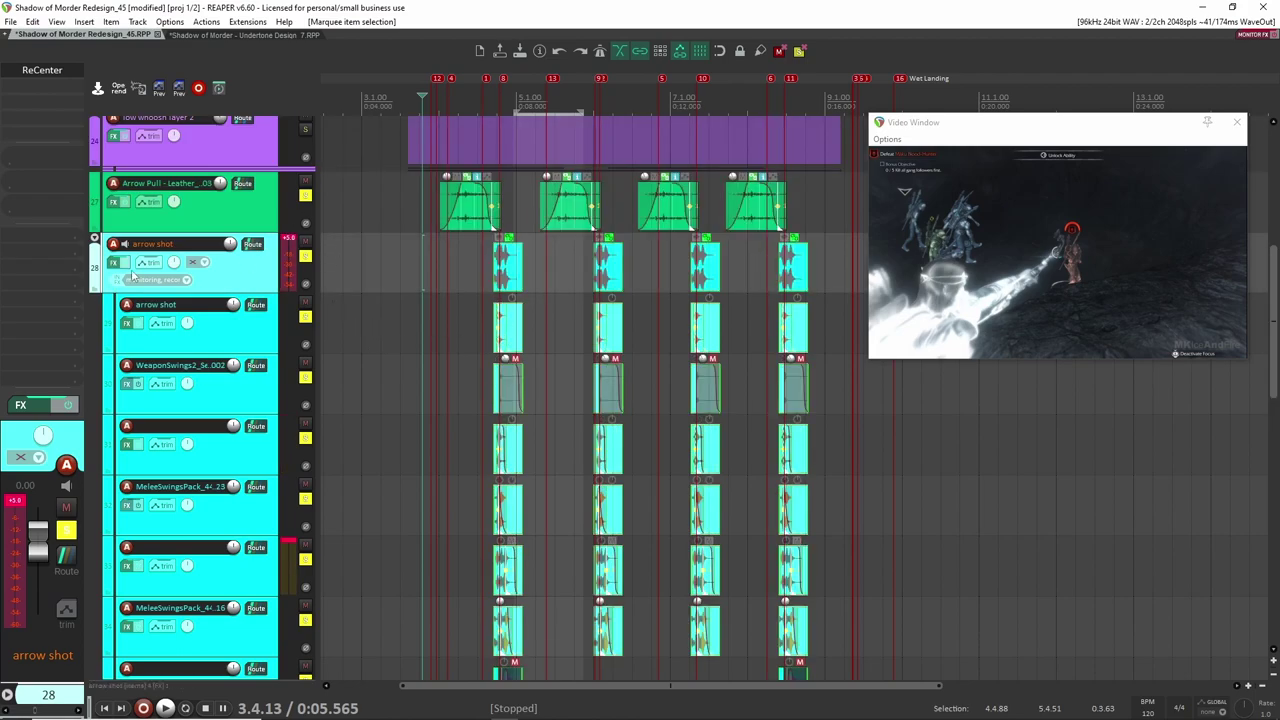
left_click(95, 238)
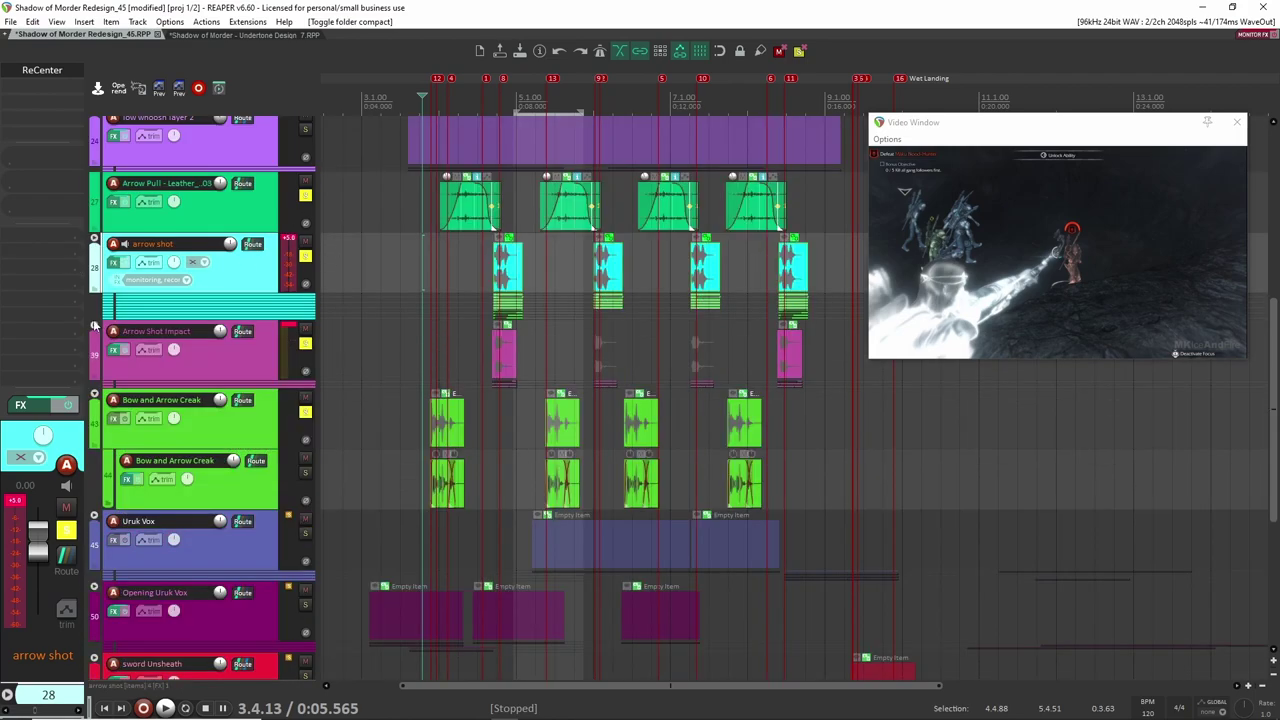
Step: Unsolo the tracks from Arrow Pull through Bow and Arrow Creak, and play the full mix from 3.4.13
key("Up")
left_click(270, 430, "shift")
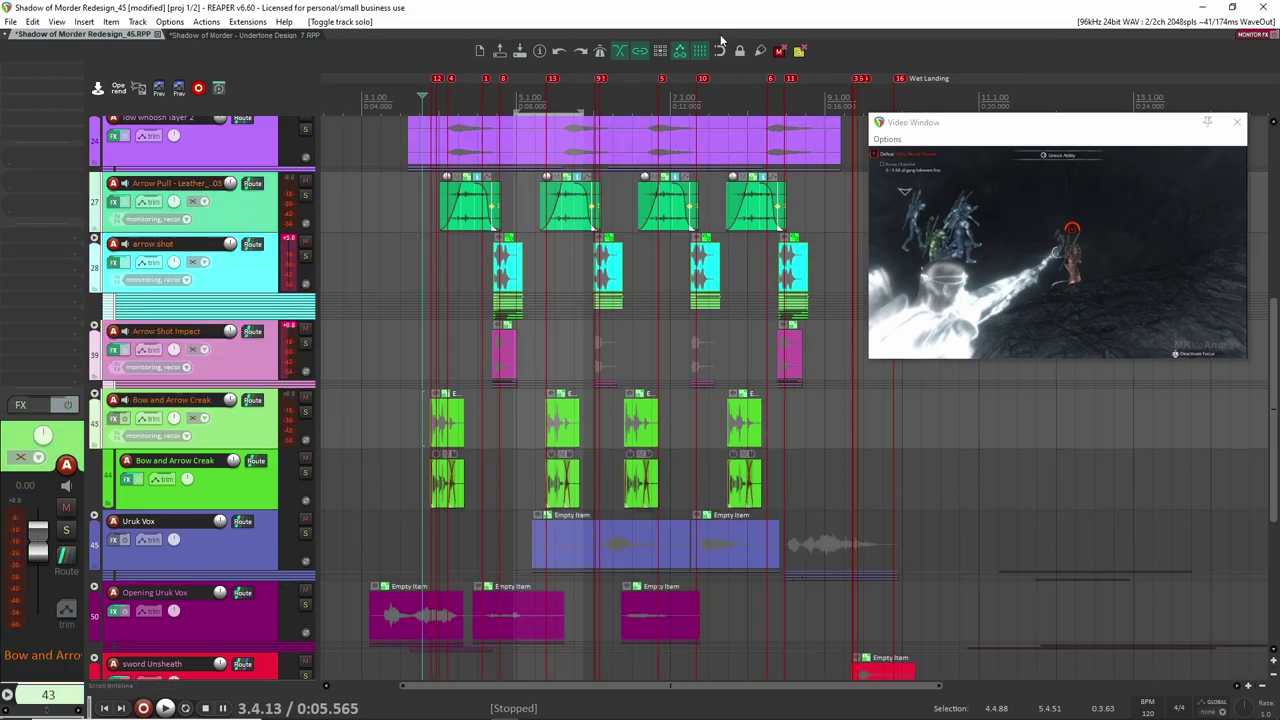
key("space")
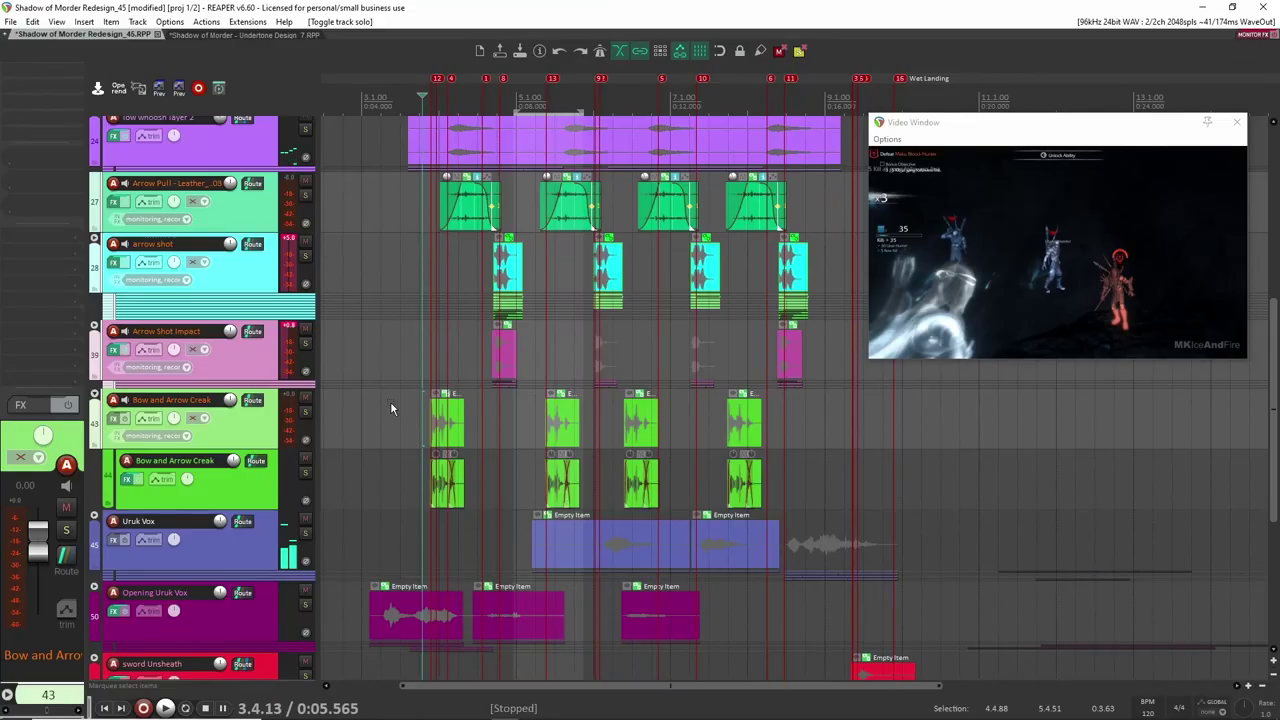
Step: Expand the arrow ready folder, solo the arrow ready track, and play it from 4.2.00
key("space")
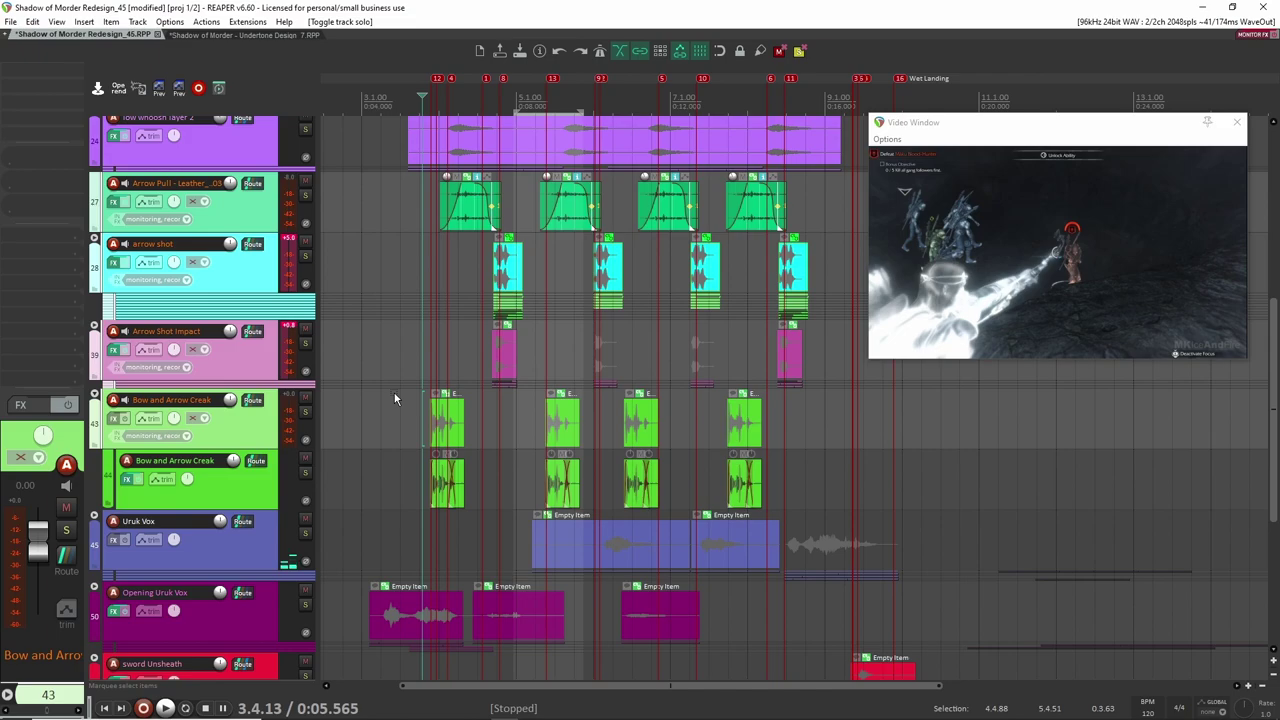
scroll(394, 398, "up", 4)
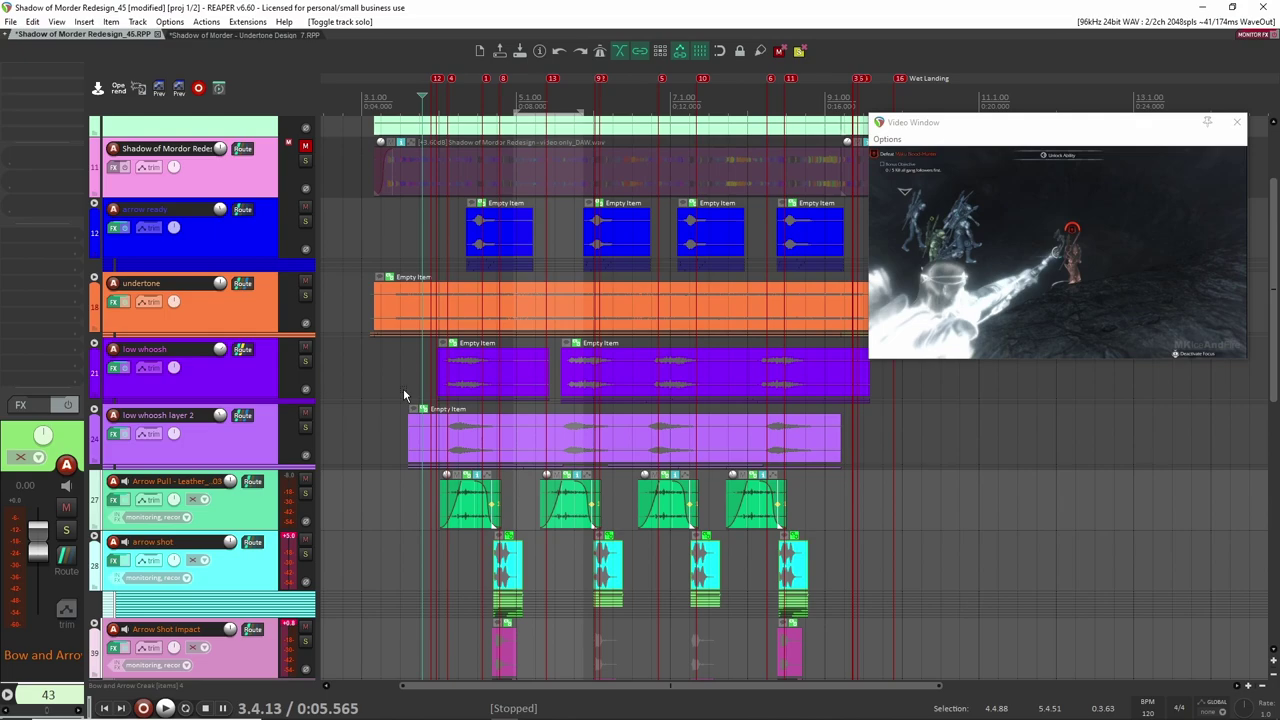
left_click(94, 231)
scroll(363, 250, "up", 2)
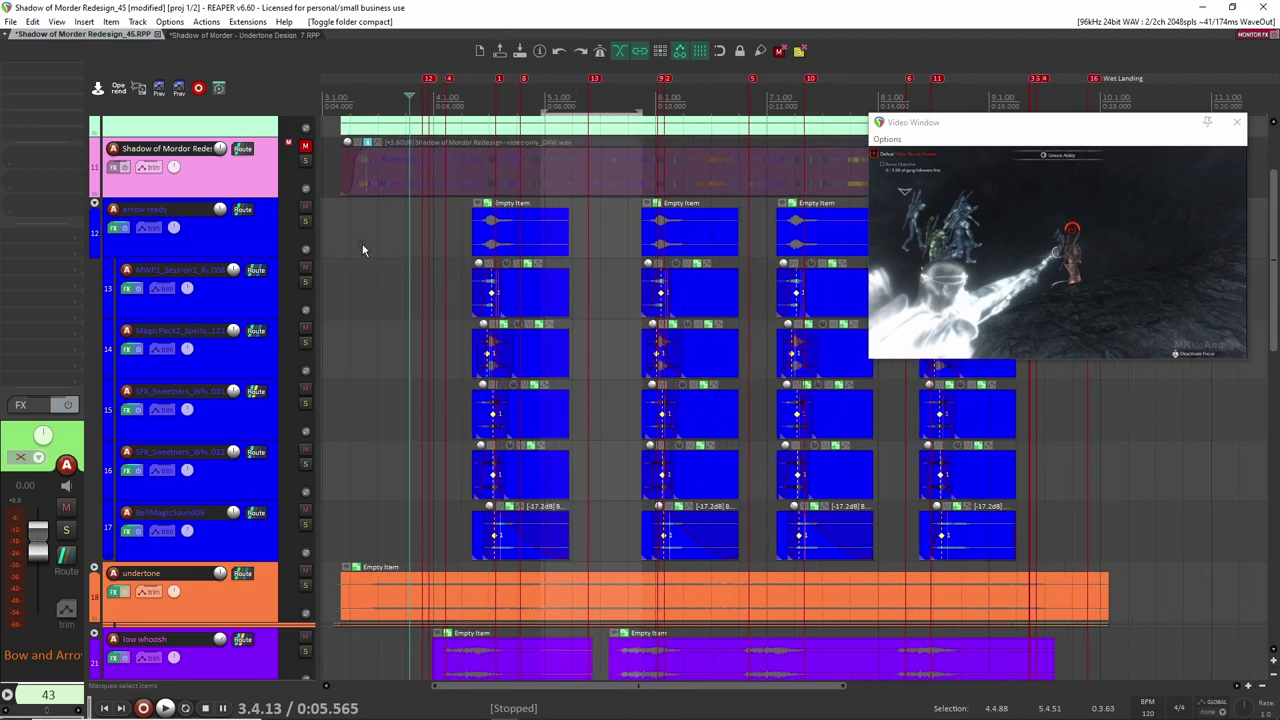
scroll(340, 235, "up", 2)
left_click(577, 240)
key("space")
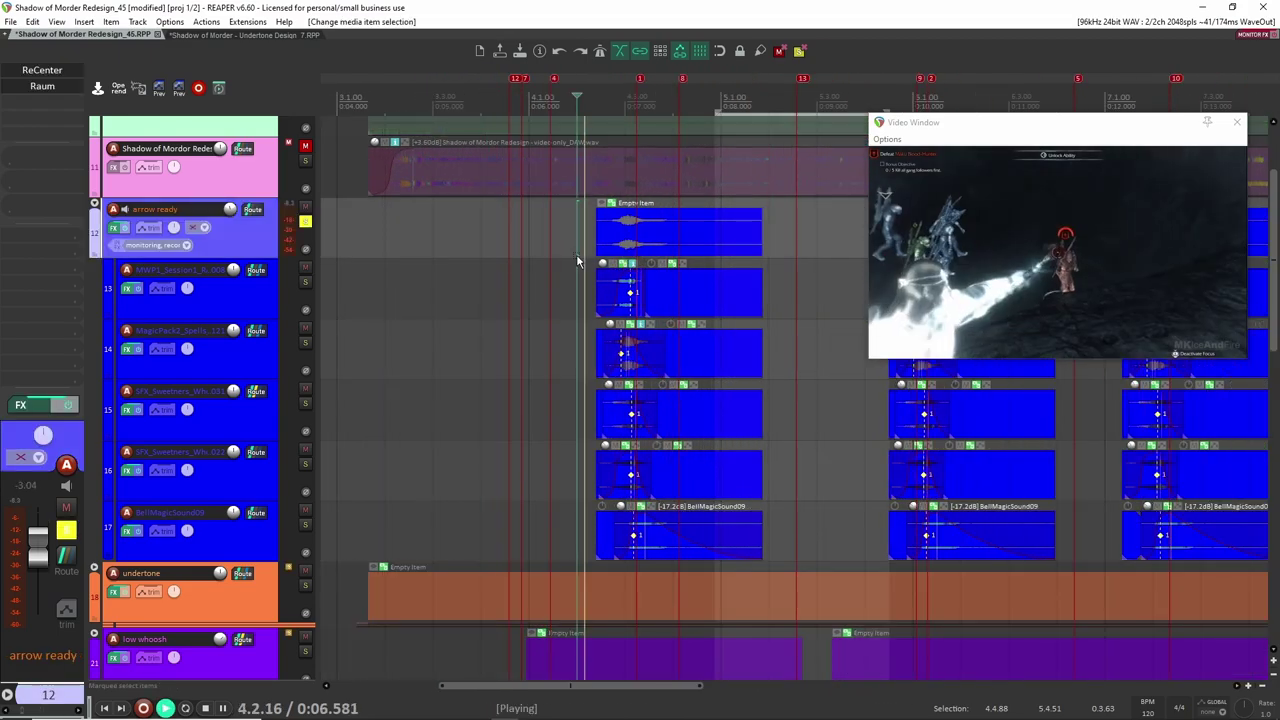
key("space")
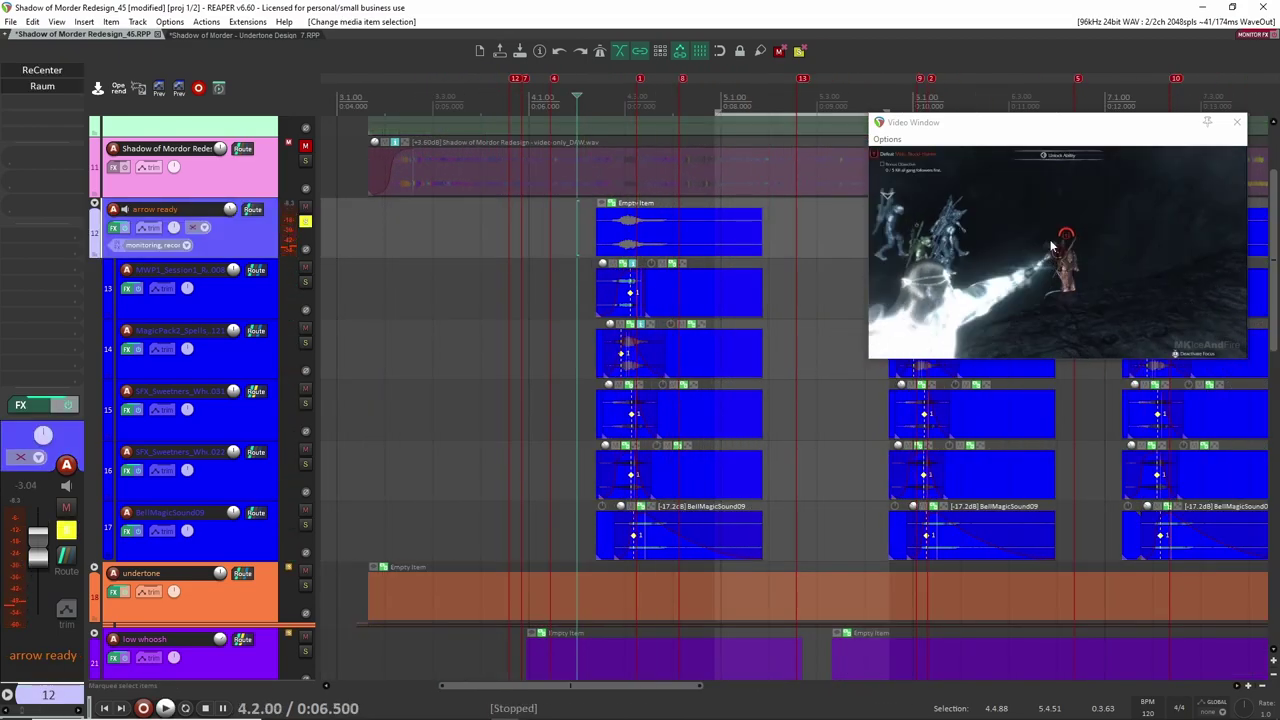
Step: Check the video preview, and play the soloed arrow ready sound from 4.2.31, just before its first clip
double_click(1100, 200)
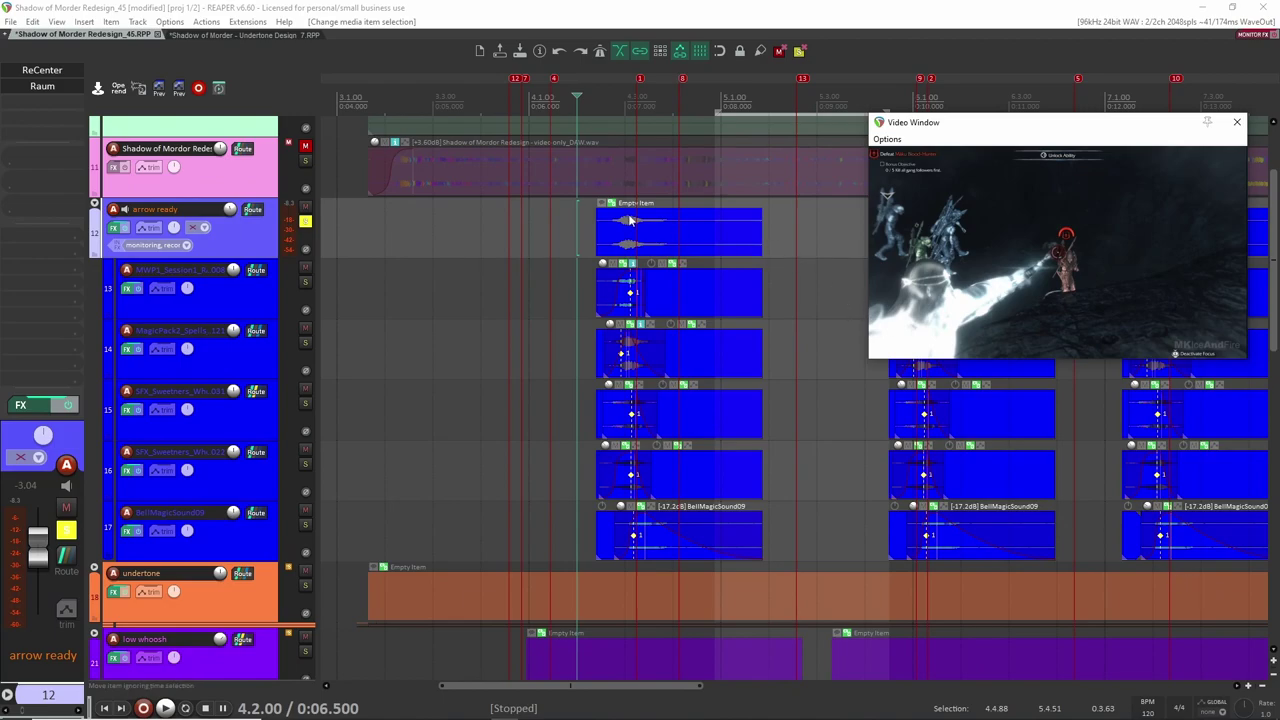
left_click(591, 236)
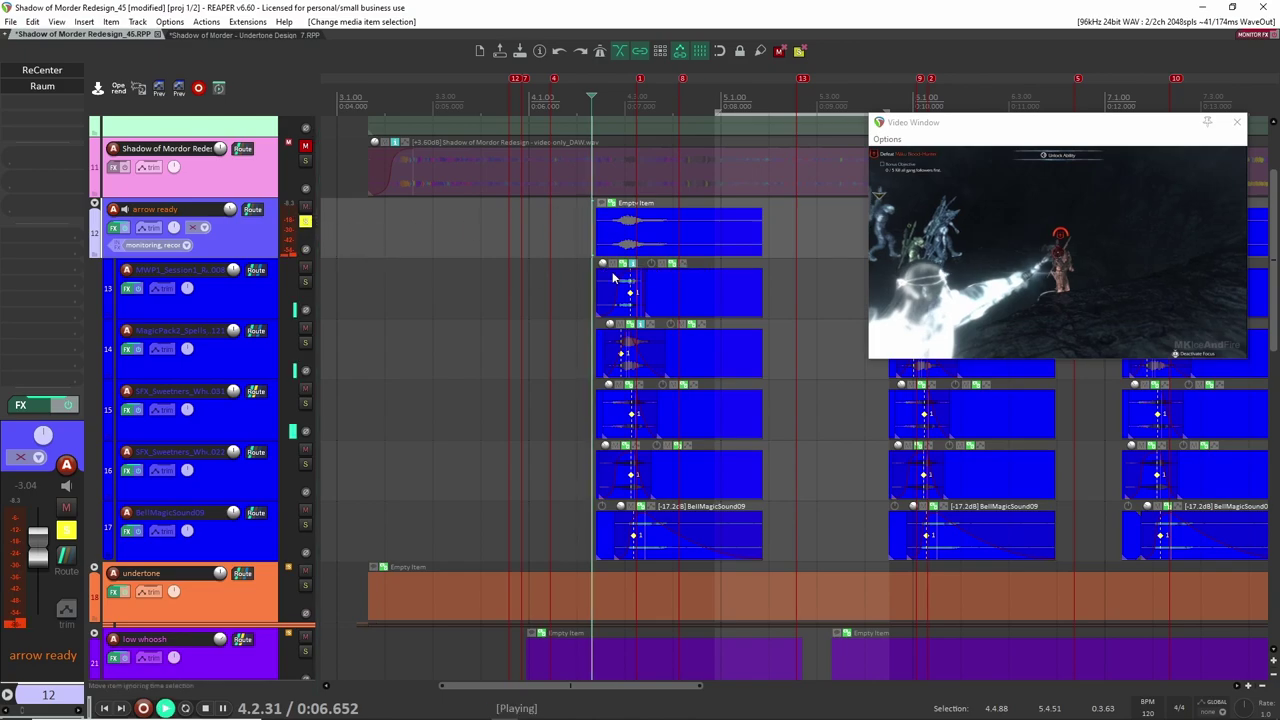
key("space")
key("space")
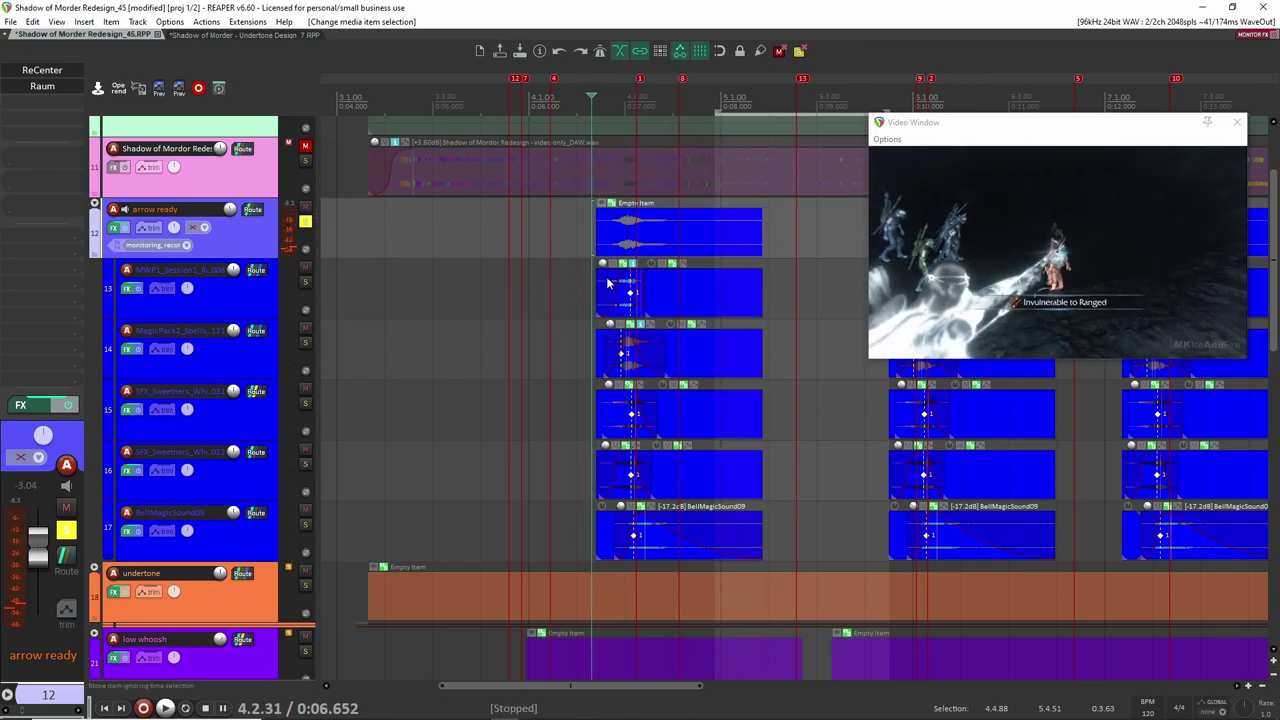
Step: Switch the solo from the arrow ready folder to its MWP1_Session1_RAWMetalScrape008 layer, and play it
left_click(305, 221)
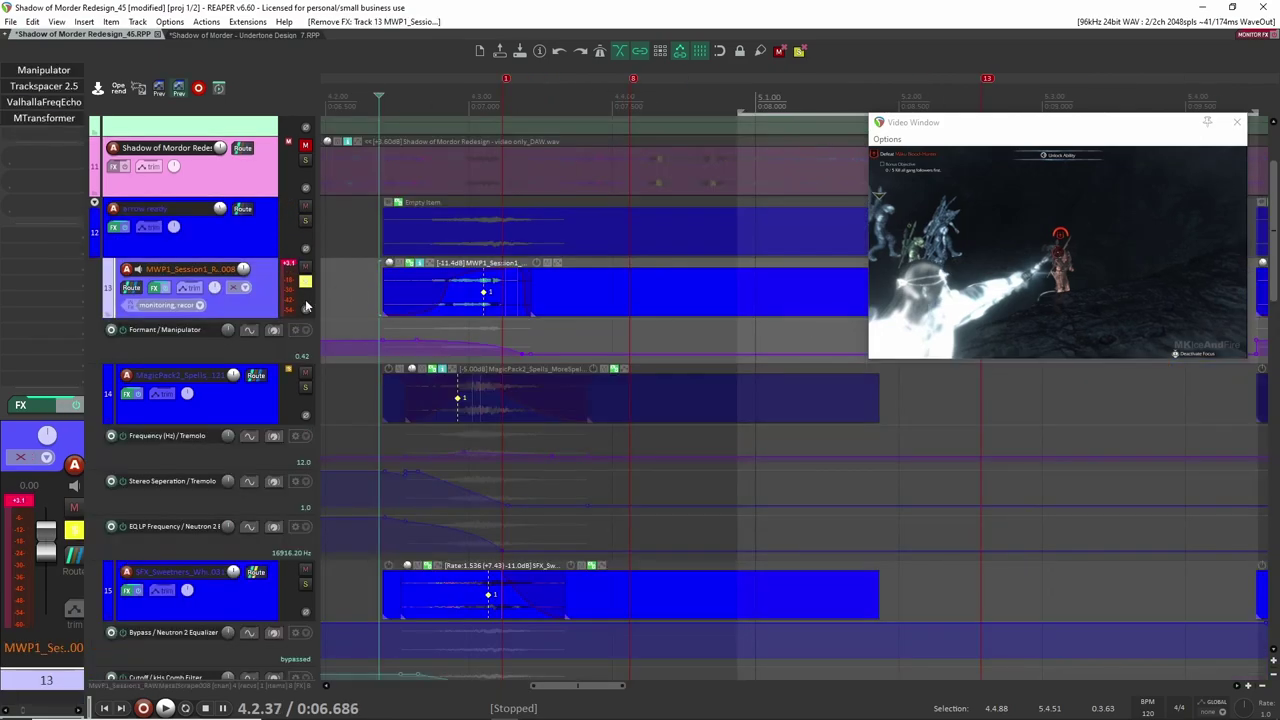
key("space")
key("space")
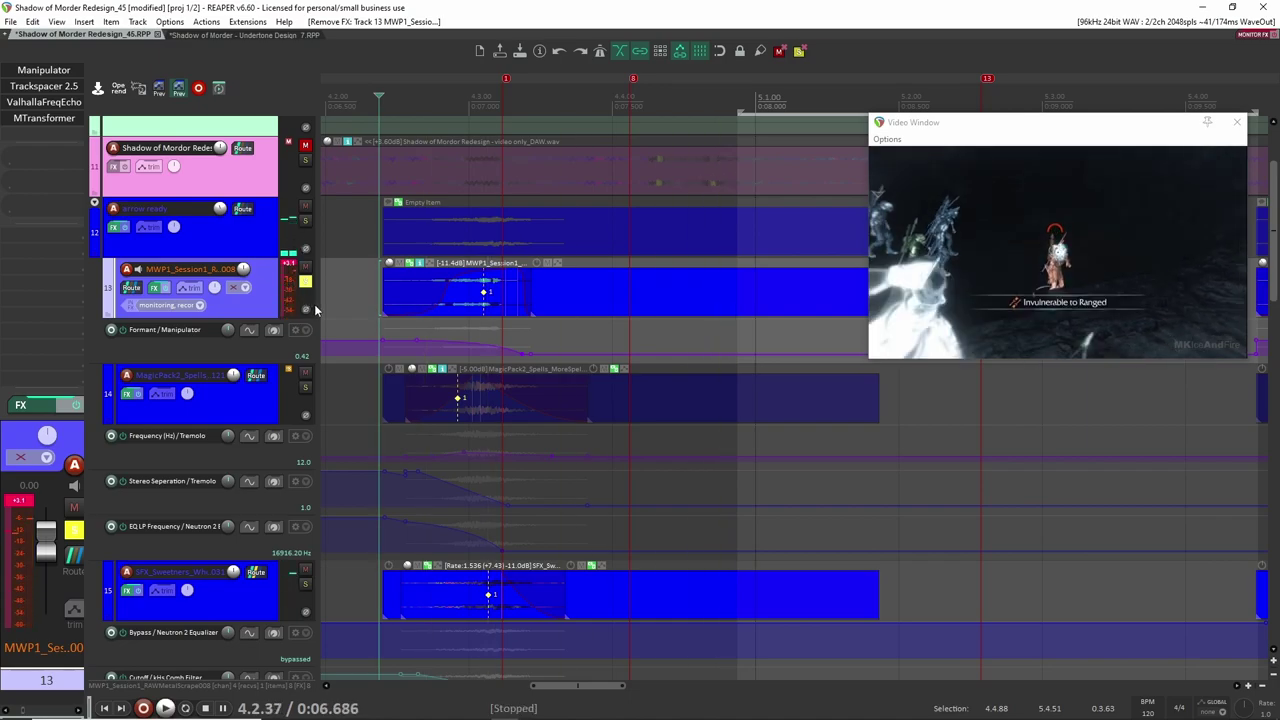
Step: Enlarge the effects list of the metal scrape layer to show its whole chain, and remove ADAPTIVERB from it
scroll(358, 304, "up", 4)
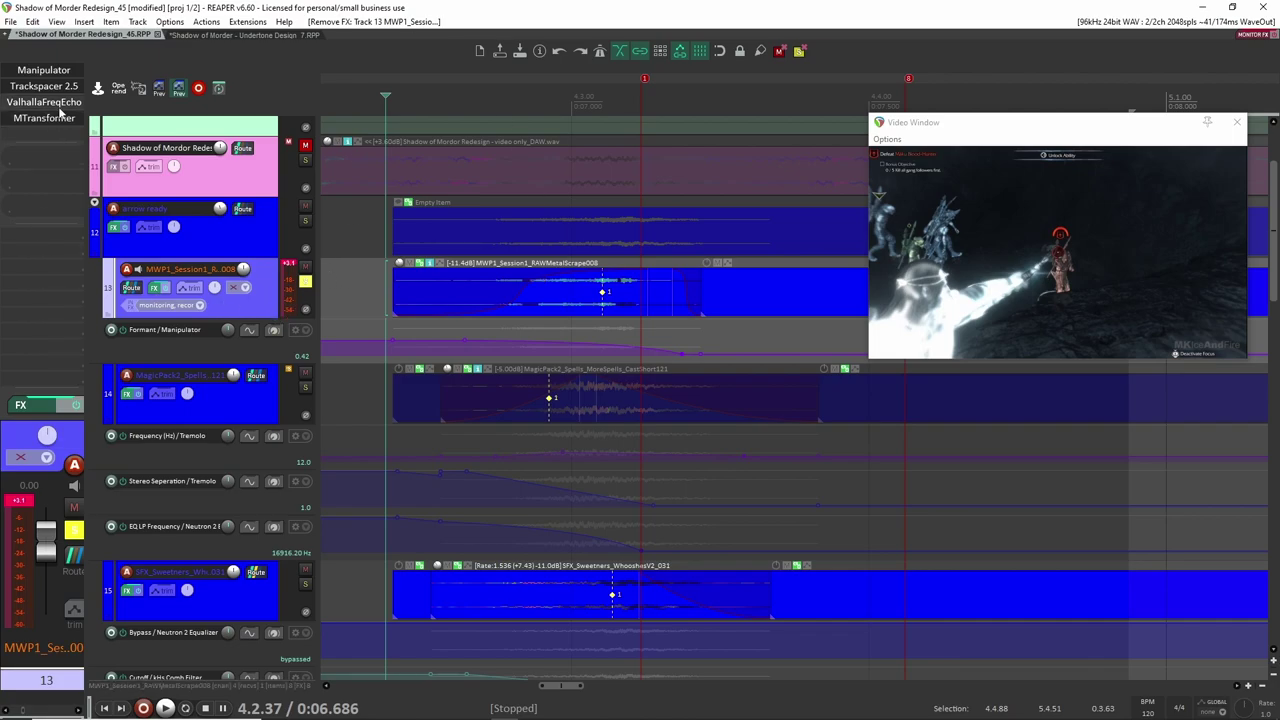
left_click_drag(60, 139, 60, 217)
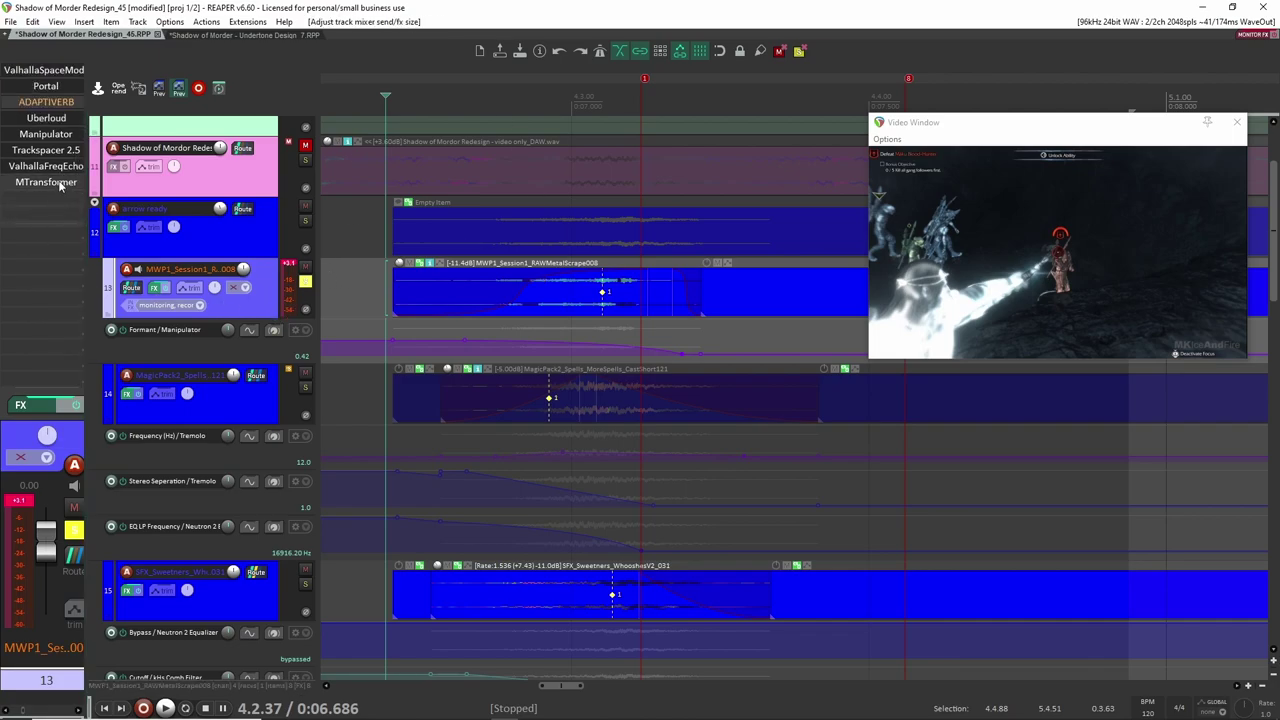
left_click(49, 107, "alt")
Step: Bypass all seven effects on the metal scrape layer, from MTransformer through ValhallaSpaceModulator, and play the layer
left_click(59, 168, "shift")
left_click(55, 153, "shift")
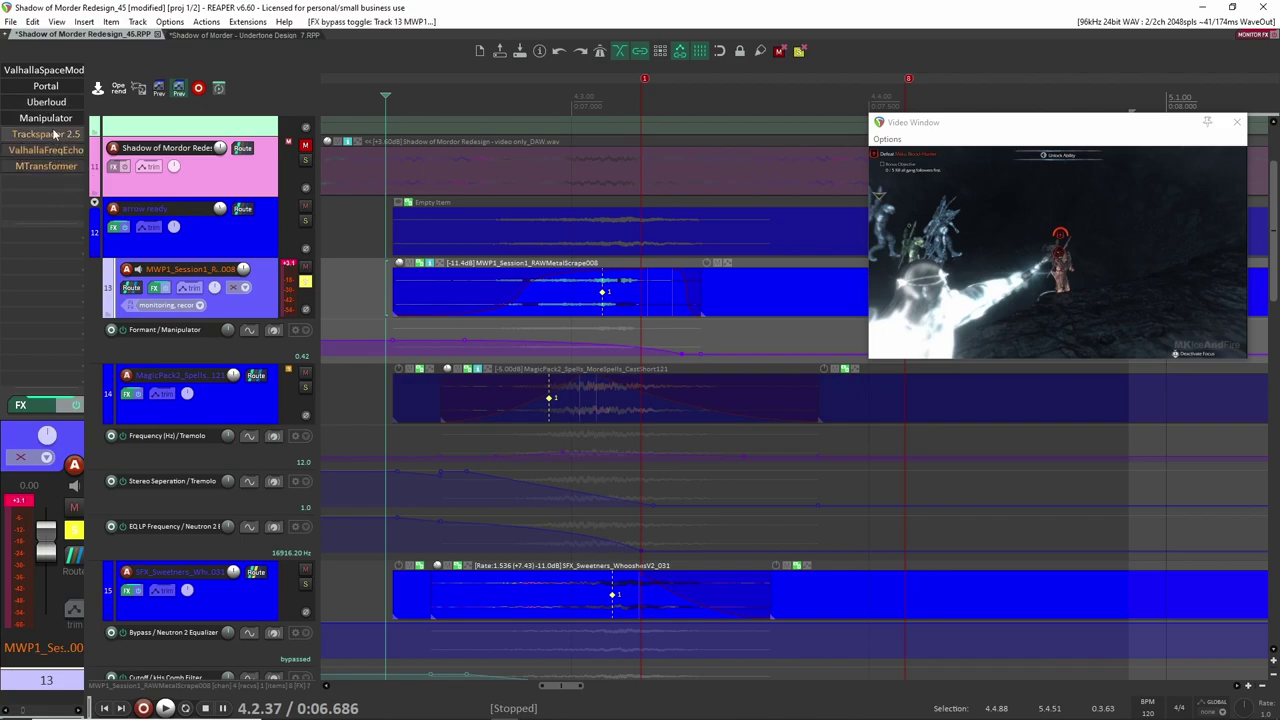
left_click(54, 134, "shift")
left_click(52, 119, "shift")
left_click(51, 103, "shift")
left_click(48, 87, "shift")
left_click(47, 72, "shift")
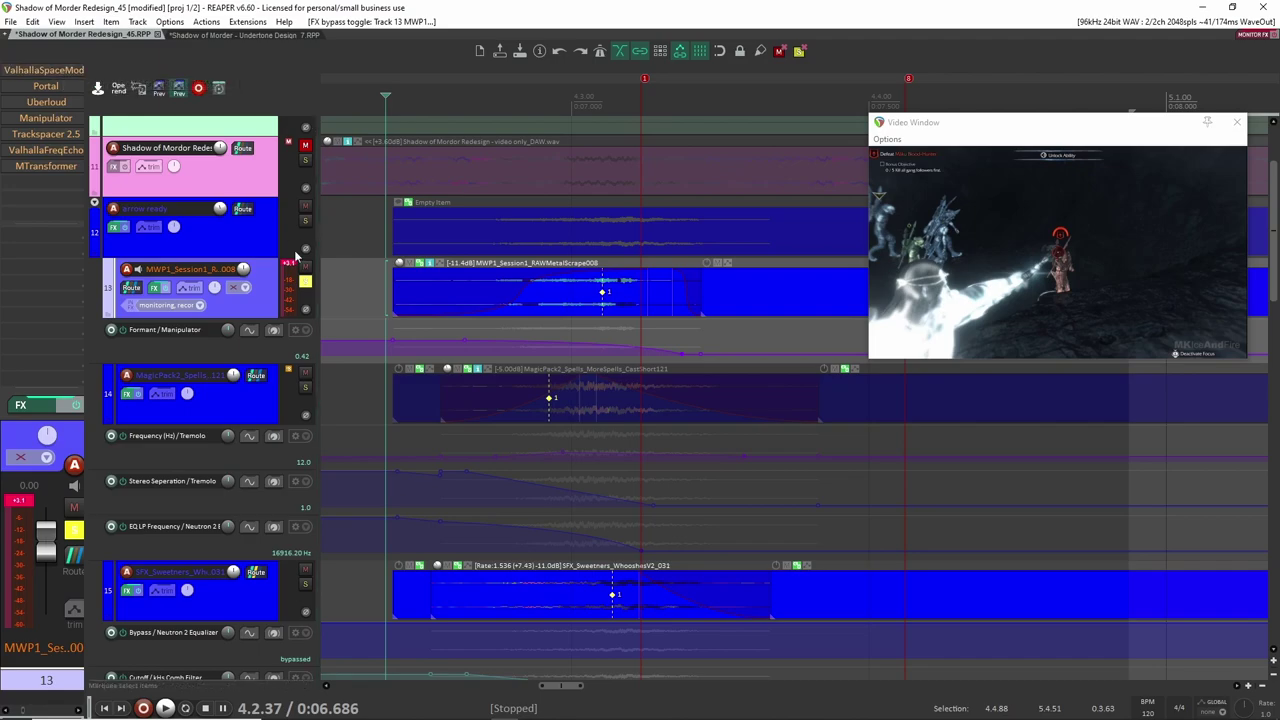
key("space")
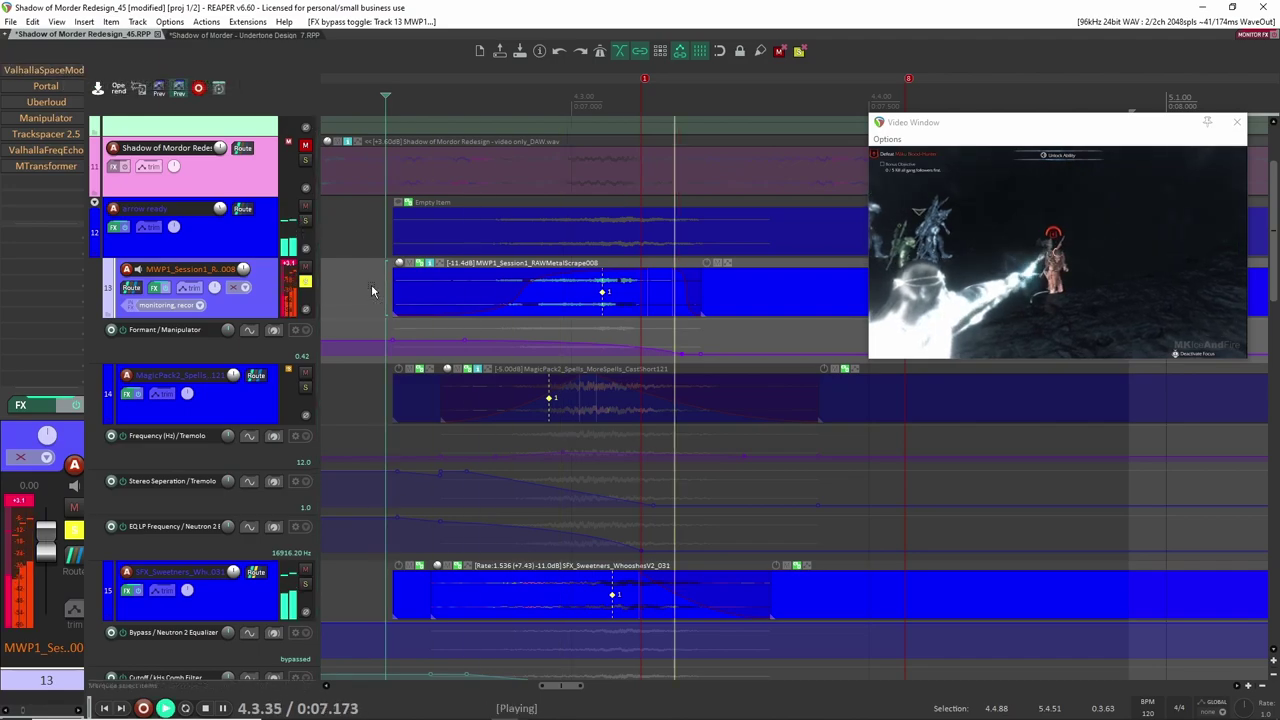
key("space")
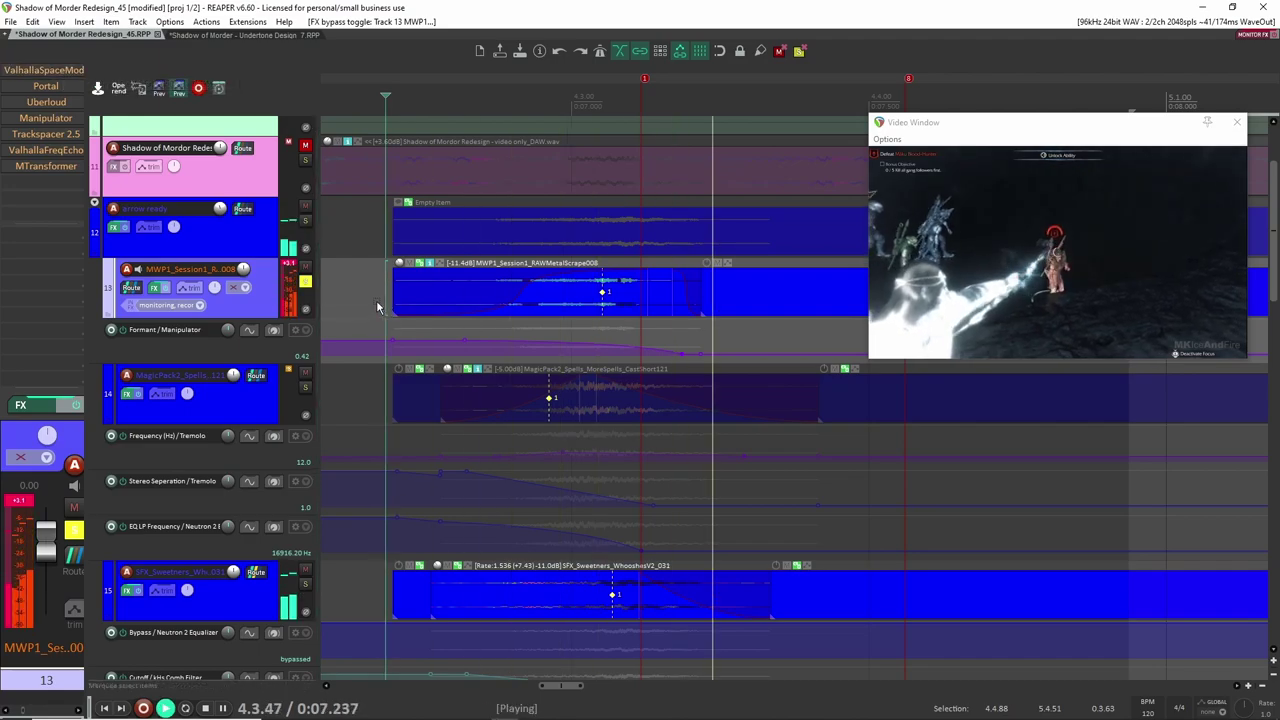
key("space")
Step: Bypass ReCenter and Raum on the arrow ready folder, and play the metal scrape layer fully dry
left_click(260, 243)
left_click(44, 86, "shift")
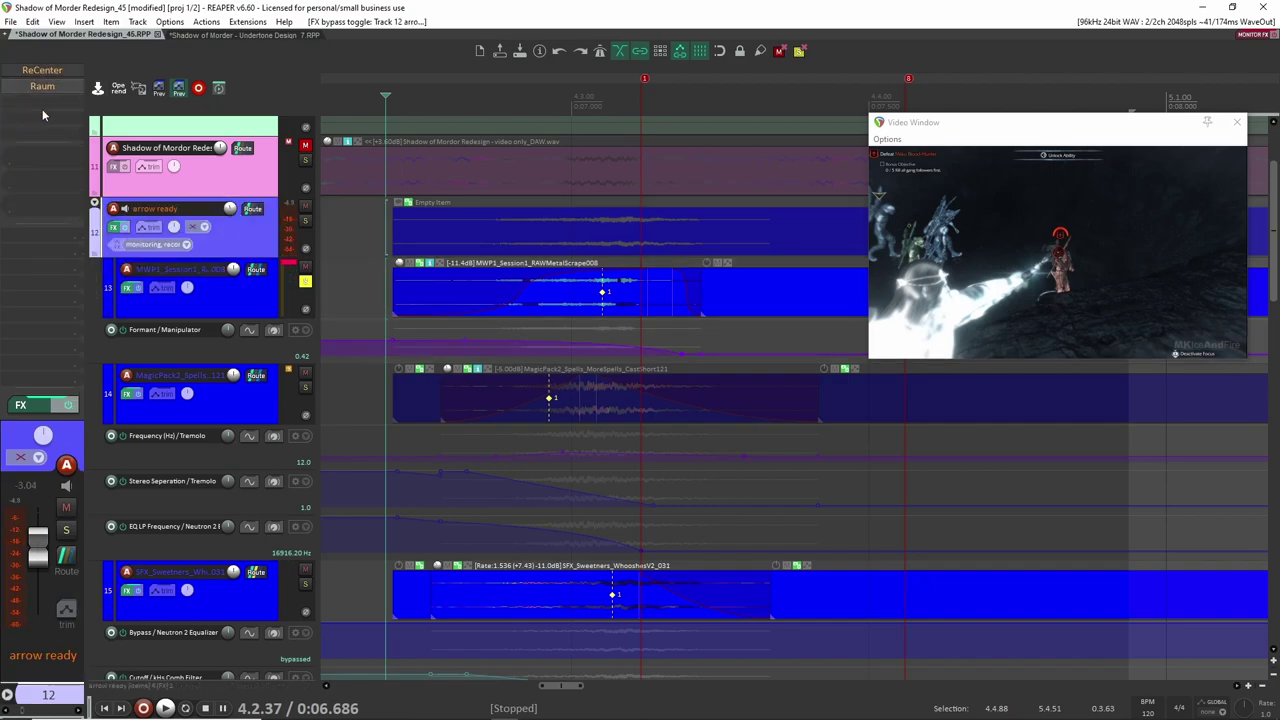
left_click(268, 298)
key("space")
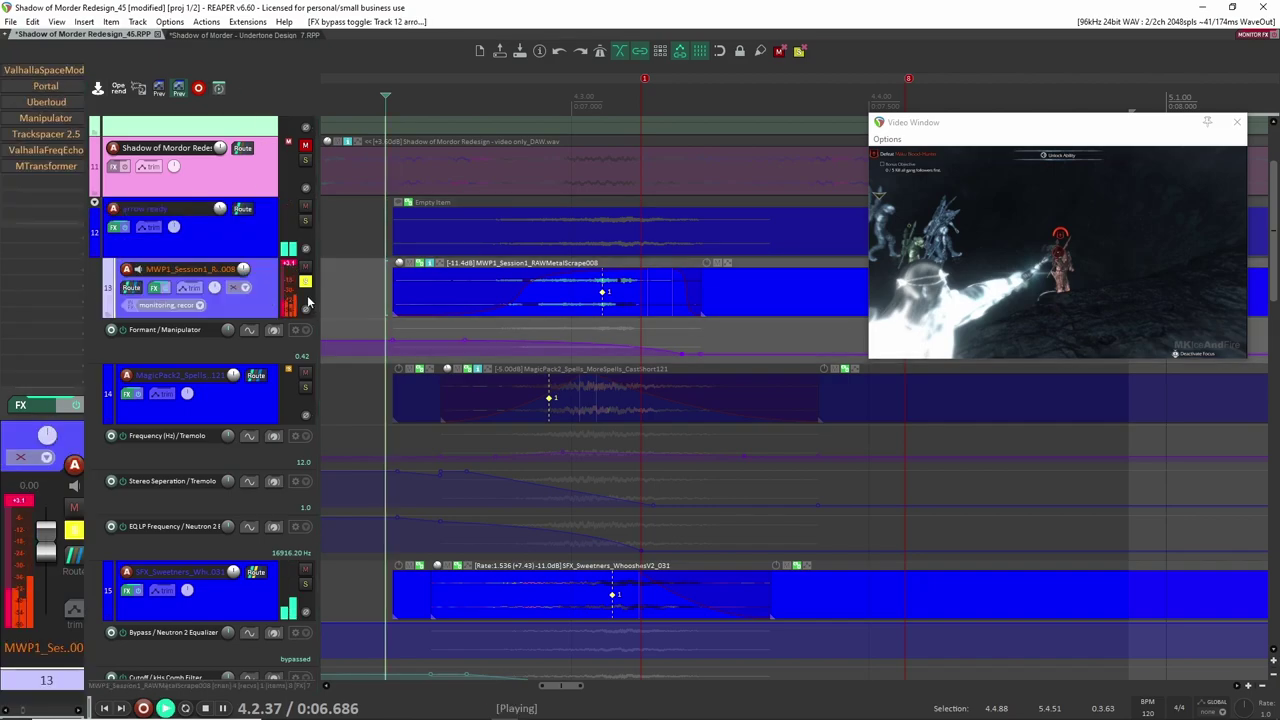
key("space")
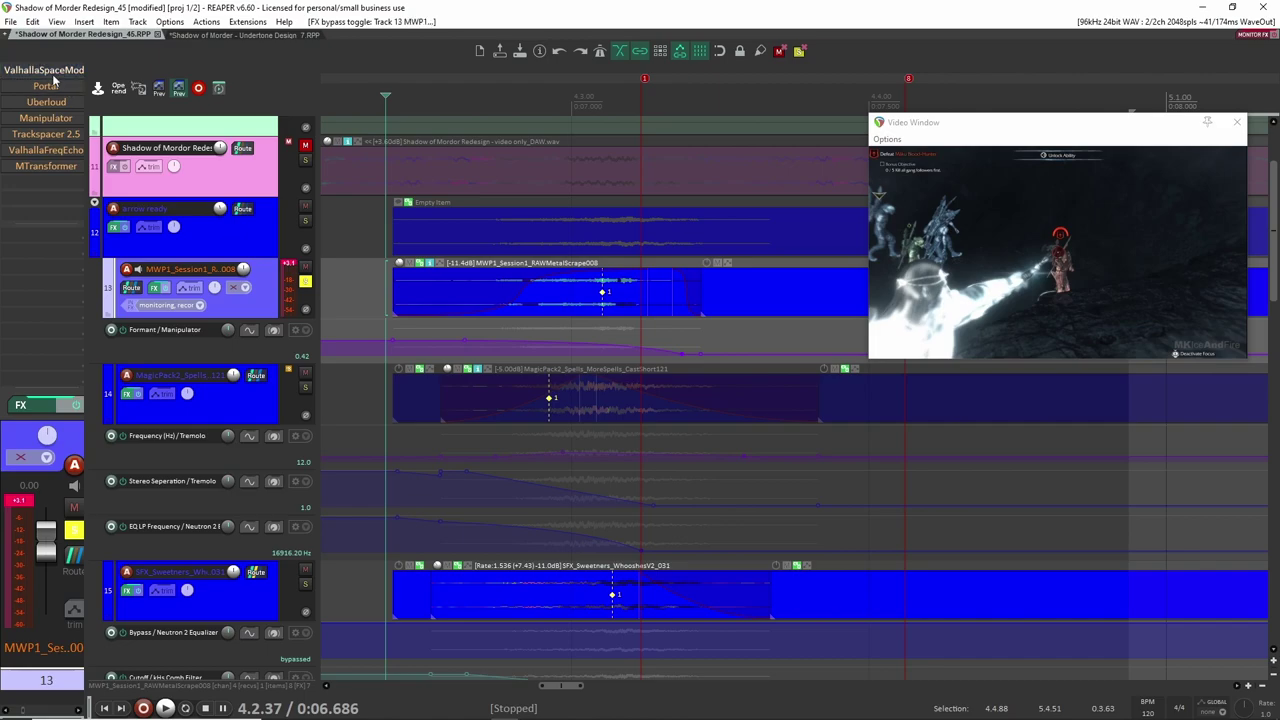
Step: Re-enable ValhallaSpaceModulator on the metal scrape layer, show its settings while playing the layer, and close the plug-in
left_click(50, 70)
left_click_drag(246, 186, 326, 152)
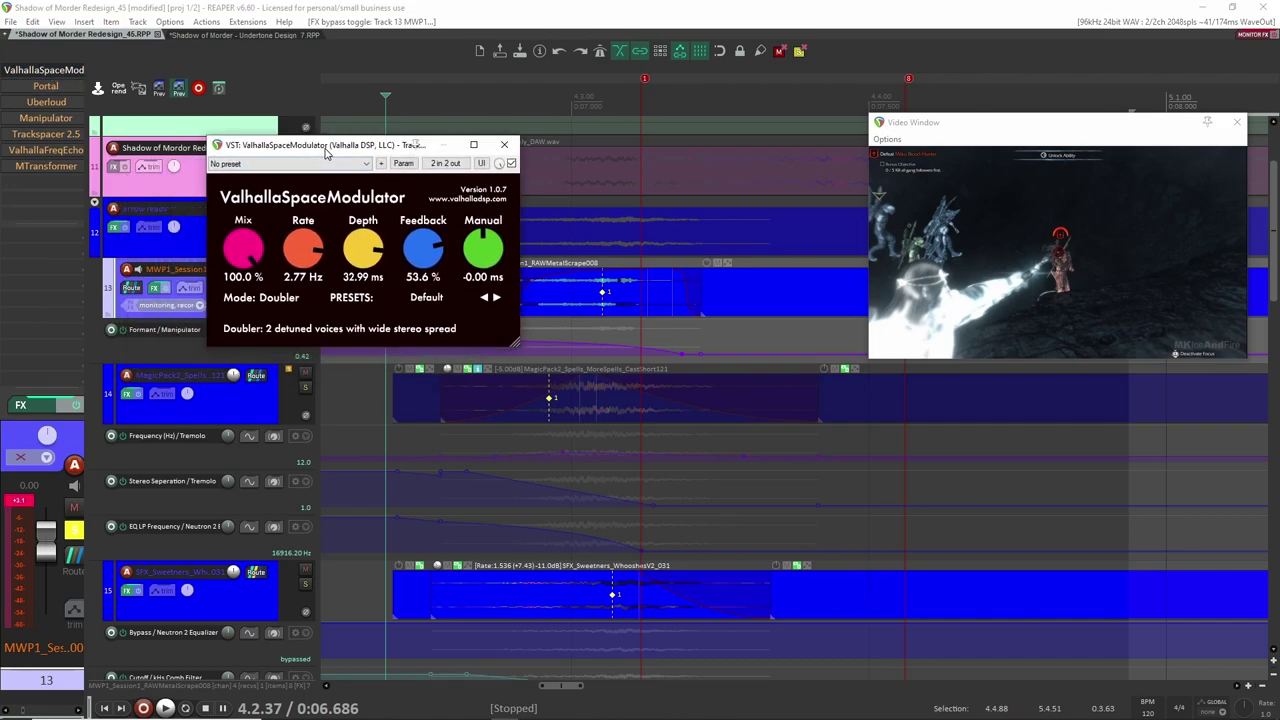
key("space")
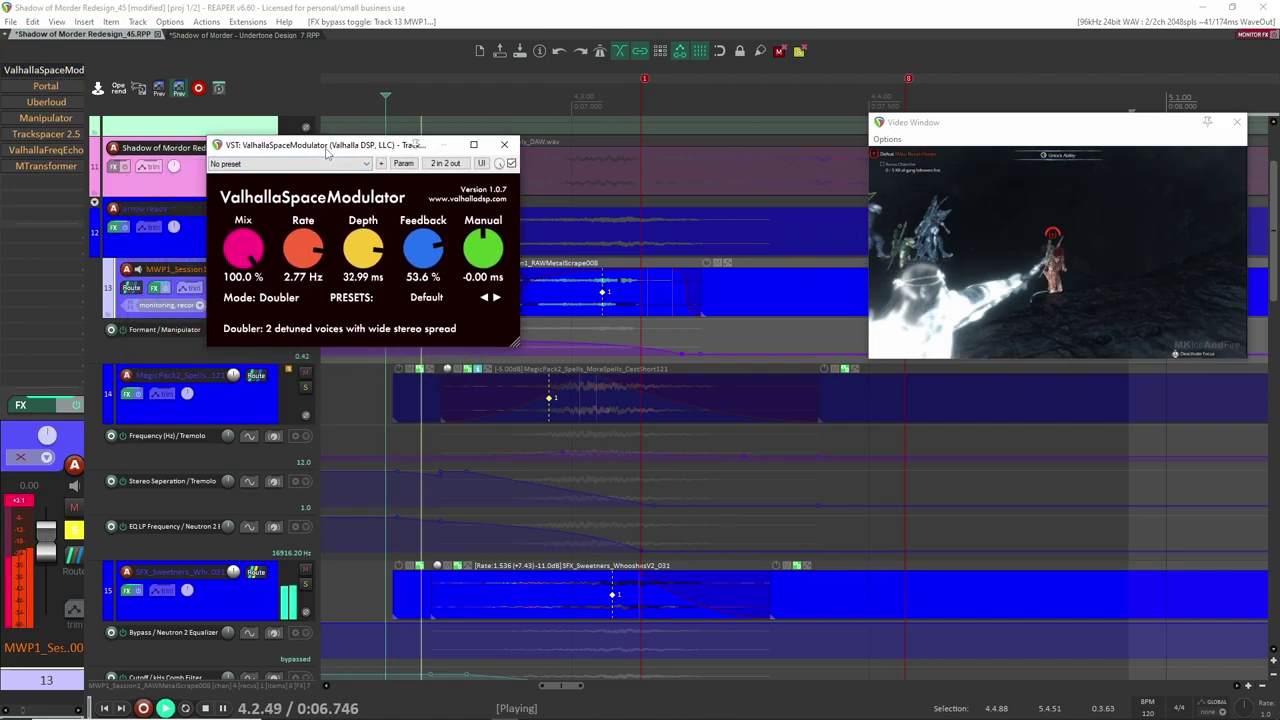
key("space")
key("space")
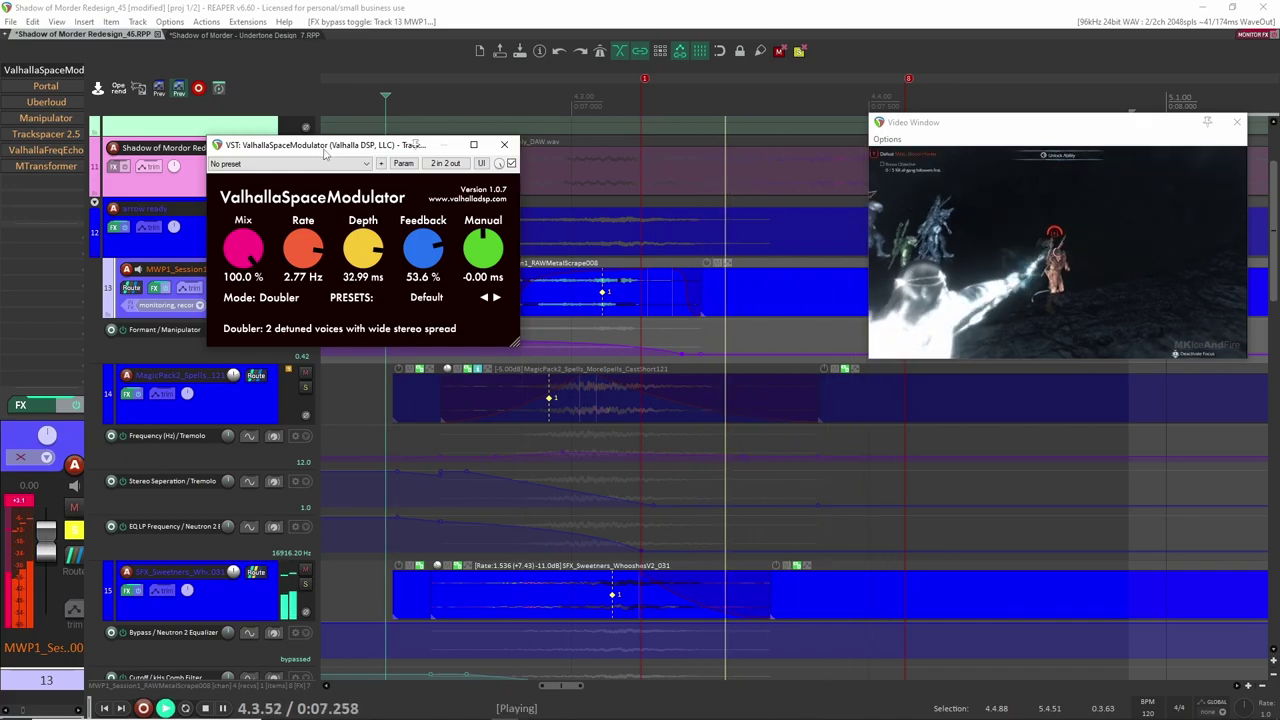
key("space")
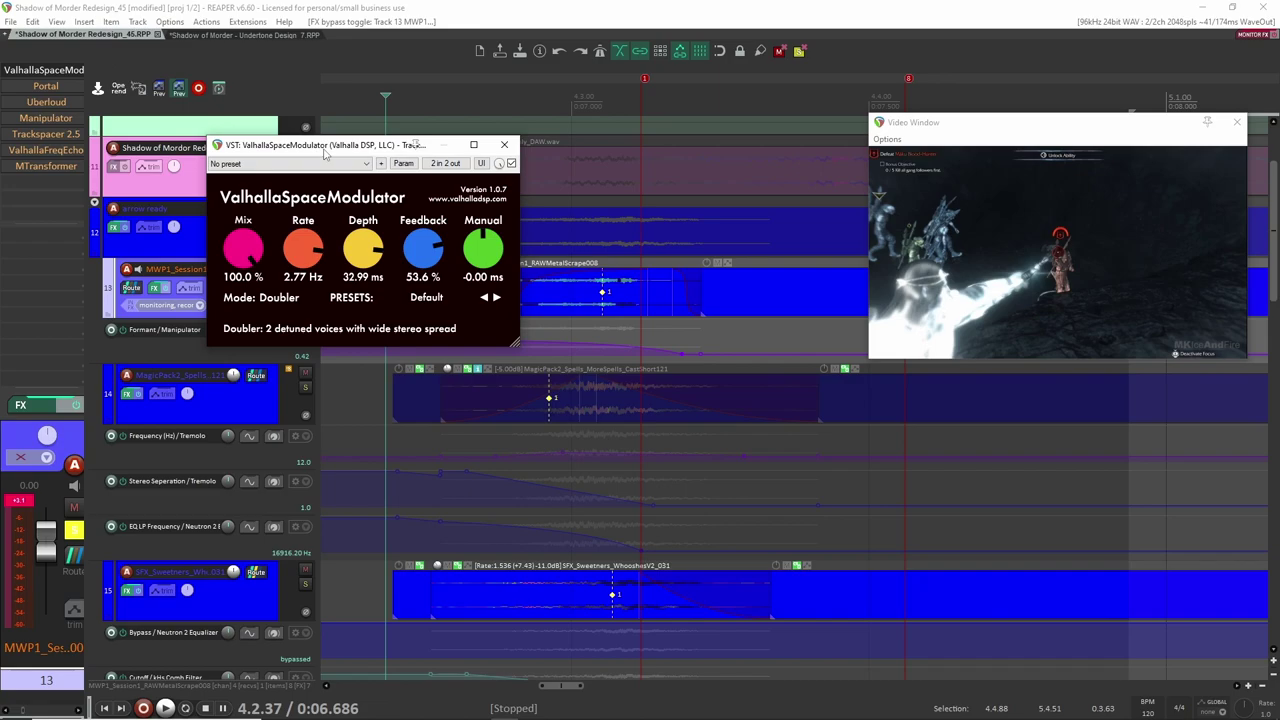
left_click(505, 142)
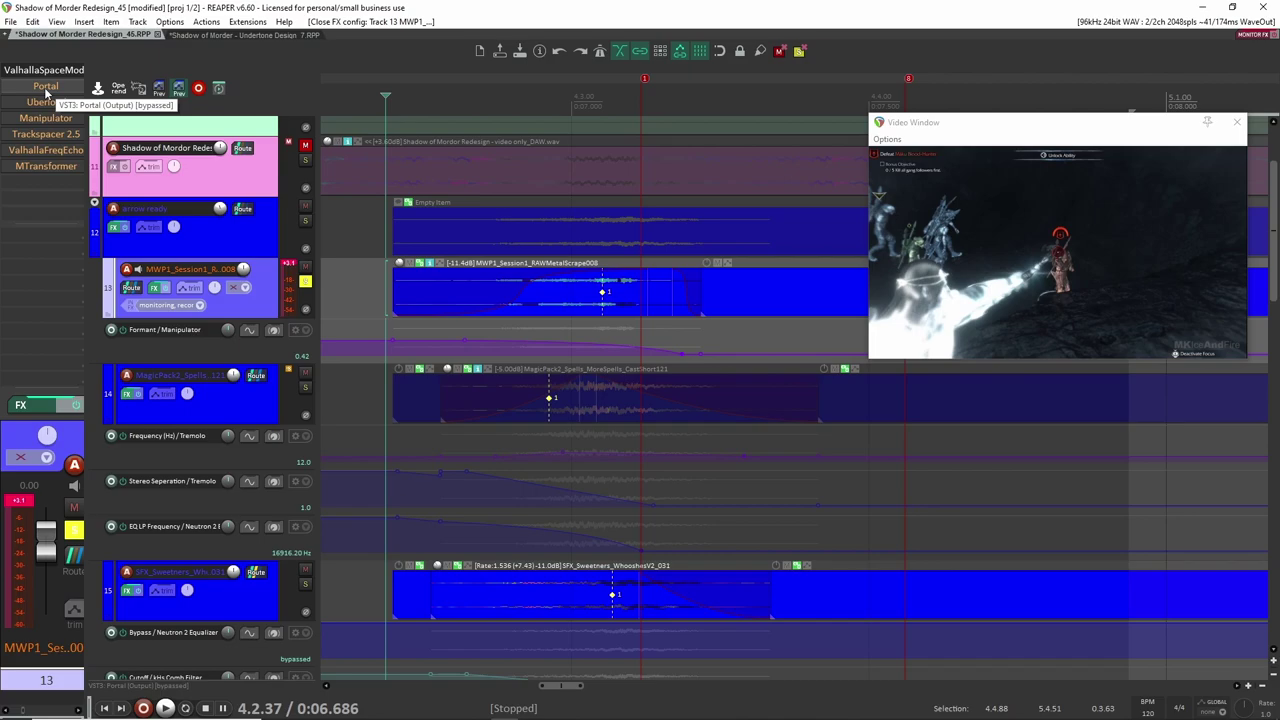
Step: Play the metal scrape layer without Portal, re-enable Portal, play it again with its settings shown, and close the plug-in
key("space")
key("space")
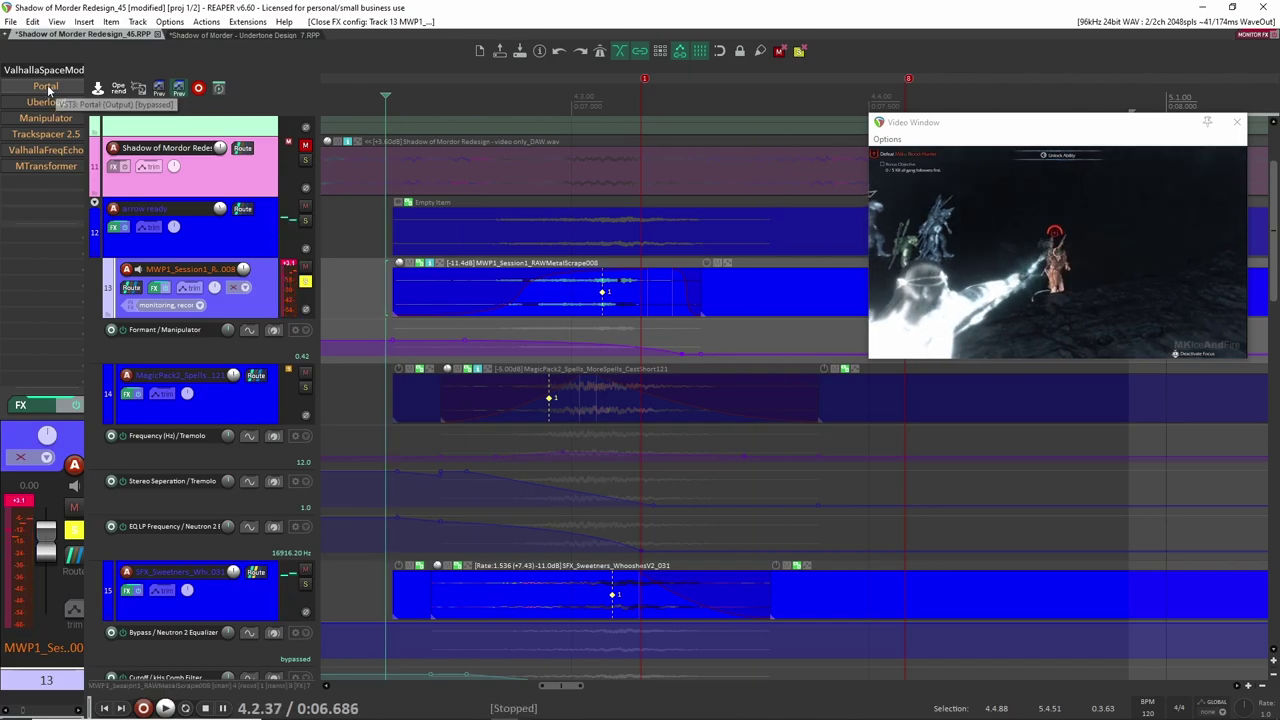
left_click(48, 86, "shift")
left_click(51, 87)
key("space")
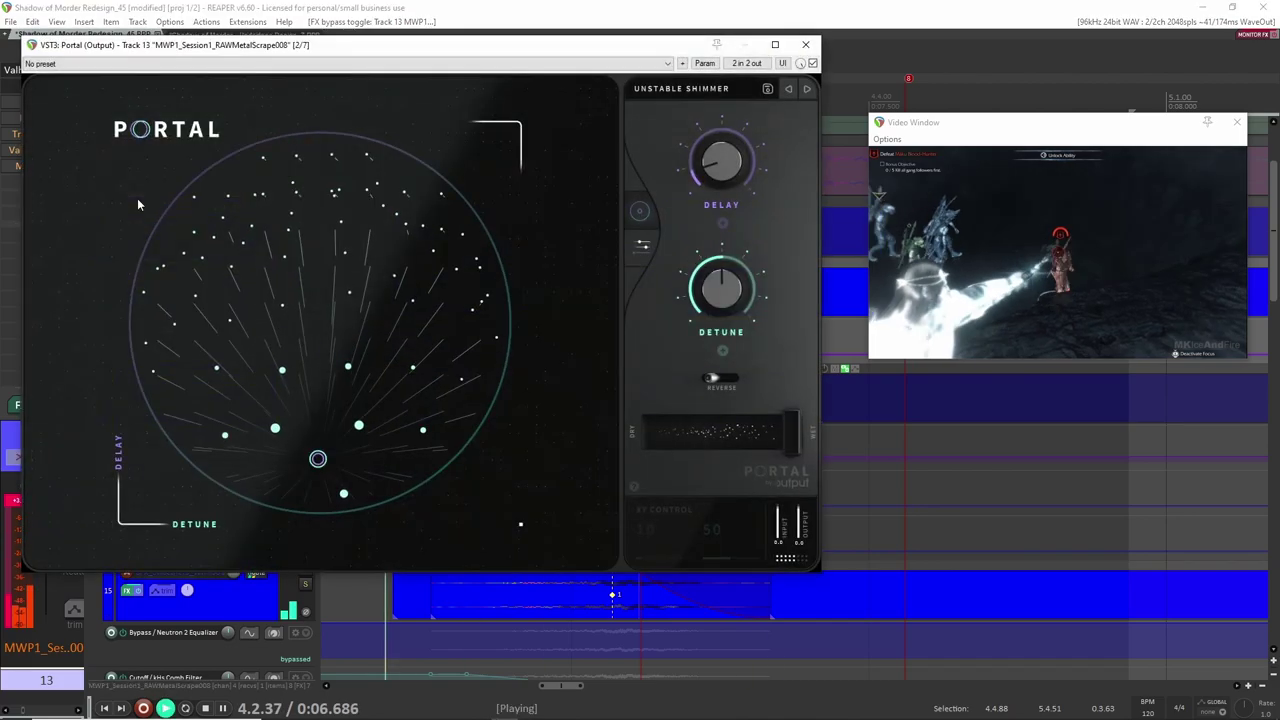
key("space")
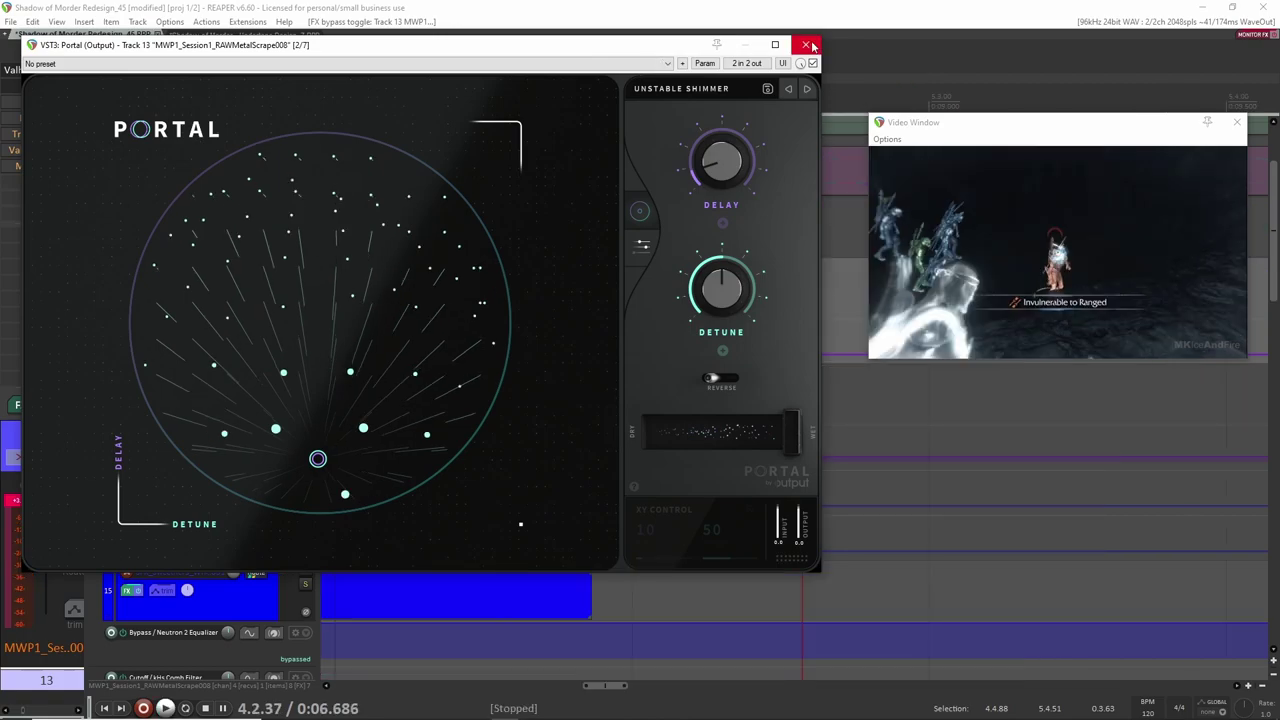
key("space")
left_click(807, 45)
Step: Re-enable Uberloud on the metal scrape layer, show its settings while playing the layer, and close the plug-in
key("space")
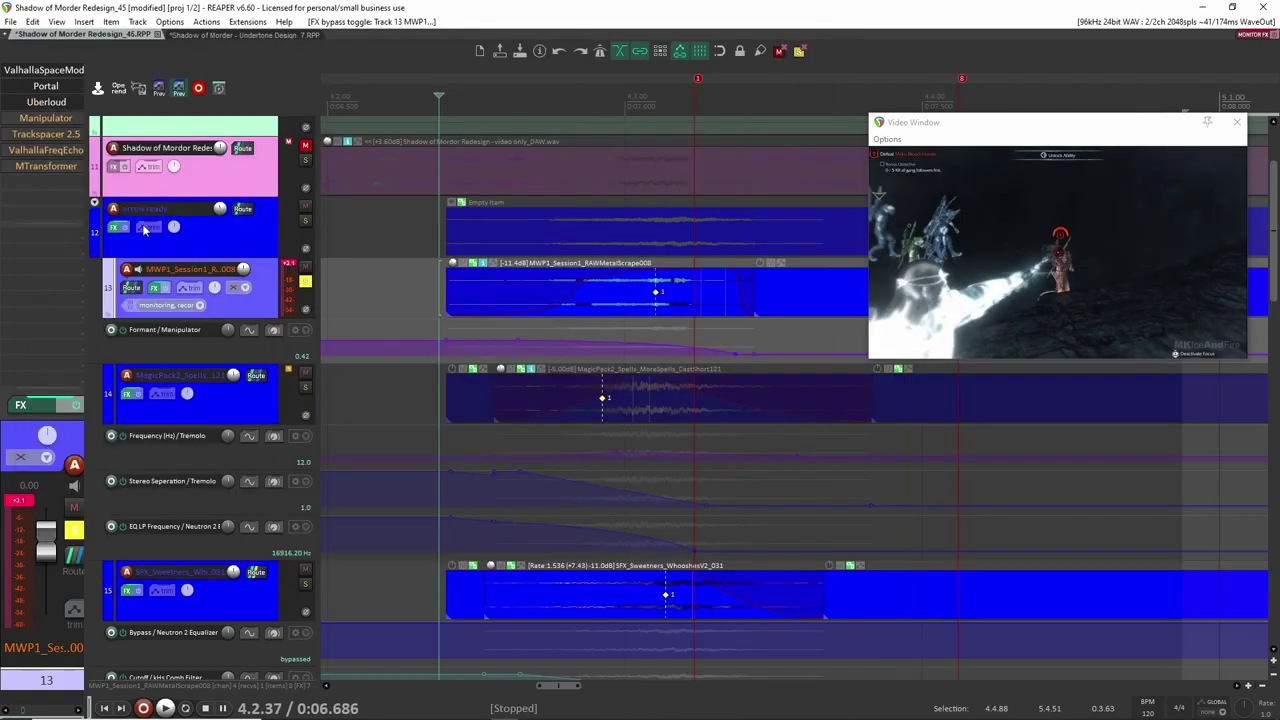
left_click(138, 235)
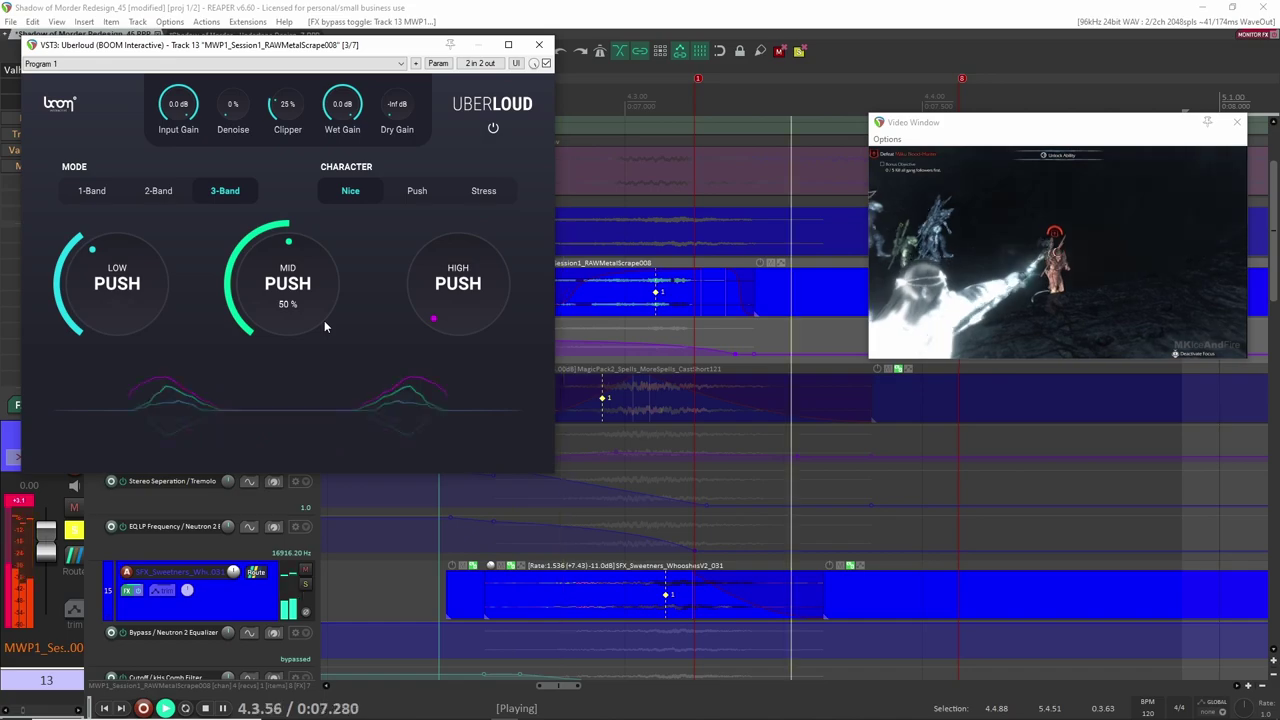
key("space")
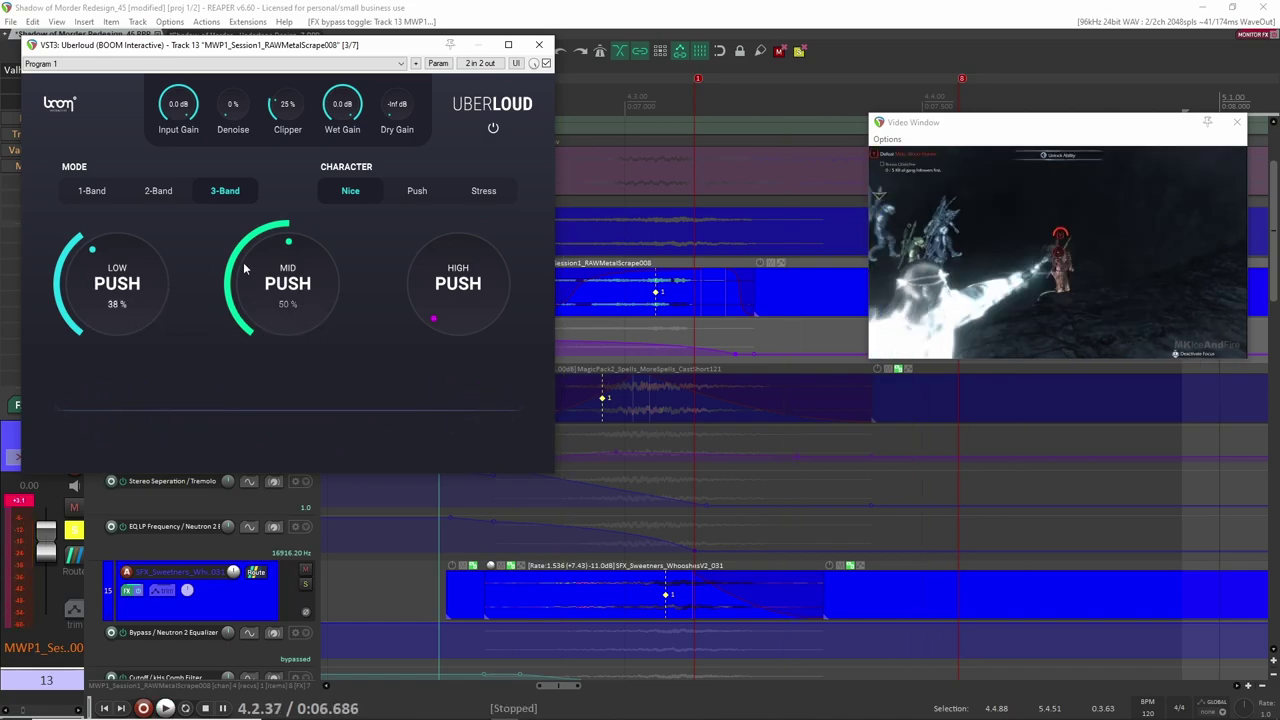
key("space")
left_click(539, 44)
Step: Re-enable Manipulator on the metal scrape layer, show its settings, close the plug-in, and play the layer through it
key("space")
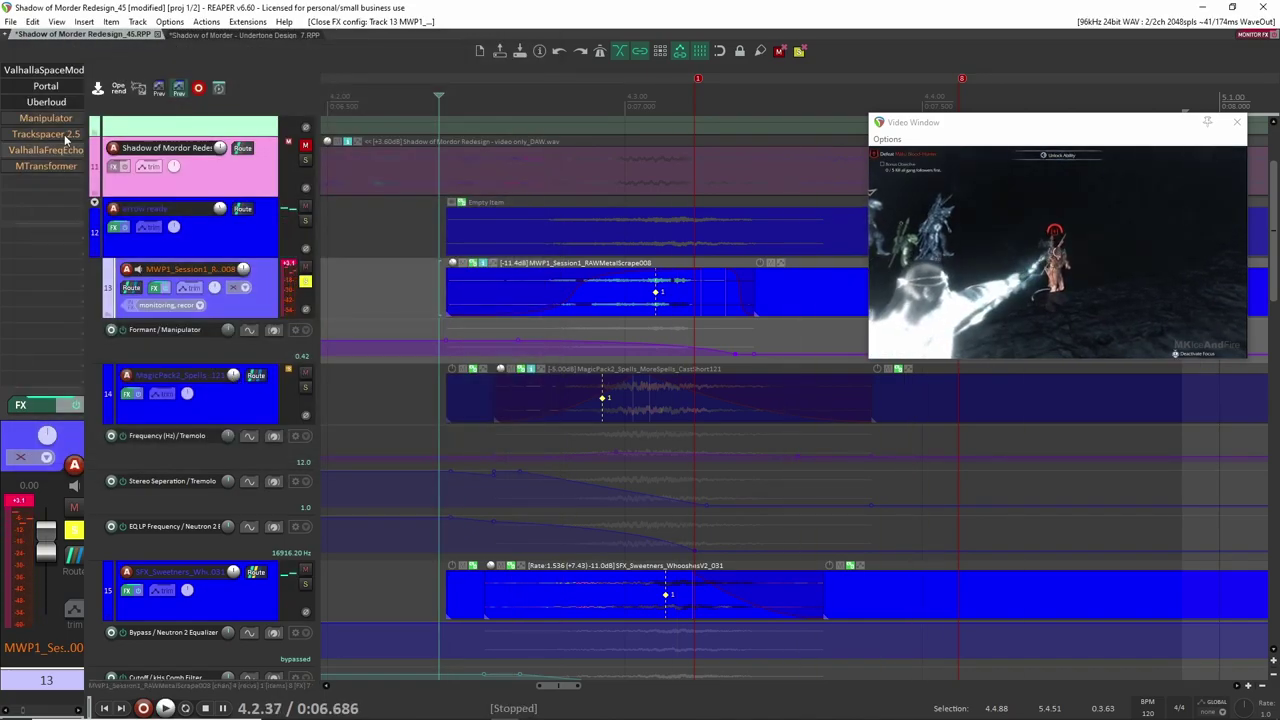
left_click(46, 118)
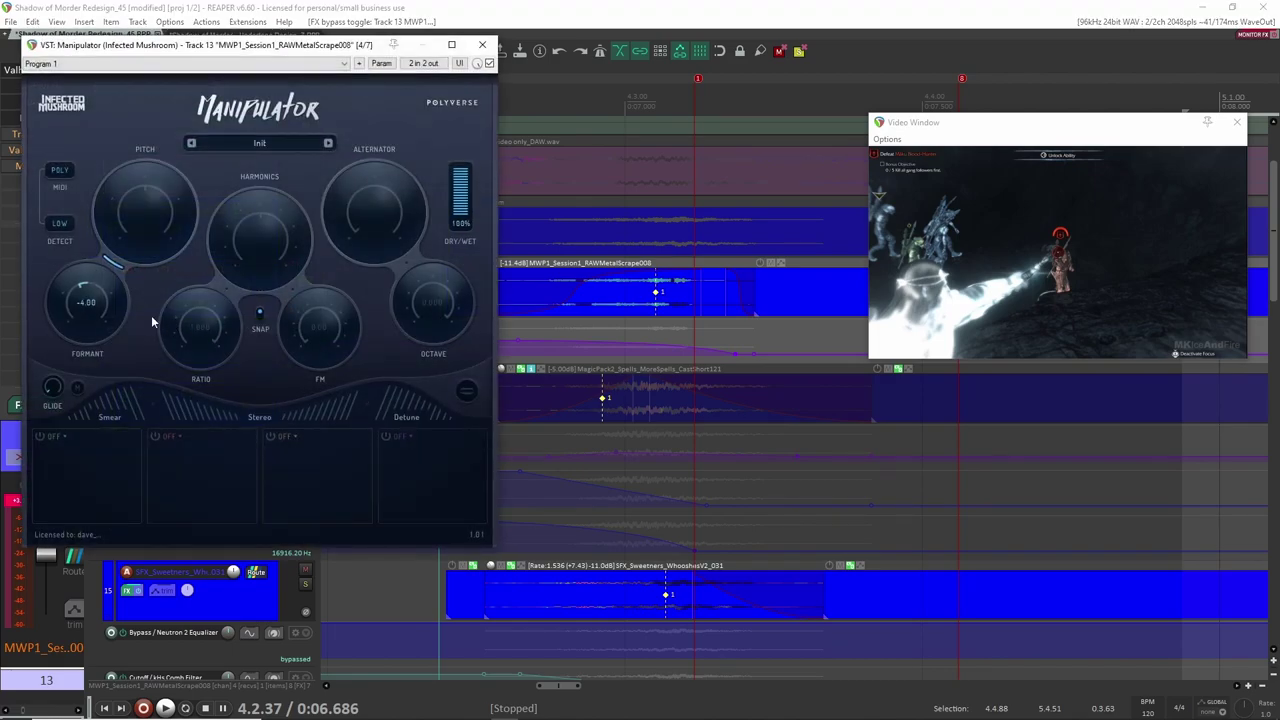
key("space")
key("space")
left_click(484, 45)
key("space")
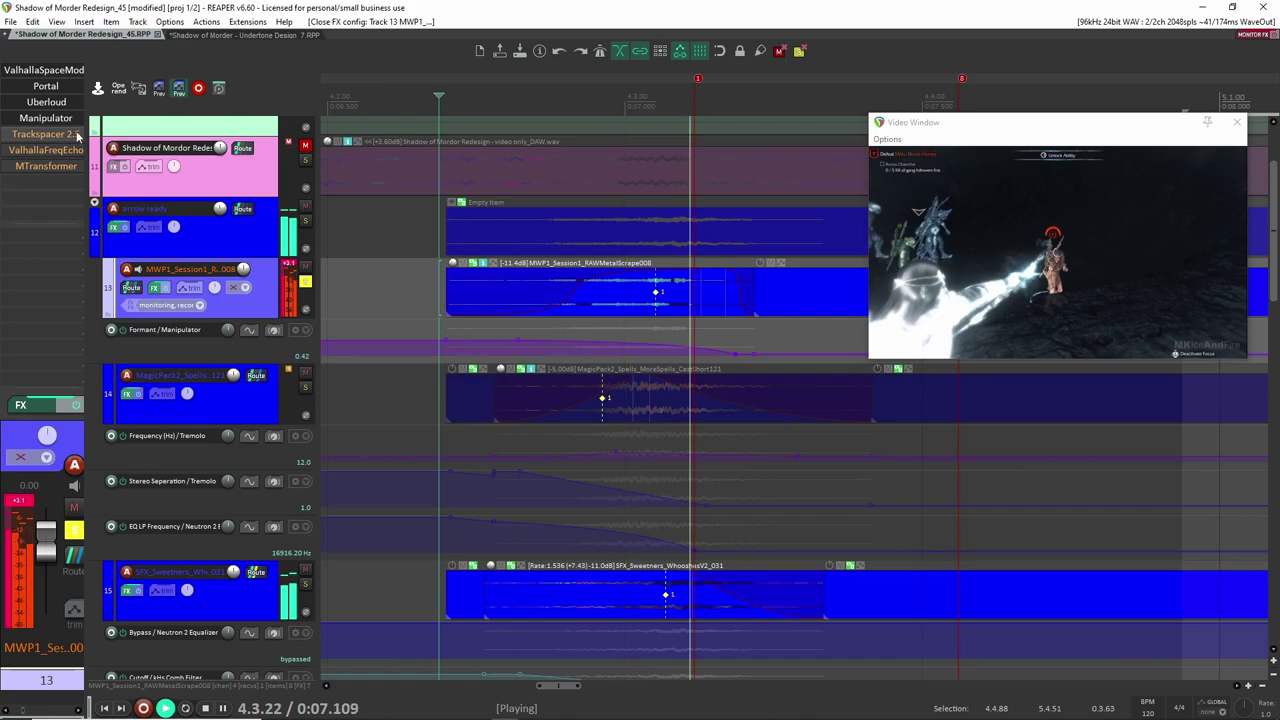
key("space")
Step: Re-enable Trackspacer and ValhallaFreqEcho on the metal scrape layer, show their settings, play the layer through them, and close both plug-ins
left_click(46, 134)
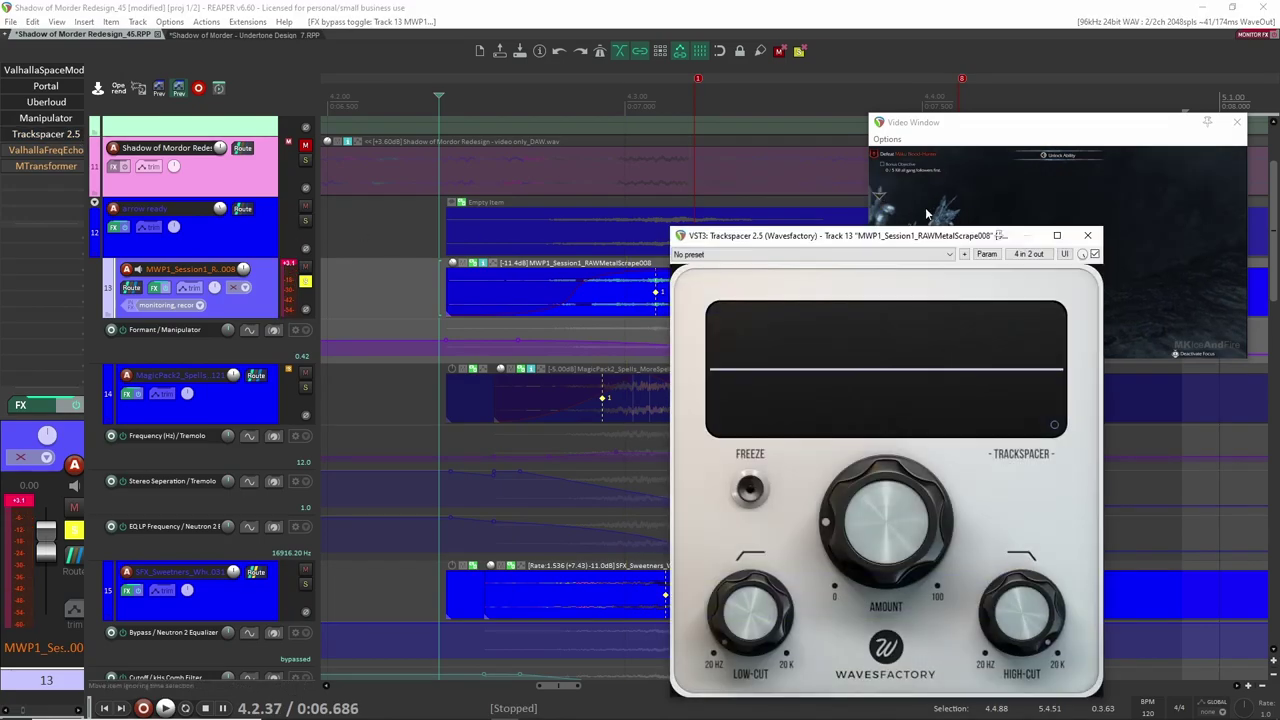
left_click(1088, 235)
left_click(46, 150)
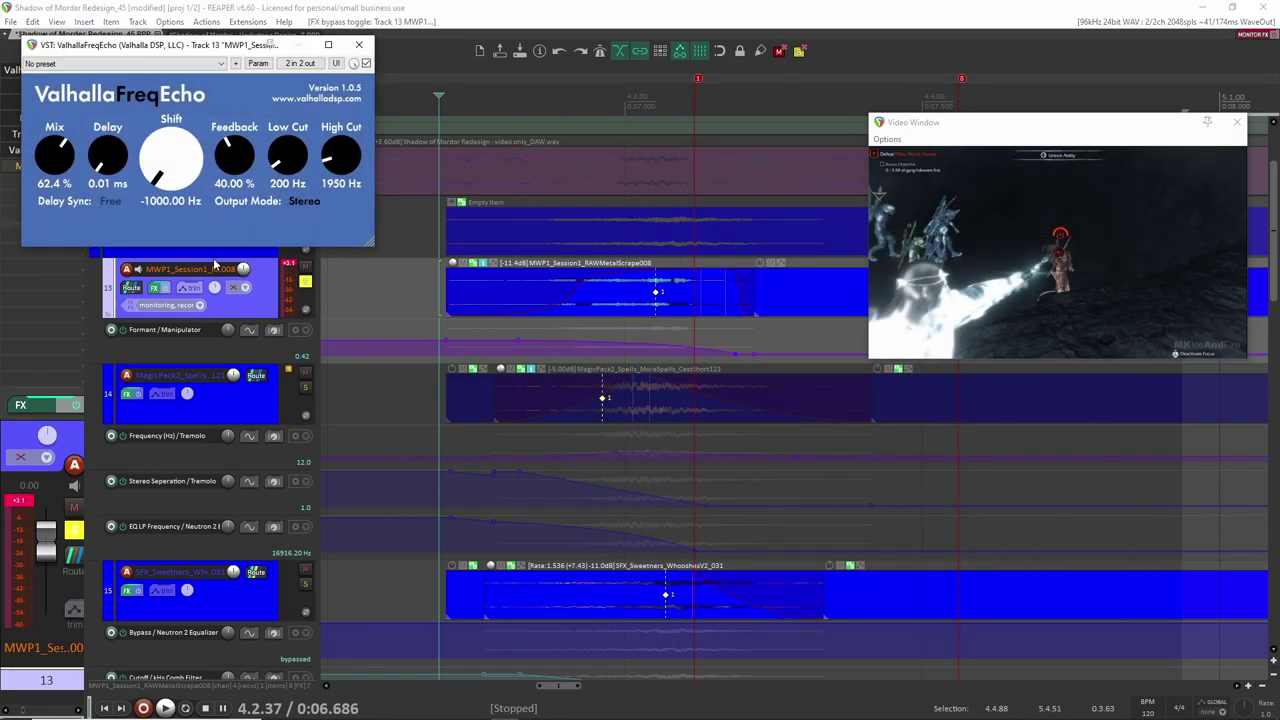
key("space")
key("space")
key("space")
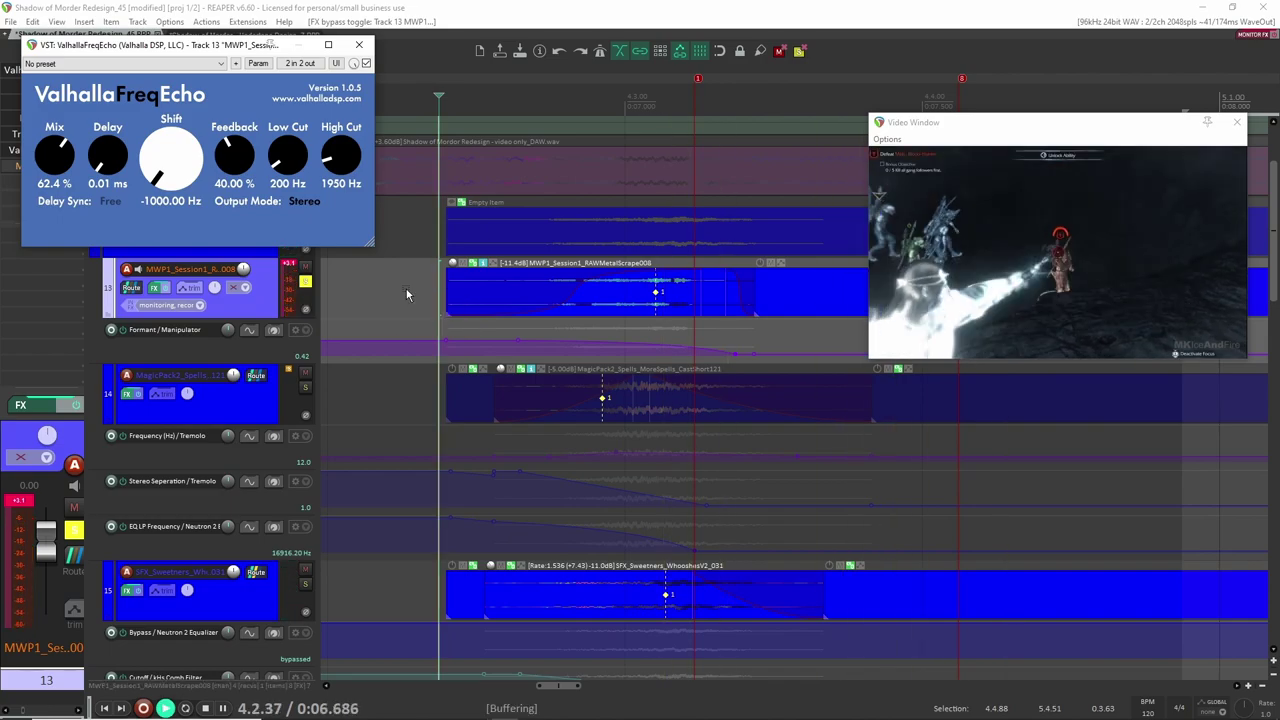
key("space")
left_click(359, 45)
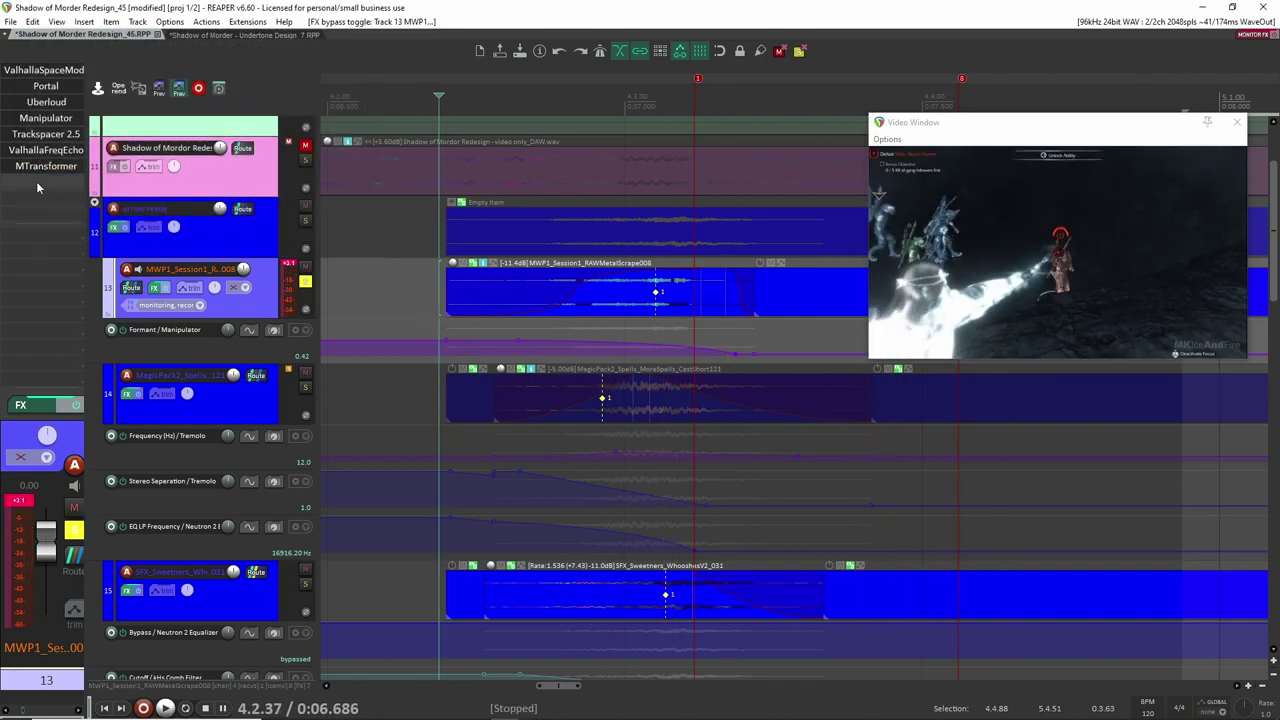
Step: Re-enable MTransformer on the metal scrape layer, point out its frequency shift setting while playing the layer, and close the plug-in
left_click(65, 174)
key("space")
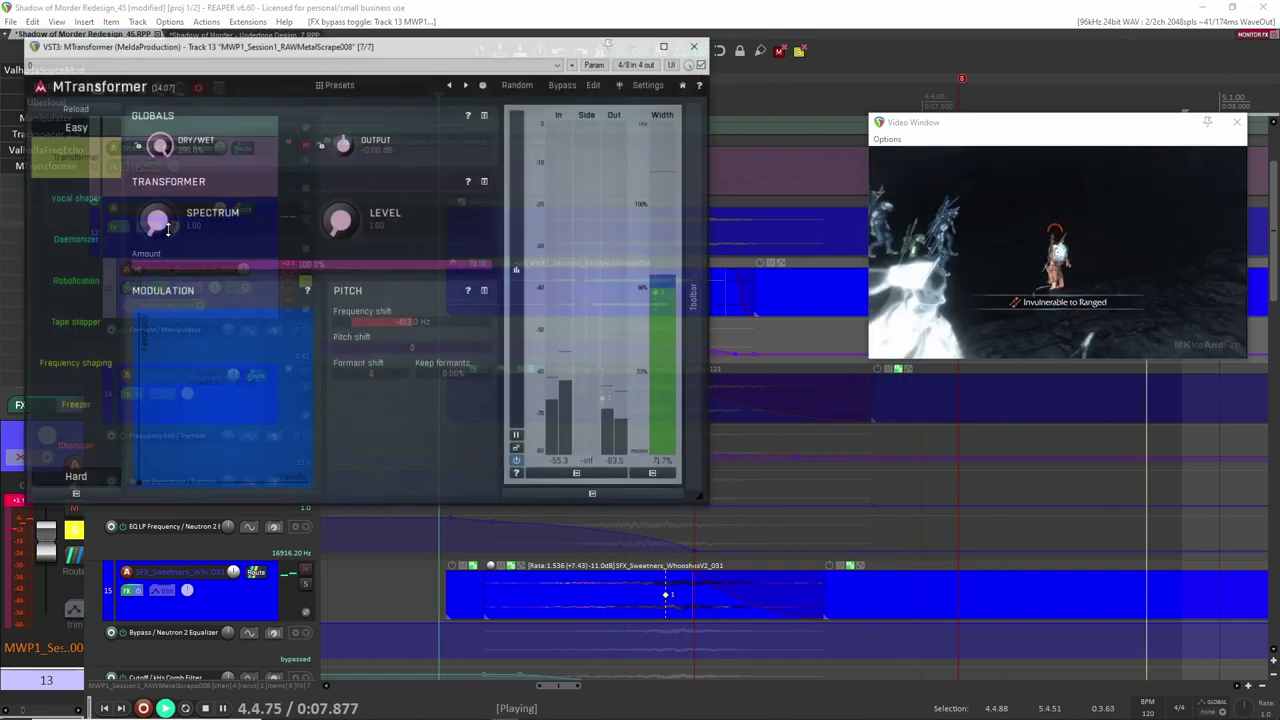
key("space")
key("space")
key("space")
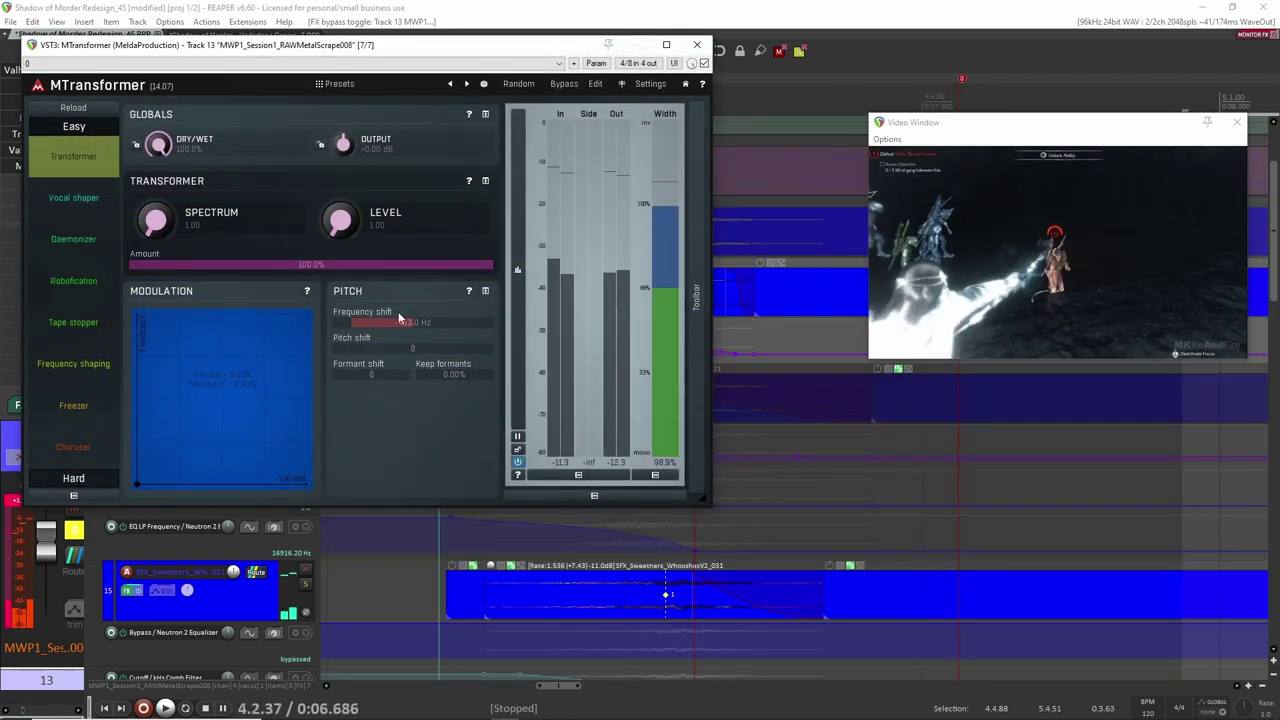
left_click_drag(399, 318, 424, 318)
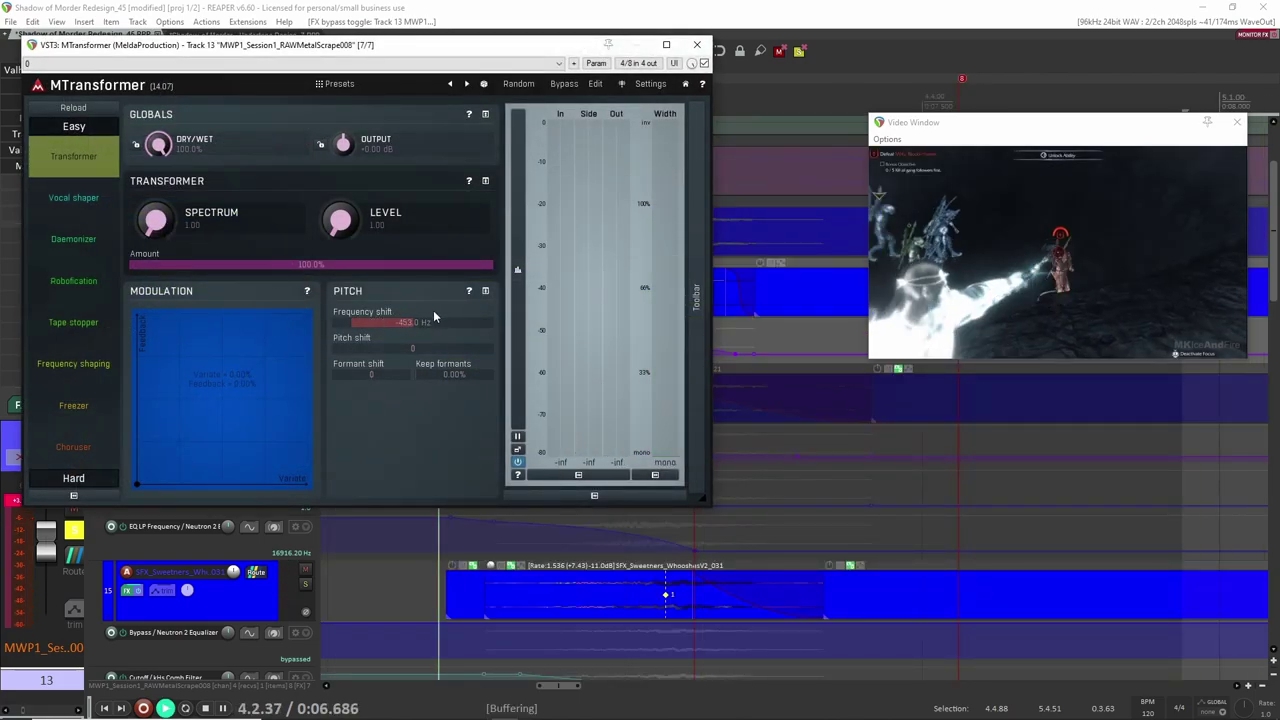
key("space")
key("space")
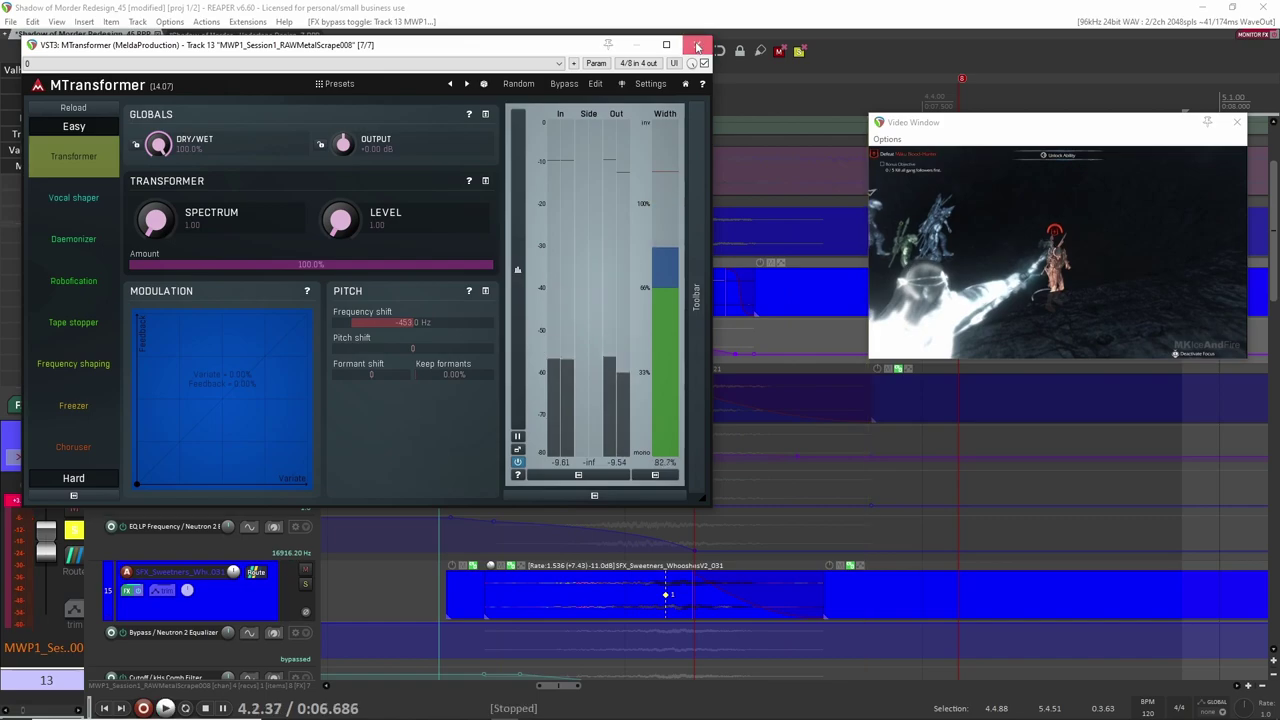
left_click(697, 46)
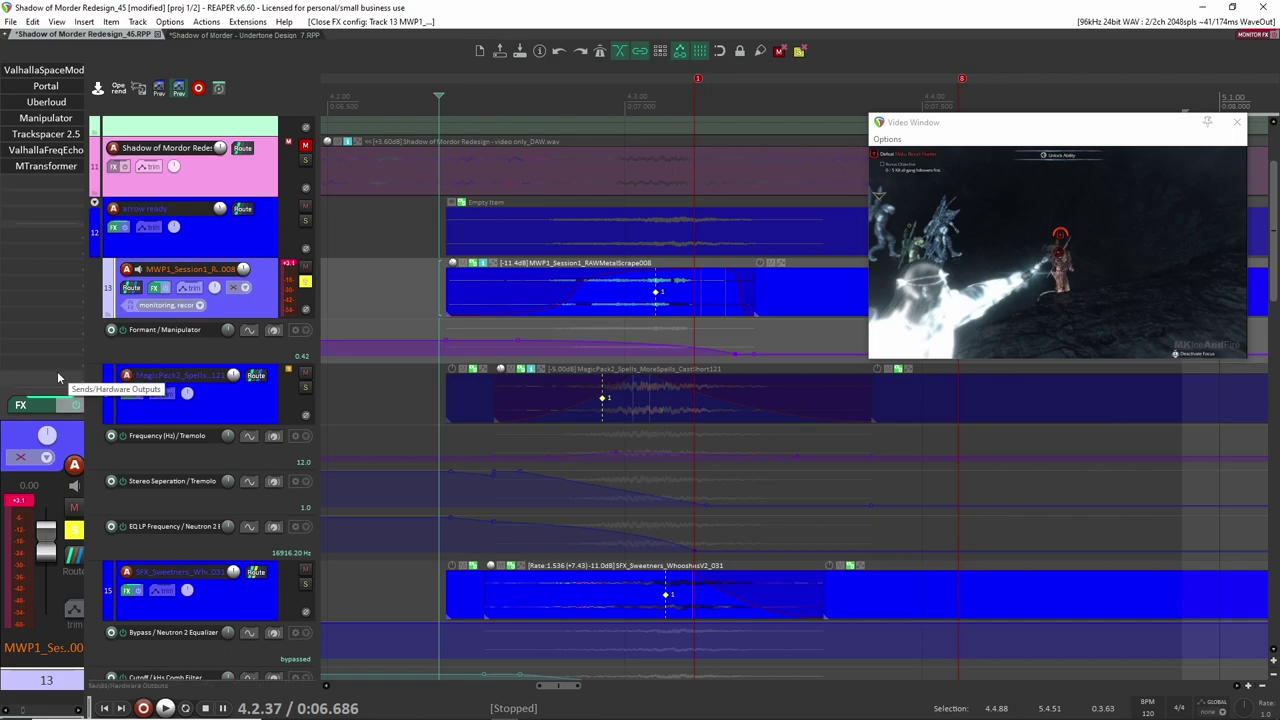
Step: Switch the solo from the metal scrape to the MagicPack2 spells layer and play it with its effects
left_click(306, 282)
left_click(305, 387)
key("space")
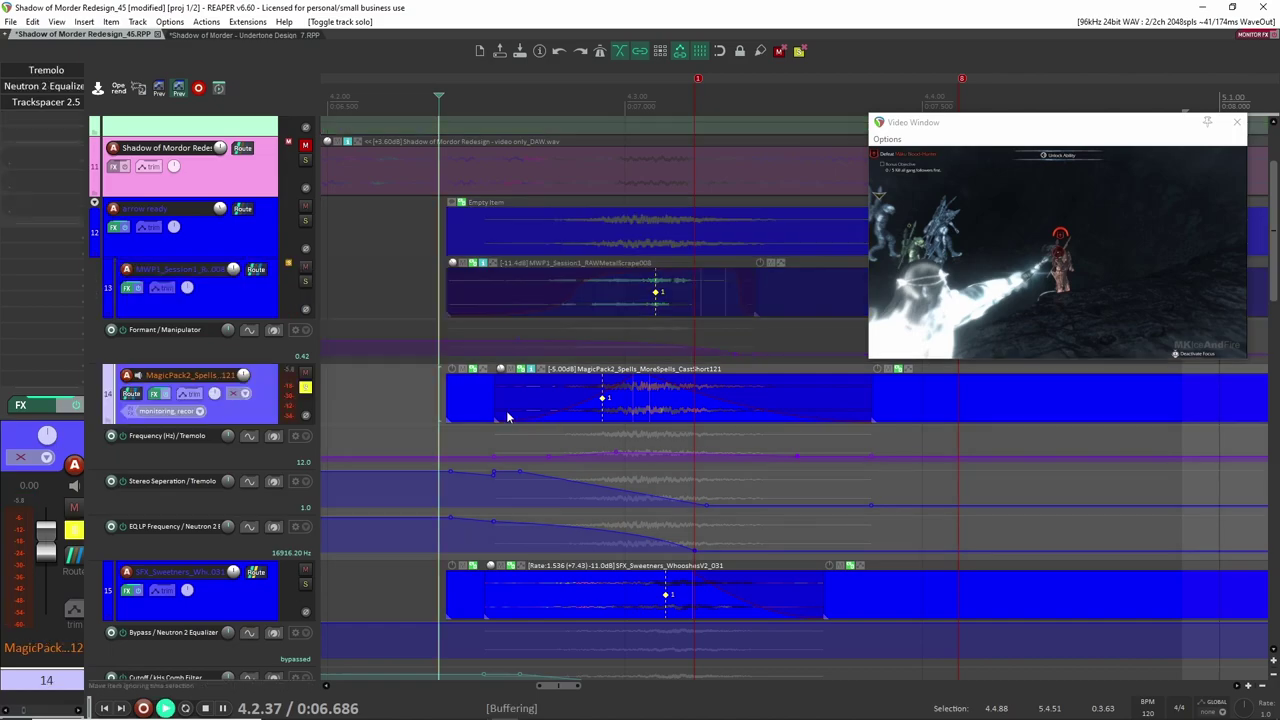
key("space")
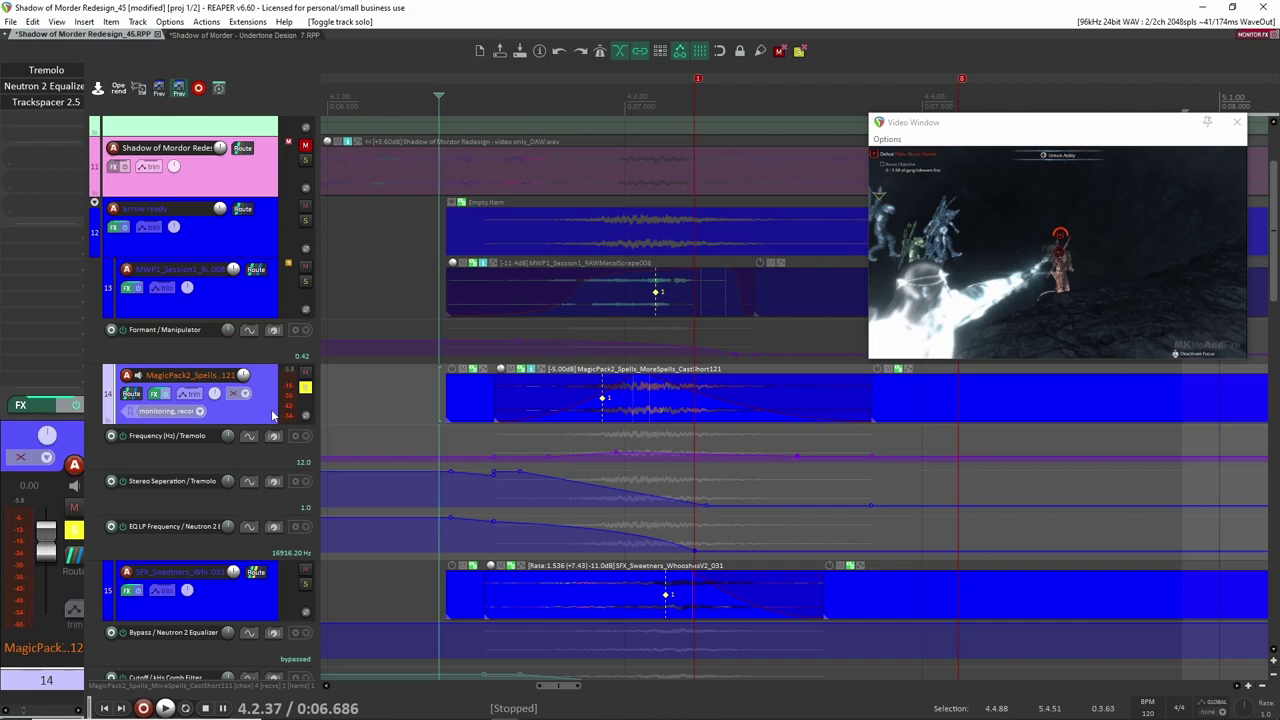
Step: Bypass the whole effects chain of the MagicPack2 spells layer and play the raw sound
left_click(68, 403)
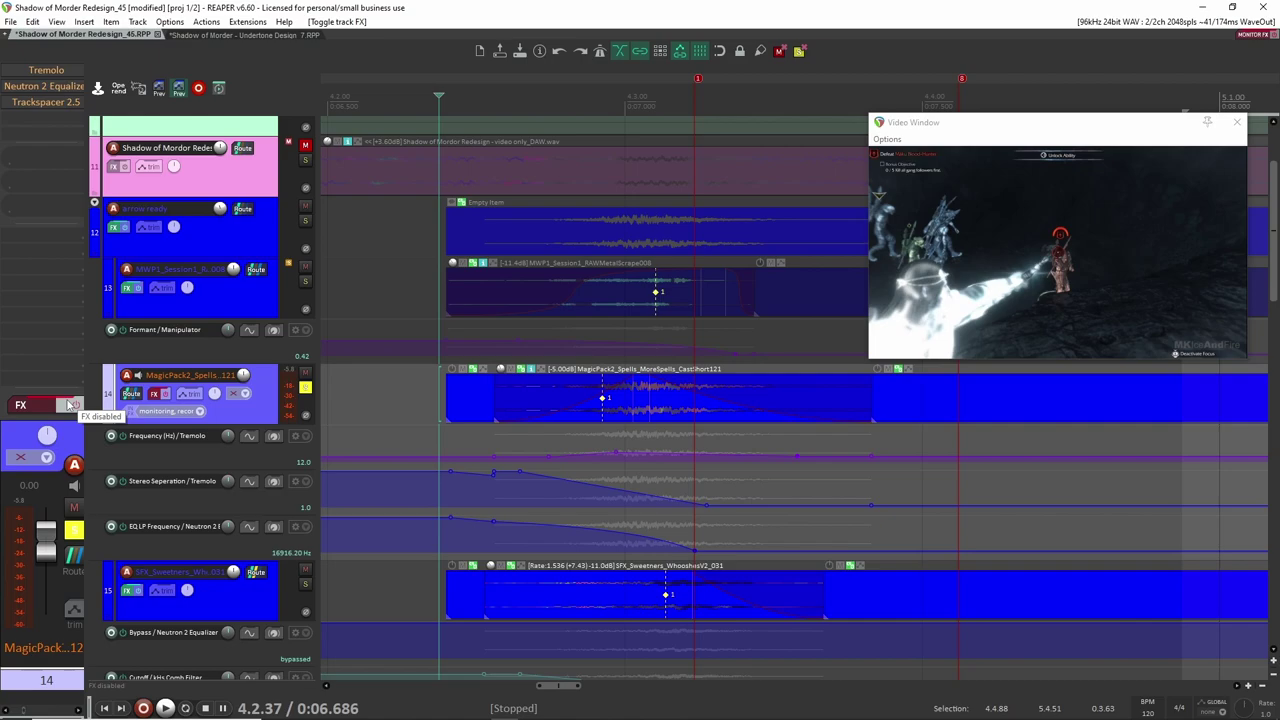
key("space")
key("space")
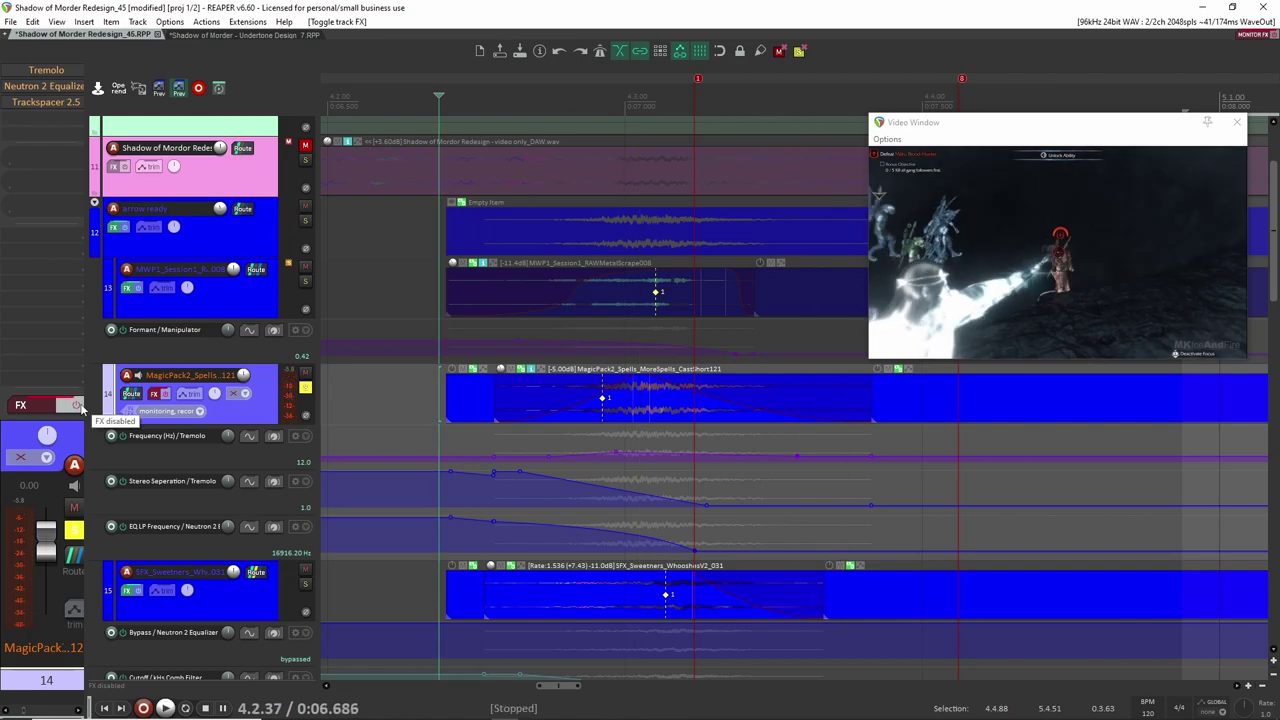
key("space")
key("space")
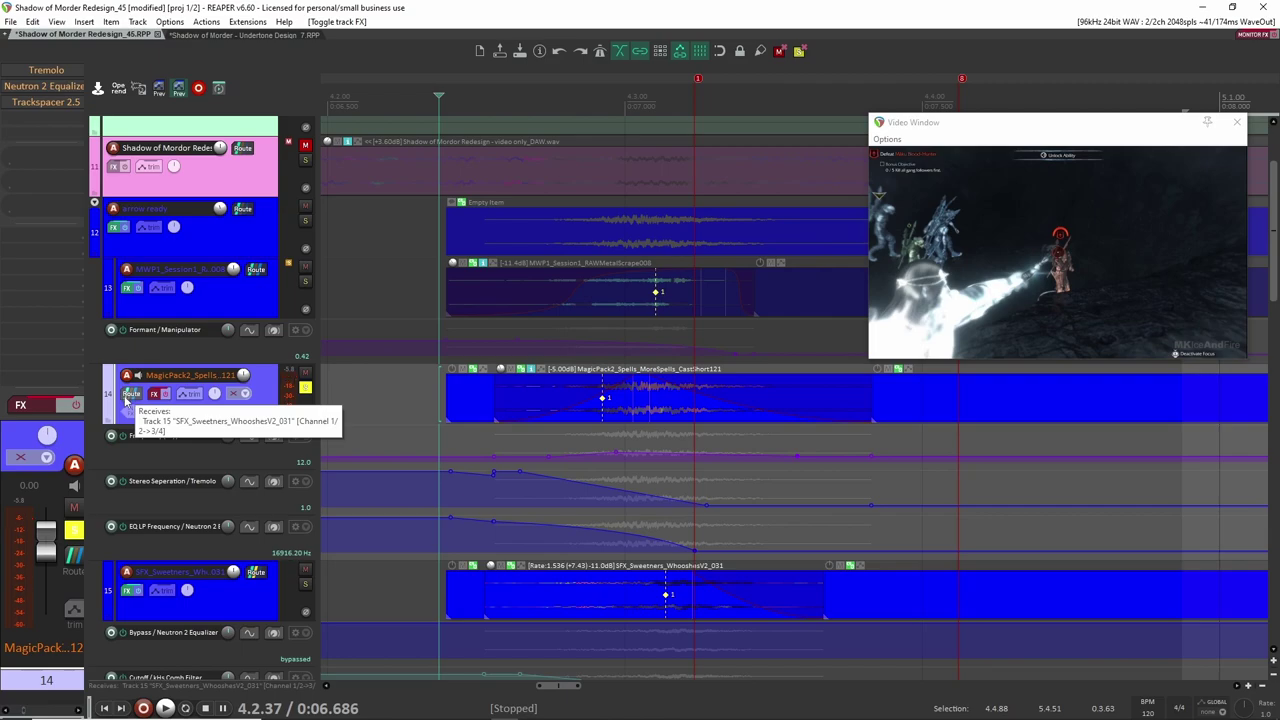
Step: Turn the spells layer's effects chain back on, re-enable Tremolo, play the layer with its settings shown, and close the plug-in
left_click(72, 405)
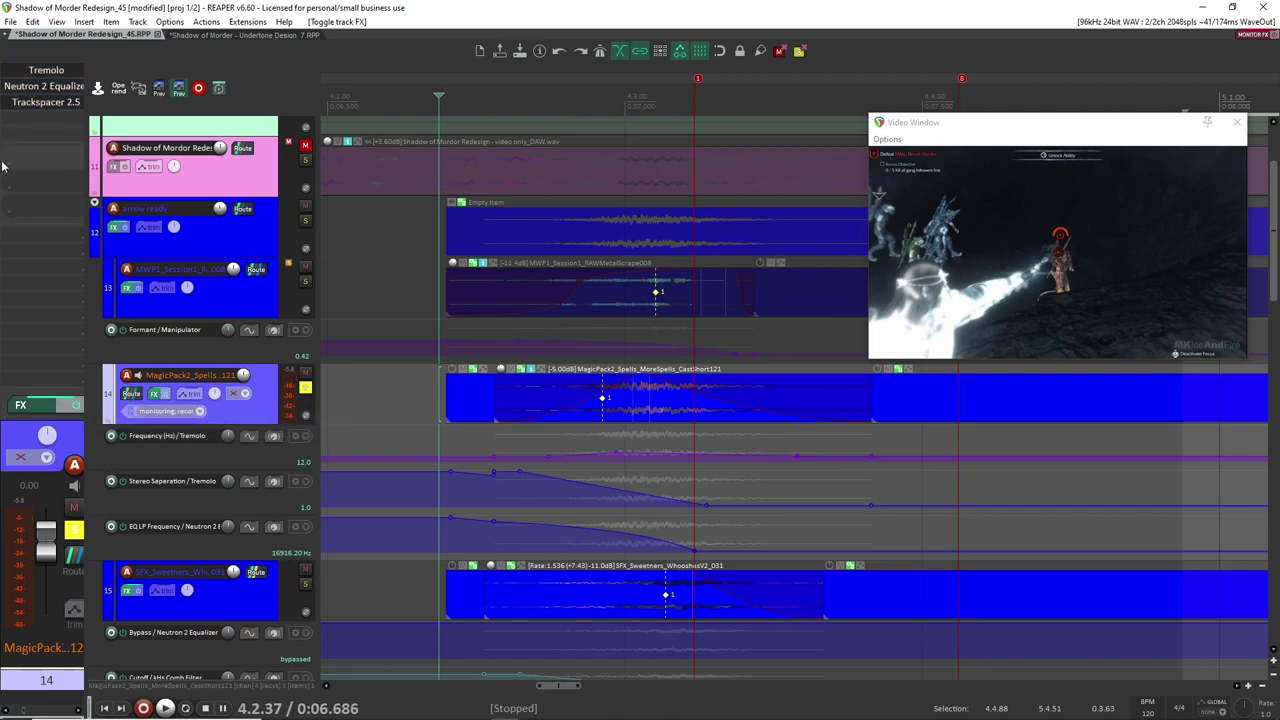
left_click(46, 72)
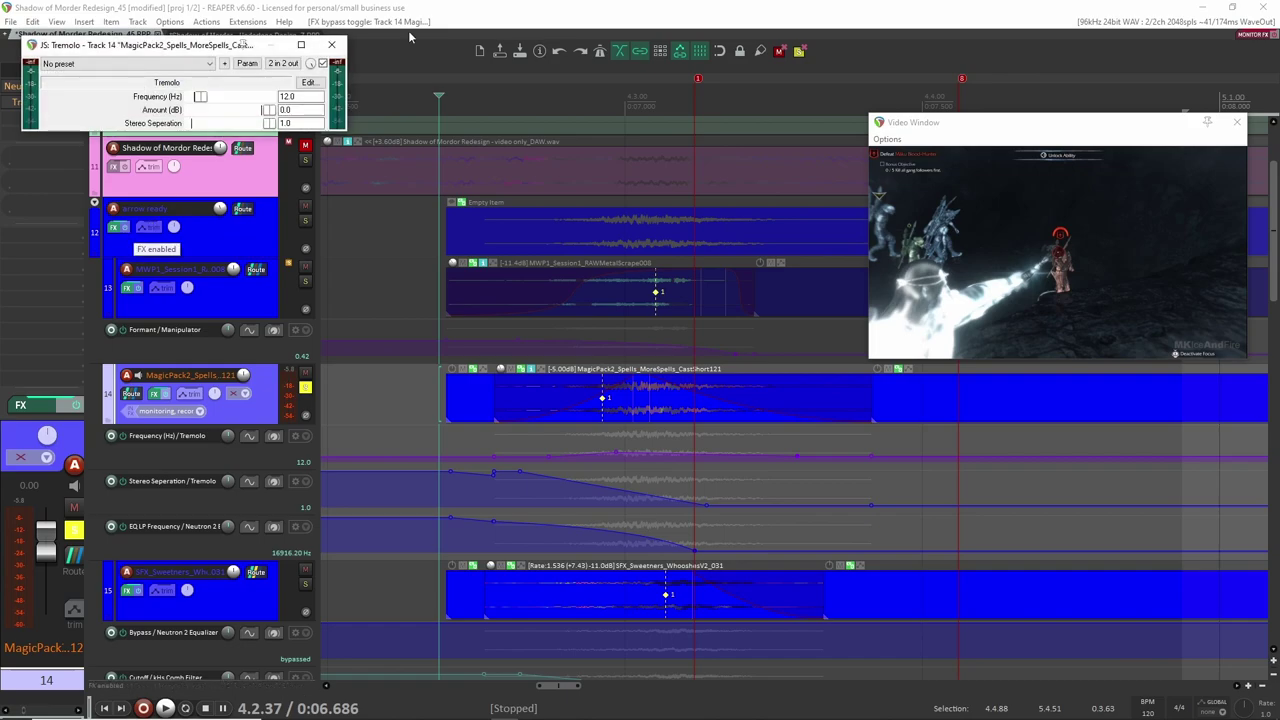
key("space")
left_click(335, 46)
key("space")
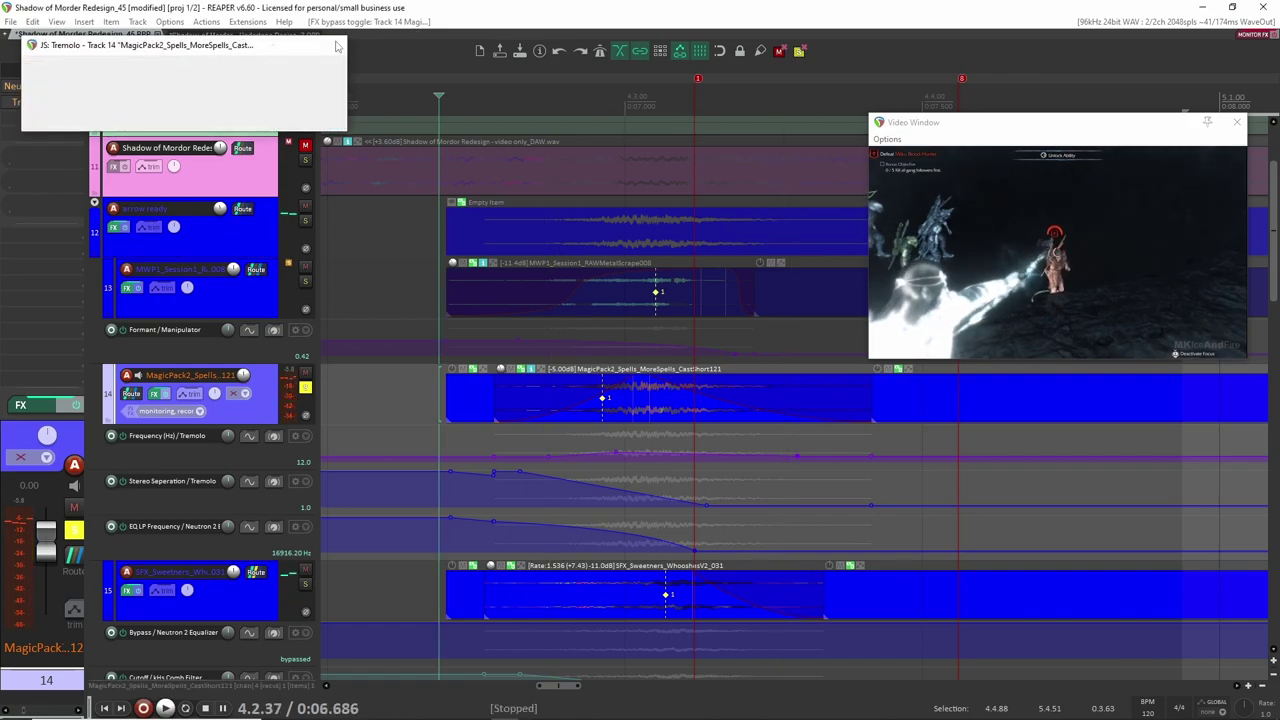
Step: Re-enable Neutron 2 Equalizer on the spells layer, play it with the automated low-pass filter shown, close the plug-in, and play again
left_click(46, 87)
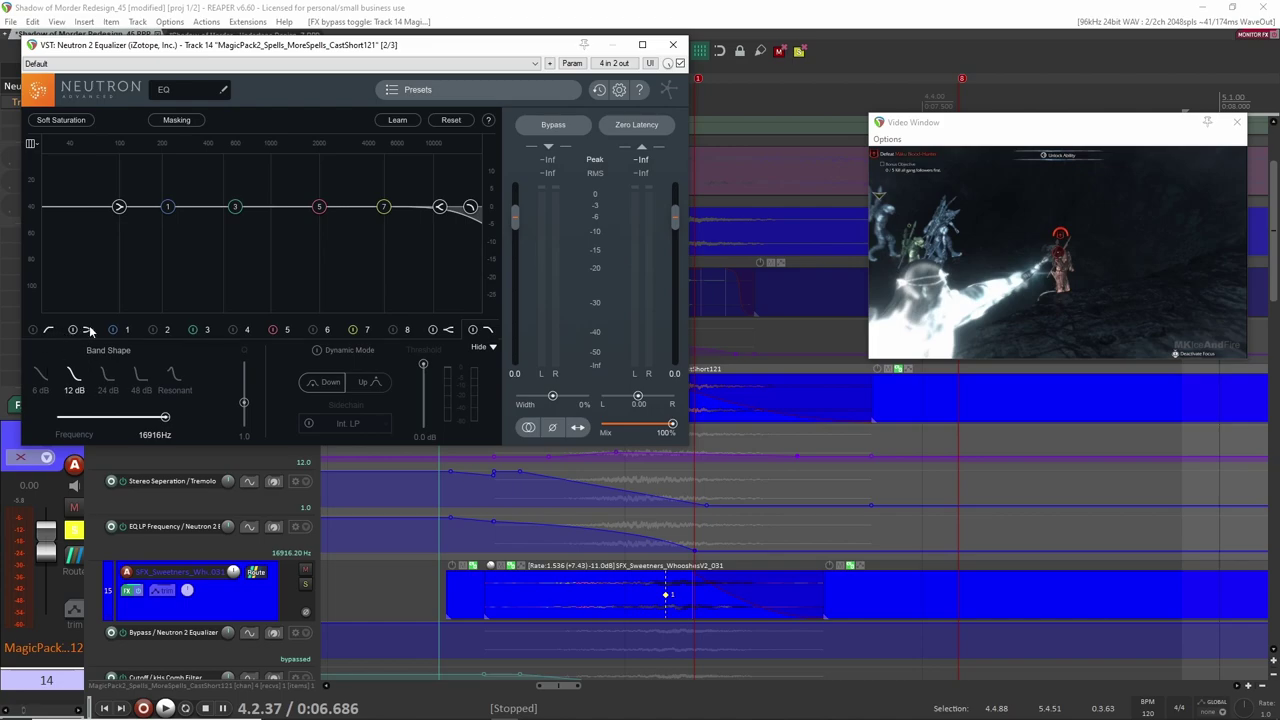
key("space")
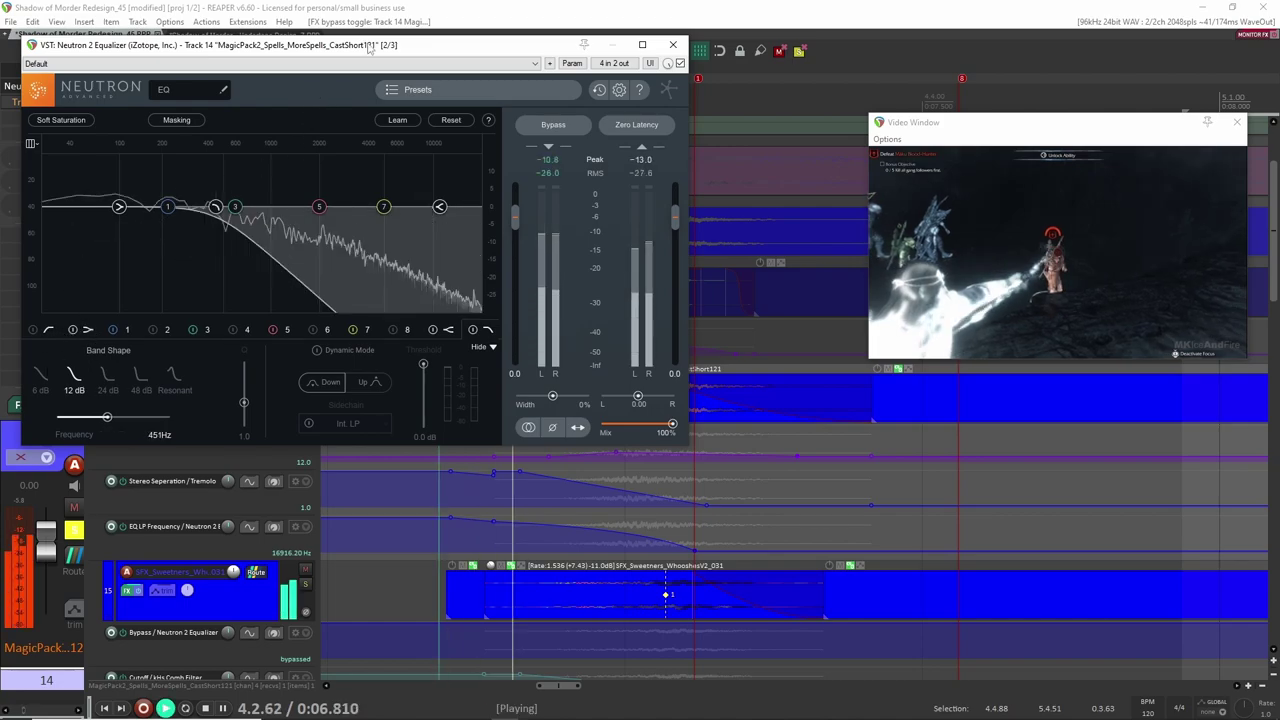
key("space")
left_click(673, 44)
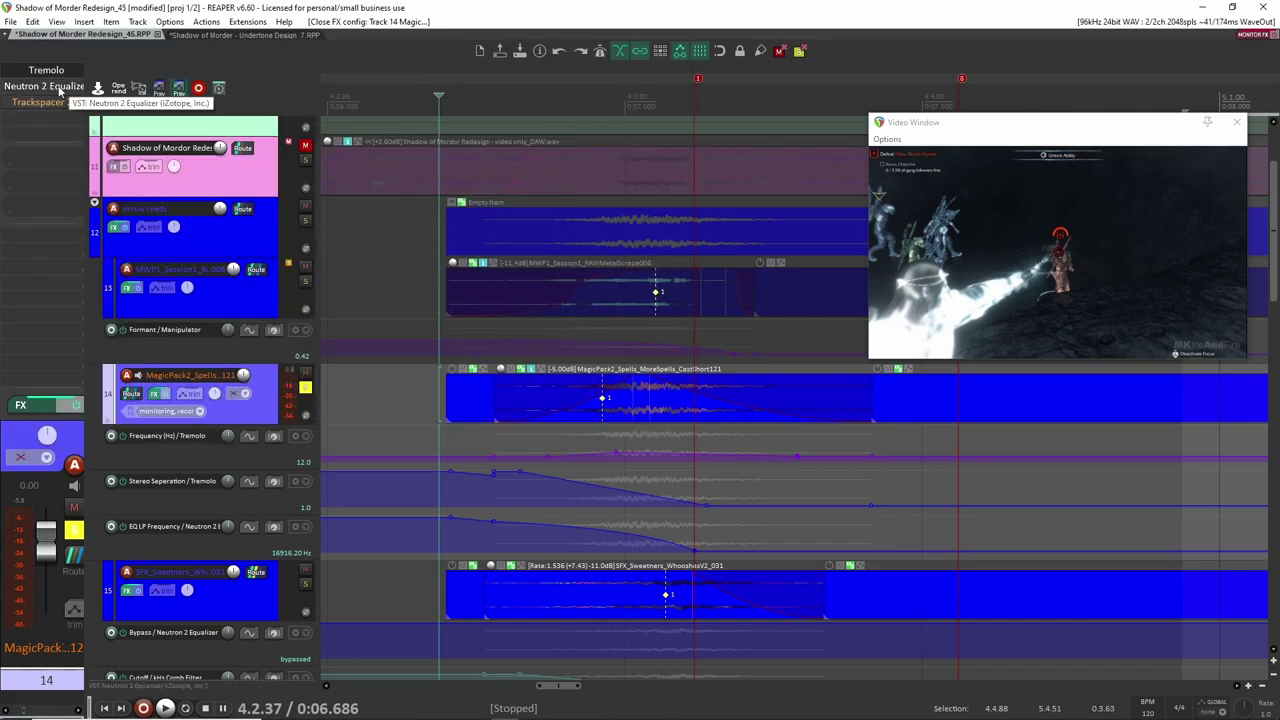
key("space")
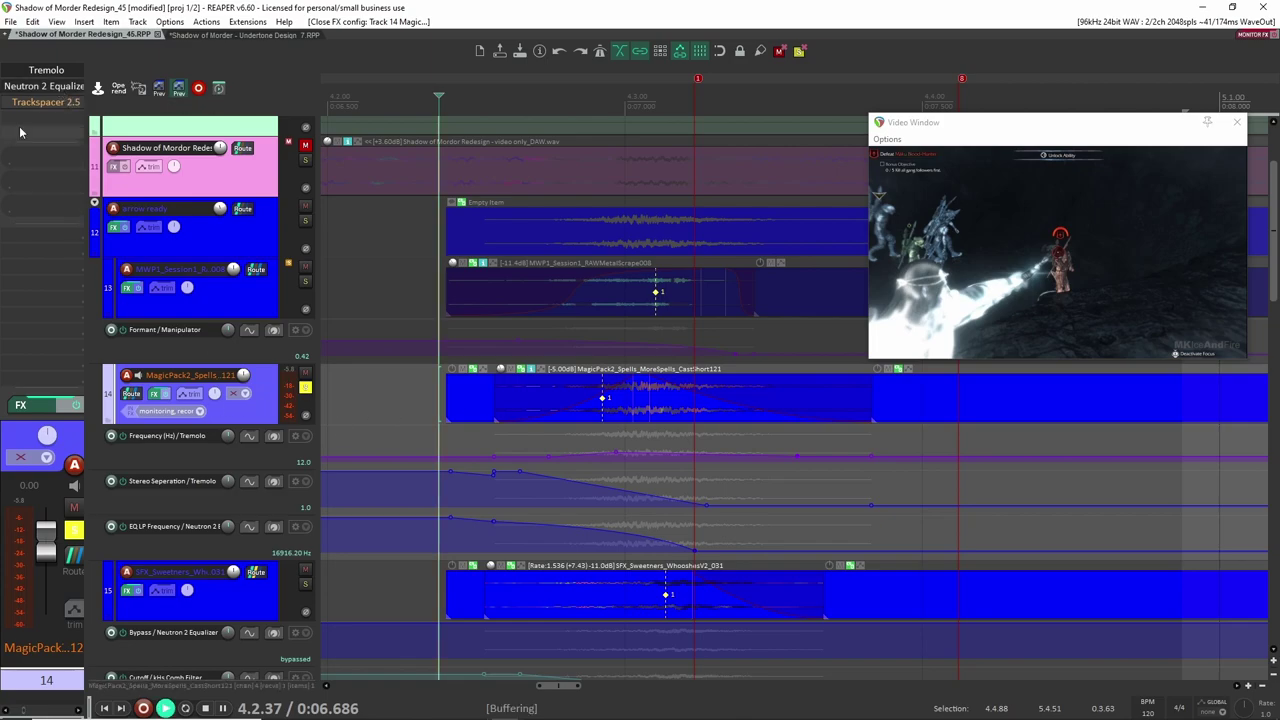
key("space")
Step: Re-enable Trackspacer 2.5 on the spells layer, close its window, and play the layer through the full effects chain
left_click(41, 105, "shift")
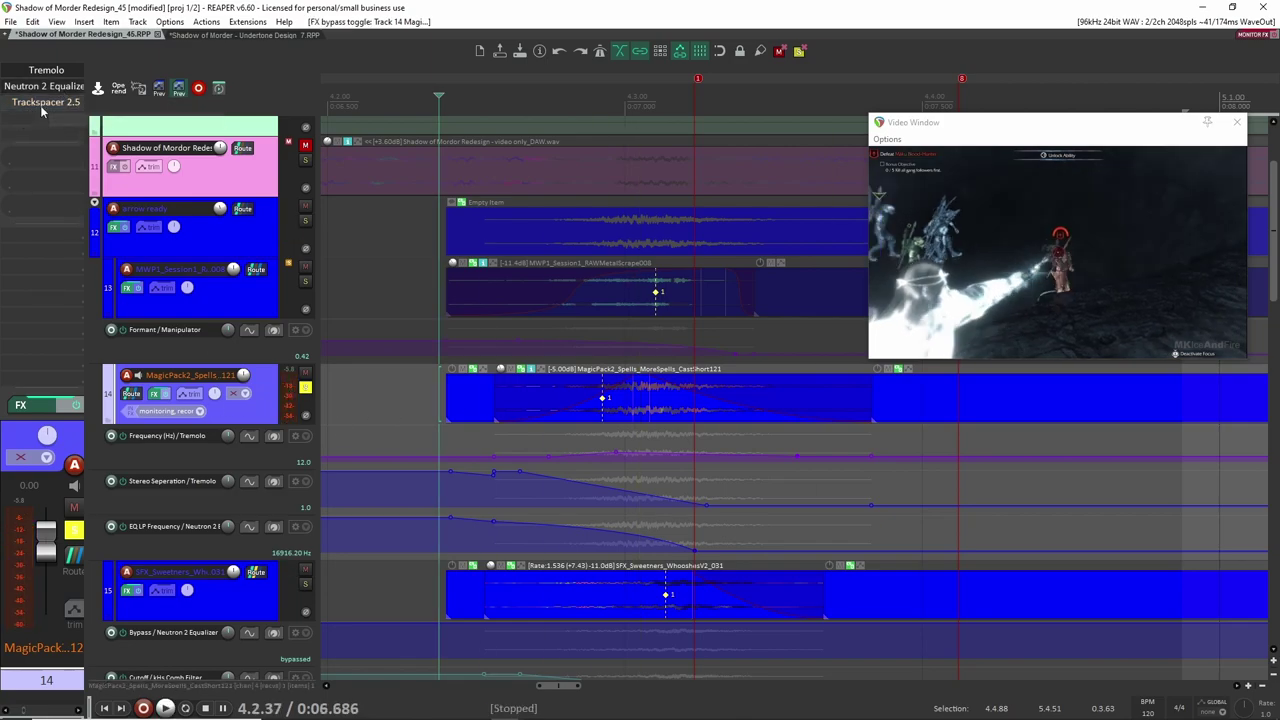
left_click(1024, 76)
key("space")
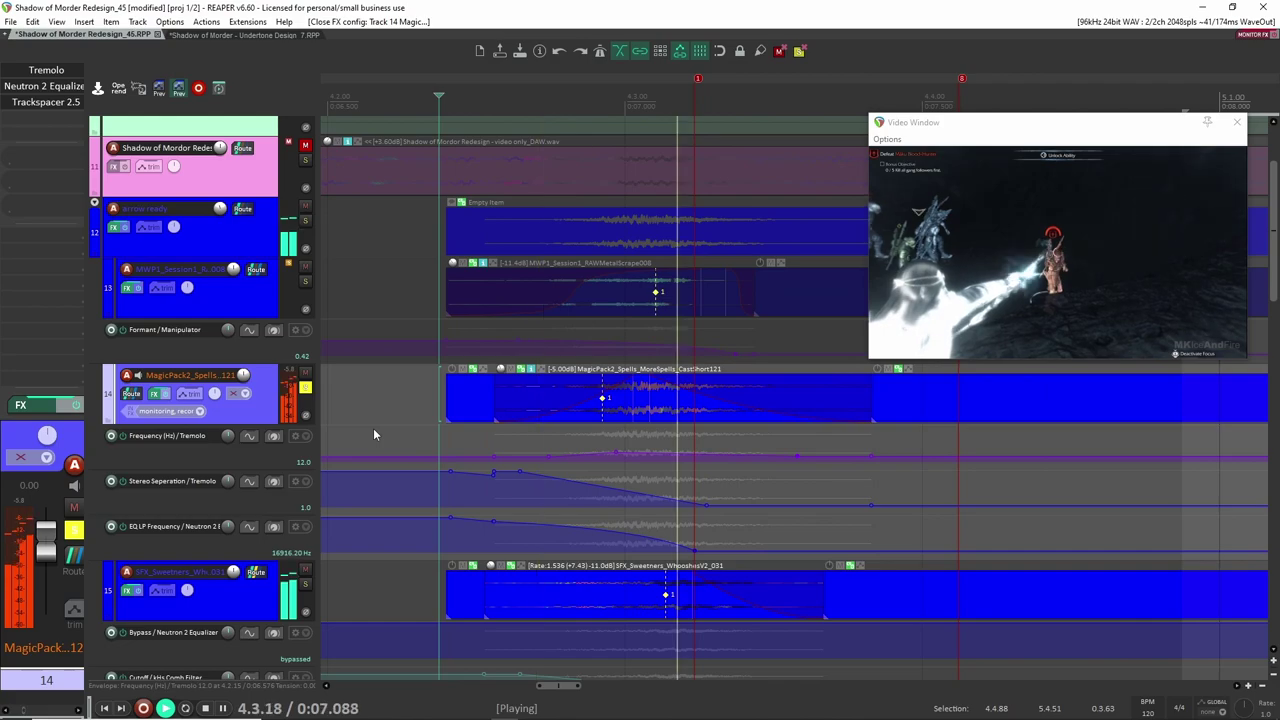
key("space")
key("space")
Step: Solo the metal scrape and MagicPack2 spells layers together, play them, and unsolo both
left_click(305, 387)
key("space")
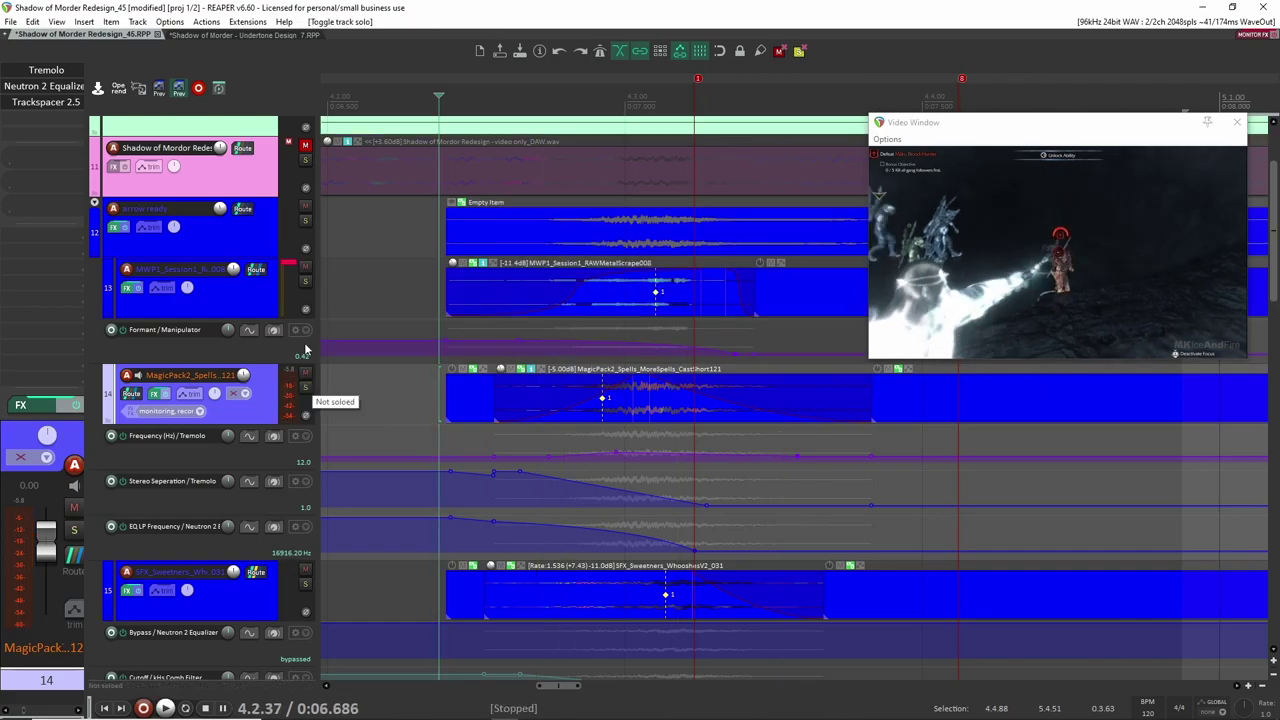
left_click(305, 387)
left_click(305, 281)
key("space")
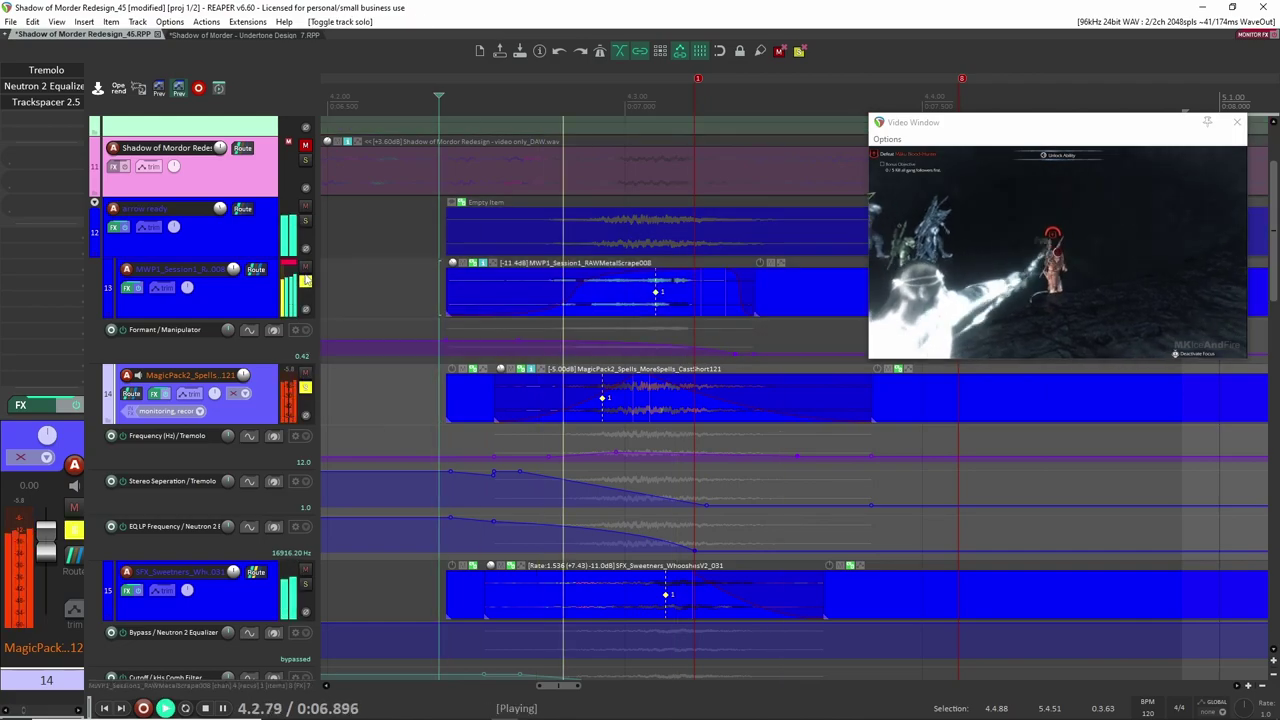
key("space")
key("space")
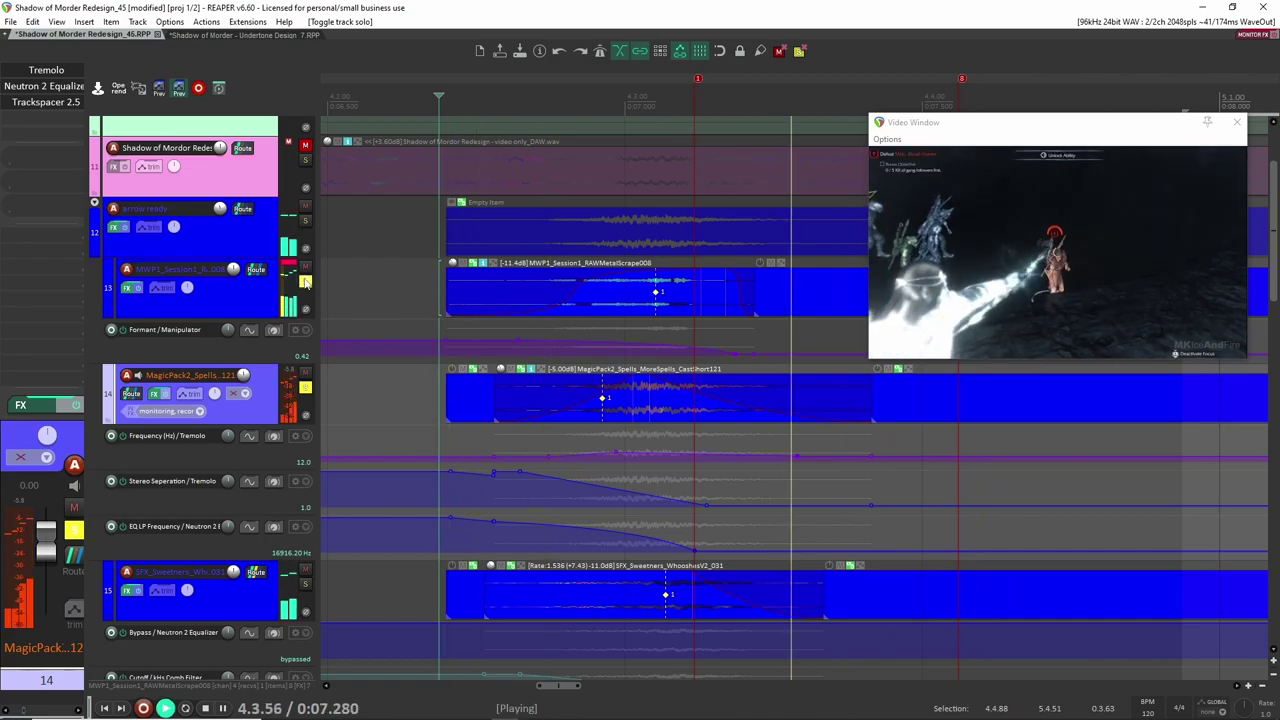
left_click(305, 283)
key("space")
left_click(305, 388)
Step: Solo the SFX_Sweetners_WhooshesV2_031 layer and play it
scroll(306, 468, "down", 2)
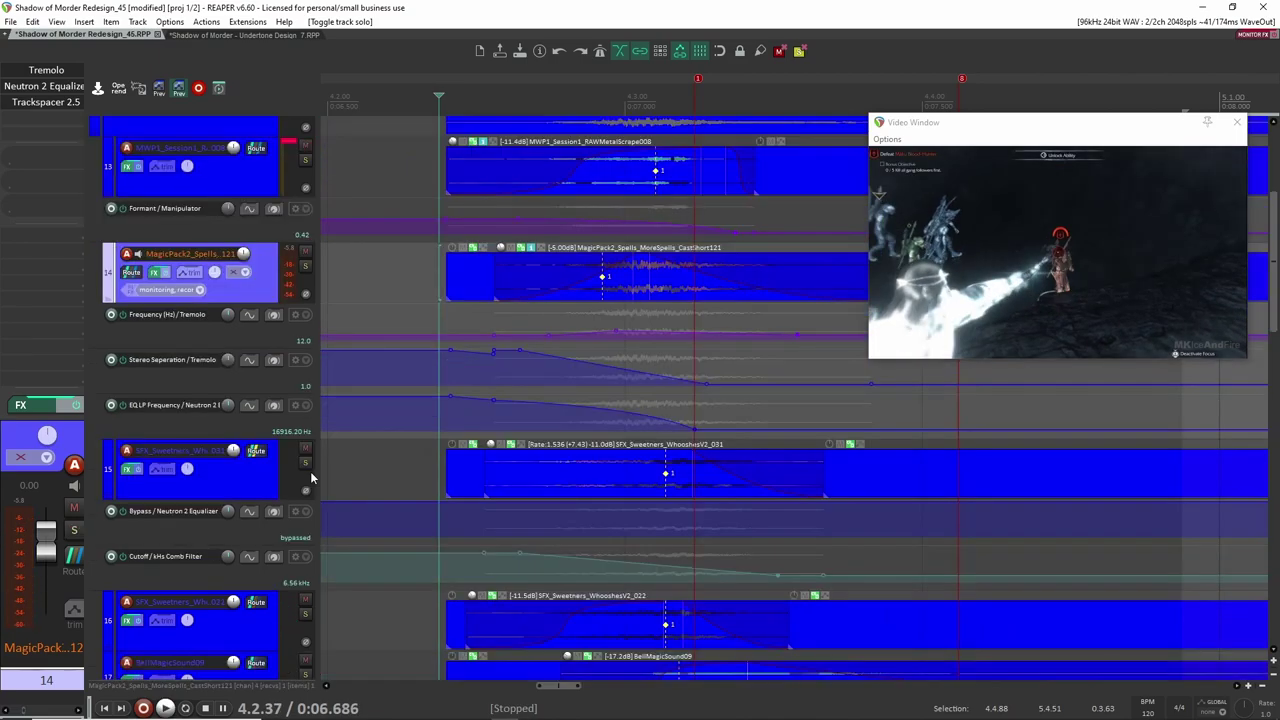
left_click(305, 463)
key("space")
key("space")
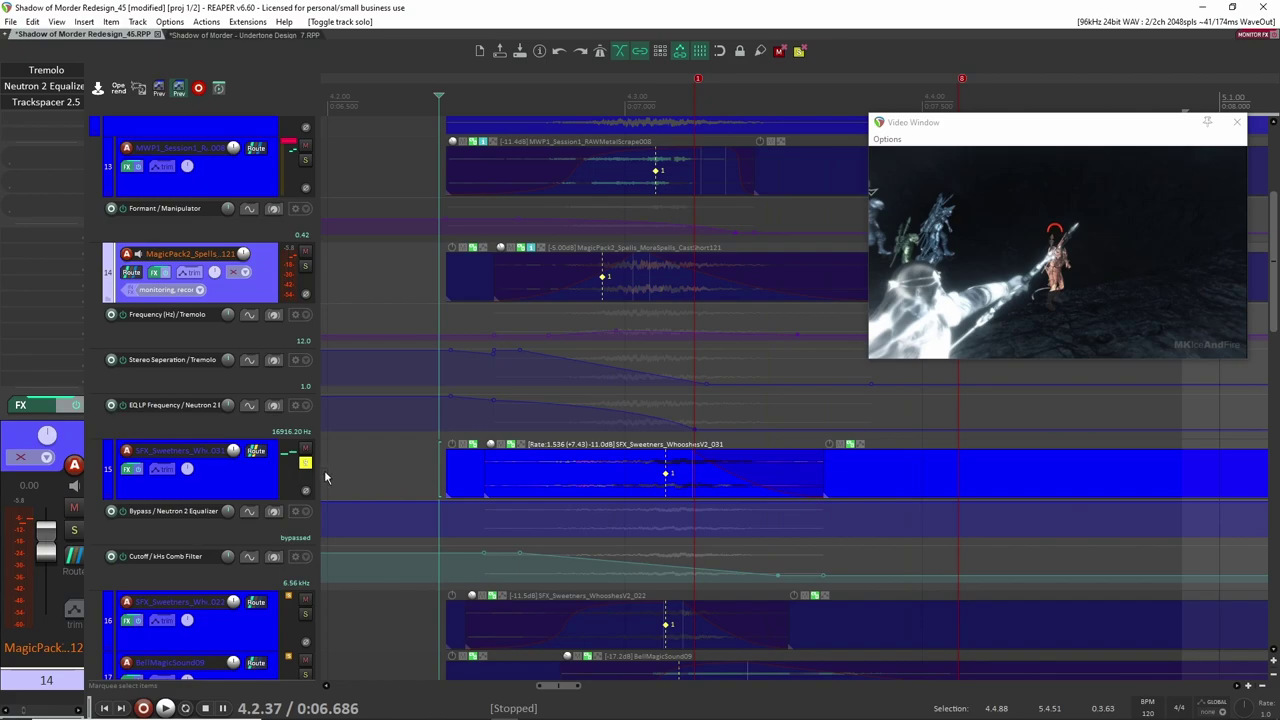
Step: Compare the WhooshesV2_031 layer with kHs Comb Filter bypassed and enabled, with its settings shown, and close the plug-in
left_click(249, 476)
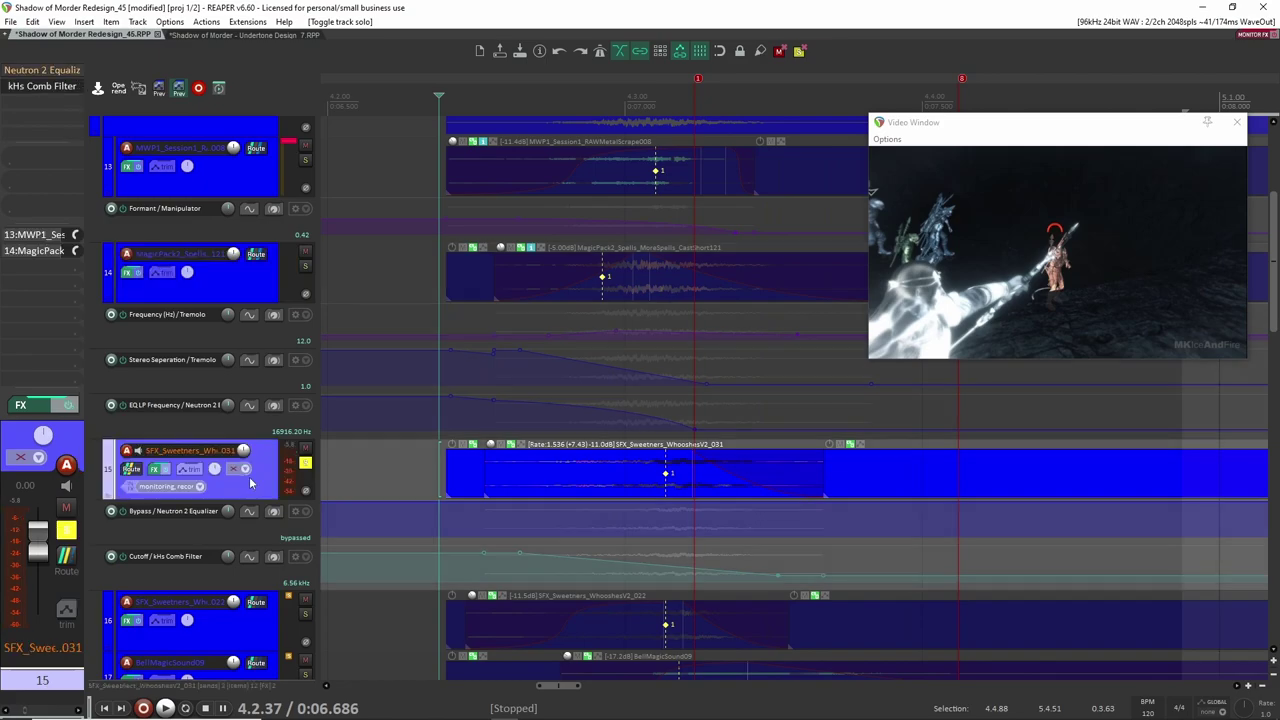
left_click(67, 90)
left_click(242, 63)
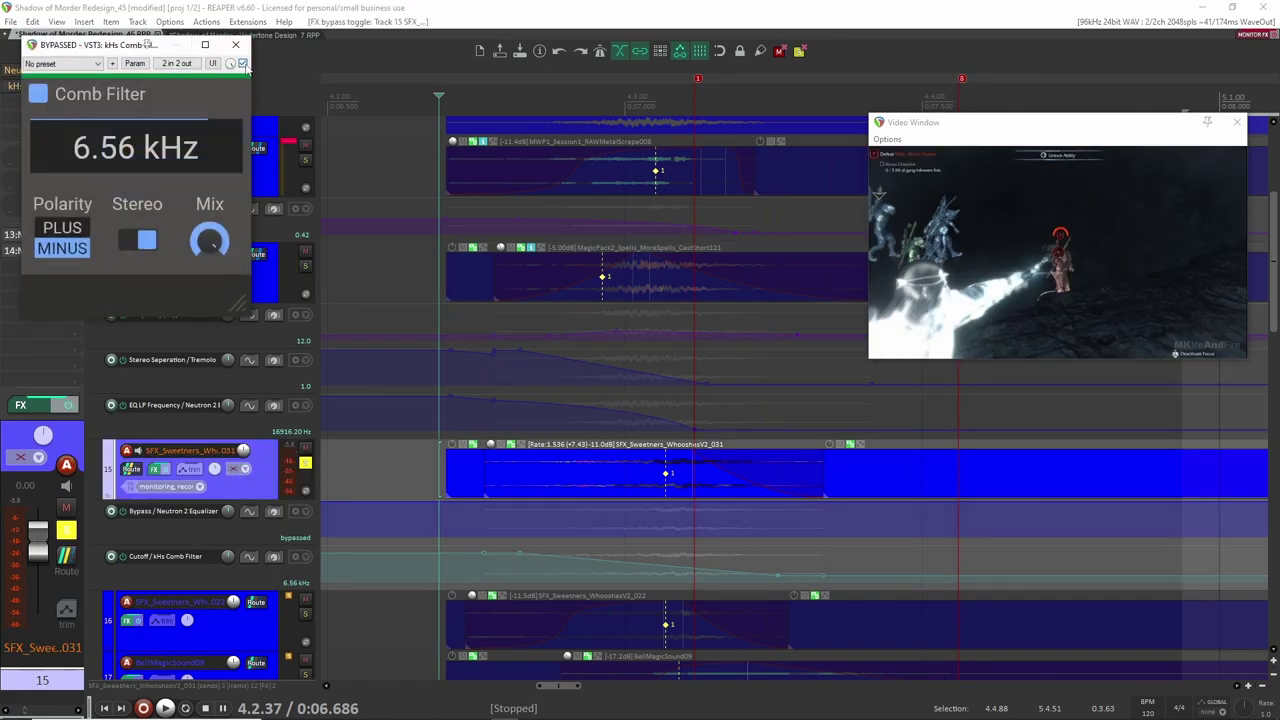
key("space")
key("space")
key("space")
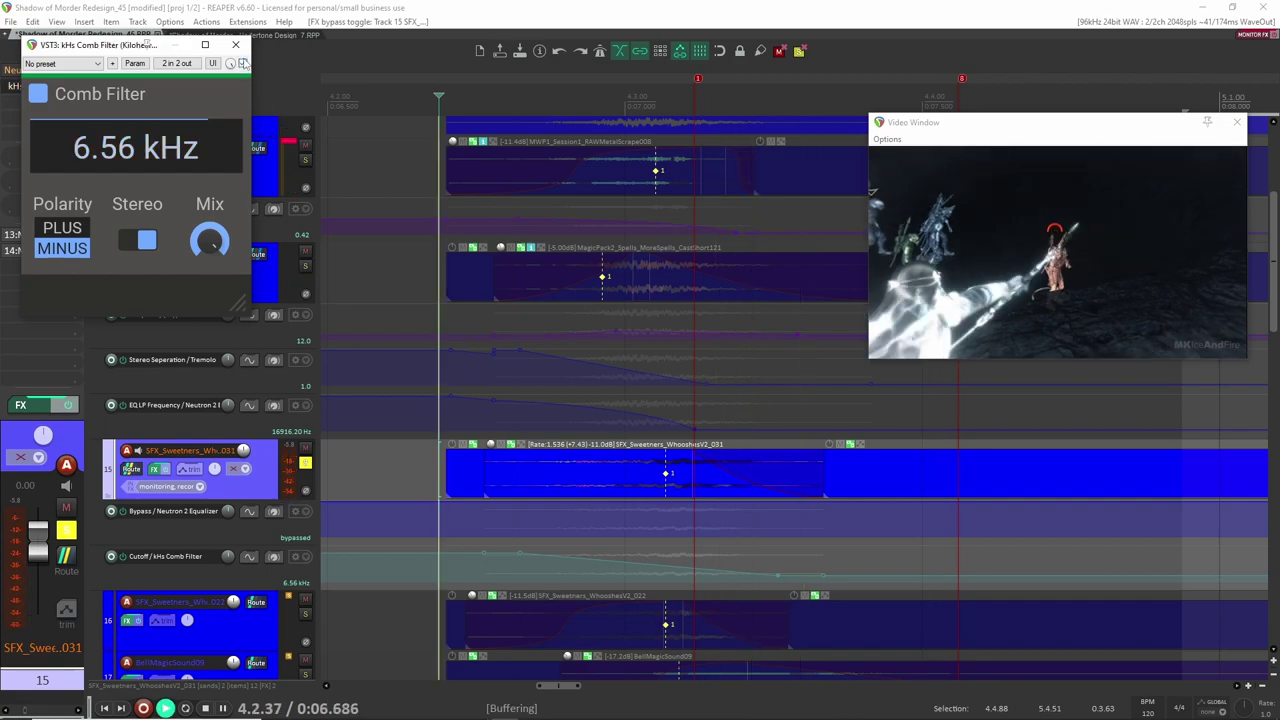
key("space")
left_click(235, 44)
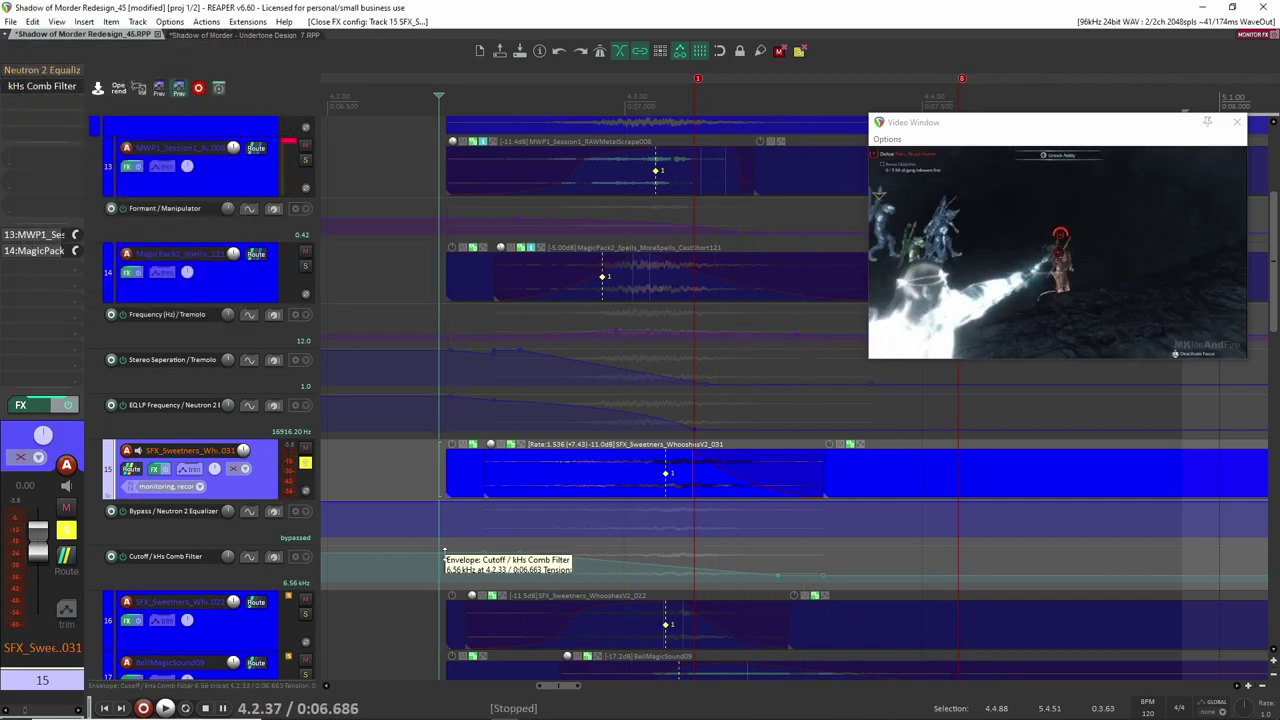
Step: Switch the solo from WhooshesV2_031 to the SFX_Sweetners_WhooshesV2_022 layer and play it
left_click(305, 463)
scroll(314, 471, "down", 3)
scroll(318, 476, "up", 1)
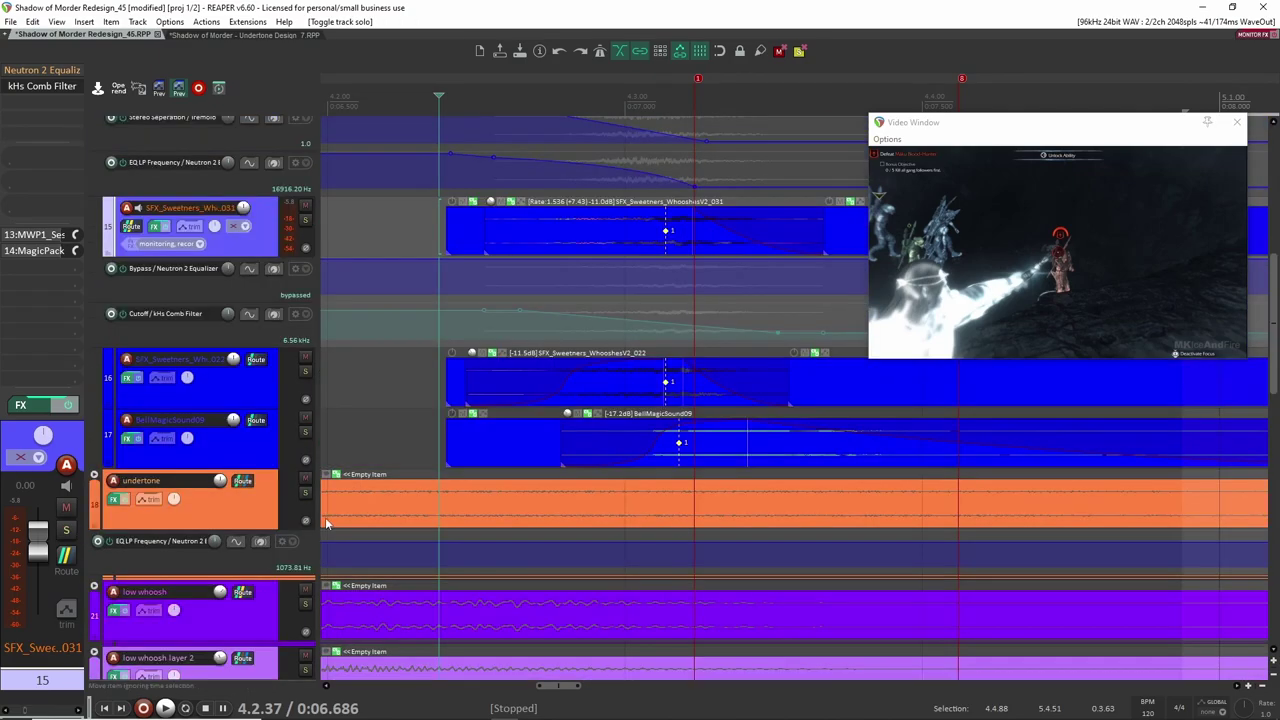
left_click(335, 384)
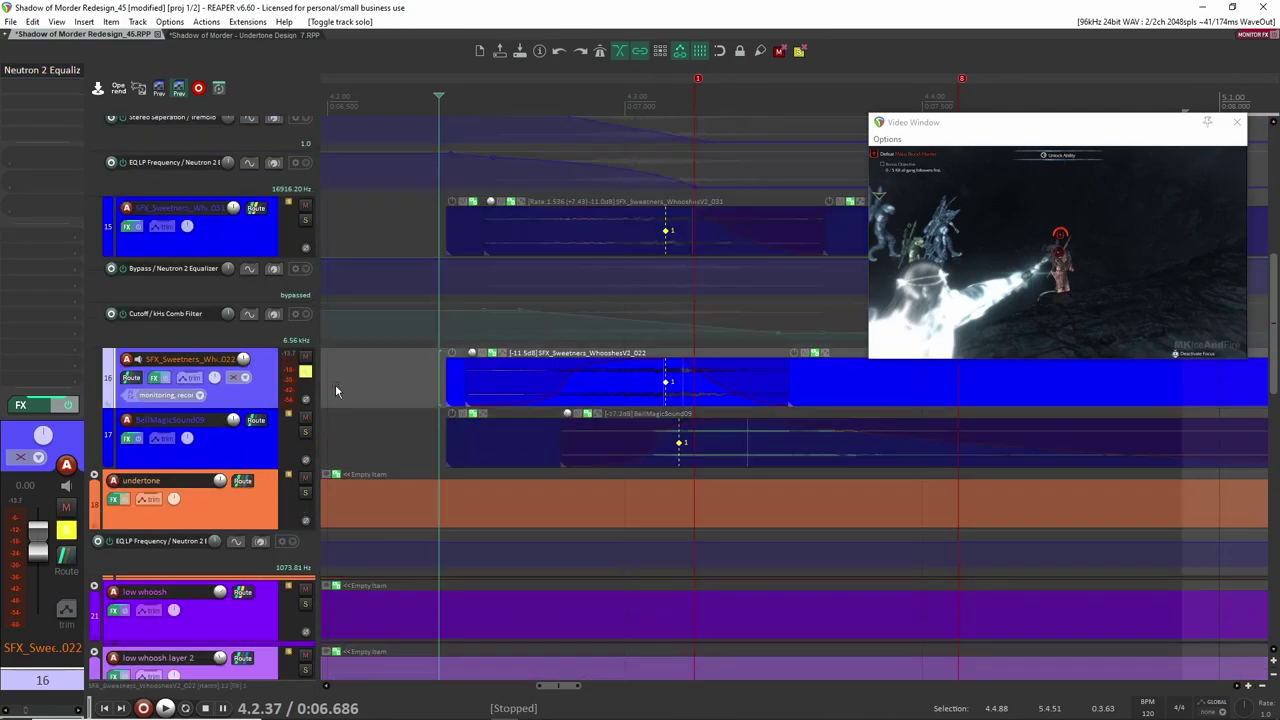
key("space")
key("space")
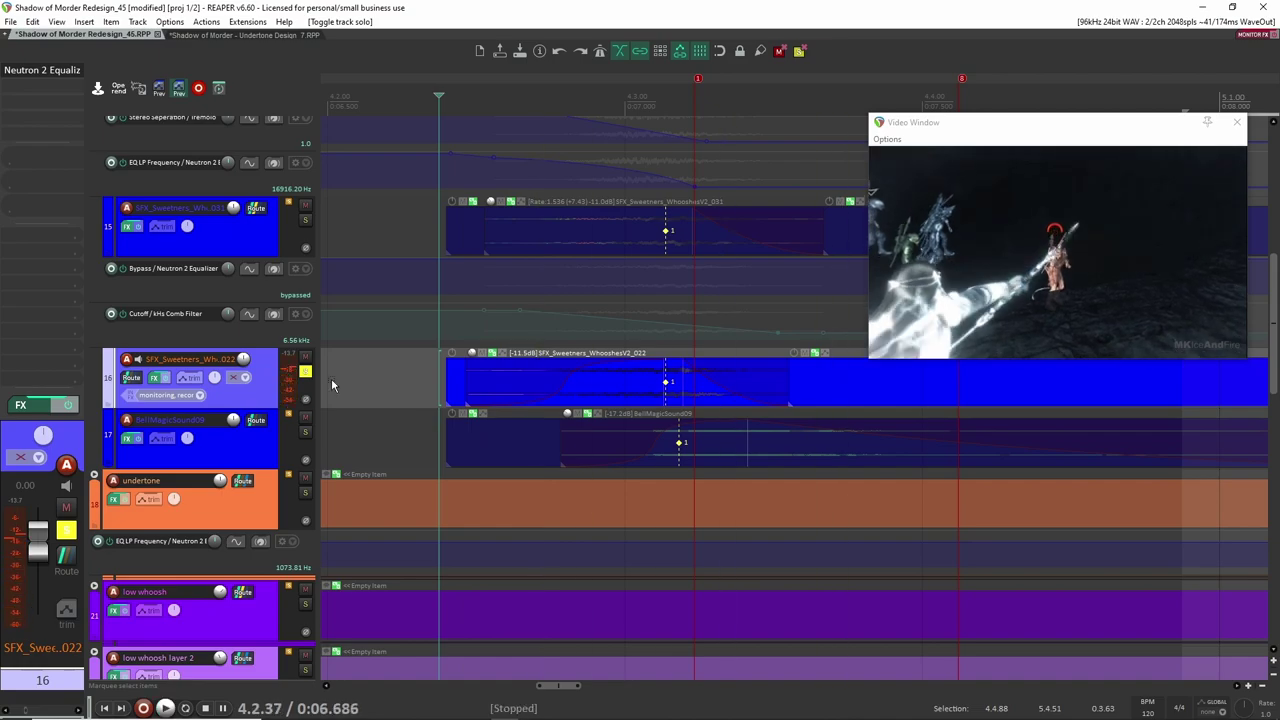
Step: Play the soloed SFX_Sweetners_WhooshesV2_022 layer and compare it with Neutron 2 Equalizer bypassed and enabled, with the plug-in's settings shown
key("space")
key("space")
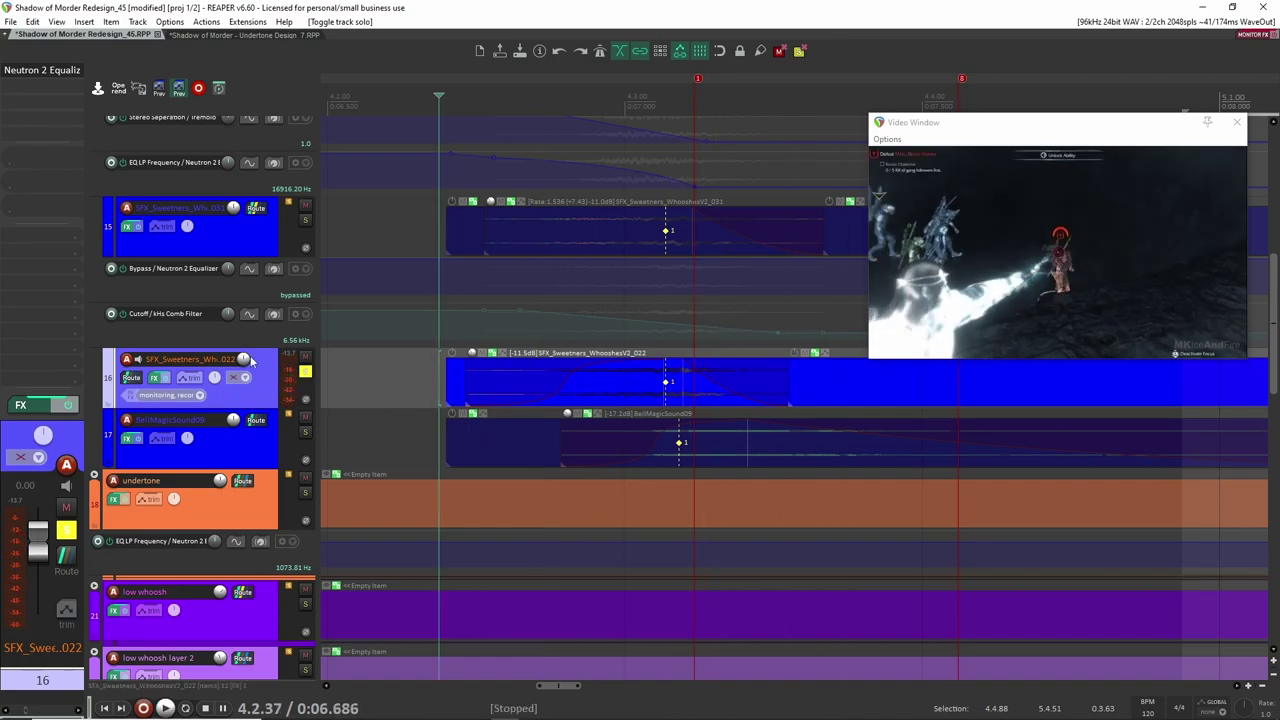
left_click(34, 73, "shift")
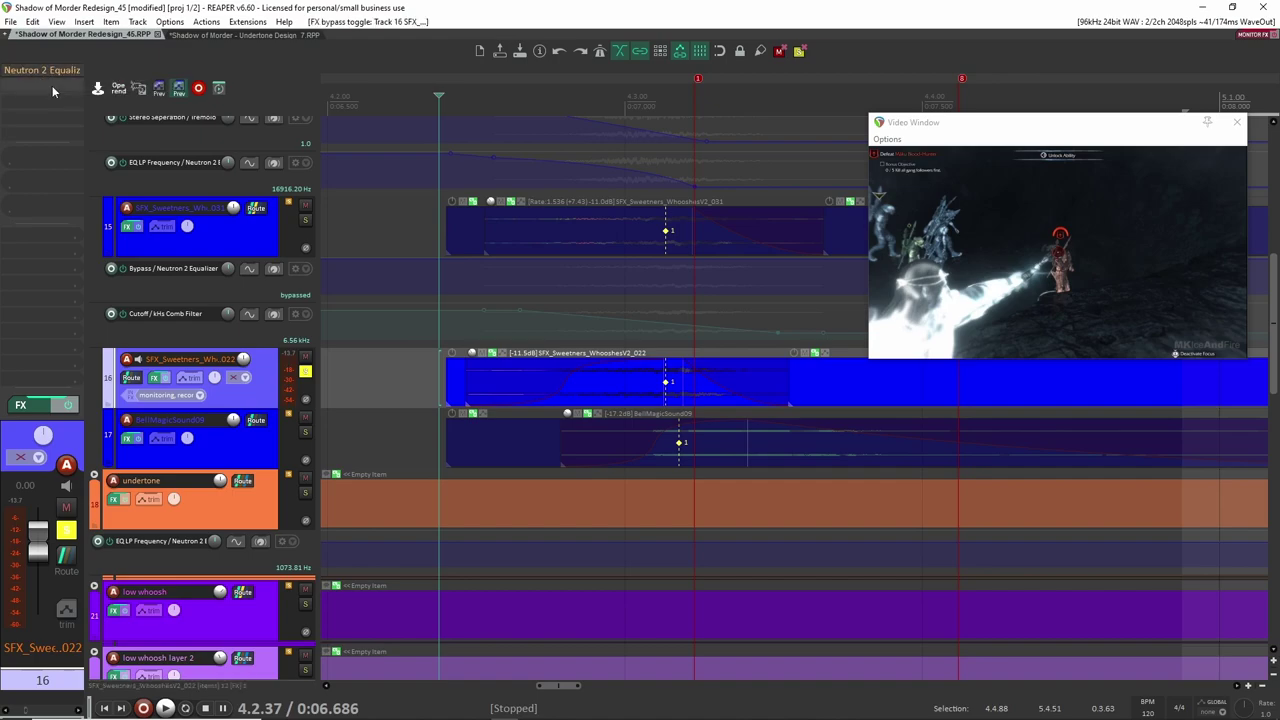
left_click(51, 76)
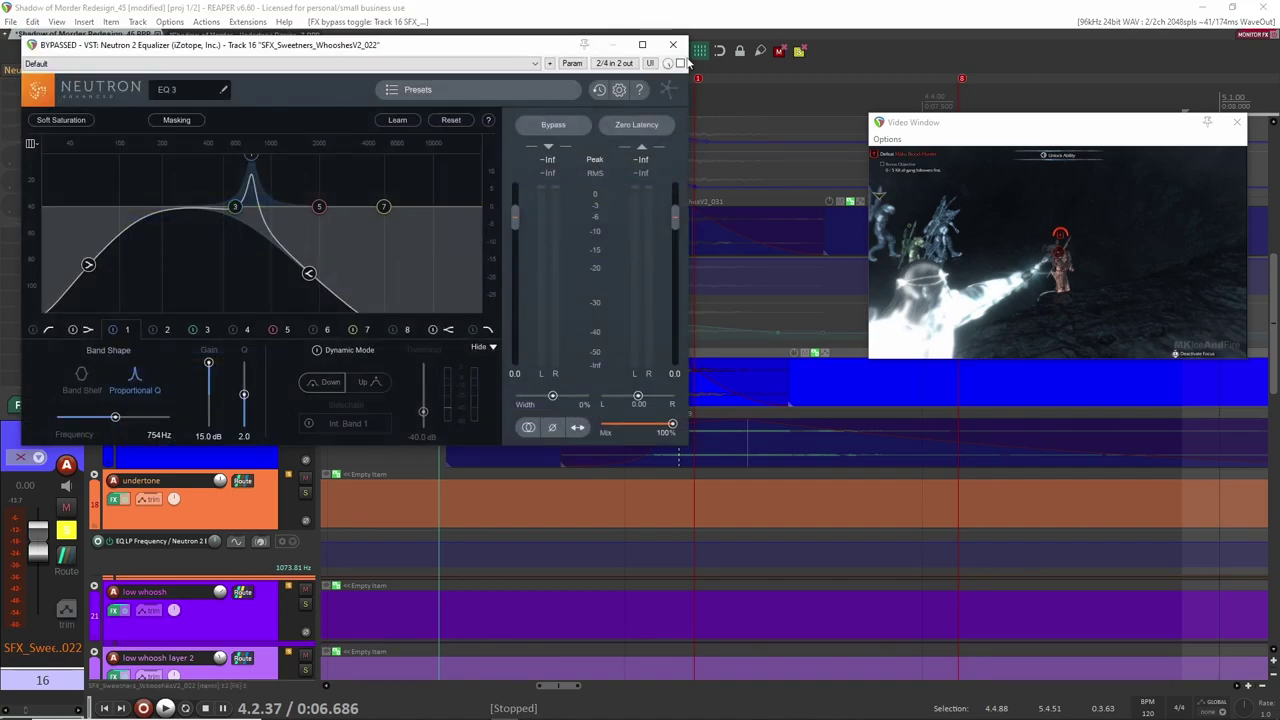
key("space")
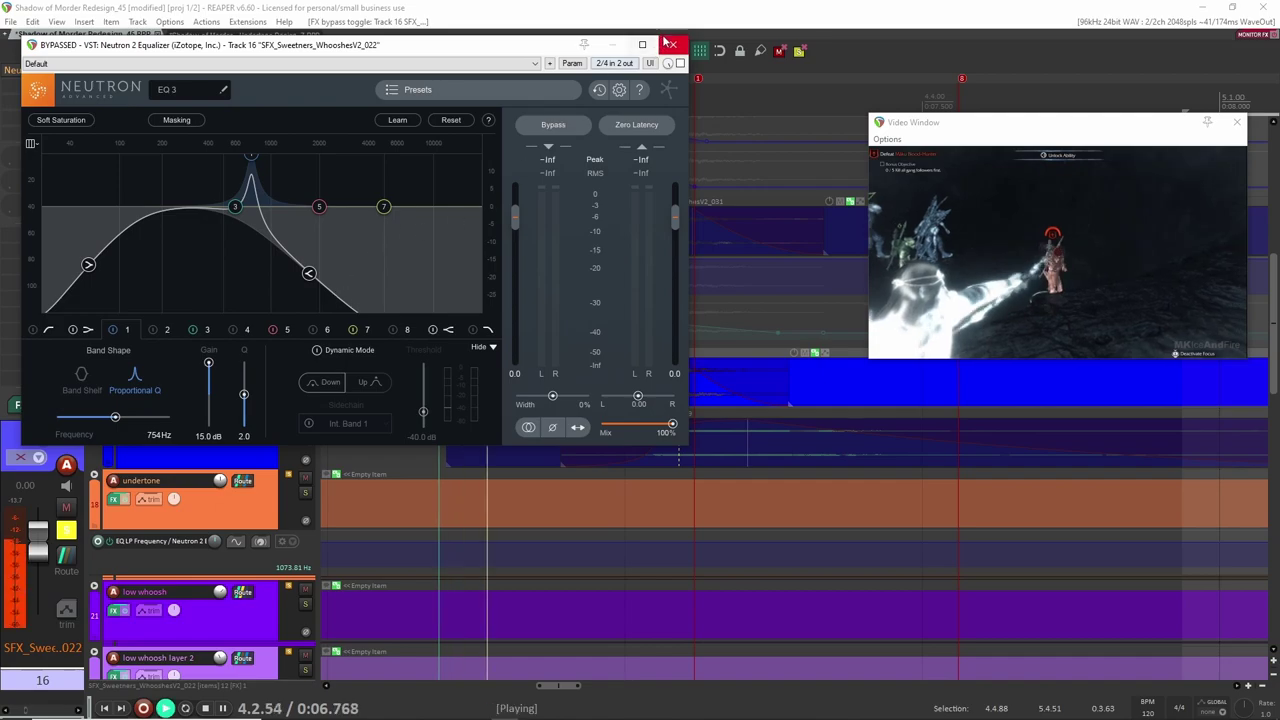
key("space")
key("space")
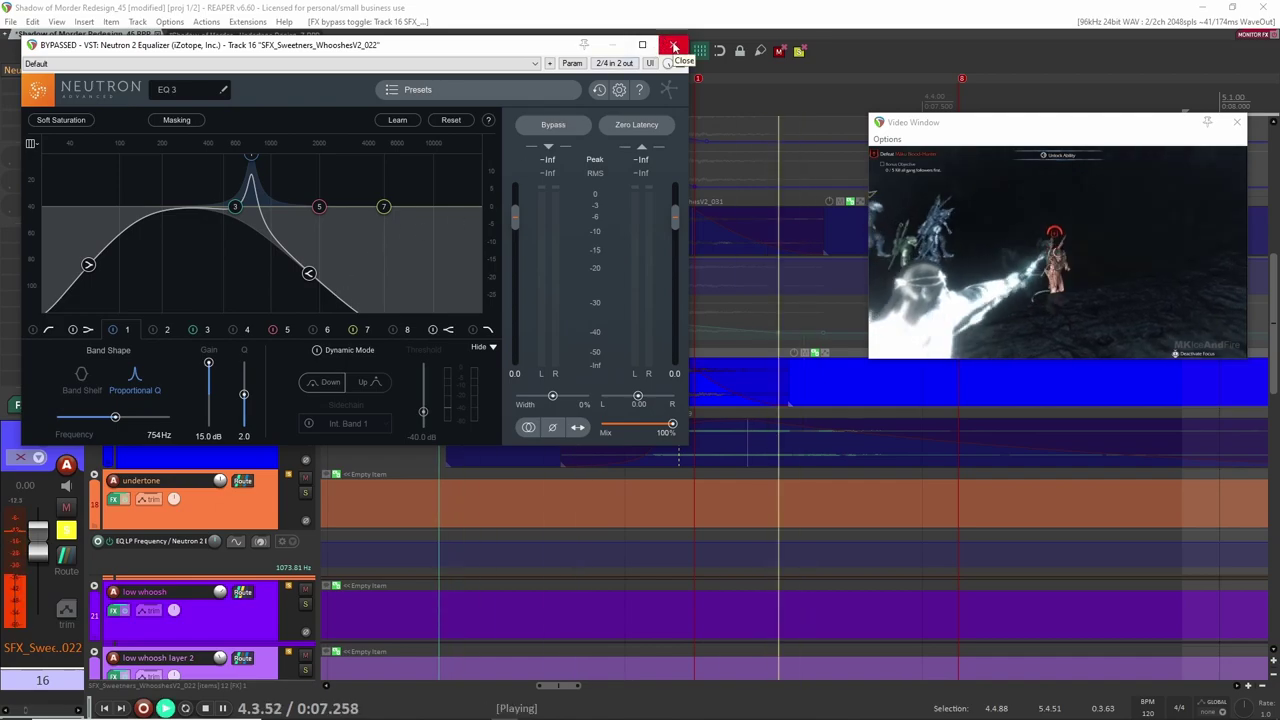
key("space")
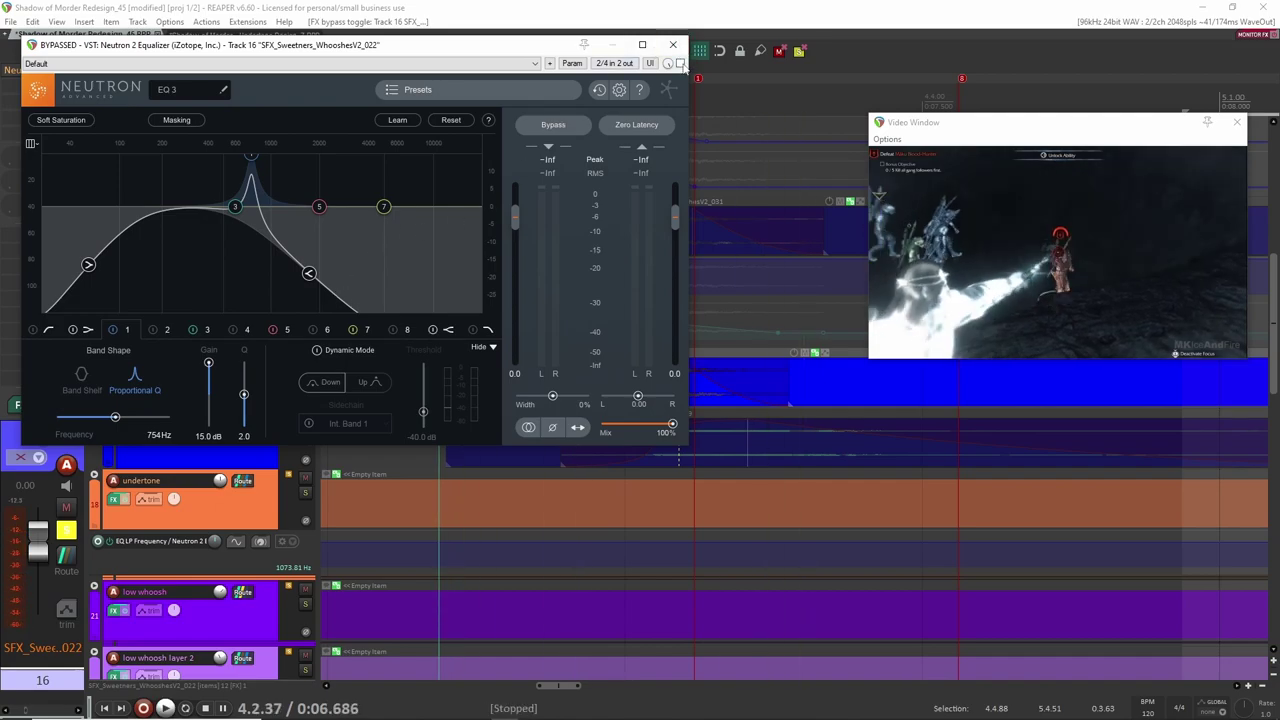
left_click(680, 63)
key("space")
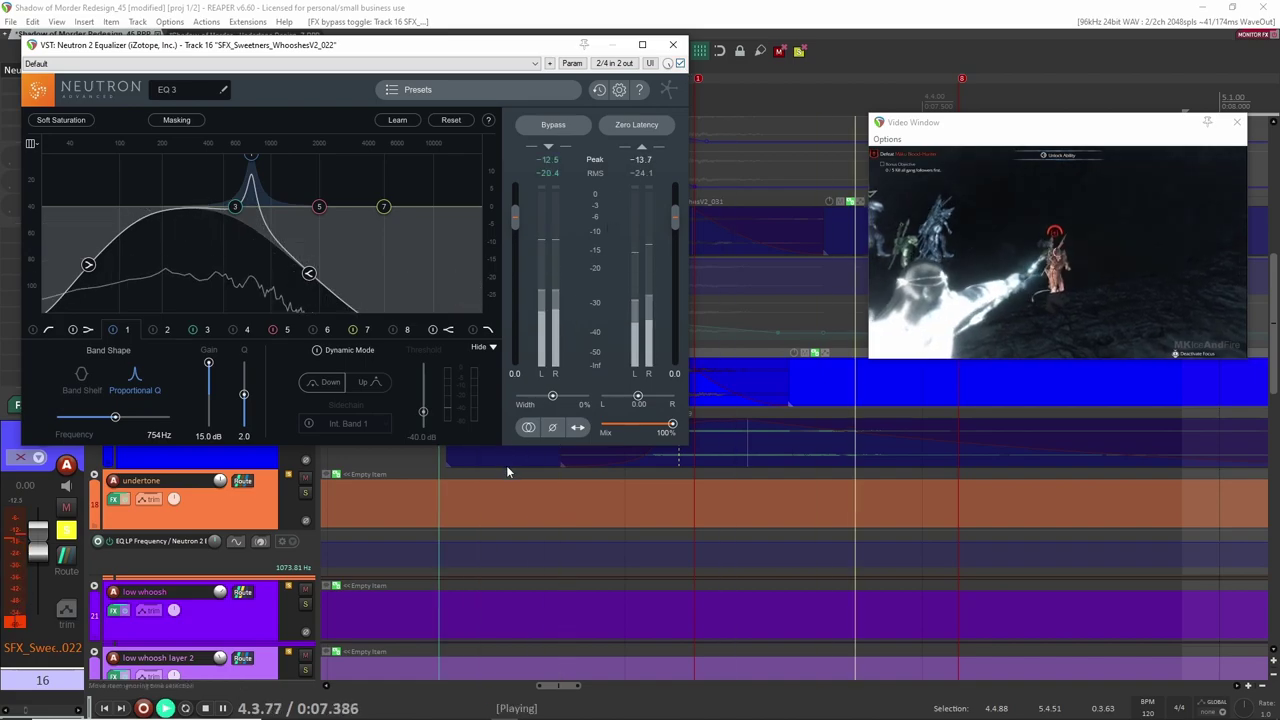
Step: Play back the soloed SFX_Sweetners_WhooshesV2_022 track with its Neutron 2 Equalizer open, and close the plug-in window
key("space")
key("space")
key("space")
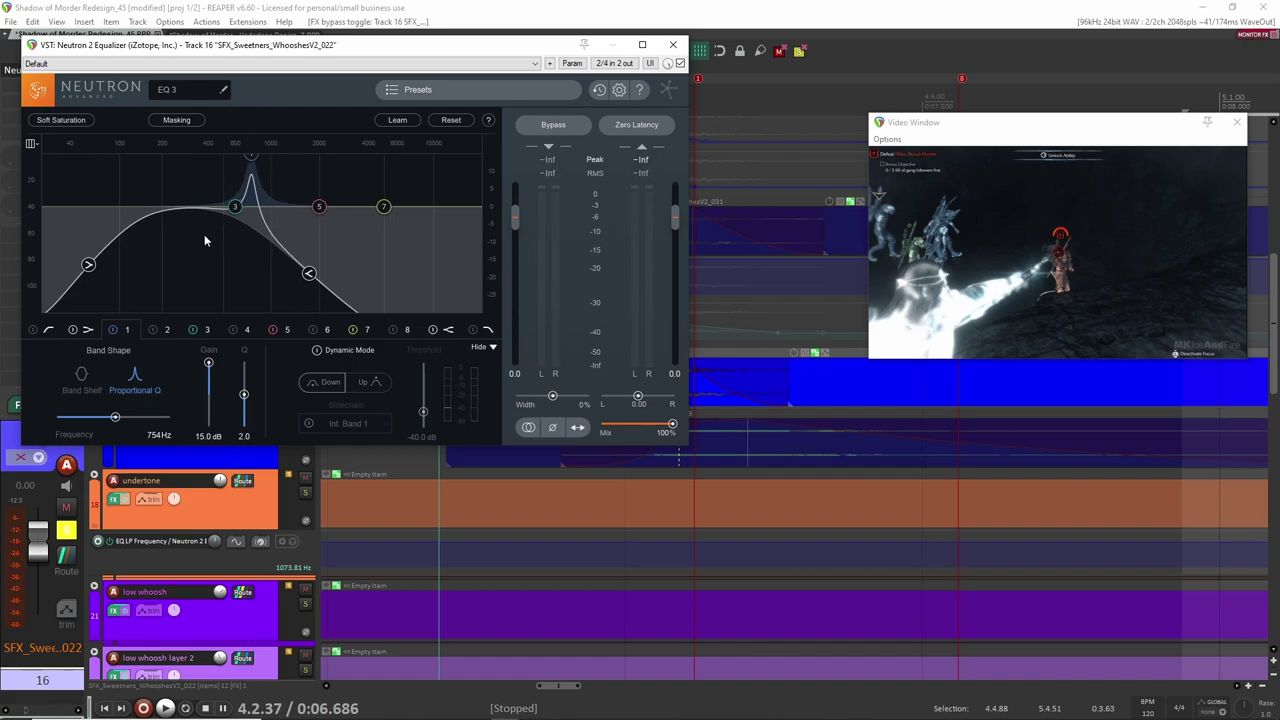
left_click(673, 44)
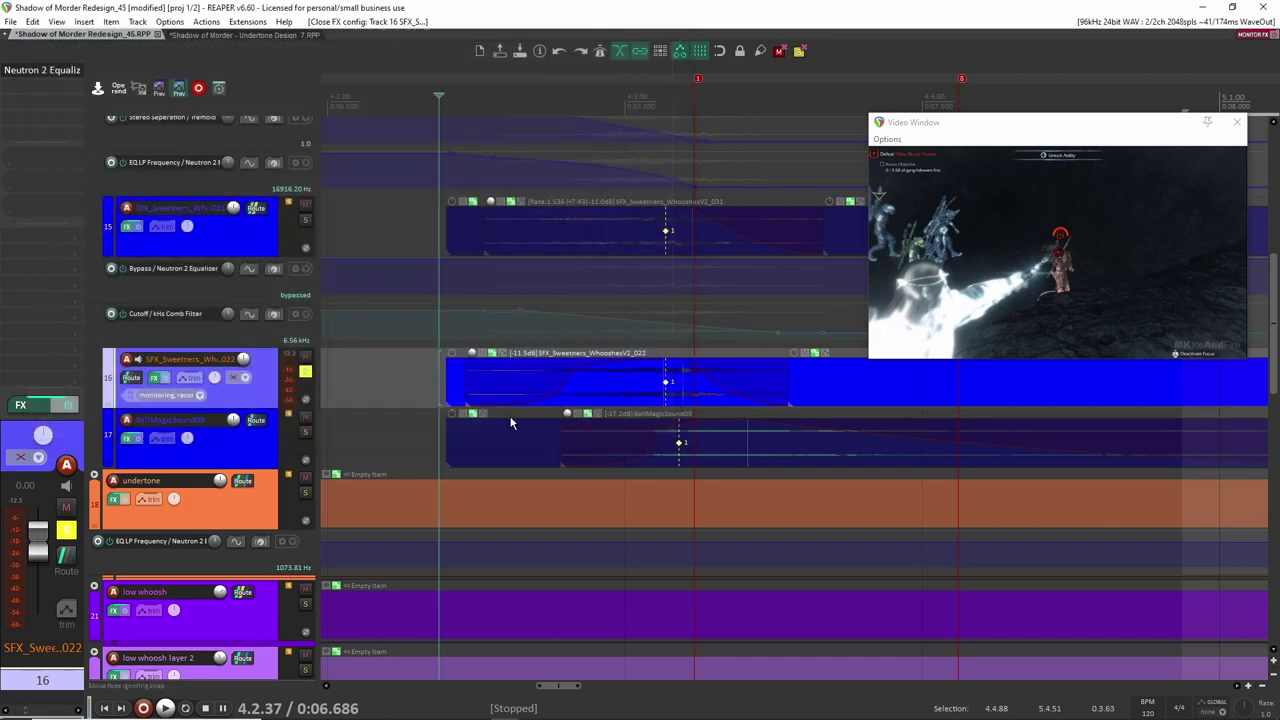
Step: Move the solo from the SFX_Sweetners_WhooshesV2_022 track to the BellMagicSound09 track and select that track
left_click(307, 373)
left_click(306, 434)
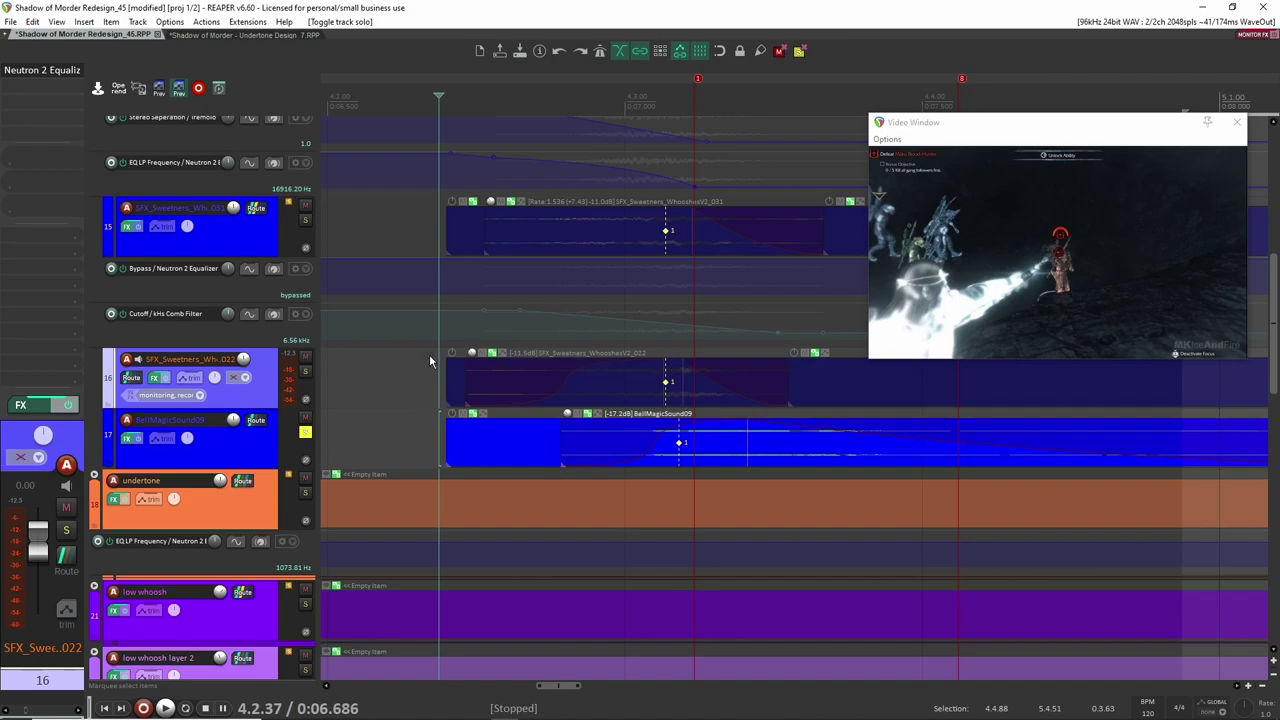
left_click(389, 457)
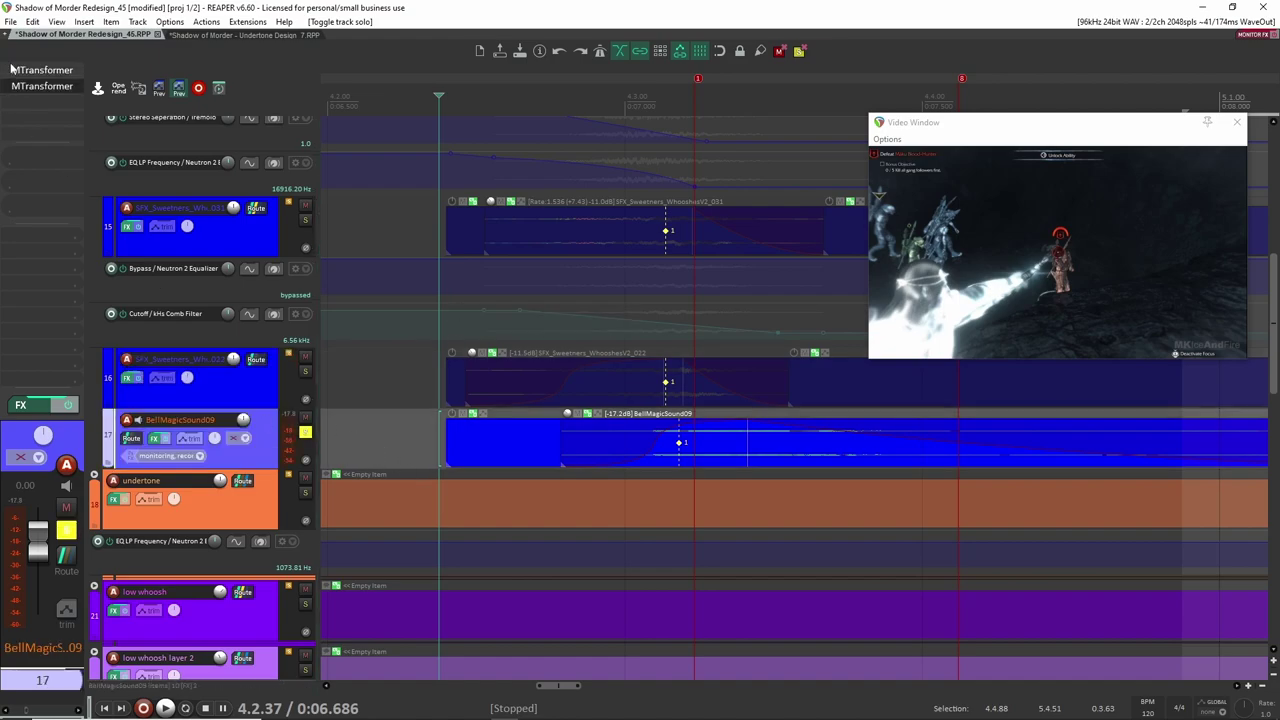
Step: Audition the BellMagicSound09 track with its whole effects chain bypassed, and re-enable the chain
left_click(70, 405)
key("space")
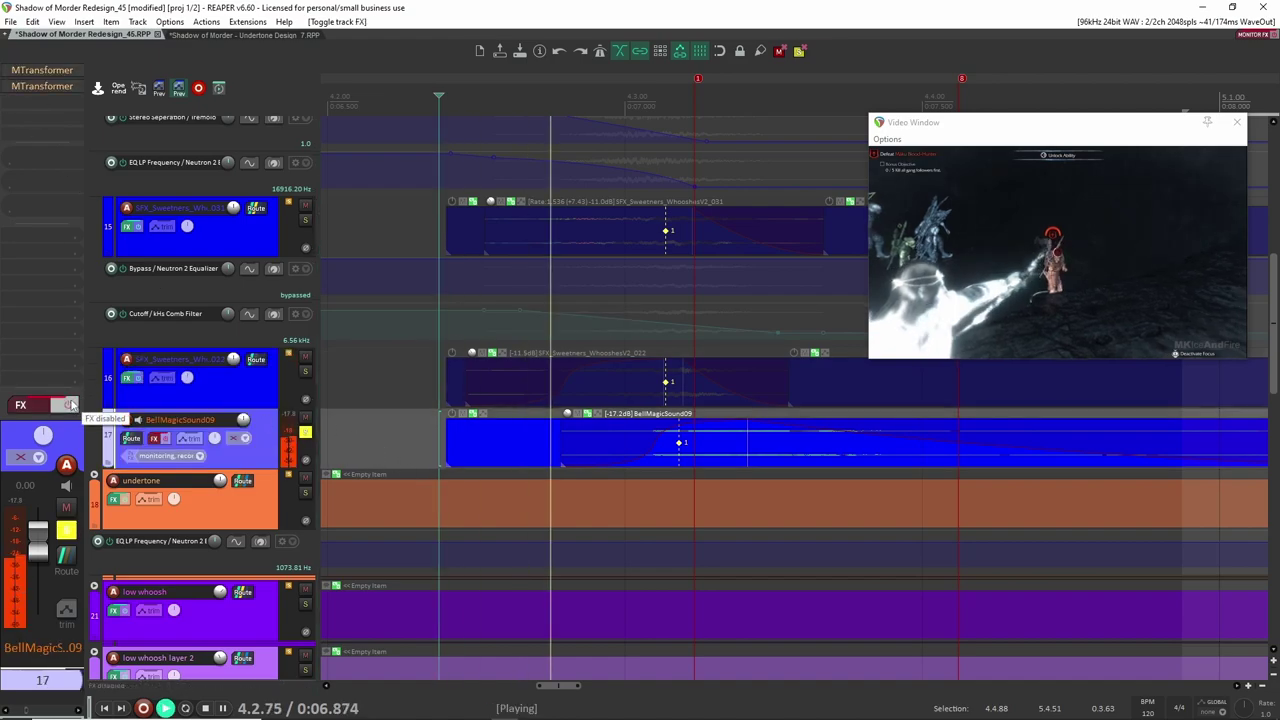
key("space")
key("space")
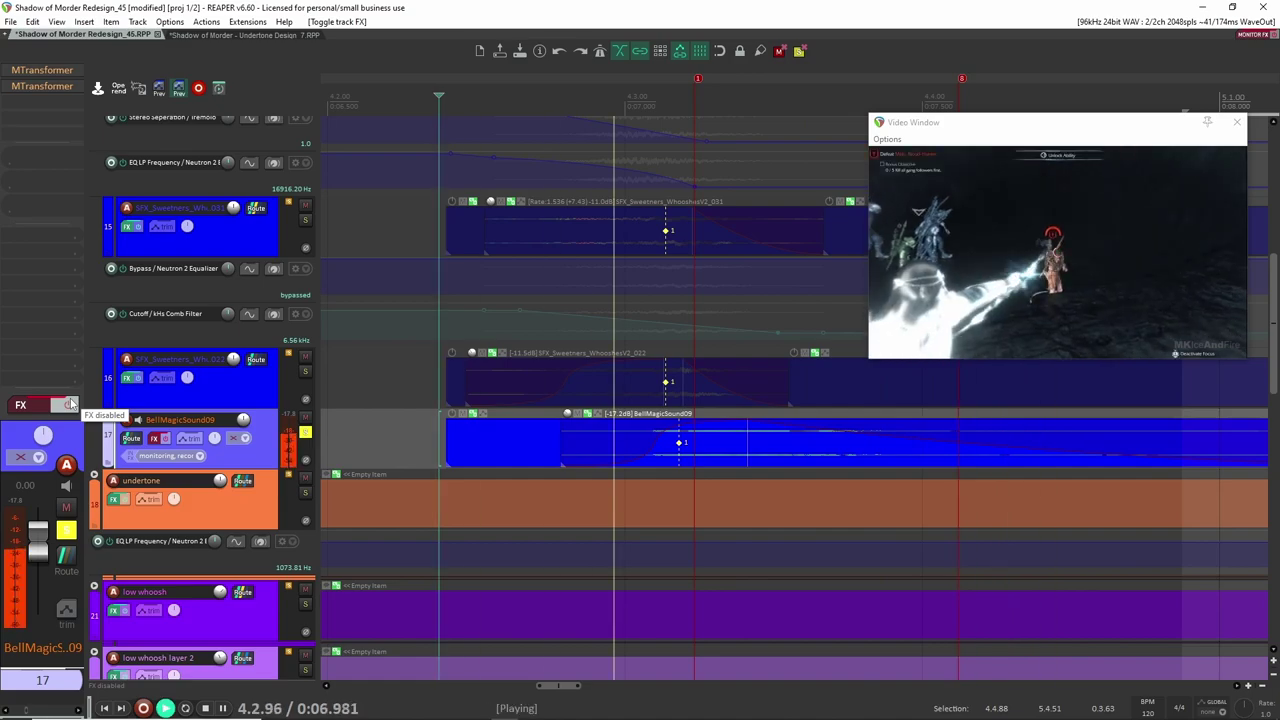
key("space")
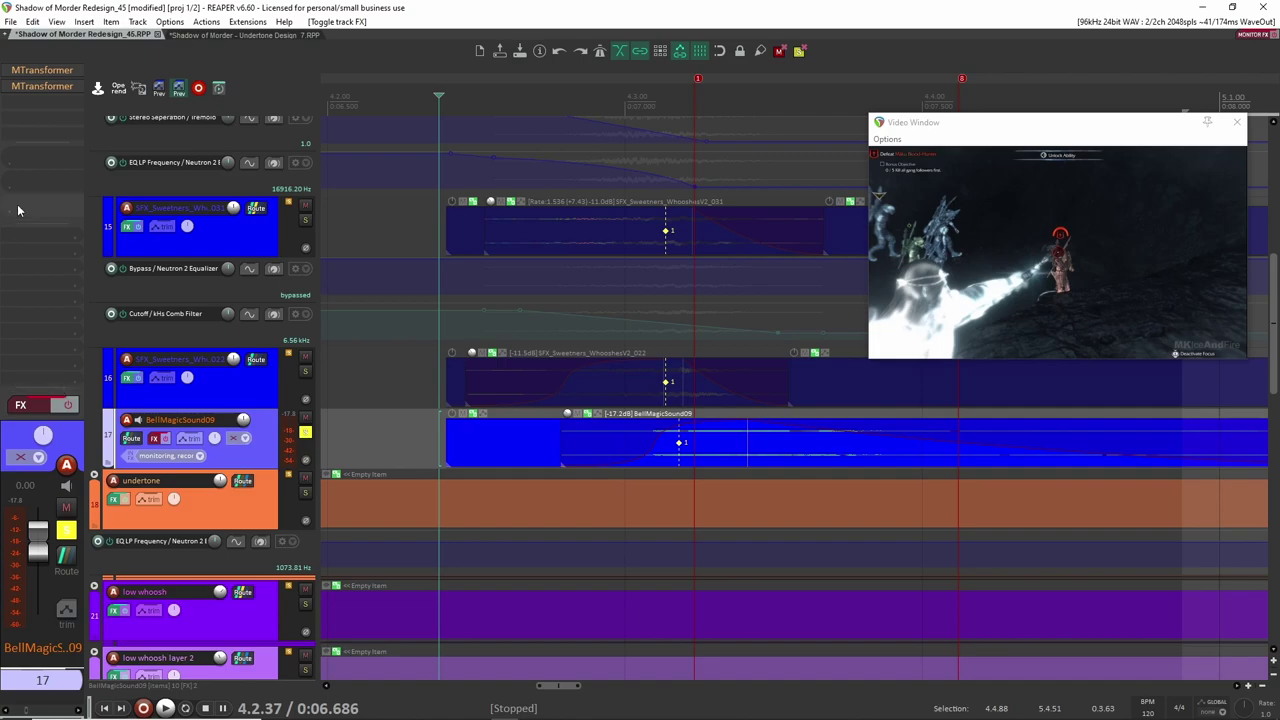
left_click(68, 404)
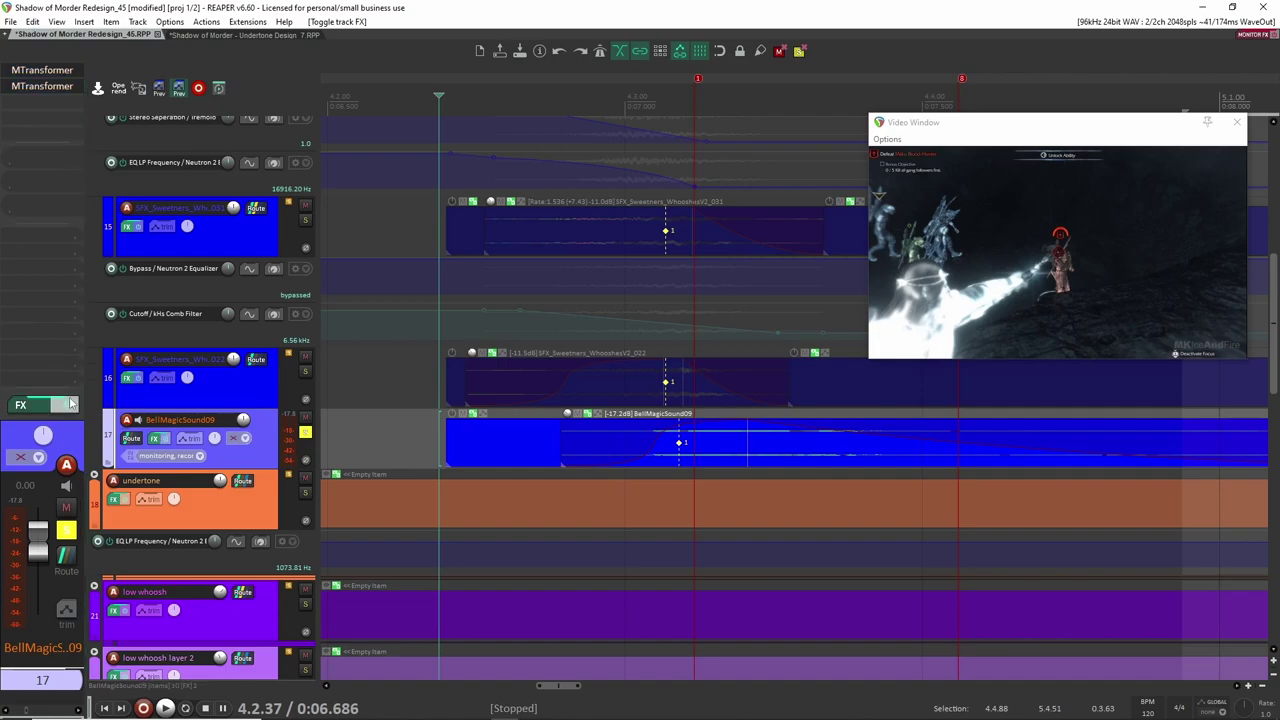
Step: Audition BellMagicSound09 through only the first MTransformer while viewing its settings, and re-enable the second MTransformer
left_click(42, 71)
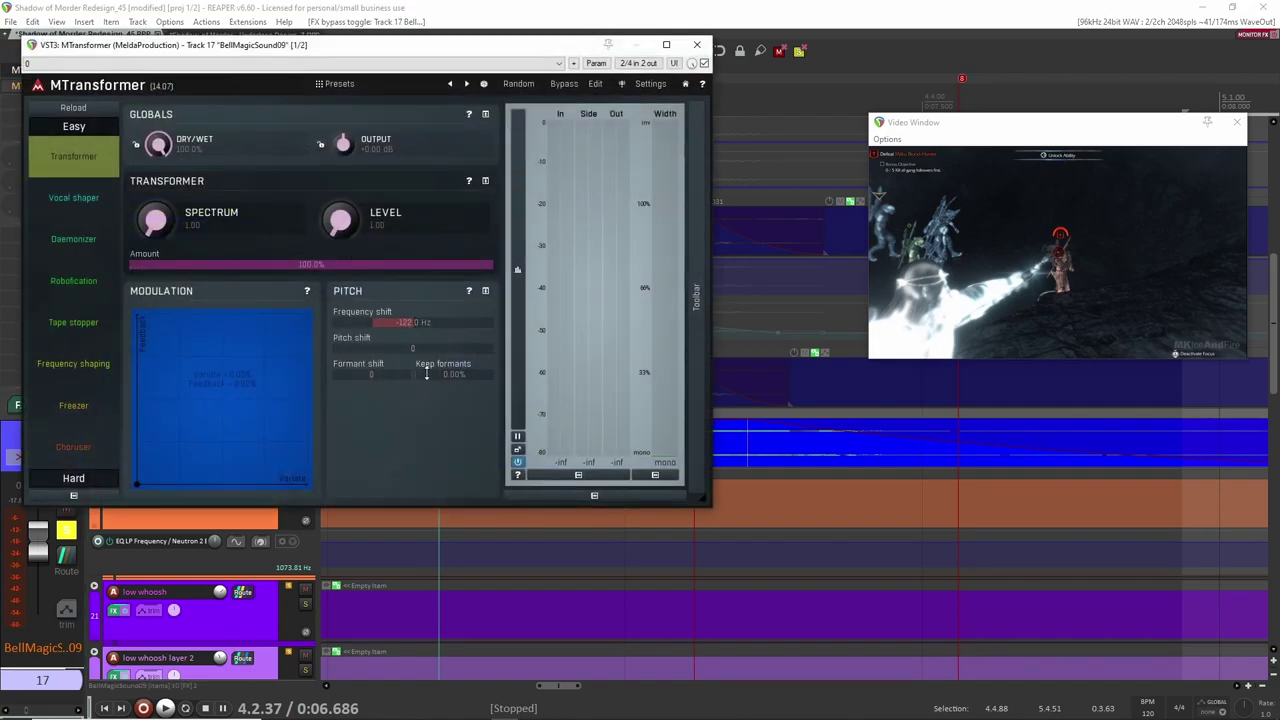
left_click(697, 44)
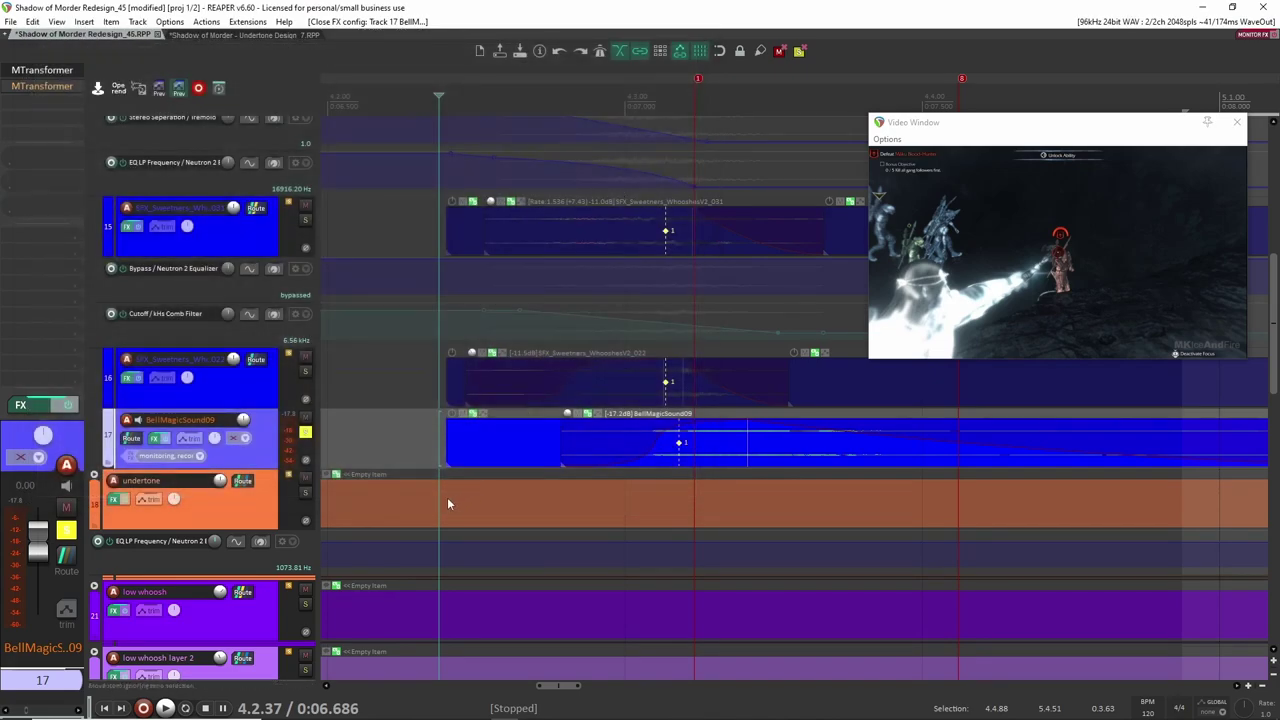
left_click(66, 70)
key("space")
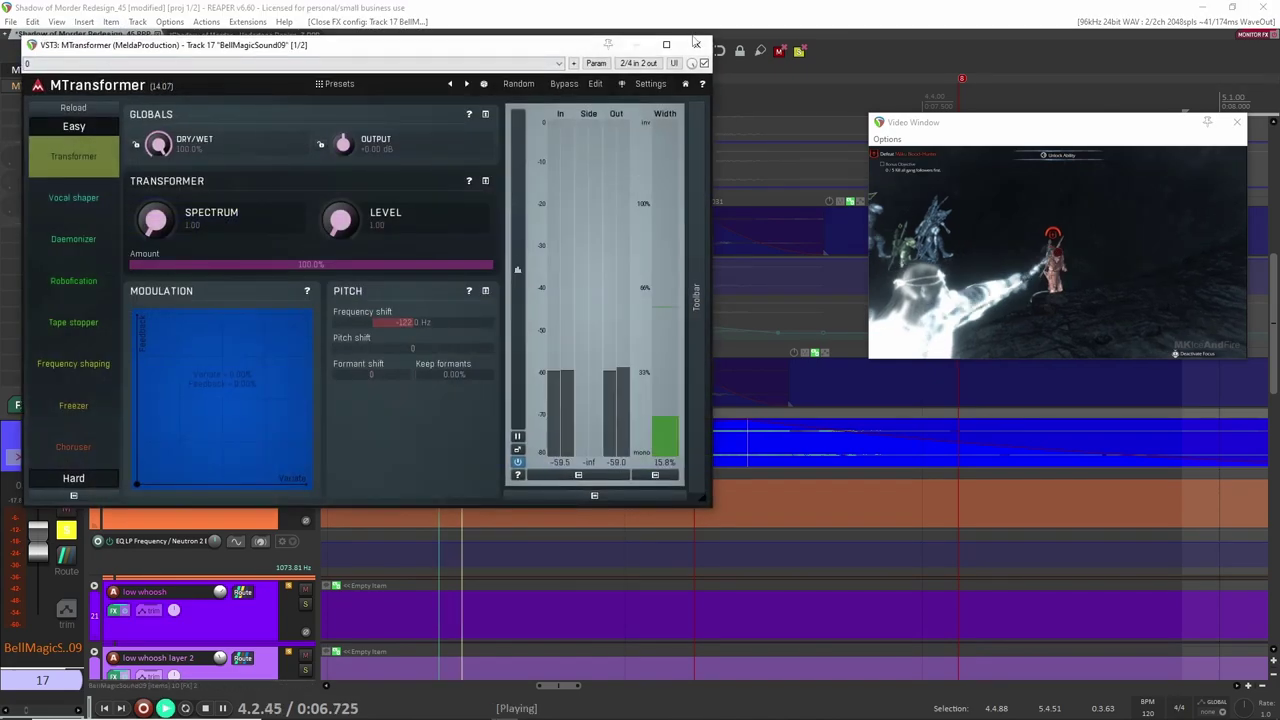
left_click(697, 44)
key("space")
left_click(44, 92, "shift")
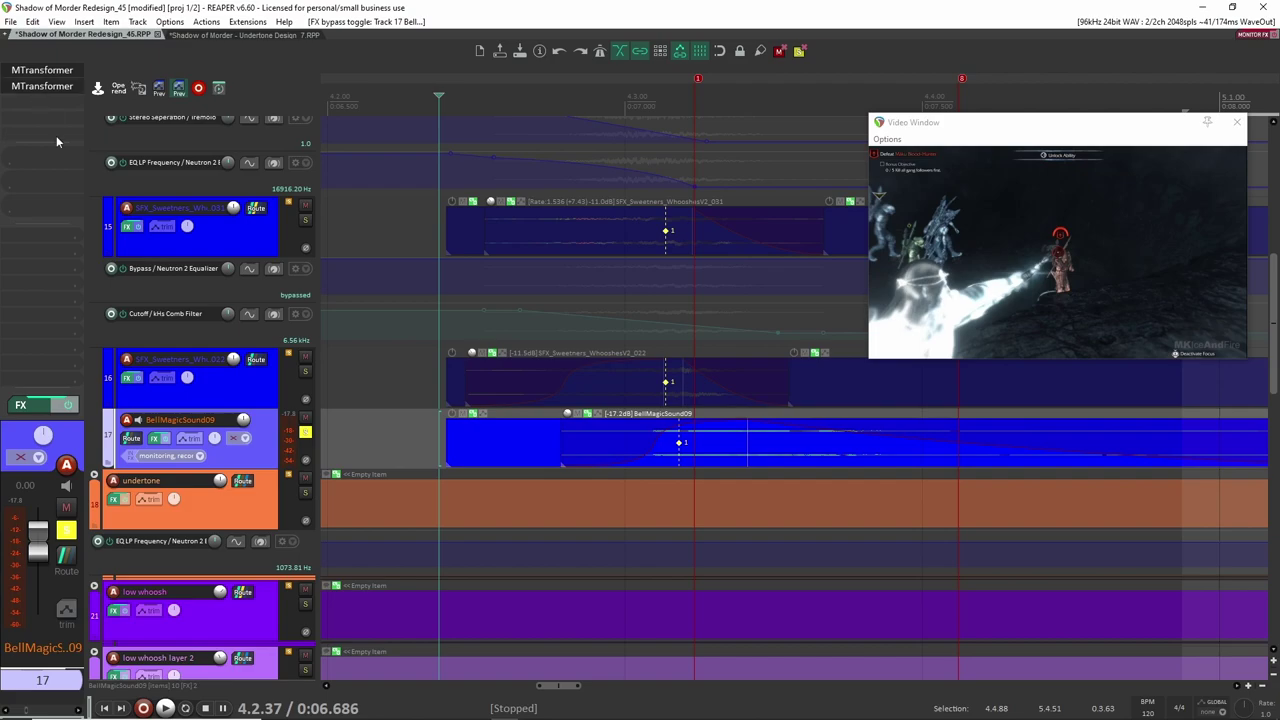
Step: View the second MTransformer's settings on BellMagicSound09 while playing the track with both plug-ins active, and close the window
left_click(42, 71)
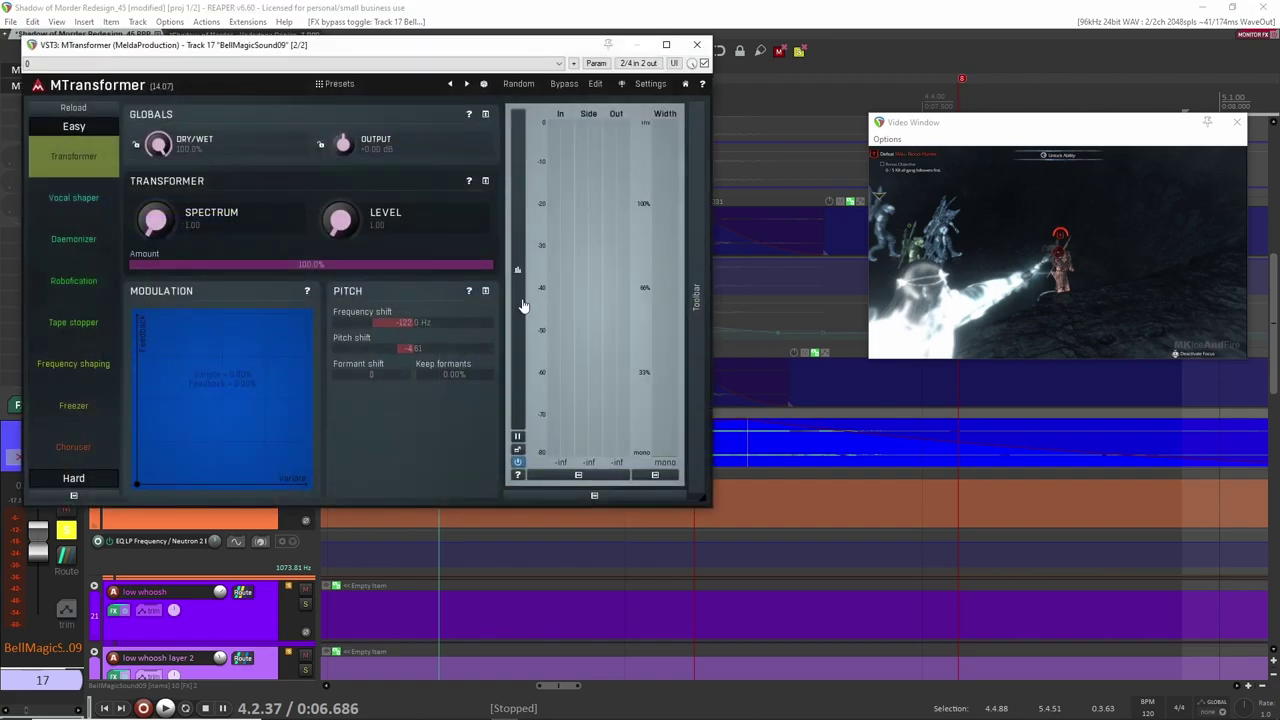
key("space")
left_click(697, 44)
key("space")
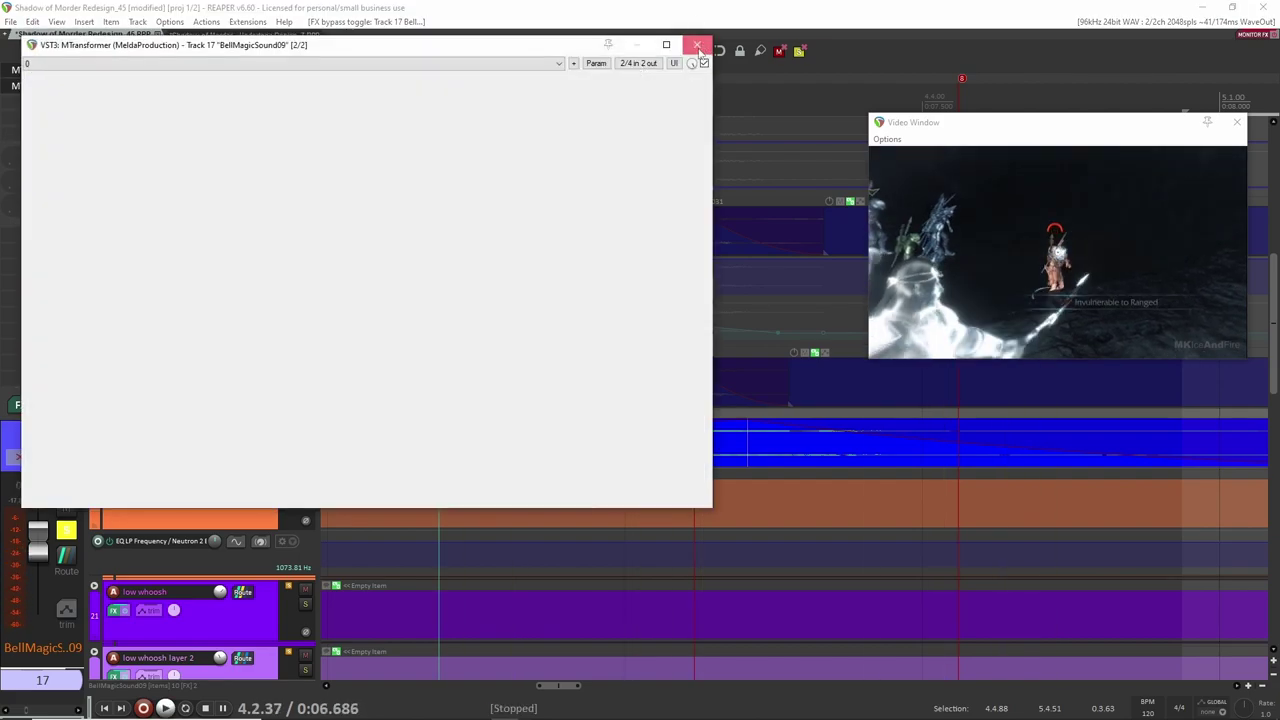
Step: Unsolo BellMagicSound09, solo the arrow ready folder track, and play back the combined layers
left_click(305, 432)
scroll(330, 390, "up", 6)
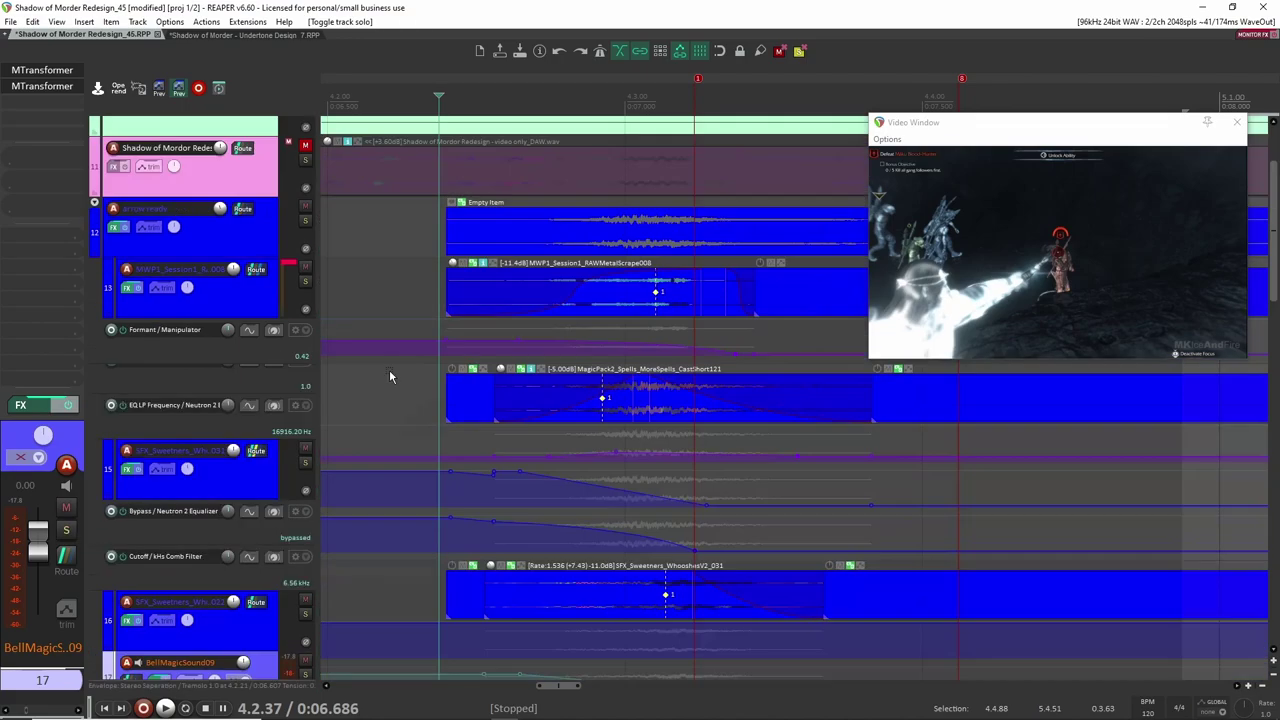
left_click(372, 380)
key("space")
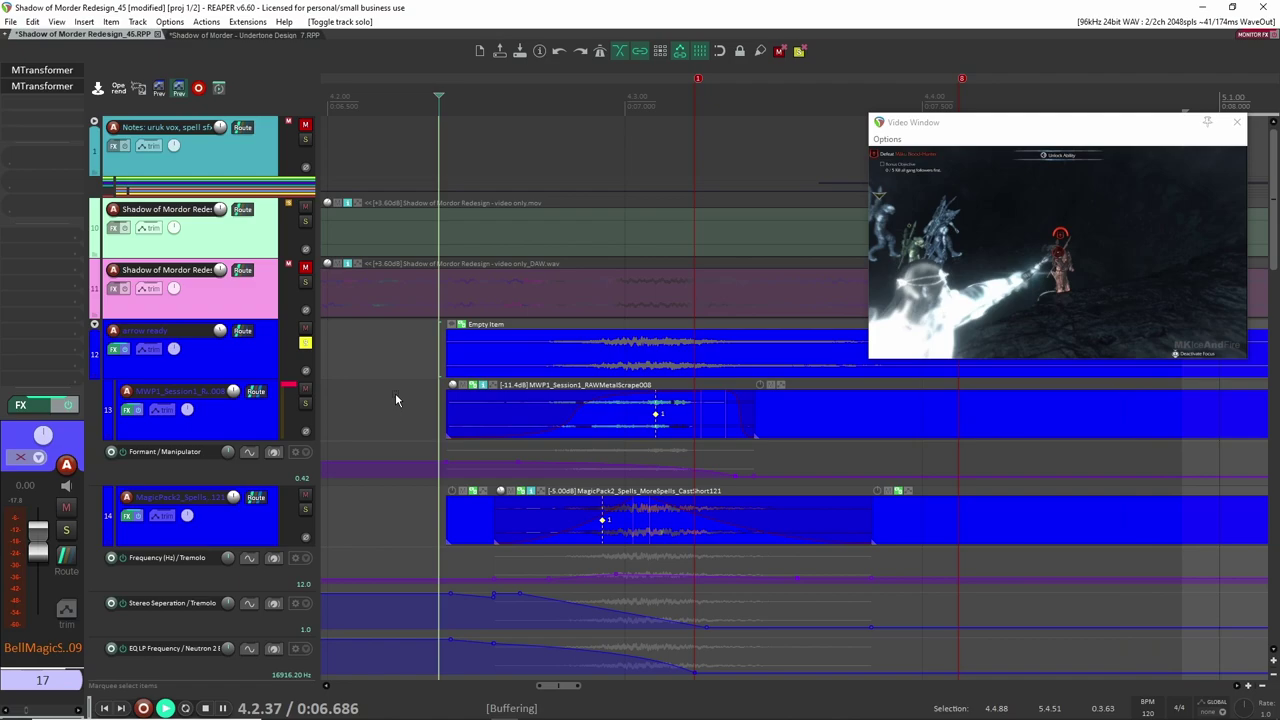
key("space")
Step: Open the Raum reverb on the arrow ready folder track, play the folder through it, and close the plug-in window
left_click(245, 375)
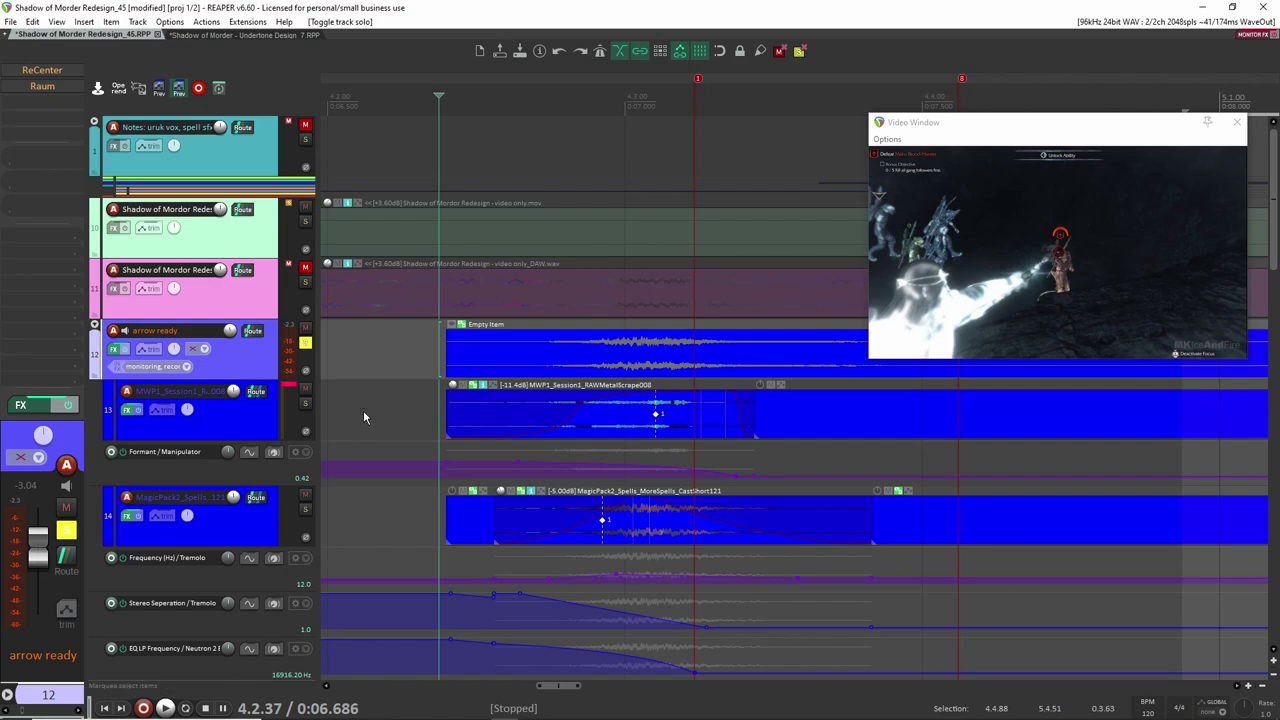
scroll(363, 412, "down", 2)
scroll(479, 424, "up", 2)
left_click(256, 425)
left_click(260, 366)
left_click(44, 87)
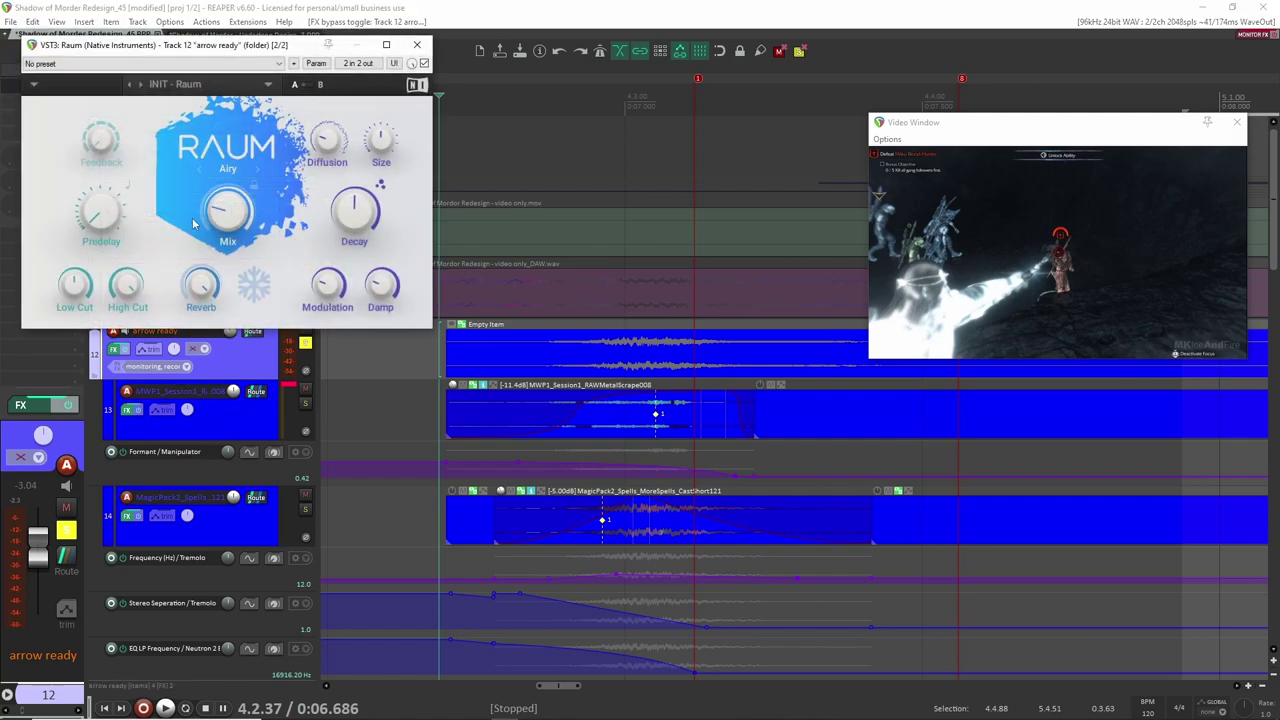
key("space")
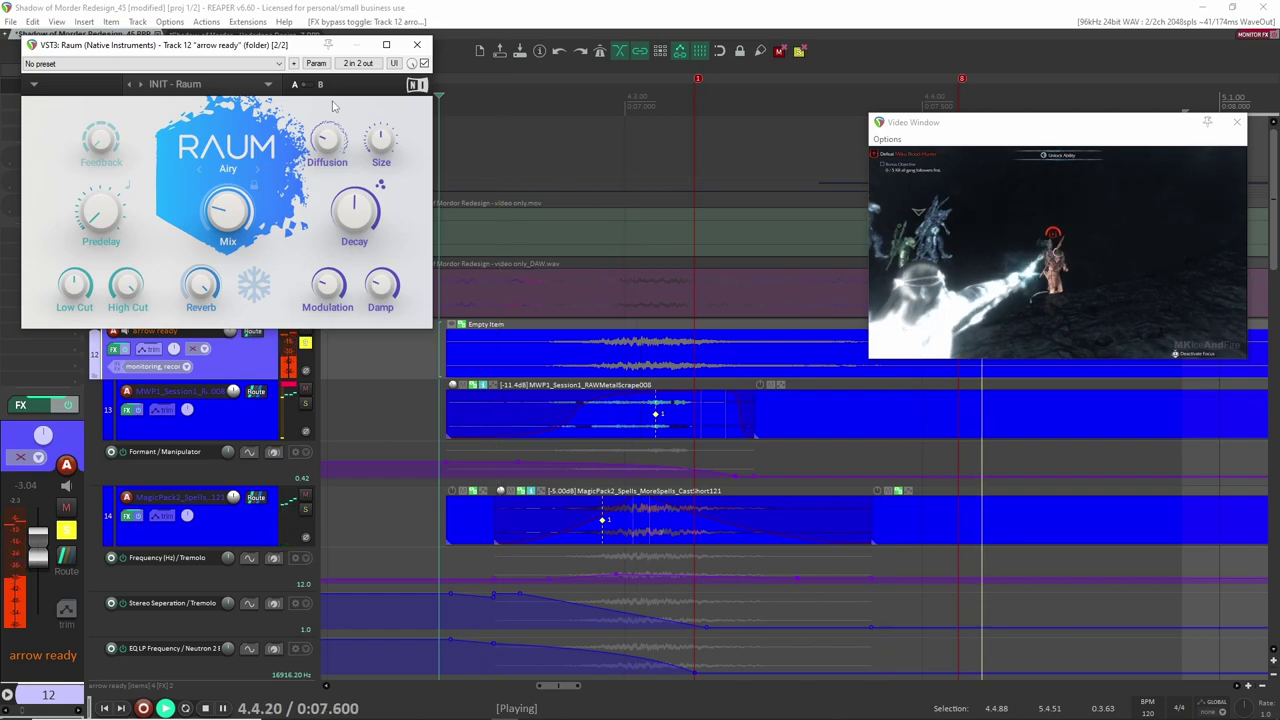
key("space")
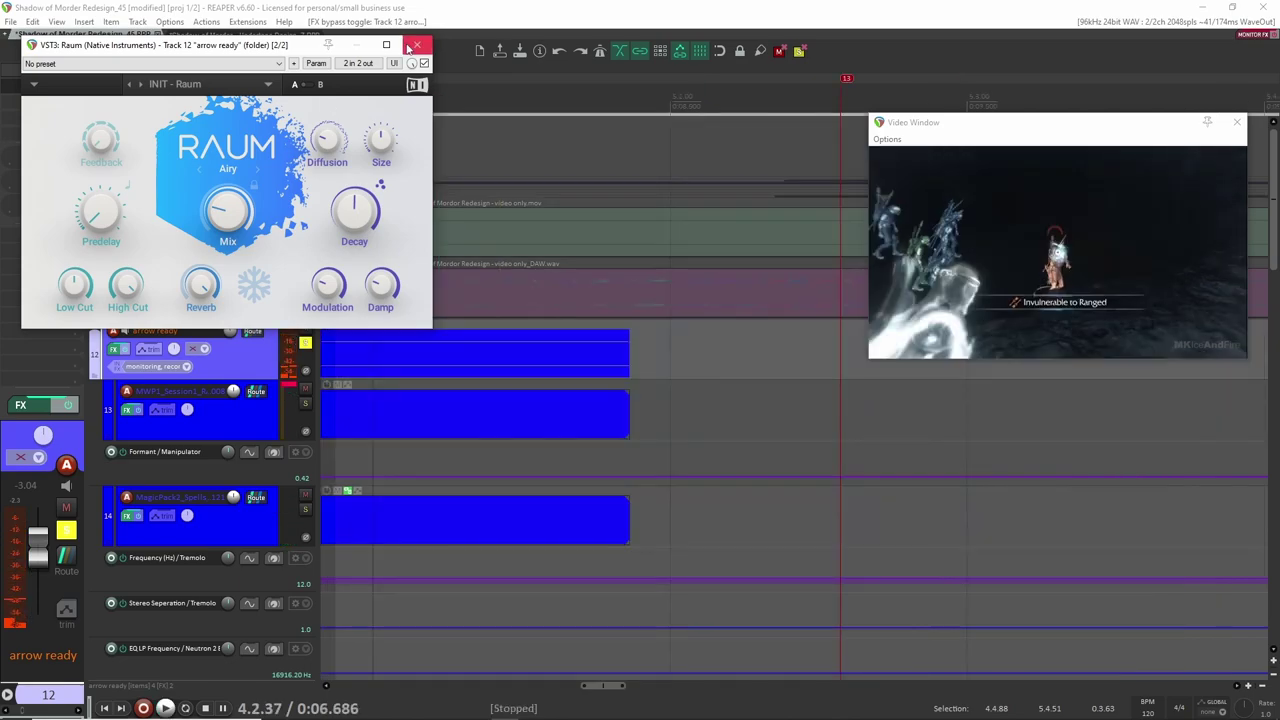
left_click(417, 44)
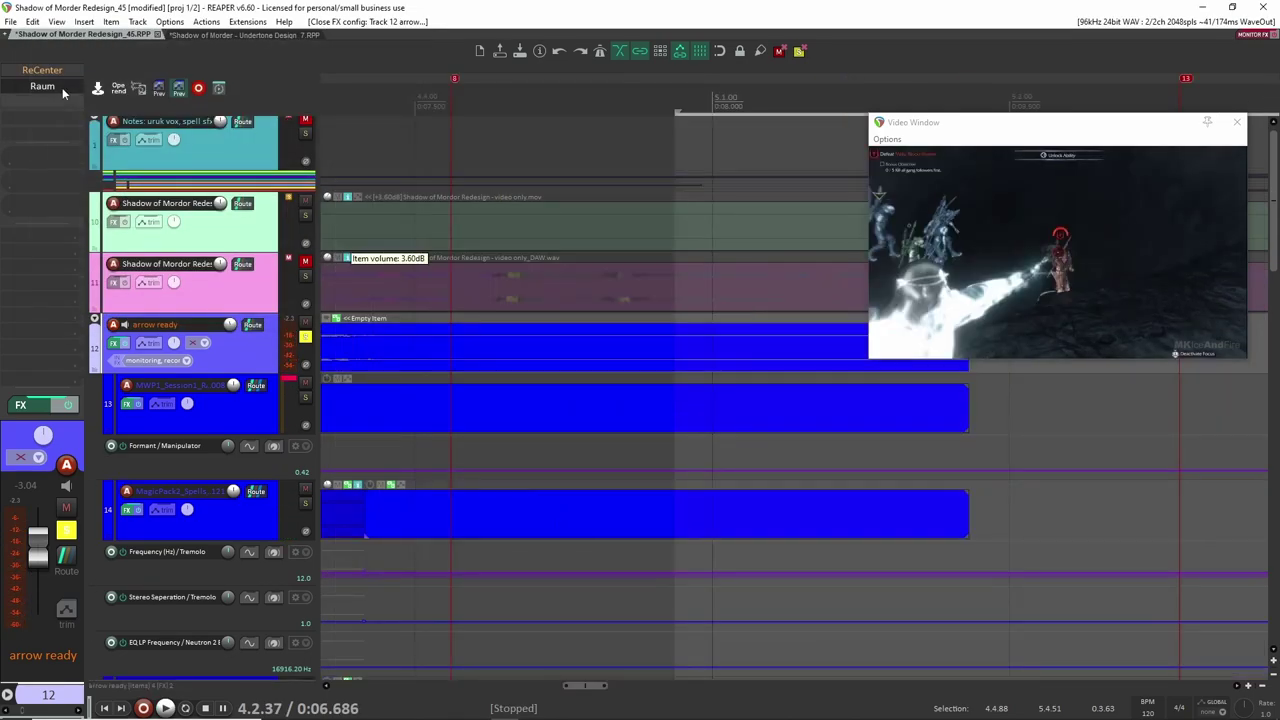
Step: View the ReCenter plug-in's settings on the arrow ready folder, close them, and play the folder back
left_click(42, 70)
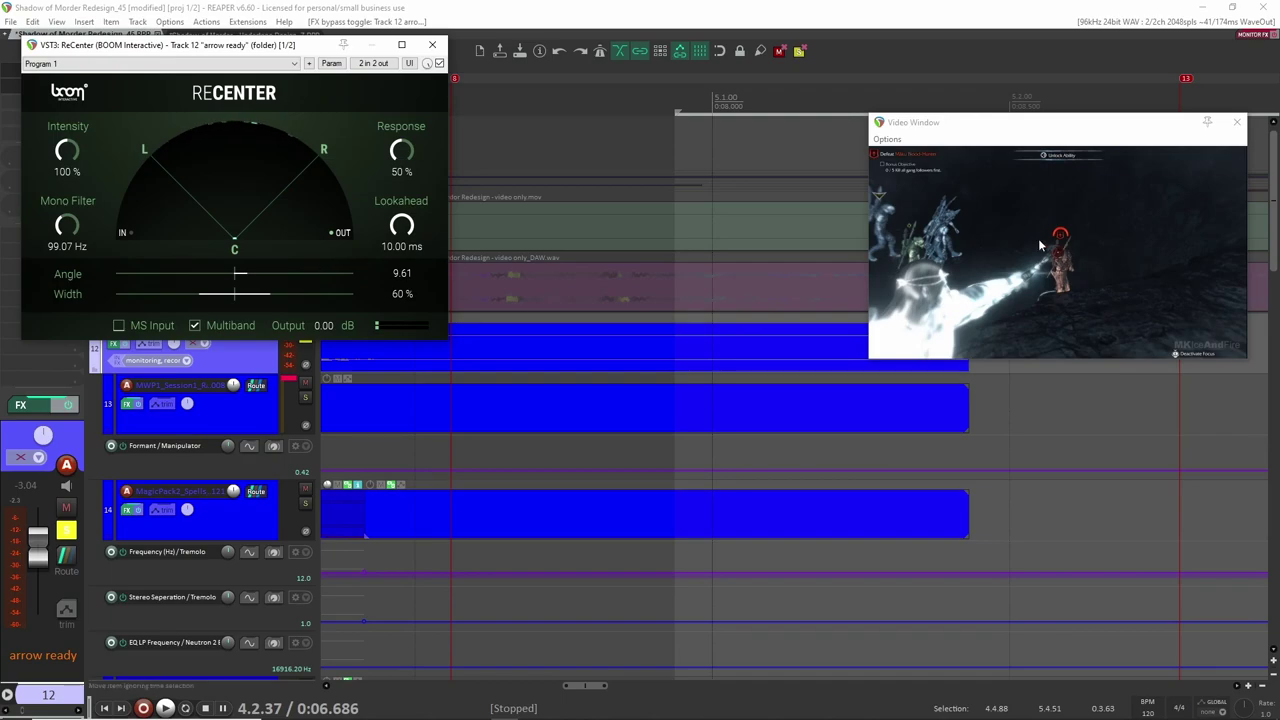
left_click(431, 46)
key("space")
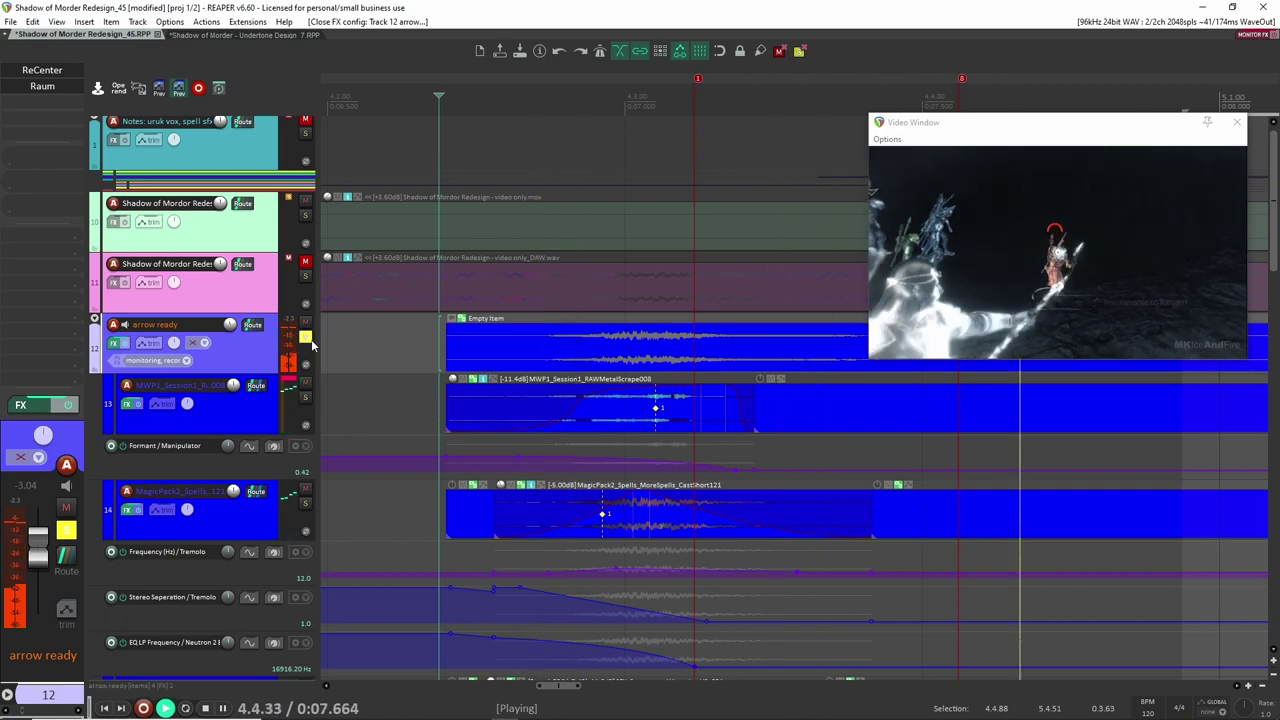
key("space")
Step: Unsolo the arrow ready folder, compact its child tracks, and zoom the timeline out to the whole sequence
left_click(94, 320)
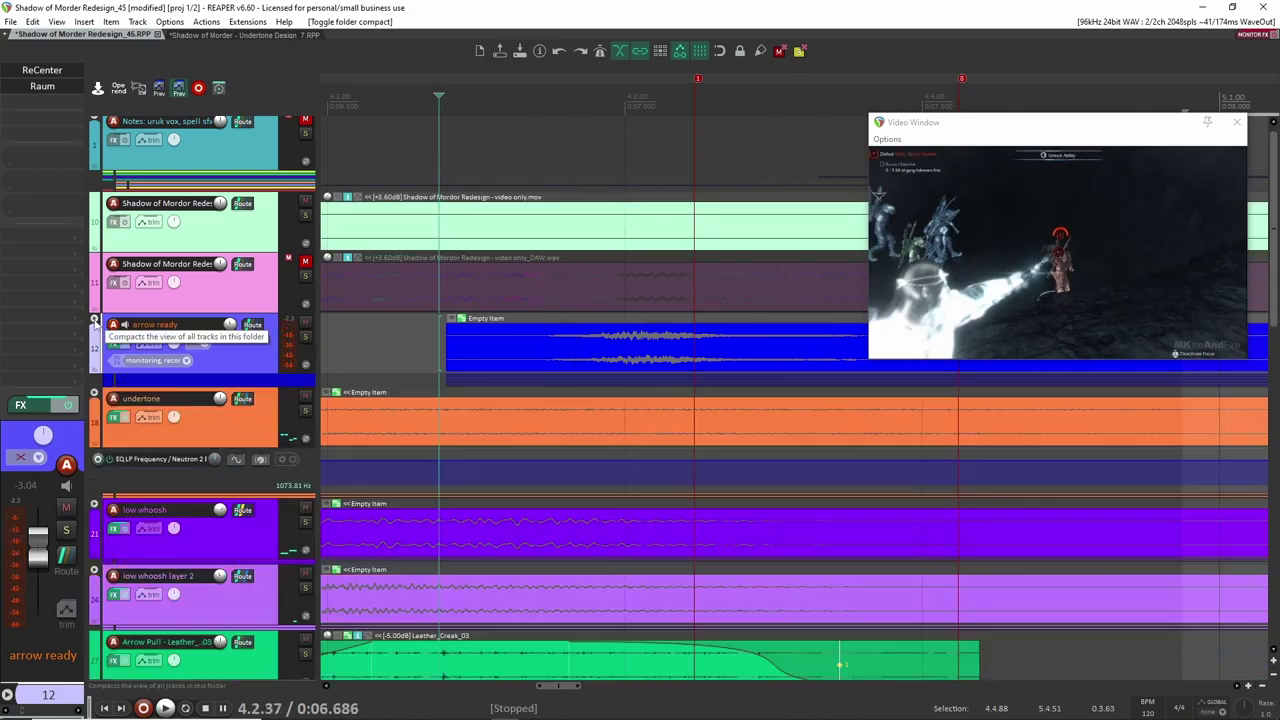
scroll(562, 410, "down", 6)
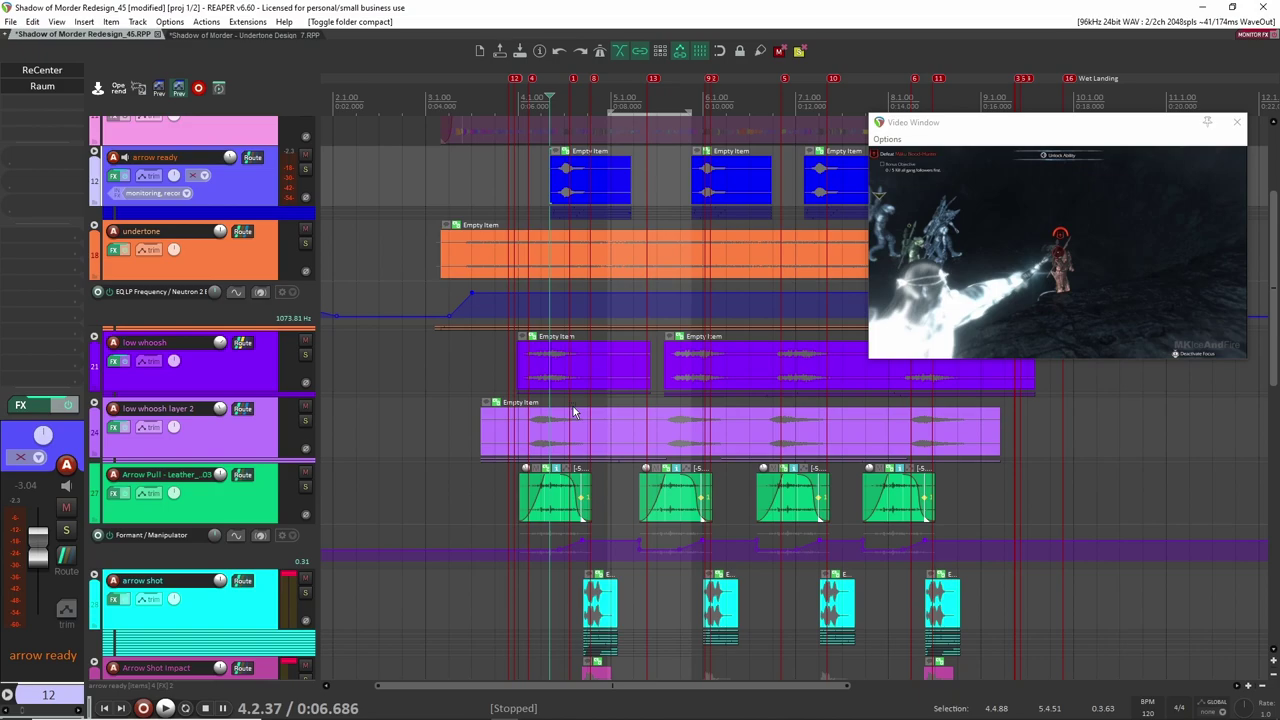
left_click(378, 383)
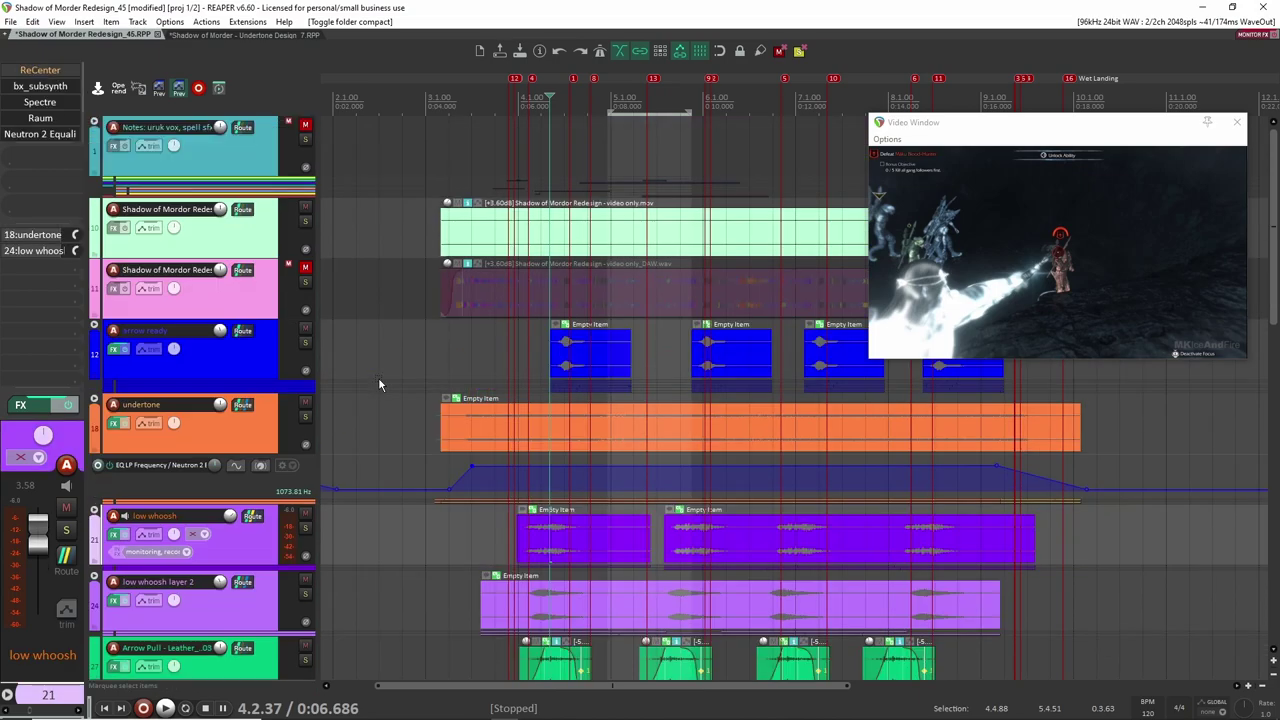
Step: Solo the track holding the video only_DAW.wav mix, play it from 4.1.70, and unsolo it
left_click(305, 281)
left_click(538, 290)
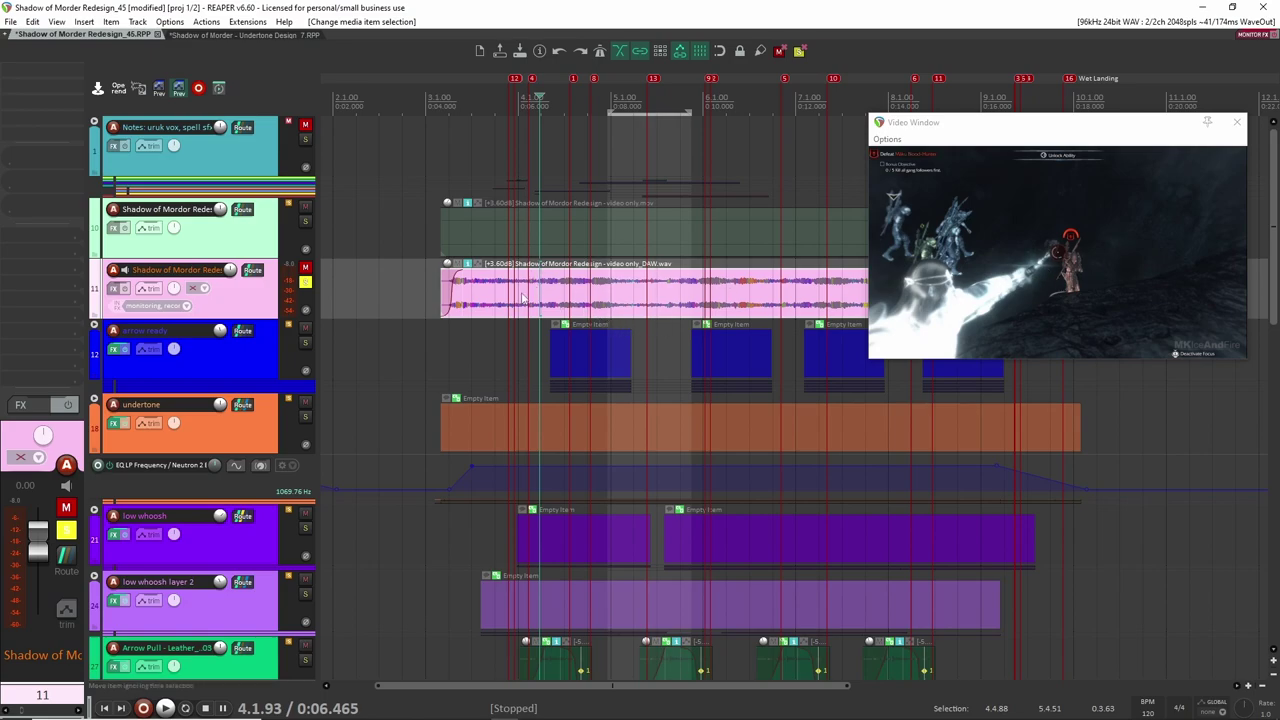
left_click(535, 297)
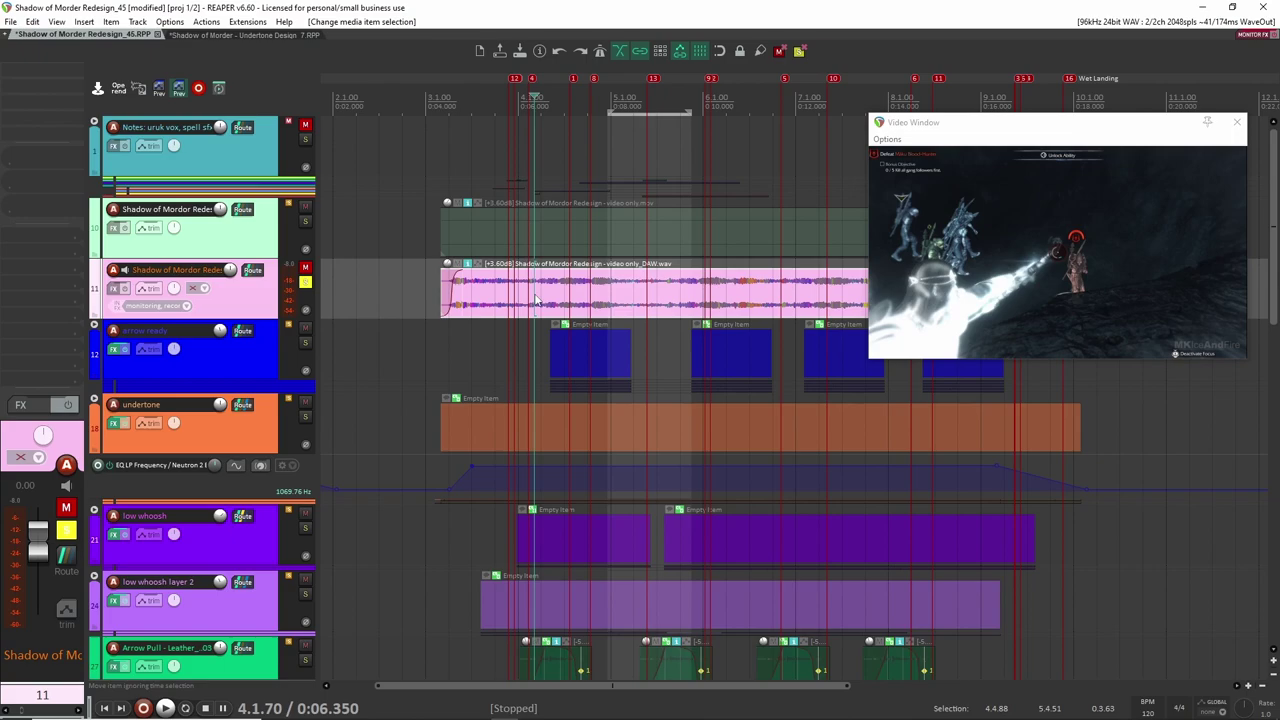
key("space")
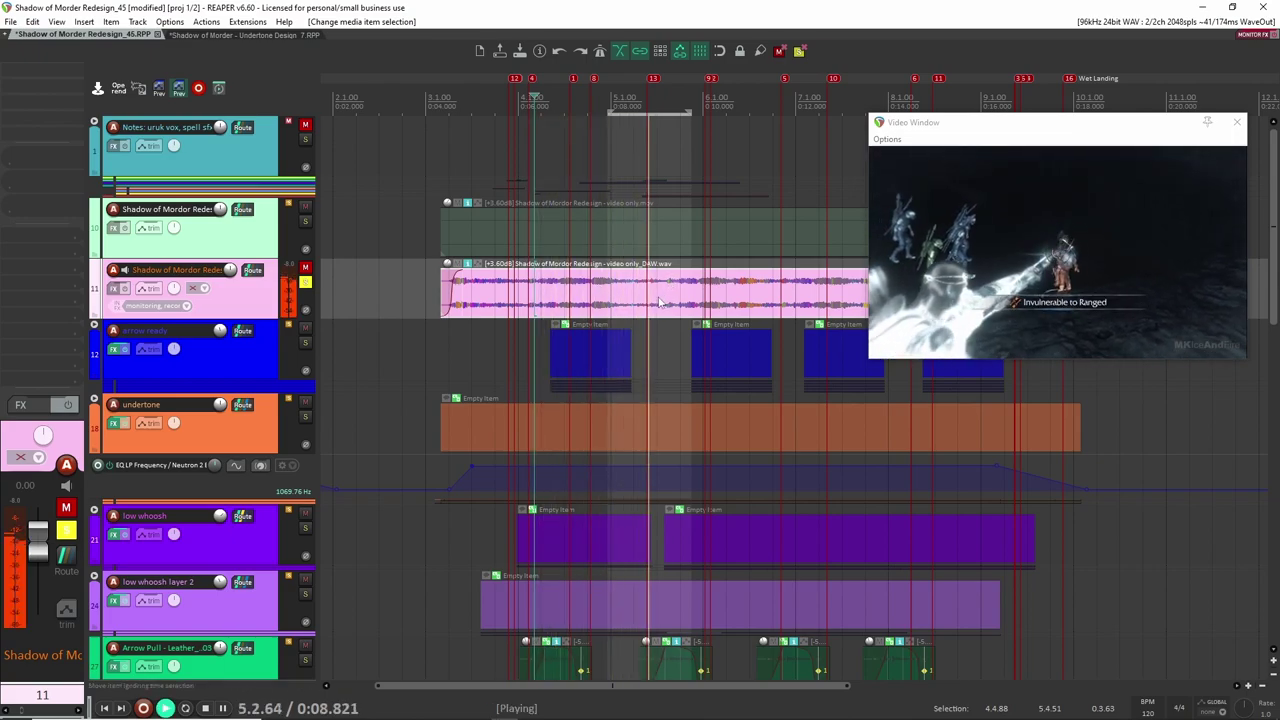
key("space")
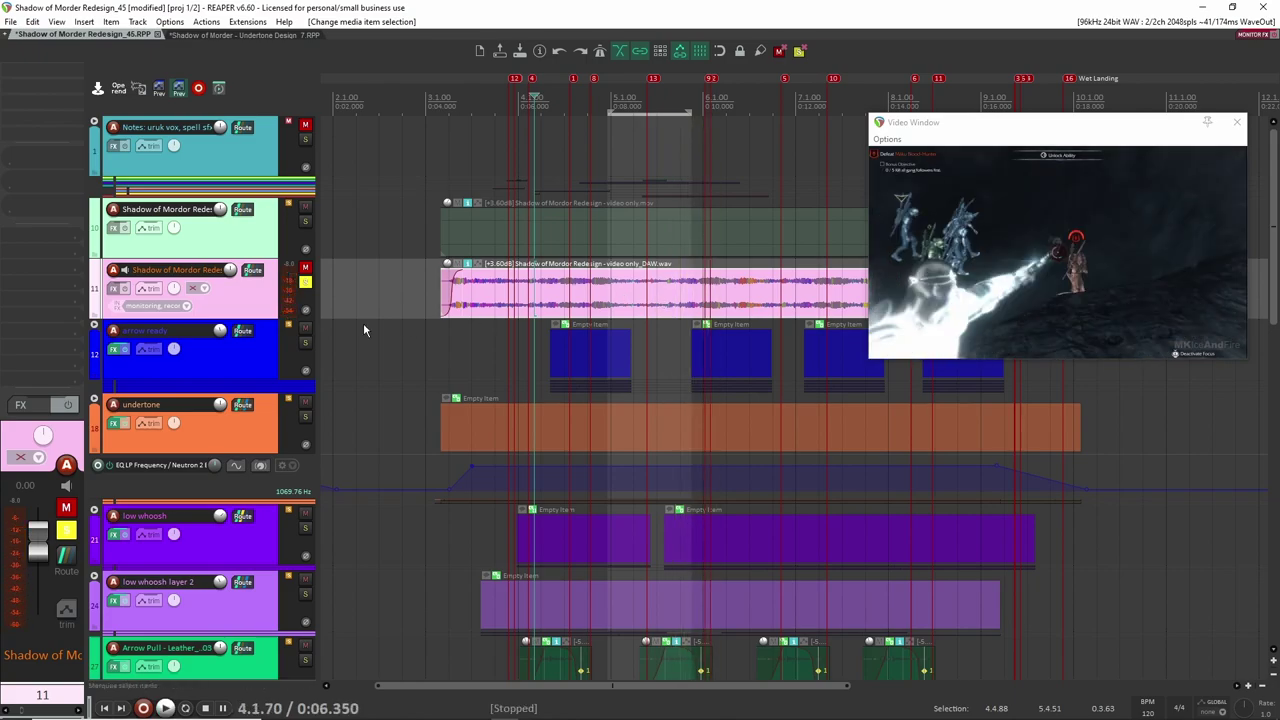
left_click(309, 282)
Step: Compact the child tracks of the Bow and Arrow Creak folder
scroll(493, 412, "down", 5)
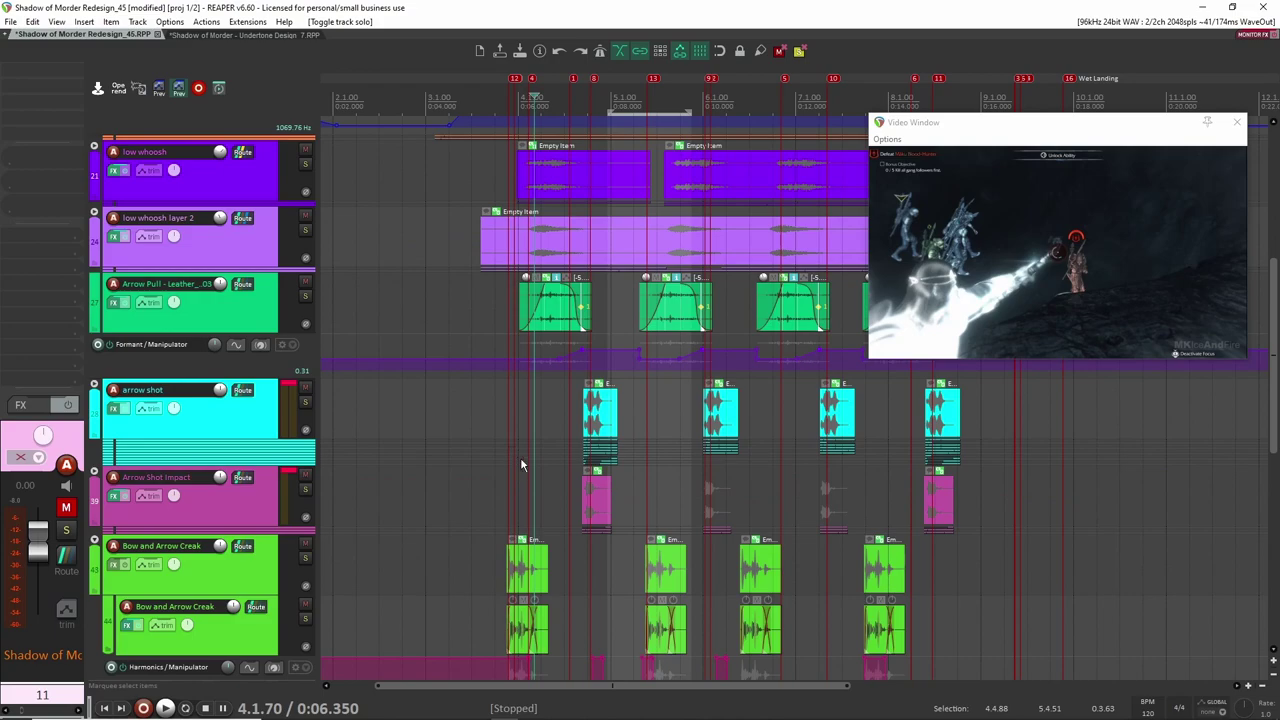
scroll(520, 463, "down", 2)
scroll(566, 478, "up", 4)
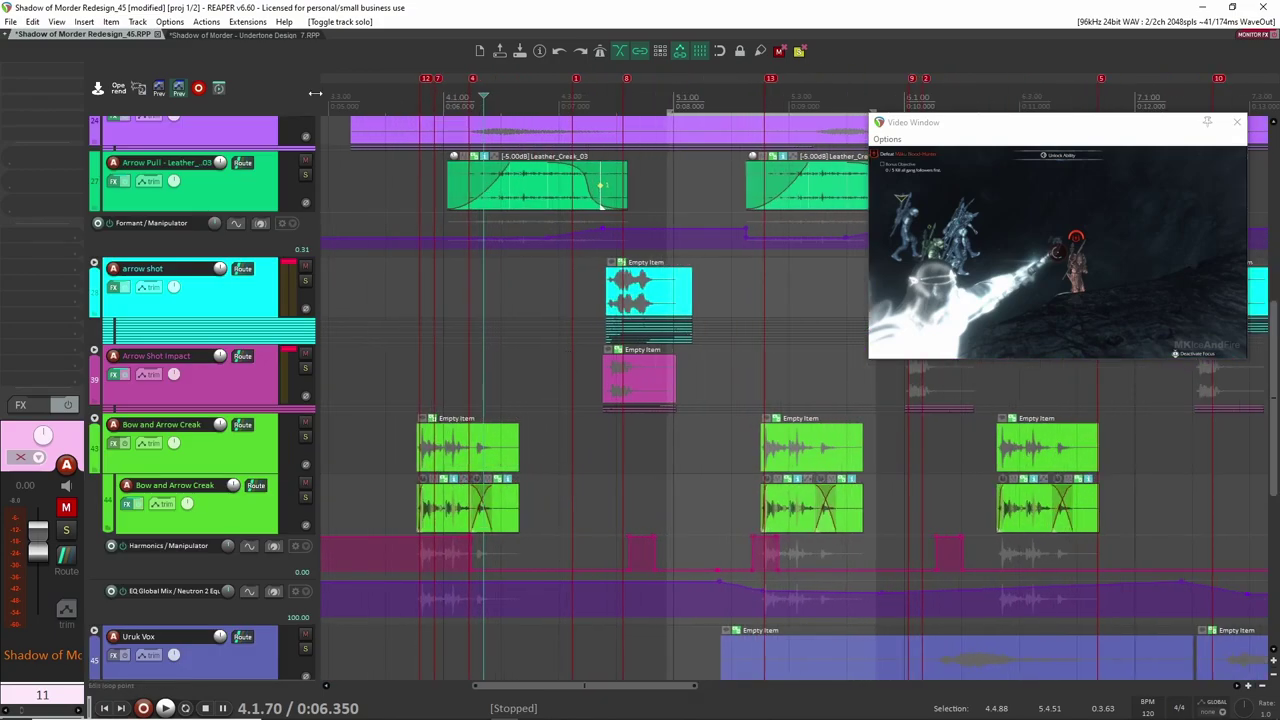
left_click(94, 419)
left_click(94, 419)
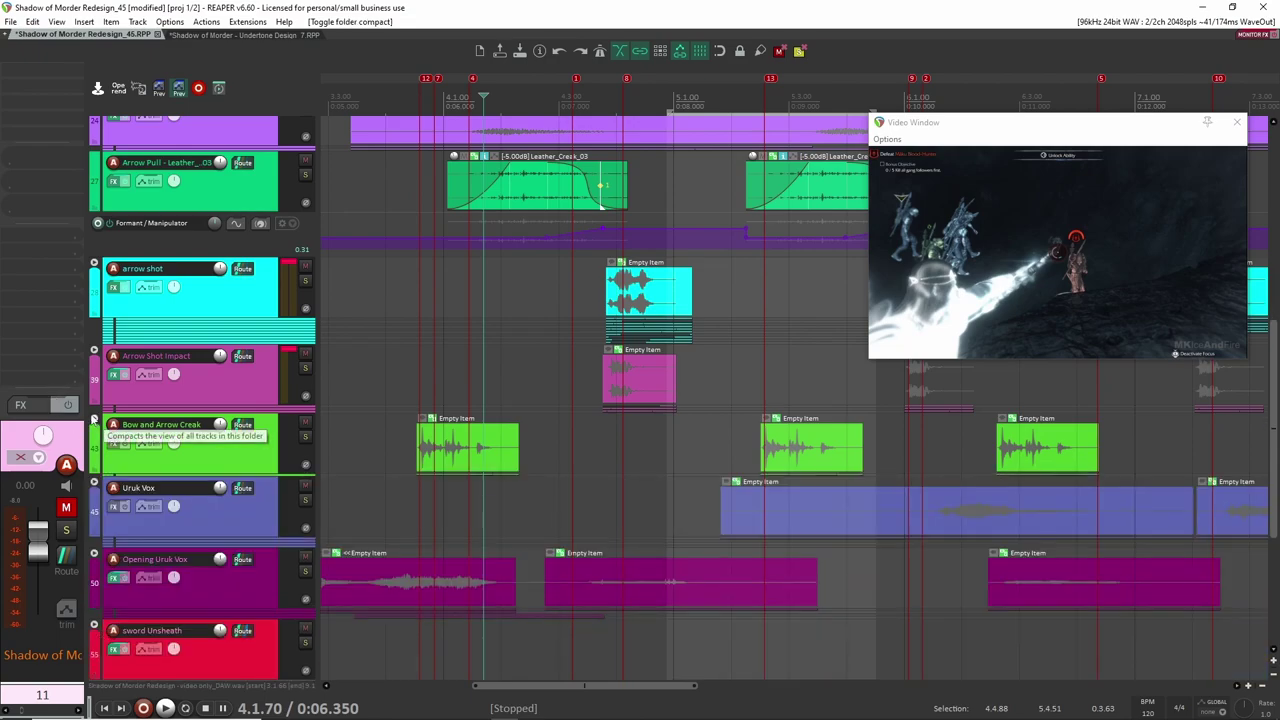
scroll(482, 384, "down", 4)
scroll(482, 384, "up", 1)
scroll(573, 317, "up", 4)
scroll(576, 390, "down", 1)
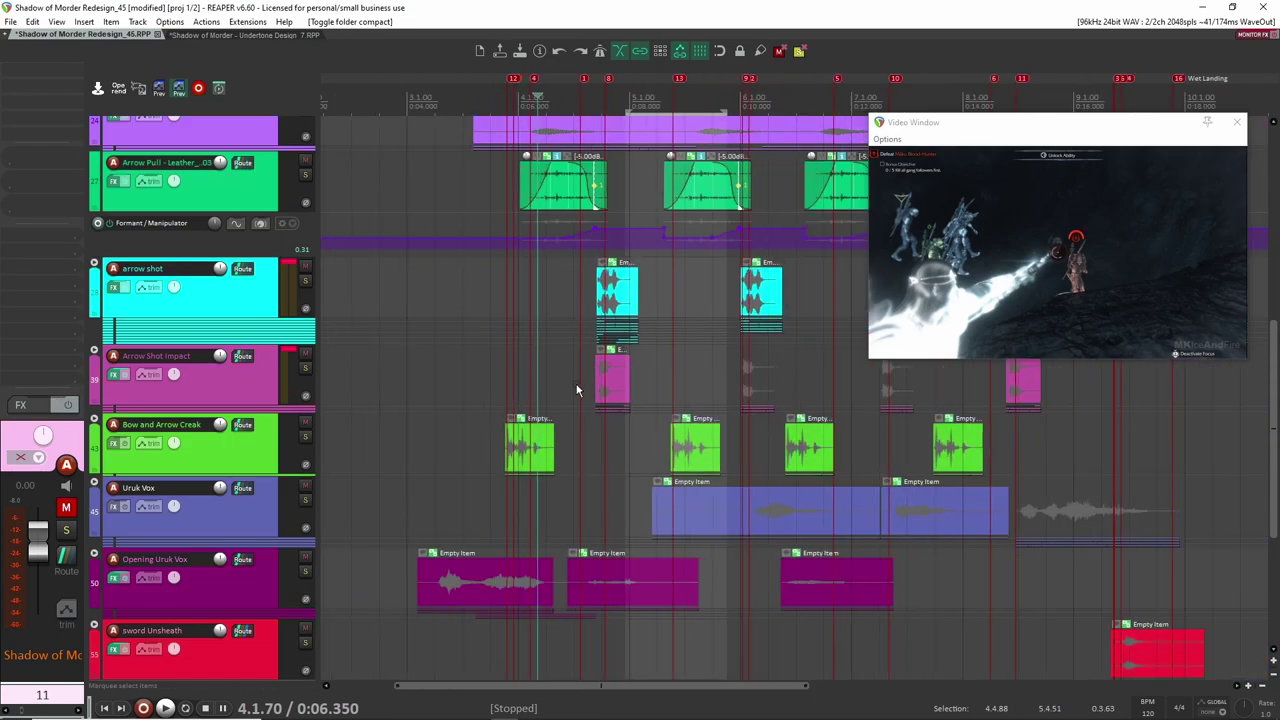
scroll(566, 418, "up", 4)
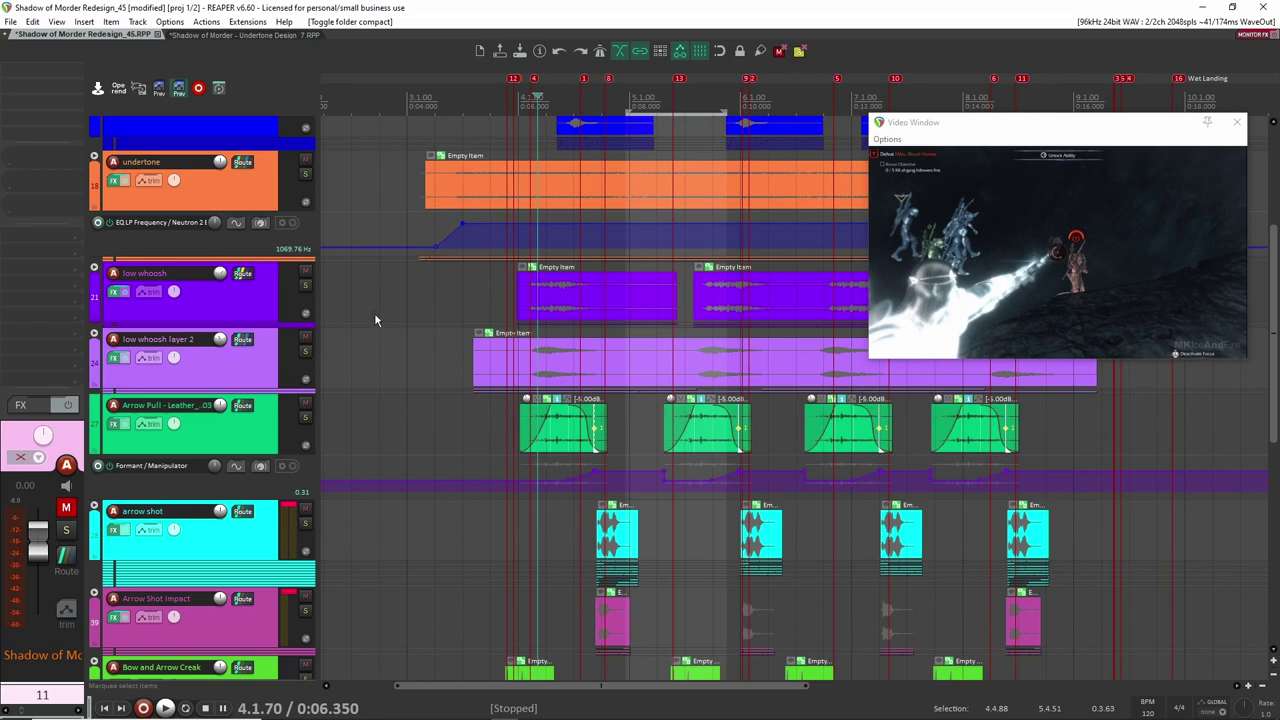
Step: Solo the low whoosh and low whoosh layer 2 folders and play them together from 3.4.69
left_click(319, 296)
left_click(305, 285)
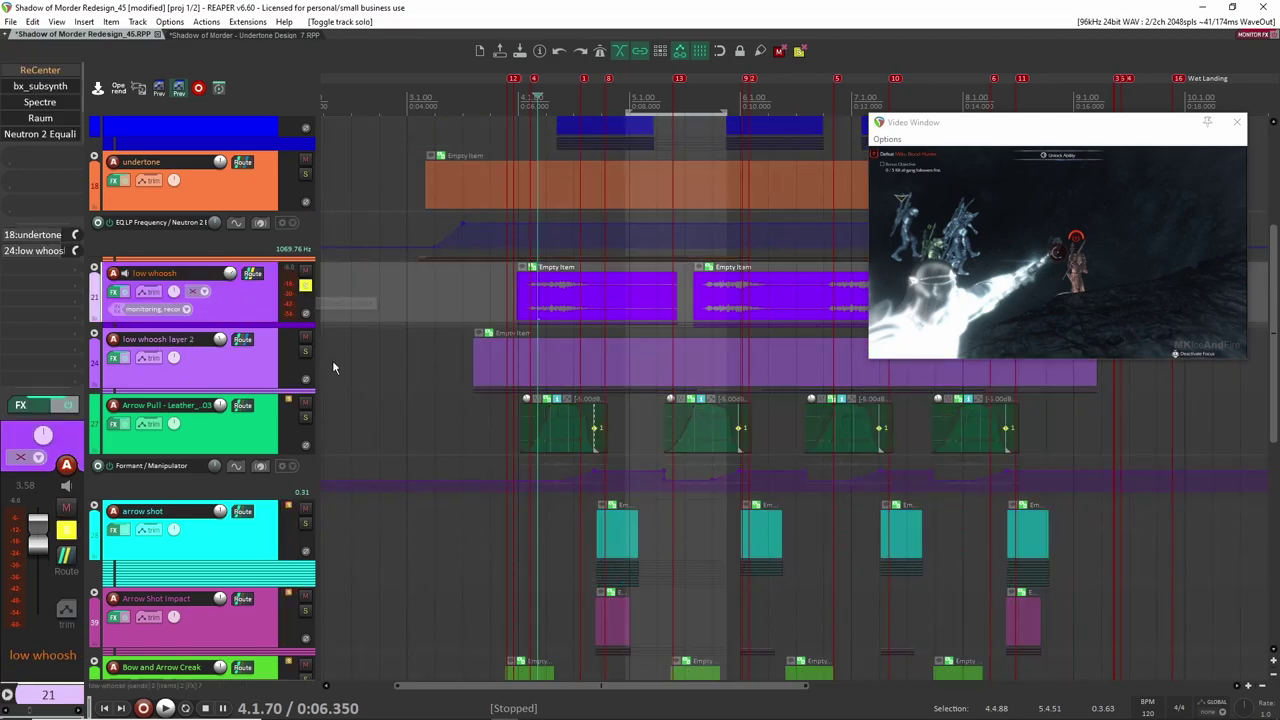
left_click(305, 351)
key("space")
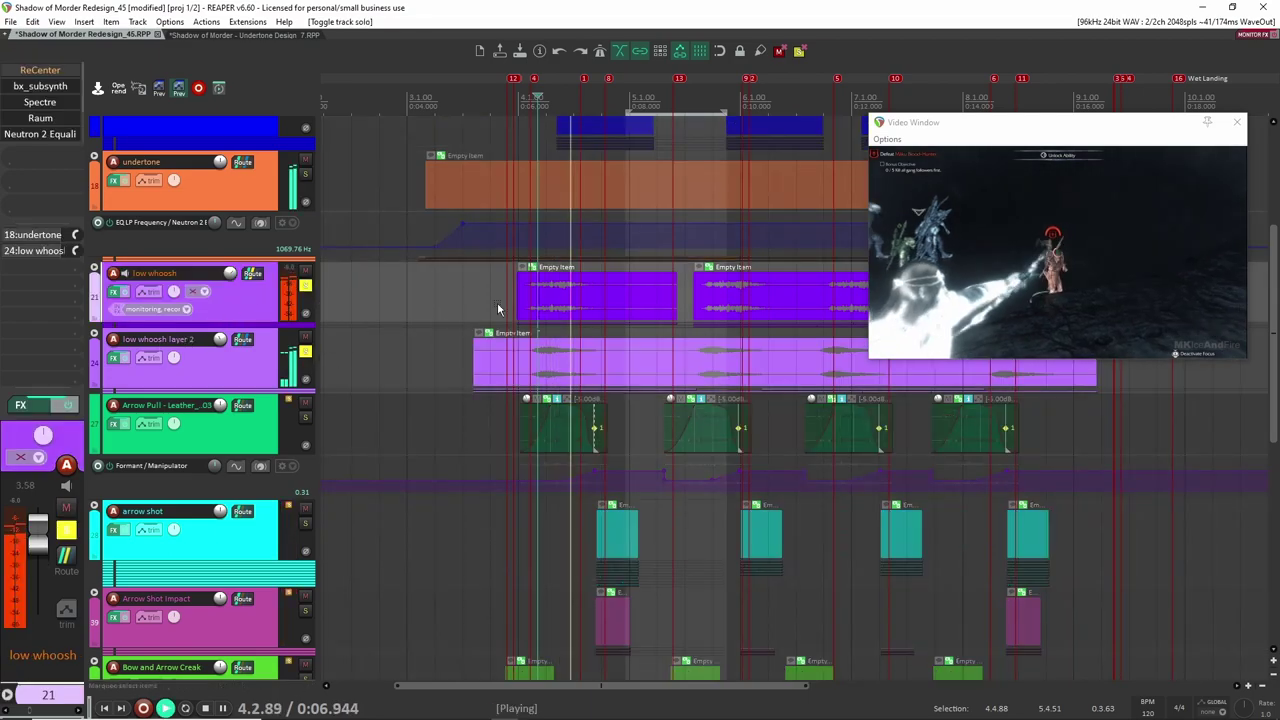
key("space")
left_click(508, 296)
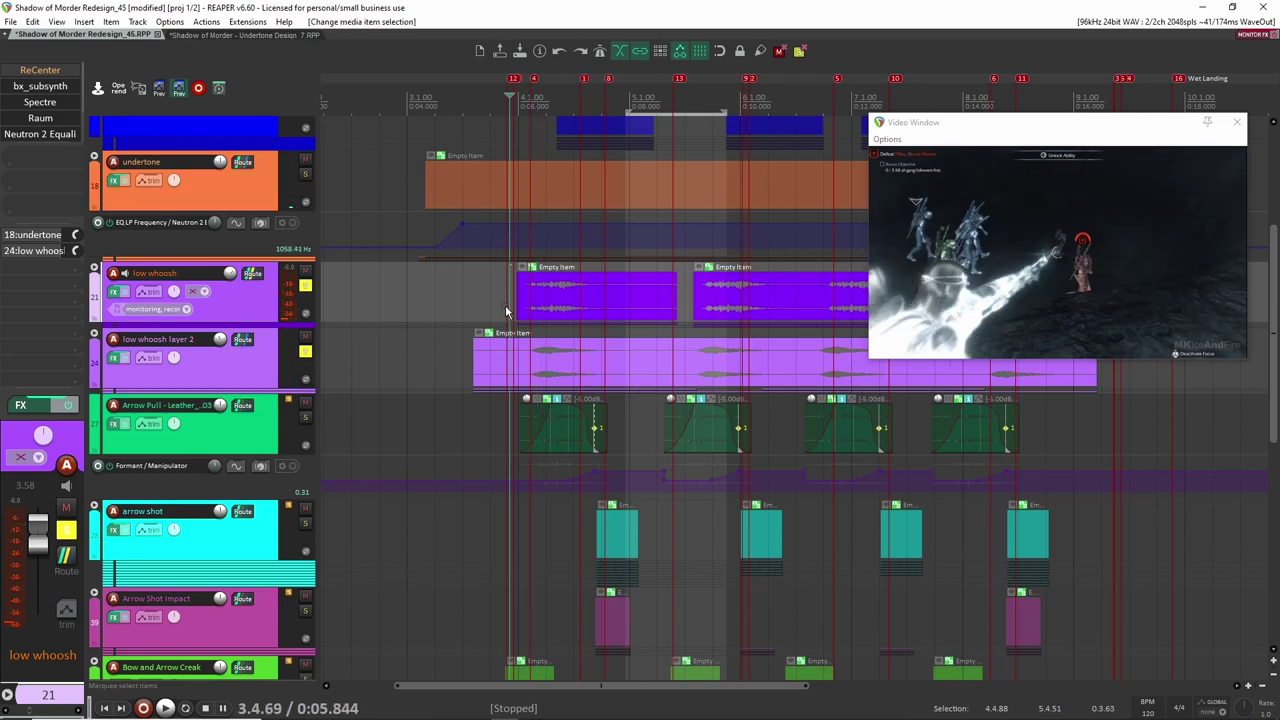
key("space")
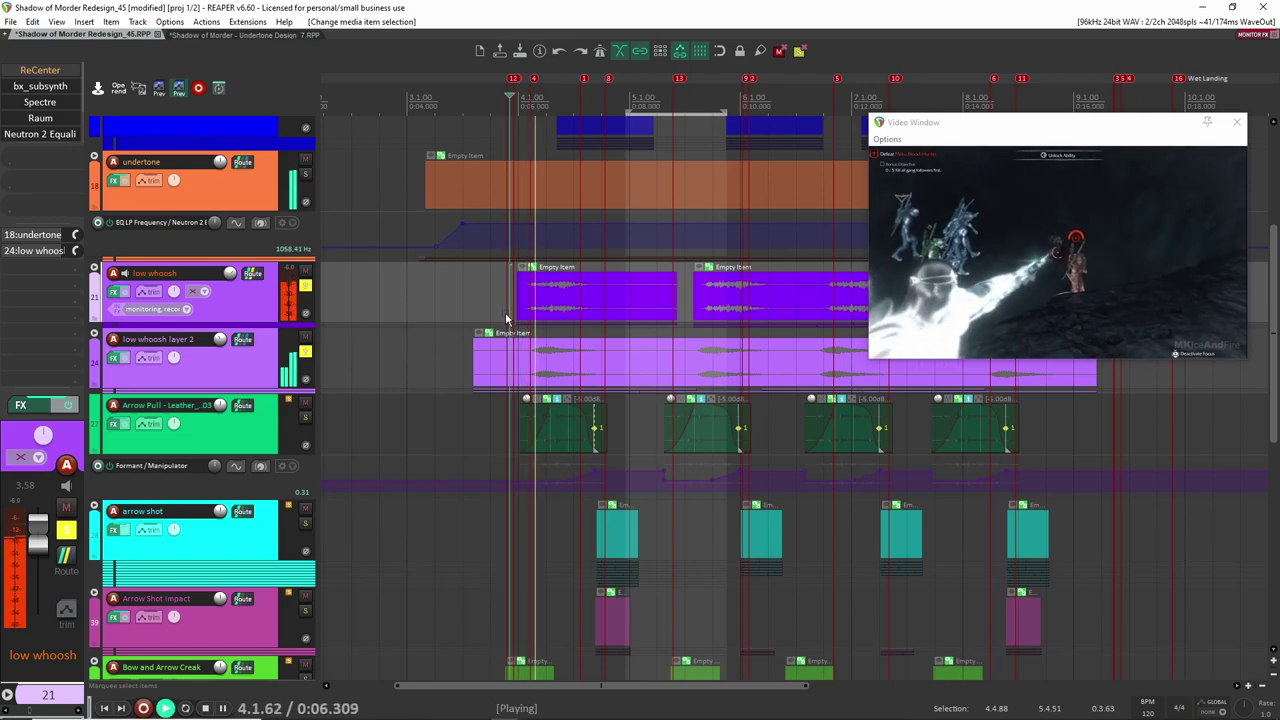
key("space")
Step: Play the two soloed whoosh folders from 5.3.12, just before the second whoosh
left_click(688, 308)
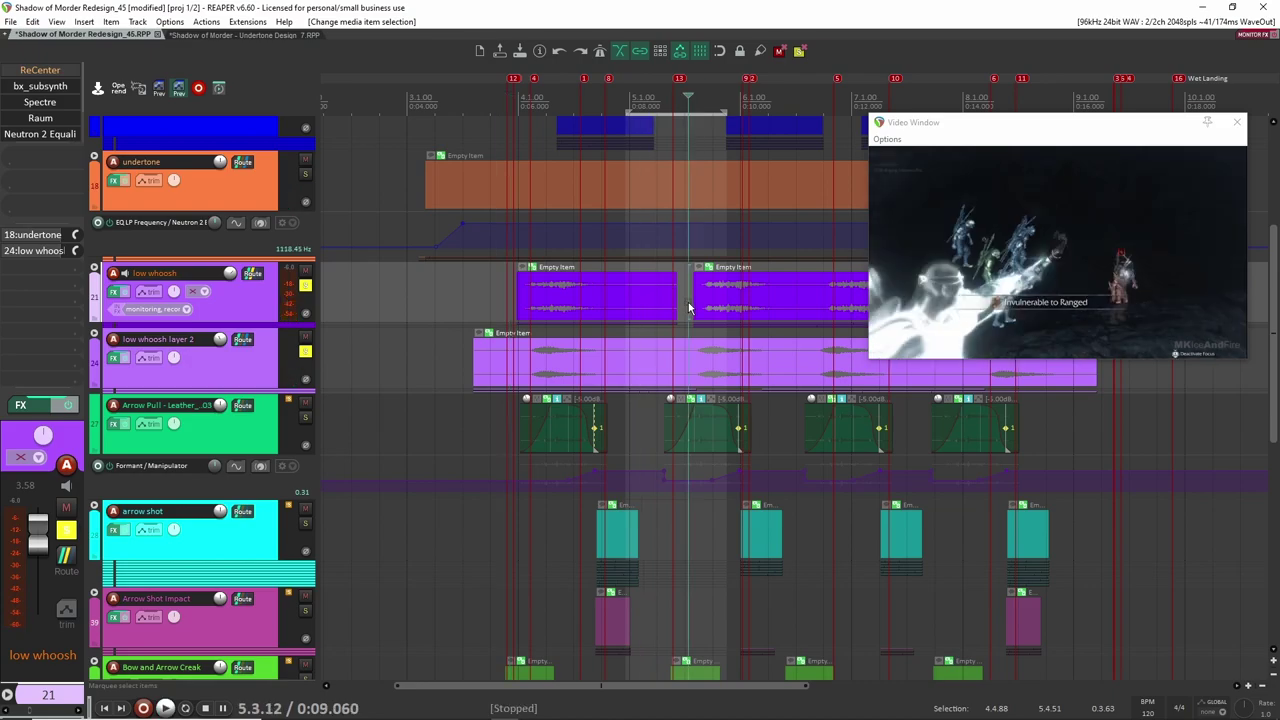
key("space")
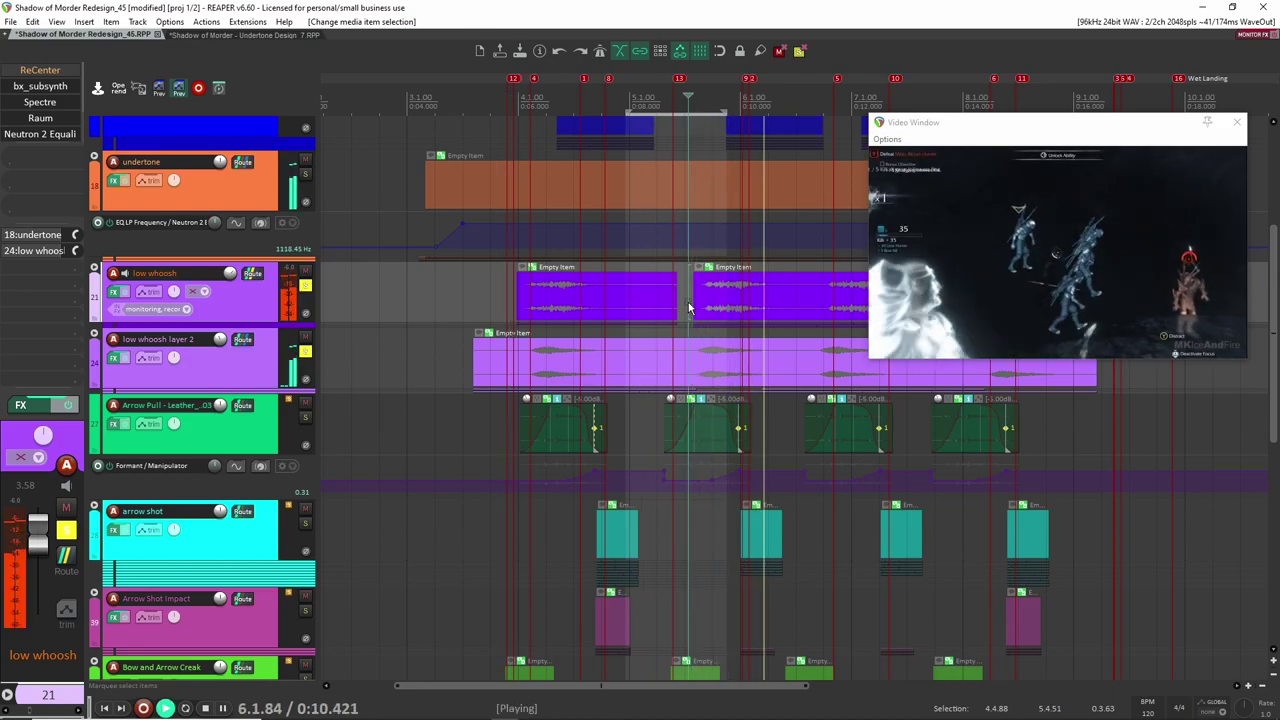
key("space")
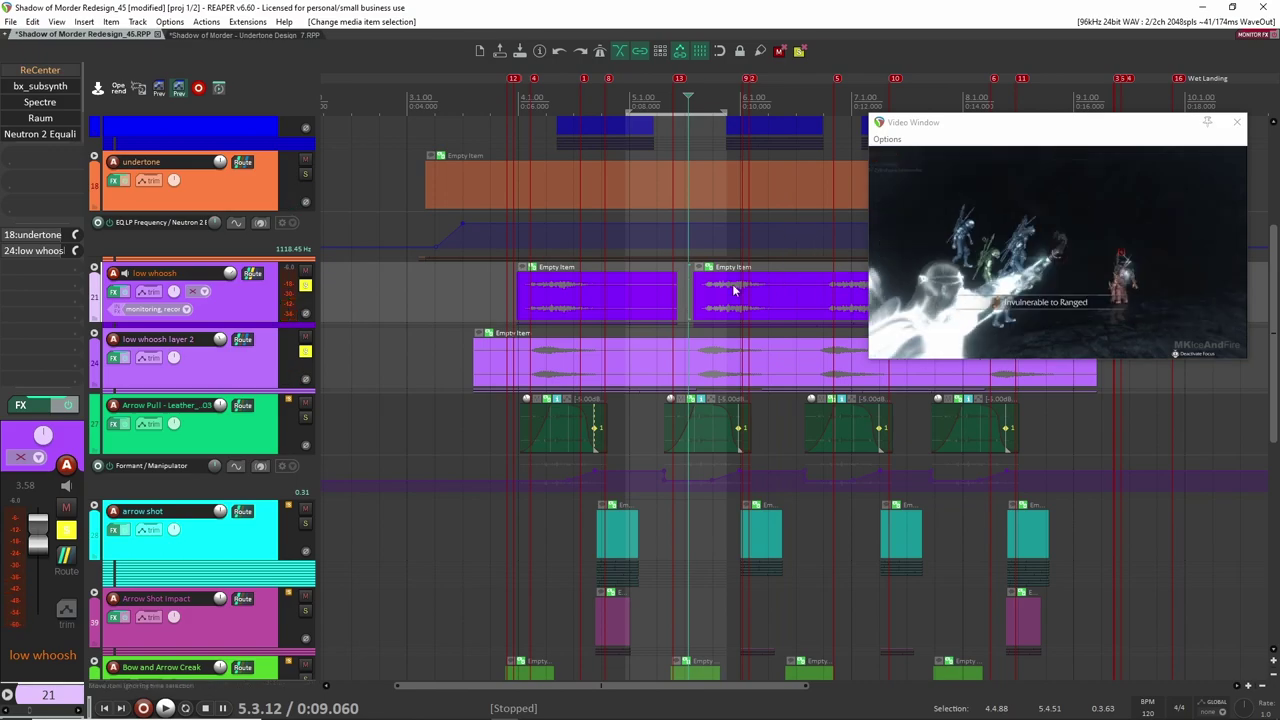
Step: Unsolo both whoosh folders, expand the child tracks of low whoosh, and select its first child track
left_click(306, 349)
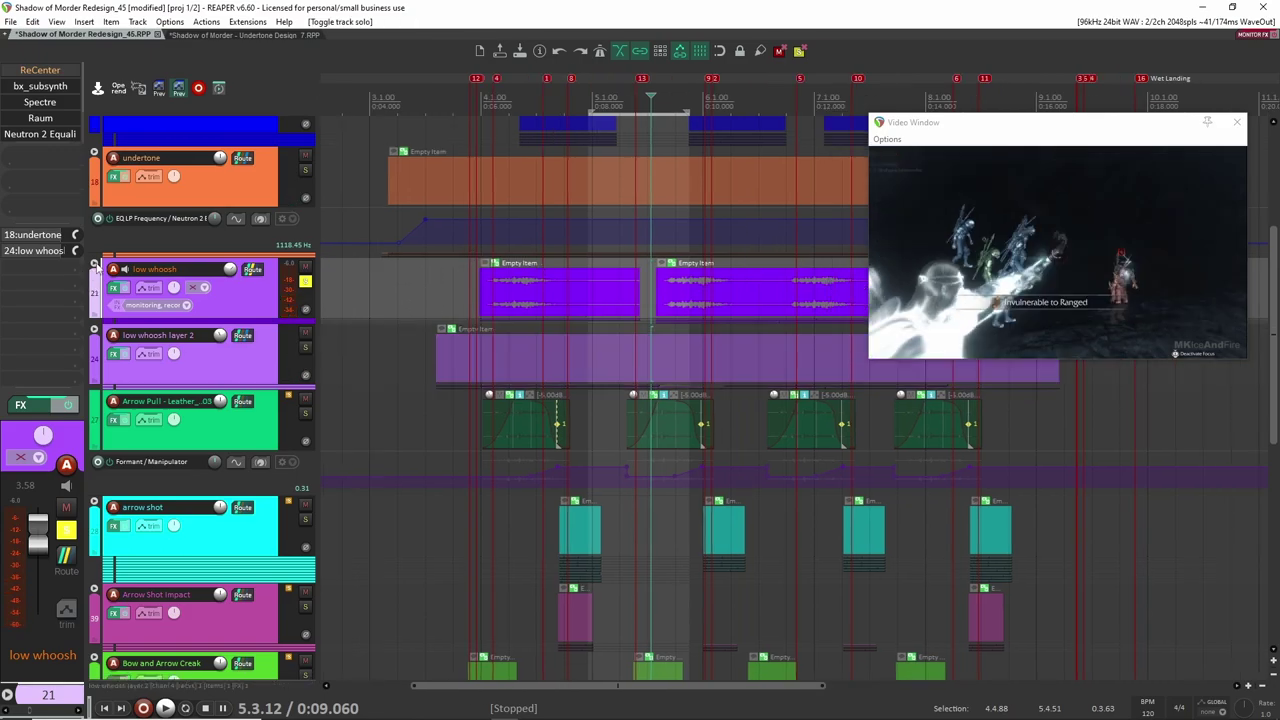
left_click(96, 264)
left_click(305, 285)
left_click(262, 358)
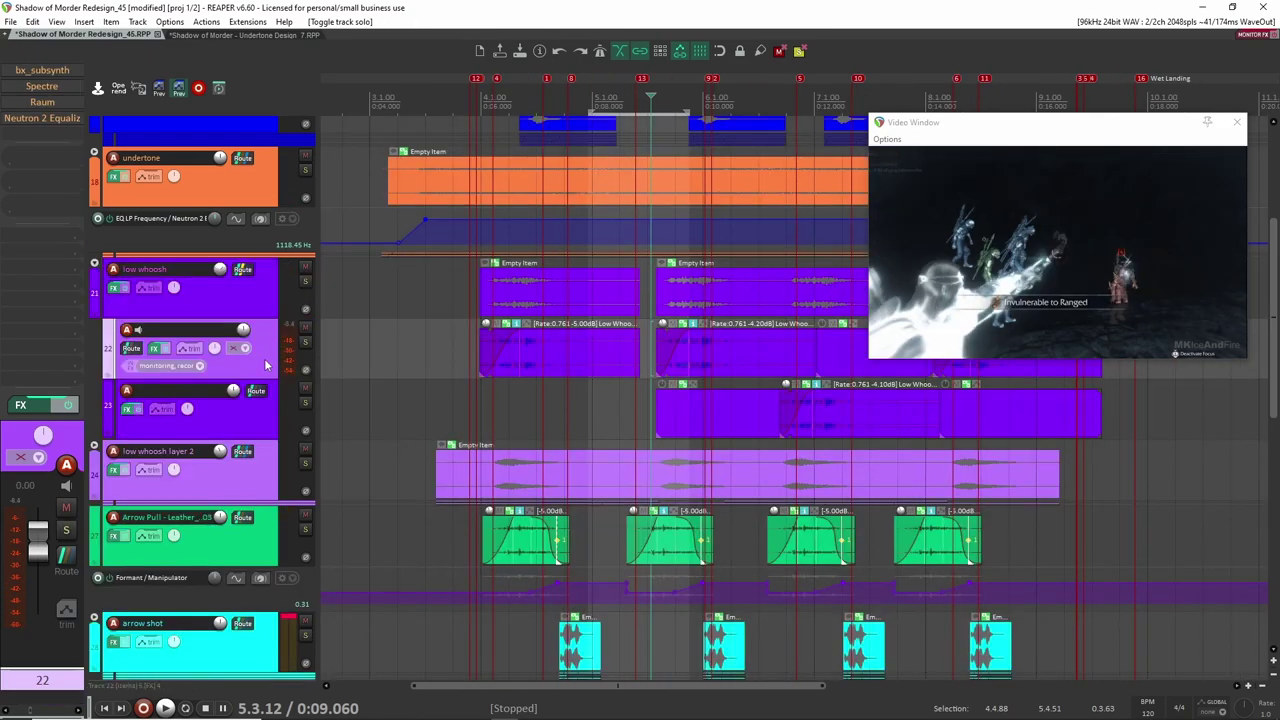
Step: Audition low whoosh's first child track soloed from 3.4.78 with the folder's effects bypassed, and unsolo it
left_click(305, 342)
left_click(476, 350)
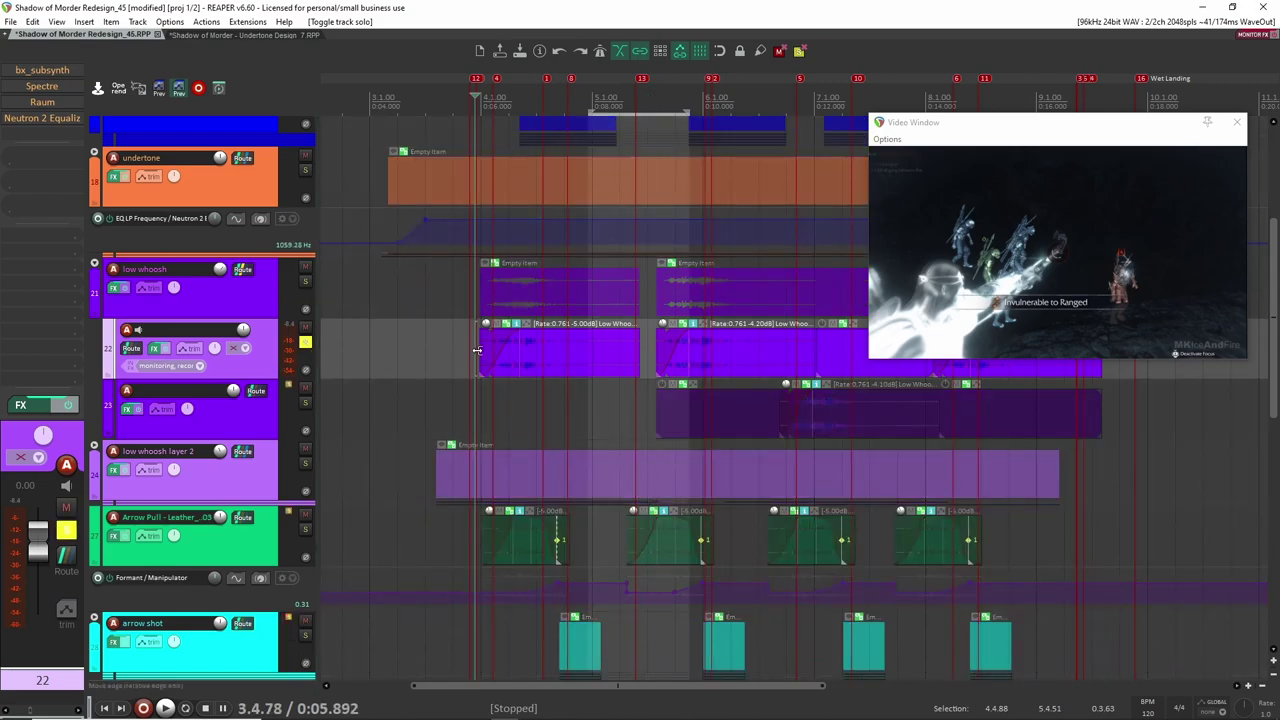
key("space")
key("Up")
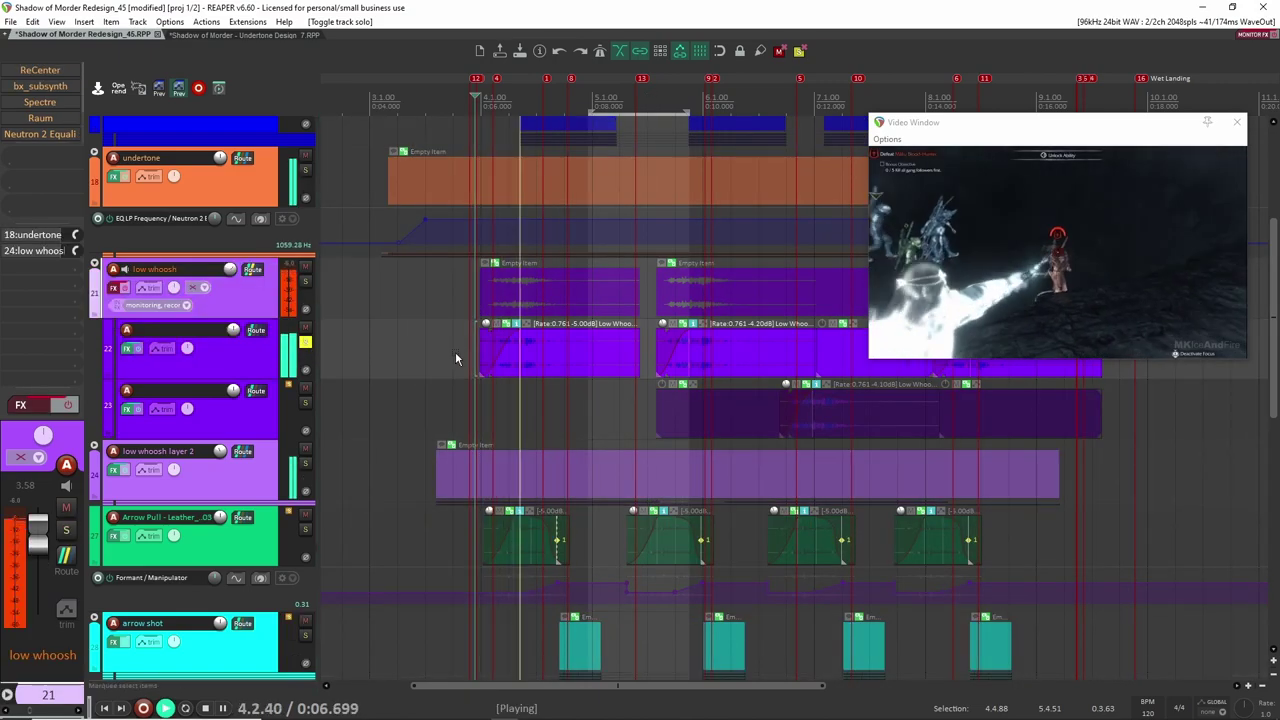
key("space")
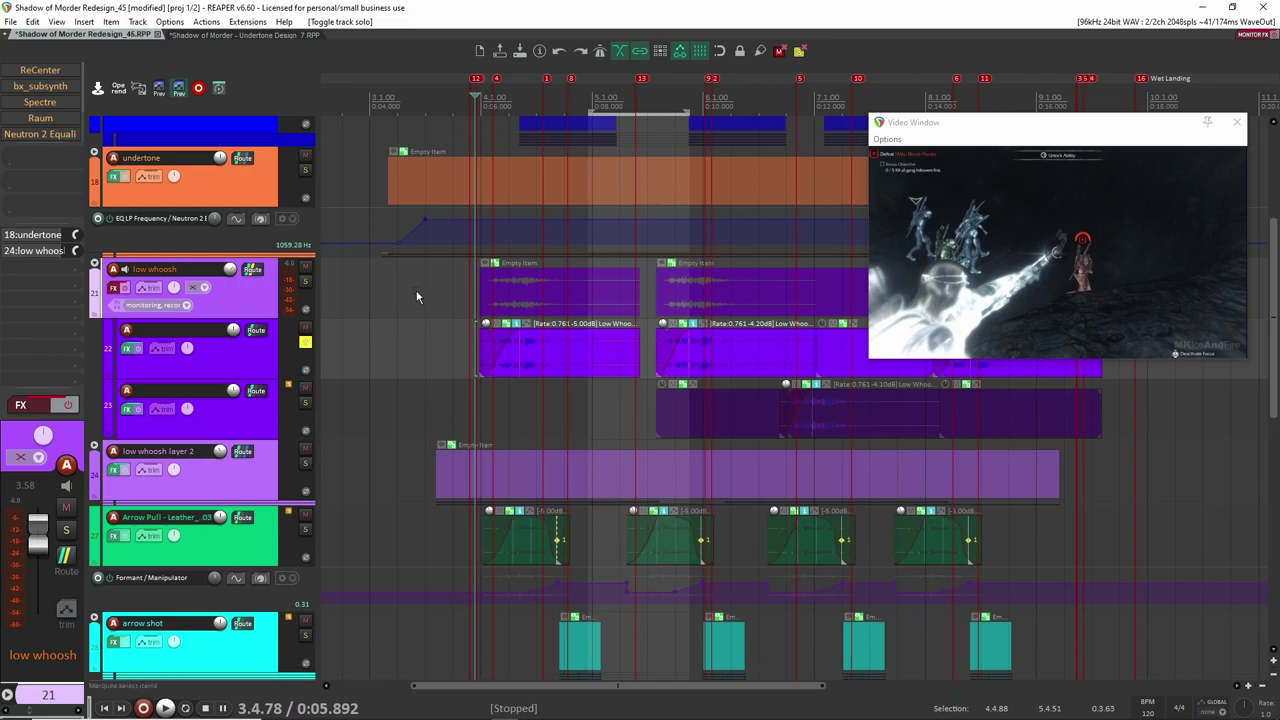
key("space")
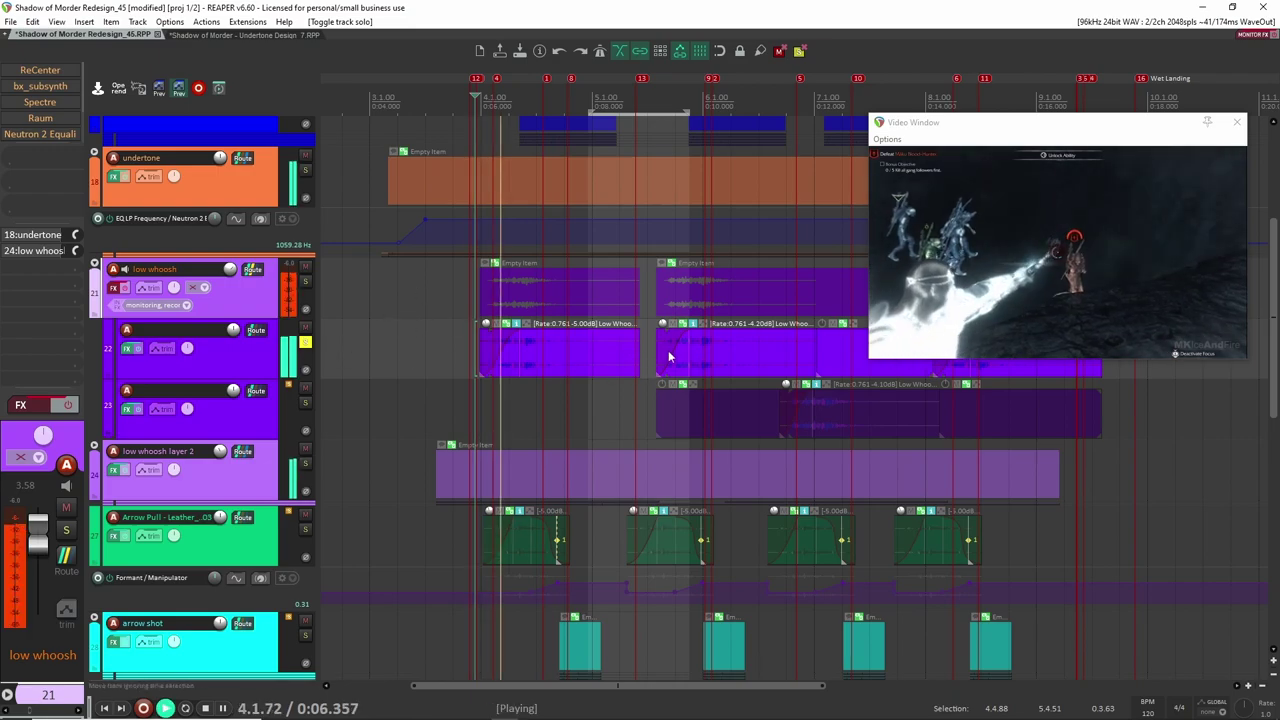
key("space")
left_click(666, 348)
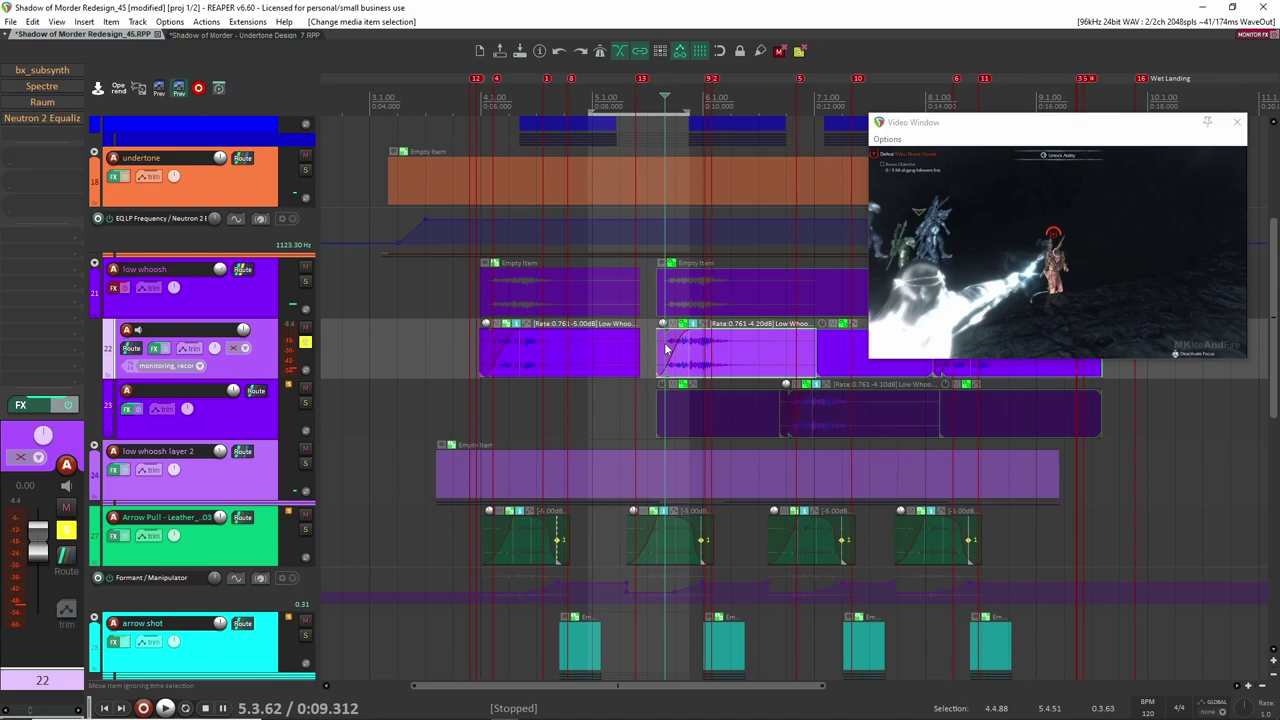
left_click(305, 341)
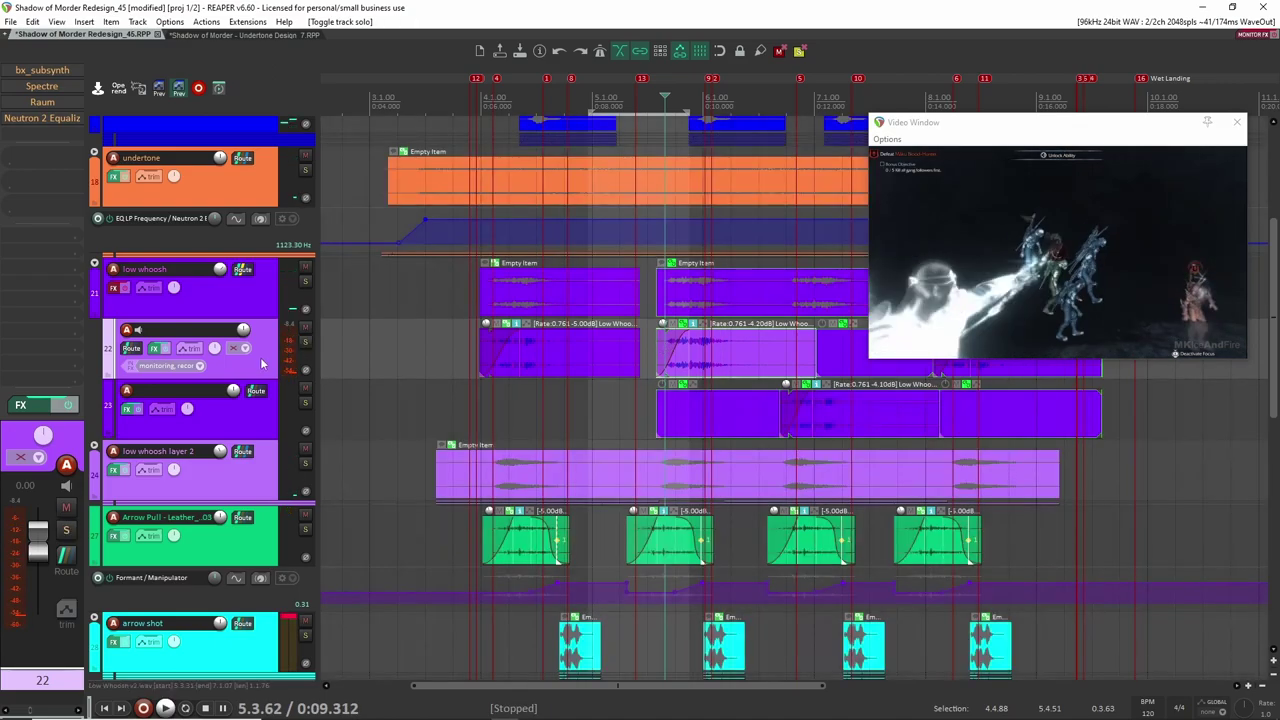
Step: Solo the low whoosh folder, place the edit cursor at 3.4.94, and re-enable the folder's effects
left_click(257, 314)
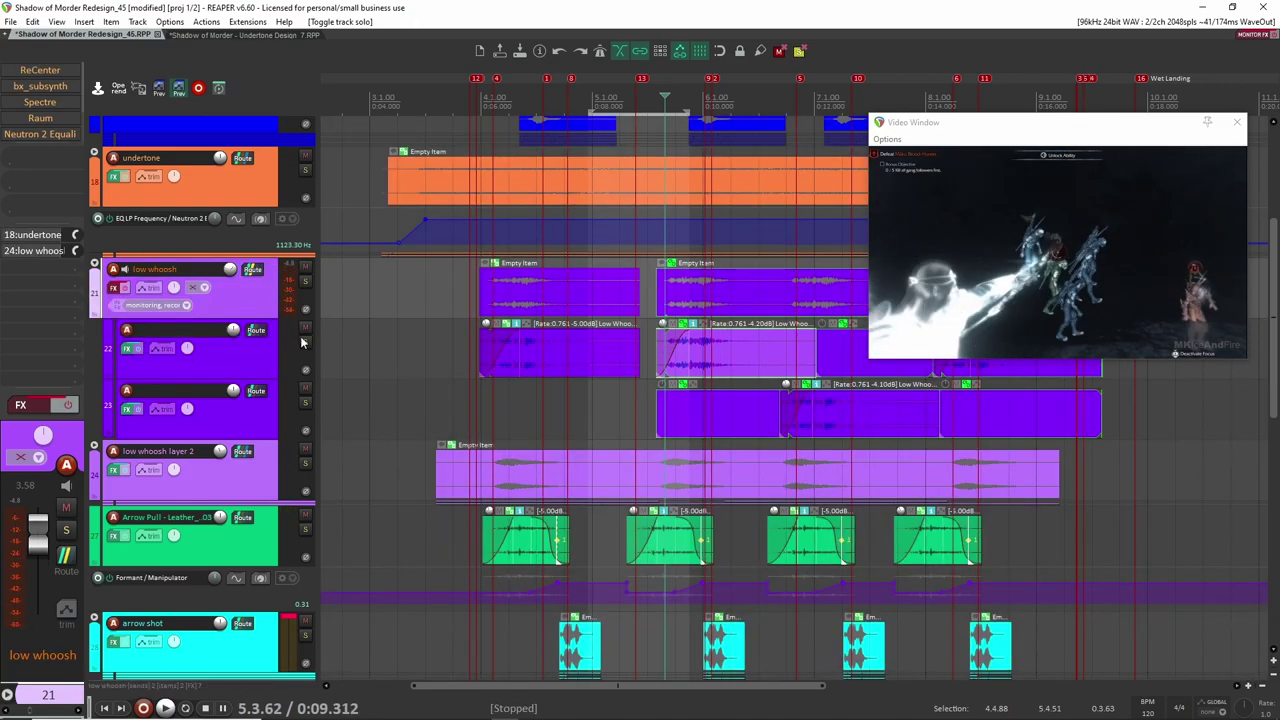
left_click(305, 281)
left_click(481, 339)
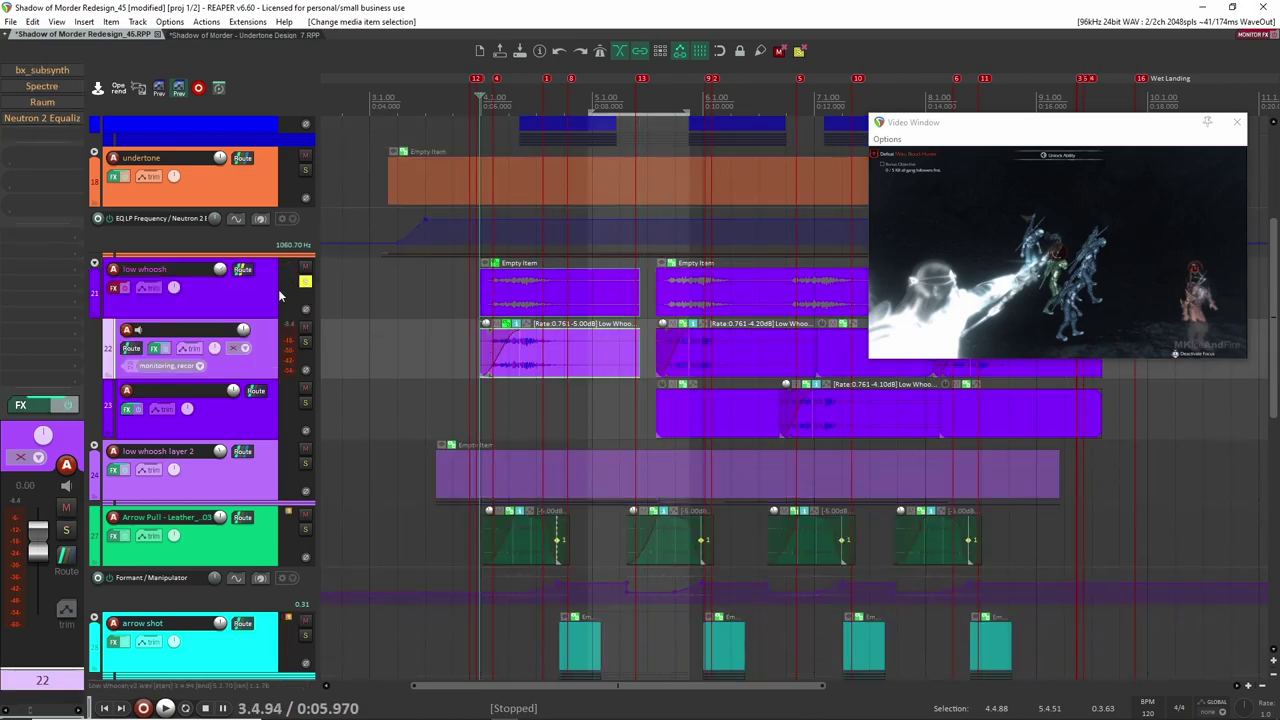
left_click(125, 287)
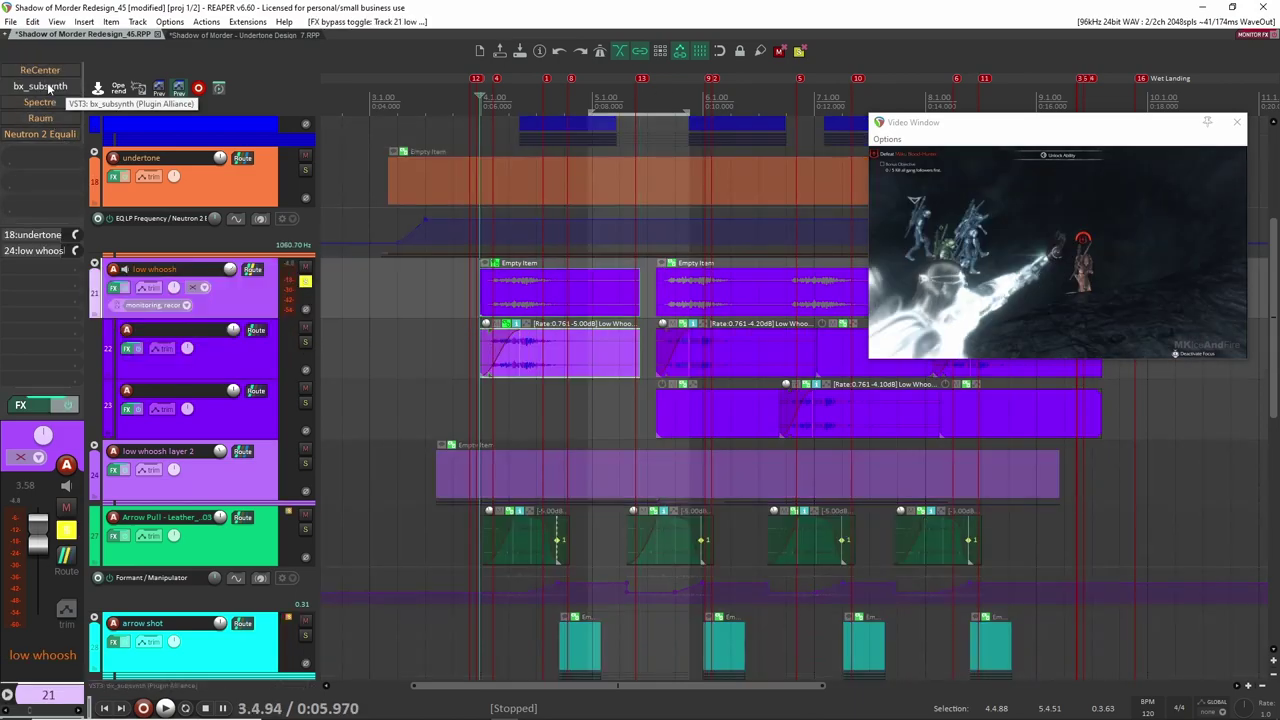
Step: View the bx_subsynth settings on the low whoosh folder, close them, and play the folder back
left_click(48, 86)
left_click_drag(257, 46, 523, 115)
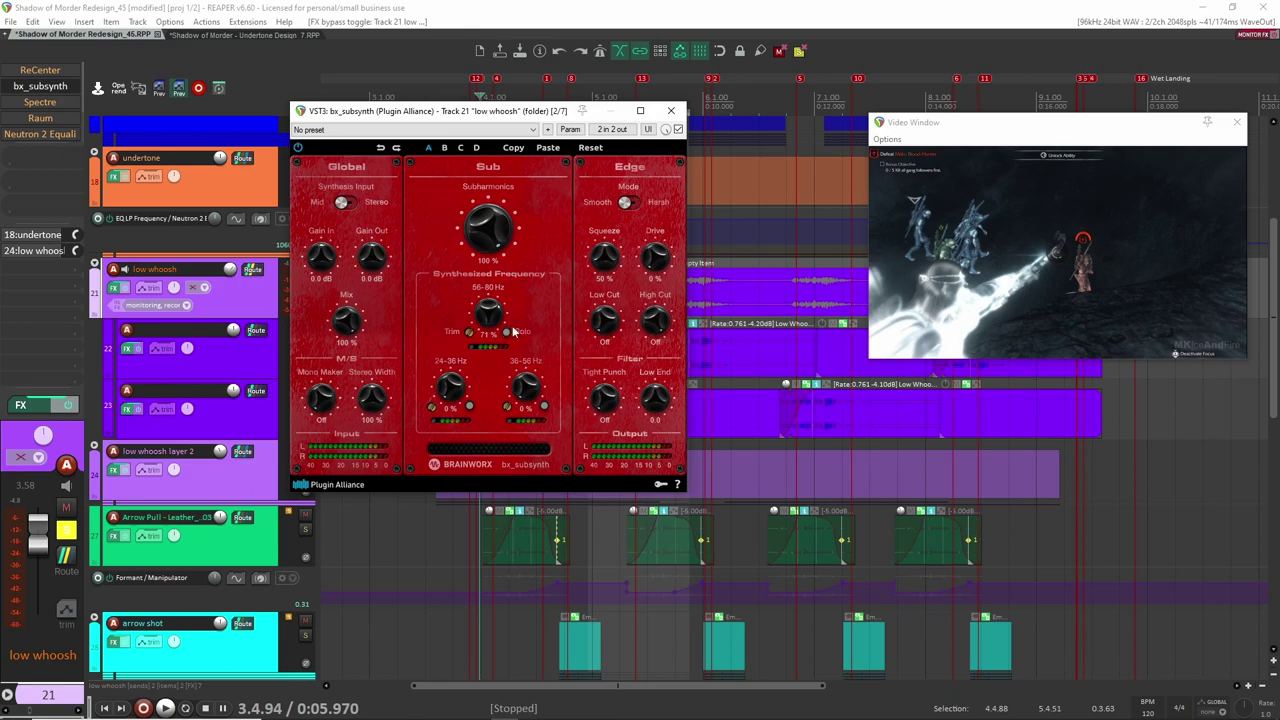
key("space")
left_click(671, 110)
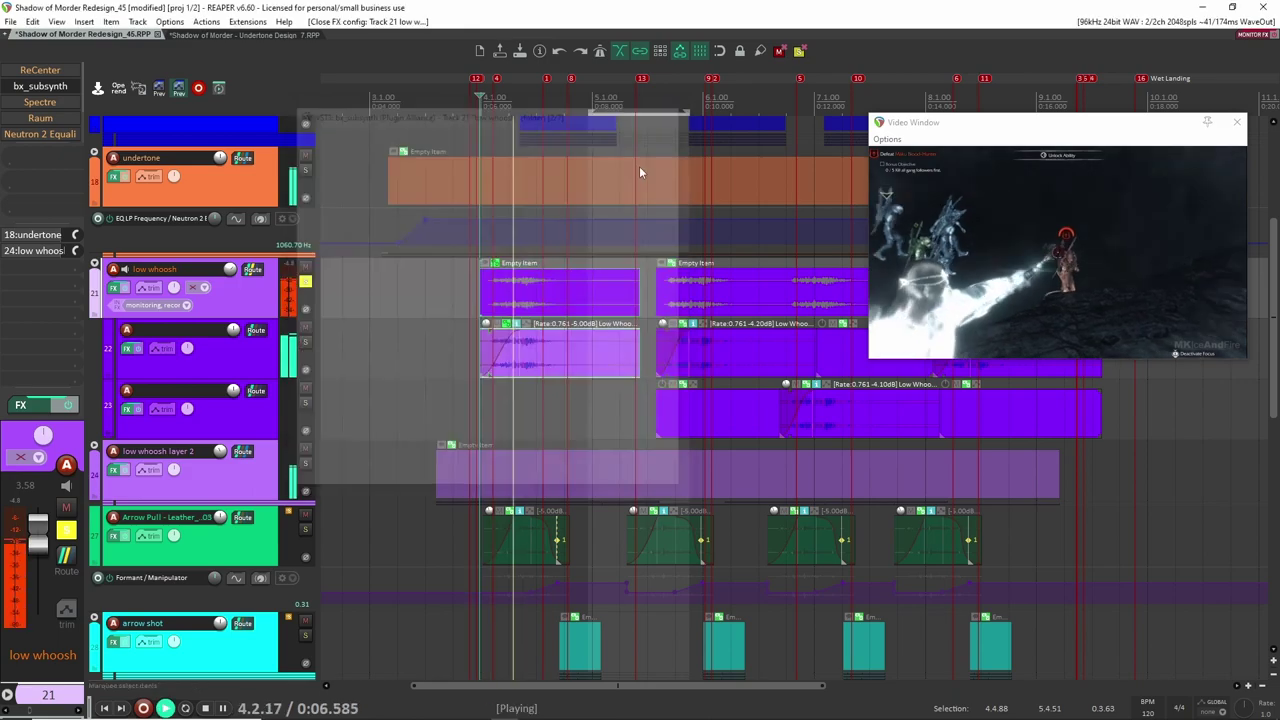
key("space")
key("space")
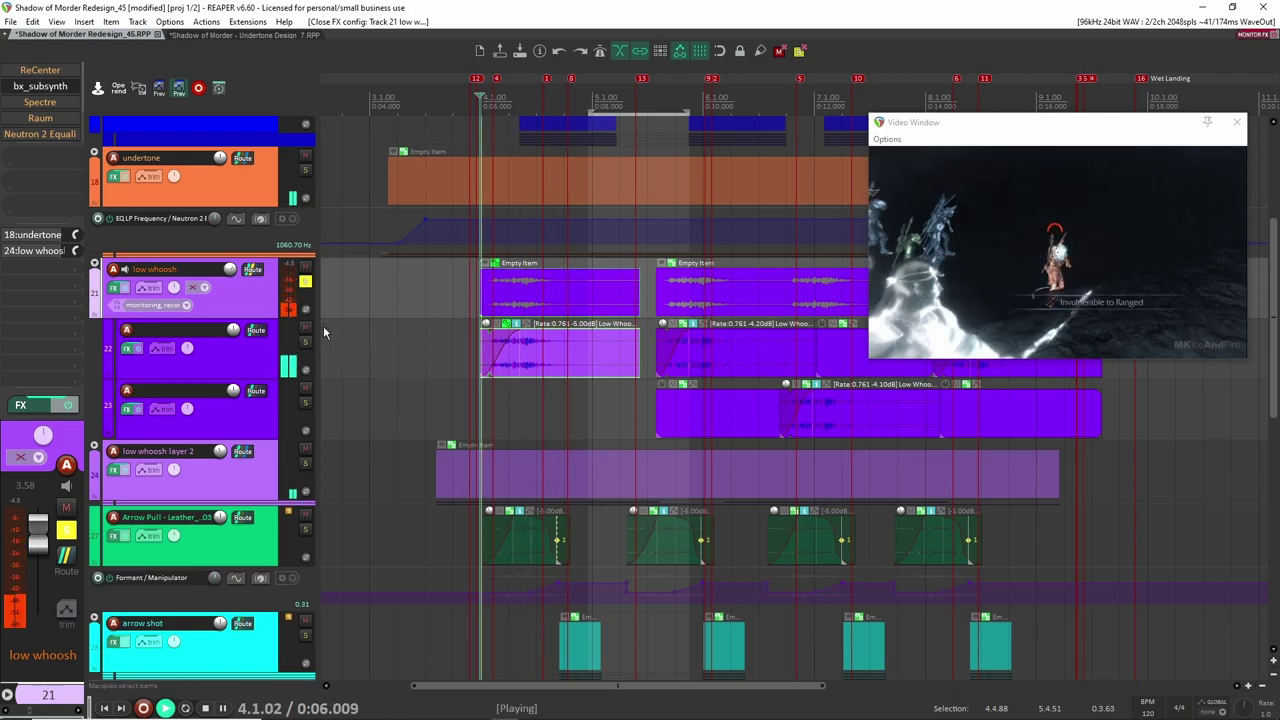
key("space")
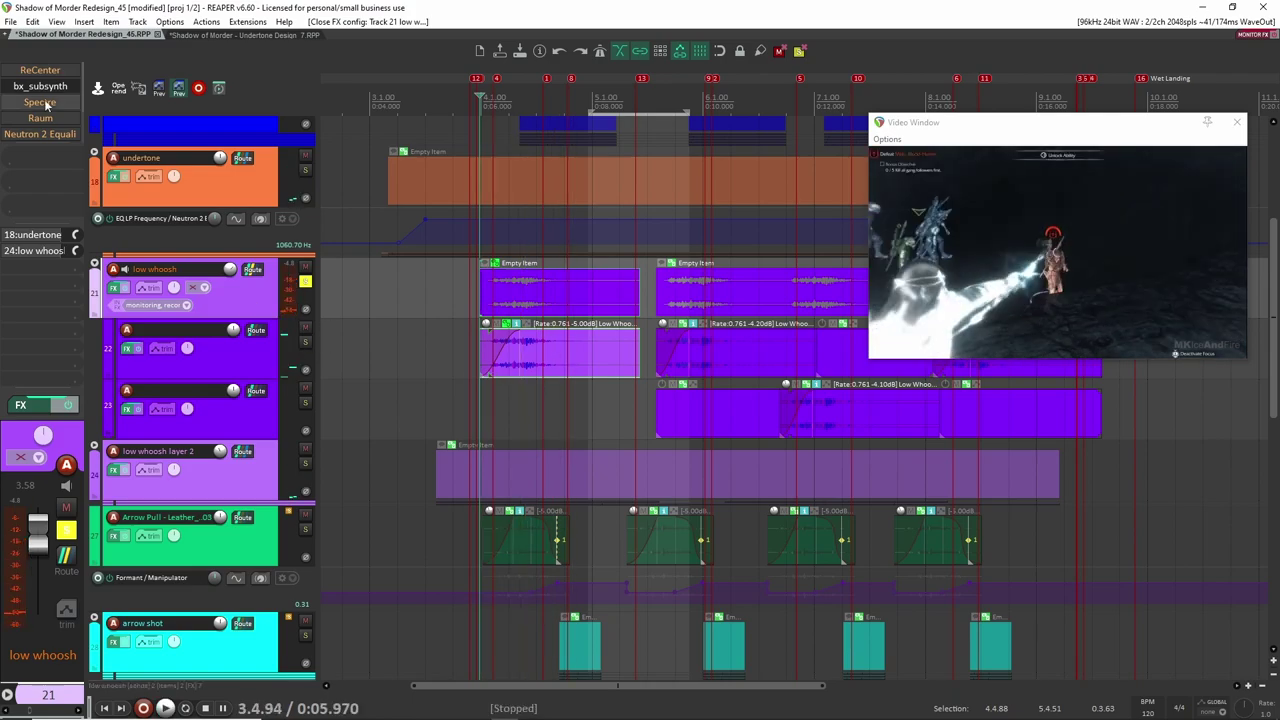
Step: View the Spectre settings on the low whoosh folder during playback and close them
left_click(42, 103)
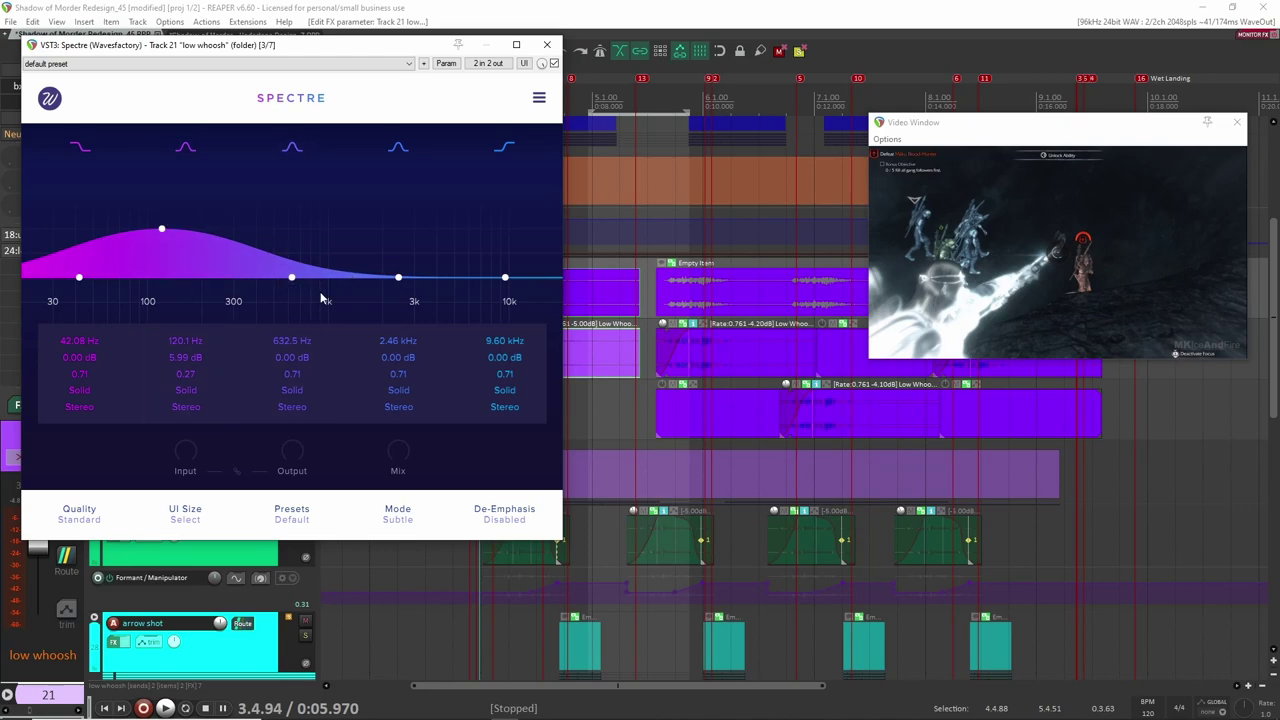
left_click_drag(304, 39, 584, 71)
key("space")
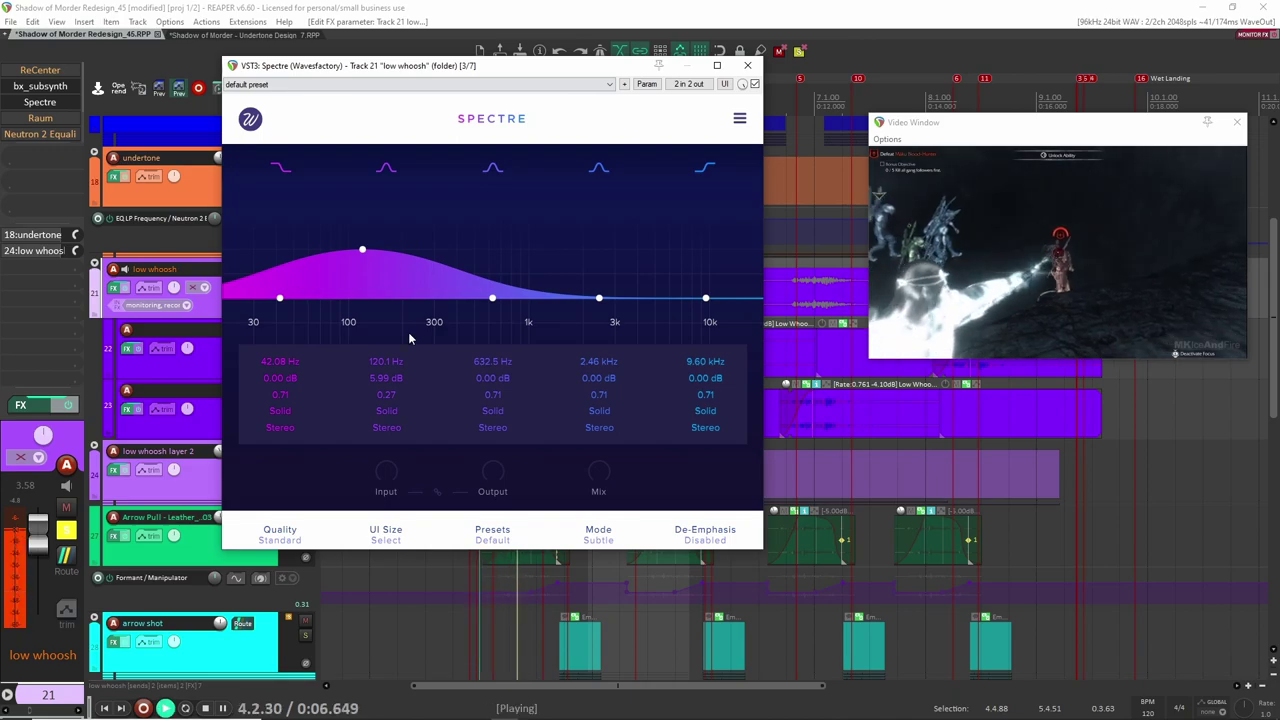
key("space")
left_click(755, 66)
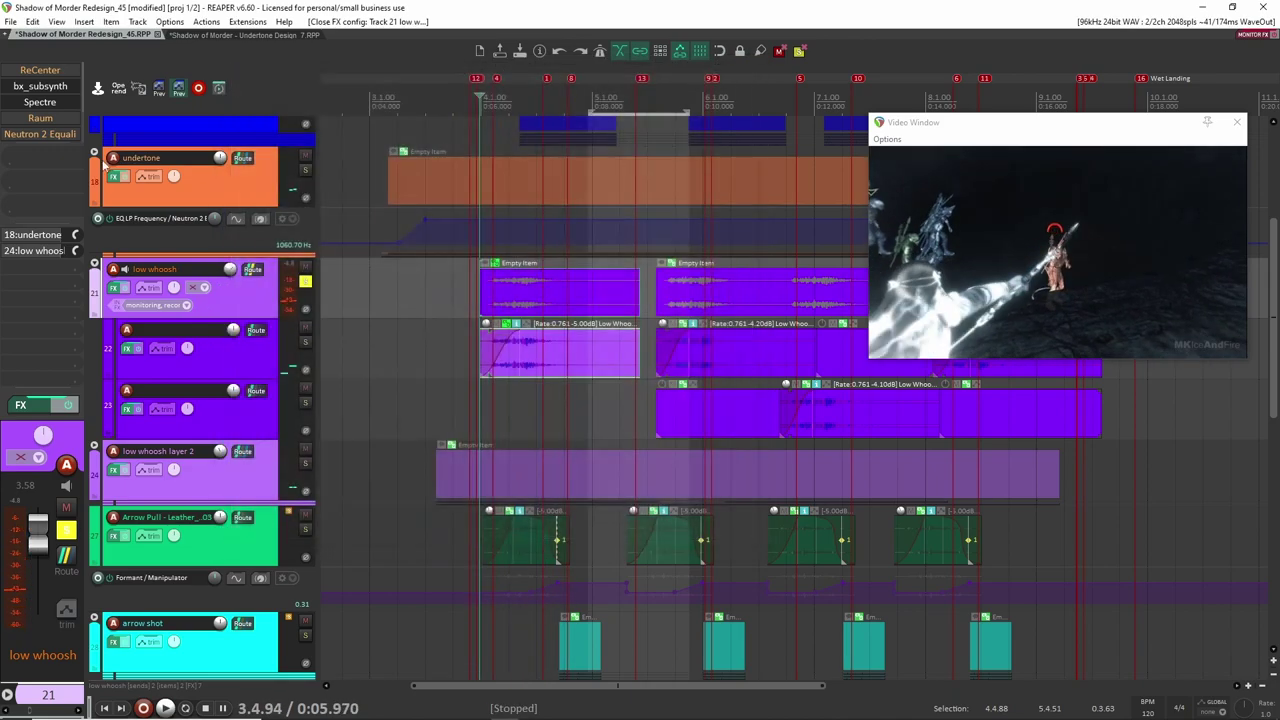
Step: View the Raum reverb settings on the low whoosh folder during playback and close them
left_click(42, 119)
key("space")
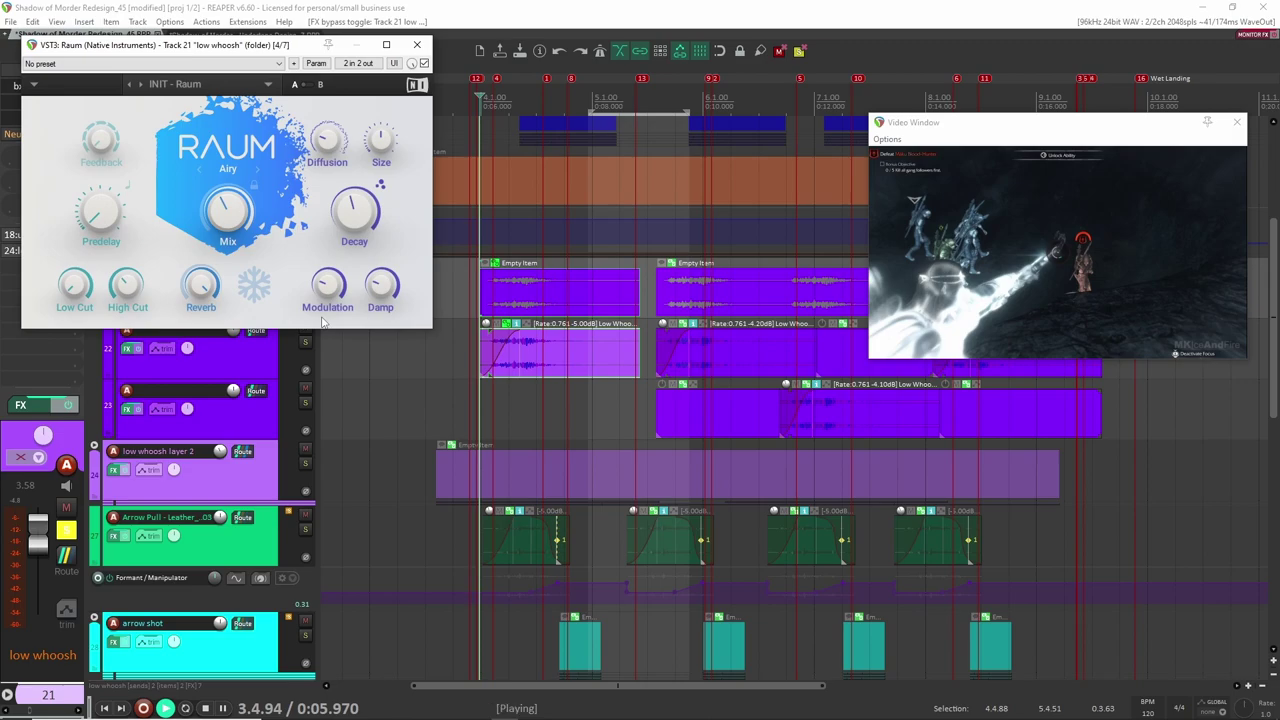
key("space")
left_click(417, 44)
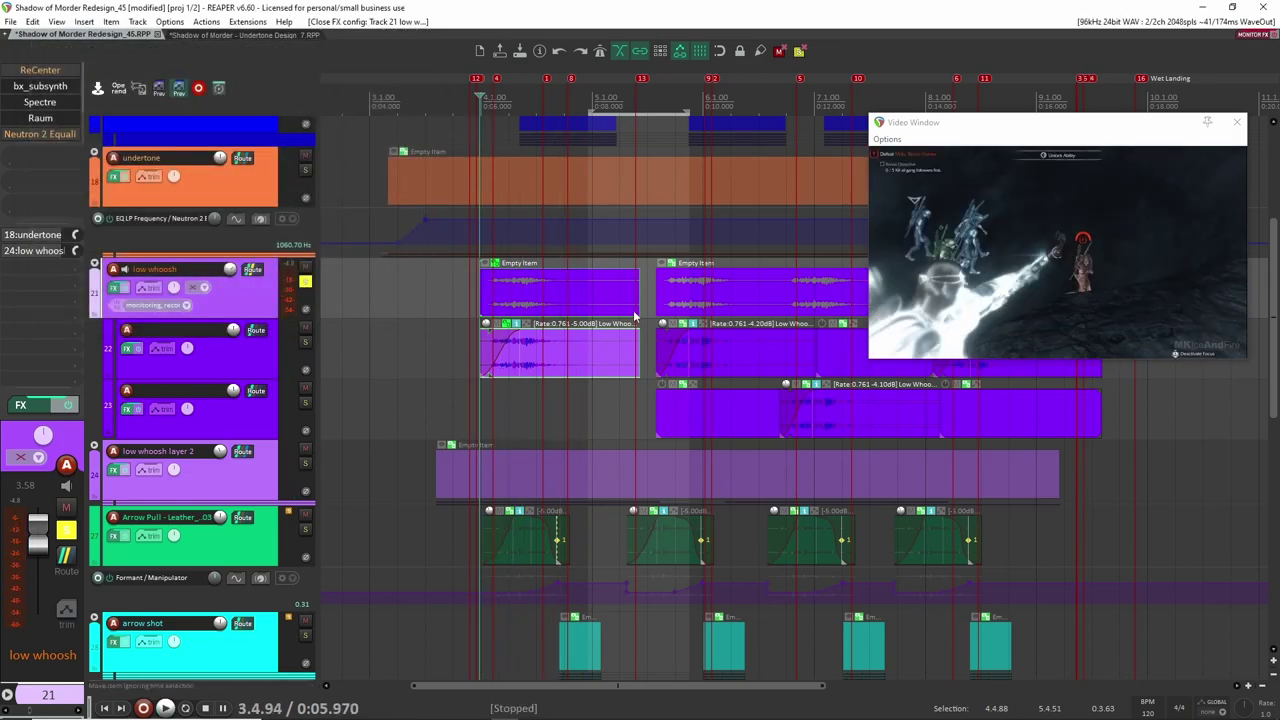
Step: Open the Neutron 2 Equalizer on the low whoosh folder and watch its spectrum during playback
left_click(46, 136)
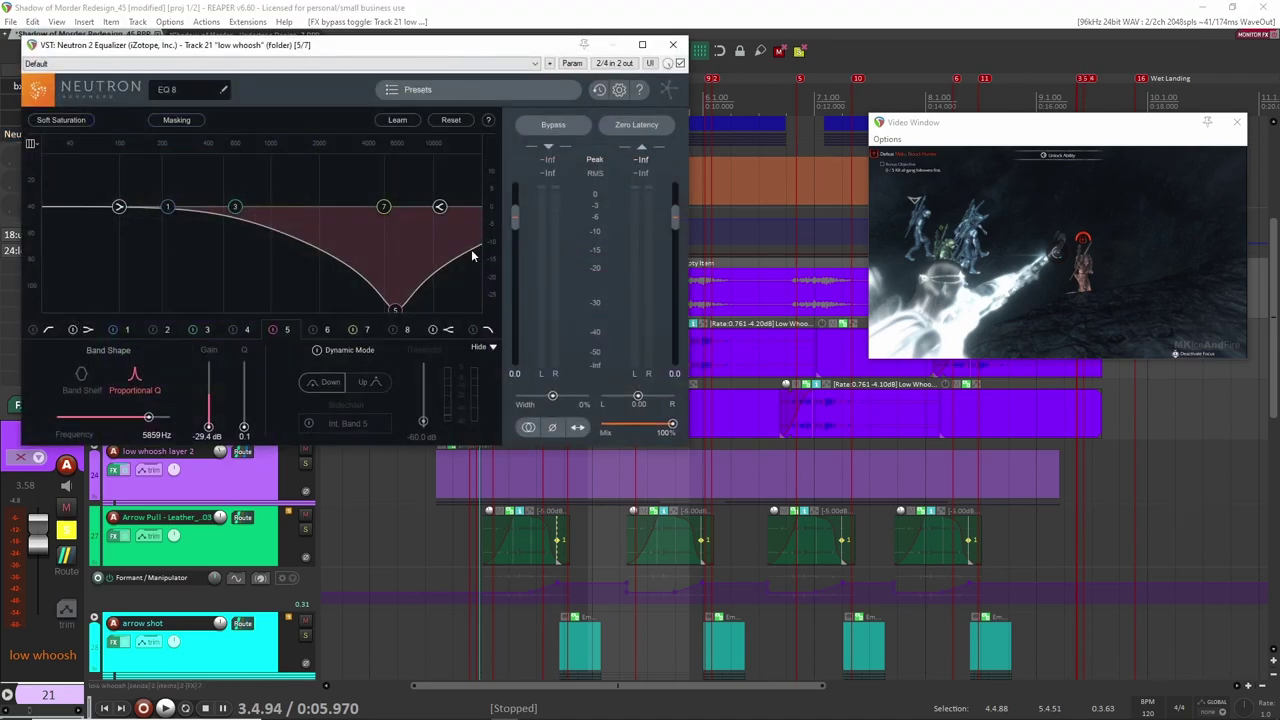
key("space")
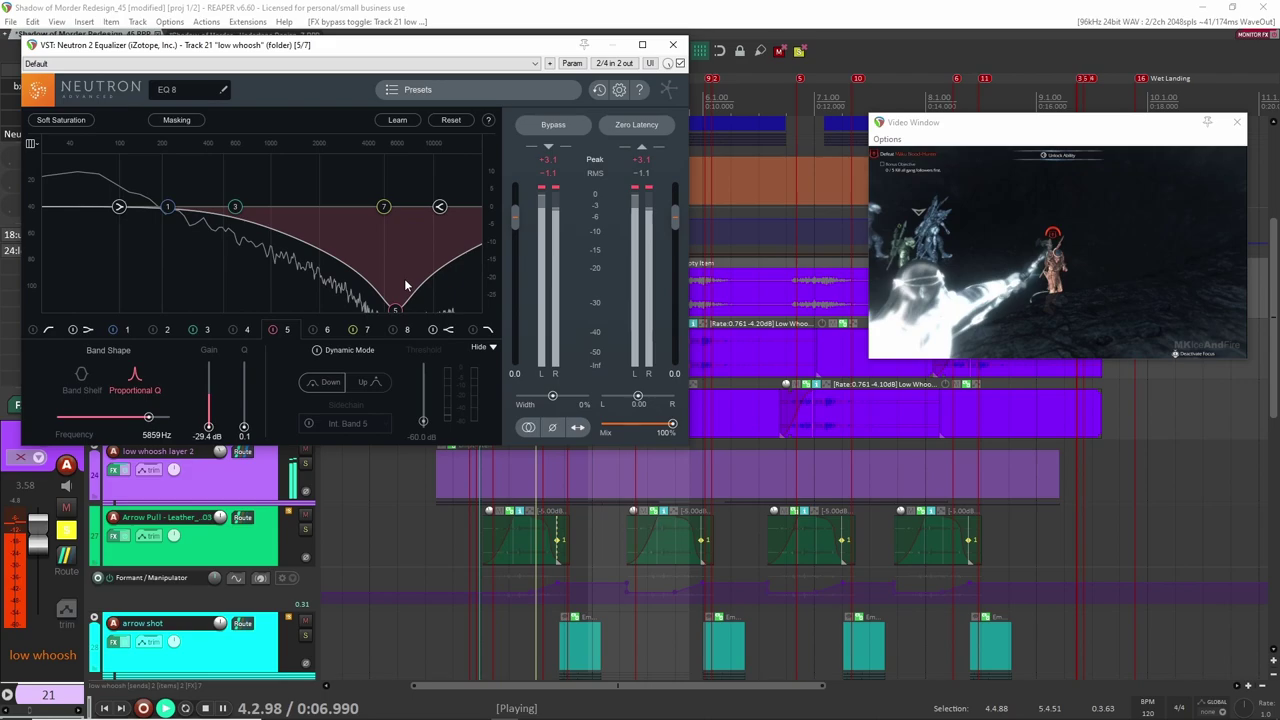
key("space")
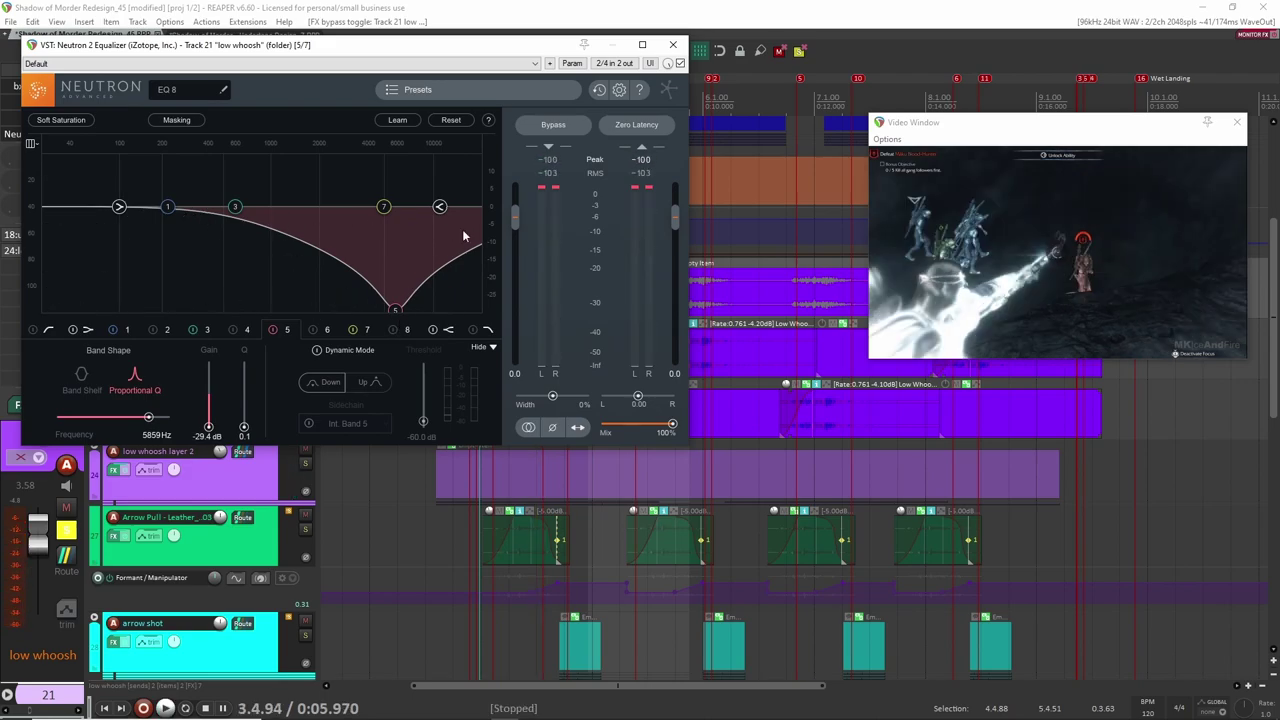
Step: Try a 12 dB low-pass filter at about 2458 Hz in the equalizer and switch it off again
left_click(474, 331)
left_click_drag(466, 208, 331, 207)
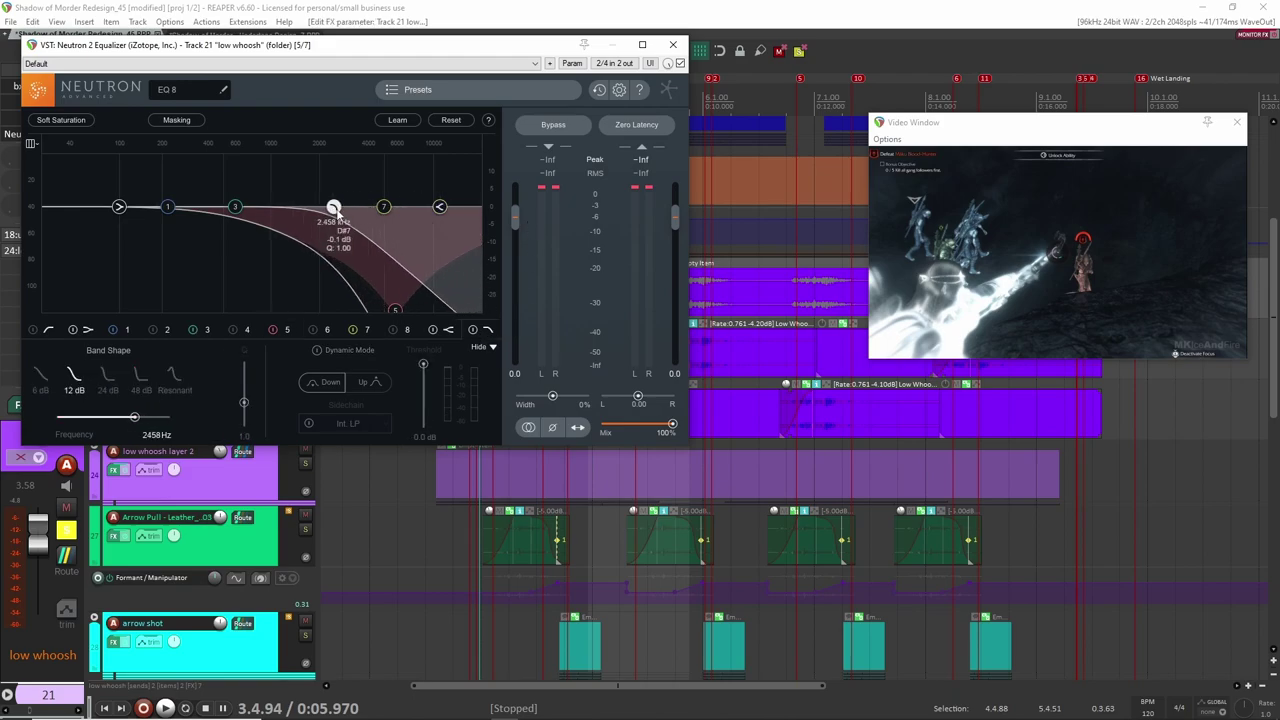
left_click(474, 330)
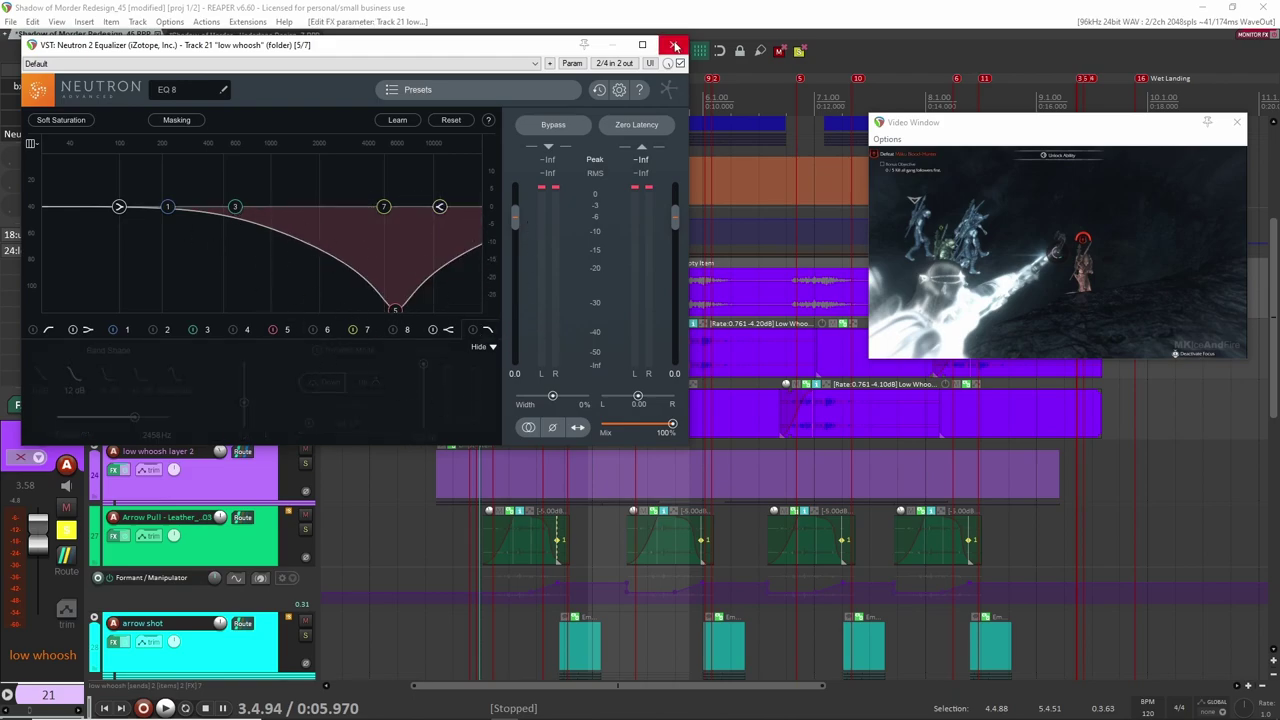
Step: Close the equalizer, unsolo the low whoosh folder, and expand low whoosh layer 2 to show its vocal layer tracks
left_click(673, 44)
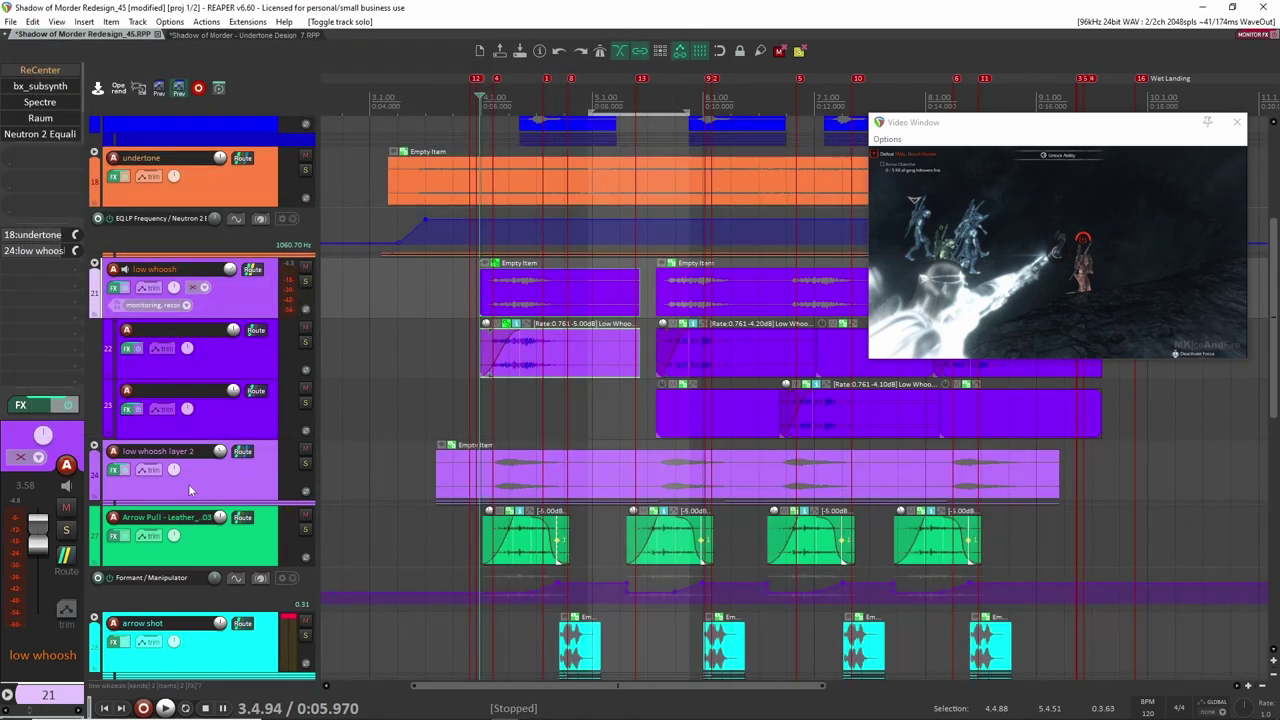
left_click(95, 446)
scroll(270, 457, "down", 1)
left_click(271, 472)
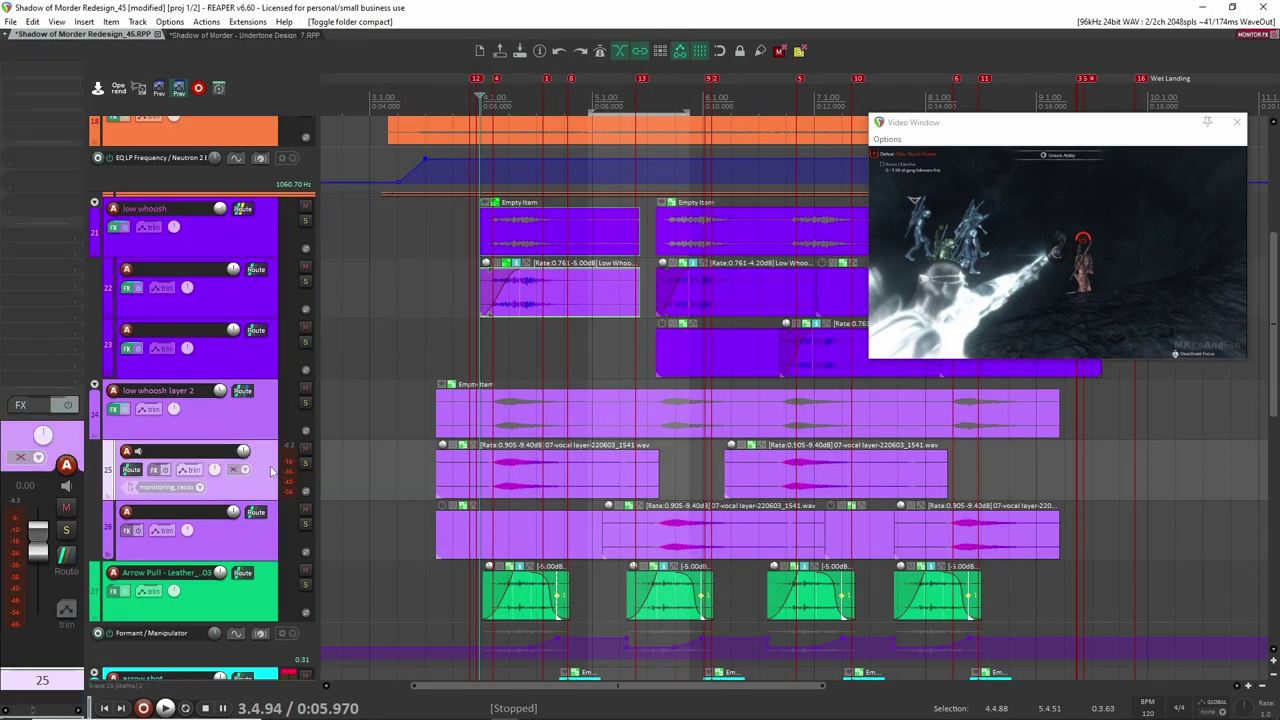
scroll(675, 298, "right", 2)
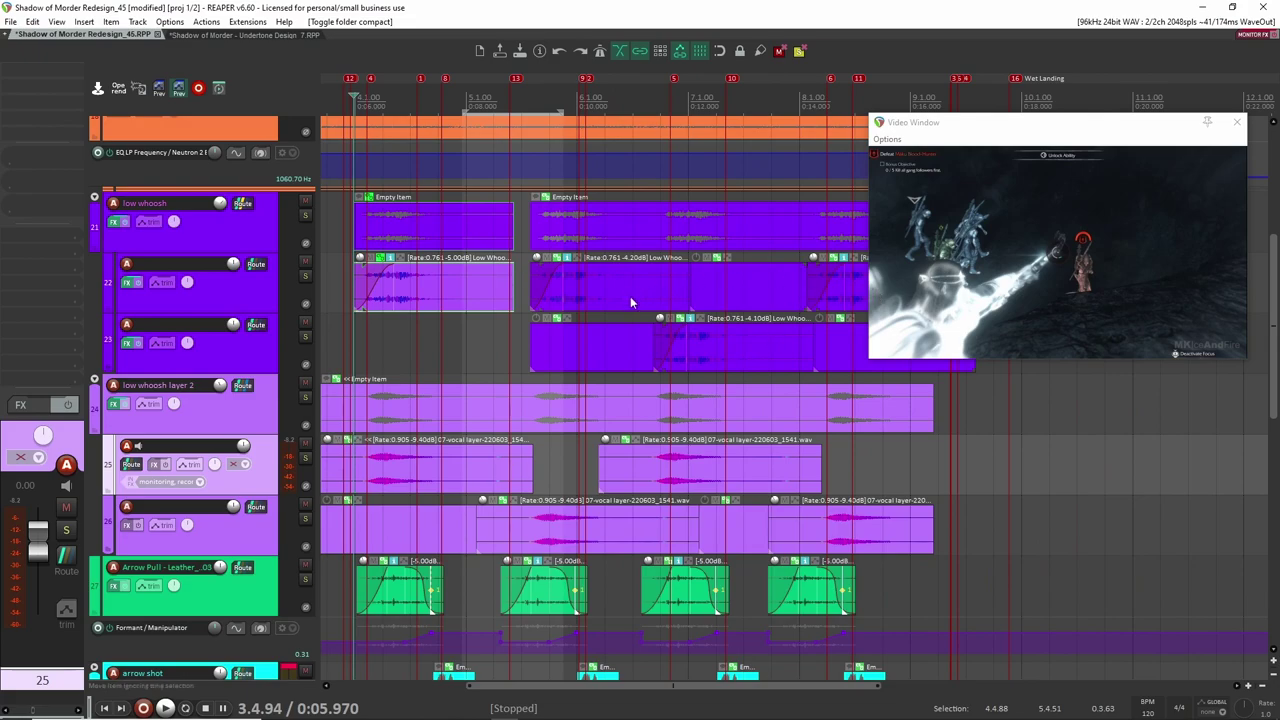
Step: Collapse the tracks inside the low whoosh folder and solo the low whoosh layer 2 folder
left_click(94, 198)
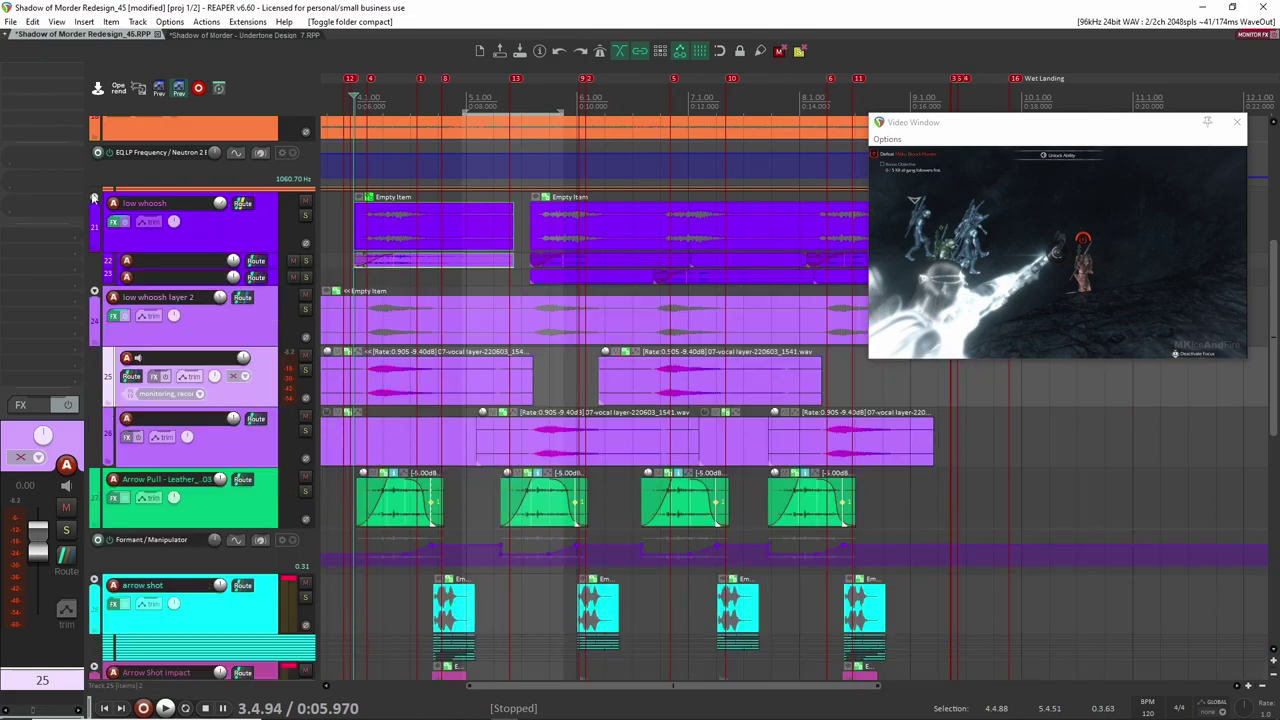
left_click(94, 198)
left_click(272, 306)
left_click(304, 285)
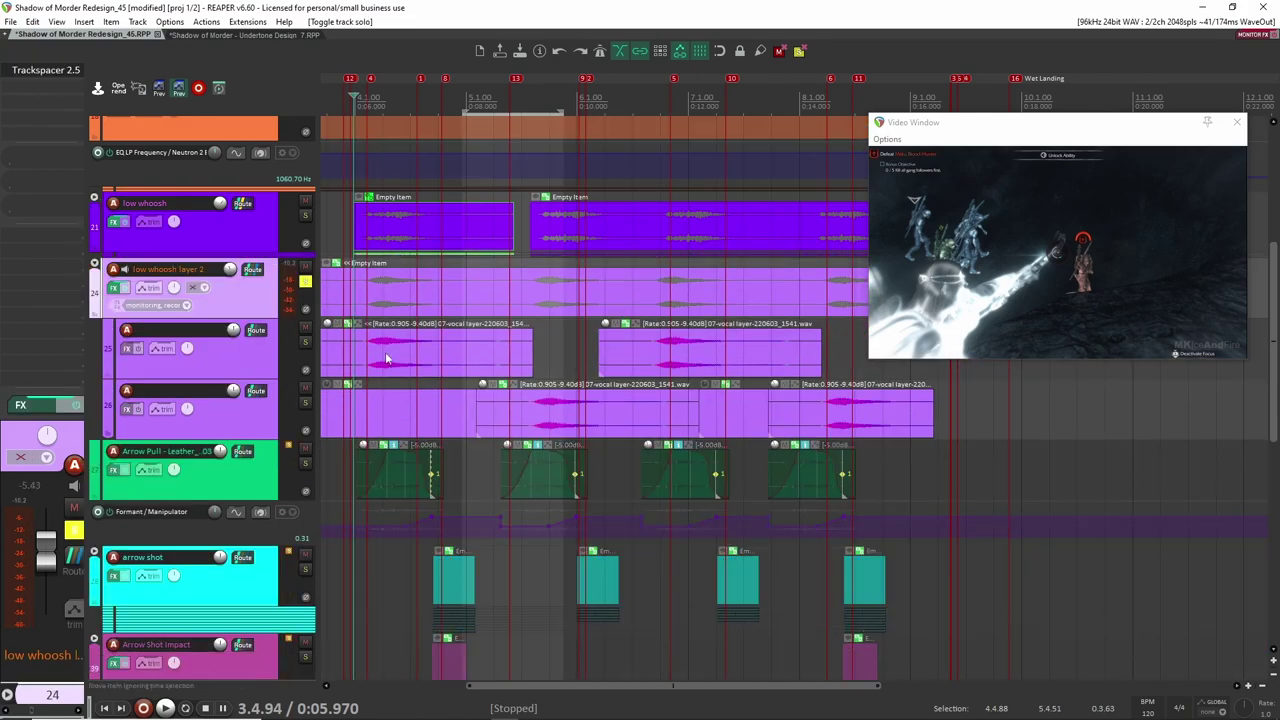
Step: Place the edit cursor just before the first whoosh of the first vocal layer clip and audition the soloed low whoosh layer 2 folder
scroll(420, 325, "left", 3)
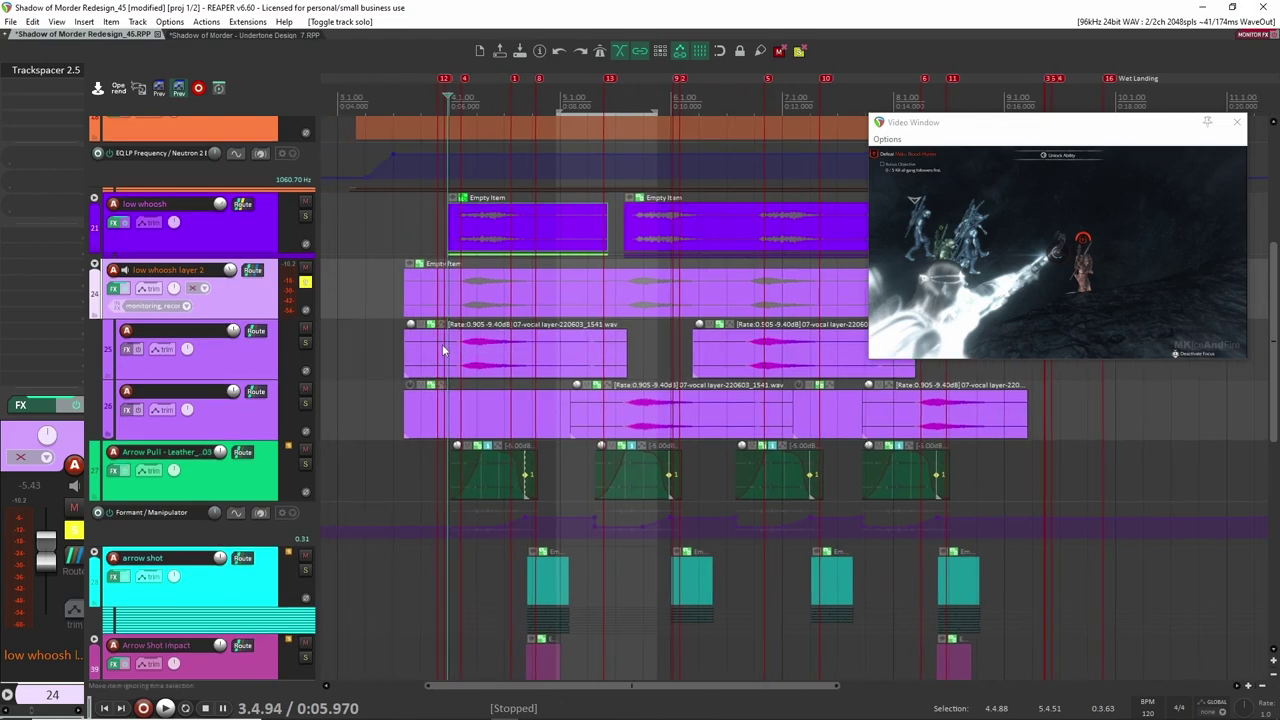
left_click(436, 364)
left_click(288, 304)
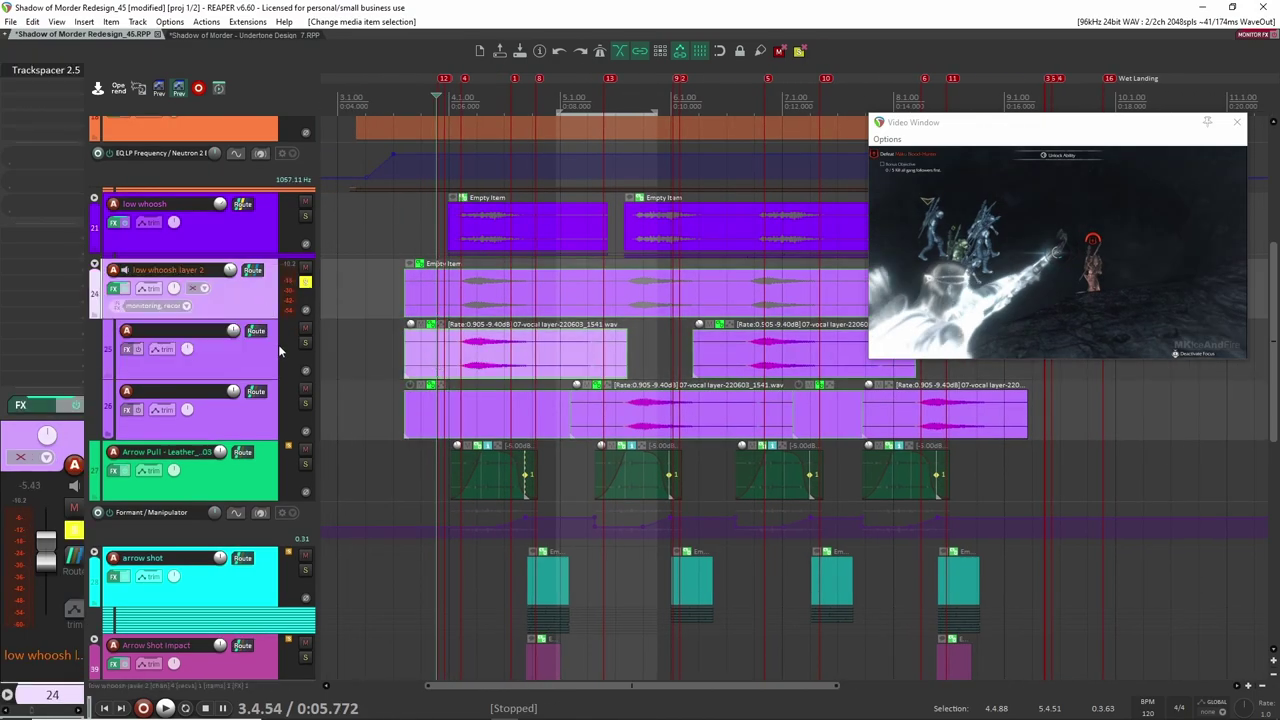
left_click(276, 350)
left_click(266, 390)
left_click(275, 316)
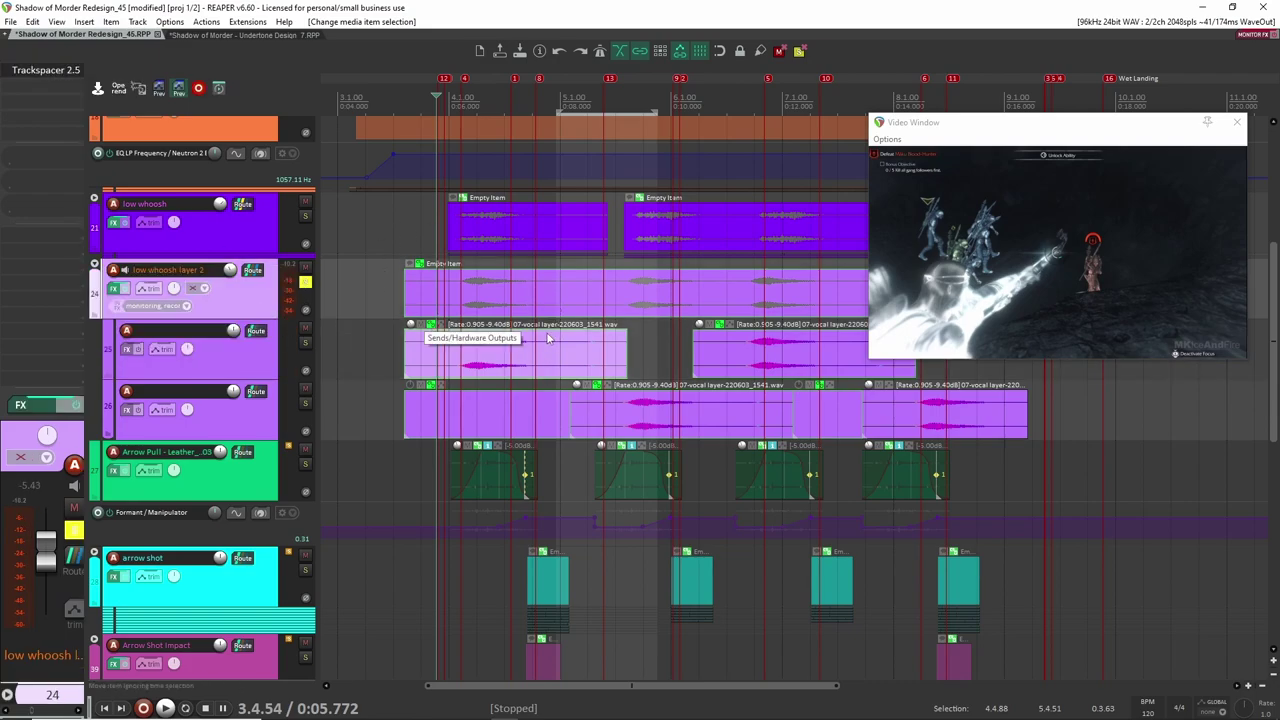
scroll(547, 338, "up", 3)
left_click(305, 404)
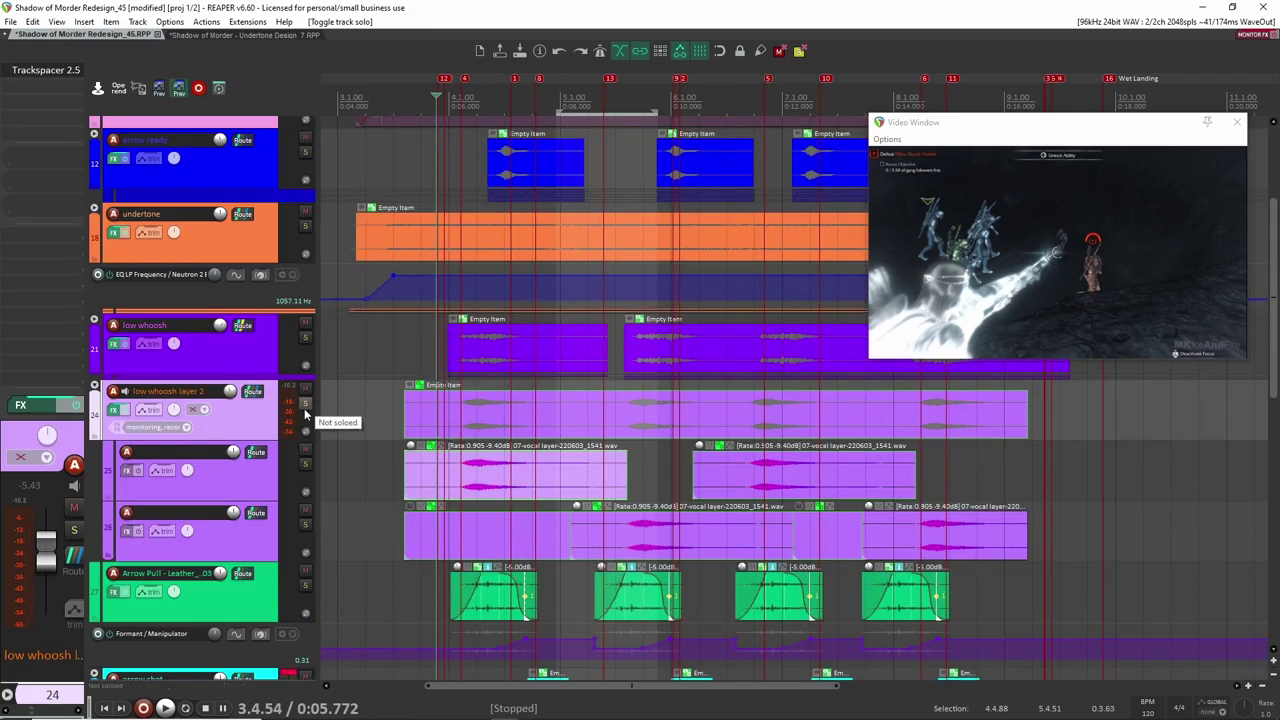
left_click(305, 404)
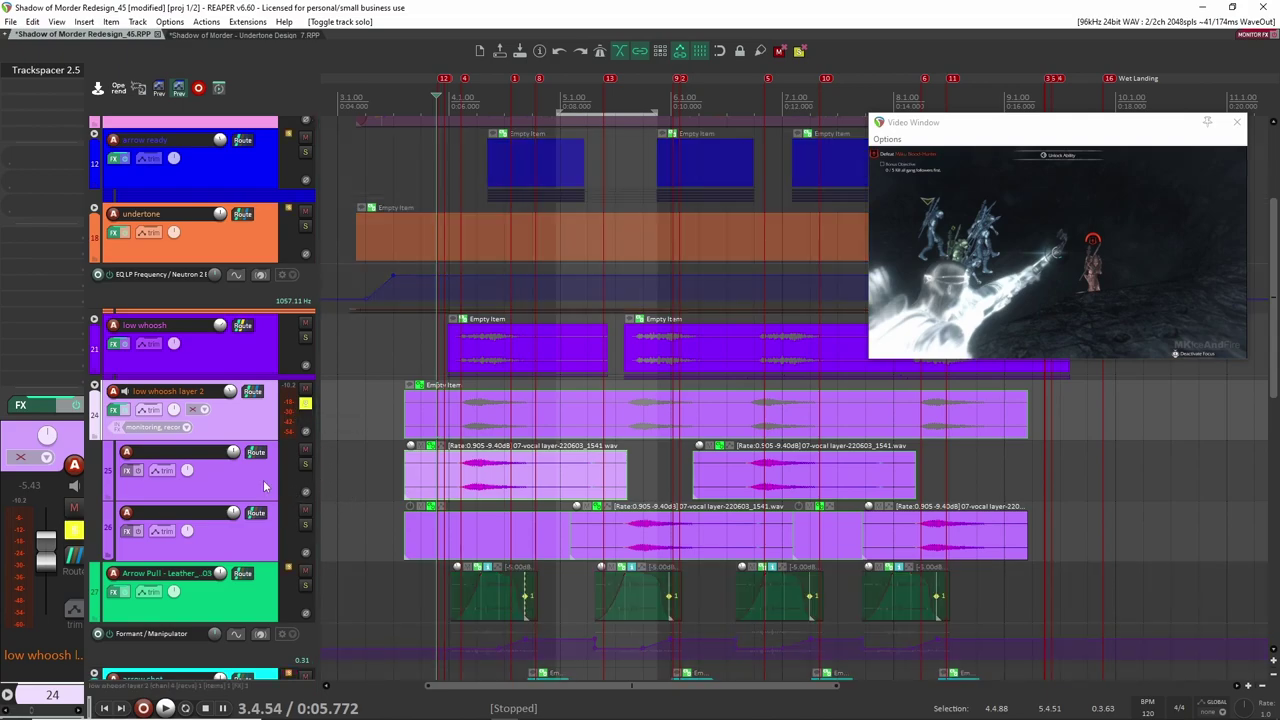
key("space")
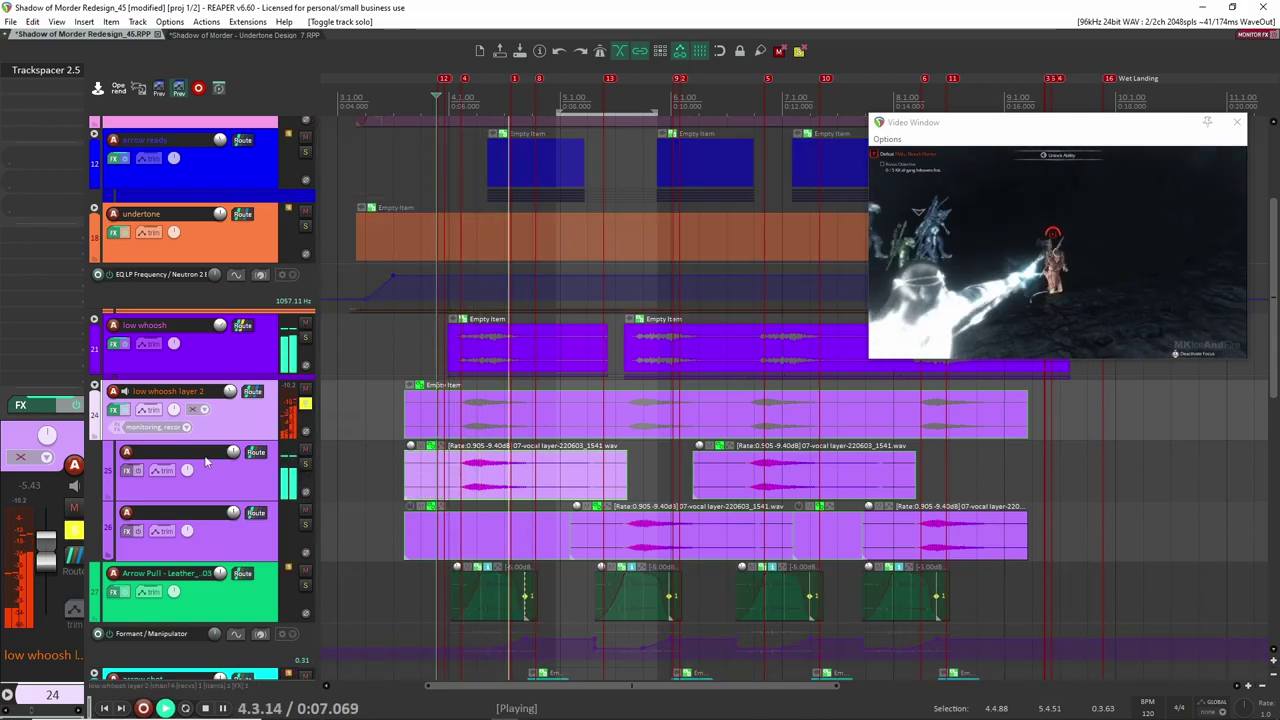
key("space")
Step: Compare low whoosh layer 2 during playback with its effects chain bypassed and with it enabled again
left_click(73, 408)
key("space")
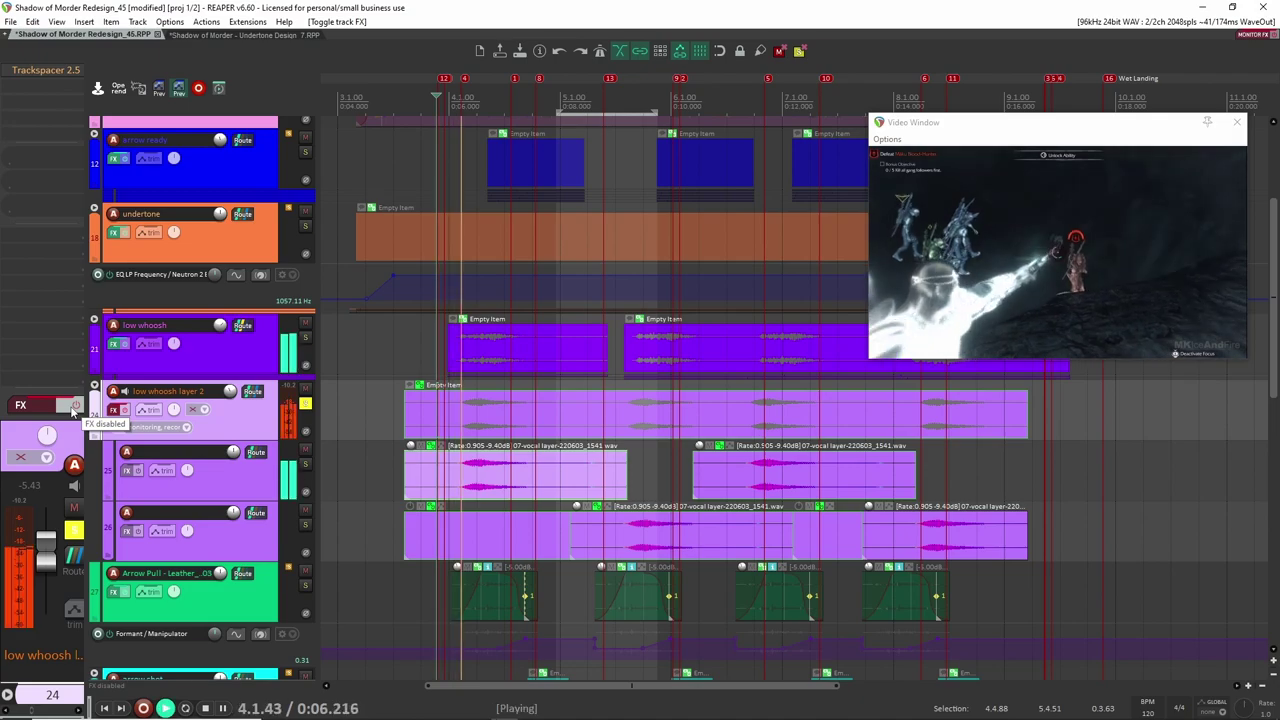
key("space")
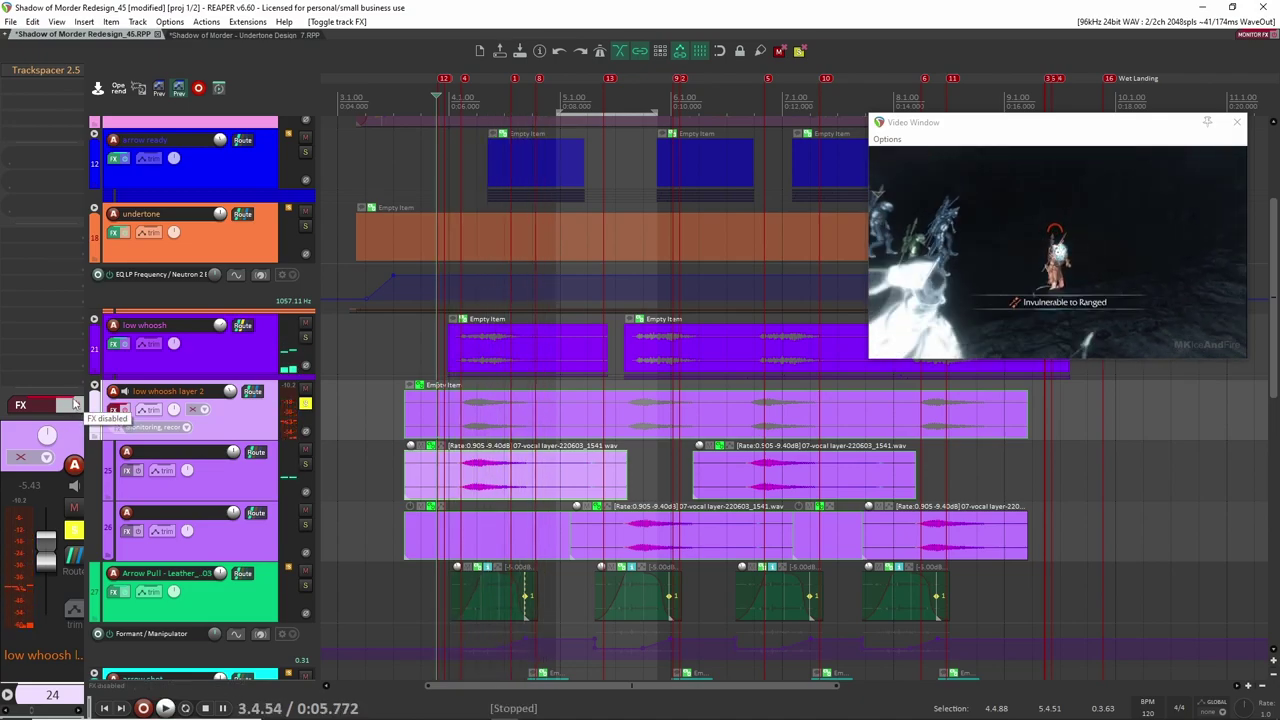
left_click(72, 404)
key("space")
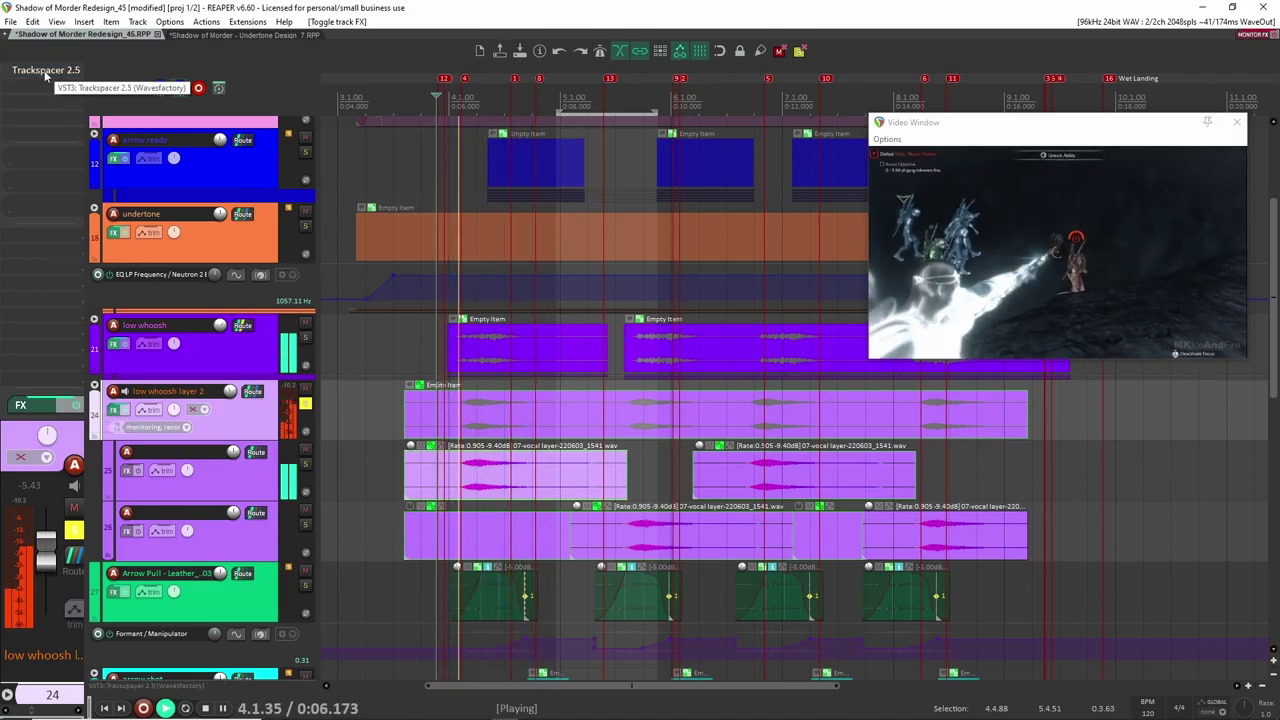
key("space")
key("space")
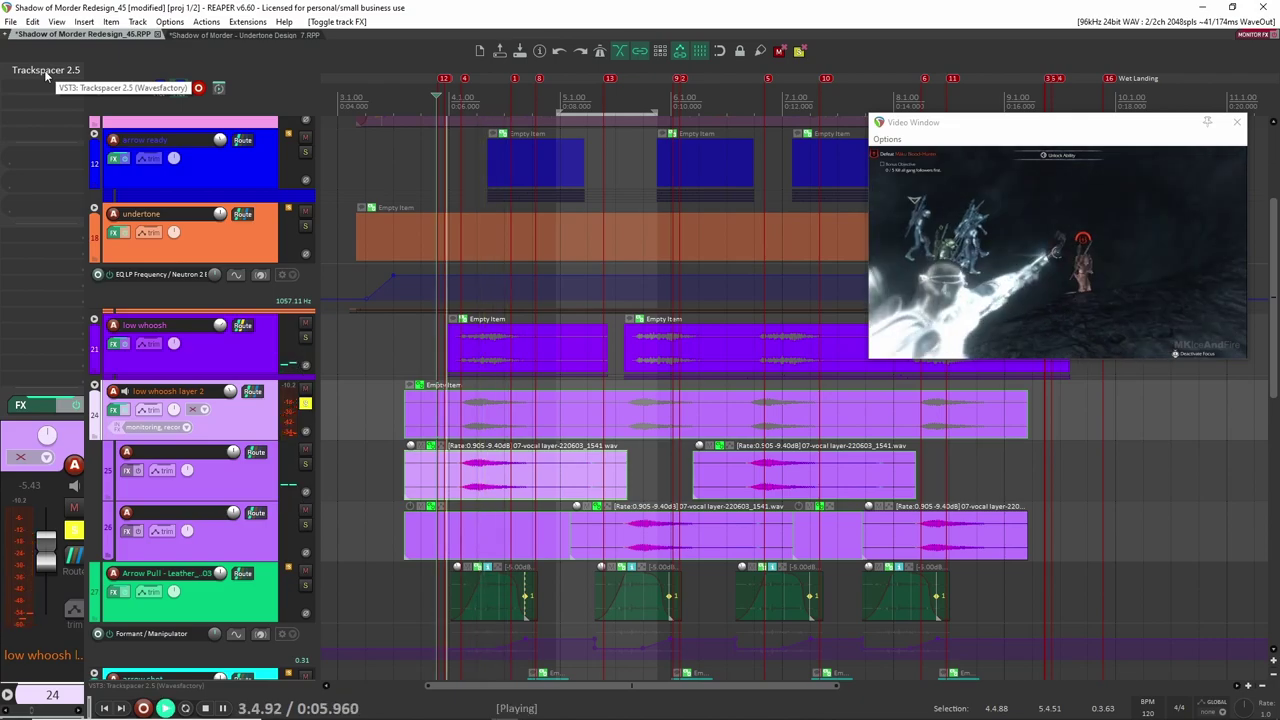
key("space")
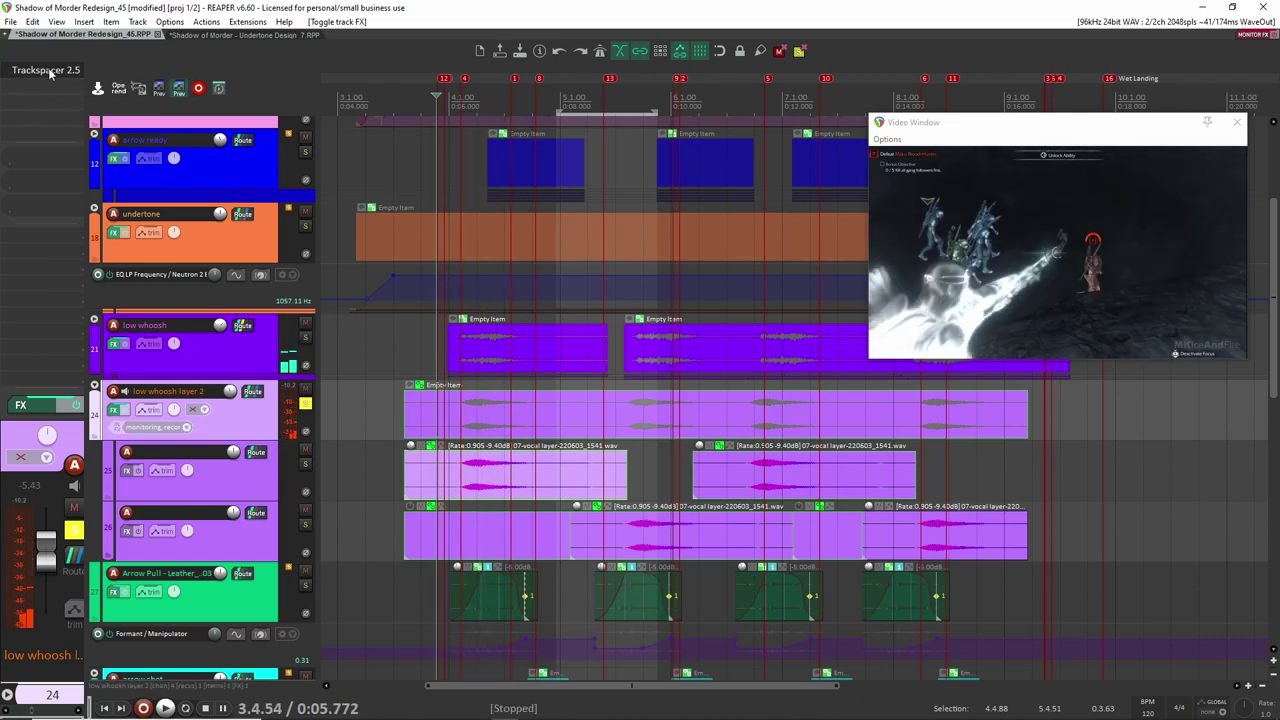
Step: View the Trackspacer 2.5 plugin on low whoosh layer 2 during playback and close it
key("space")
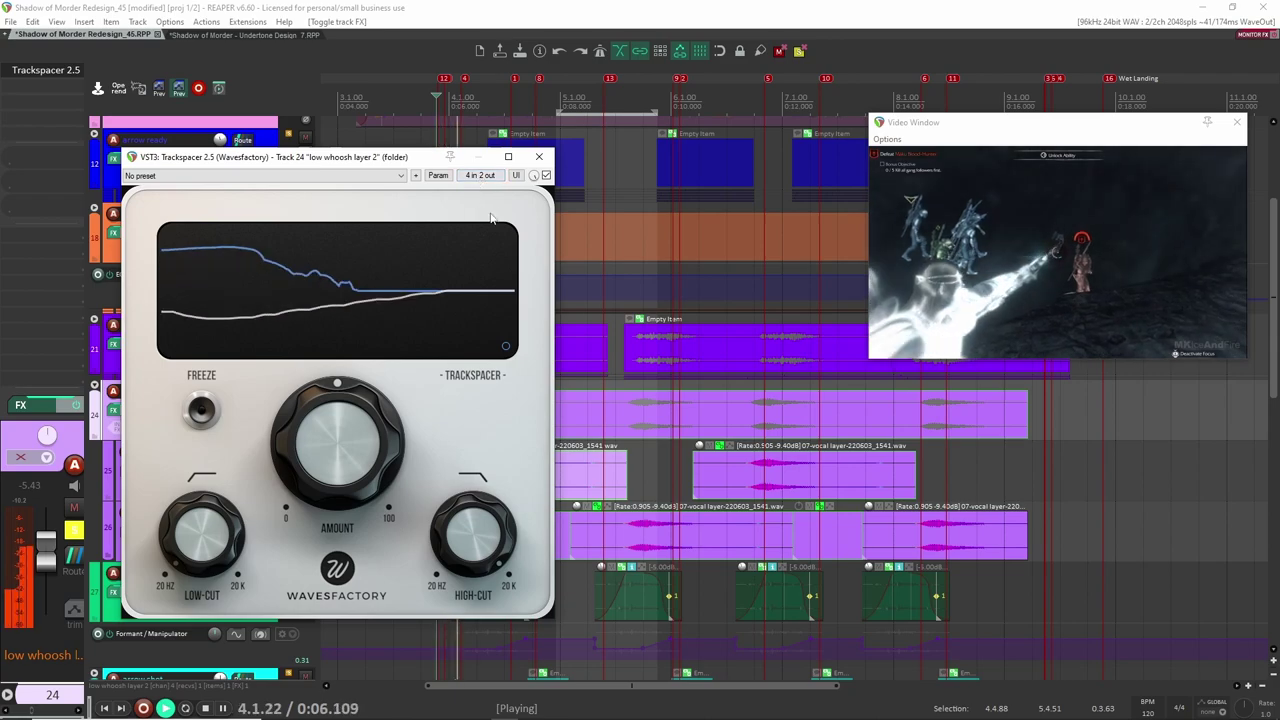
key("space")
left_click(539, 156)
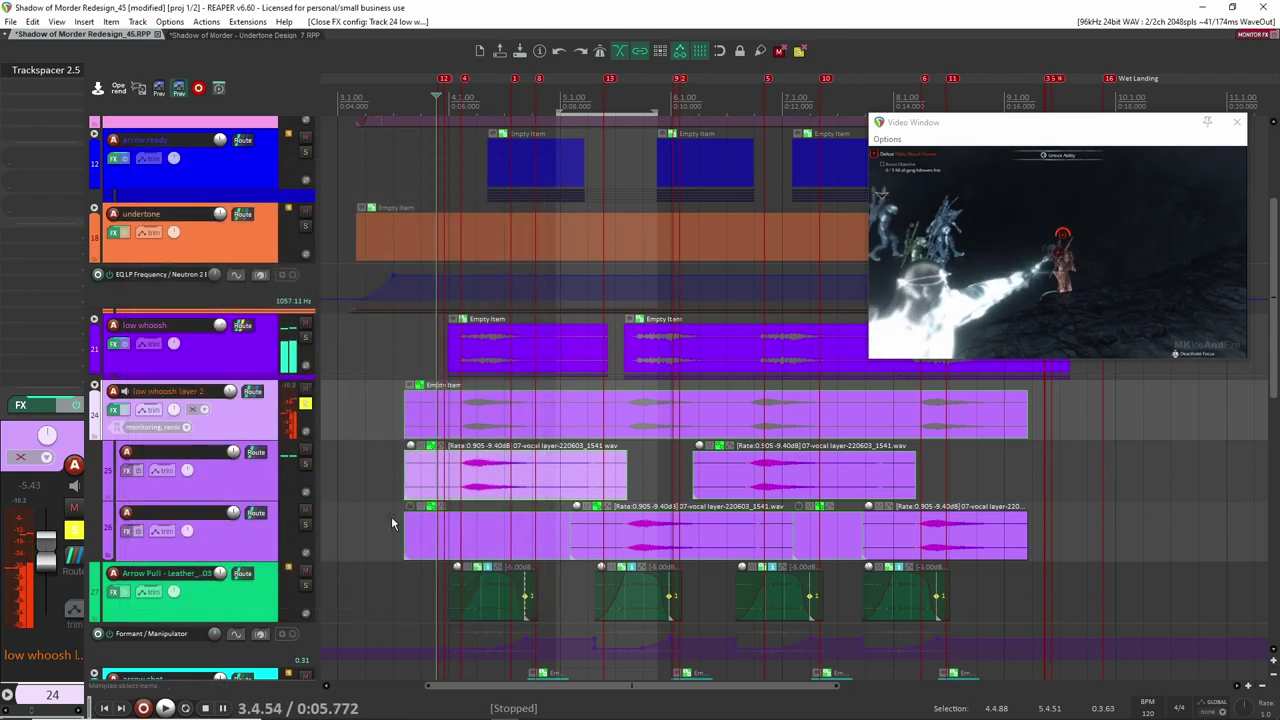
Step: Unsolo low whoosh layer 2 and collapse its child tracks
left_click(305, 406)
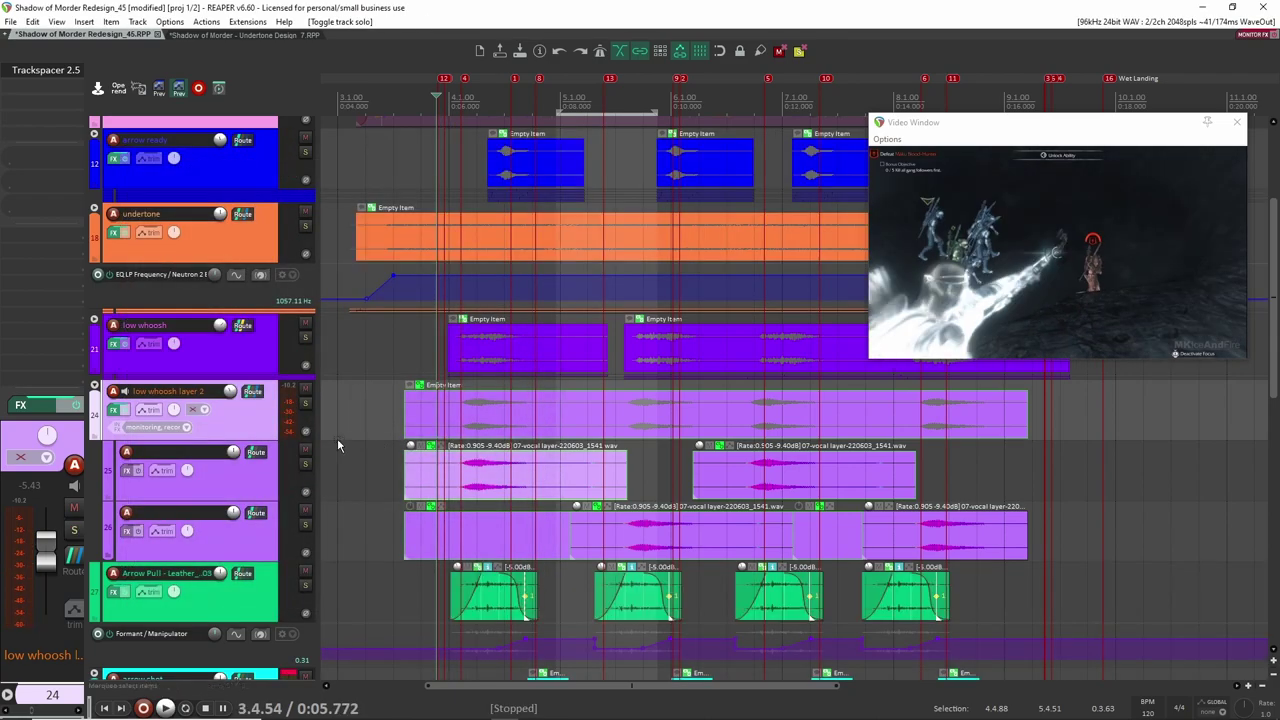
left_click(95, 386)
left_click(95, 386)
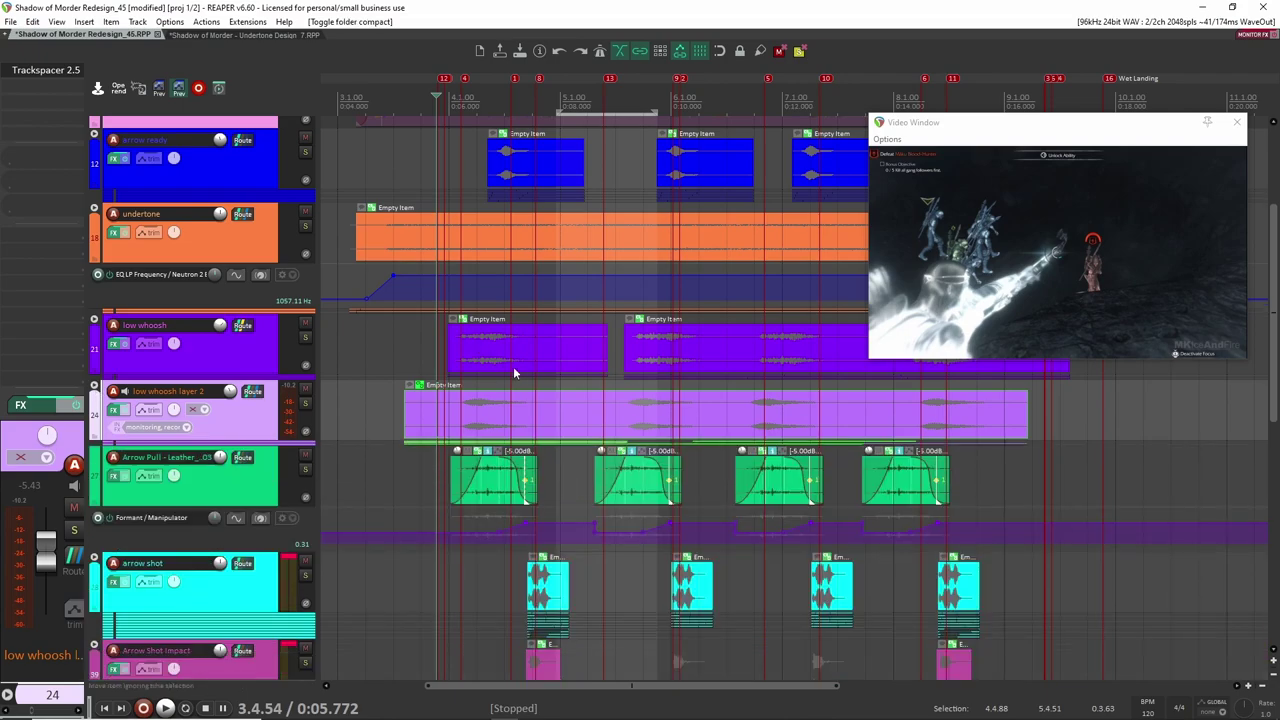
Step: Expand the Opening Uruk Vox folder, solo it, and place the edit cursor just before its first clip
scroll(513, 366, "down", 8)
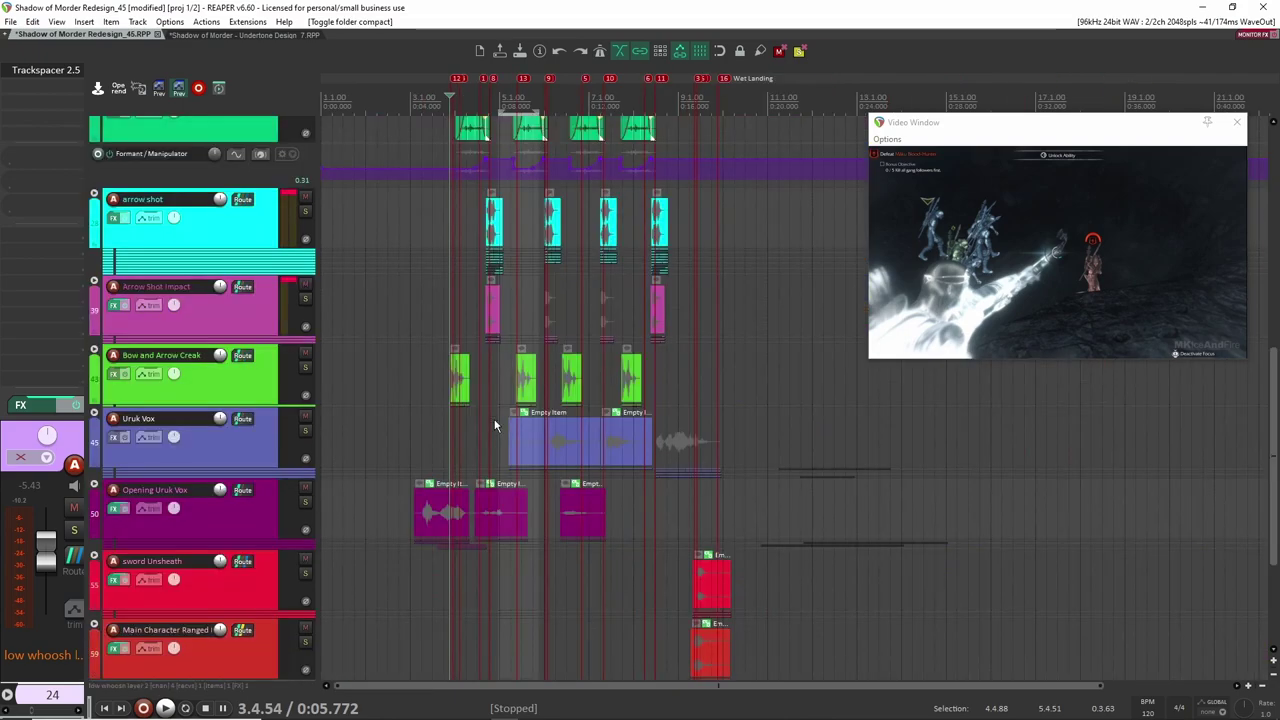
scroll(261, 352, "down", 2)
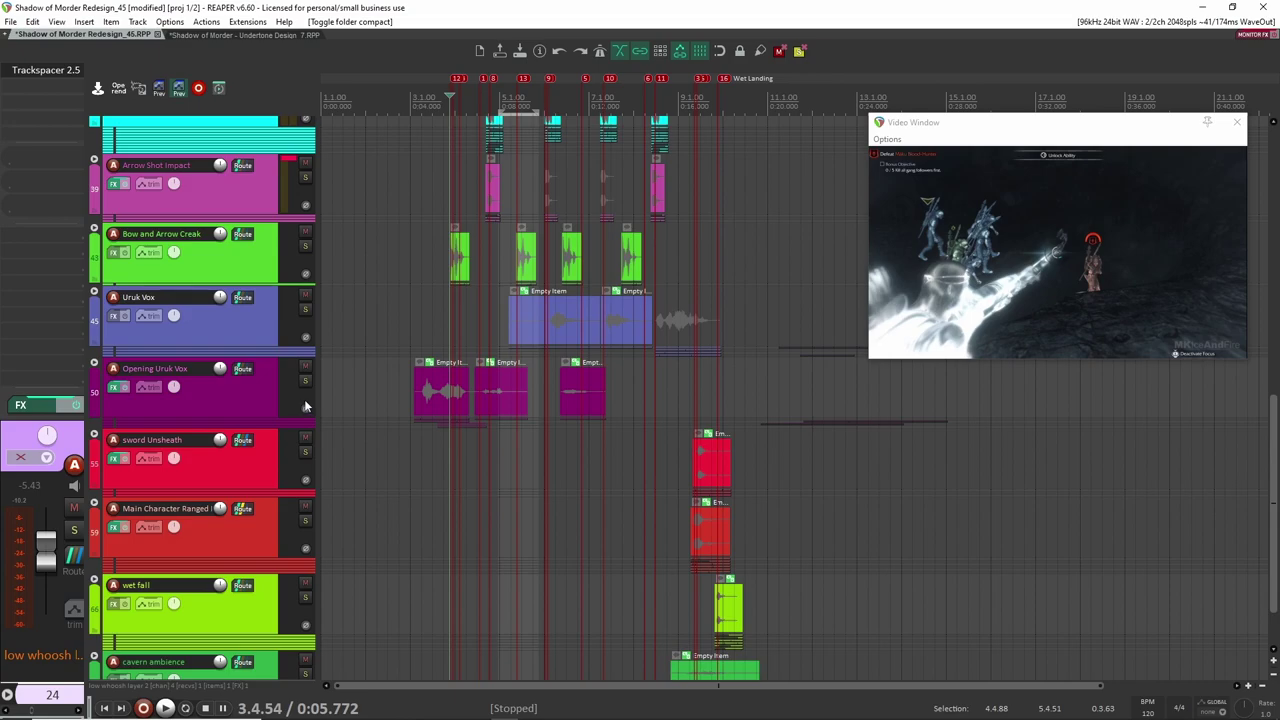
scroll(422, 419, "up", 4)
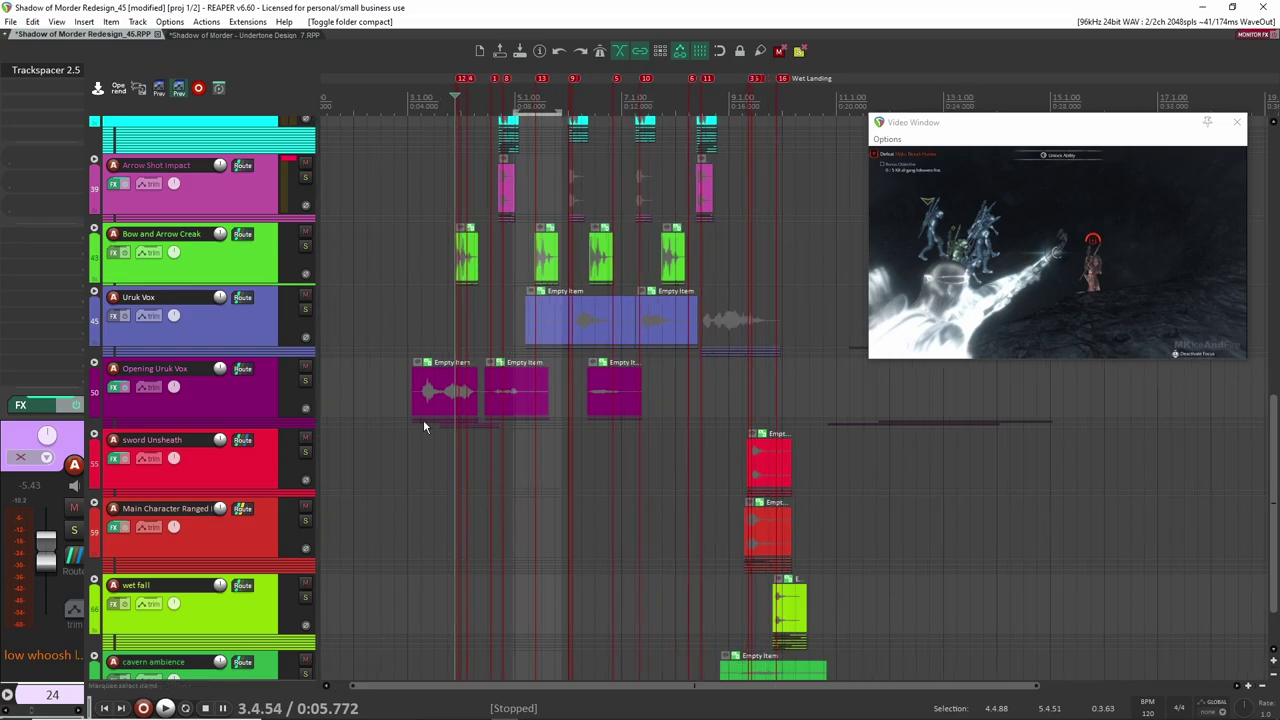
scroll(419, 421, "down", 2)
scroll(358, 353, "up", 3)
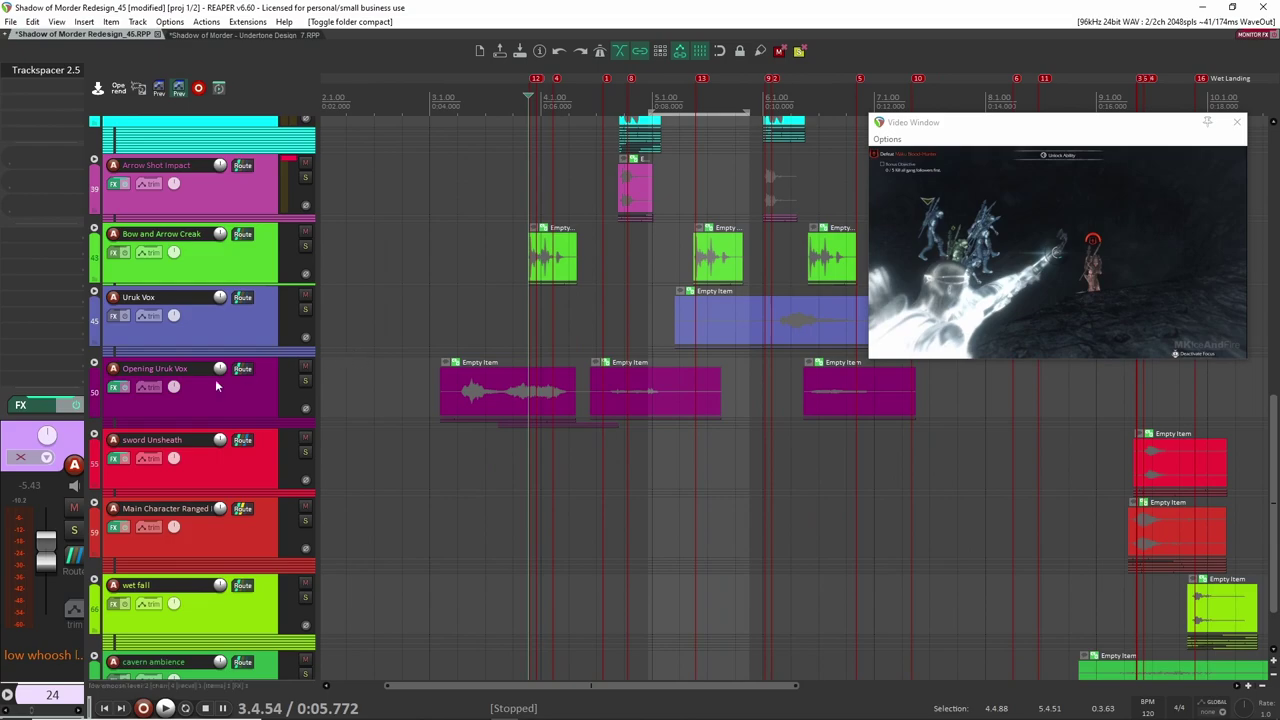
left_click(95, 363)
scroll(415, 425, "up", 2)
left_click_drag(589, 488, 503, 405)
left_click(363, 363)
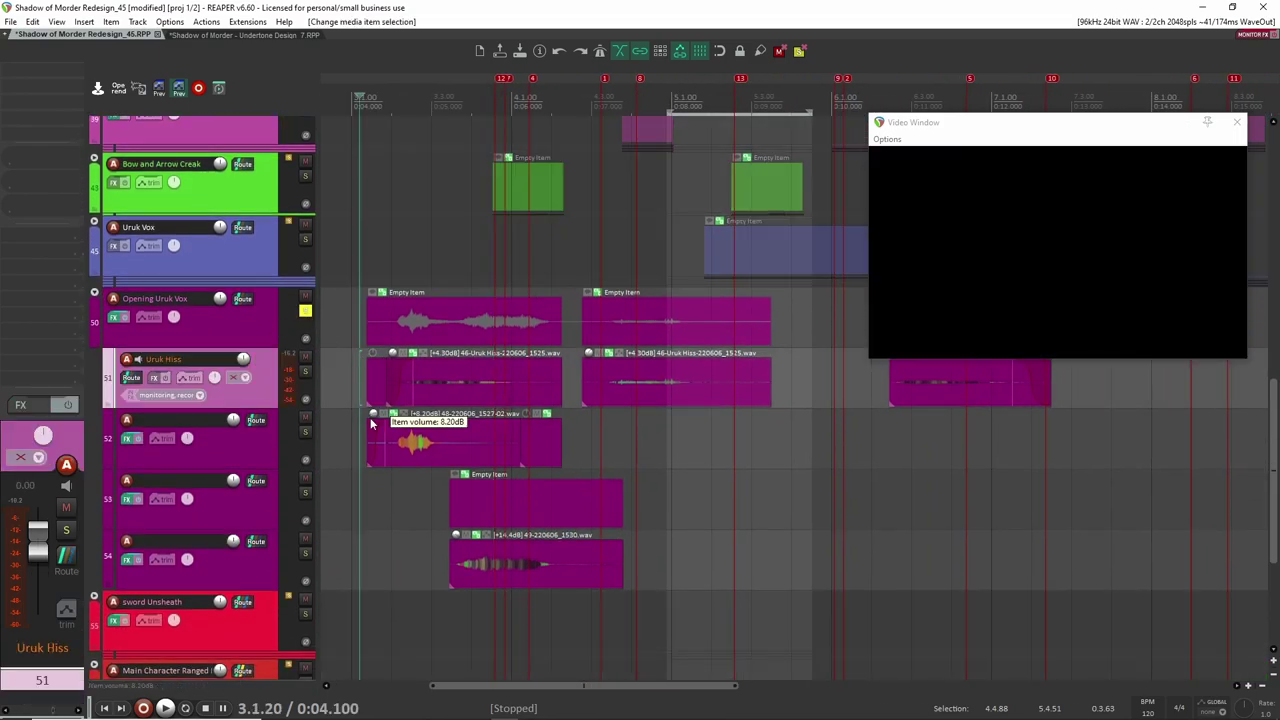
Step: Go through the Opening Uruk Vox child tracks and audition the whole soloed folder
left_click(265, 320)
left_click(267, 367)
left_click(265, 448)
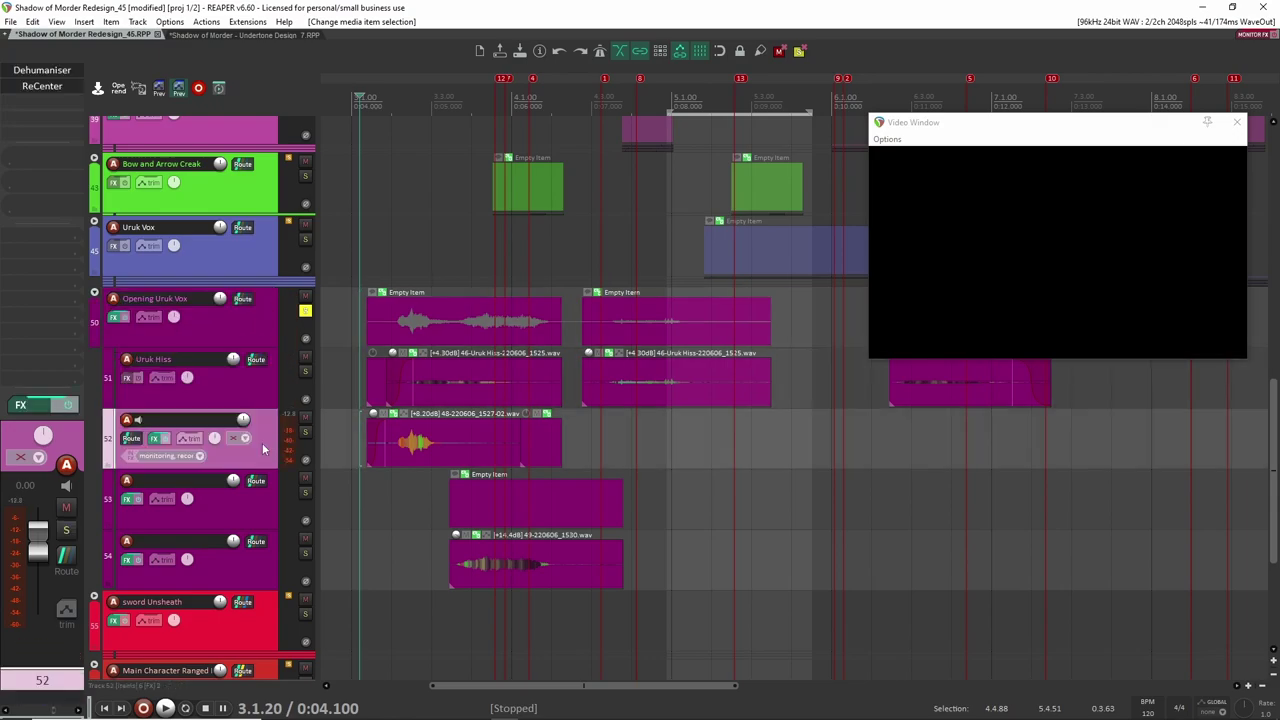
left_click(265, 340)
key("space")
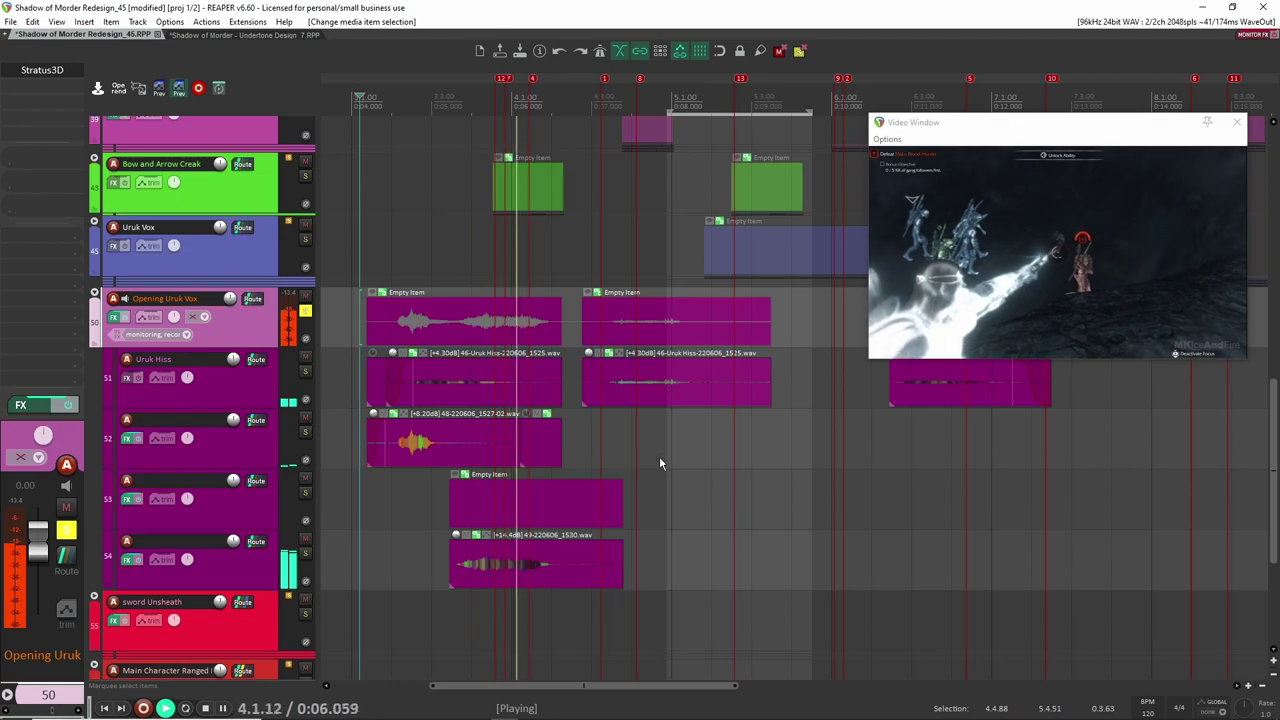
key("space")
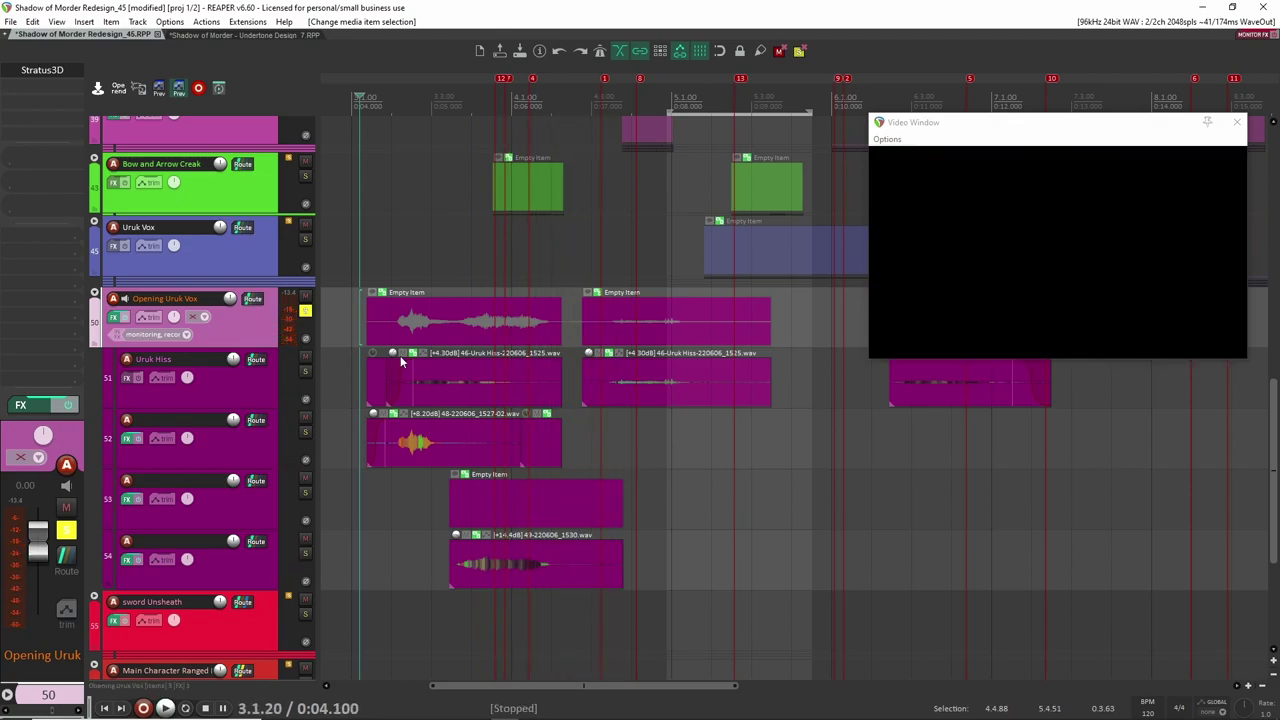
Step: Check the video frames at several points along the first Opening Uruk Vox clip
left_click(362, 260)
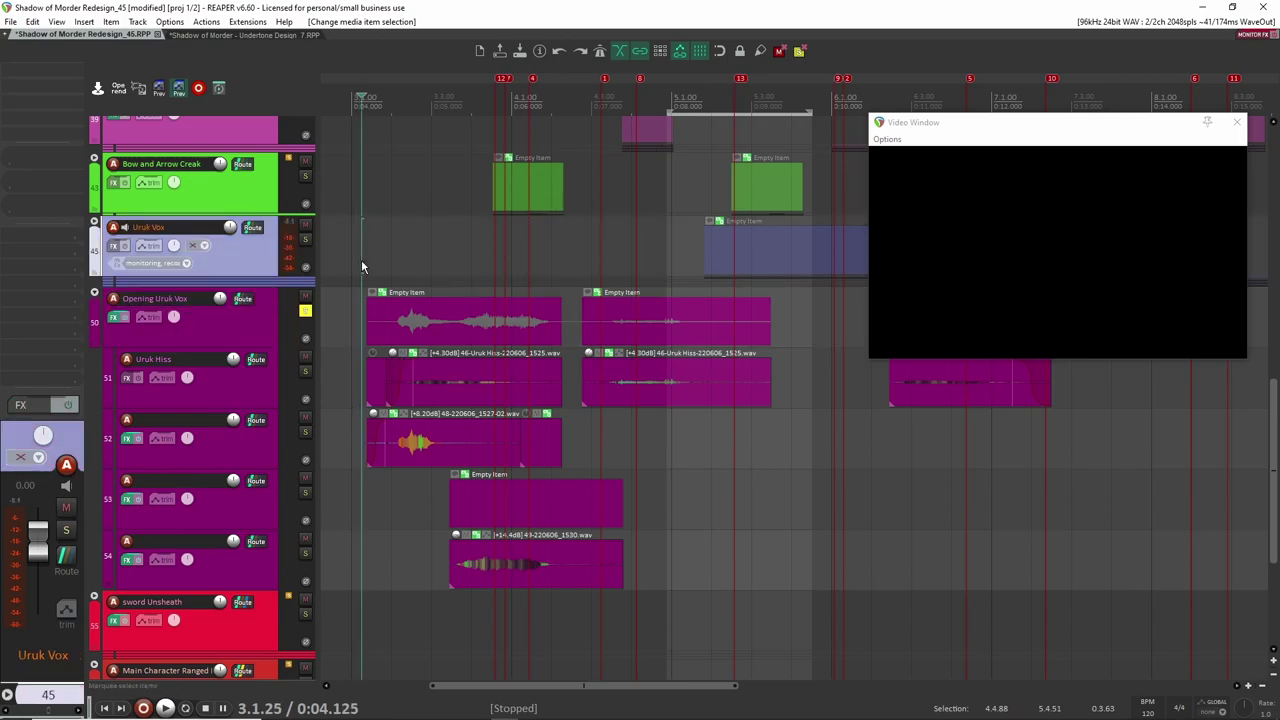
left_click(398, 262)
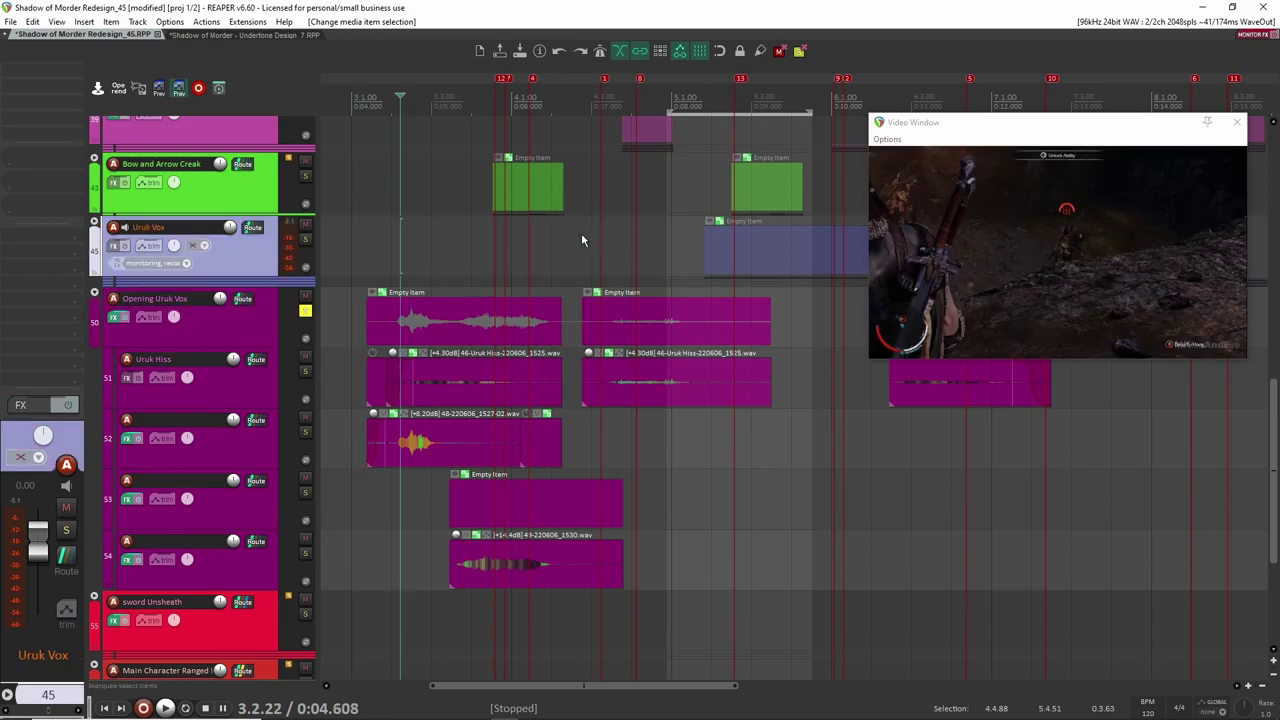
left_click(441, 280)
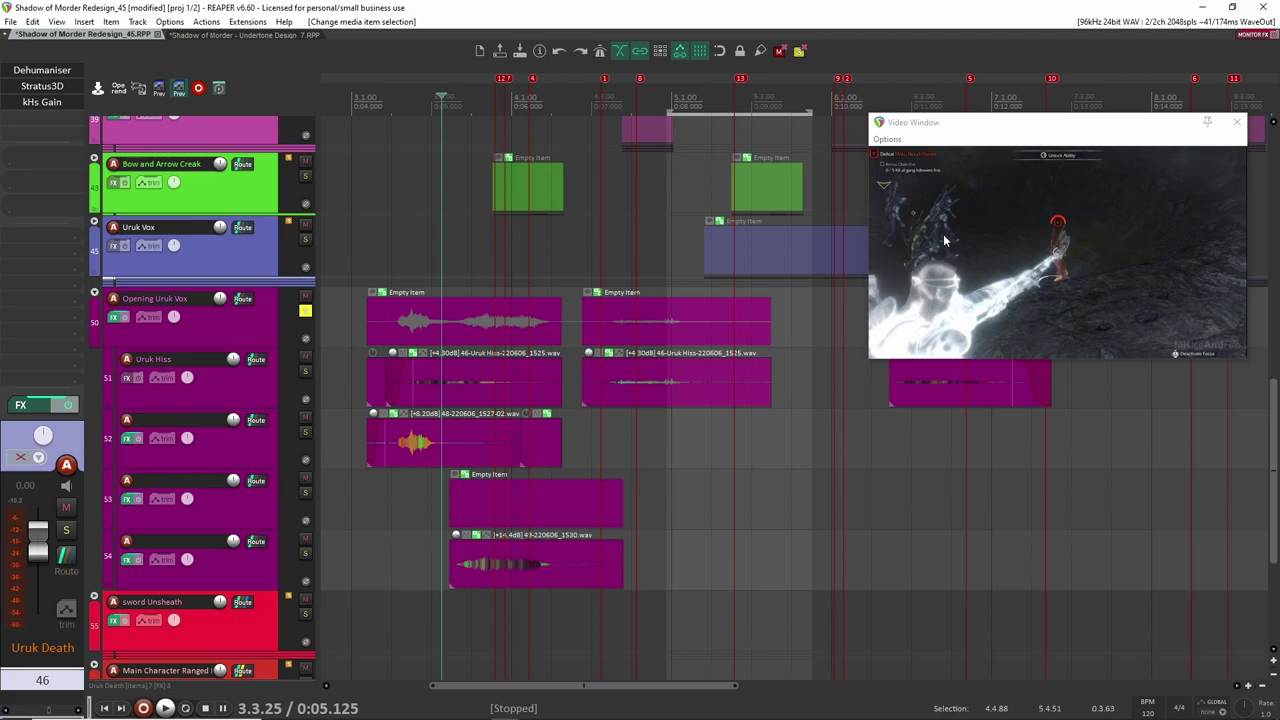
Step: Select the first Uruk Hiss clip, solo the Uruk Hiss track, and play it back
left_click(369, 380)
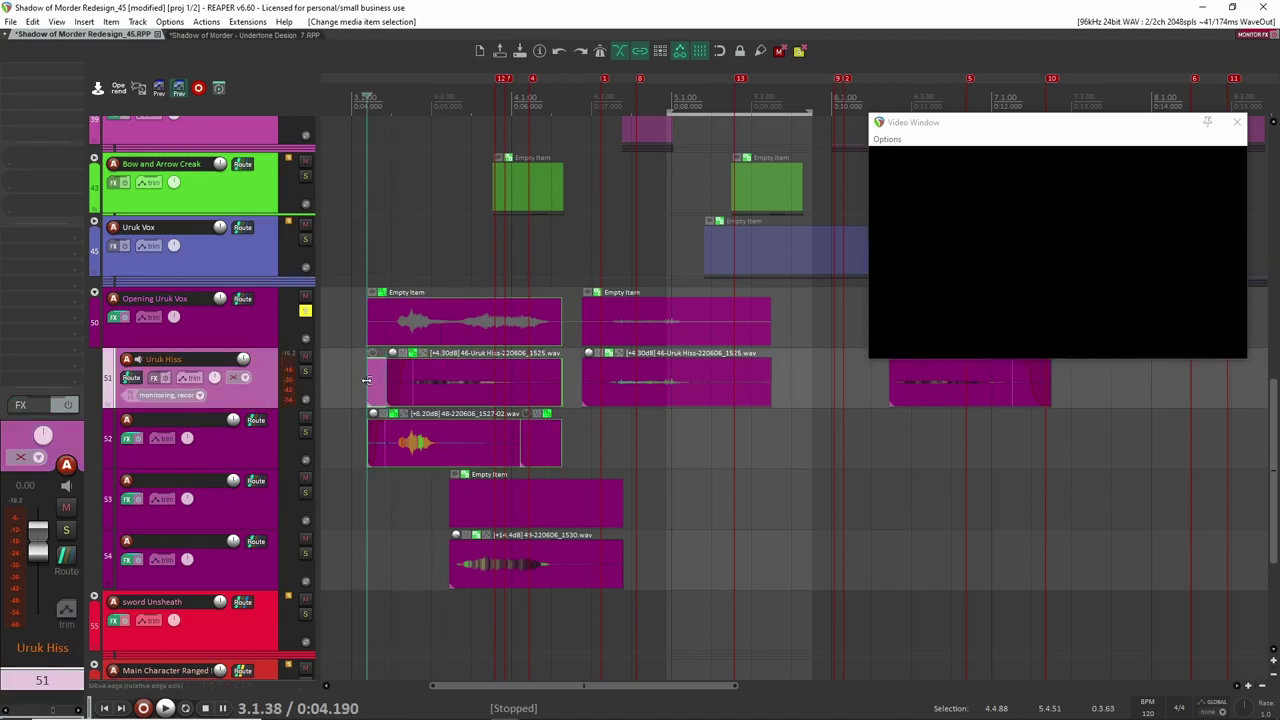
left_click_drag(366, 380, 366, 380)
scroll(312, 355, "up", 2)
left_click(305, 371)
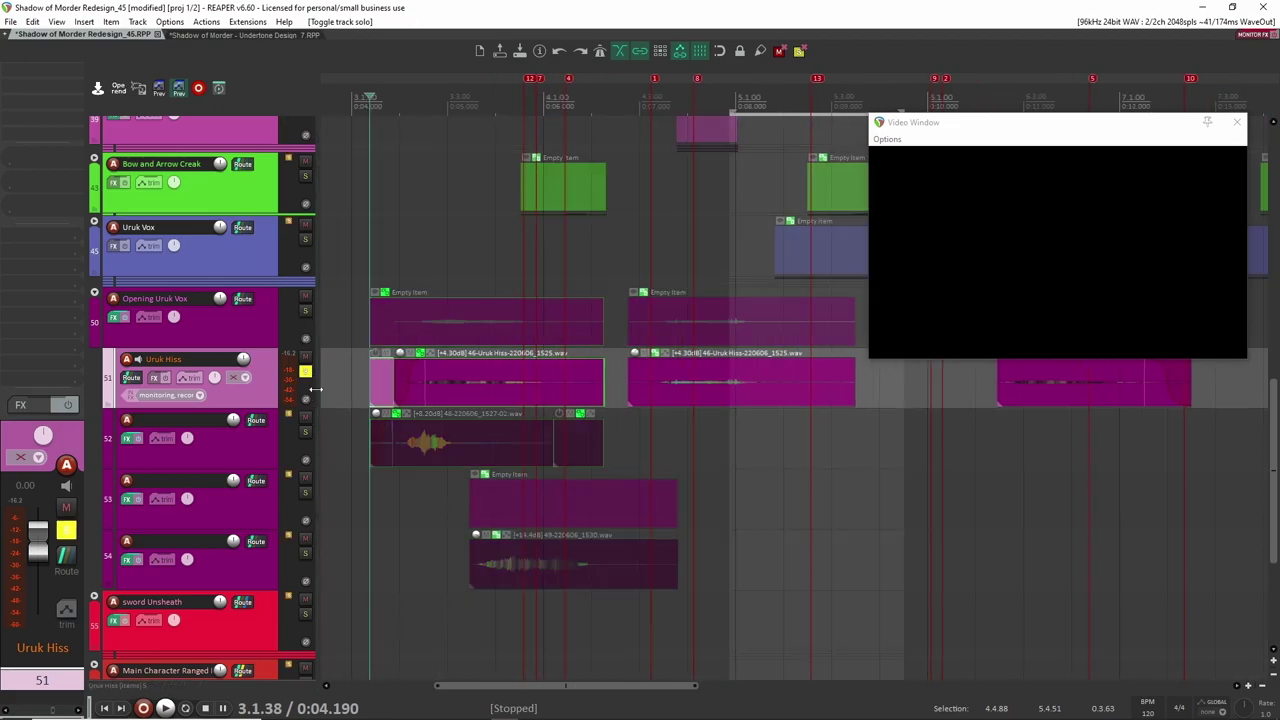
key("space")
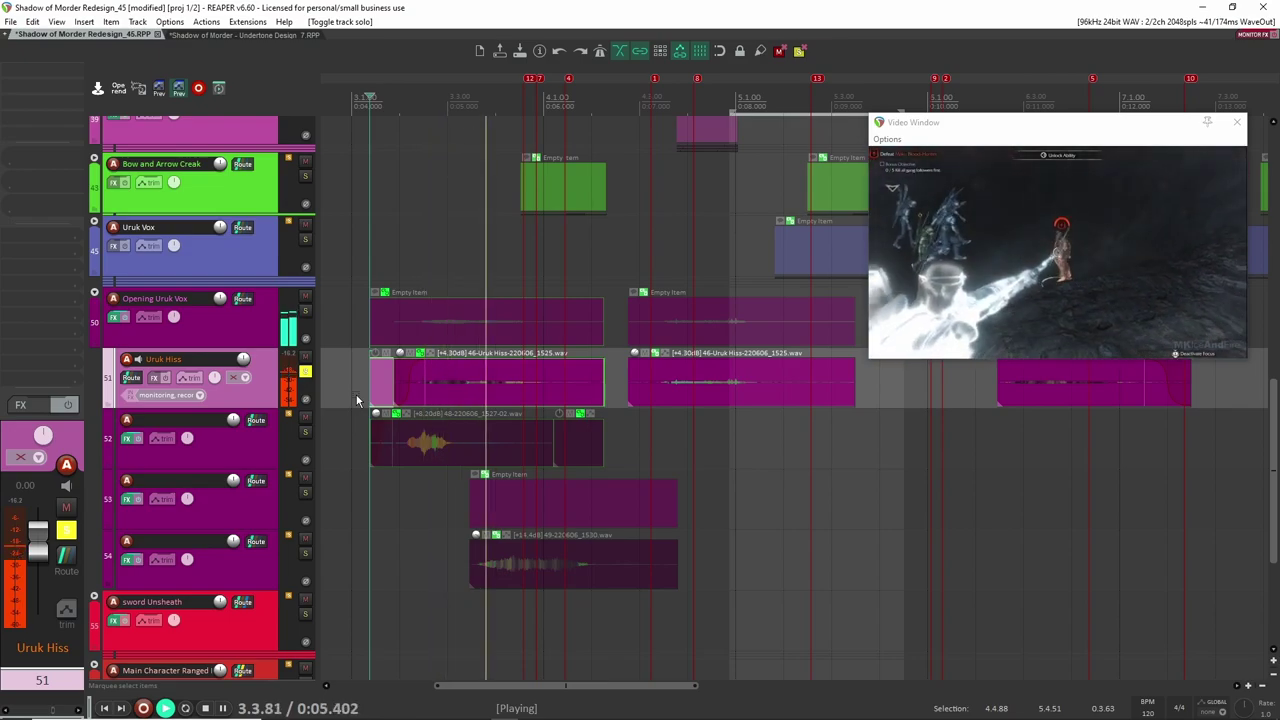
key("space")
Step: View the Stratus3D reverb settings on the Opening Uruk Vox folder and close them
left_click(238, 331)
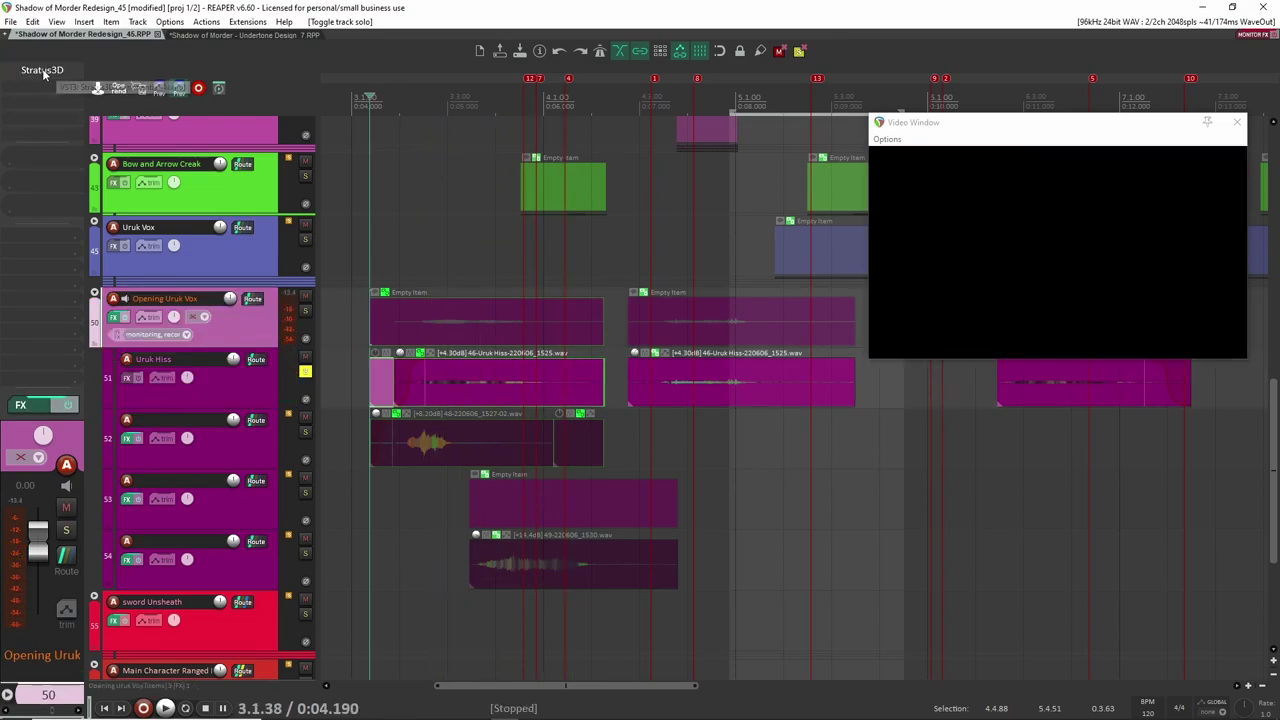
left_click(46, 74)
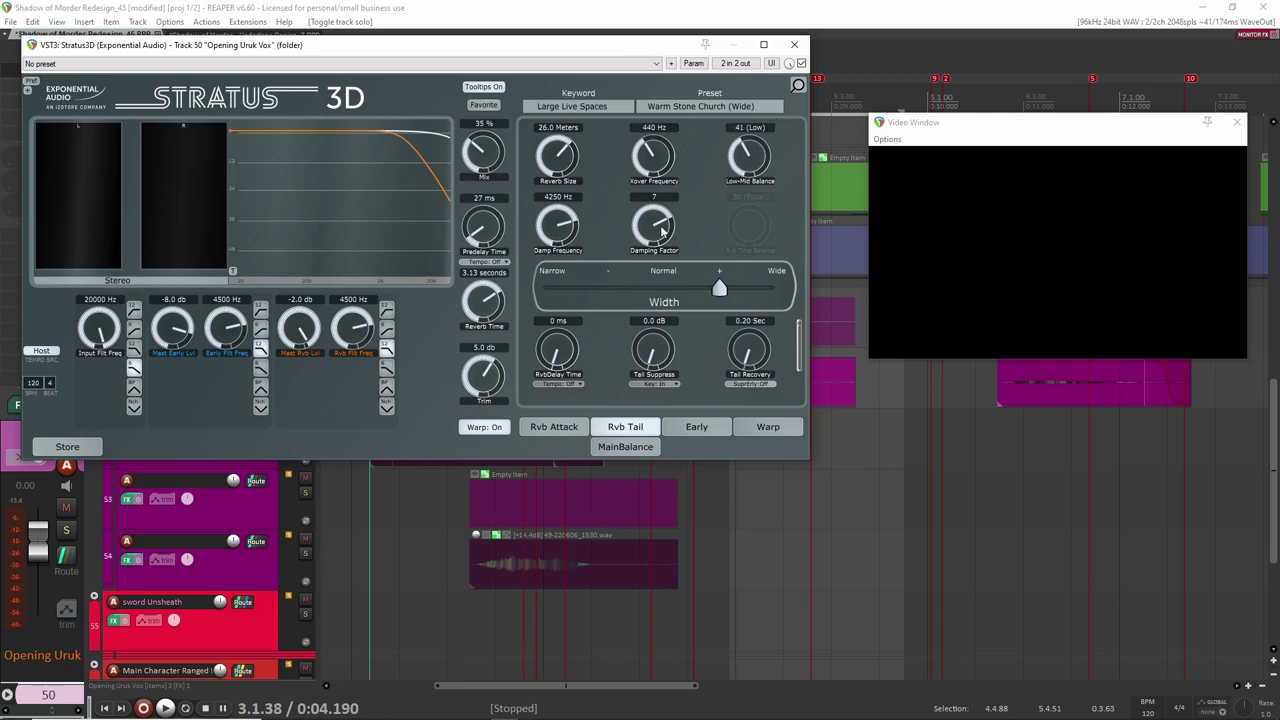
left_click(794, 44)
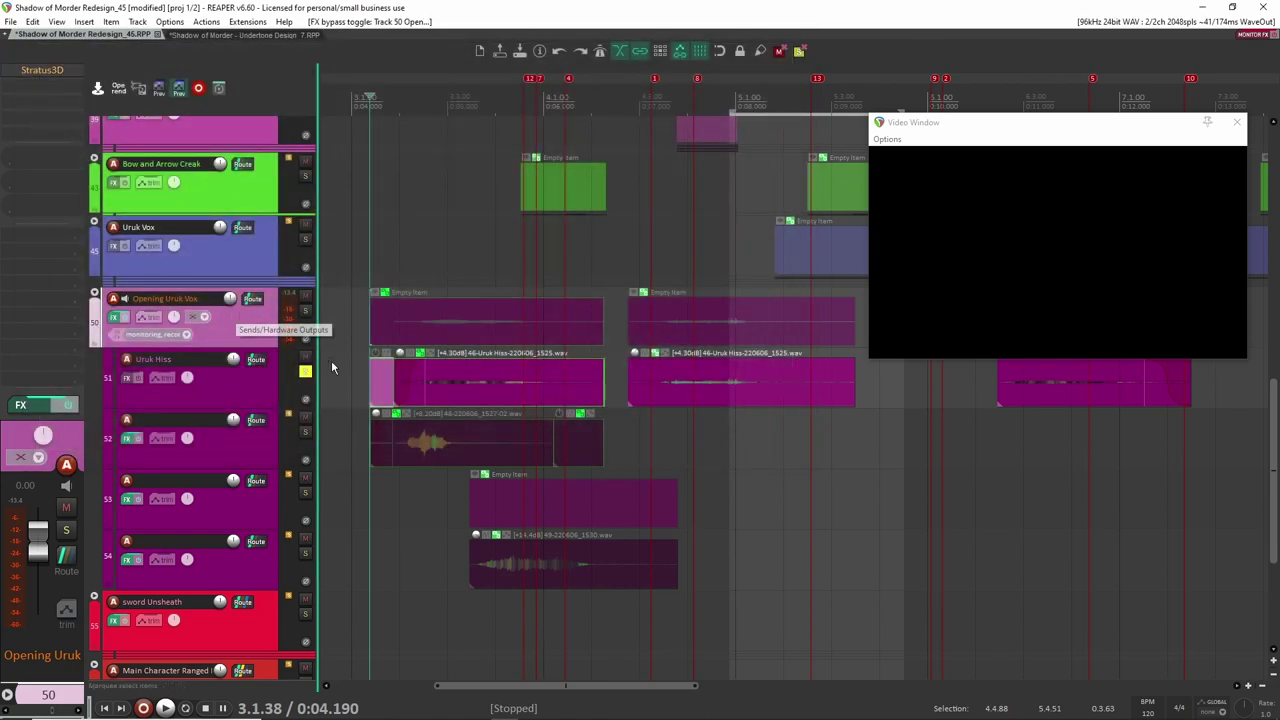
Step: Play the soloed Uruk Hiss track from the fade-in of its first 46-Uruk Hiss-220606_1525.wav clip, and unsolo the track
scroll(457, 365, "left", 3)
scroll(461, 377, "up", 5)
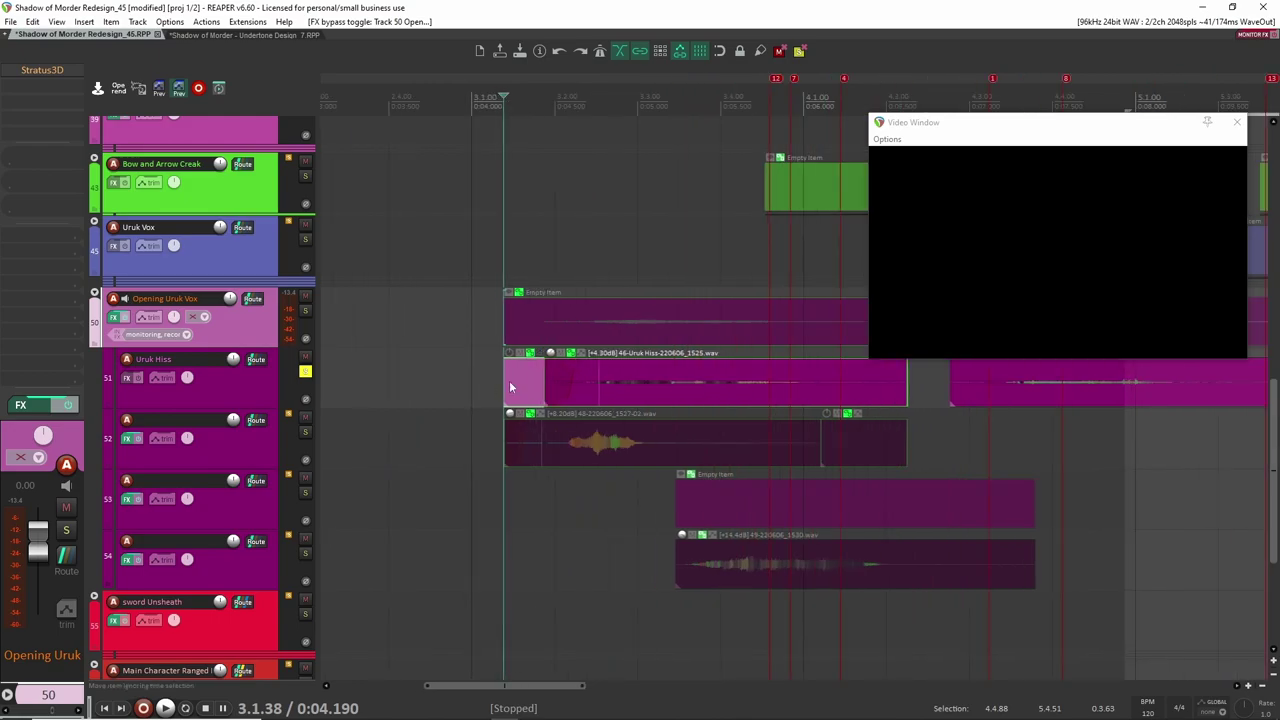
left_click(464, 367)
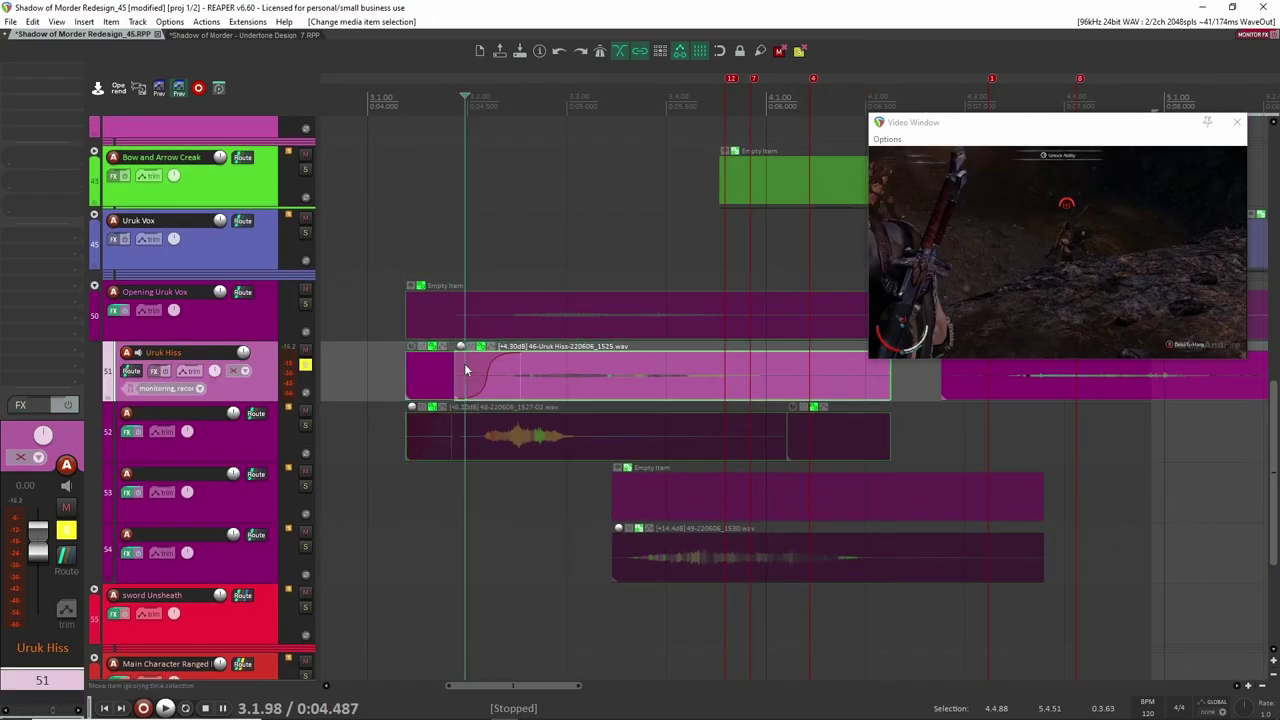
key("space")
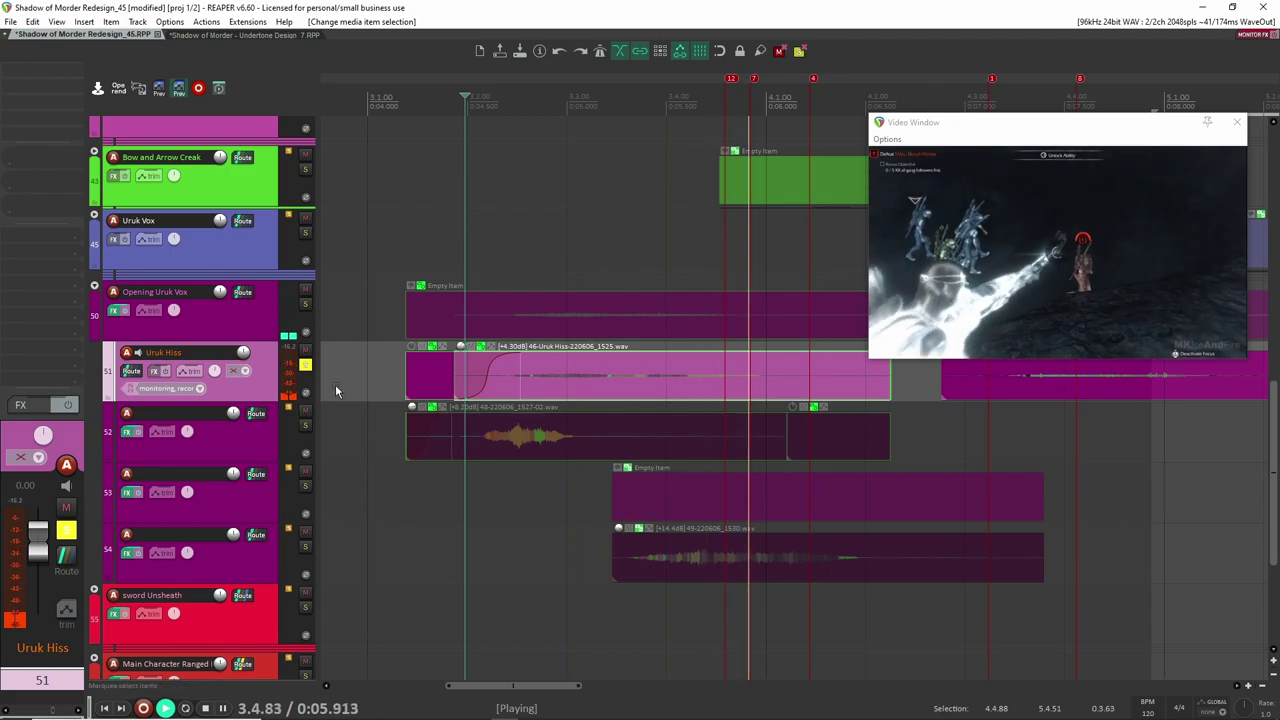
key("space")
left_click(305, 368)
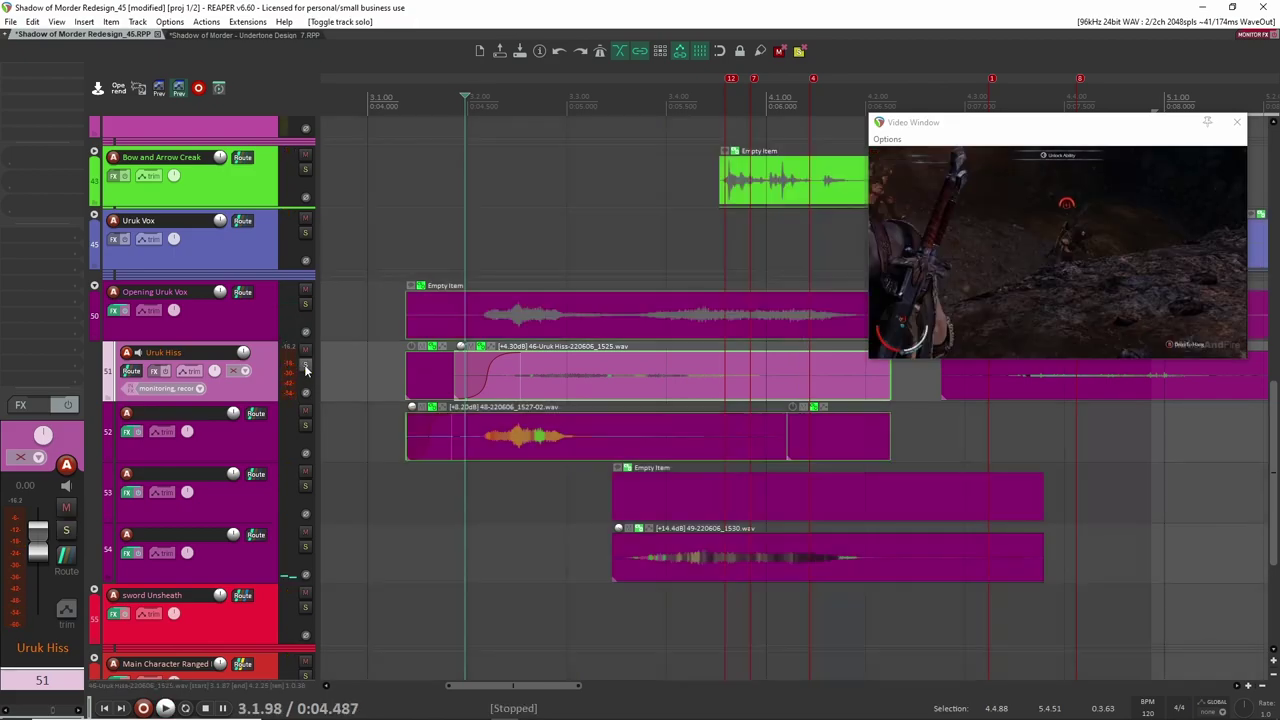
Step: Solo track 52 and play its 48-220606_1527-02.wav clip
left_click(305, 425)
left_click(468, 443)
key("space")
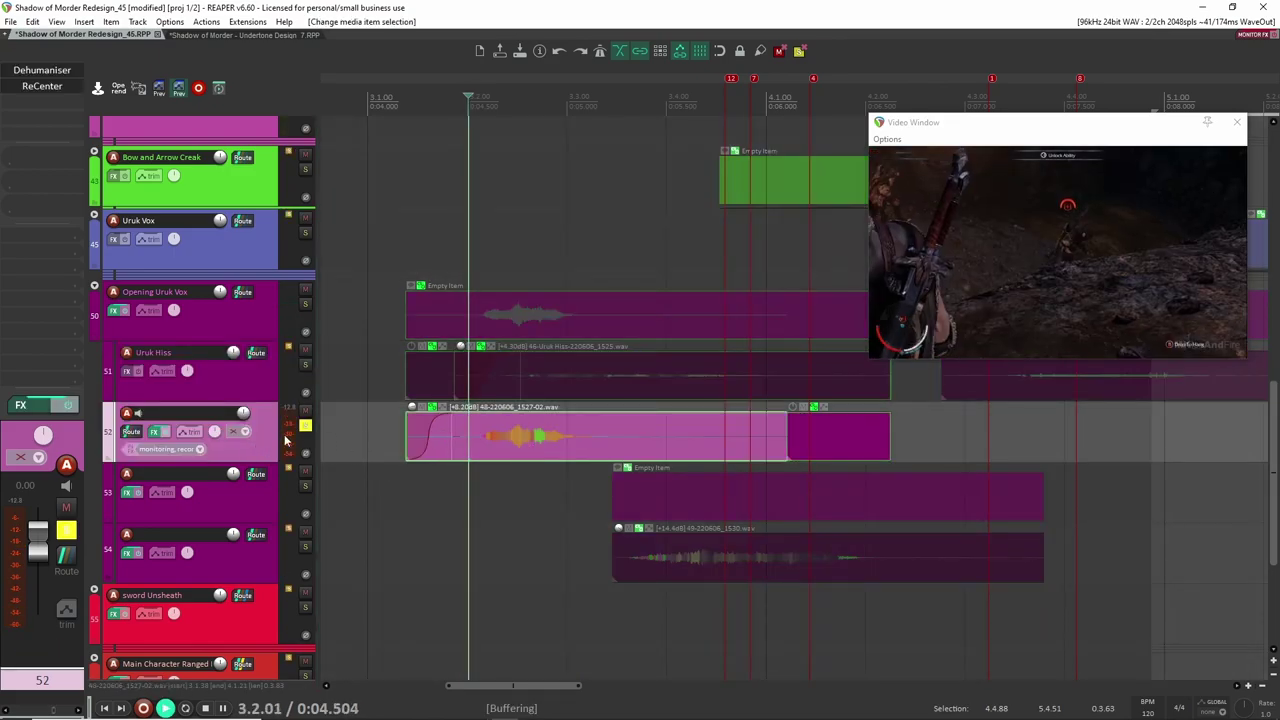
key("space")
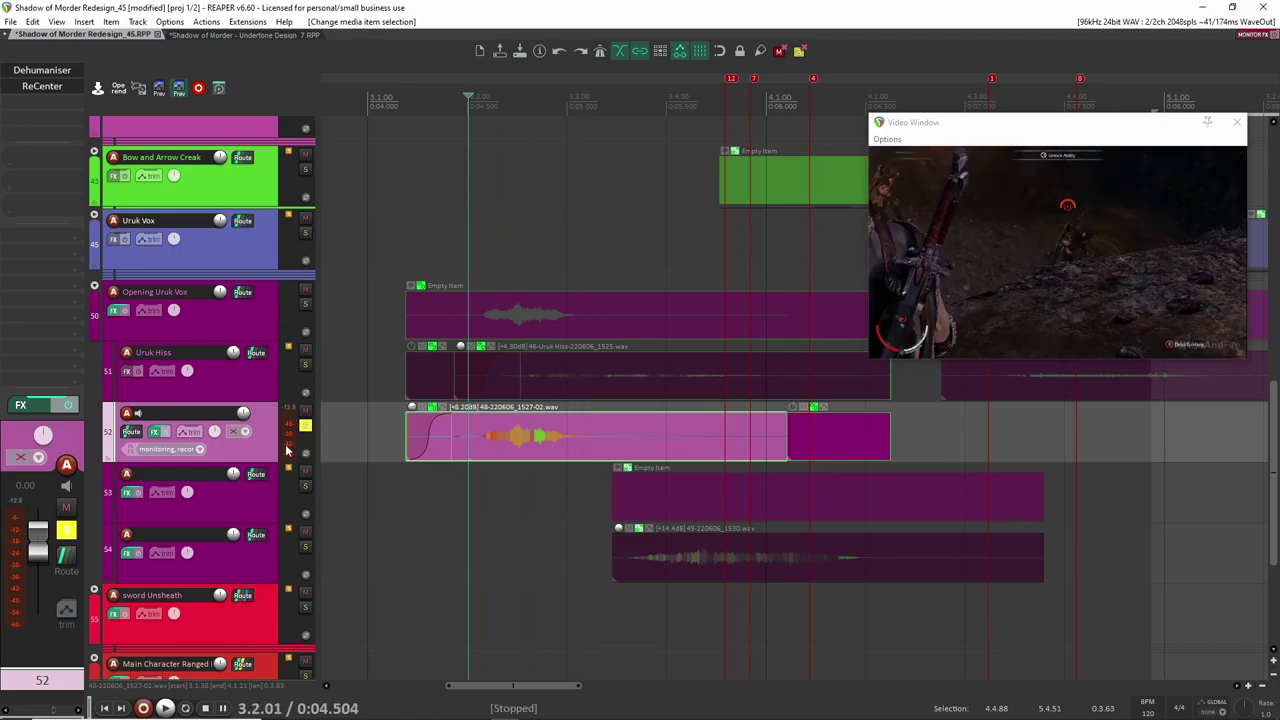
Step: Inspect the Pitch Shifting 1 module in Dehumaniser on track 52 and close the plug-in
left_click(469, 431)
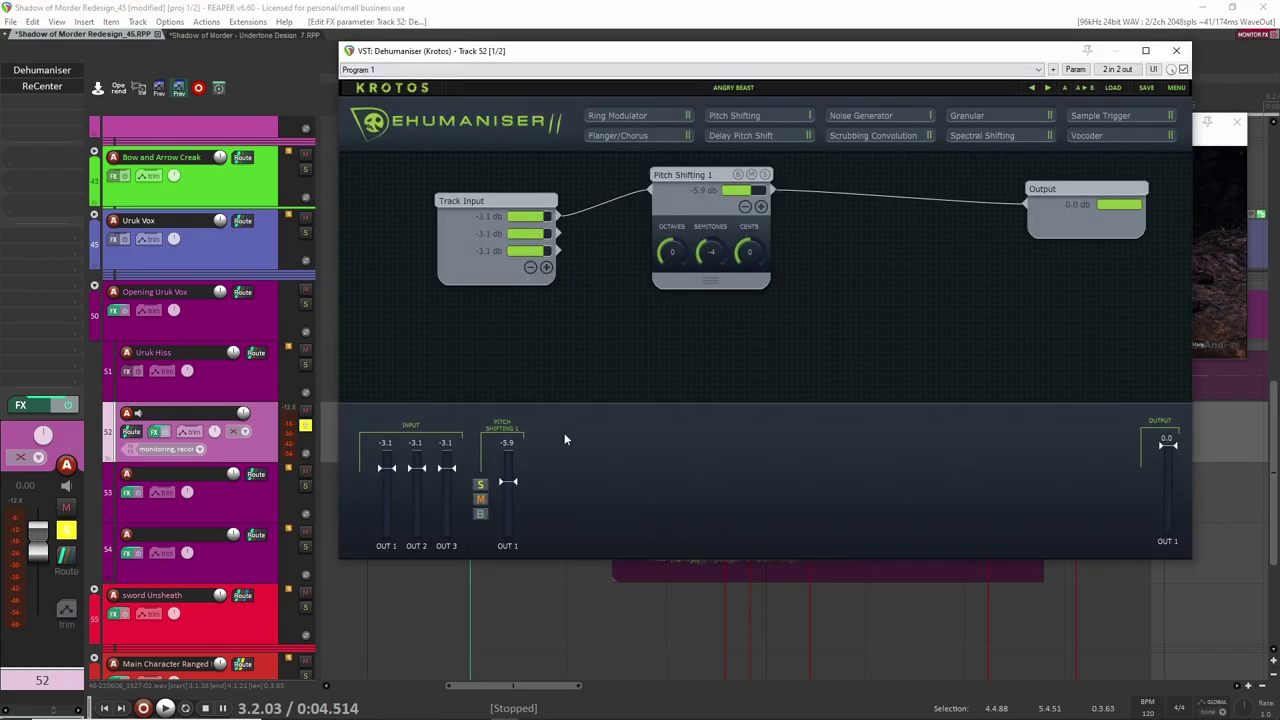
left_click(711, 174)
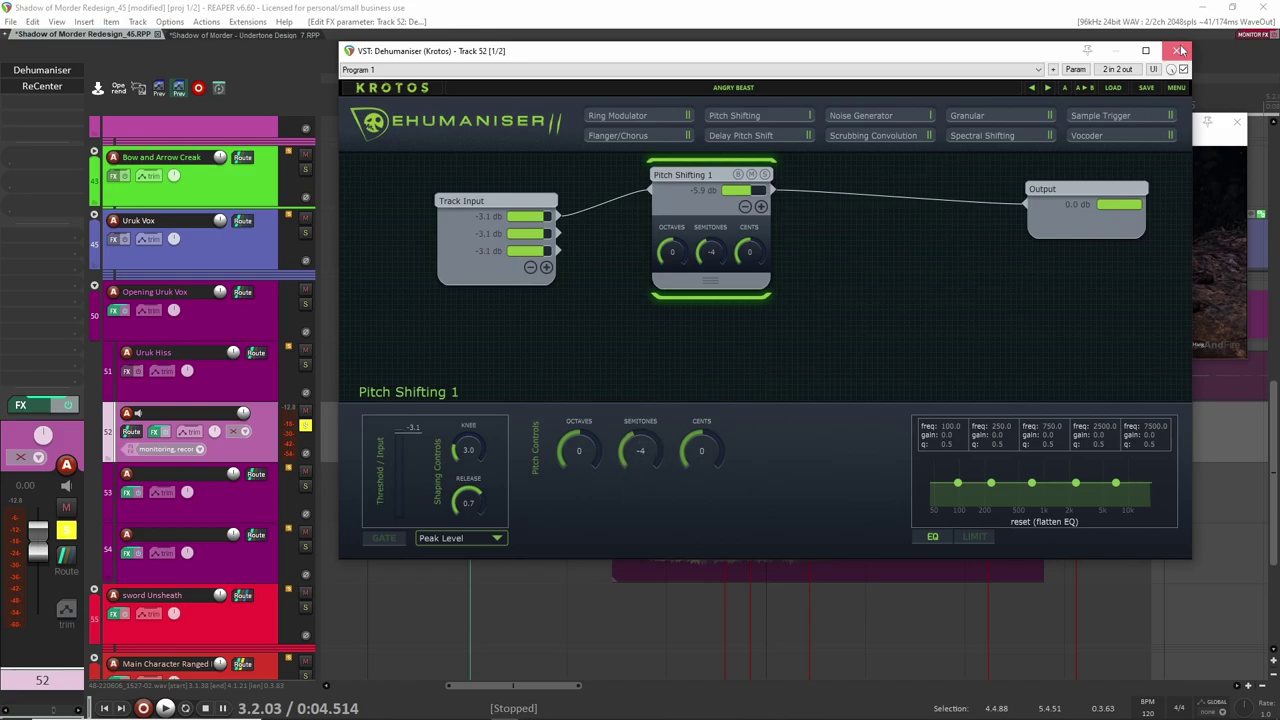
left_click(1176, 50)
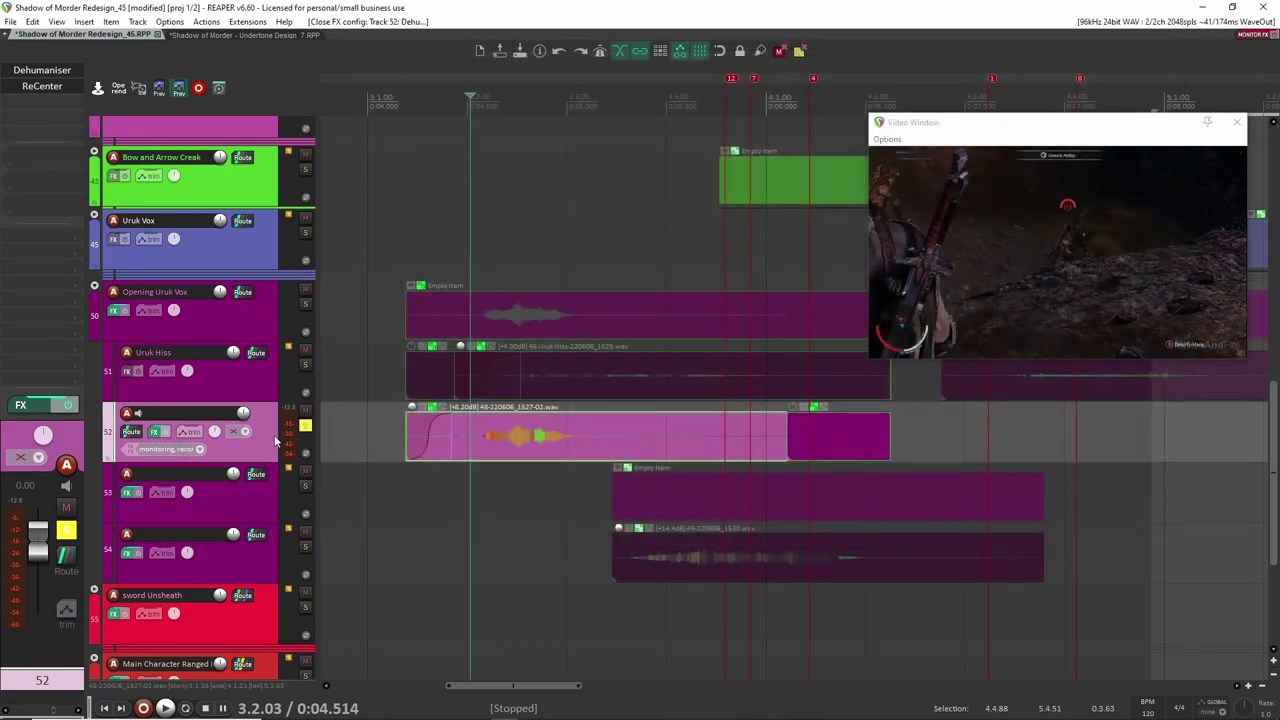
Step: Audition track 52 with Dehumaniser and ReCenter bypassed and with both enabled, and unsolo the track
left_click(36, 72, "shift")
left_click(42, 86, "shift")
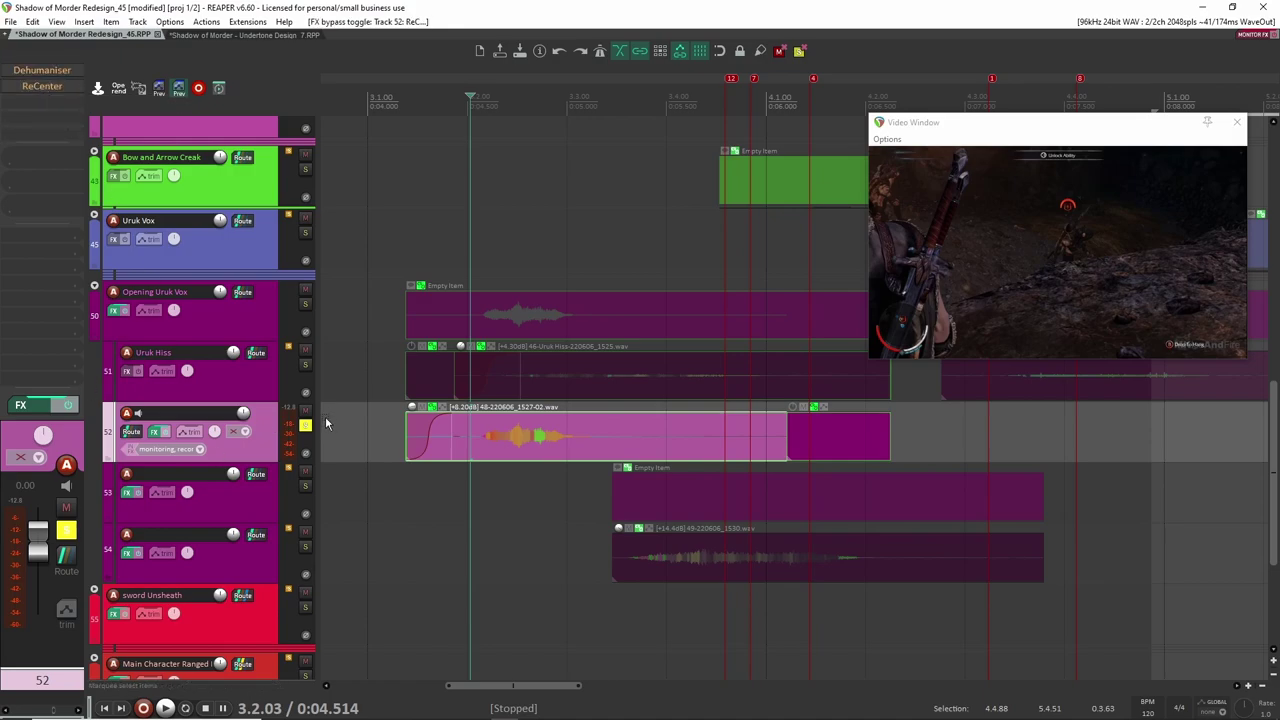
key("space")
key("space")
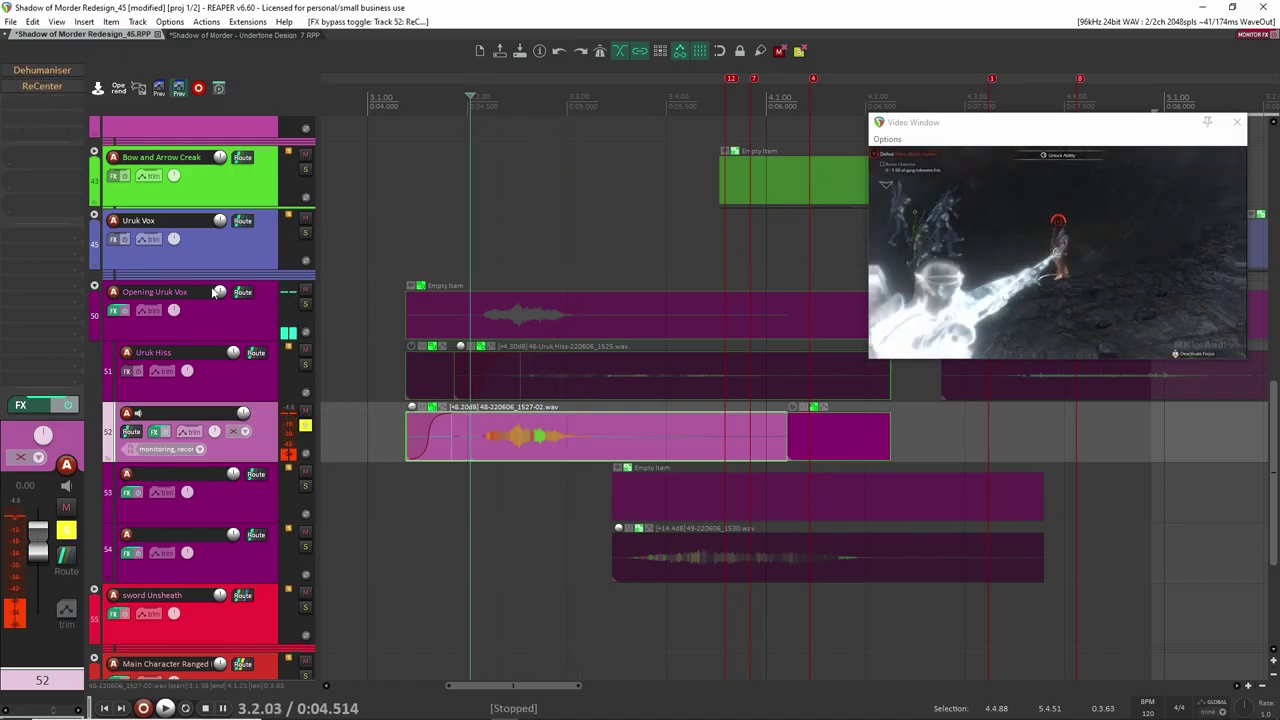
key("b")
key("space")
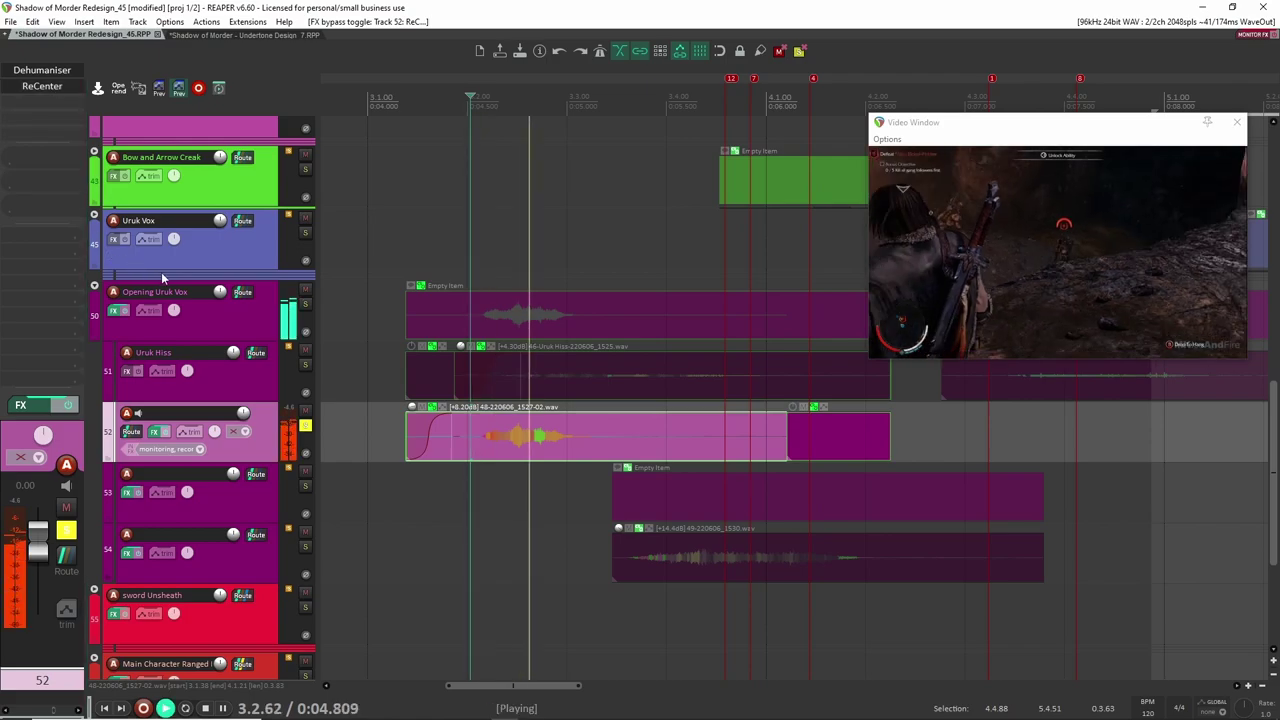
key("space")
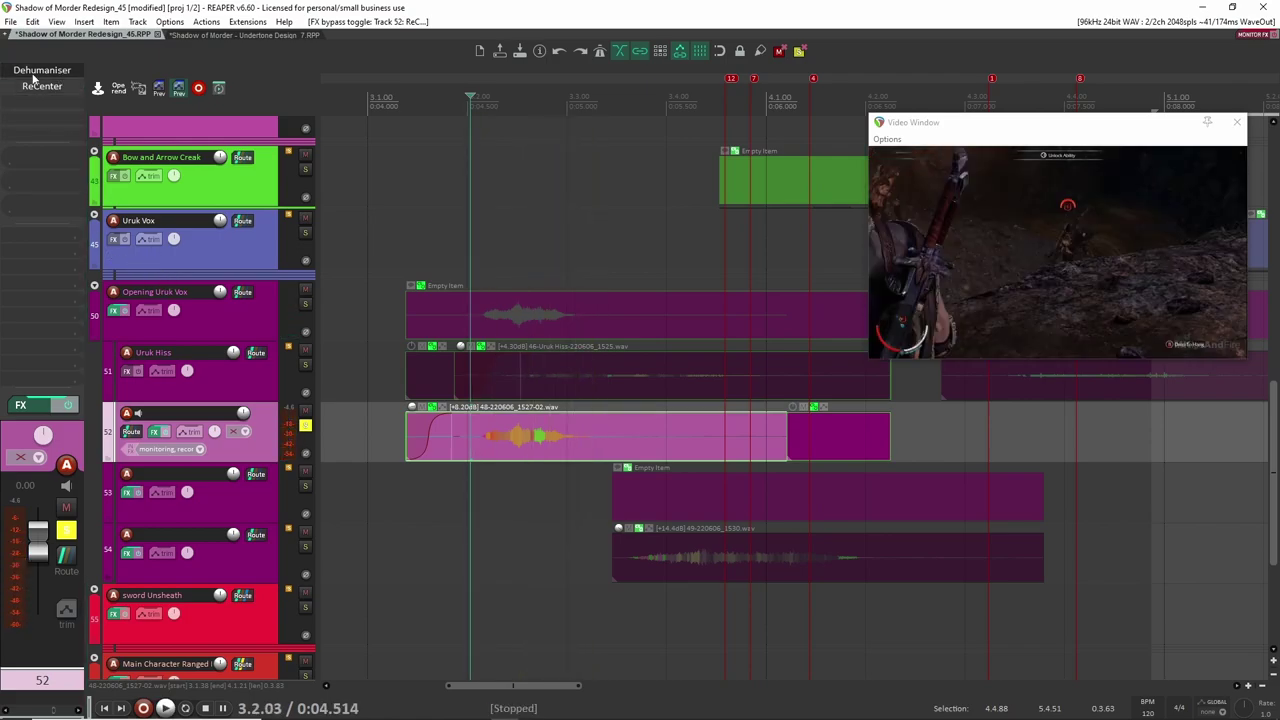
left_click(305, 425)
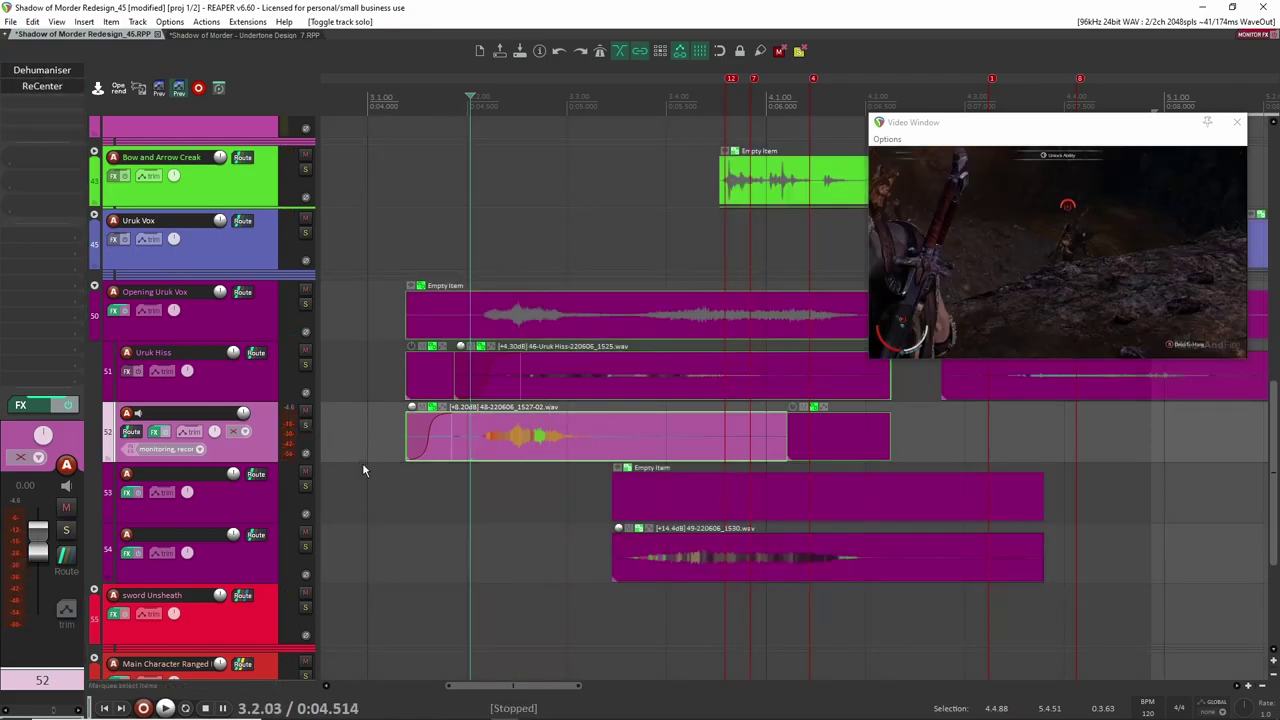
left_click(305, 486)
left_click(287, 511)
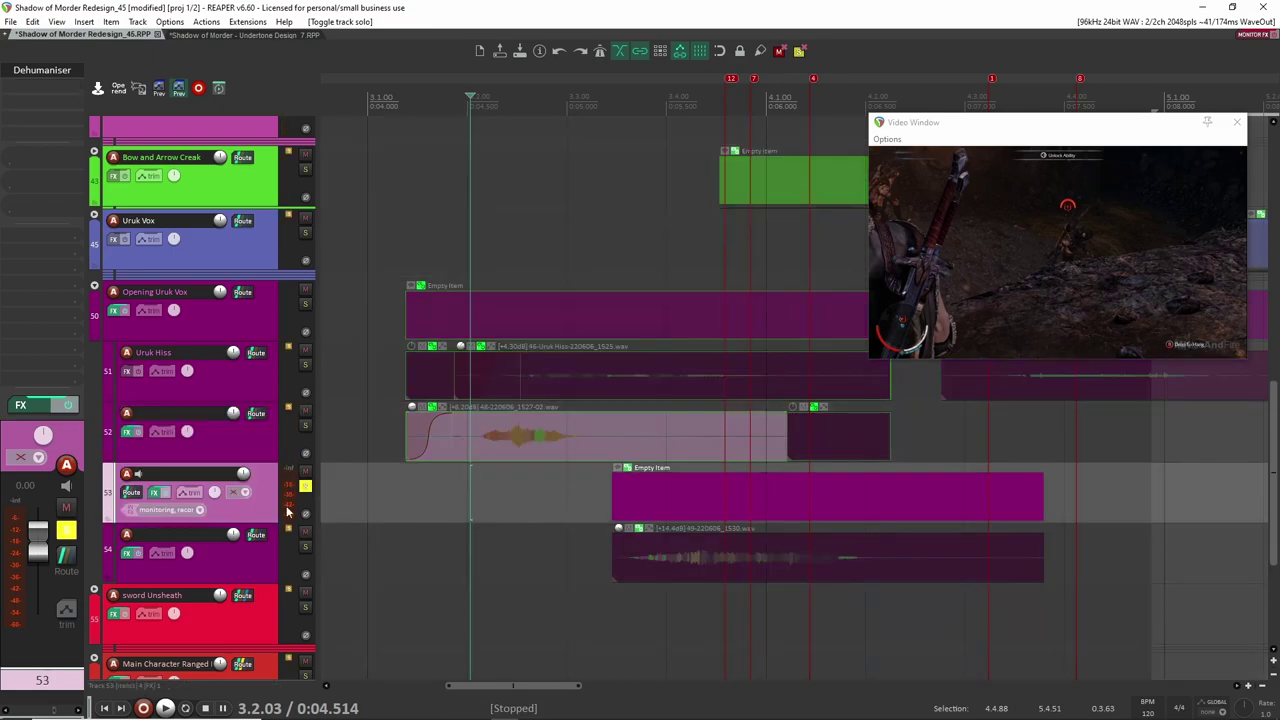
left_click(305, 487)
Step: Solo track 54 and play its 49-220606_1530.wav clip from just before the clip's start
left_click(305, 546)
left_click(595, 567)
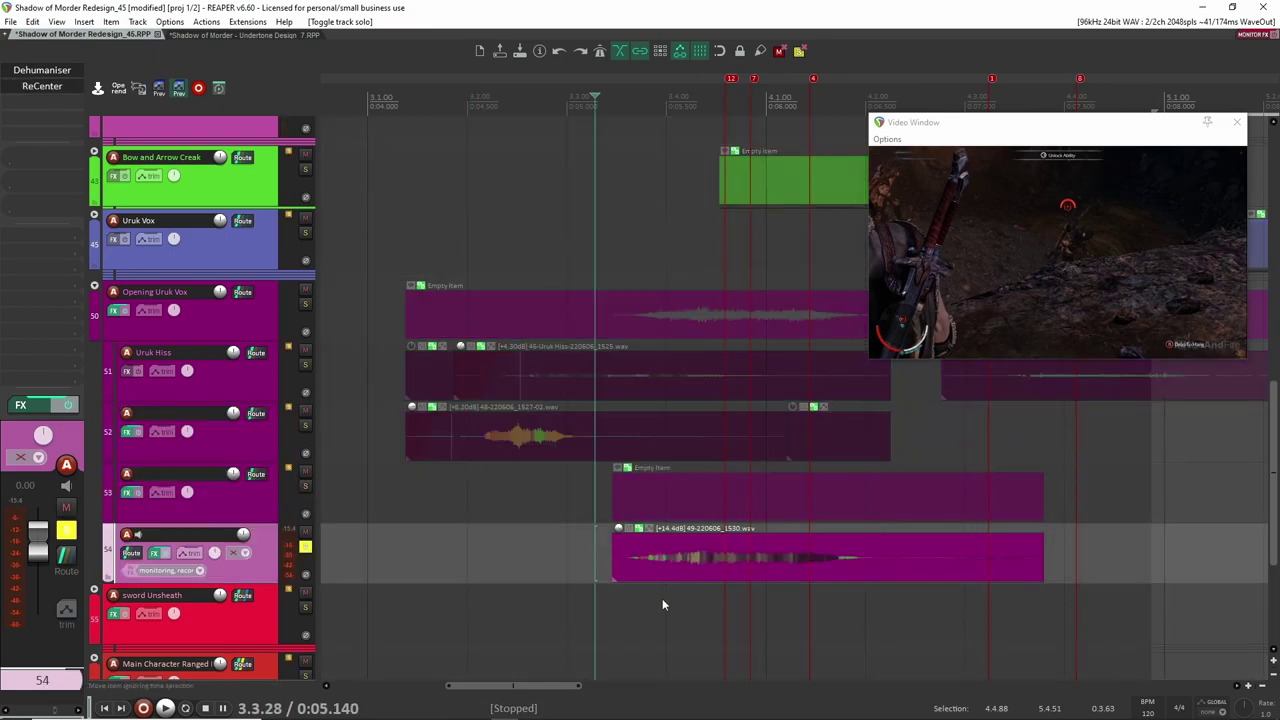
left_click(660, 572)
scroll(650, 585, "right", 2)
scroll(643, 571, "up", 2)
key("space")
scroll(583, 554, "down", 2)
key("space")
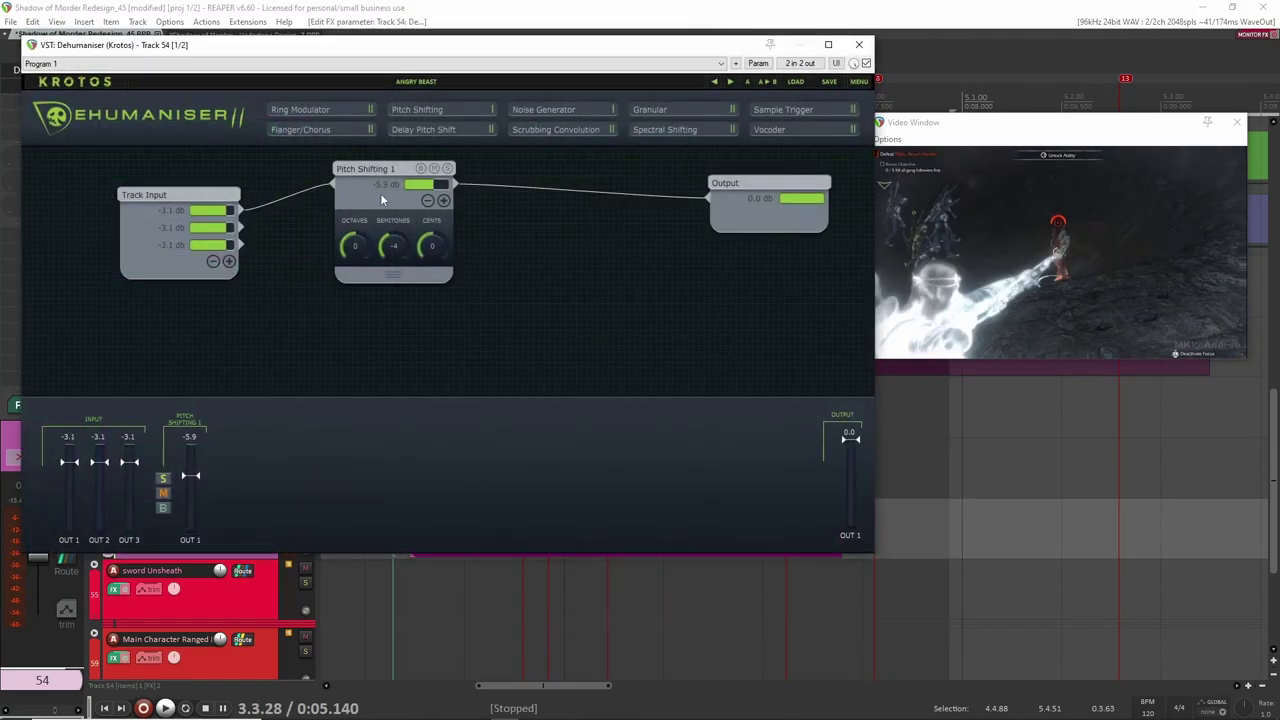
Step: Inspect the Pitch Shifting 1 module in Dehumaniser on track 54 and close the plug-in
left_click(368, 175)
left_click(858, 44)
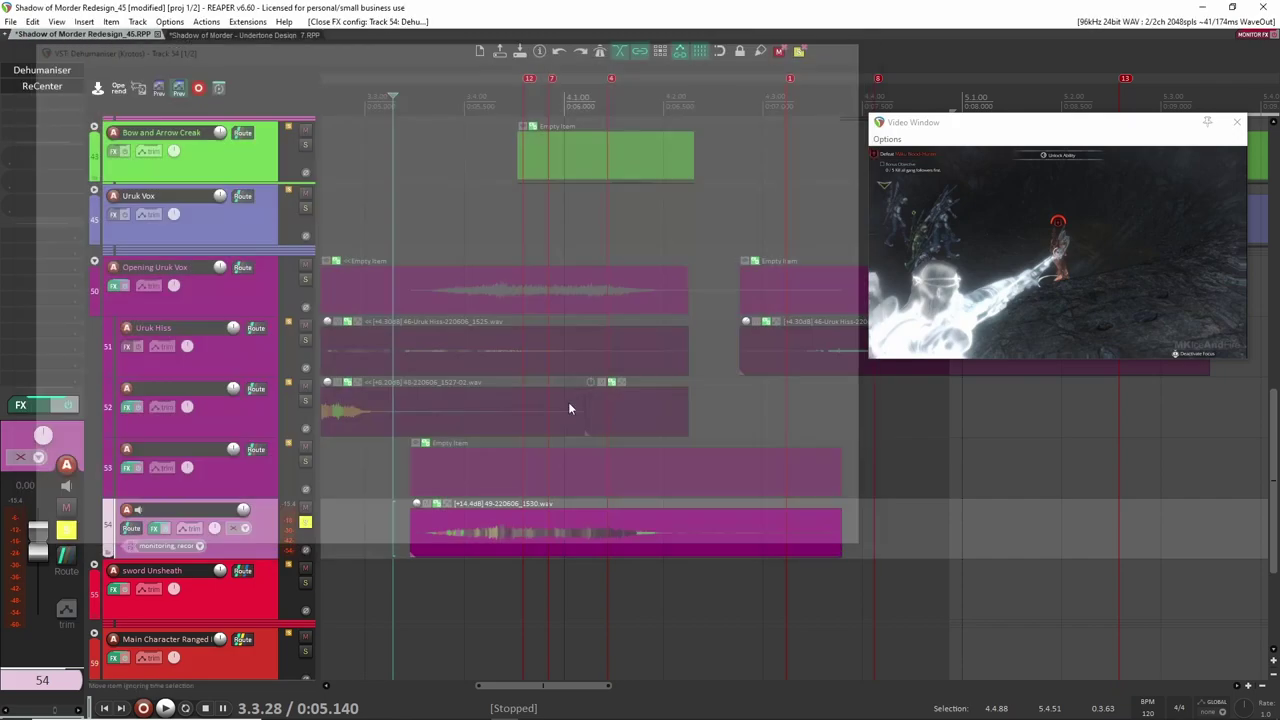
Step: Audition soloed track 54 with its whole effect chain bypassed and with it enabled
scroll(445, 512, "left", 2)
left_click(306, 527)
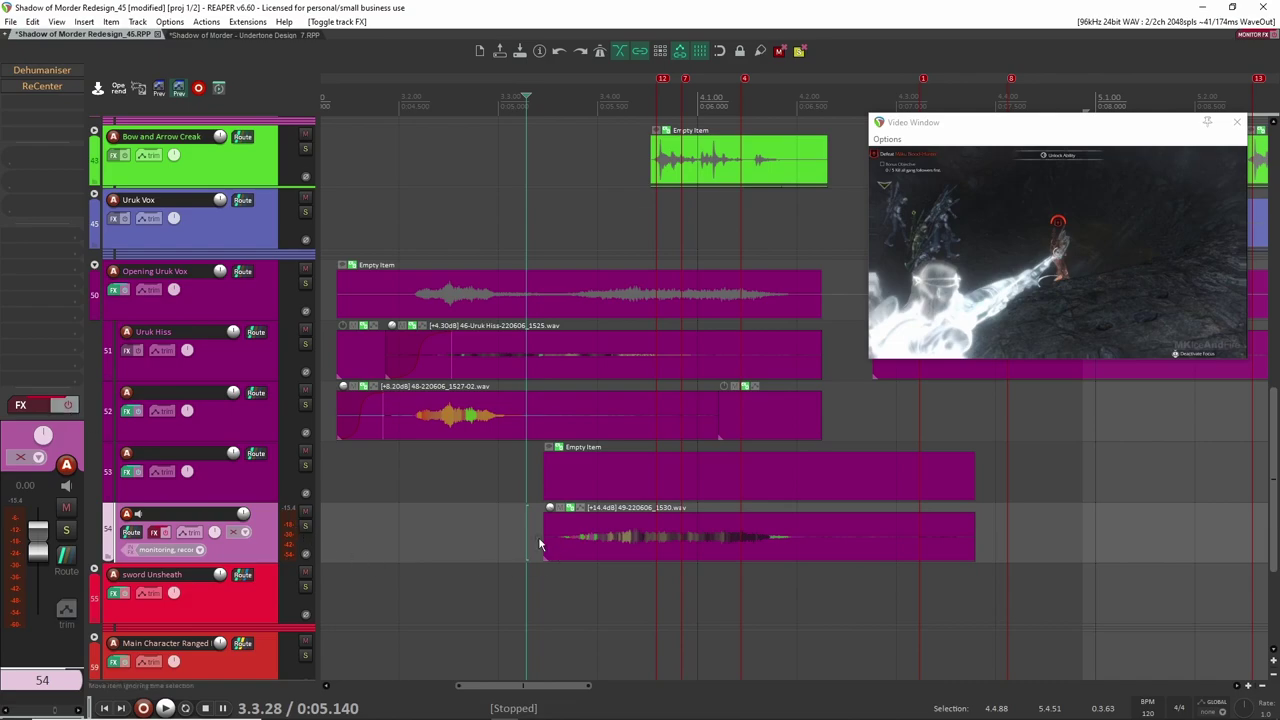
left_click(306, 527)
key("space")
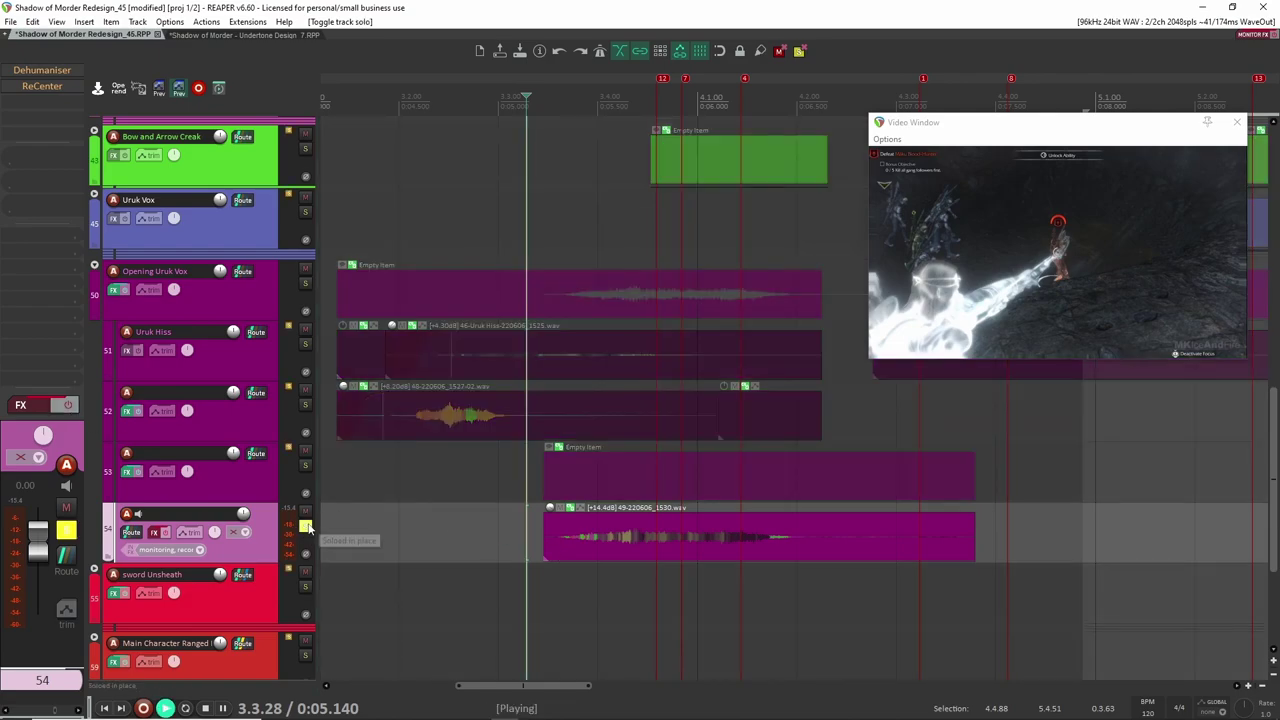
key("space")
left_click(306, 527)
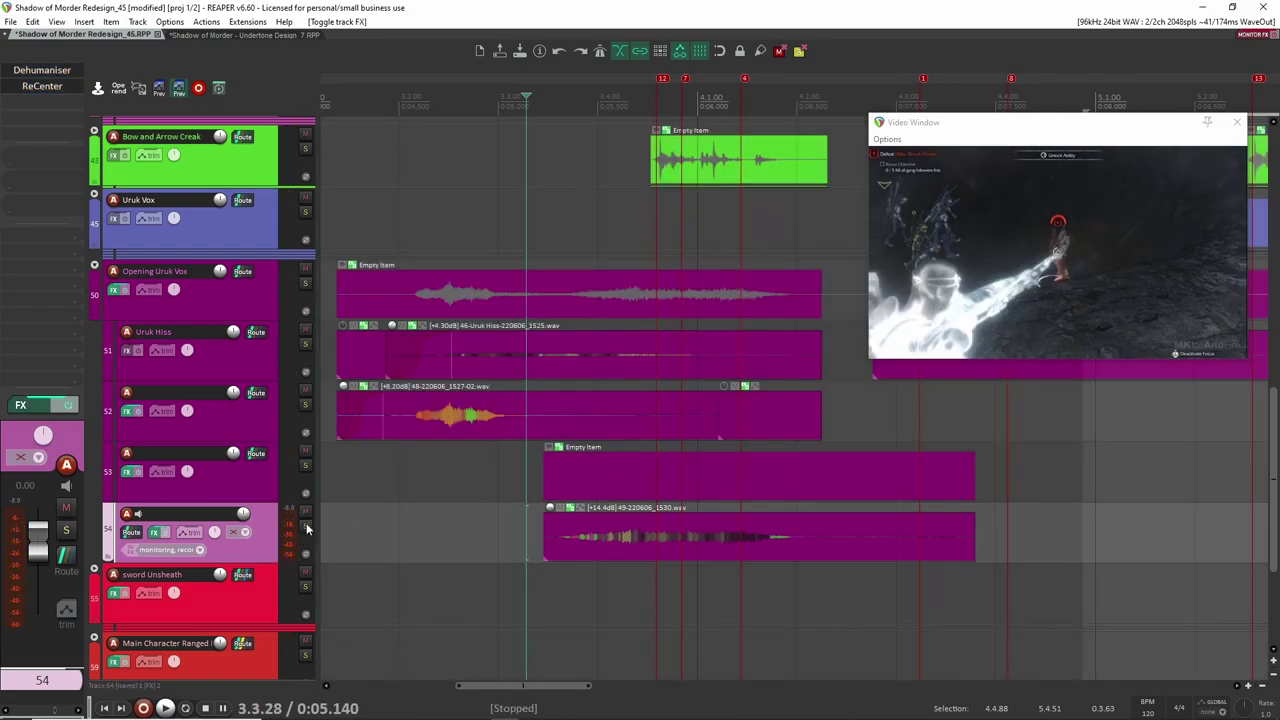
left_click(306, 527)
key("space")
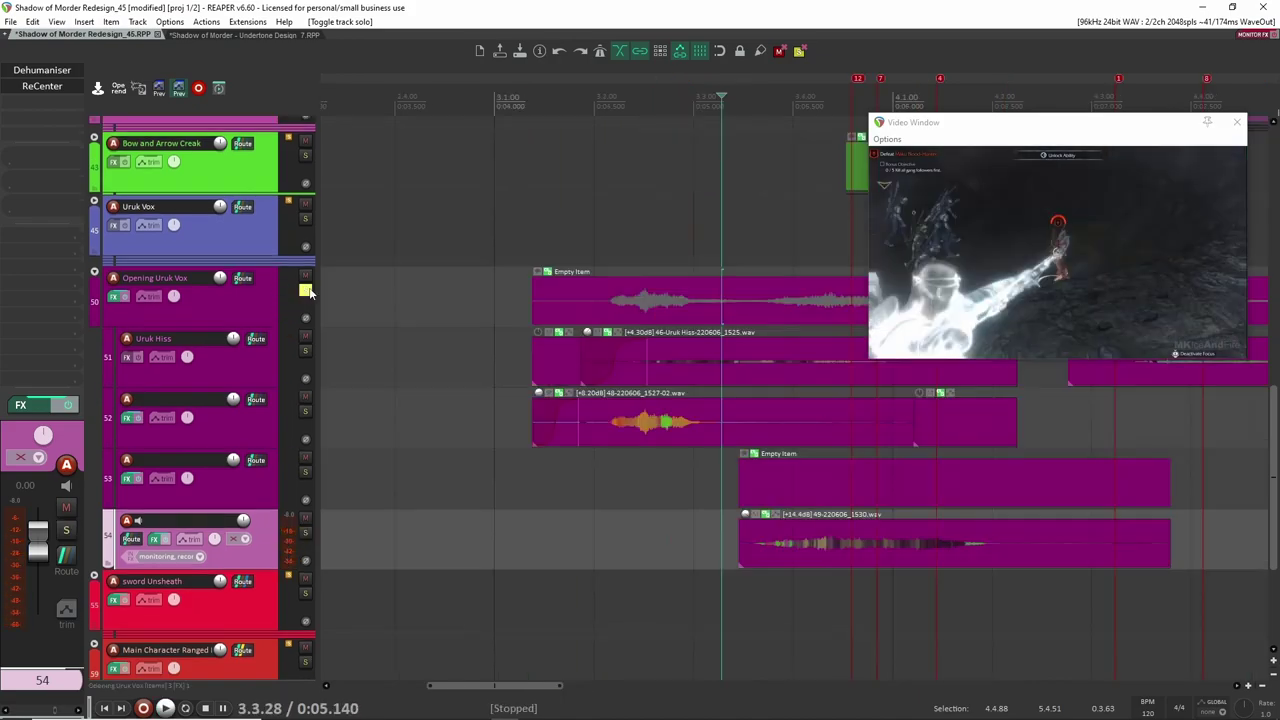
Step: Solo the Opening Uruk Vox folder and play all its layers from just before the first clip
left_click(250, 304)
left_click(507, 356)
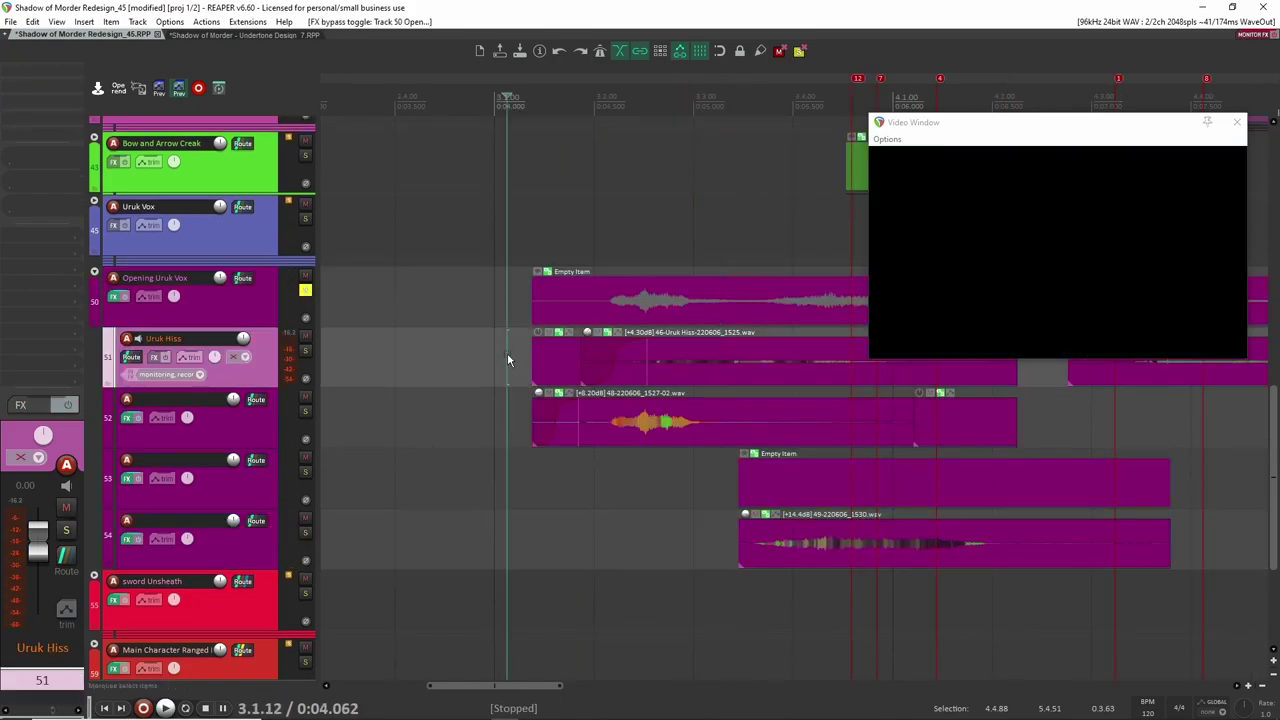
key("space")
scroll(800, 491, "down", 3)
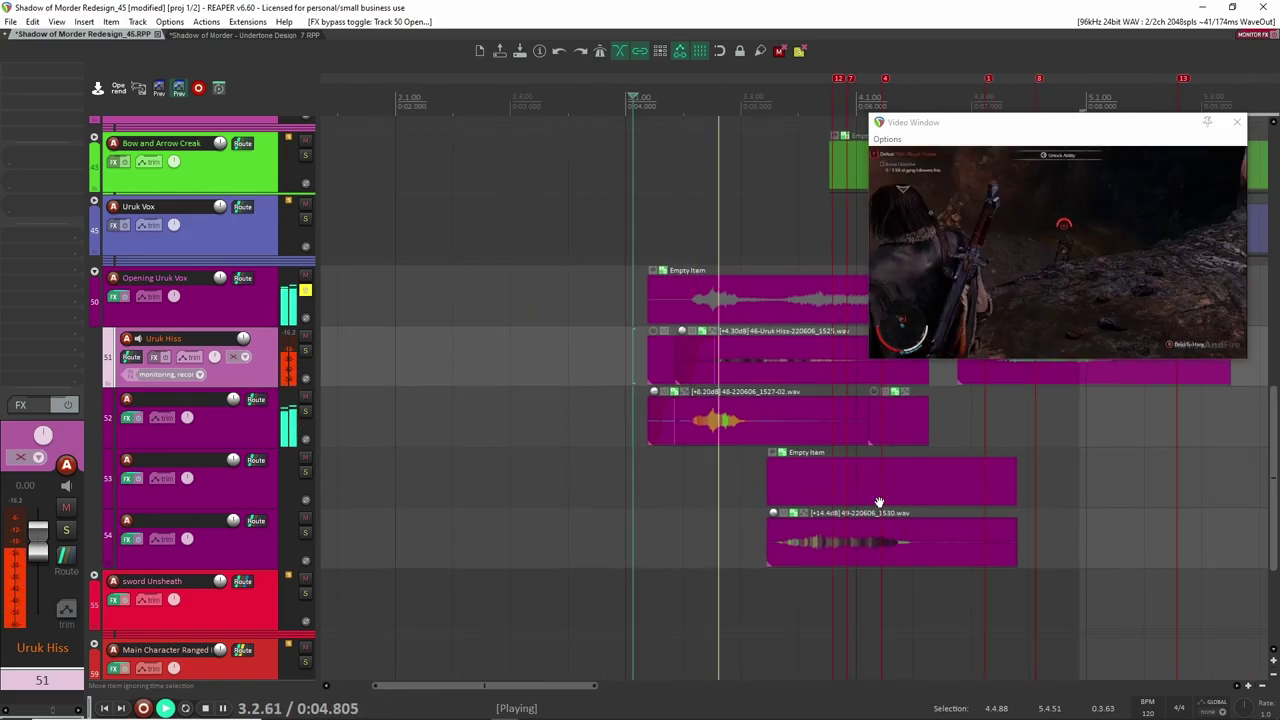
left_click_drag(879, 502, 747, 468)
key("space")
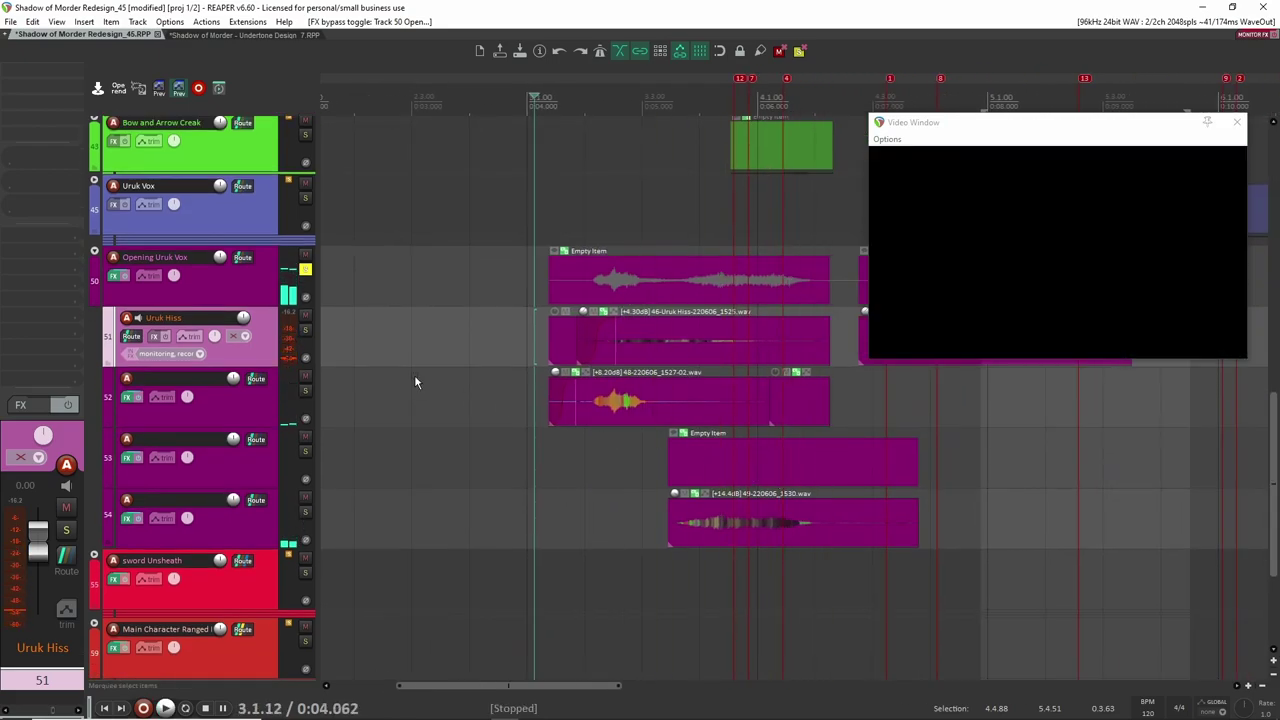
Step: Select the Opening Uruk Vox folder and replay its combined layers
left_click(247, 287)
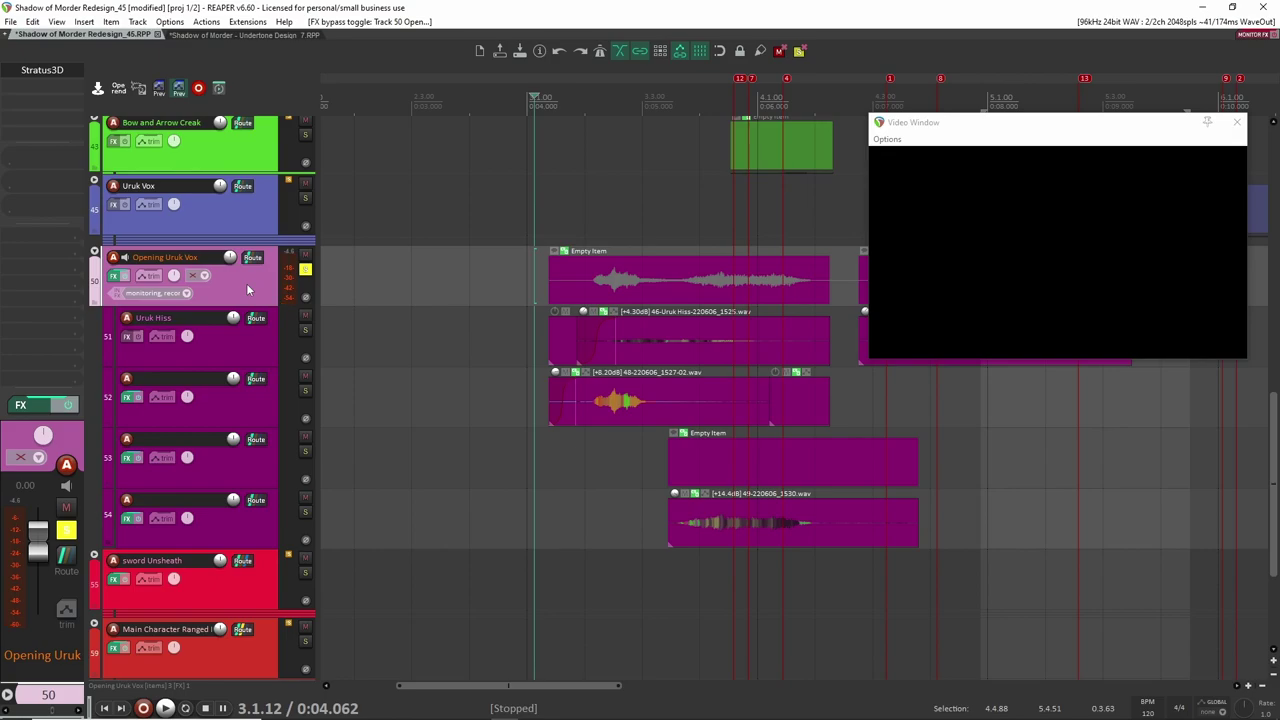
scroll(247, 289, "down", 1)
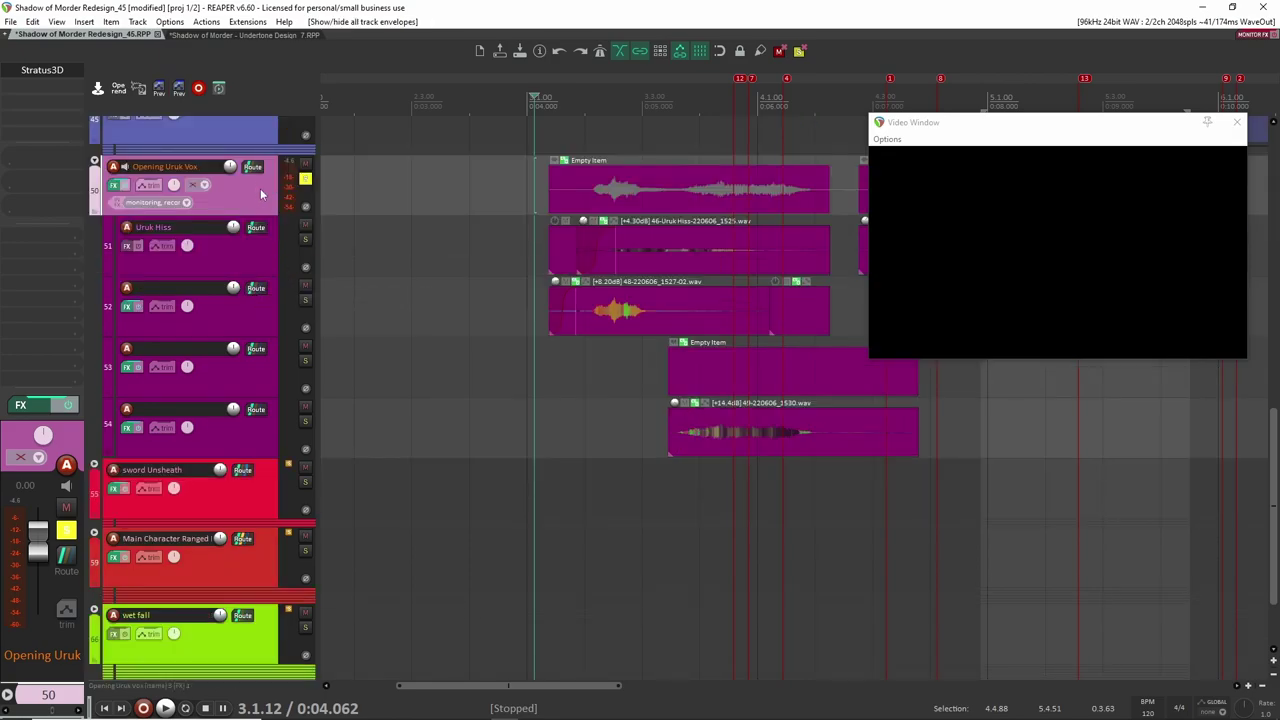
left_click_drag(706, 326, 604, 398)
key("space")
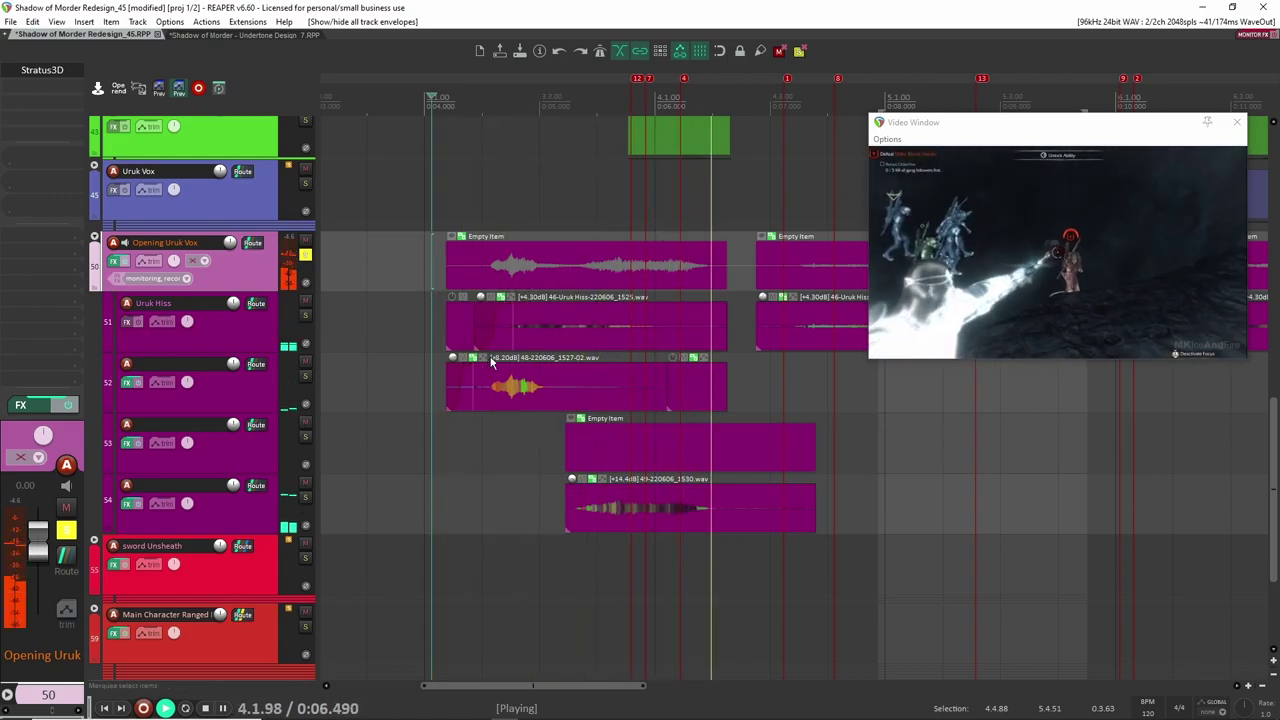
key("space")
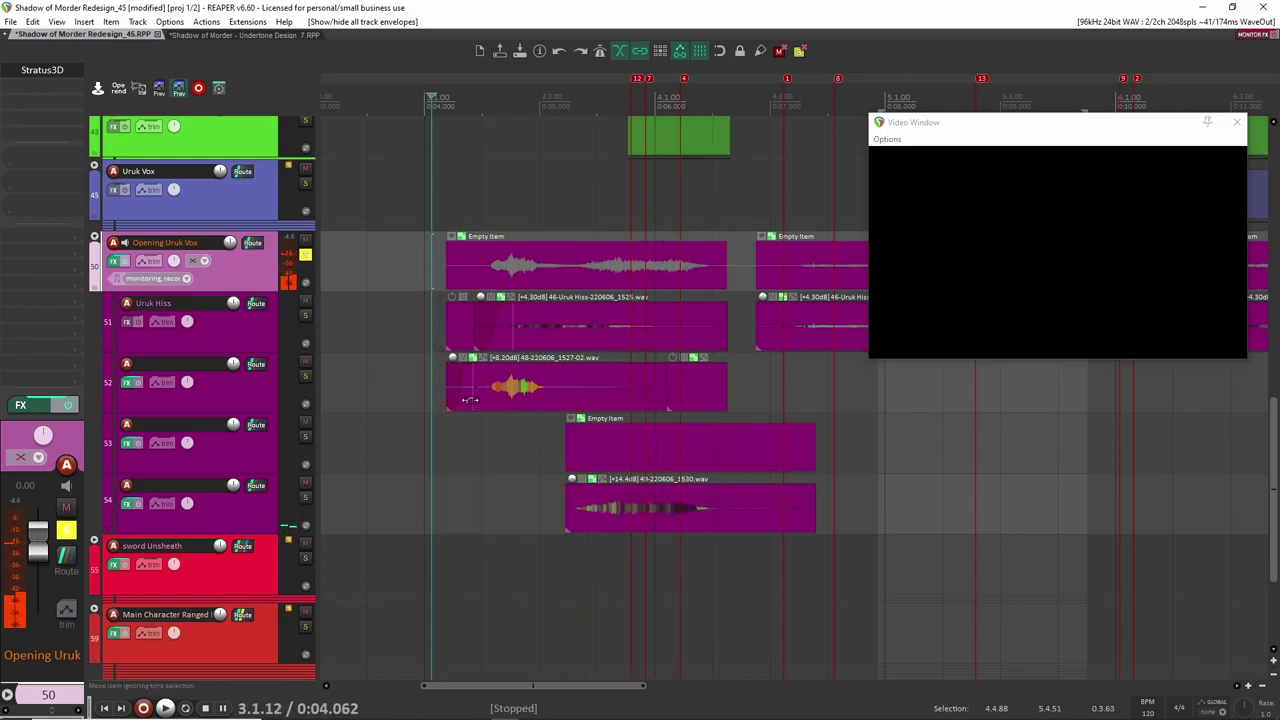
Step: View the ReCenter settings on track 52, place the cursor at the start of its clip, and close the plug-in
left_click(259, 345)
left_click(270, 404)
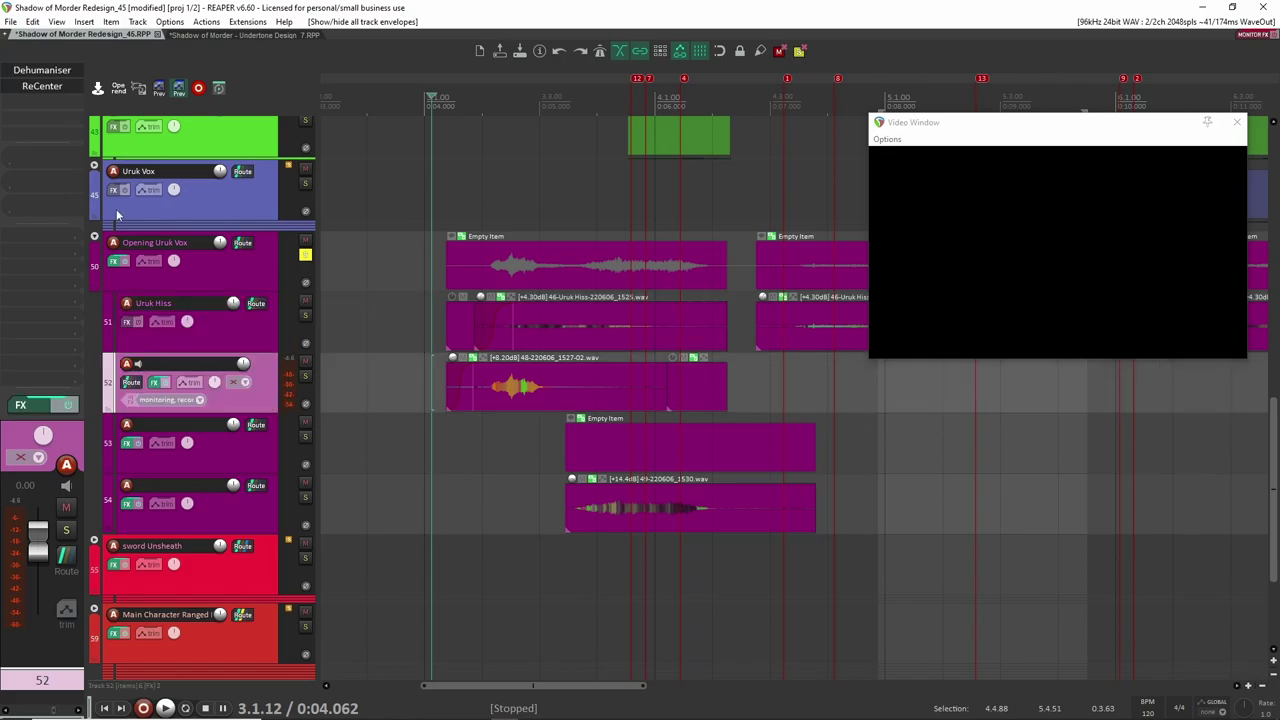
left_click(42, 86)
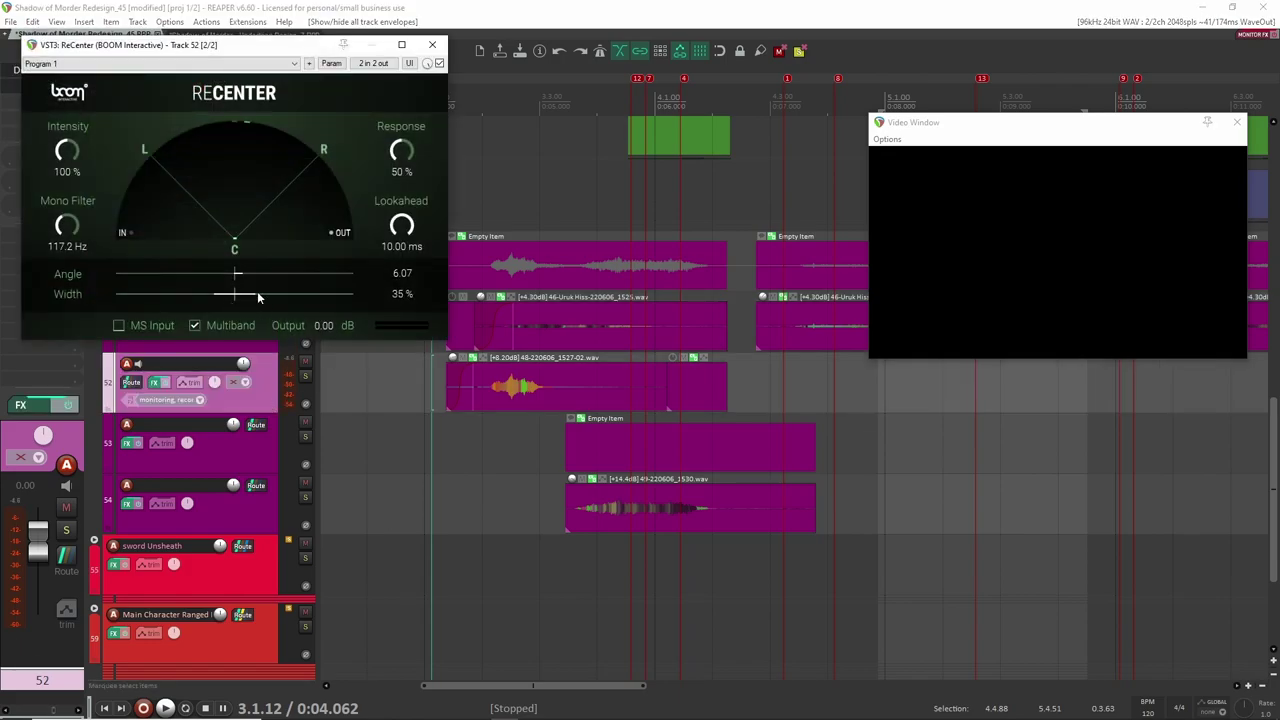
left_click(465, 394)
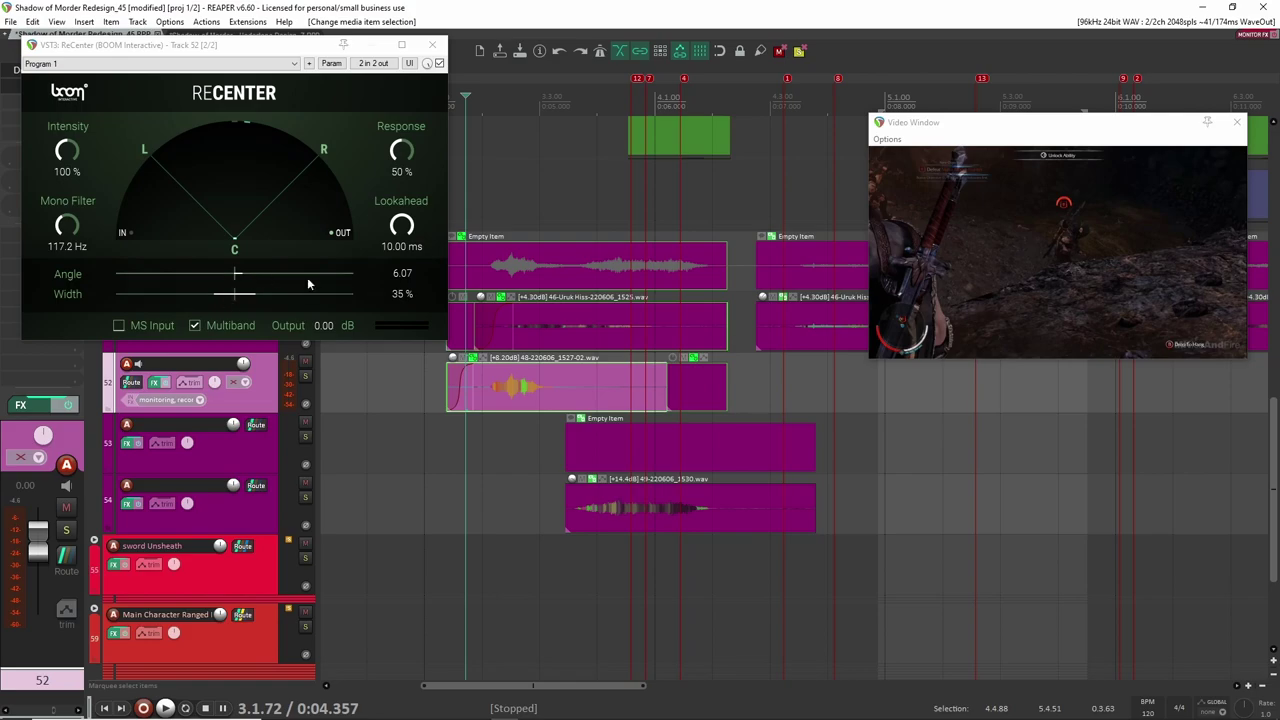
left_click(432, 44)
Step: View the ReCenter settings on track 54 and close the plug-in
left_click(263, 515)
left_click(42, 85)
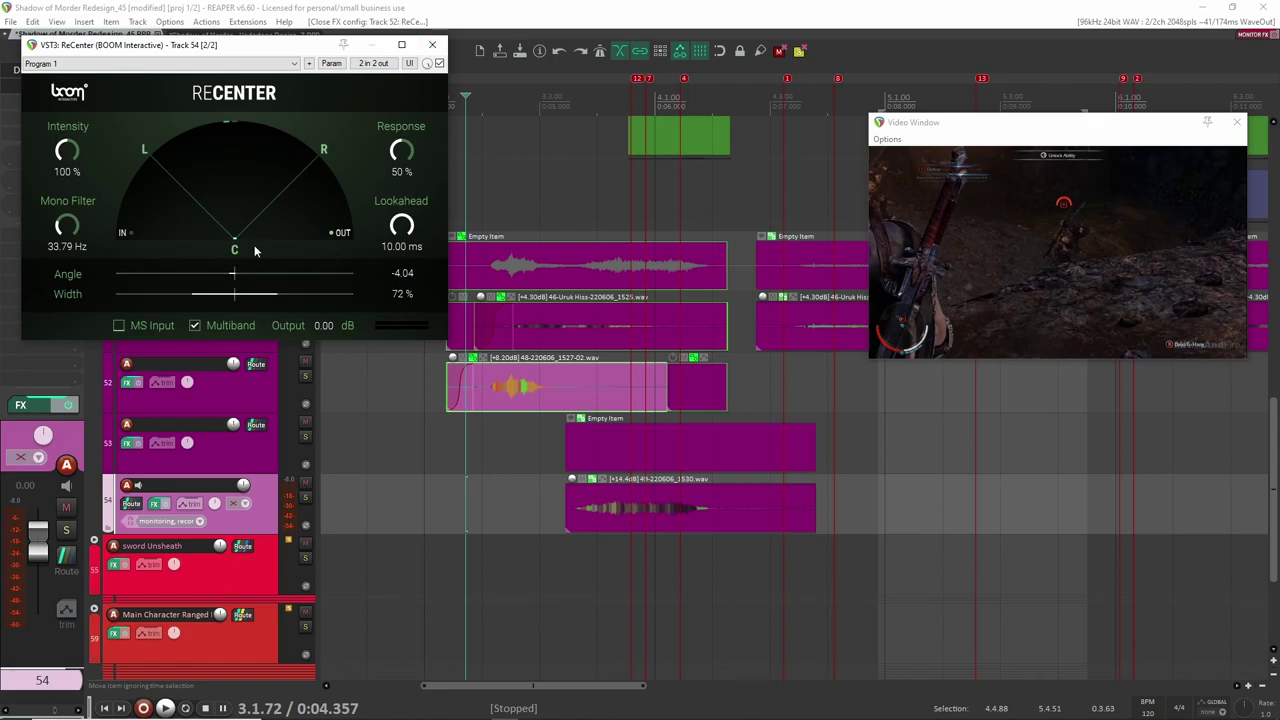
left_click(432, 44)
Step: Check the effect chain on the Uruk Hiss track, and the one on the Opening Uruk Vox folder
left_click(262, 328)
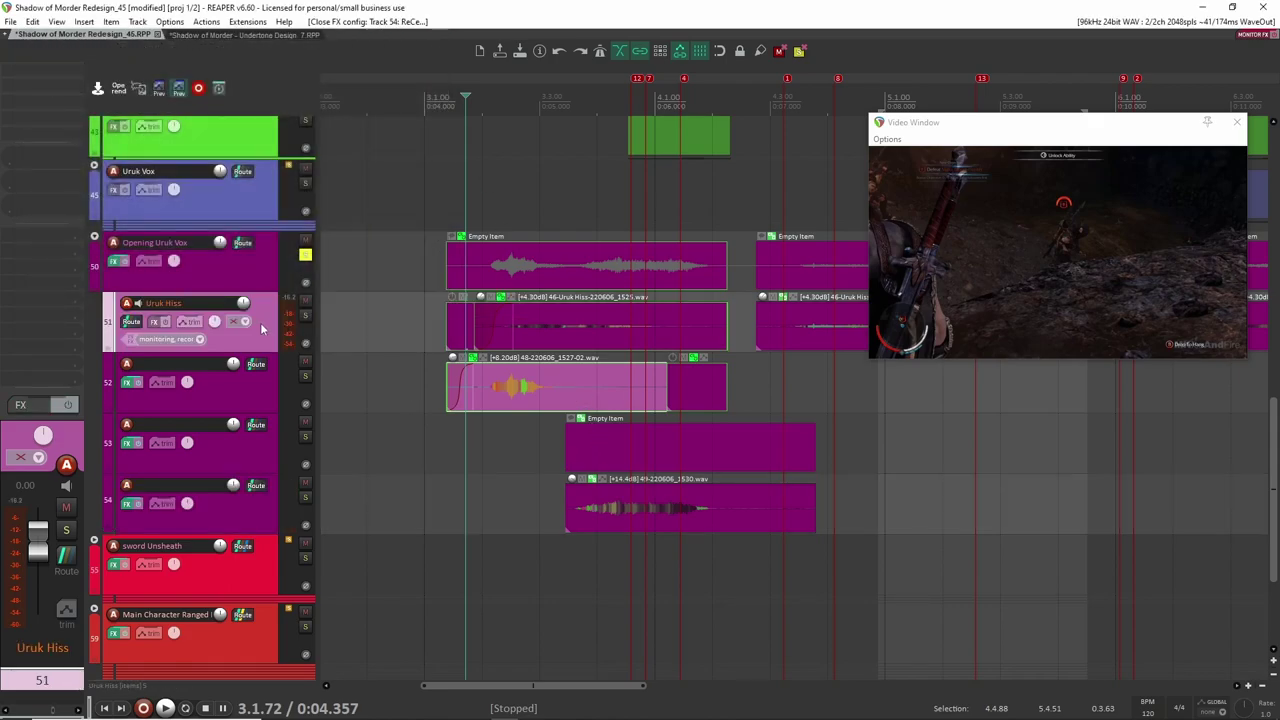
left_click(258, 278)
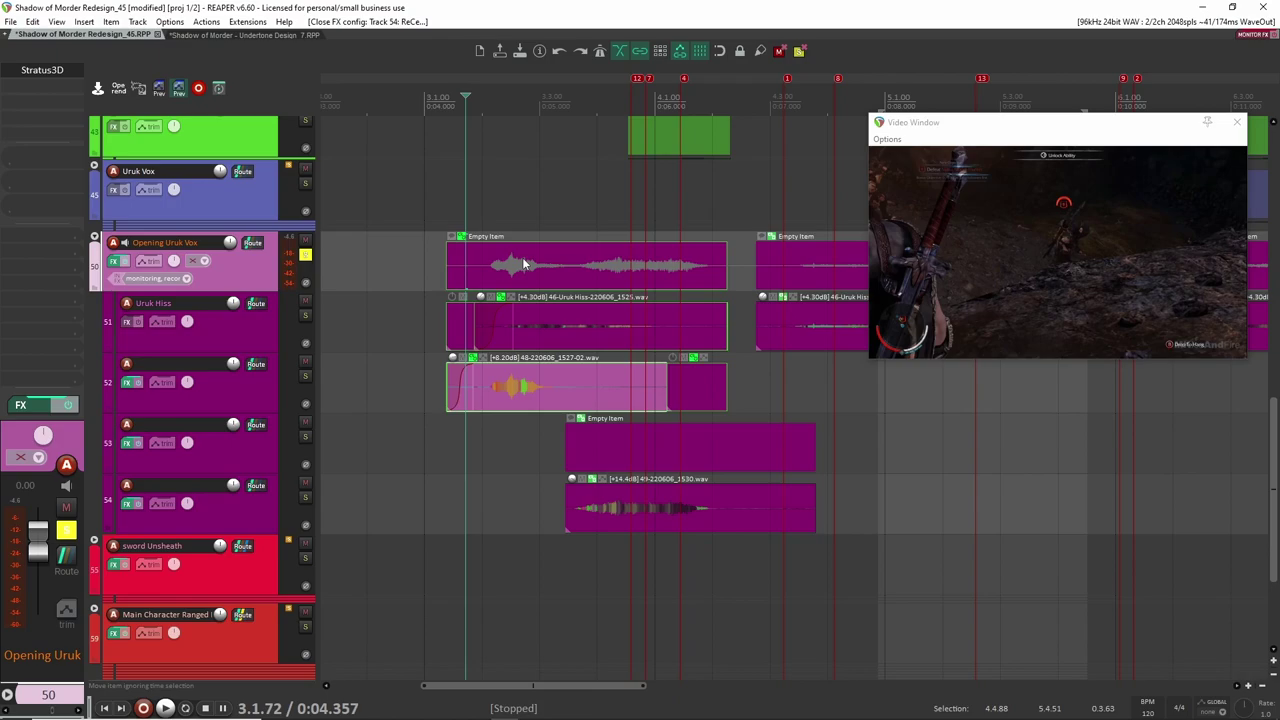
Step: Collapse the Opening Uruk Vox folder, then expand and solo the Uruk Vox folder
scroll(515, 250, "down", 5)
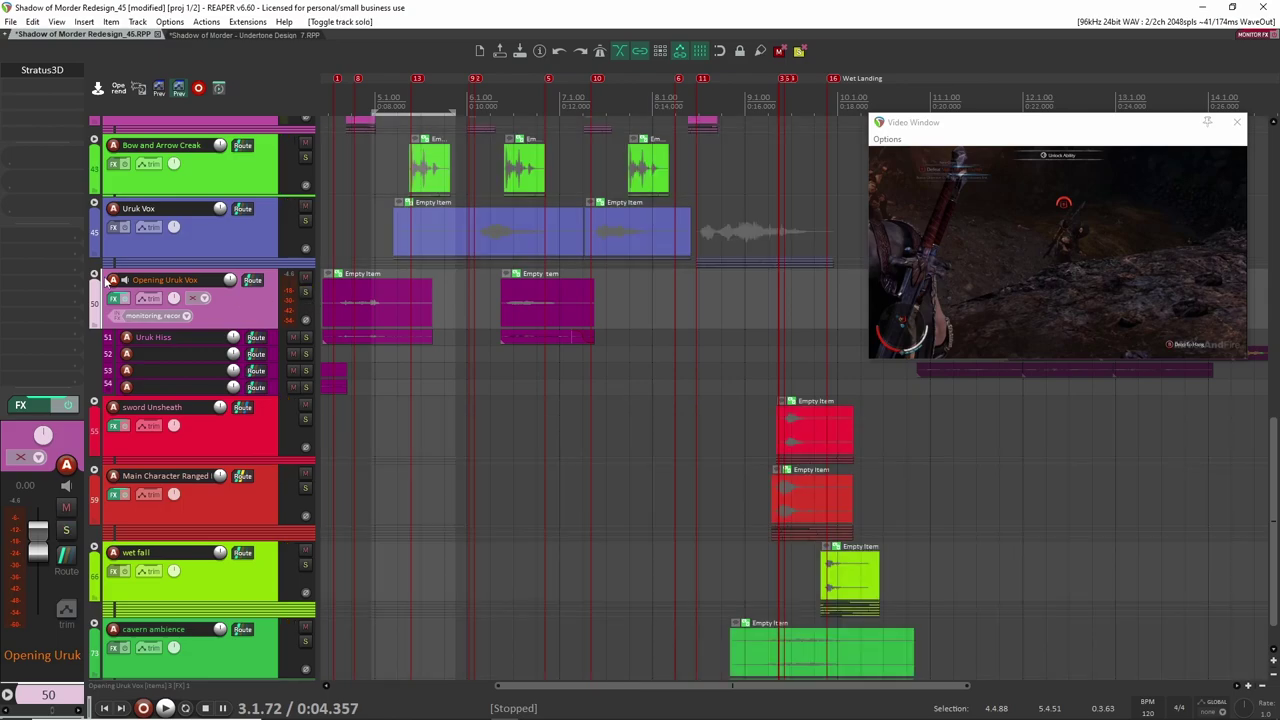
left_click(94, 274)
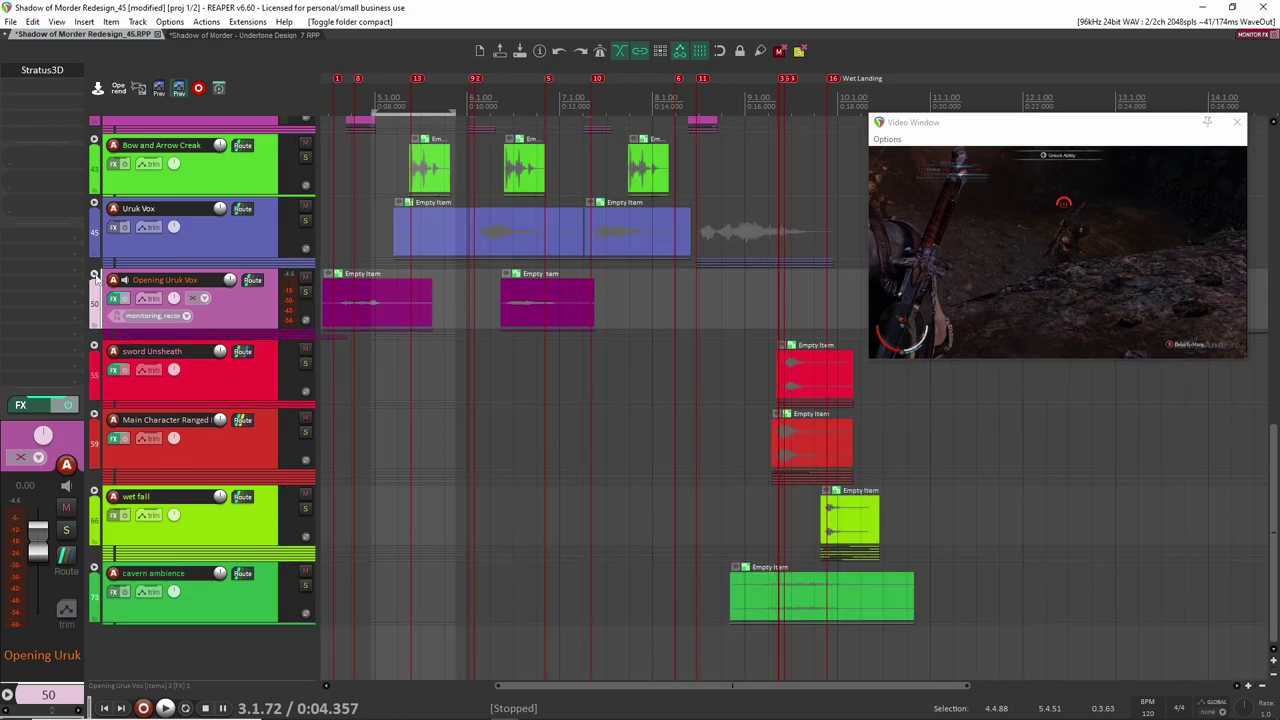
left_click(94, 204)
left_click(305, 220)
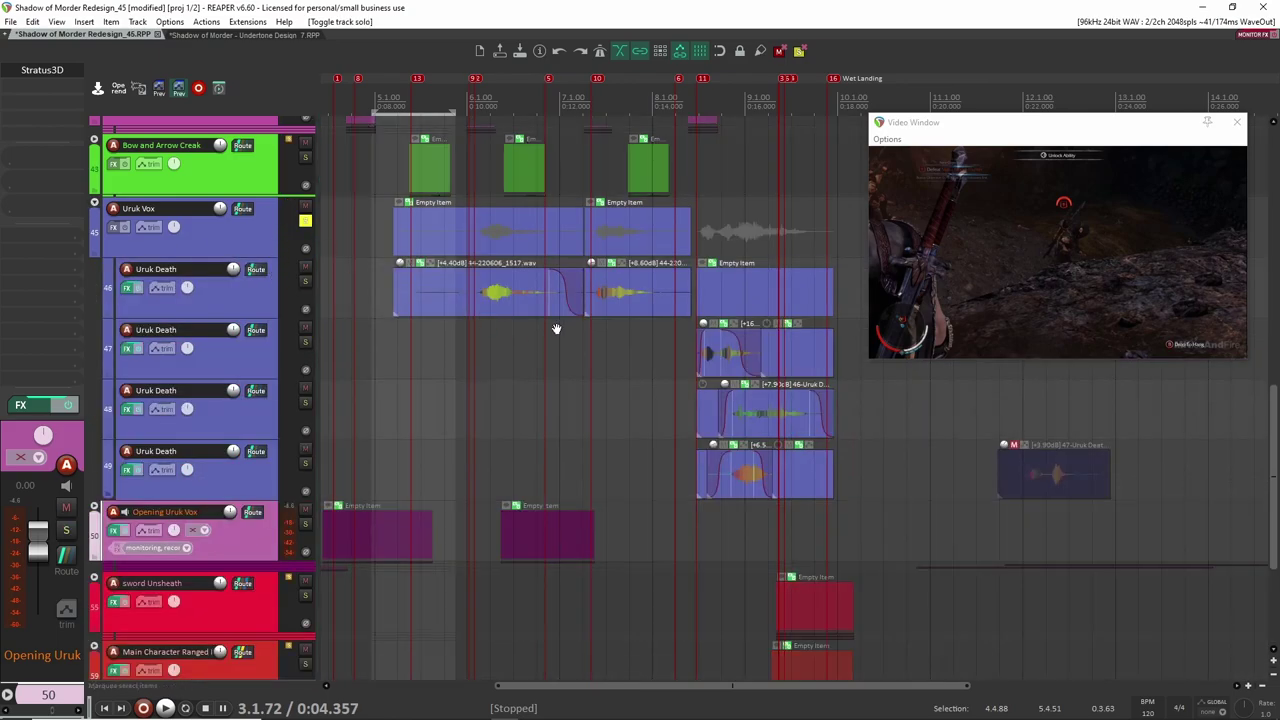
Step: Play the soloed Uruk Death clips from the middle of the first clip on track 46 through to the layered clips
left_click_drag(555, 328, 538, 322)
left_click(458, 288)
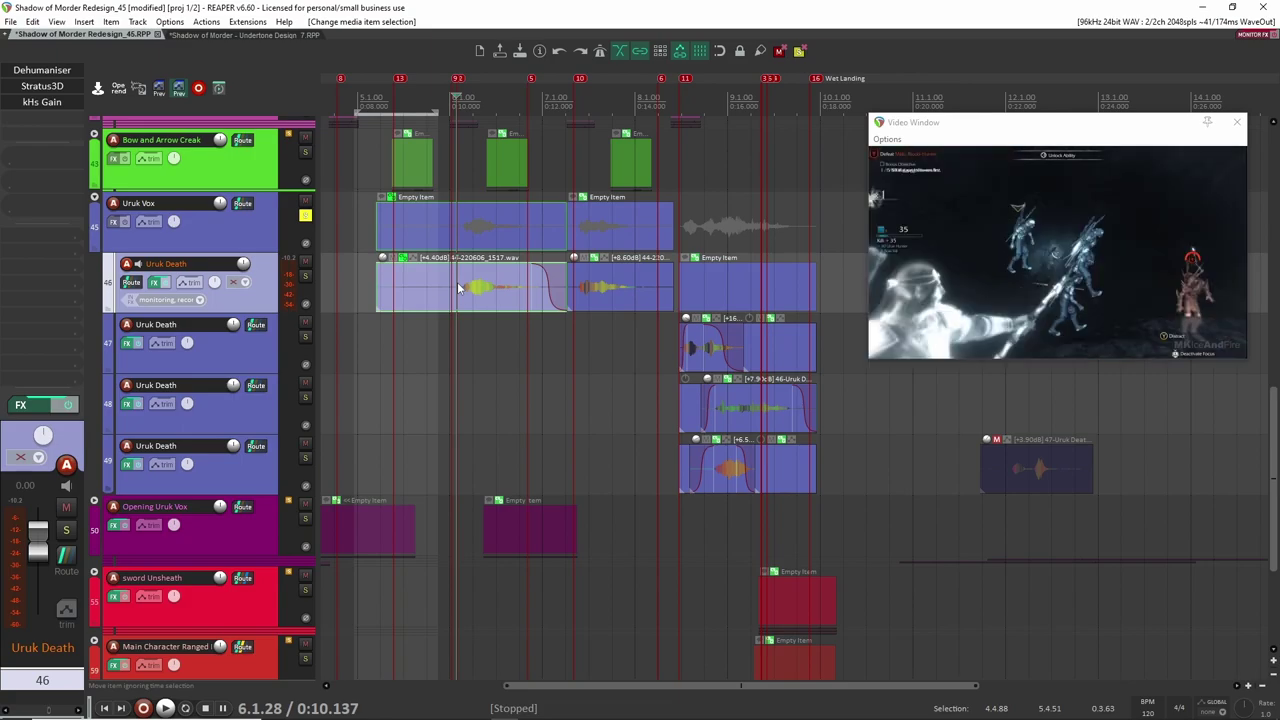
key("space")
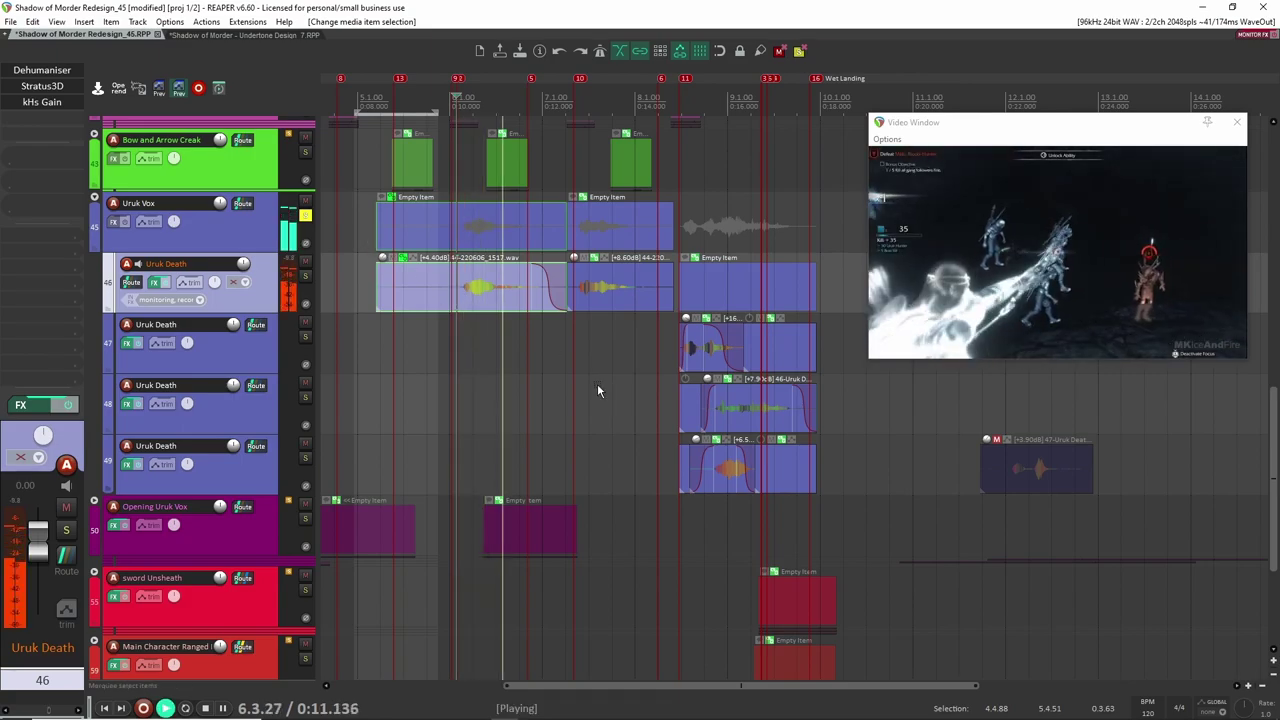
scroll(572, 378, "up", 4)
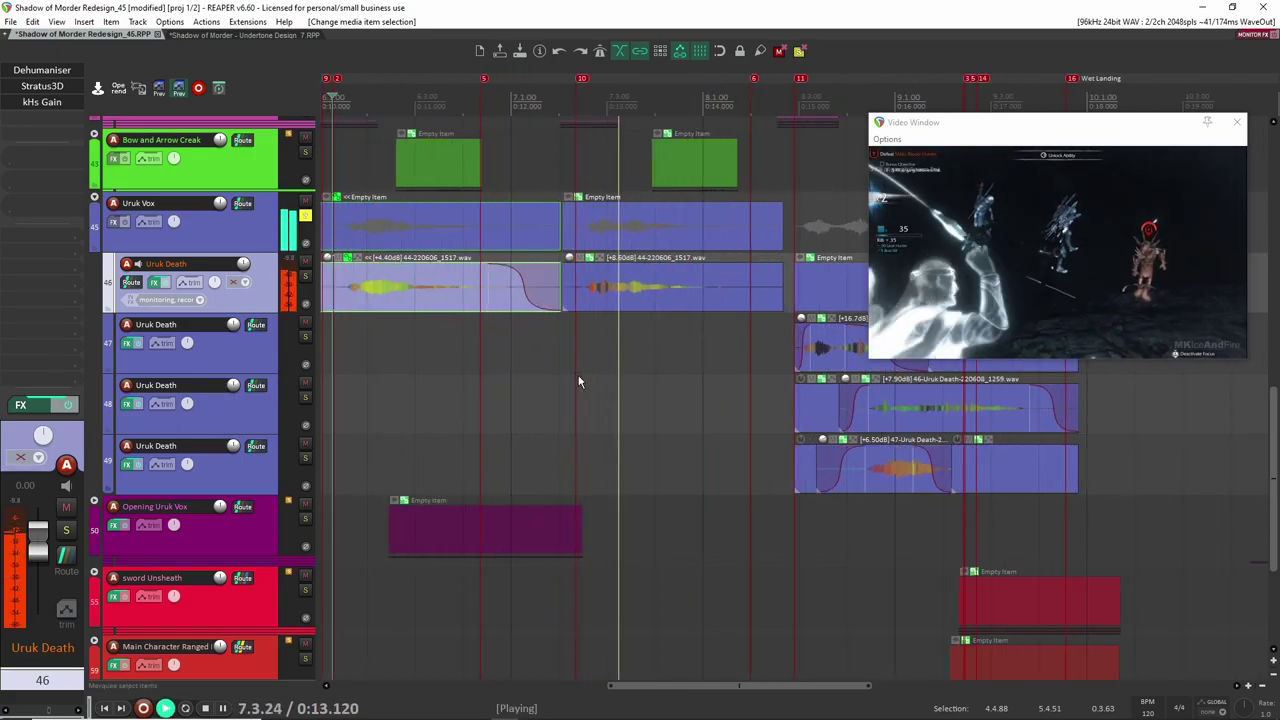
scroll(577, 381, "down", 3)
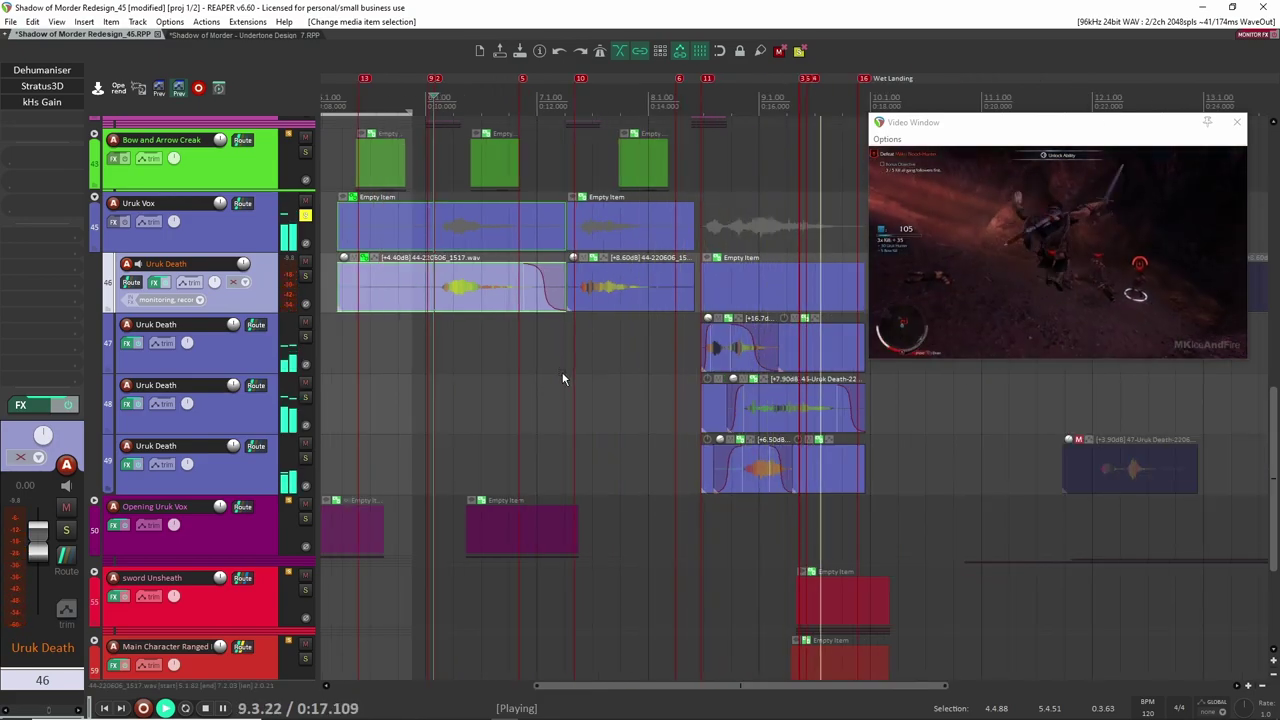
key("space")
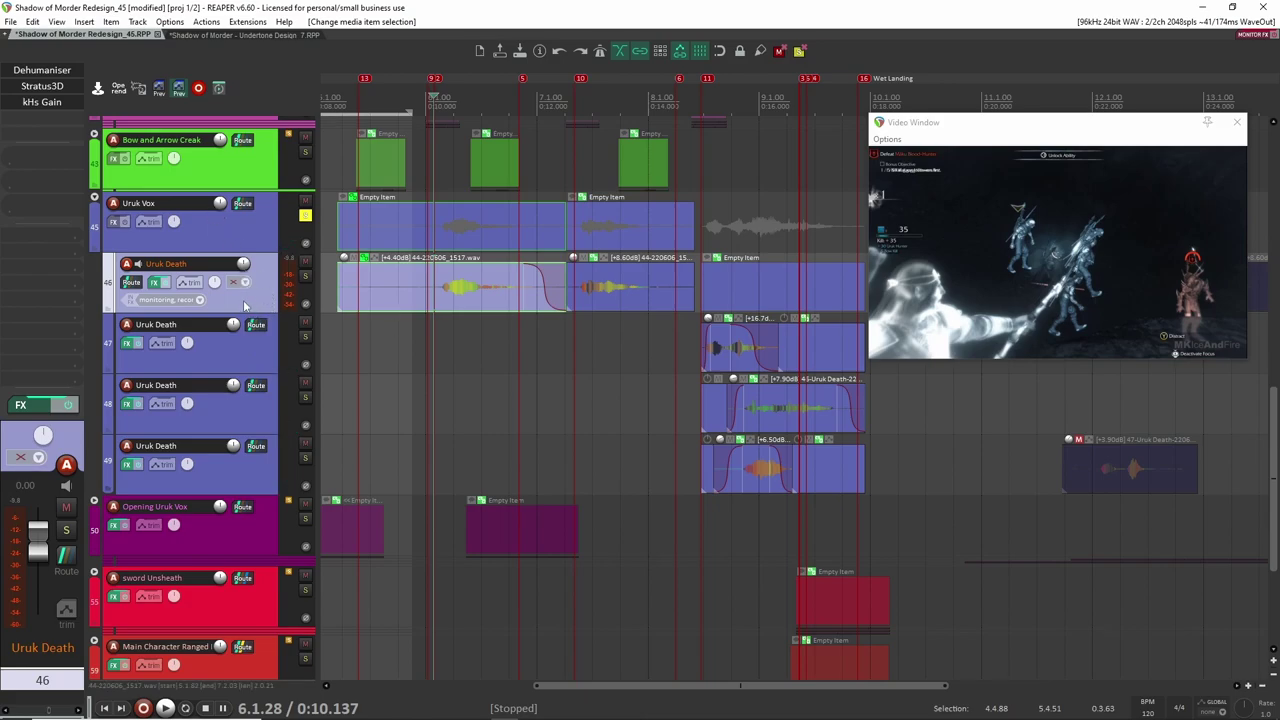
Step: View the Stratus3D and Dehumaniser settings on Uruk Death track 46, closing each plug-in after viewing it
left_click(42, 86)
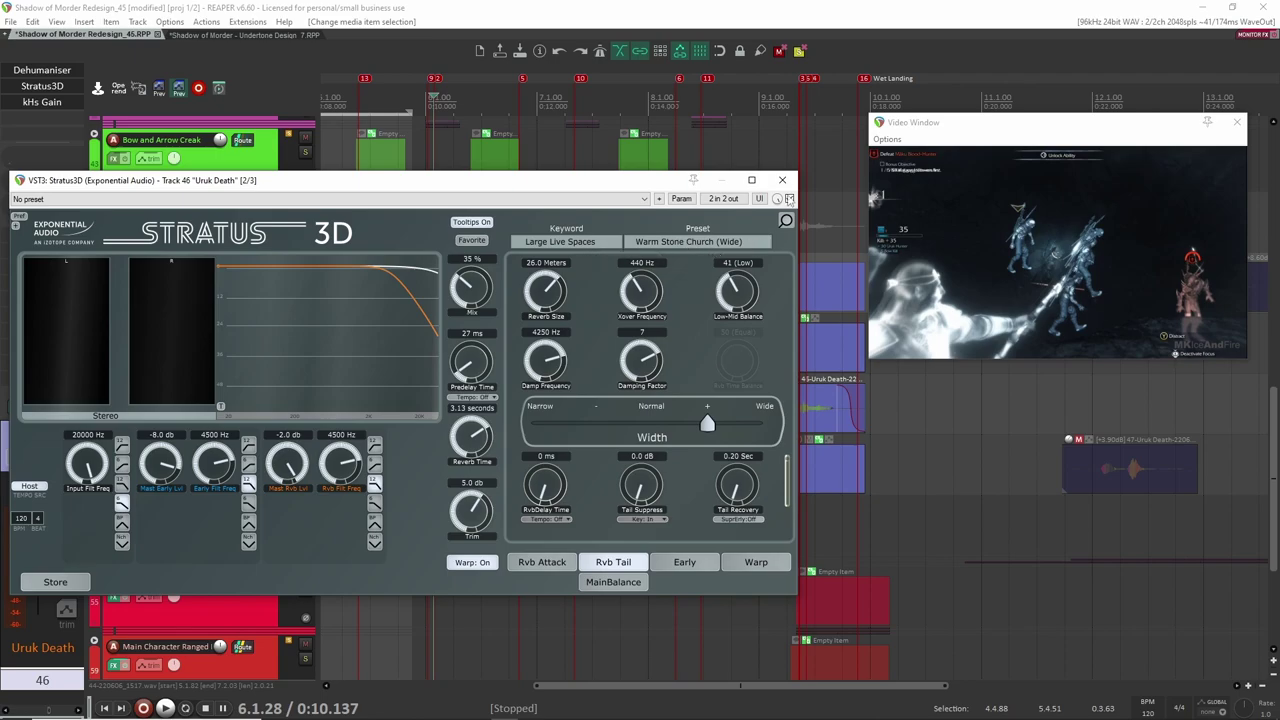
left_click(781, 181)
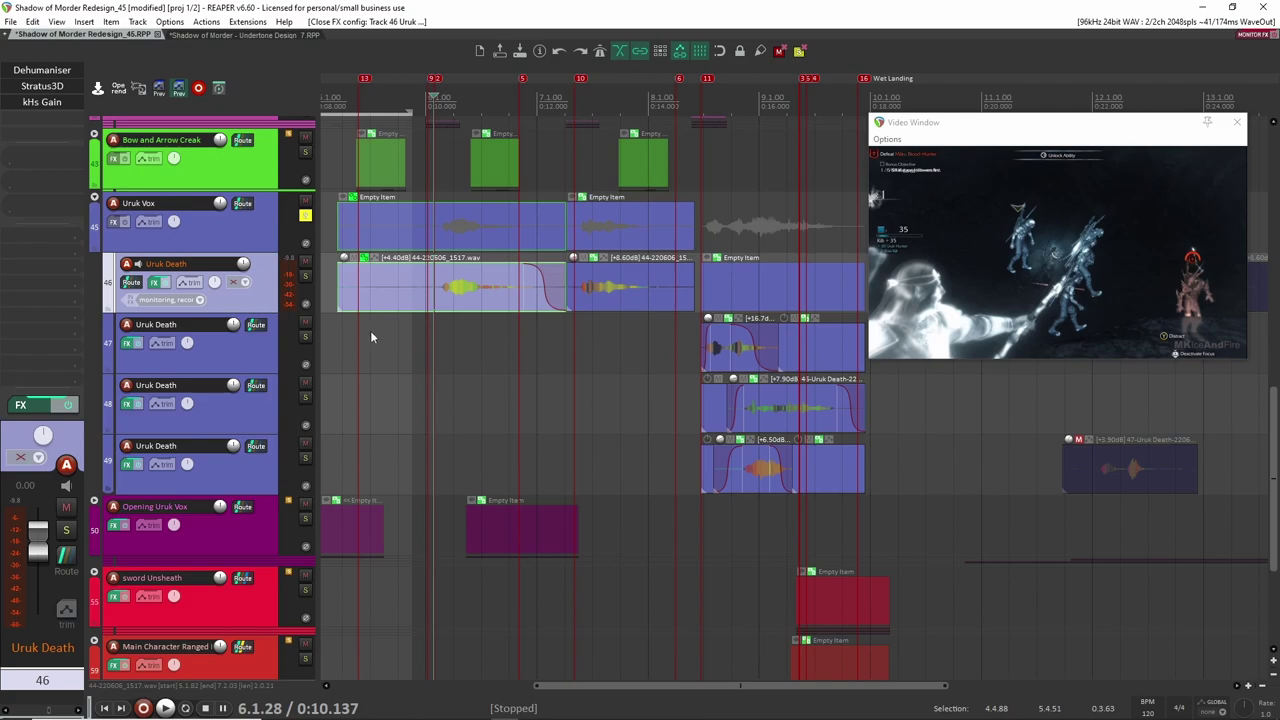
key("f")
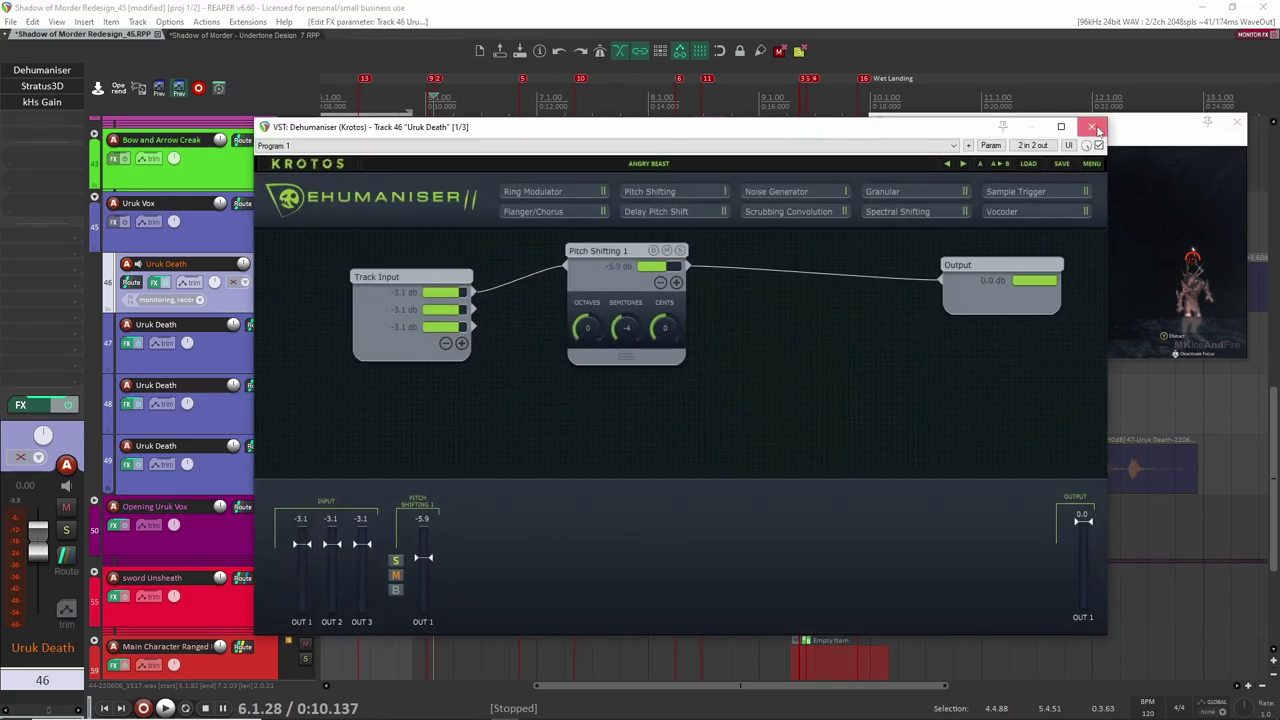
left_click(1091, 126)
Step: Compare the effect chains on Uruk Death tracks 47, 48 and 49, placing the cursor at the start of their layered clips
left_click(591, 289)
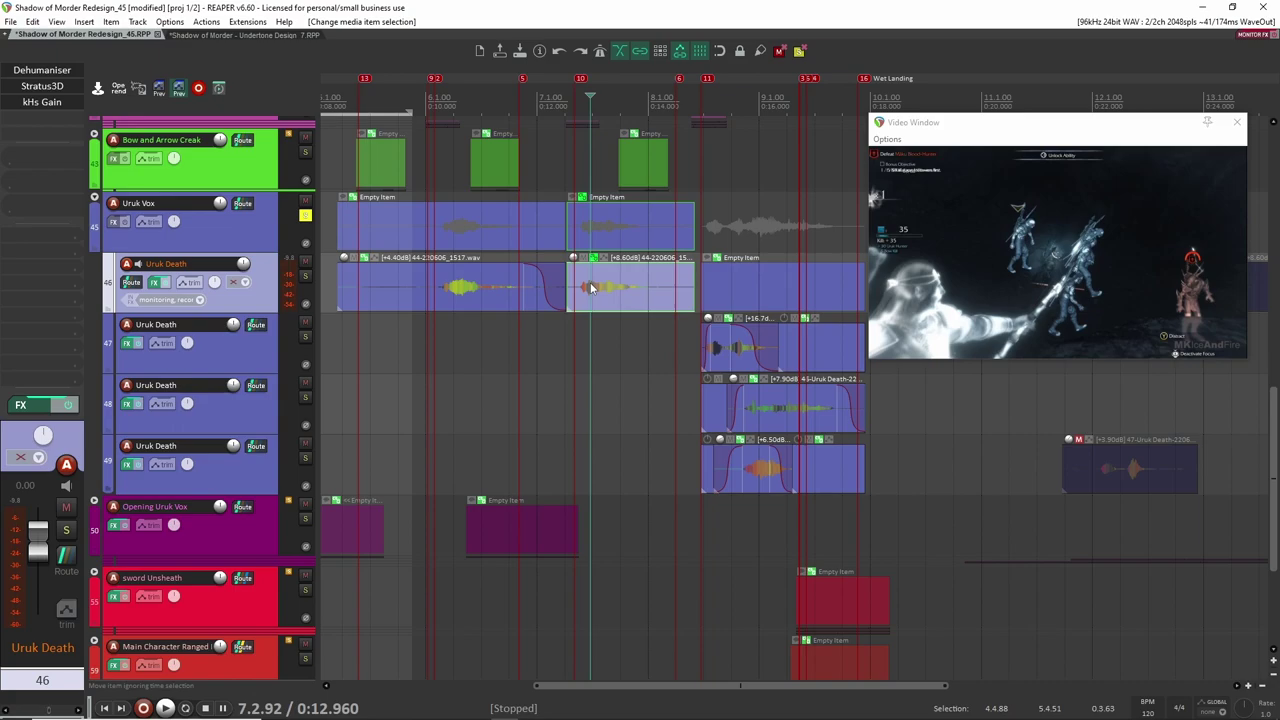
left_click(258, 336)
left_click_drag(615, 356, 593, 350)
left_click(638, 328)
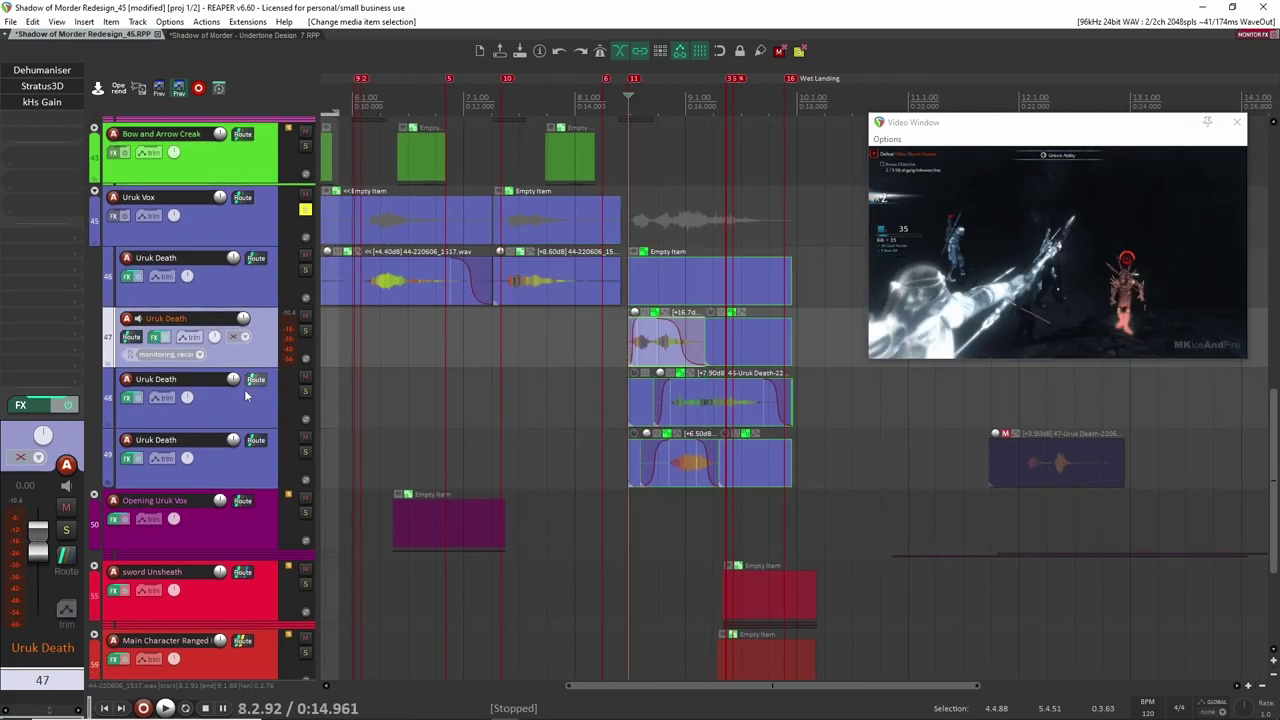
left_click(244, 389)
left_click(277, 462)
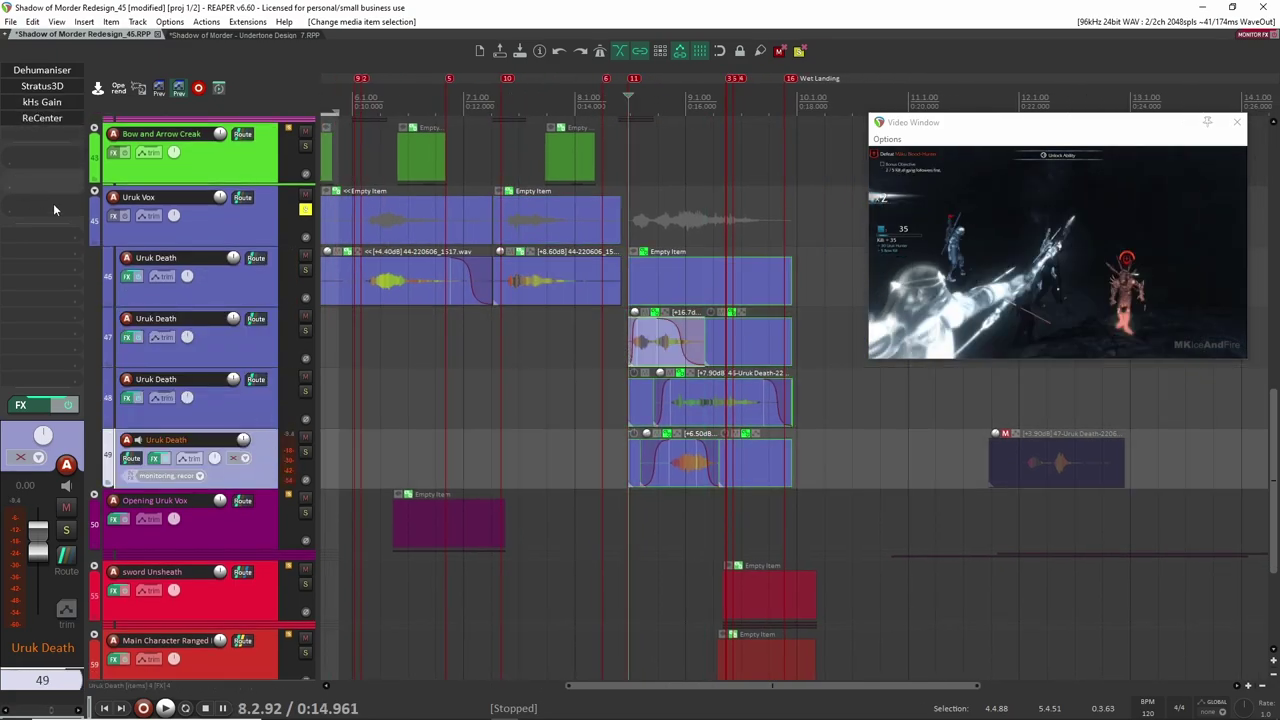
left_click(257, 412)
left_click(252, 349)
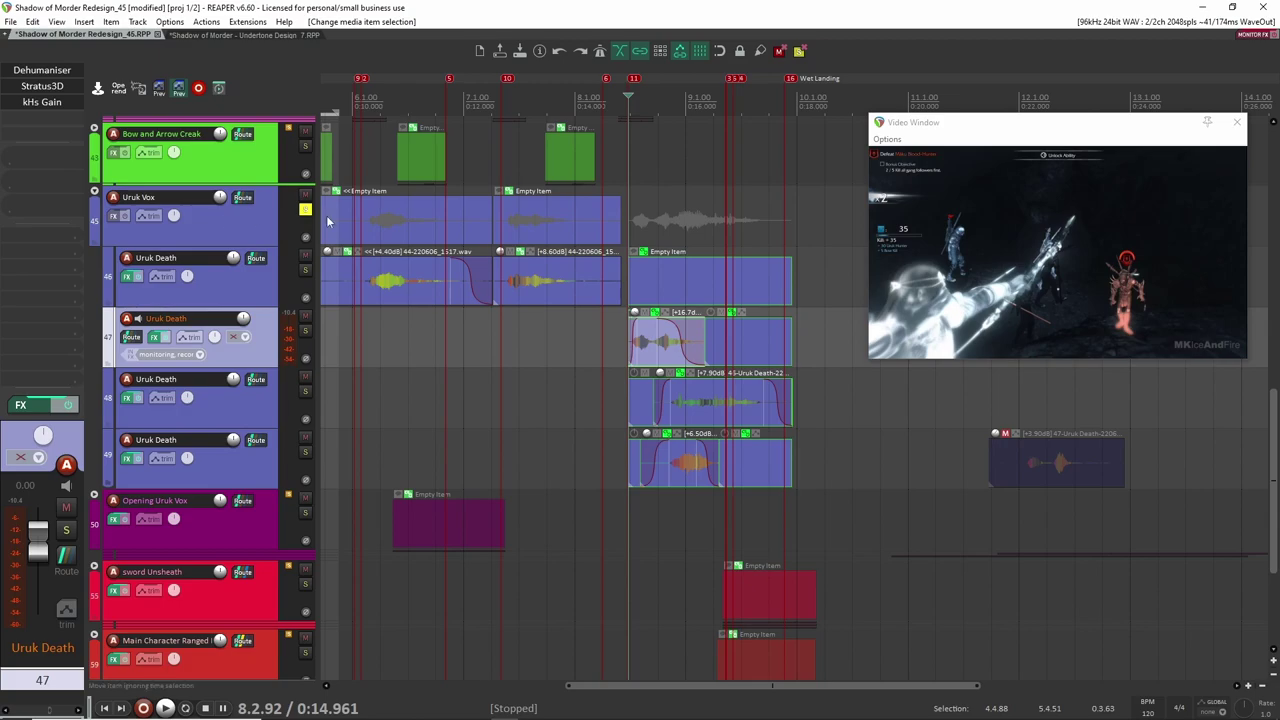
Step: Play the layered Uruk death clips with Uruk Vox soloed, then unsolo and fully collapse that folder
left_click(305, 209)
left_click(96, 195)
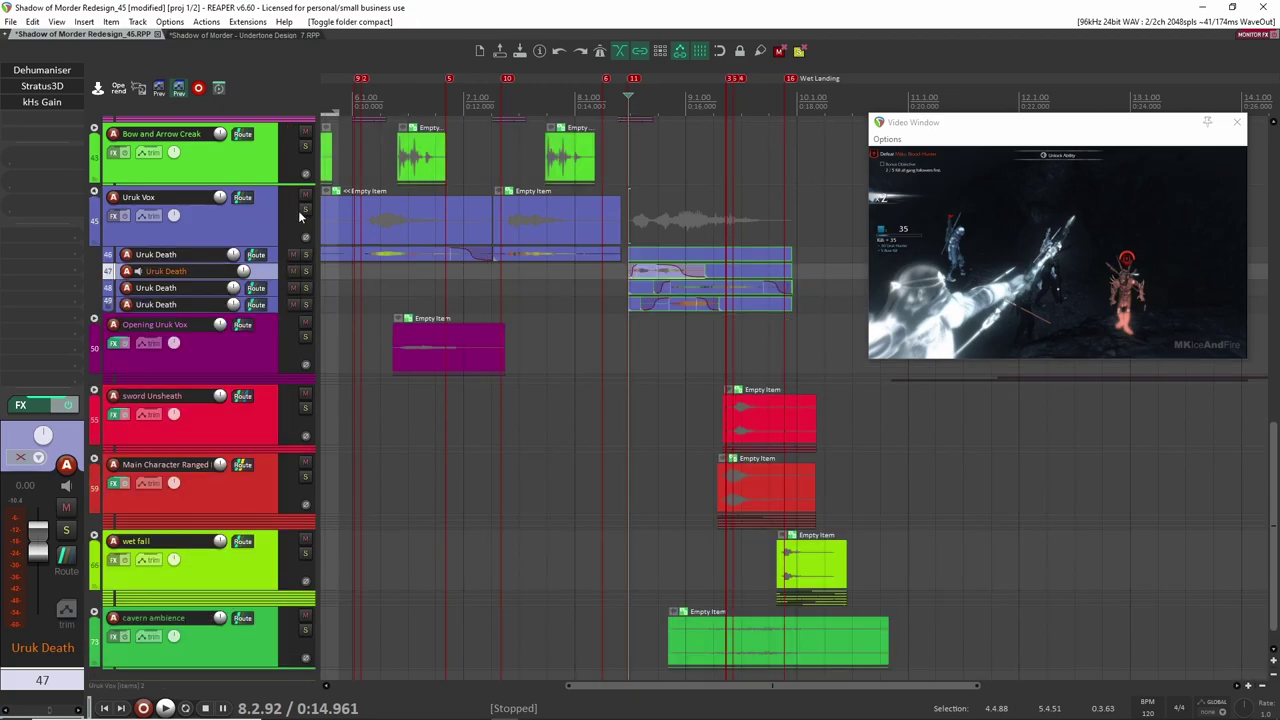
left_click(632, 302)
key("space")
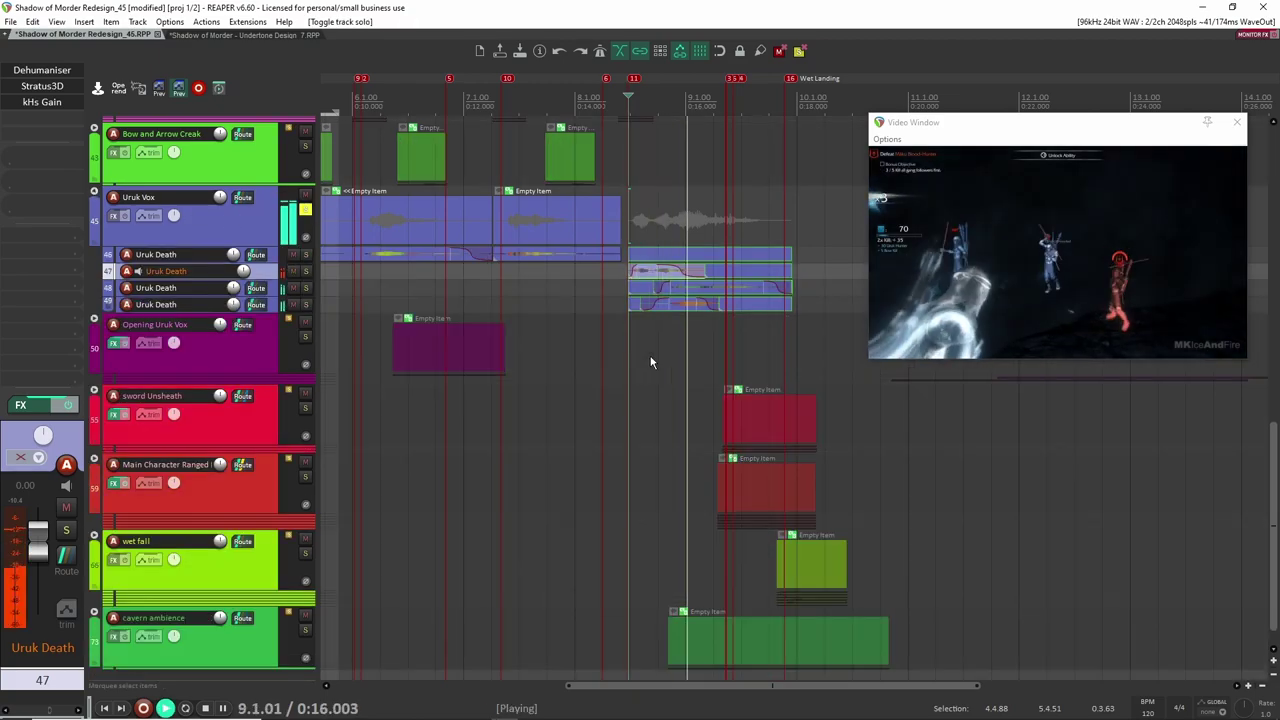
key("space")
left_click(306, 211)
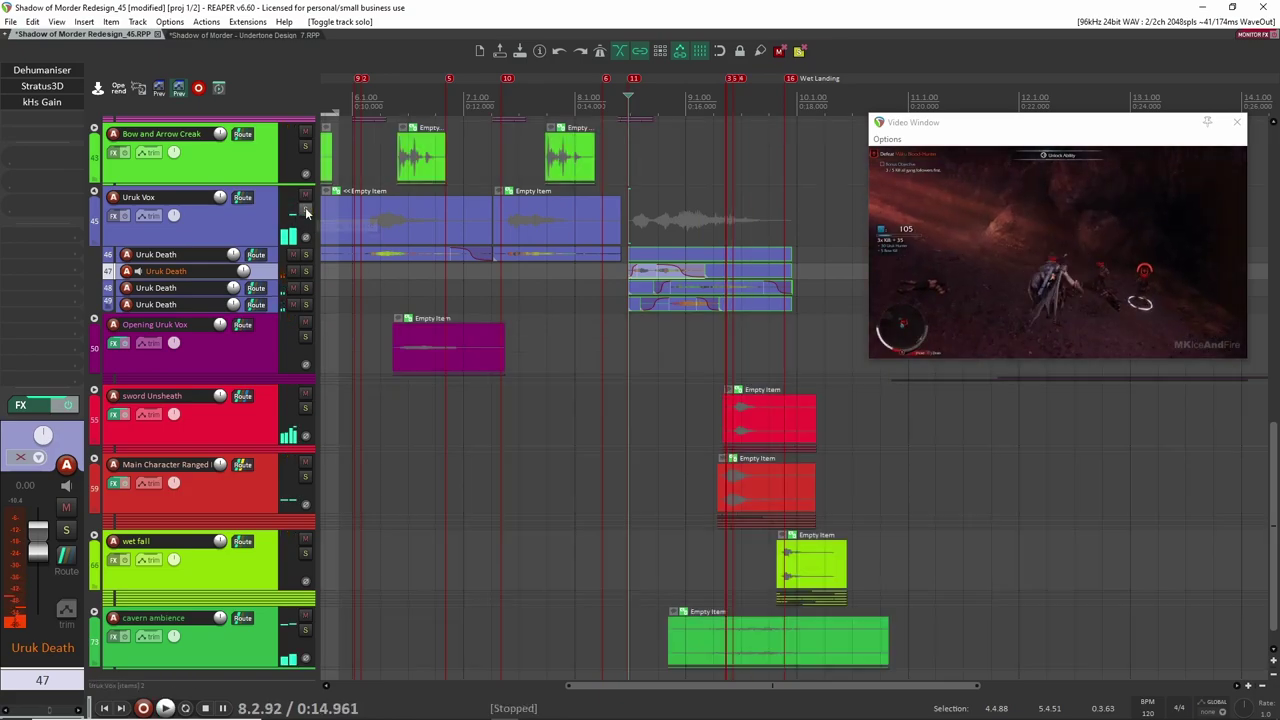
left_click(95, 193)
Step: Select the sword Unsheath folder, expand its three layer tracks and solo the folder
scroll(406, 308, "down", 6)
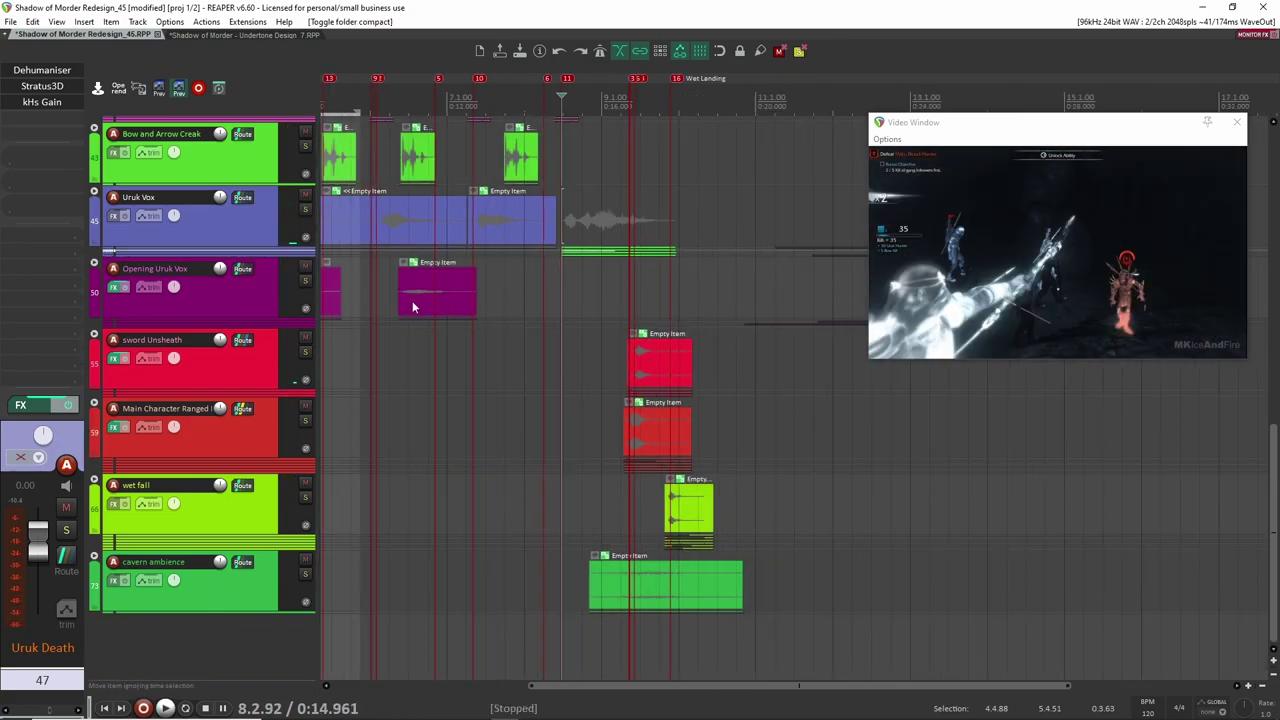
scroll(600, 350, "up", 1)
scroll(580, 400, "down", 1)
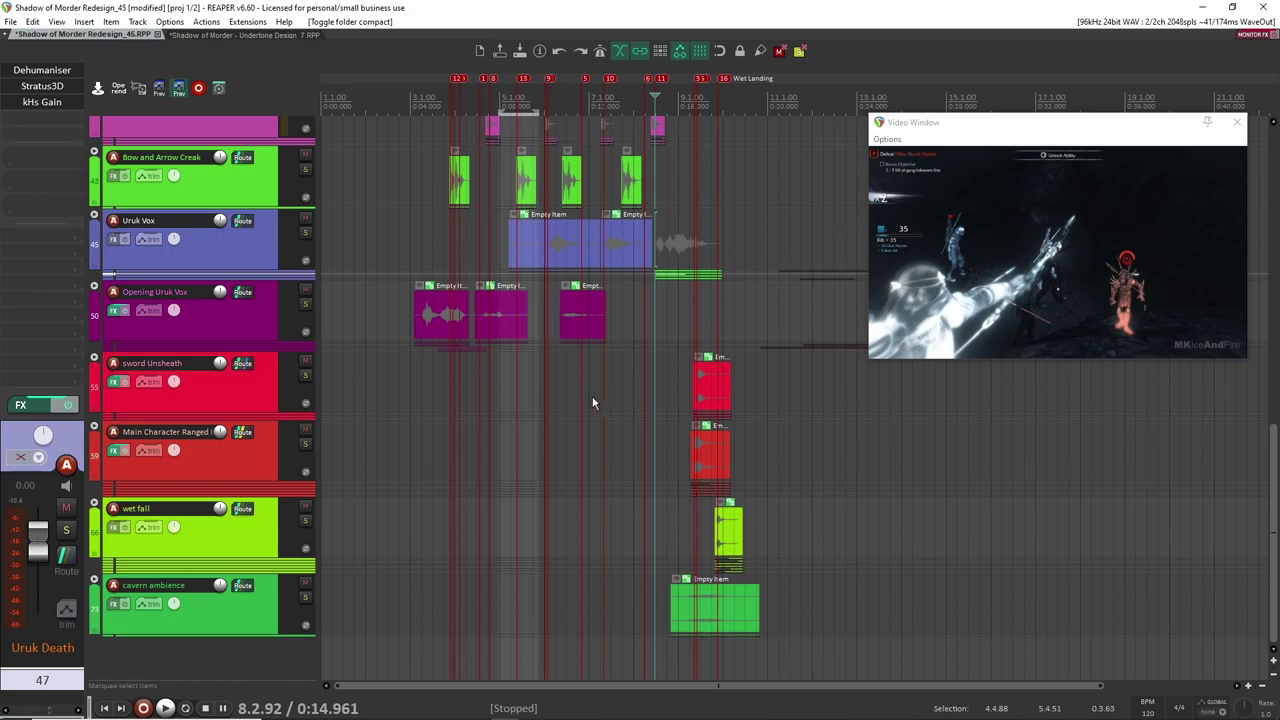
scroll(624, 422, "up", 5)
scroll(624, 422, "down", 5)
scroll(600, 410, "right", 1)
left_click(559, 398)
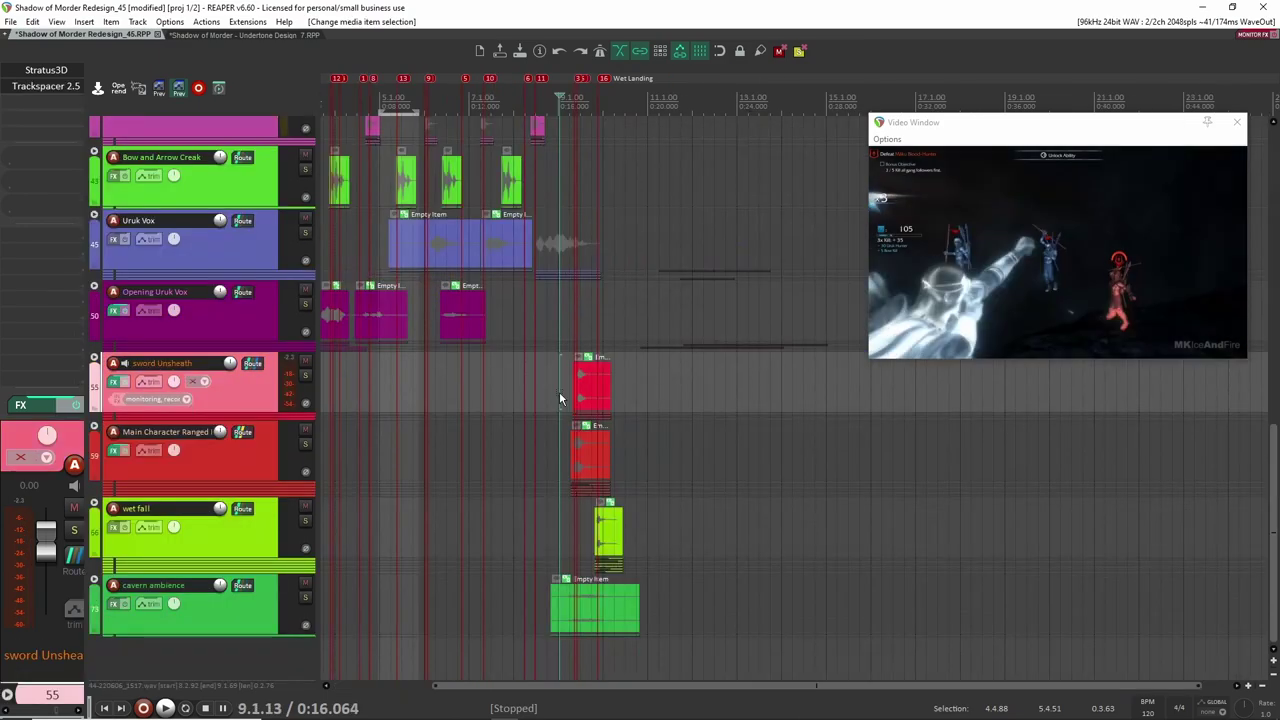
left_click(95, 357)
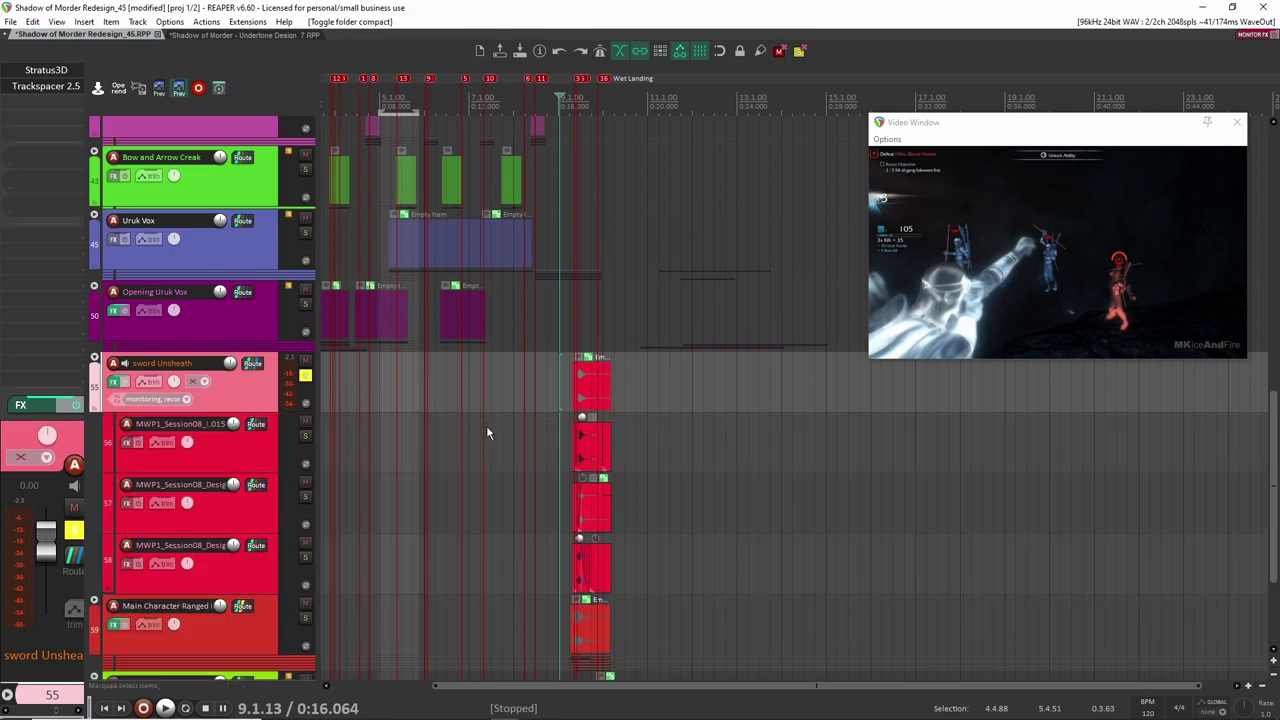
Step: Place the cursor just before the sword unsheath clips and play the combined layers twice
scroll(556, 404, "up", 5)
left_click(579, 406)
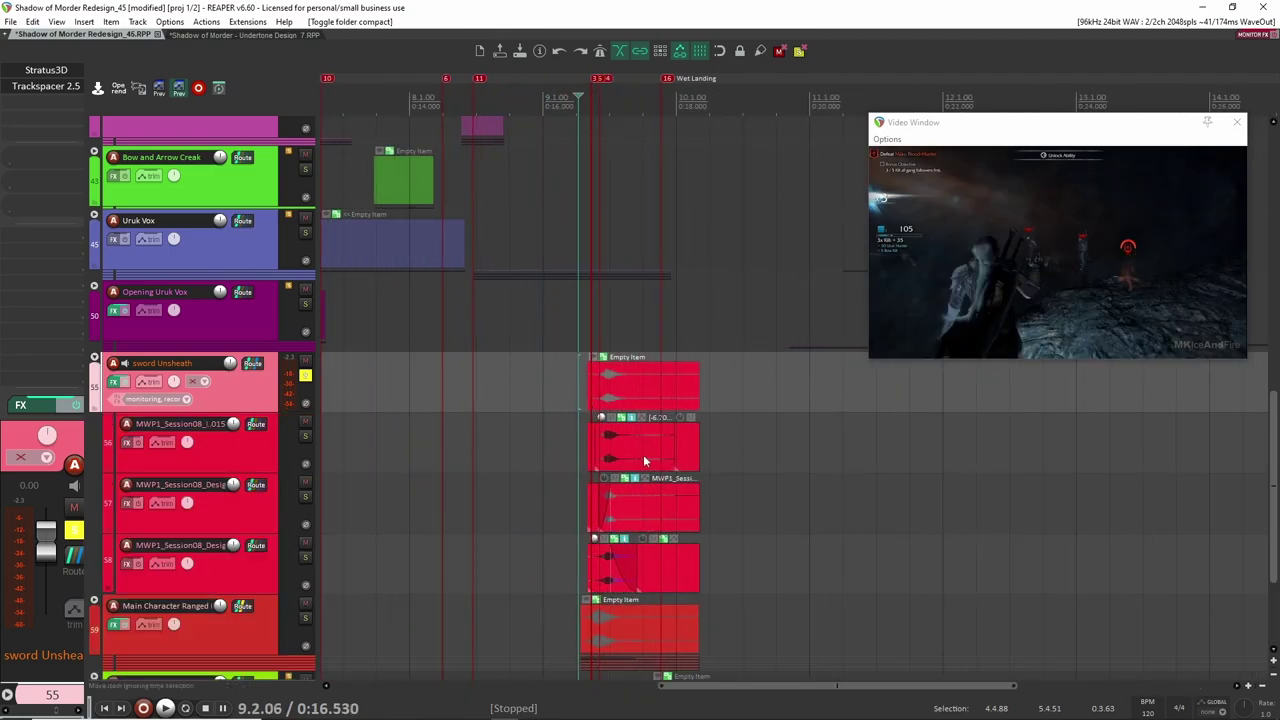
scroll(790, 460, "up", 3)
key("space")
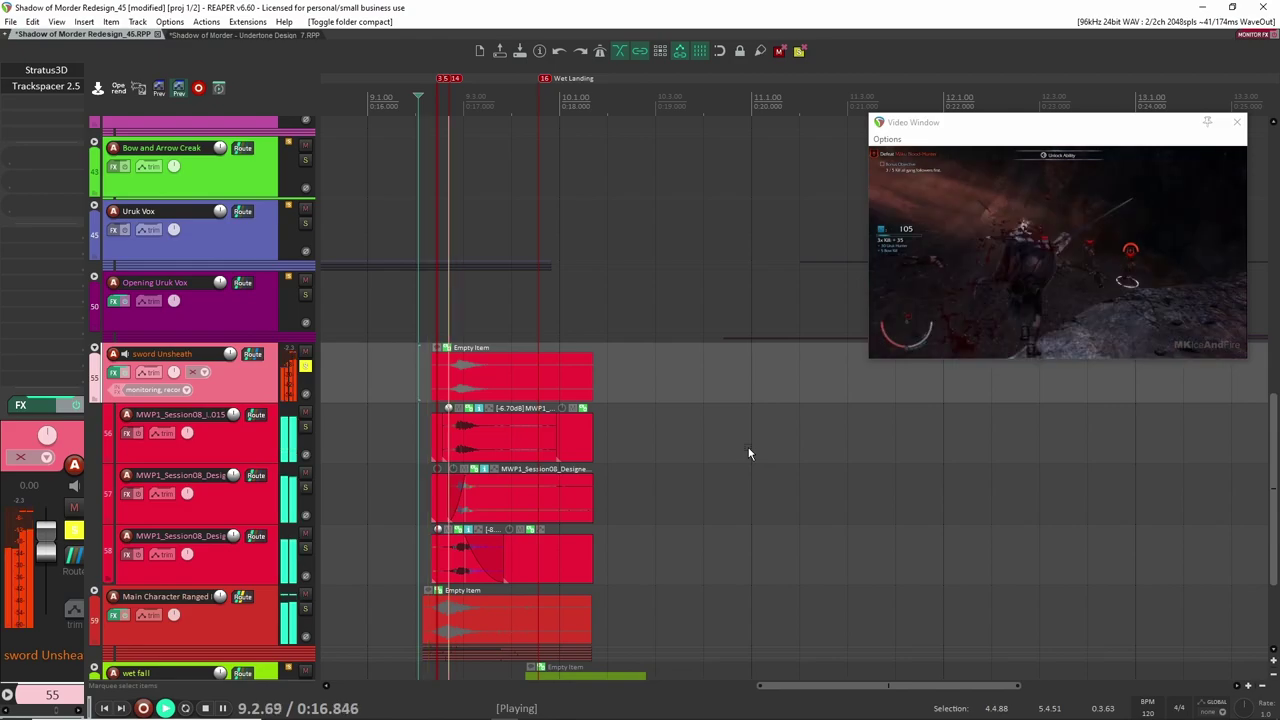
key("space")
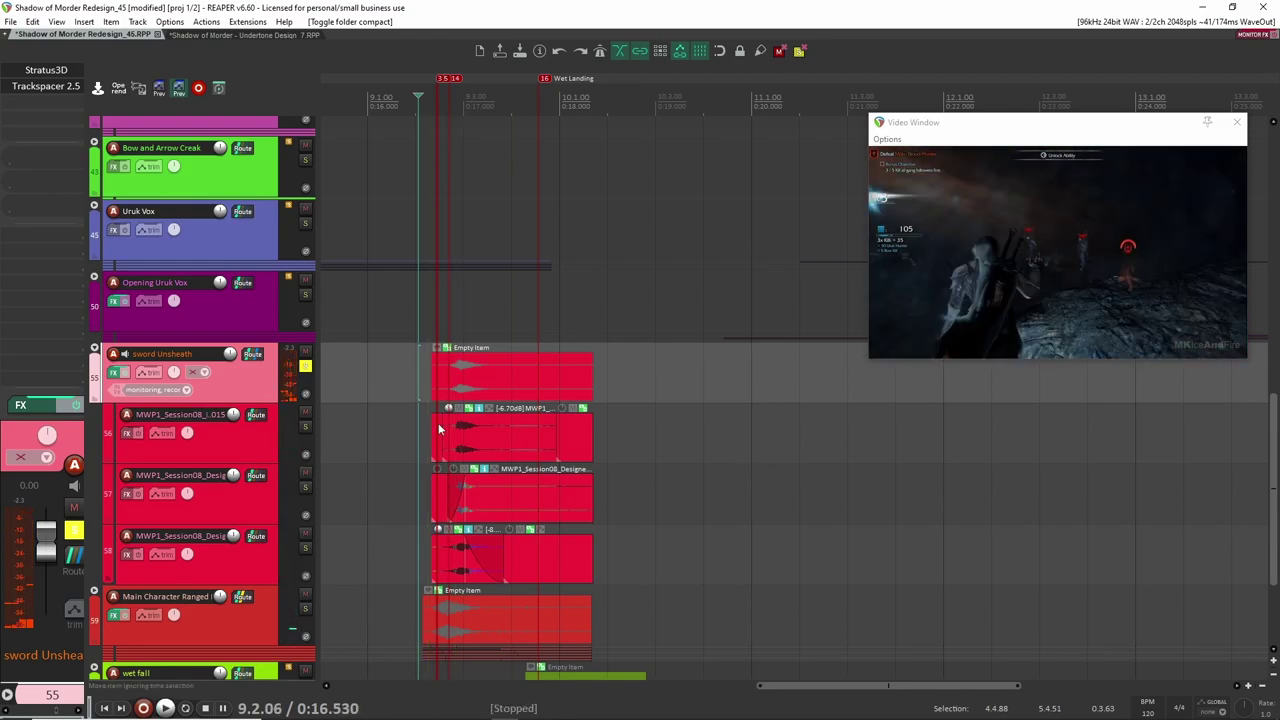
key("space")
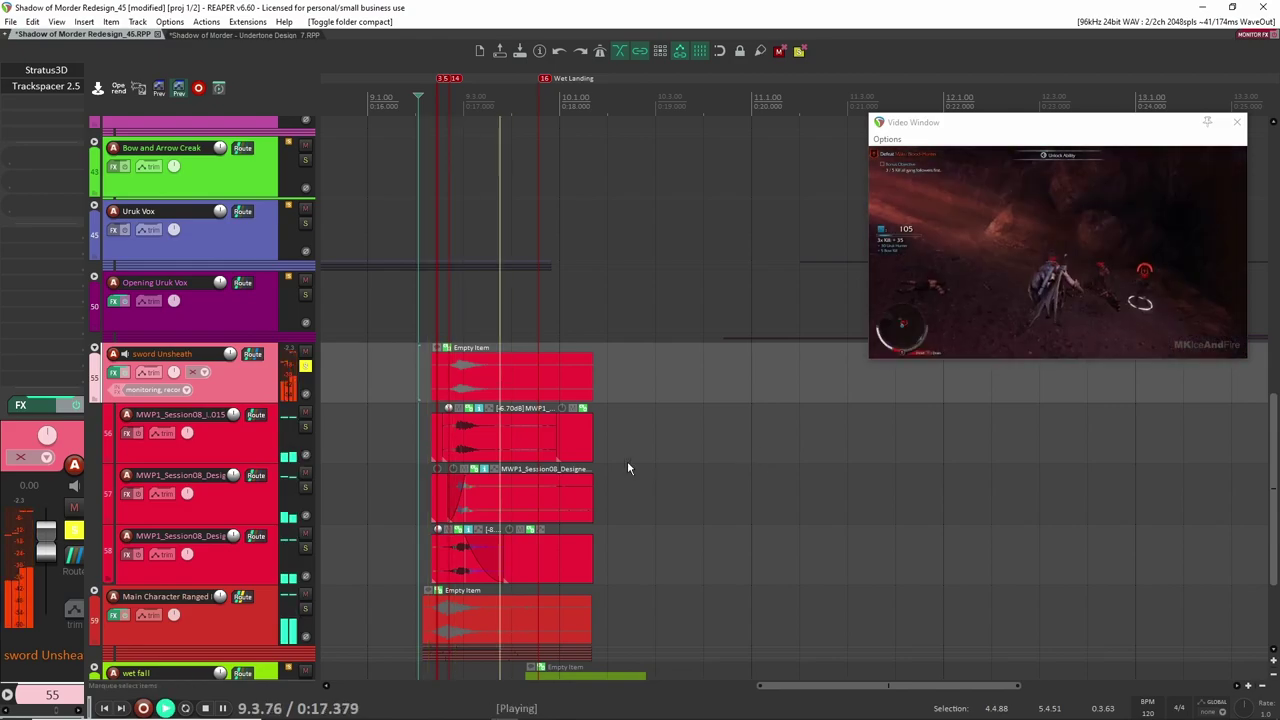
key("space")
Step: Select the sword unsheath layer tracks in turn to check them for effects, ending on track 56
scroll(349, 442, "up", 2)
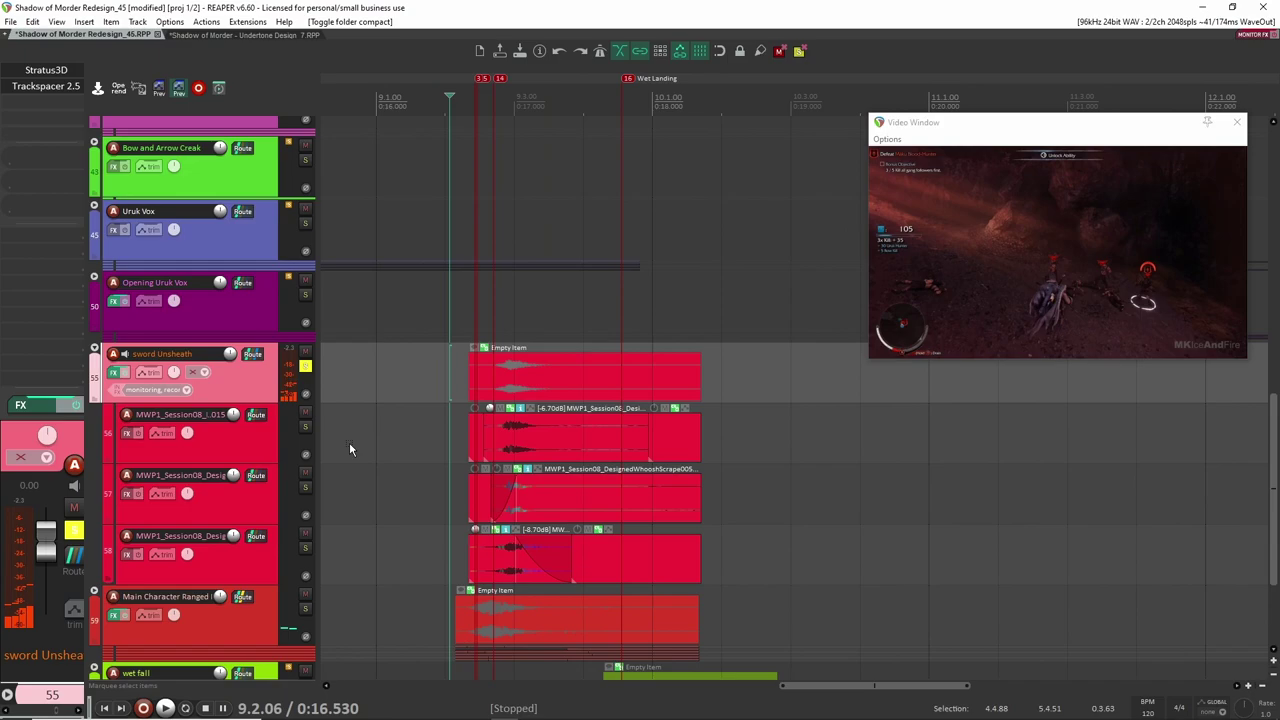
left_click(276, 437)
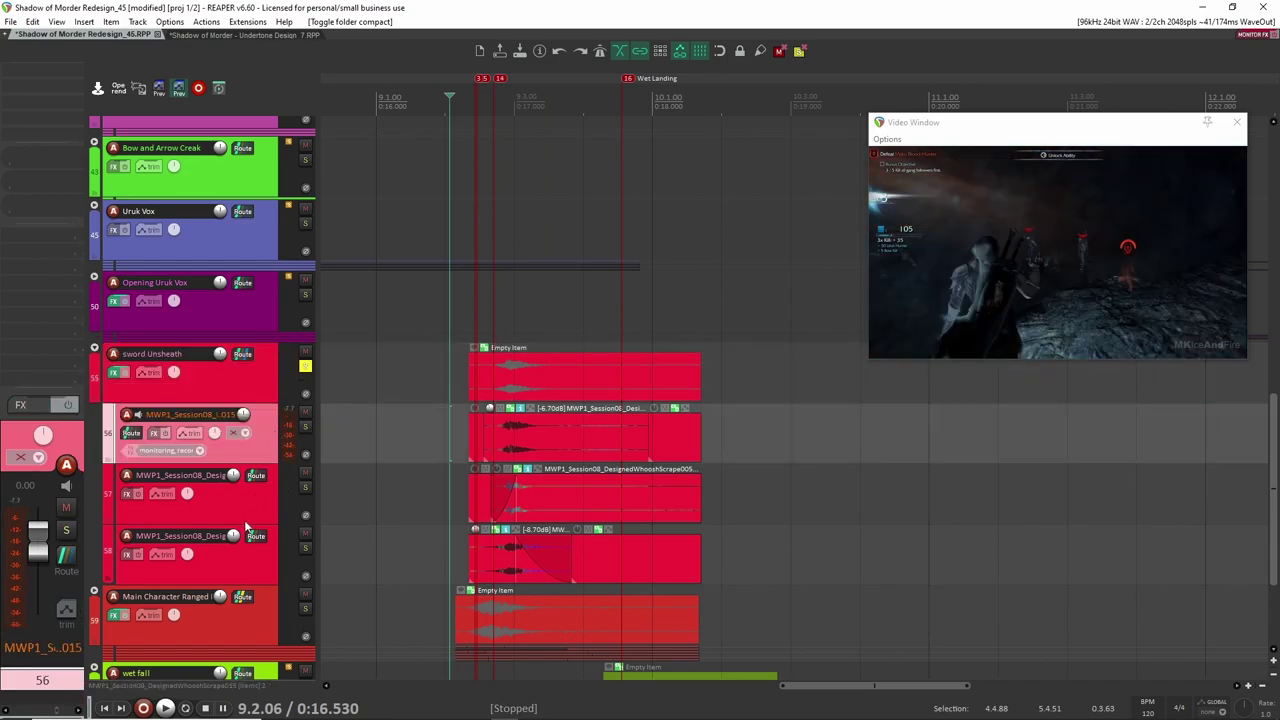
left_click(258, 505)
left_click(265, 443)
Step: Solo track 56 instead of the sword Unsheath folder and play its DesignedWhooshScrape015 layer twice from the clip start
scroll(265, 443, "up", 4)
left_click_drag(666, 417, 609, 410)
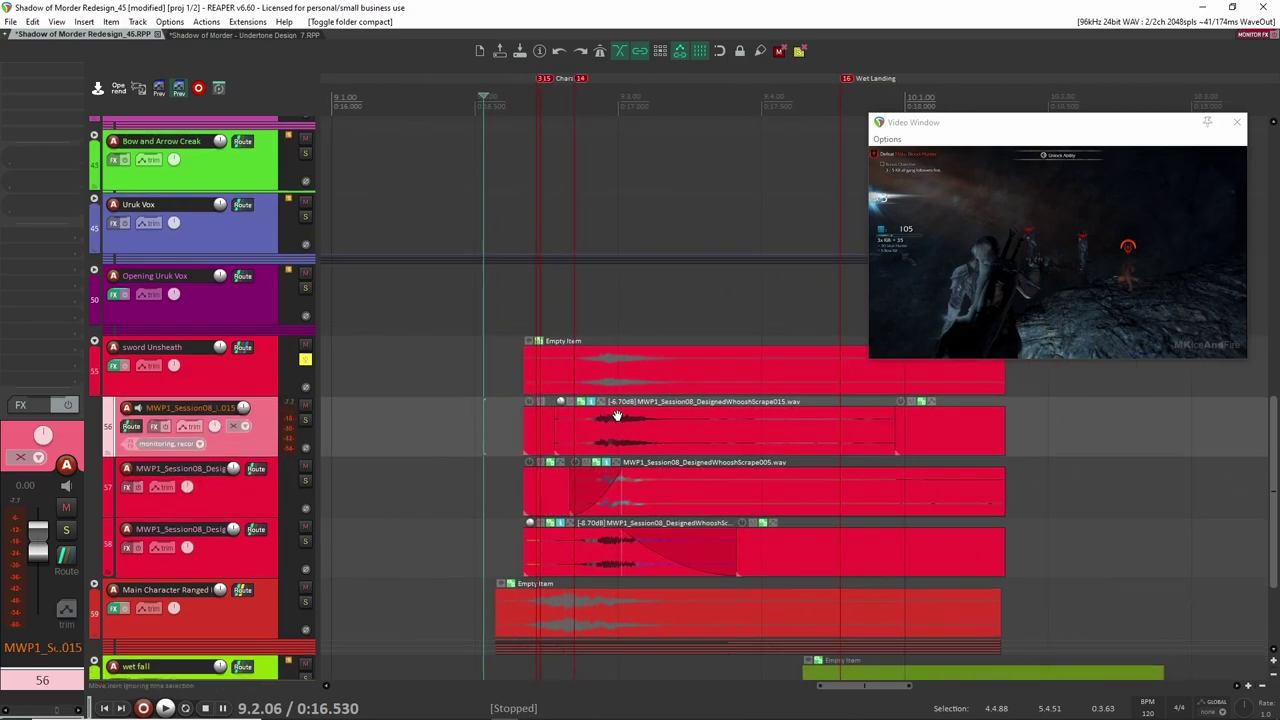
left_click(305, 419)
left_click(305, 359)
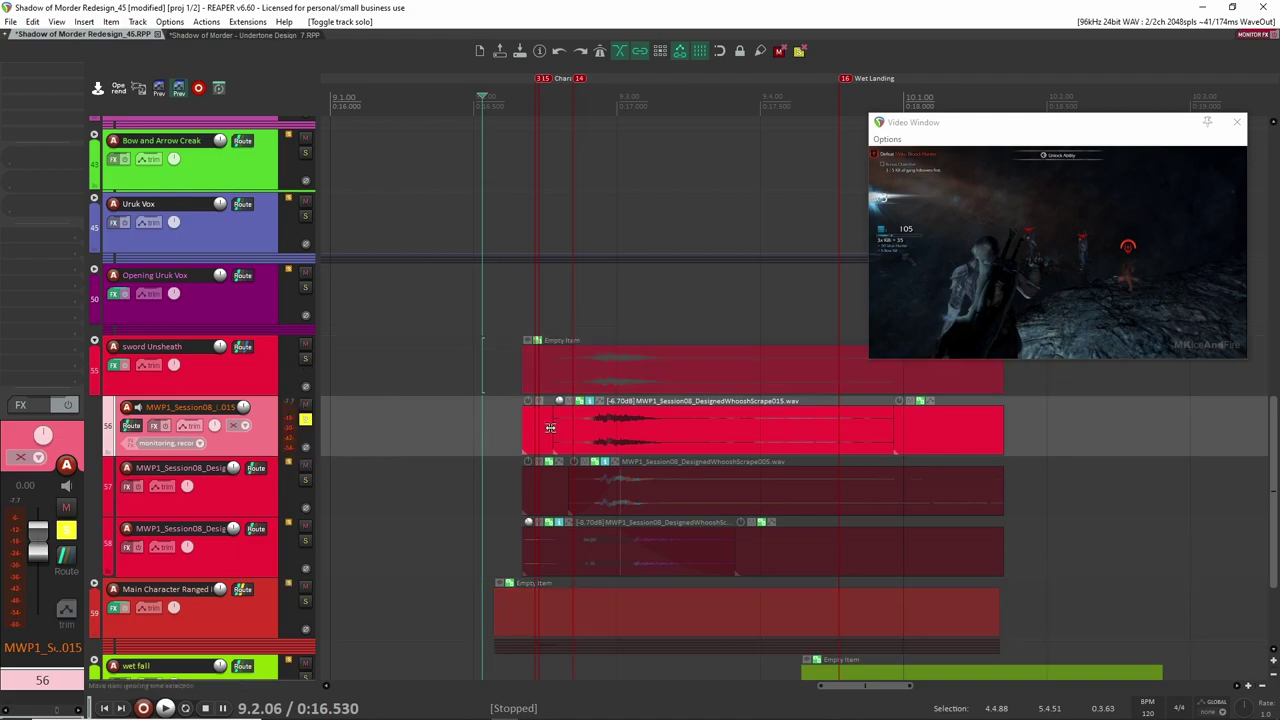
left_click(523, 416)
key("space")
key("space")
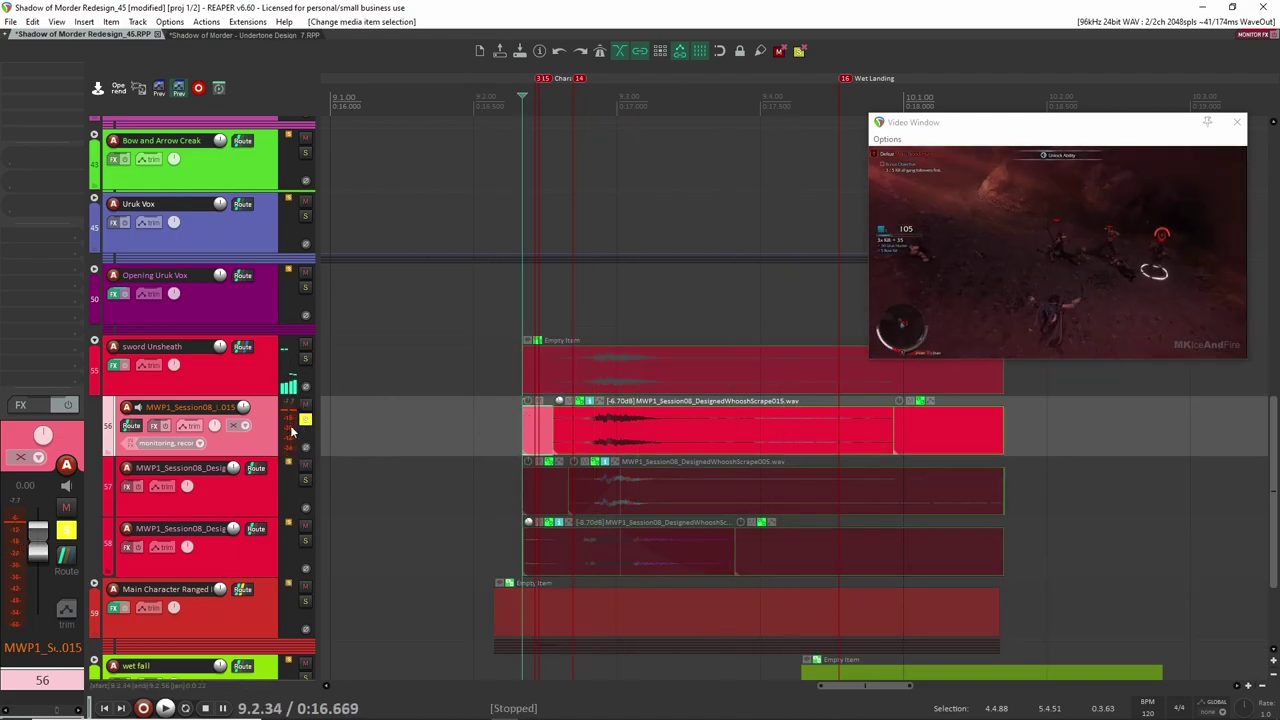
key("space")
key("space")
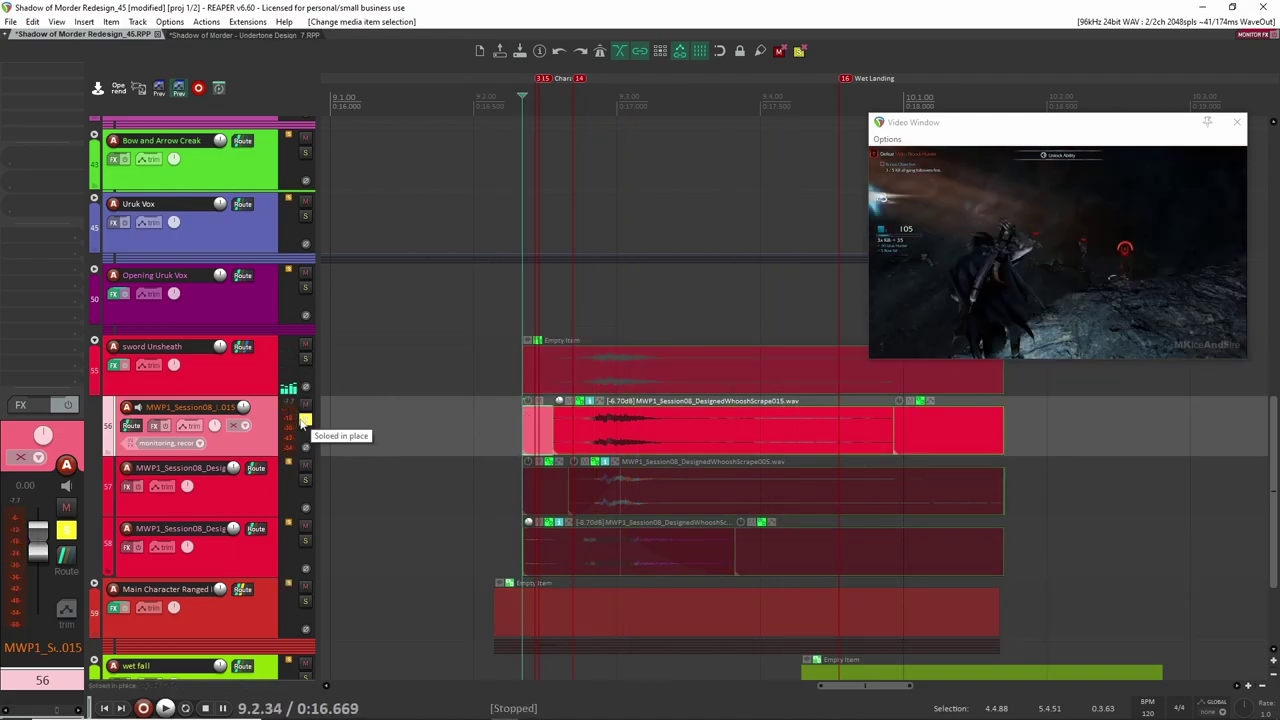
Step: Switch the solo to track 57 and play its DesignedWhooshScrape005 layer from just before the fade-in
left_click(305, 420)
left_click(306, 481)
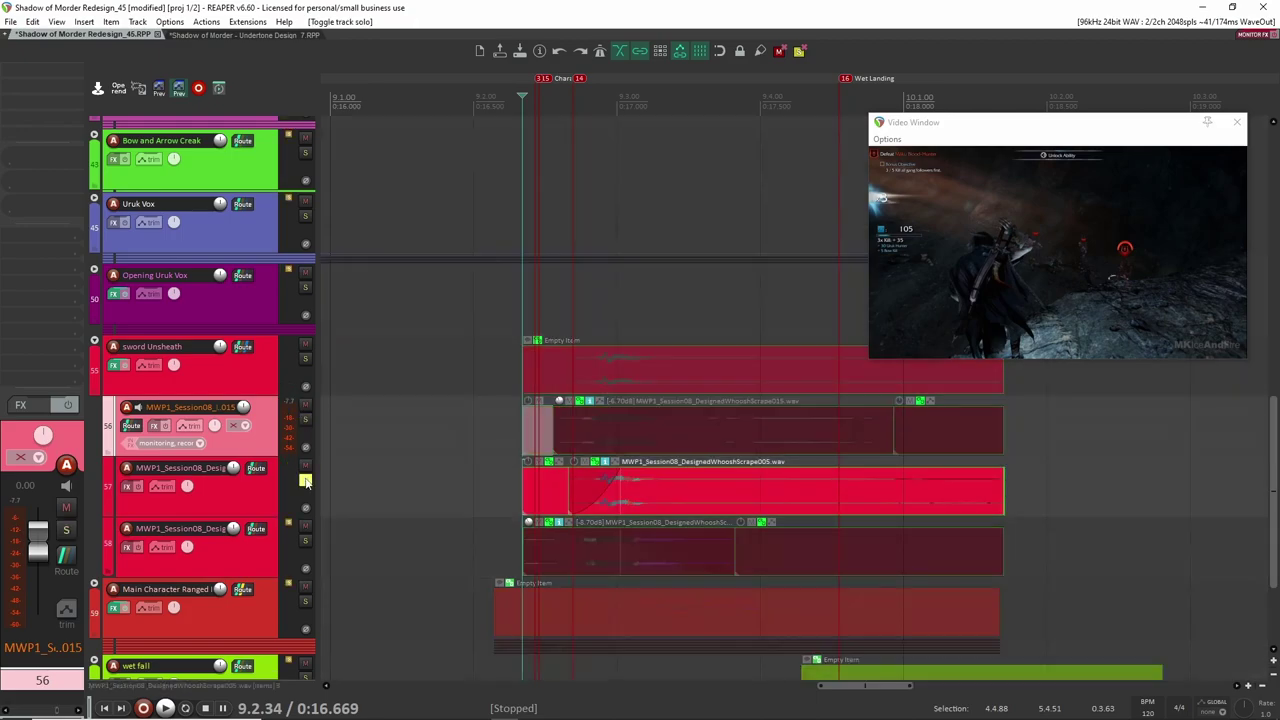
left_click(554, 484)
key("space")
key("space")
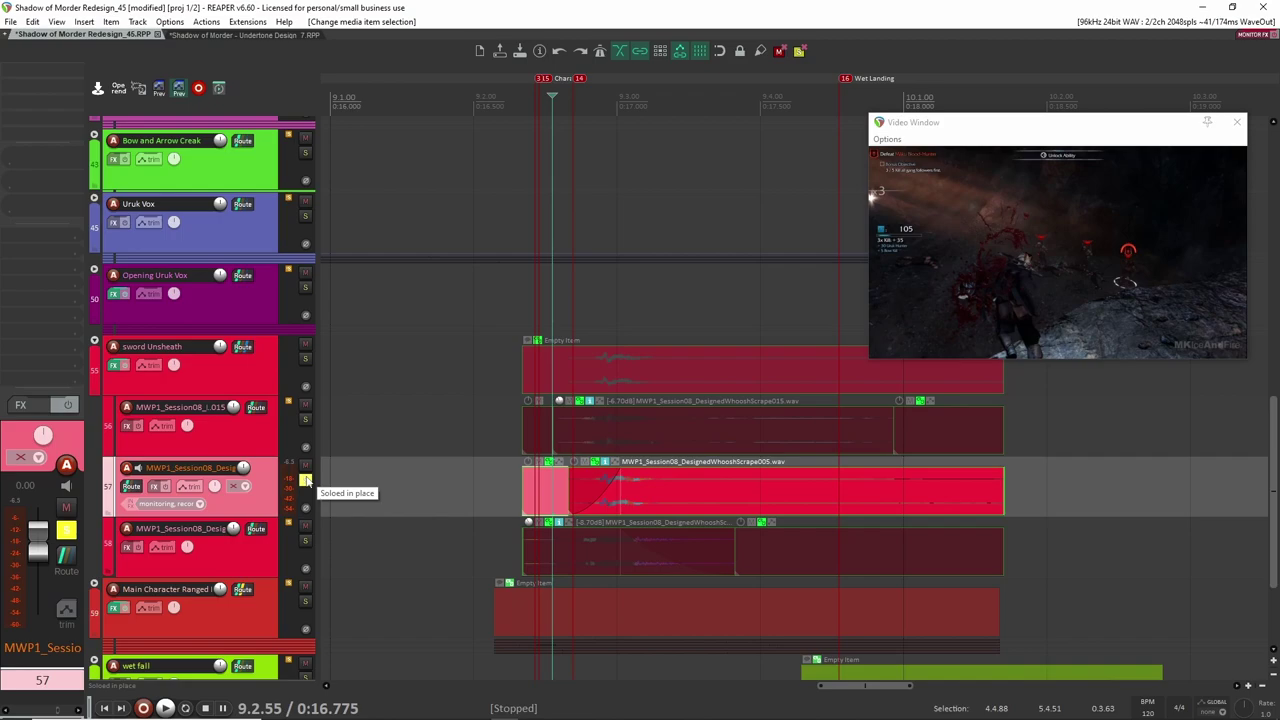
Step: Solo track 56 together with track 57 and play the two whoosh scrape layers combined
left_click(305, 421)
key("space")
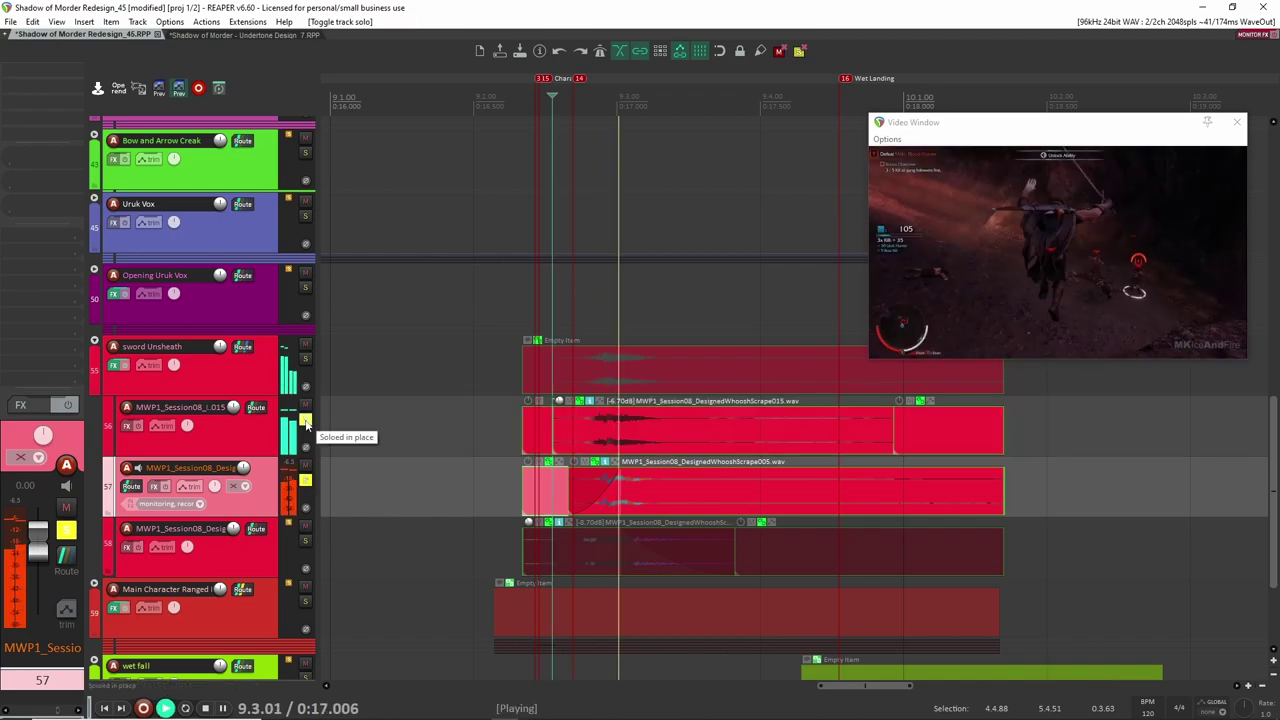
key("space")
Step: Switch the solo to track 58 alone and play its DesignedWhooshScrape layer
left_click(305, 421)
left_click(305, 480)
left_click(305, 540)
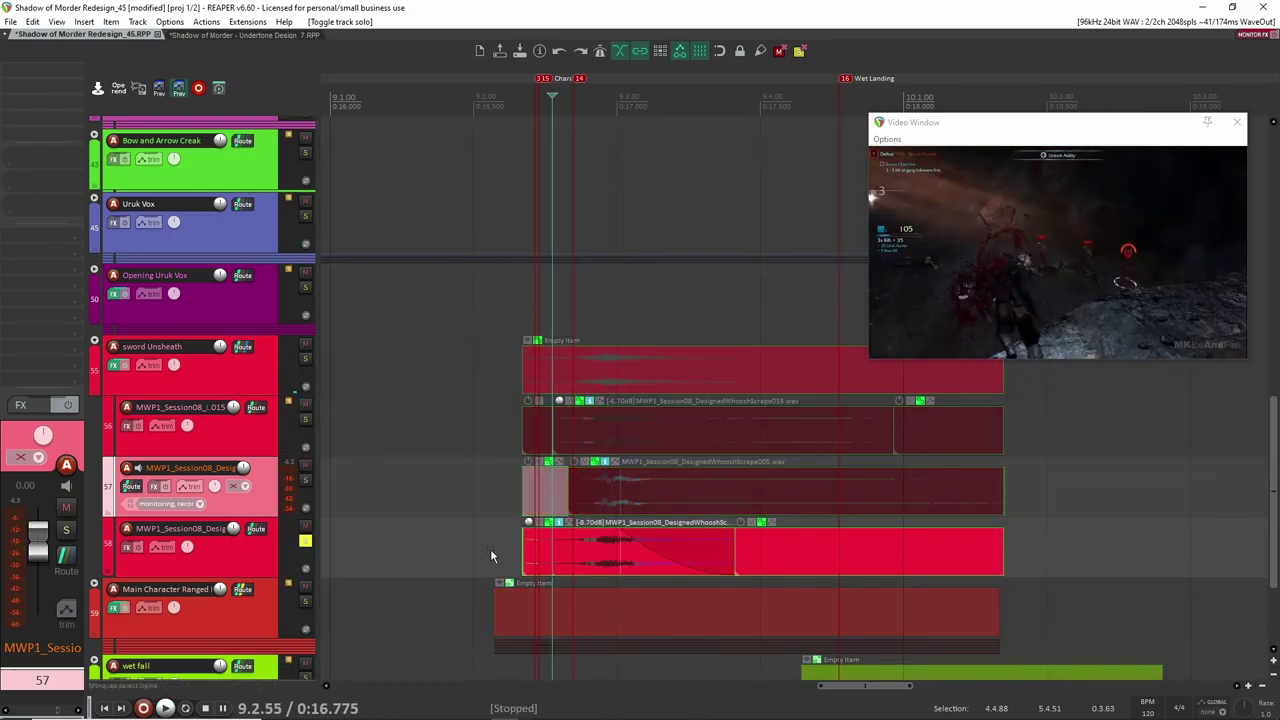
key("space")
key("space")
Step: Add tracks 57 and 56 to the solo and play all three sword unsheath layers combined
left_click(305, 479)
left_click(305, 420)
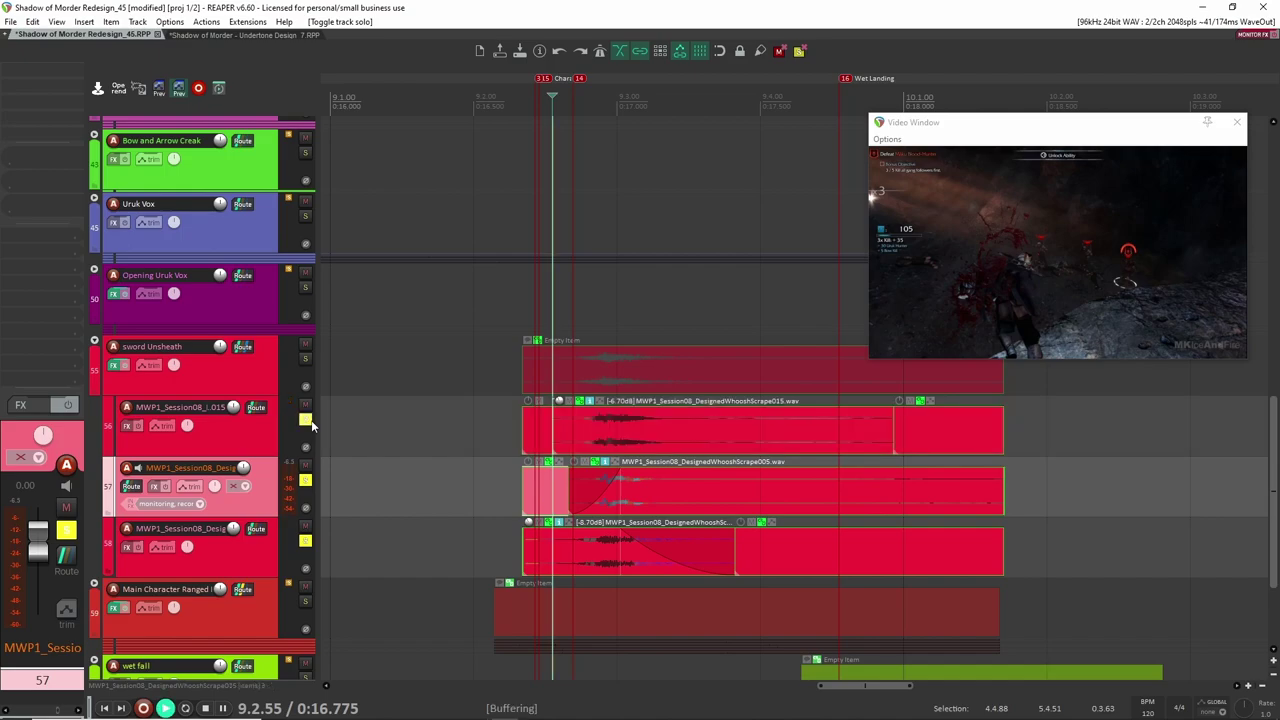
key("space")
key("space")
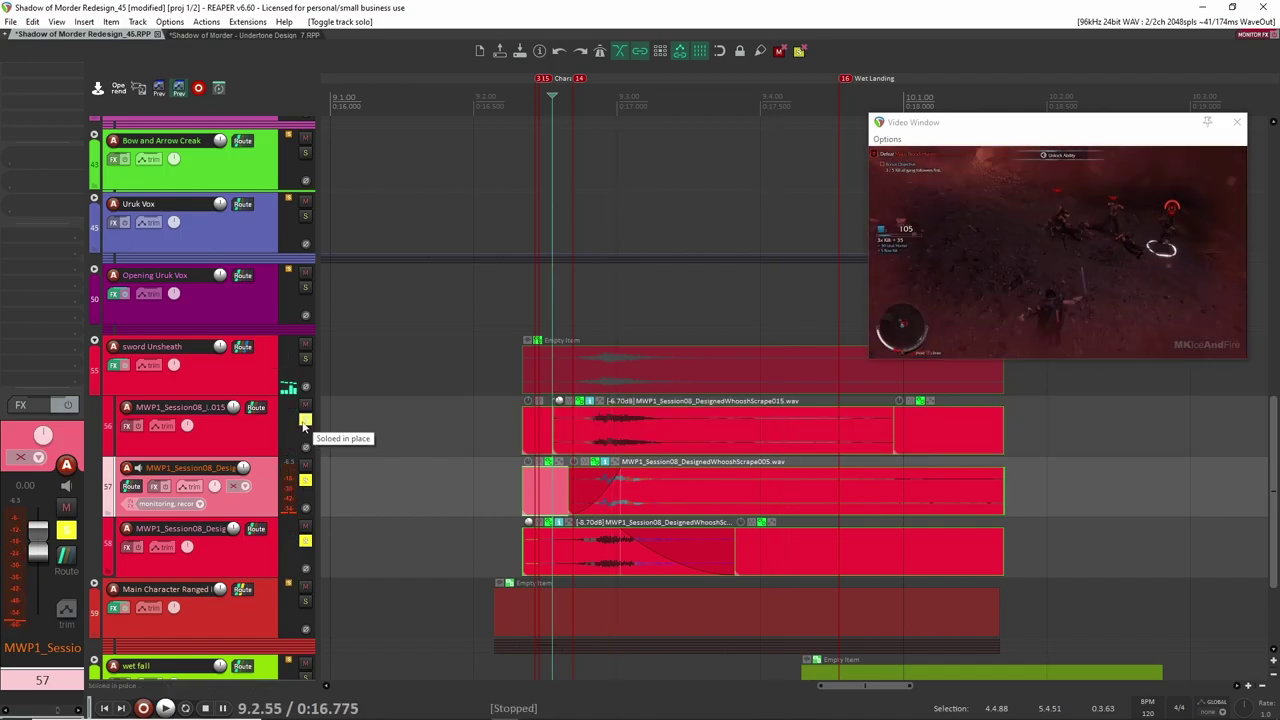
Step: Clear the solos on tracks 56, 57 and 58 and fully expand the Main Character Ranged folder's layer tracks
left_click(305, 420)
left_click(305, 479)
left_click(305, 540)
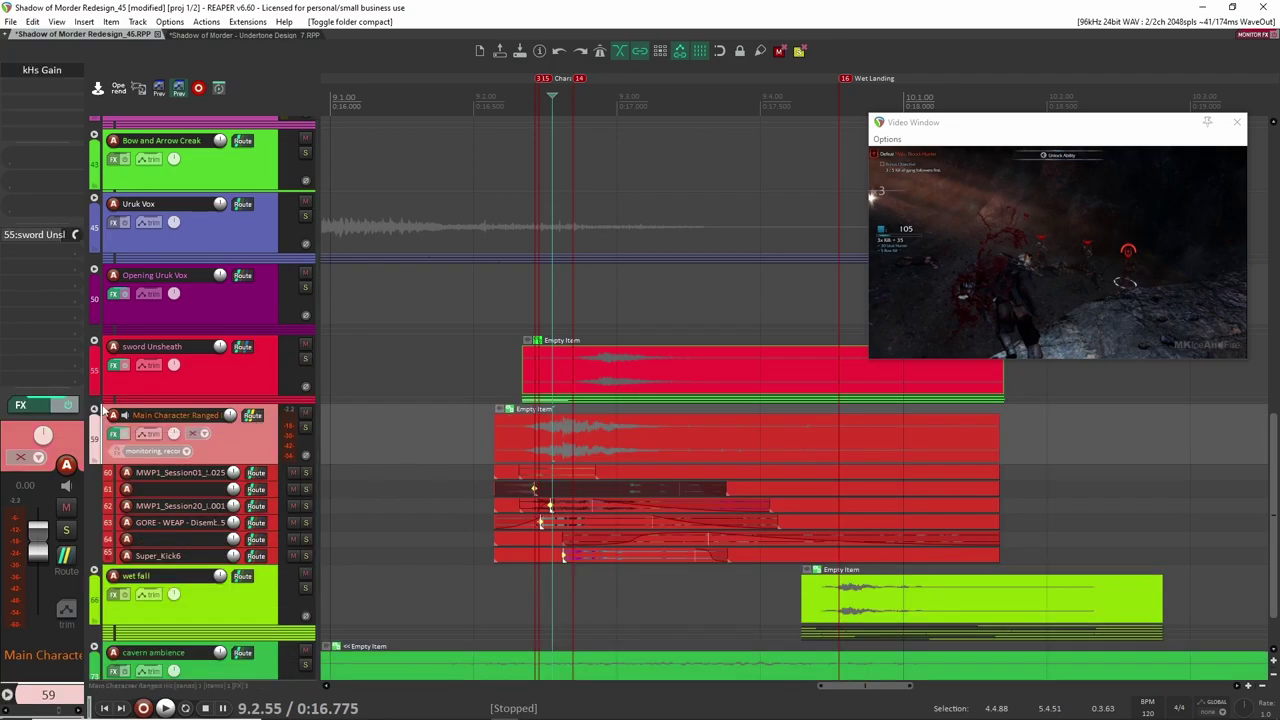
left_click(95, 409)
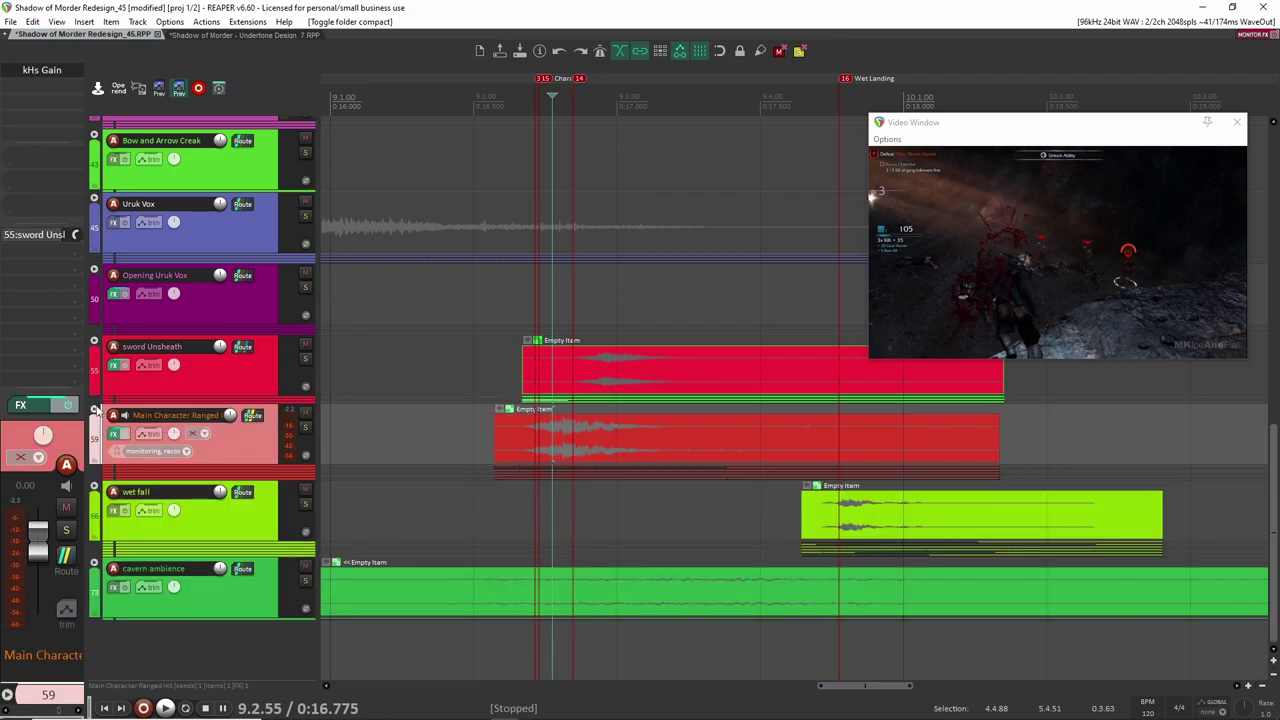
left_click(95, 409)
Step: Place the cursor just before the character hit clips, solo the Main Character Ranged folder and play its combined layers twice
left_click_drag(456, 499, 554, 471)
left_click(564, 473)
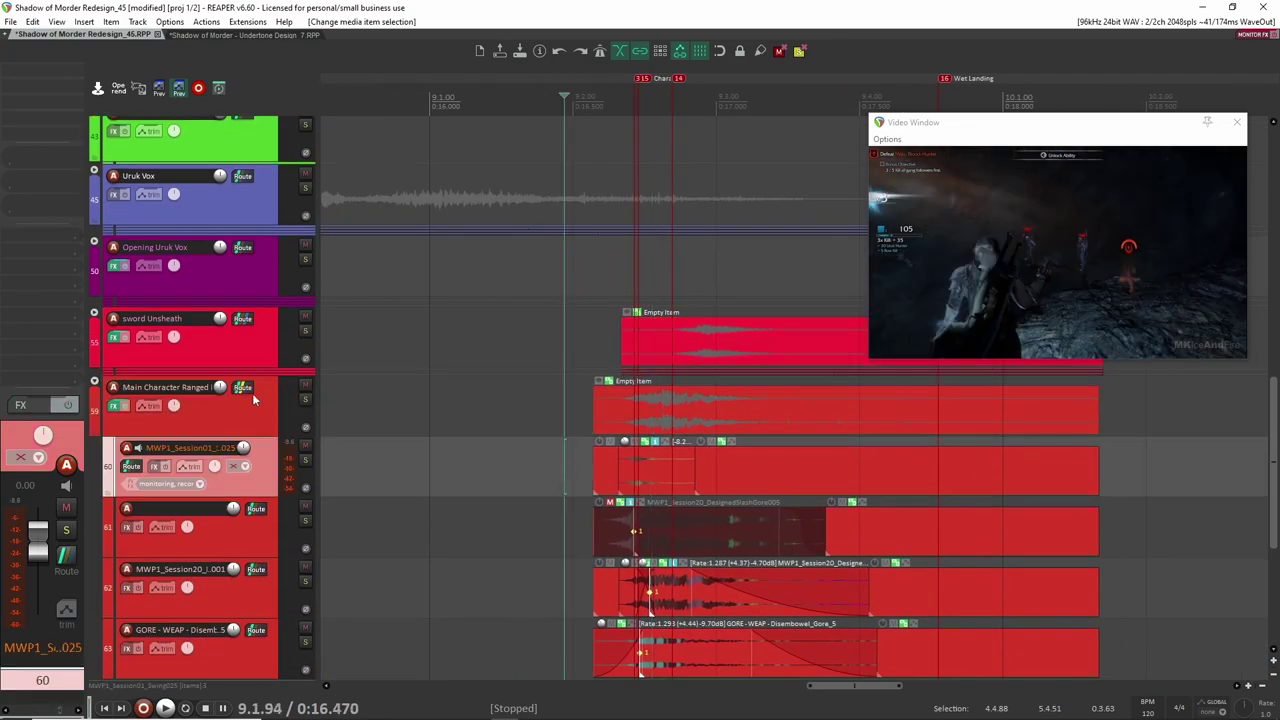
left_click(304, 400)
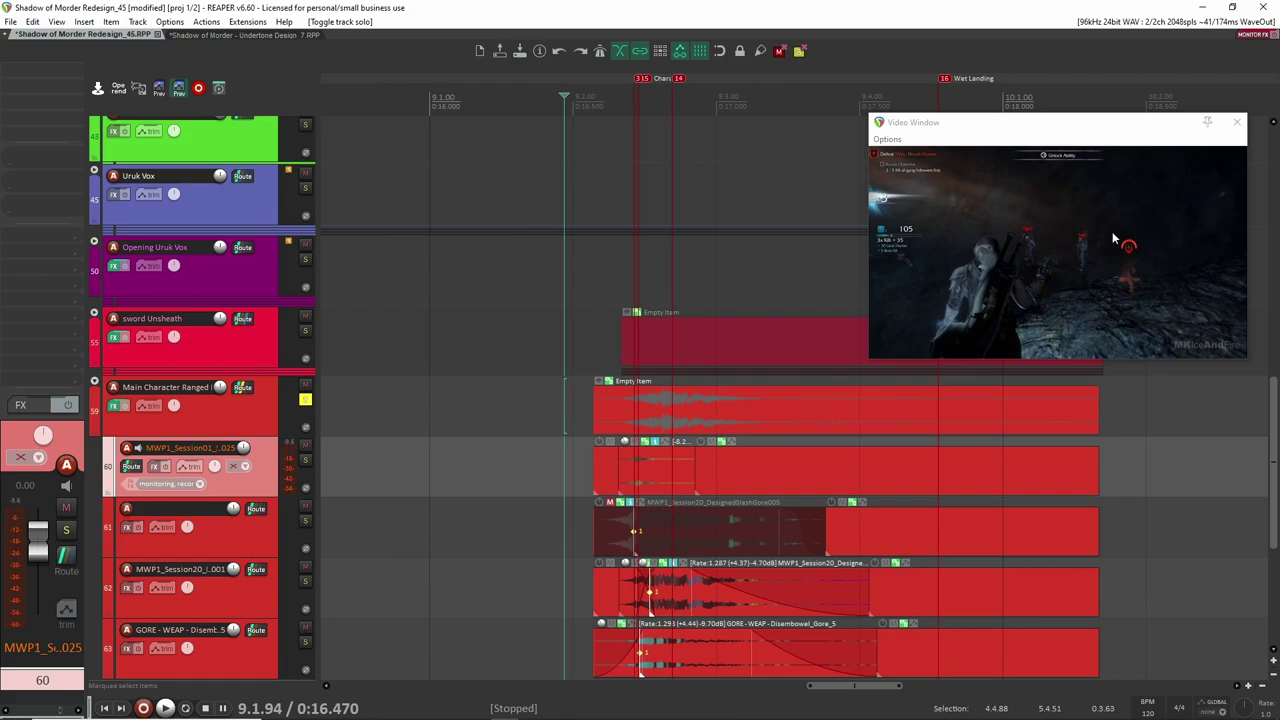
scroll(490, 450, "down", 4)
scroll(613, 466, "up", 1)
scroll(671, 444, "left", 1)
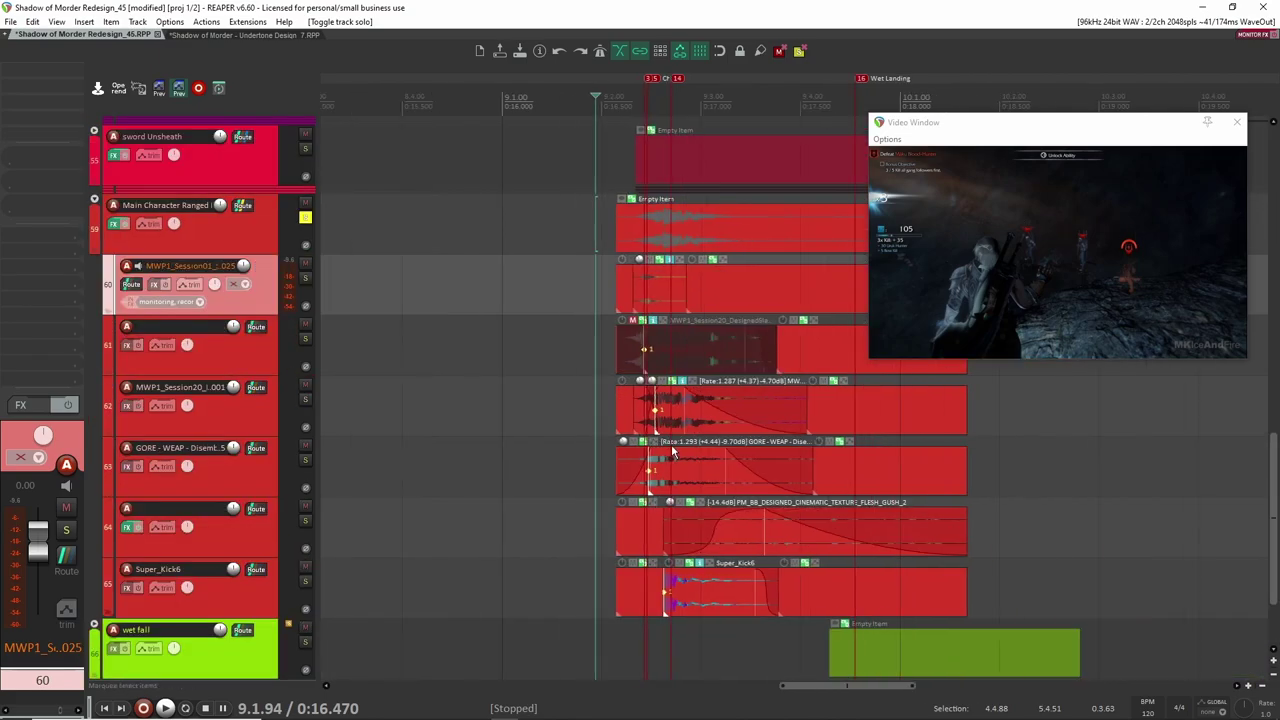
scroll(693, 390, "down", 3)
key("space")
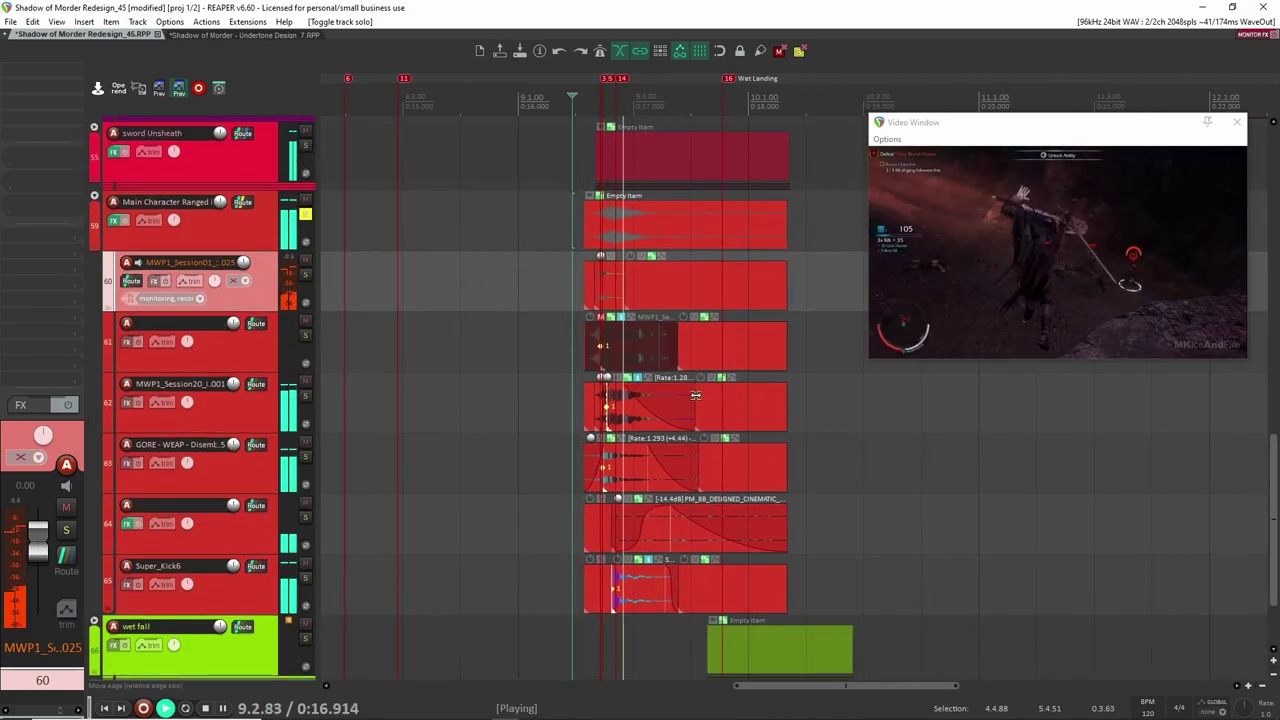
key("space")
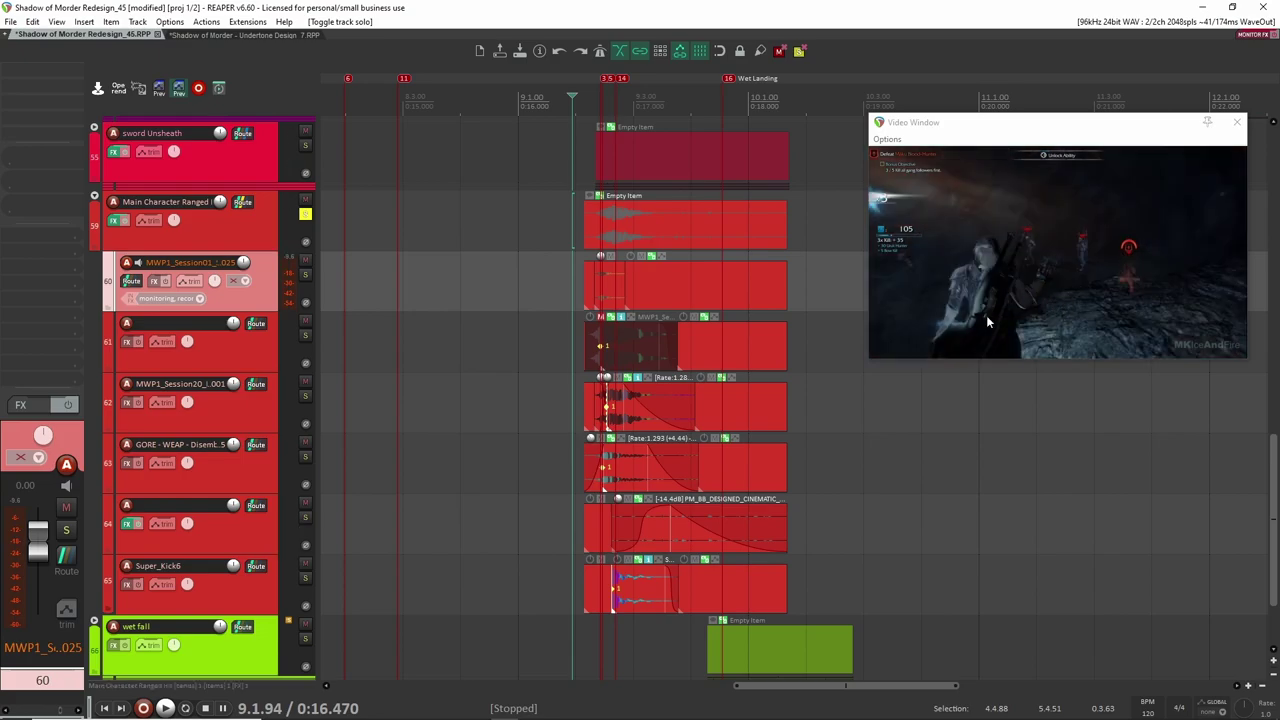
key("space")
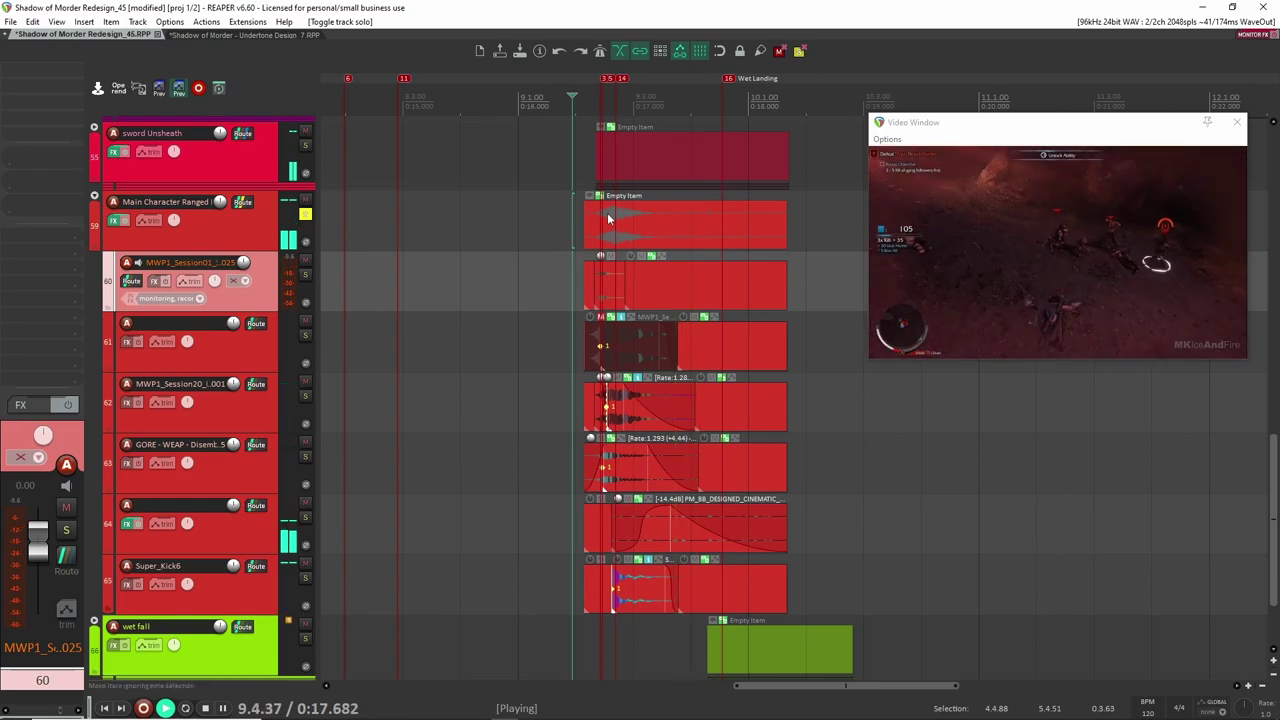
key("space")
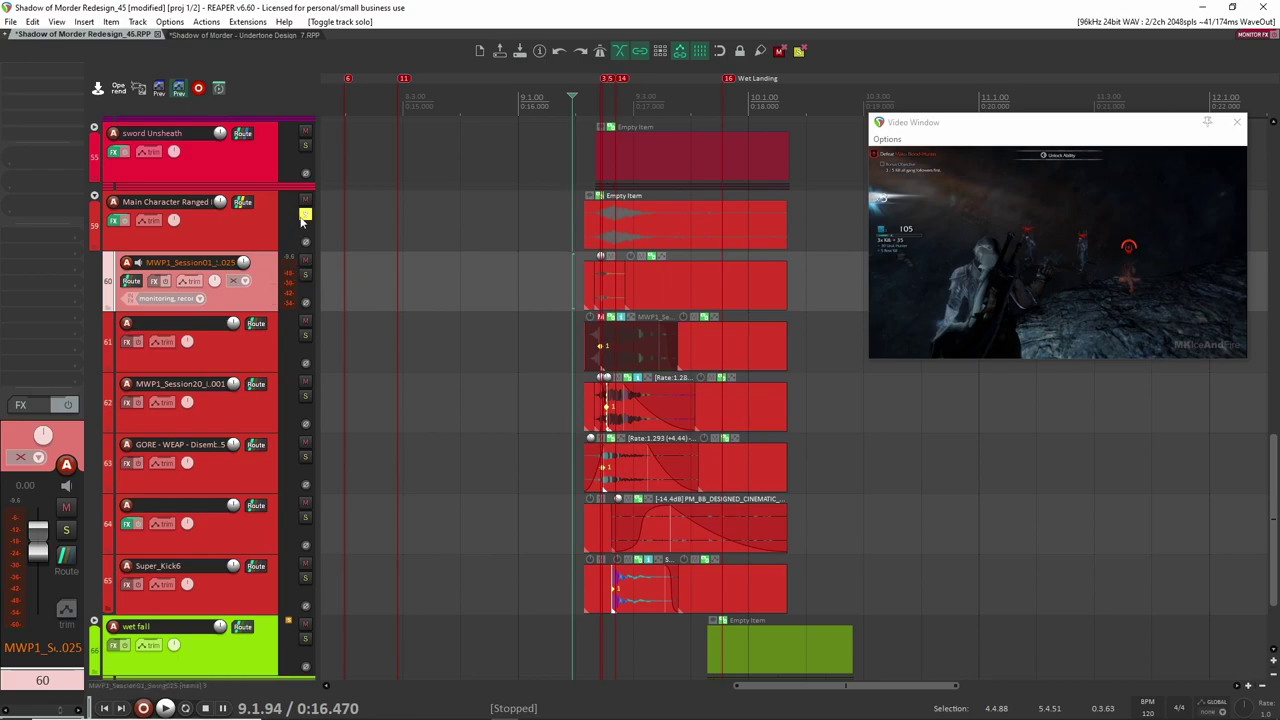
left_click(263, 323)
left_click(271, 297)
left_click(305, 274)
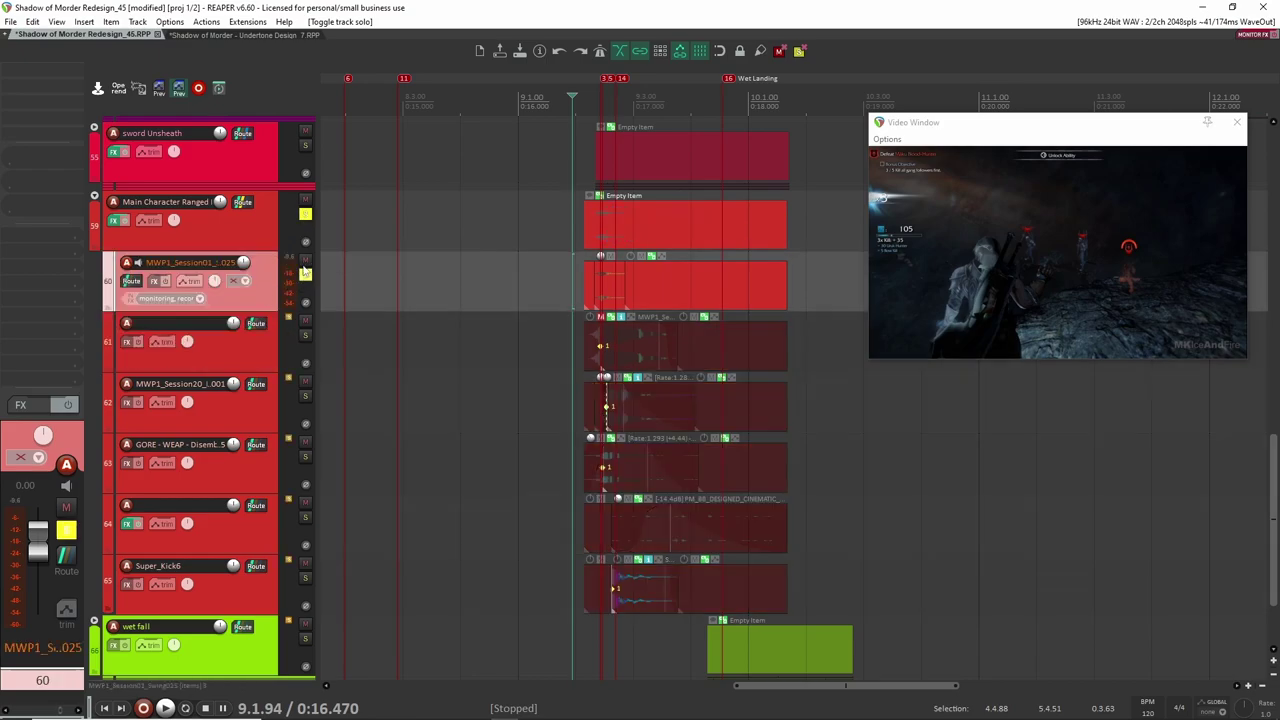
left_click(305, 214)
left_click(305, 274)
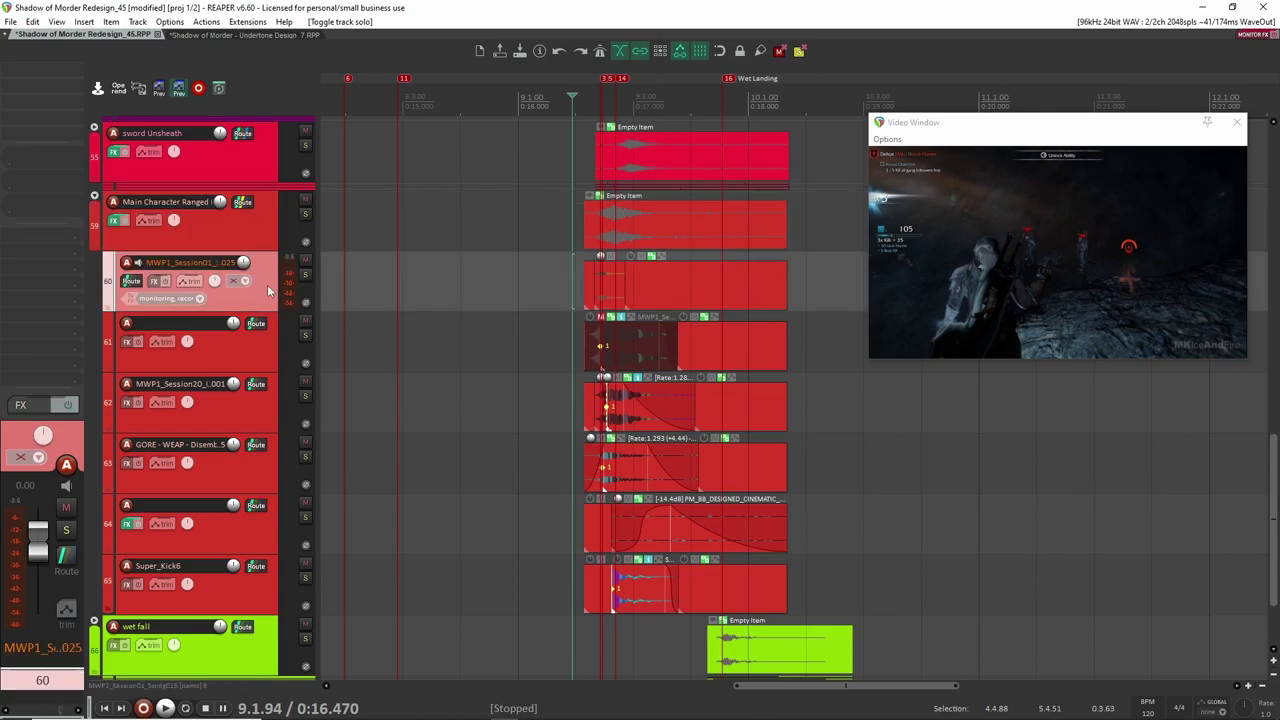
Step: Select the sword Unsheath and Main Character Ranged folder tracks in turn to examine their effects and the routing between them
left_click(262, 242)
scroll(268, 250, "up", 1)
left_click(268, 240)
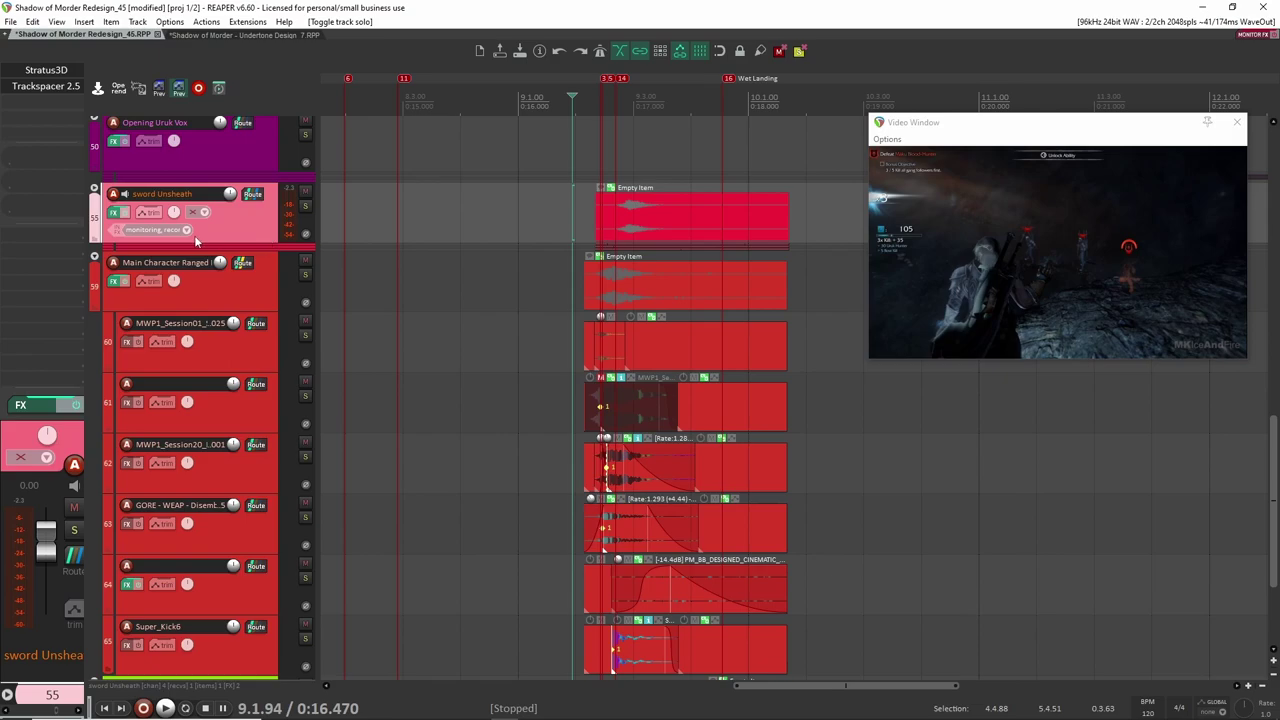
left_click(221, 298)
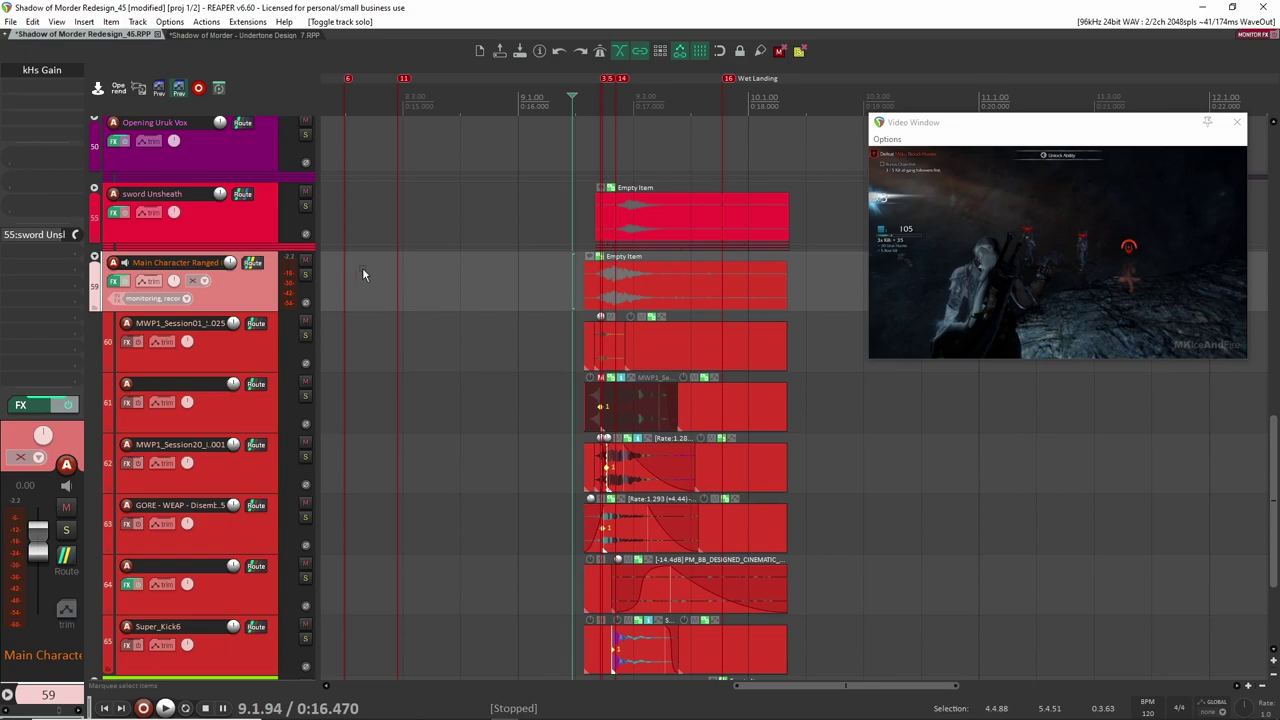
scroll(357, 260, "up", 1)
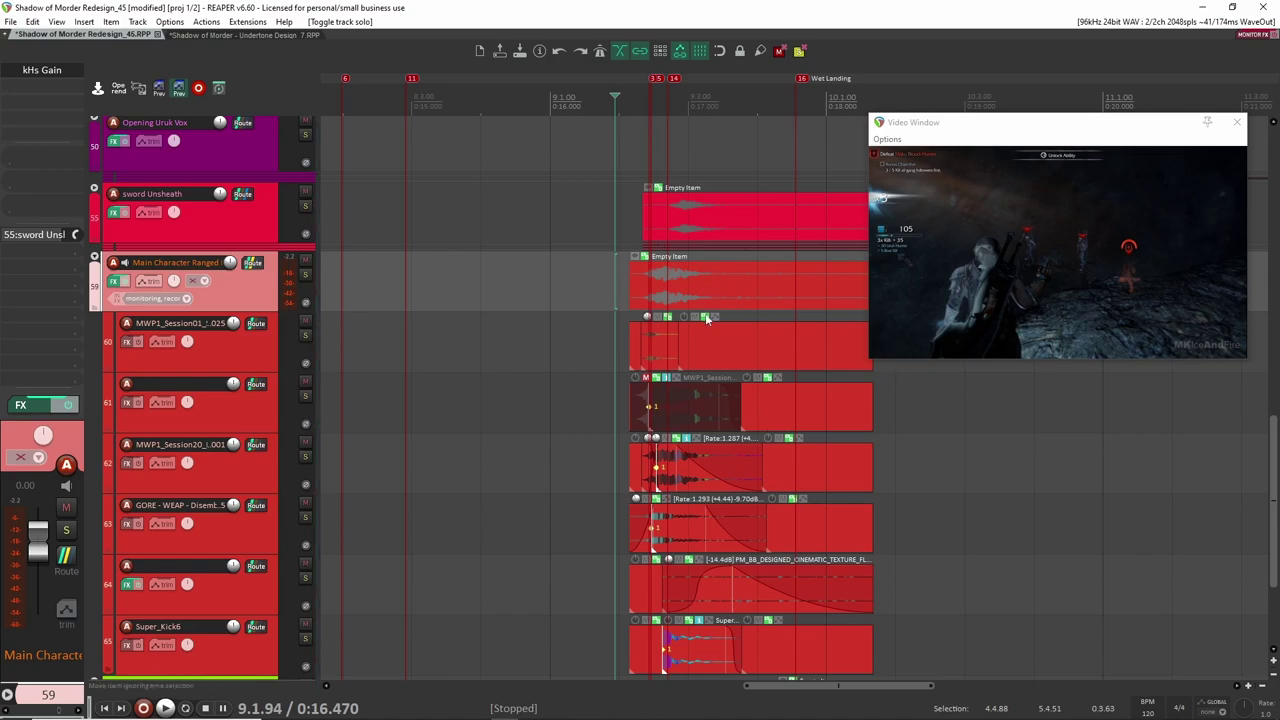
scroll(706, 318, "up", 3)
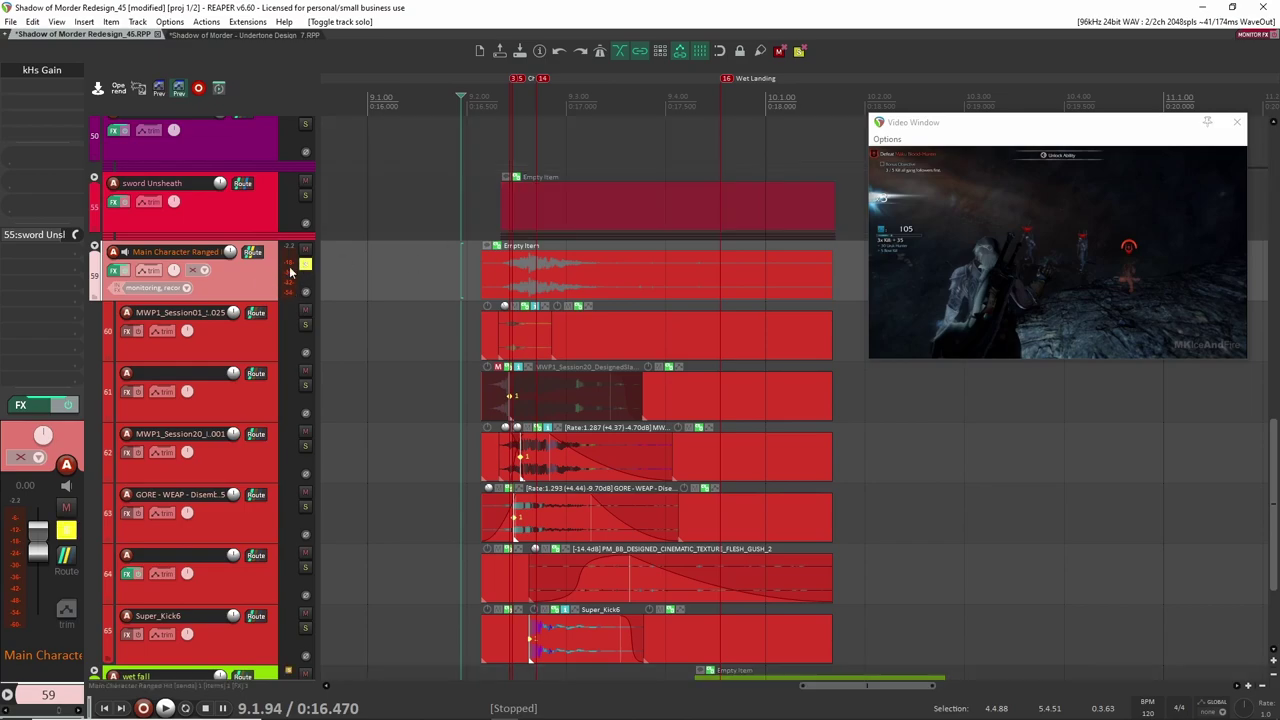
left_click(252, 286)
left_click(252, 222)
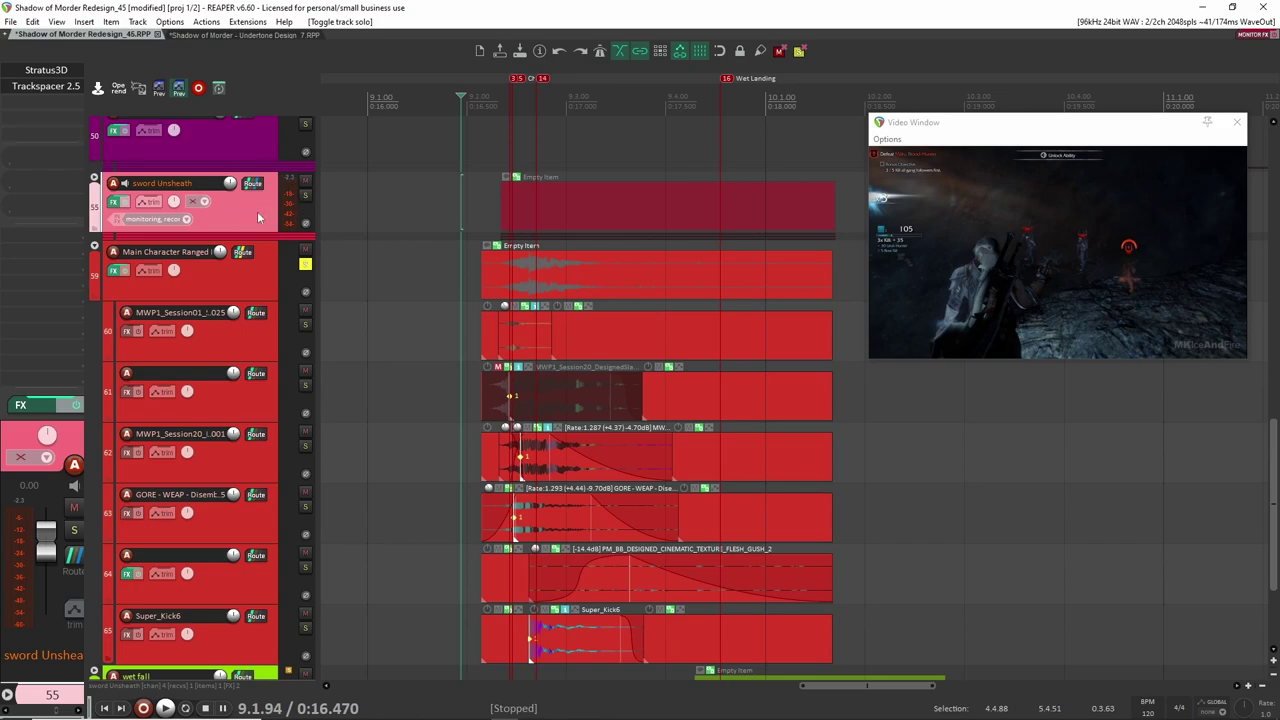
left_click(272, 262)
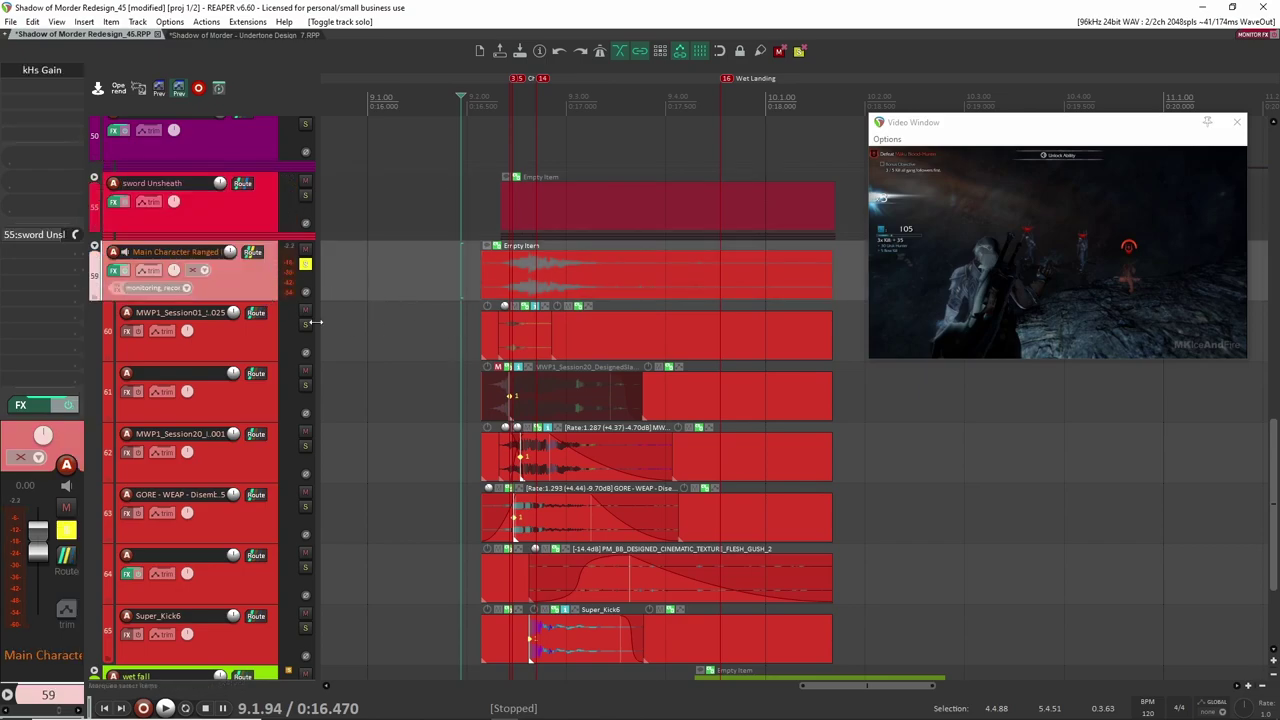
Step: Solo track 60 instead of the Main Character Ranged folder and play its Swing025 layer twice
left_click(305, 264)
left_click(264, 336)
left_click(305, 324)
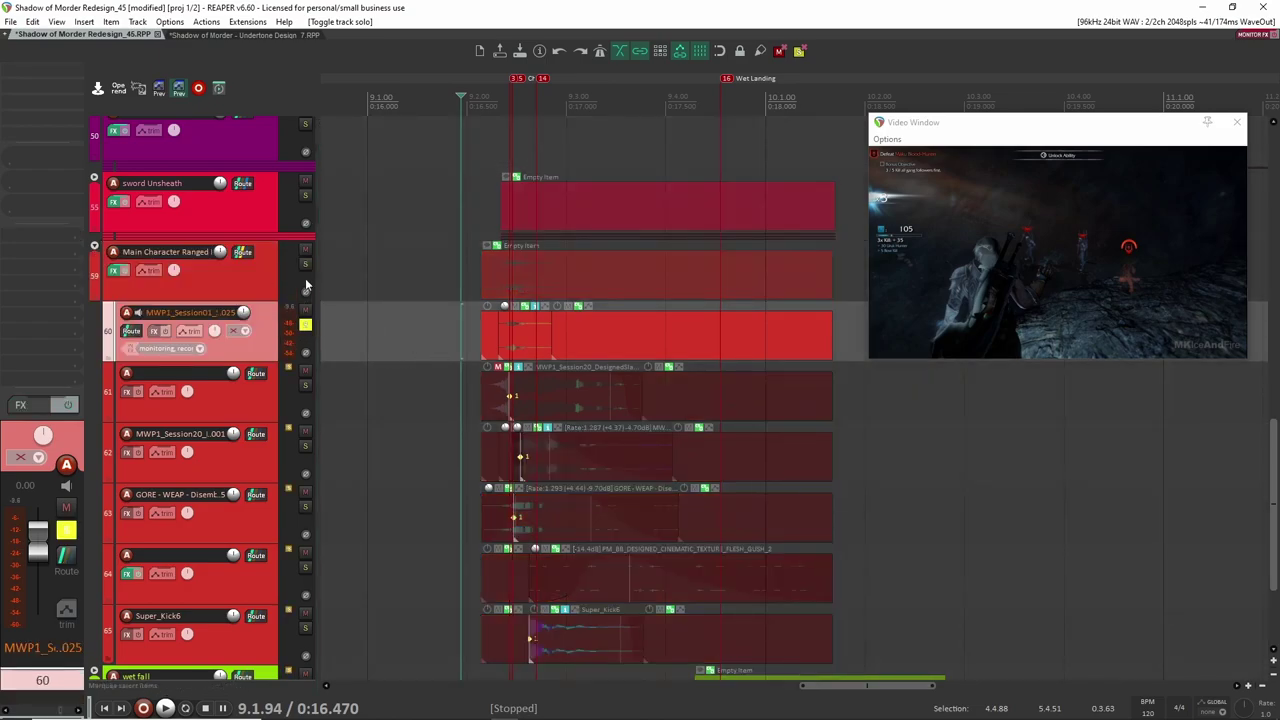
left_click(252, 280)
left_click(266, 343)
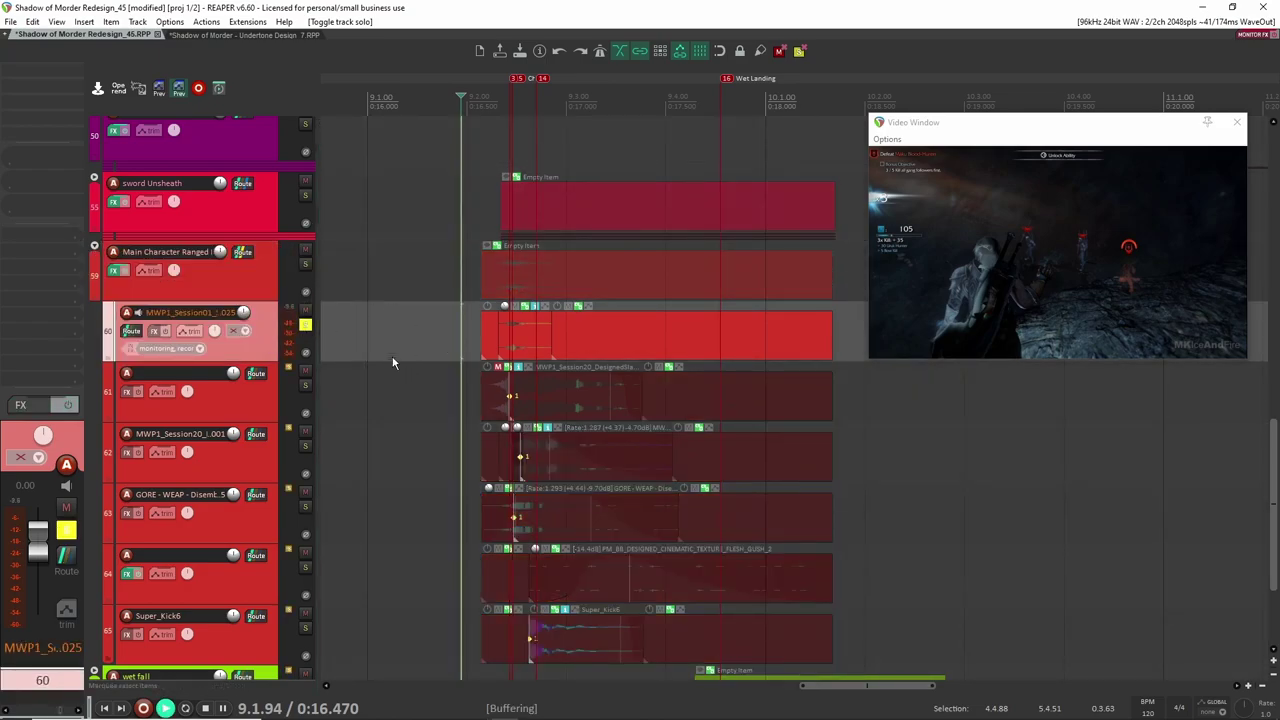
key("space")
key("space")
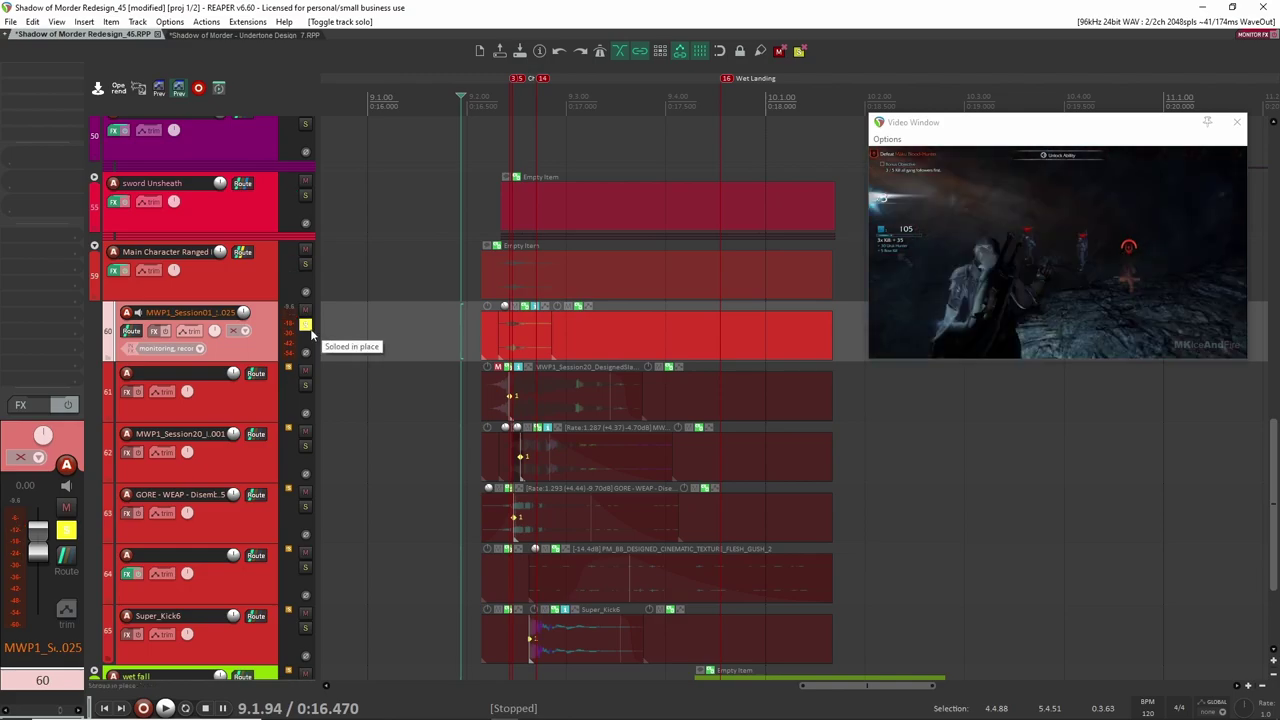
key("space")
key("space")
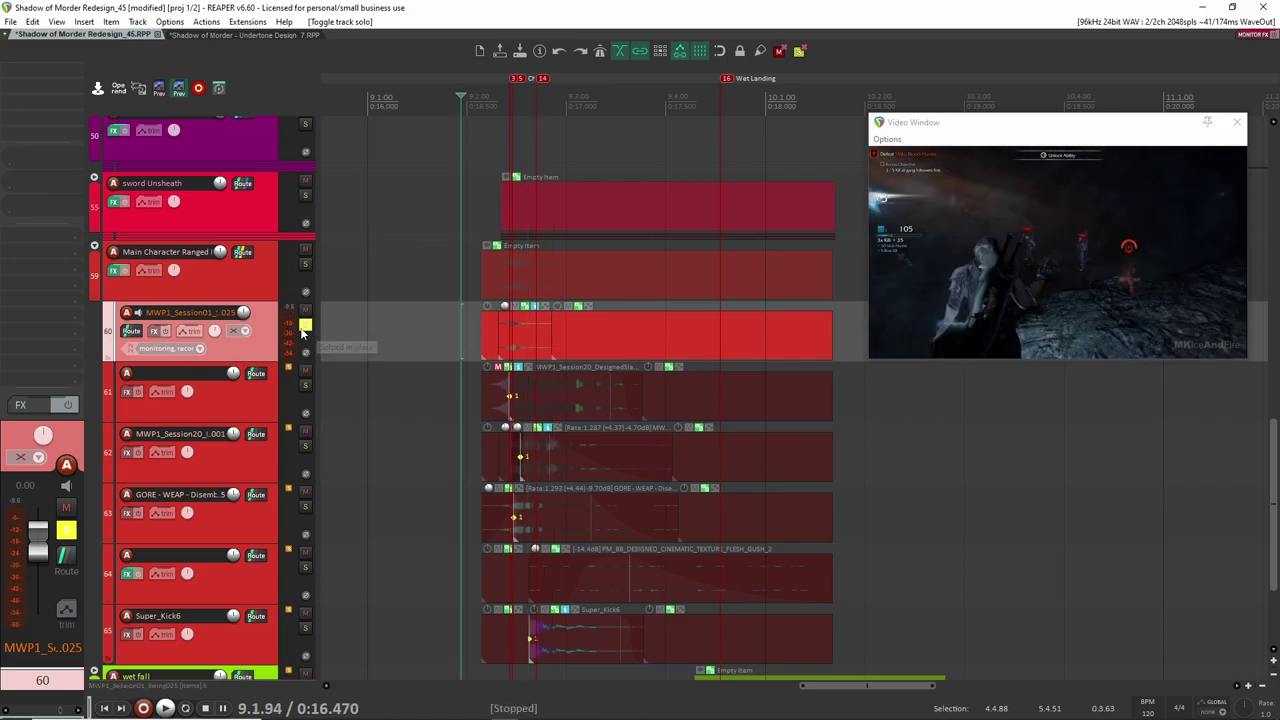
Step: Switch the solo to track 62 and play its DesignedSlashGore001 layer twice from the clip start
left_click(305, 324)
left_click(305, 446)
left_click(480, 456)
key("space")
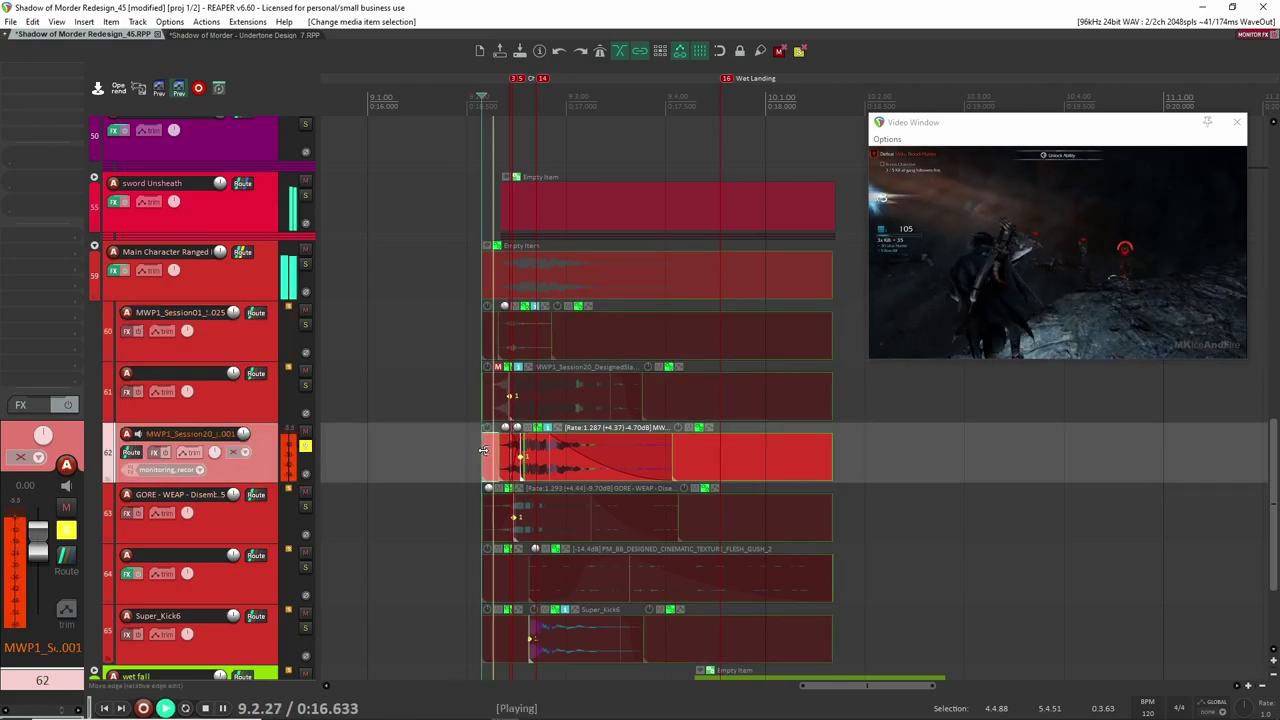
key("space")
scroll(495, 460, "up", 3)
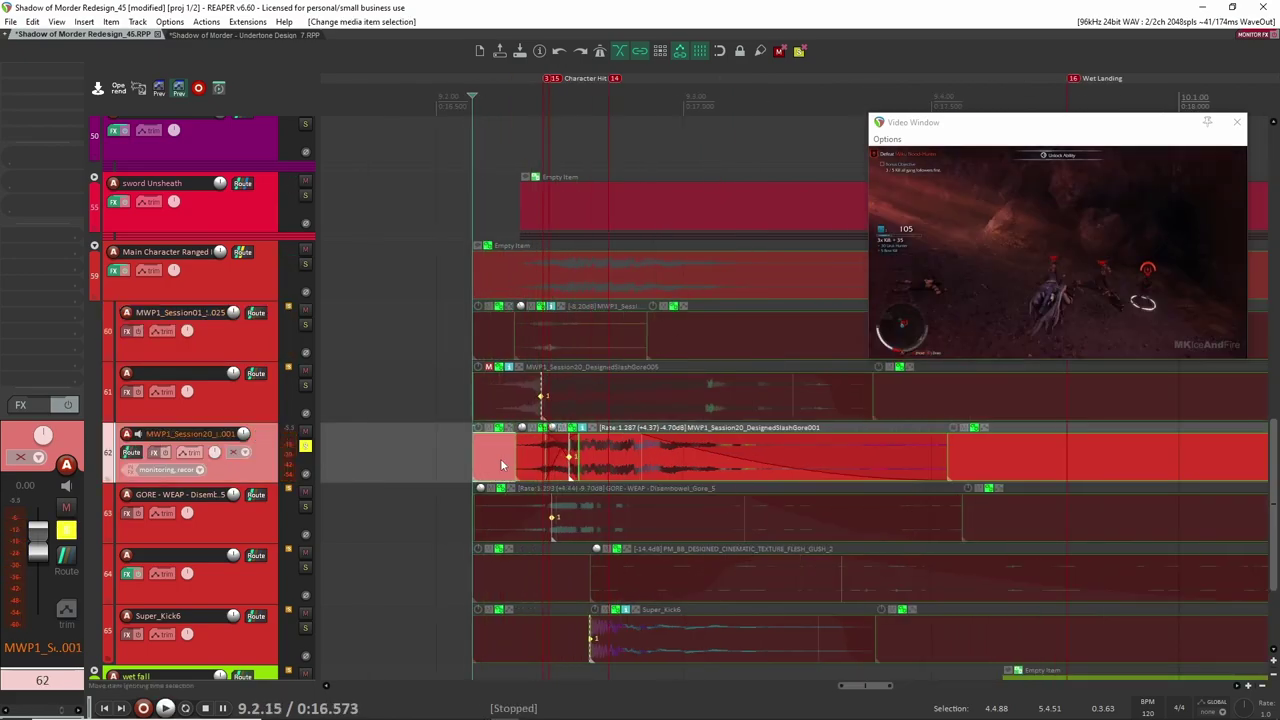
scroll(500, 462, "up", 2)
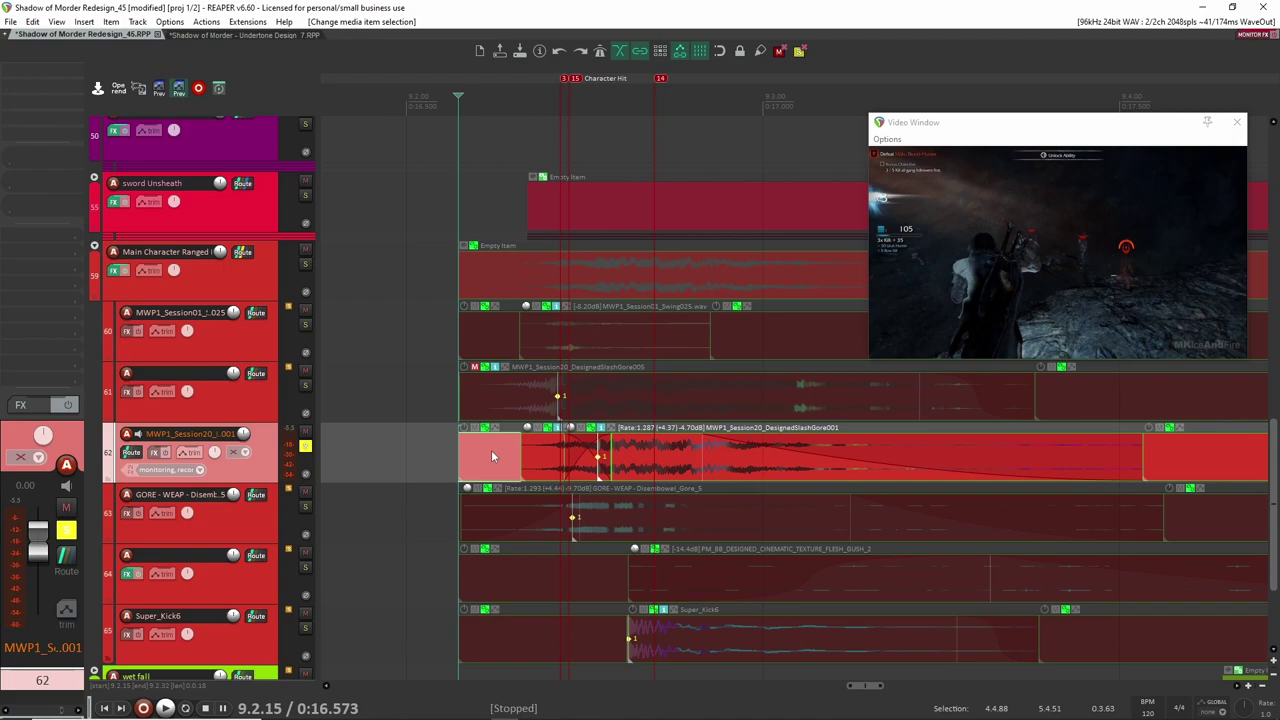
scroll(491, 450, "down", 2)
key("space")
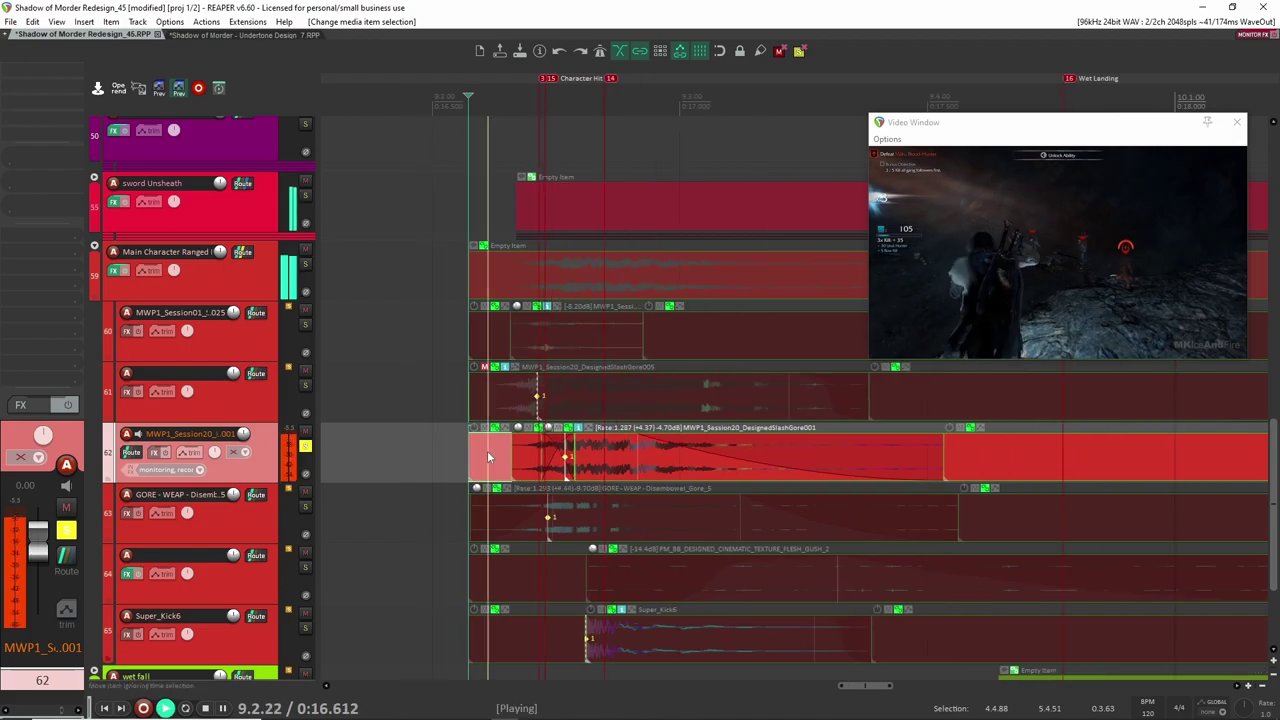
key("space")
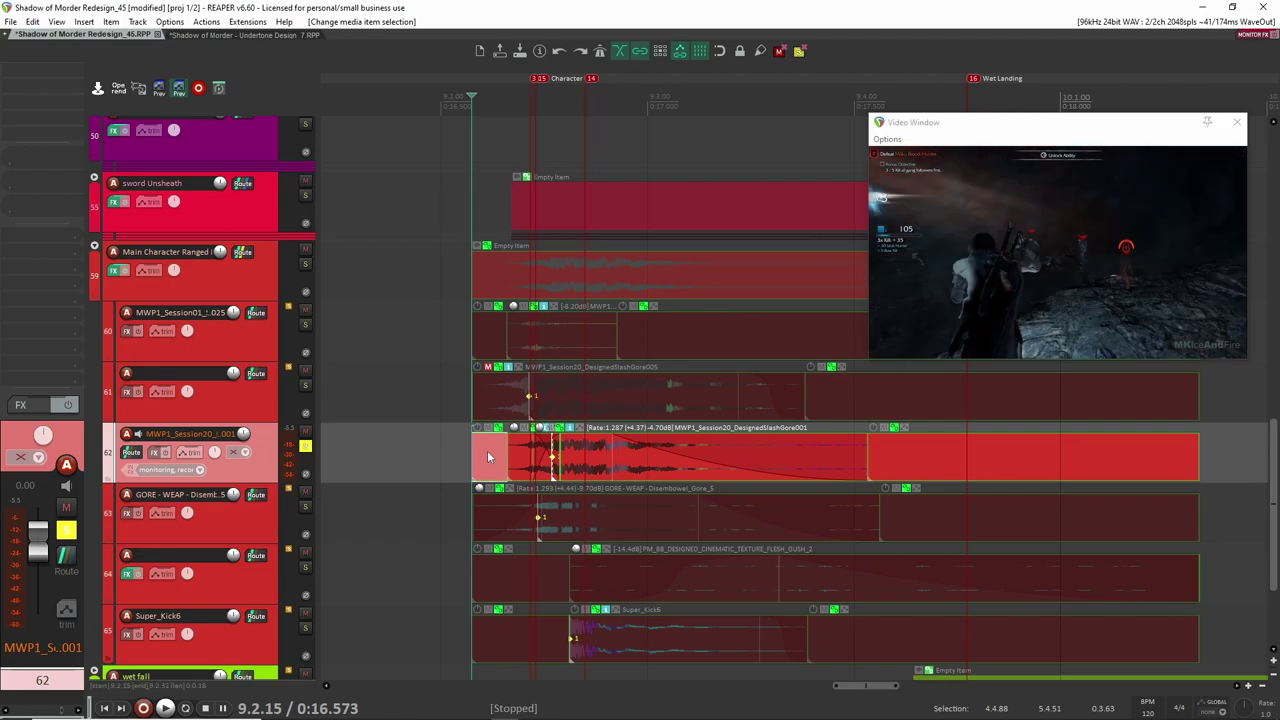
Step: Switch the solo to track 63 and place the cursor just before its GORE - WEAP - Disembowel_Gore_5 clip
left_click(306, 450)
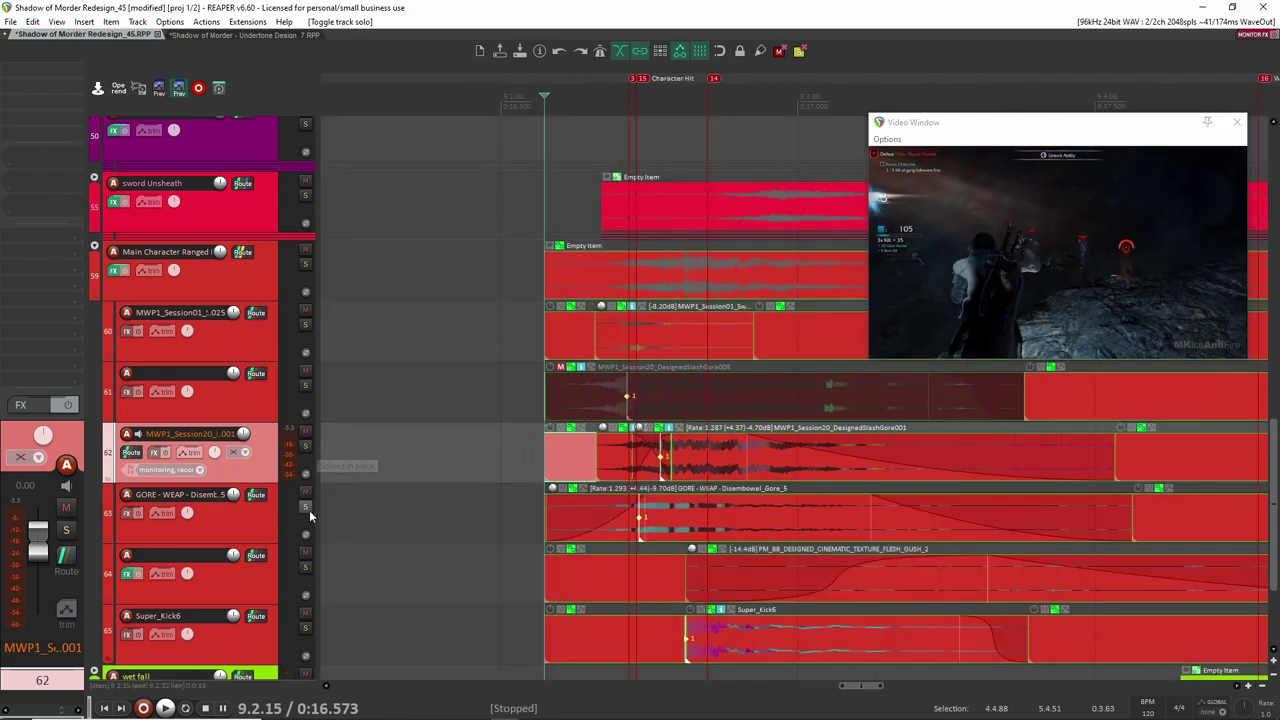
left_click(306, 507)
left_click(258, 525)
scroll(690, 523, "down", 2)
left_click_drag(690, 523, 554, 489)
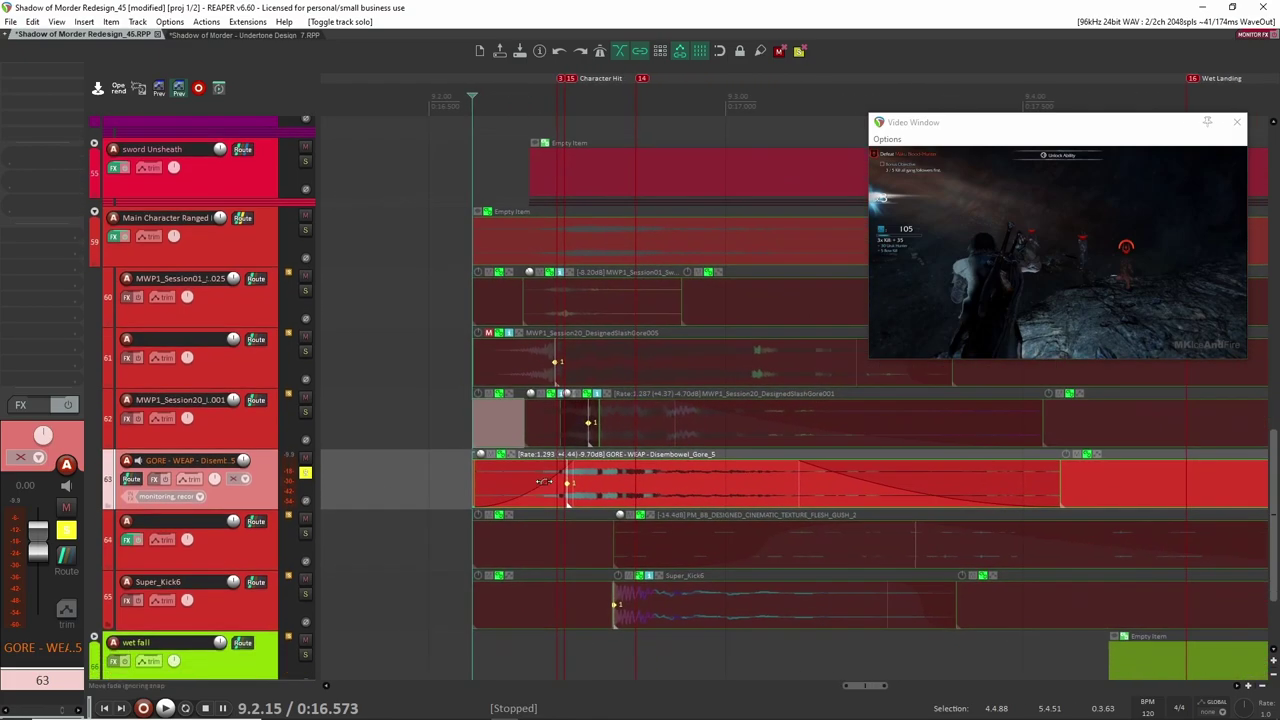
left_click(463, 490)
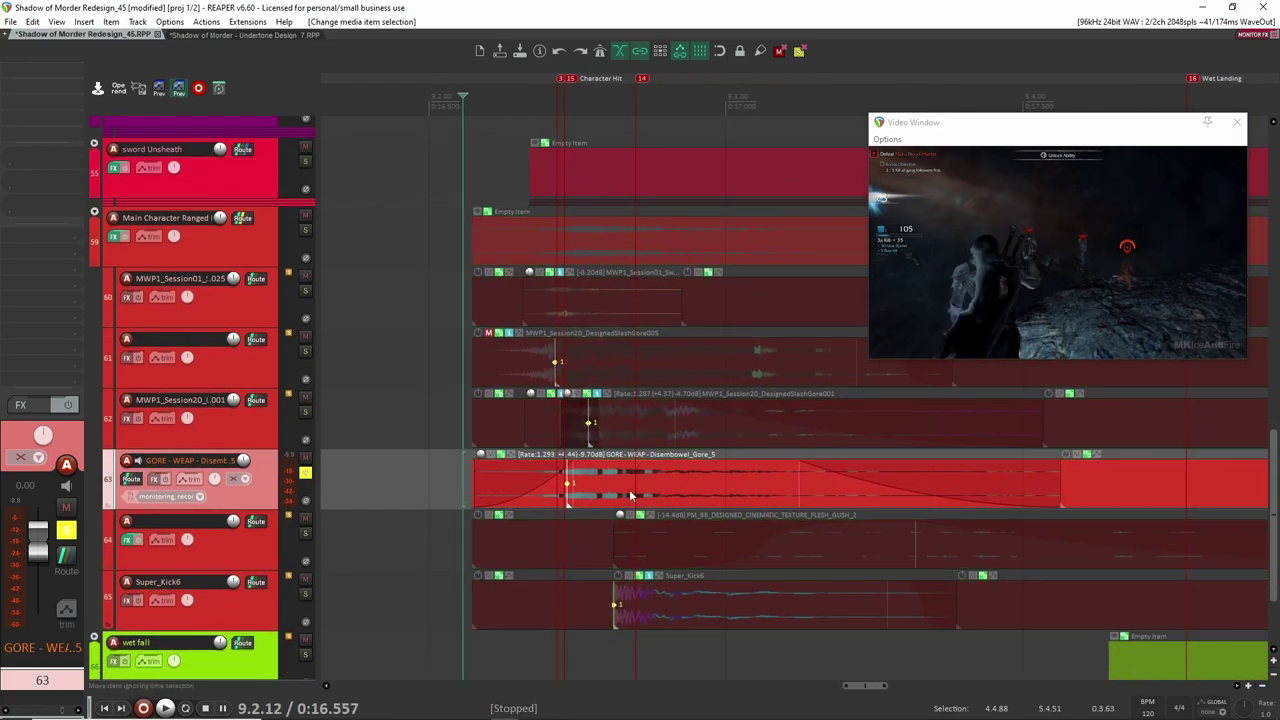
scroll(512, 473, "down", 3)
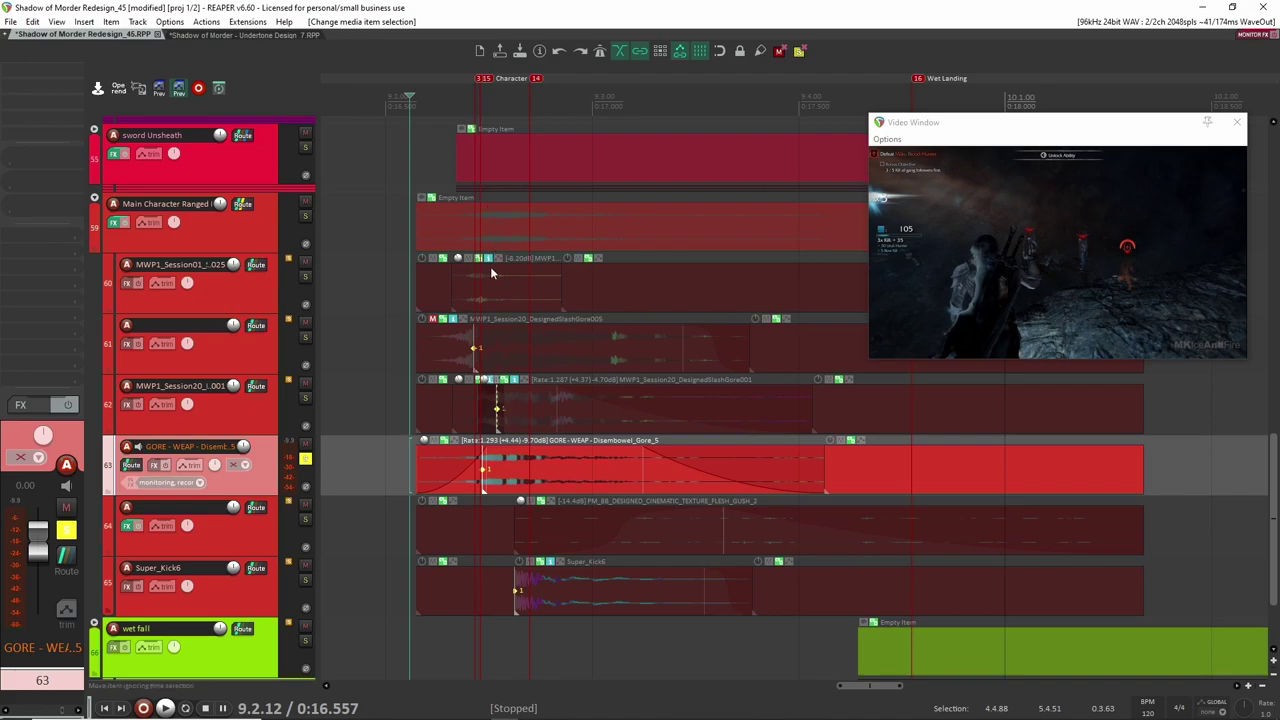
scroll(465, 487, "up", 2)
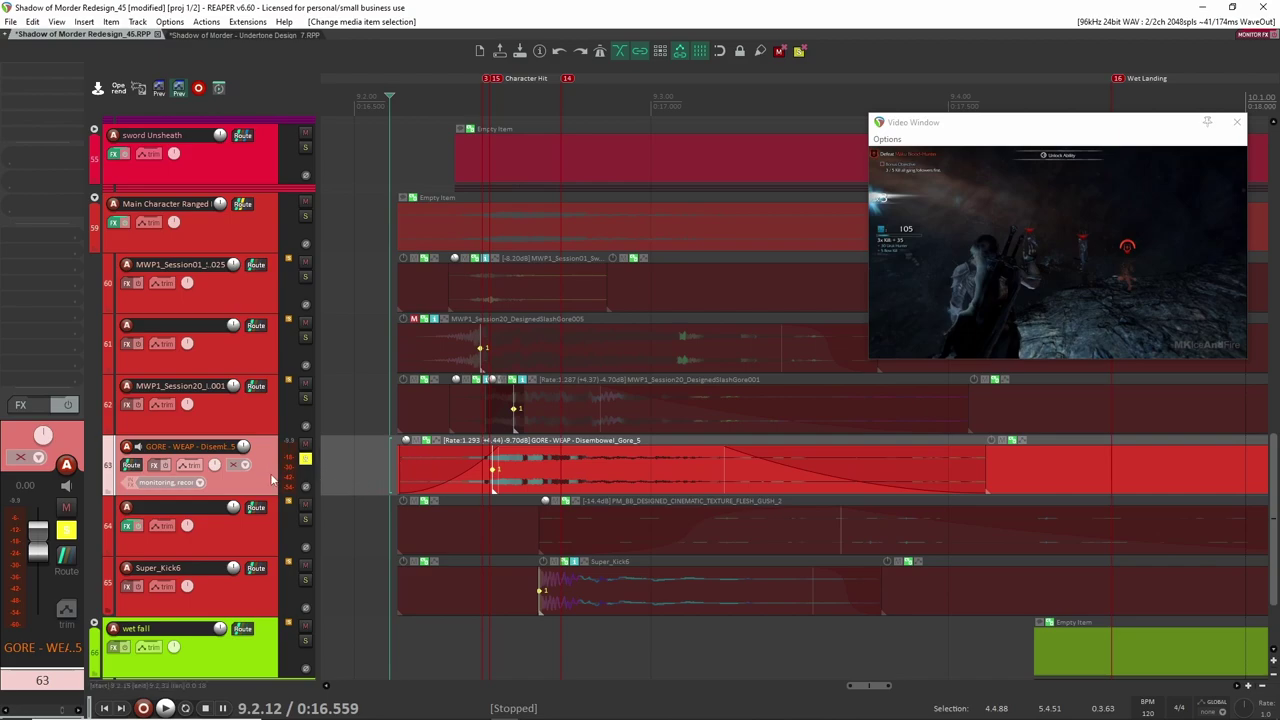
Step: Play track 63's GORE - WEAP - Disembowel_Gore_5 layer twice in solo
key("space")
key("space")
key("space")
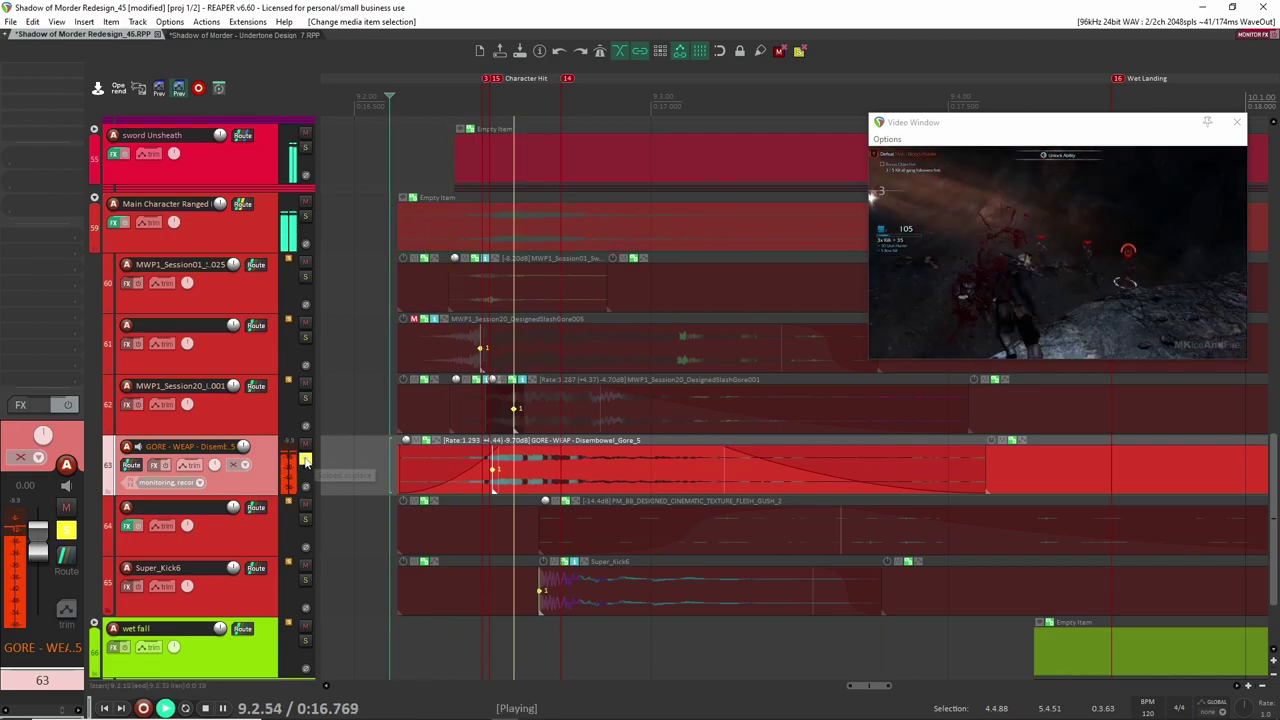
key("space")
Step: Add track 62, then track 60, to the solo and play the combined layers after each addition
left_click(306, 399)
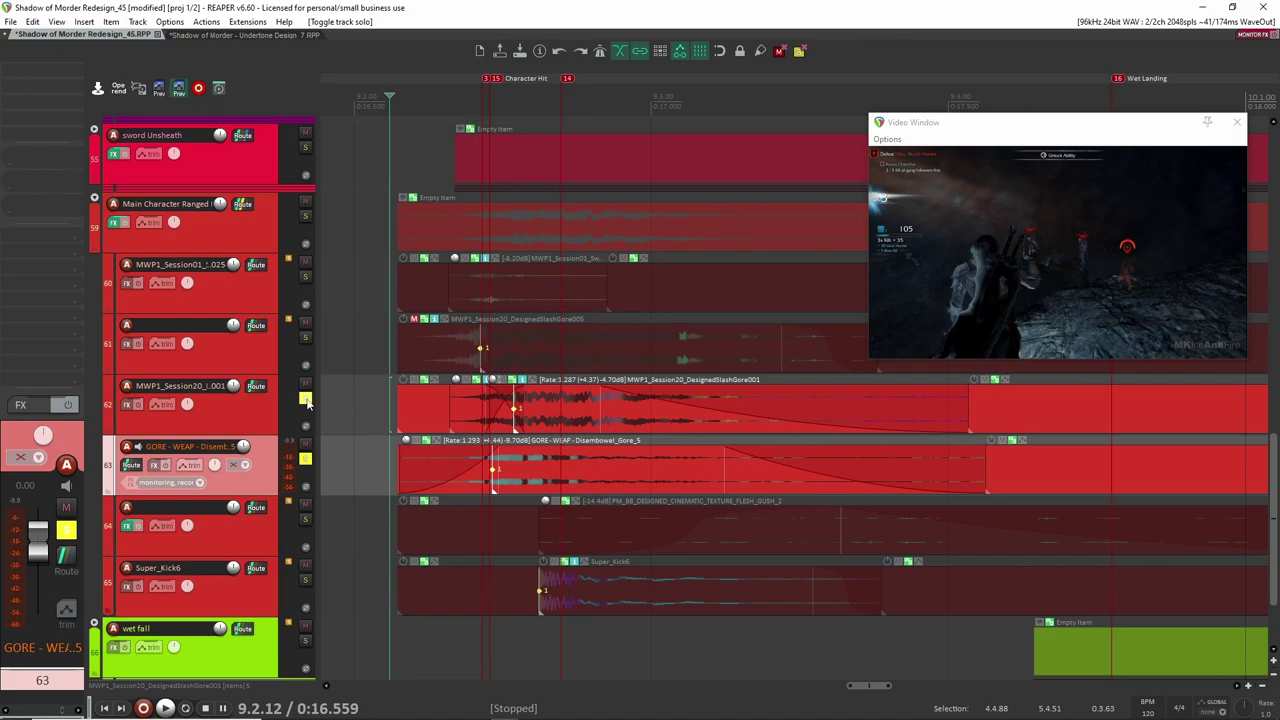
key("space")
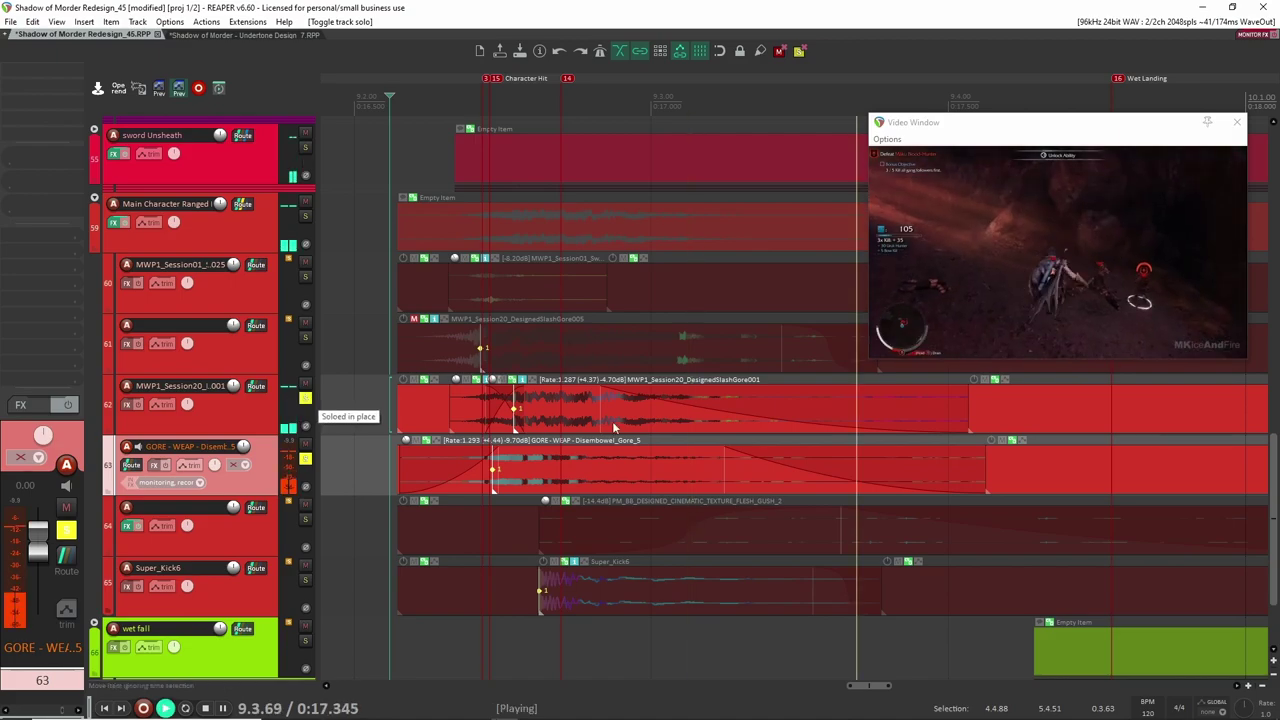
key("space")
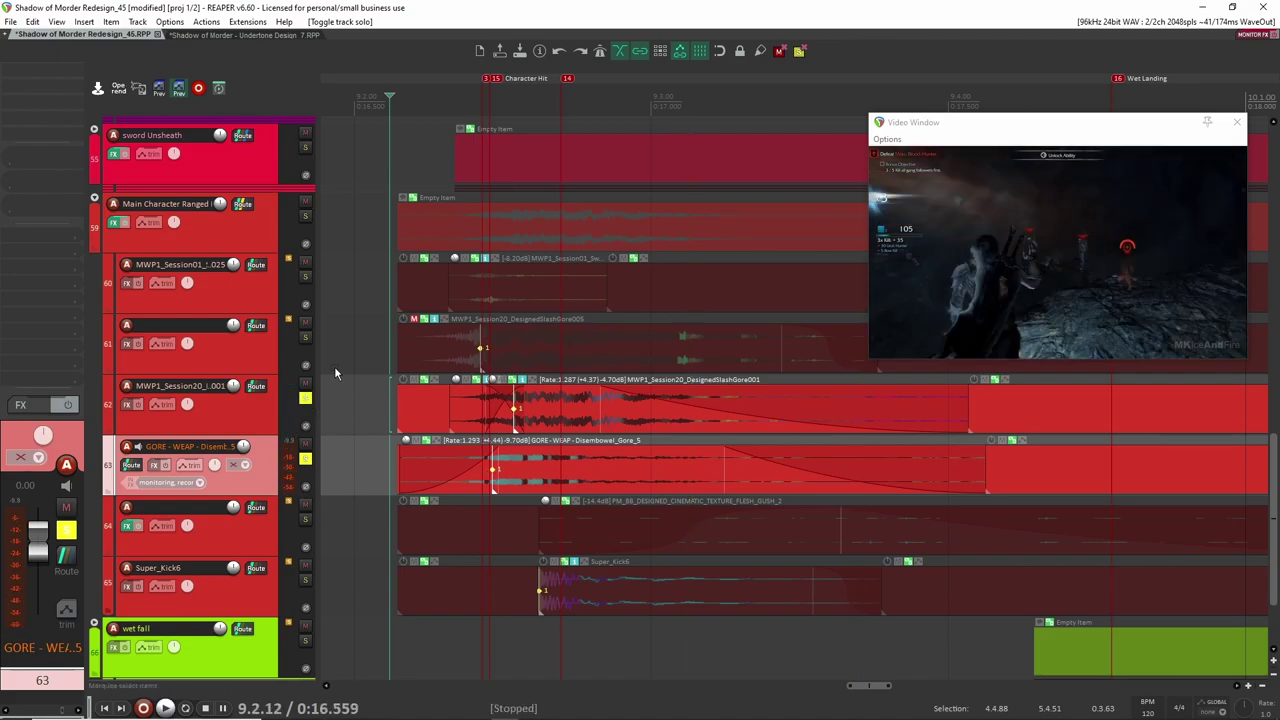
left_click(305, 277)
key("space")
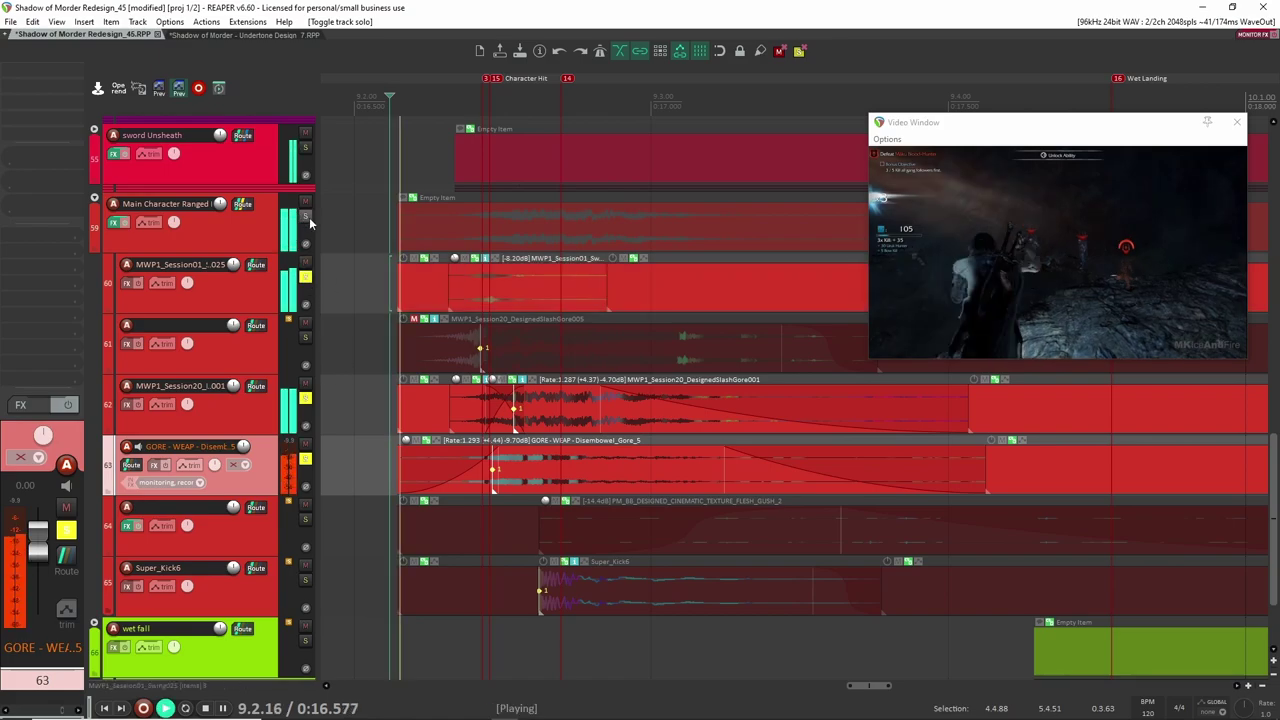
key("space")
Step: Solo only track 64 and play its FLESH_GUSH_2 texture layer from just before the clip
left_click(306, 519, "ctrl+alt")
left_click(481, 537)
key("space")
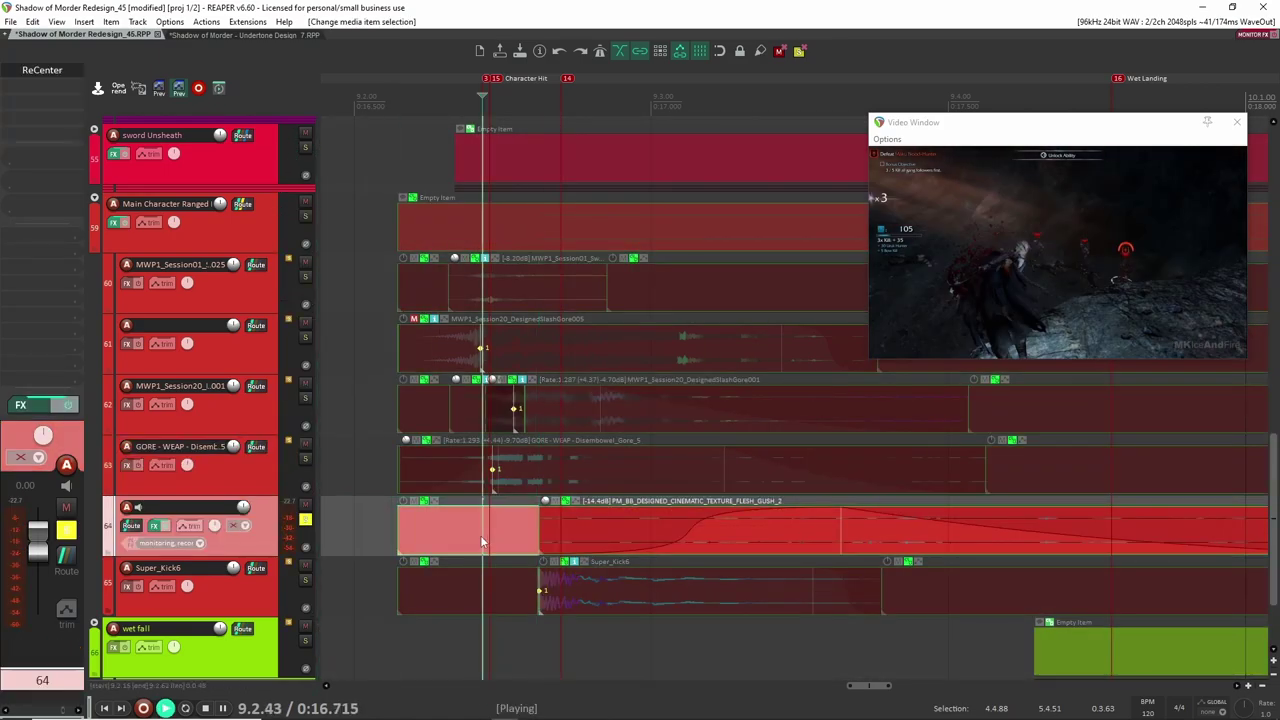
key("space")
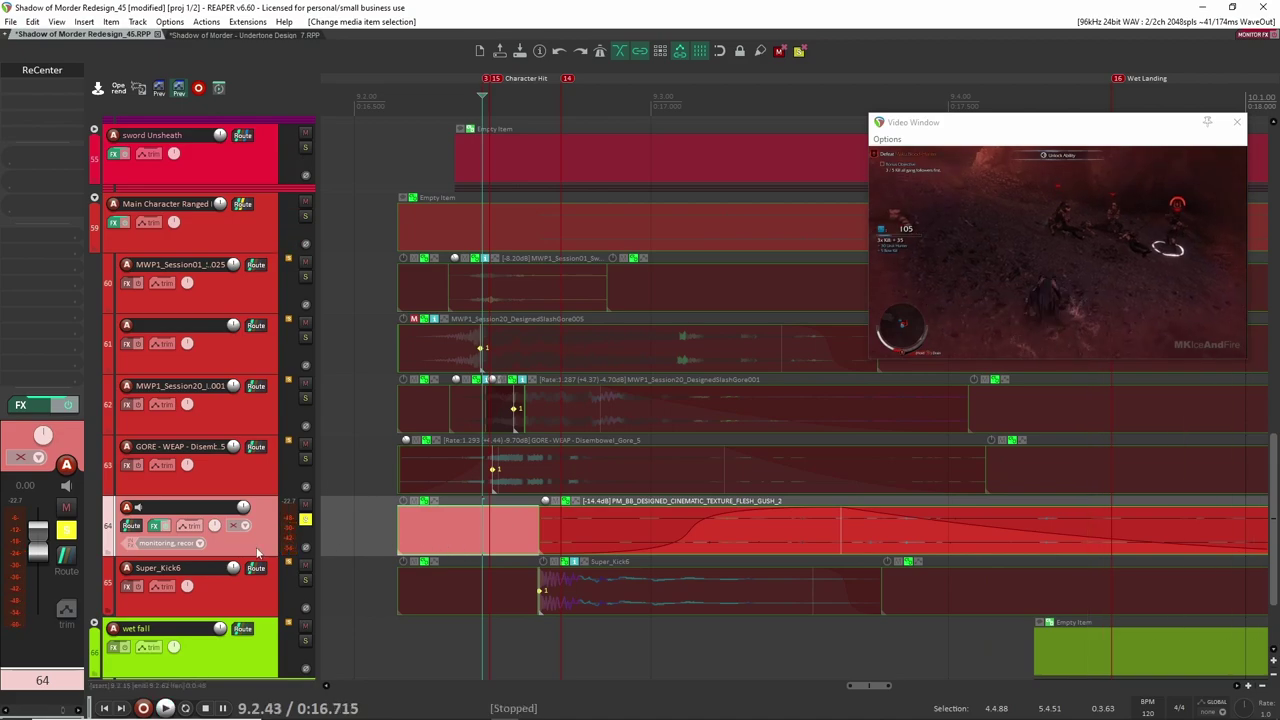
Step: Switch the solo from track 64 to track 65 and play its Super_Kick6 layer
left_click(305, 519)
scroll(660, 585, "left", 2)
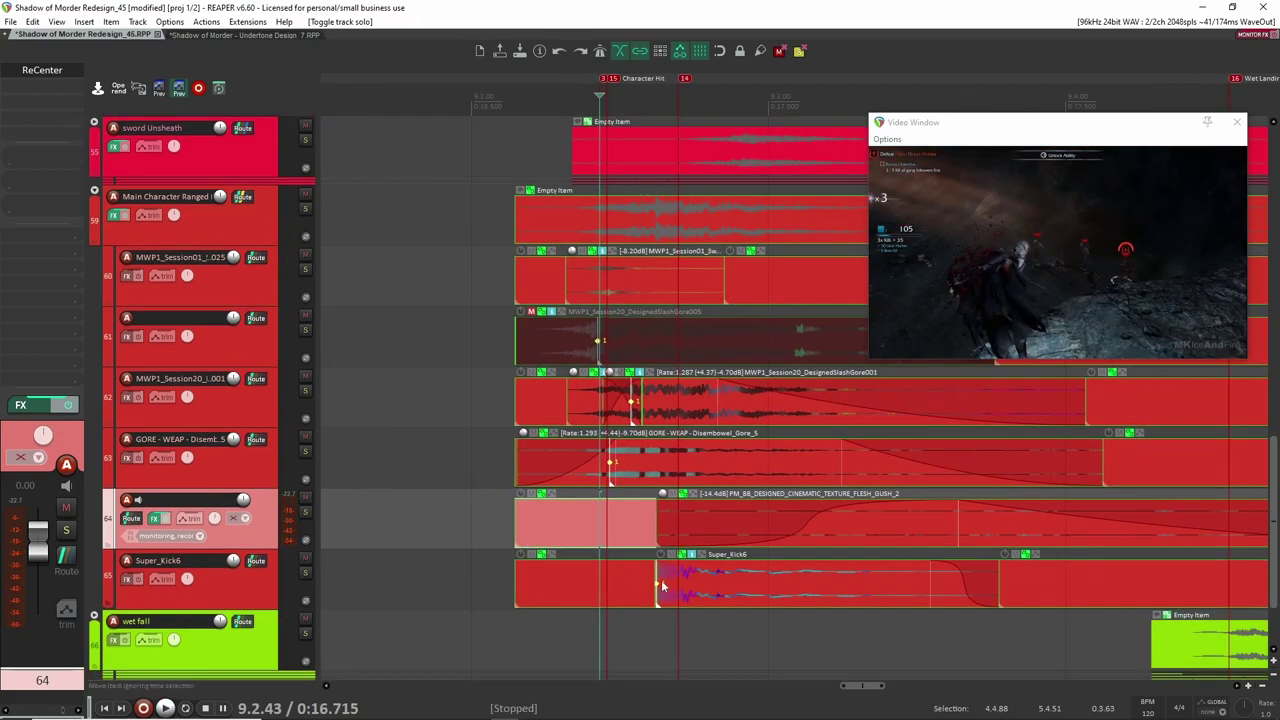
scroll(660, 585, "down", 2)
scroll(660, 585, "right", 3)
left_click(305, 497)
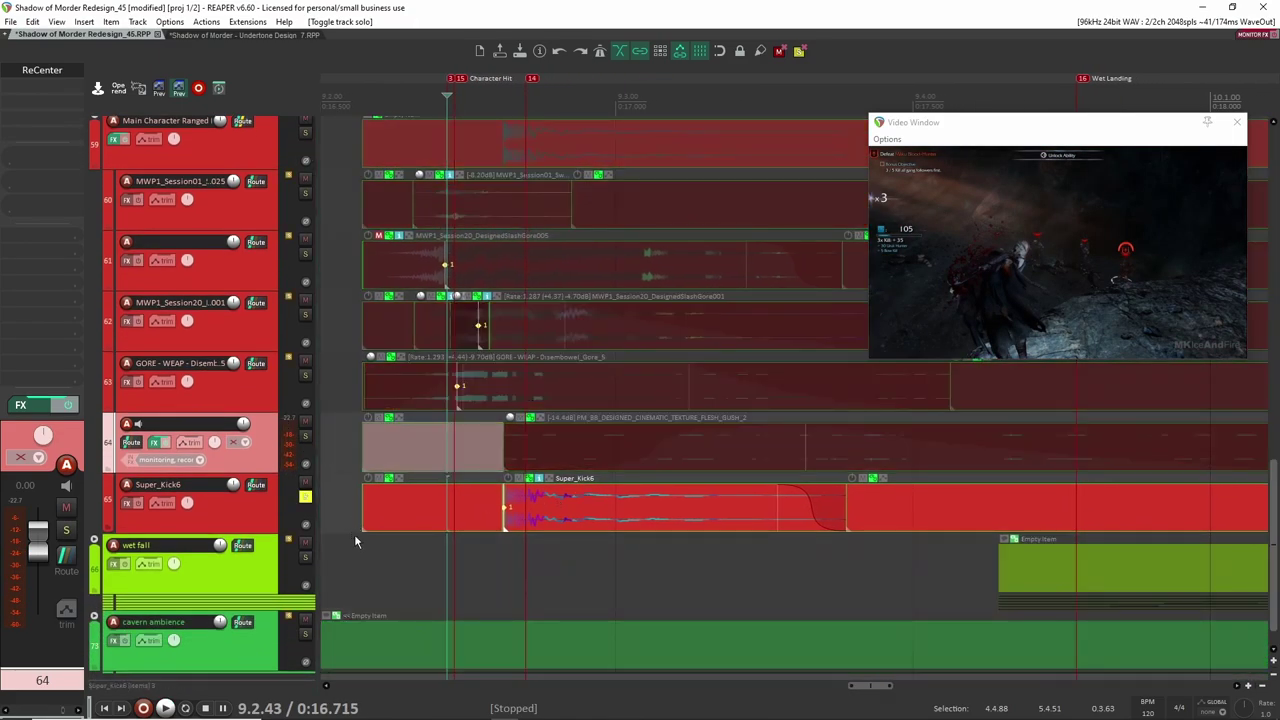
scroll(479, 496, "down", 5)
key("space")
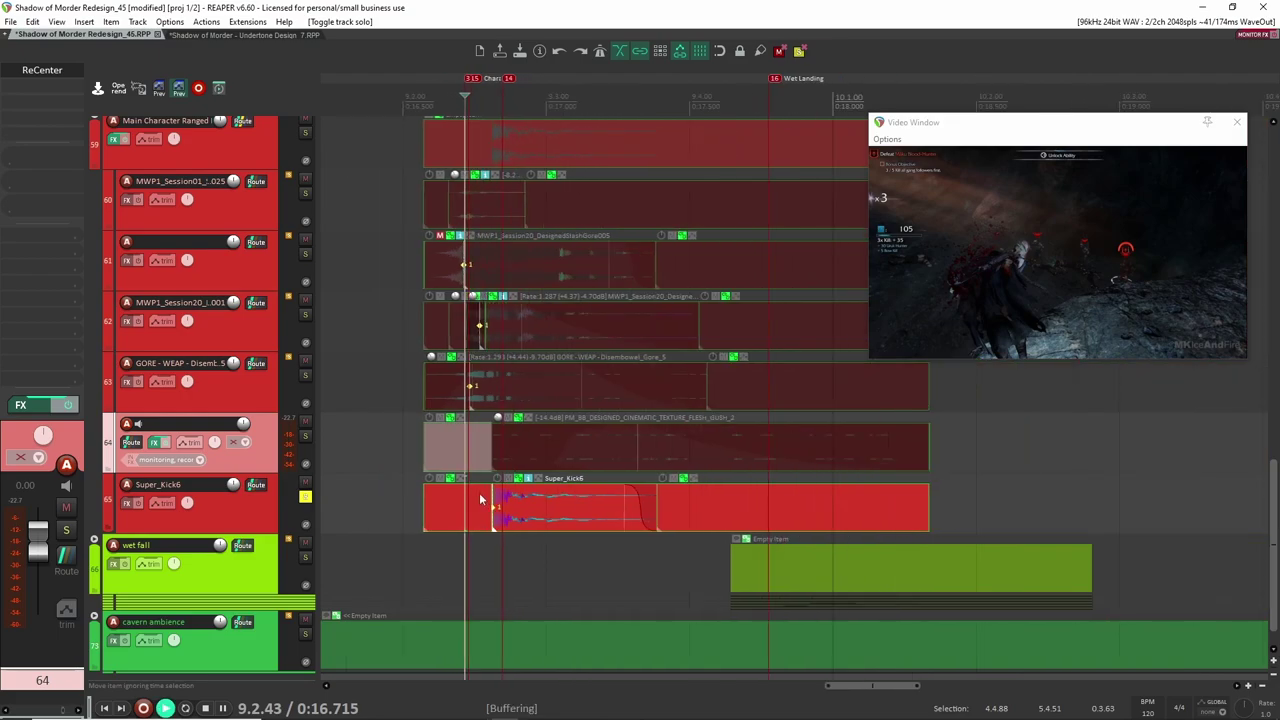
key("space")
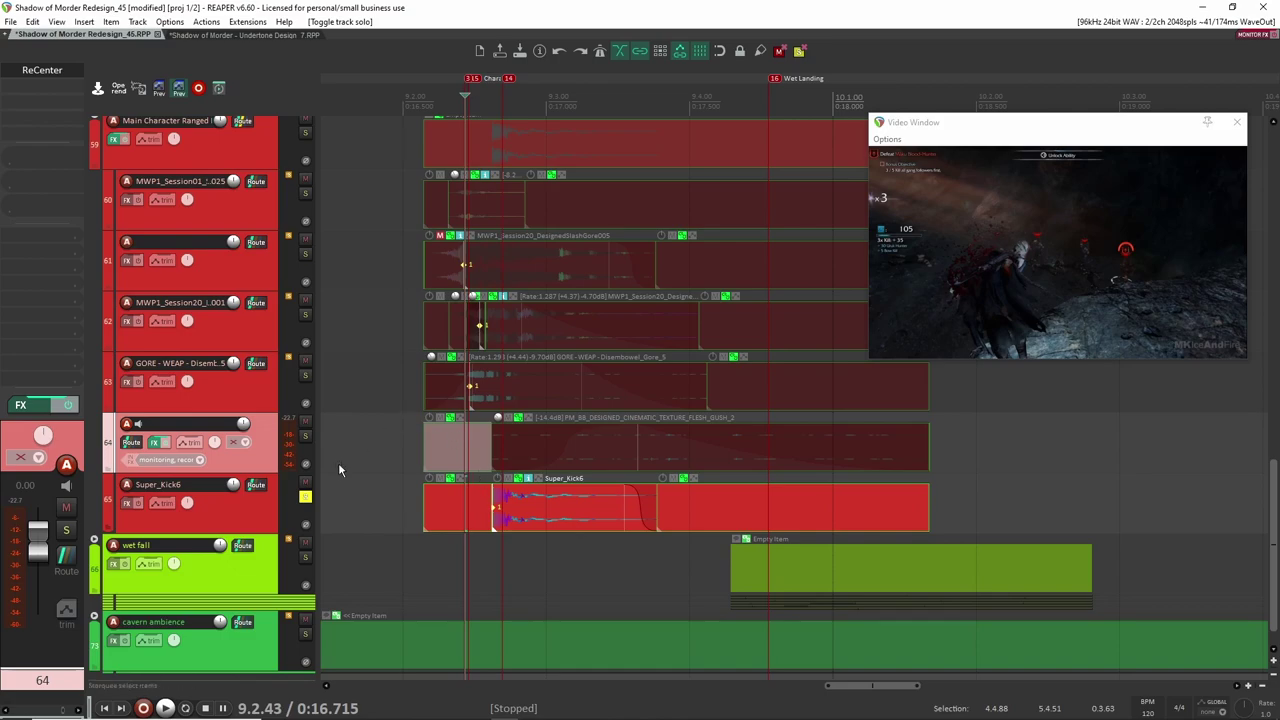
Step: Mute Super_Kick6 on track 65, solo the Main Character Ranged folder instead, and play the hit without the kick
left_click(305, 497)
left_click(305, 482)
scroll(418, 484, "up", 4)
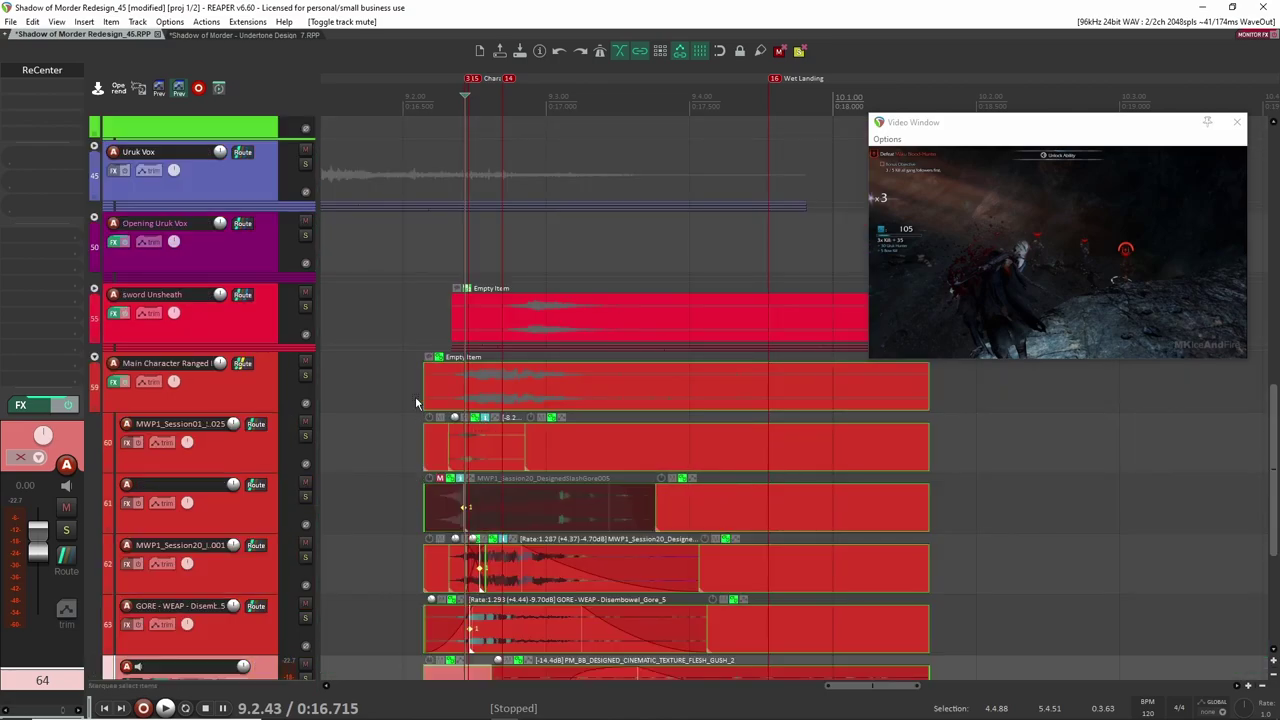
left_click(305, 375)
left_click(407, 375)
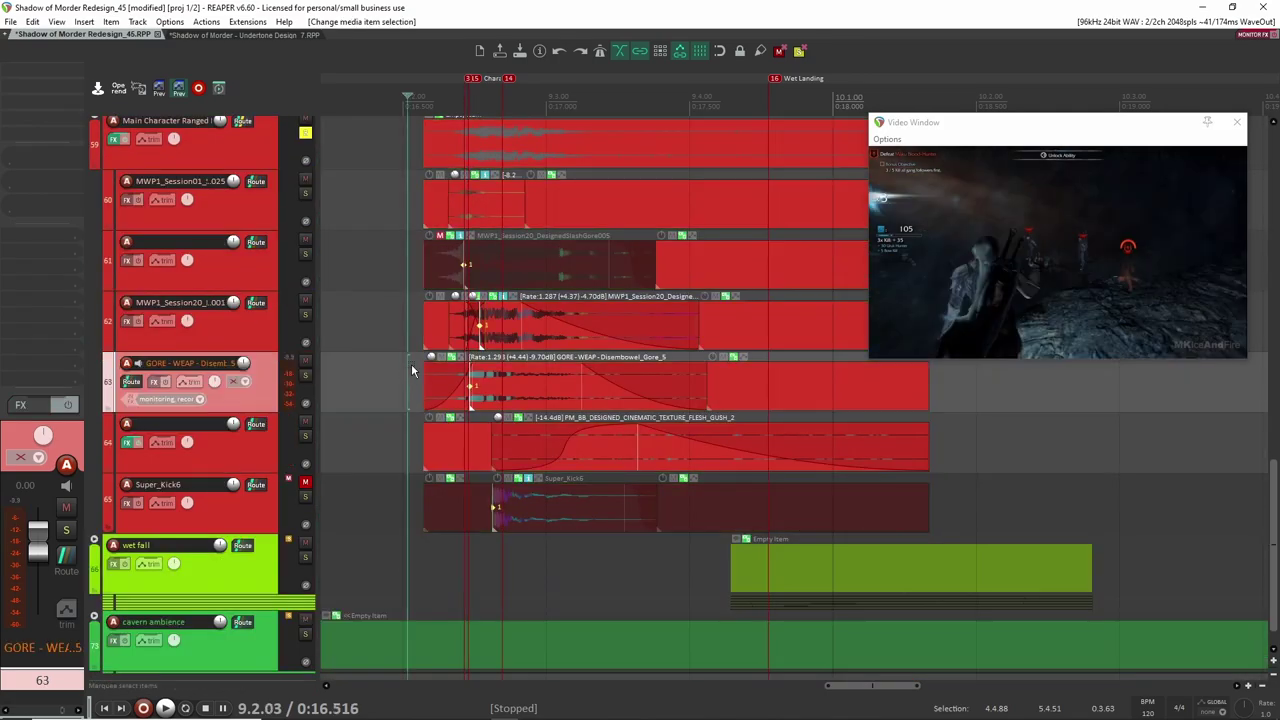
key("space")
key("space")
Step: Unmute Super_Kick6 and play the full Main Character Ranged hit again for comparison
key("m")
key("space")
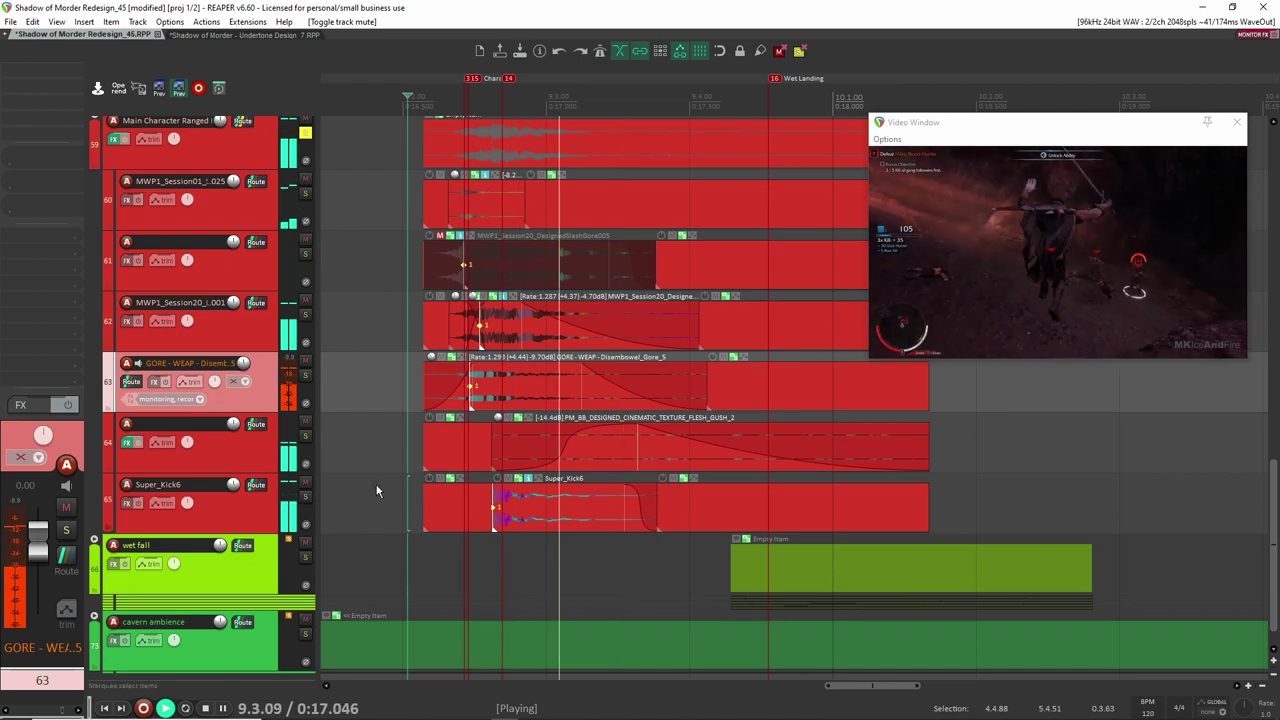
key("space")
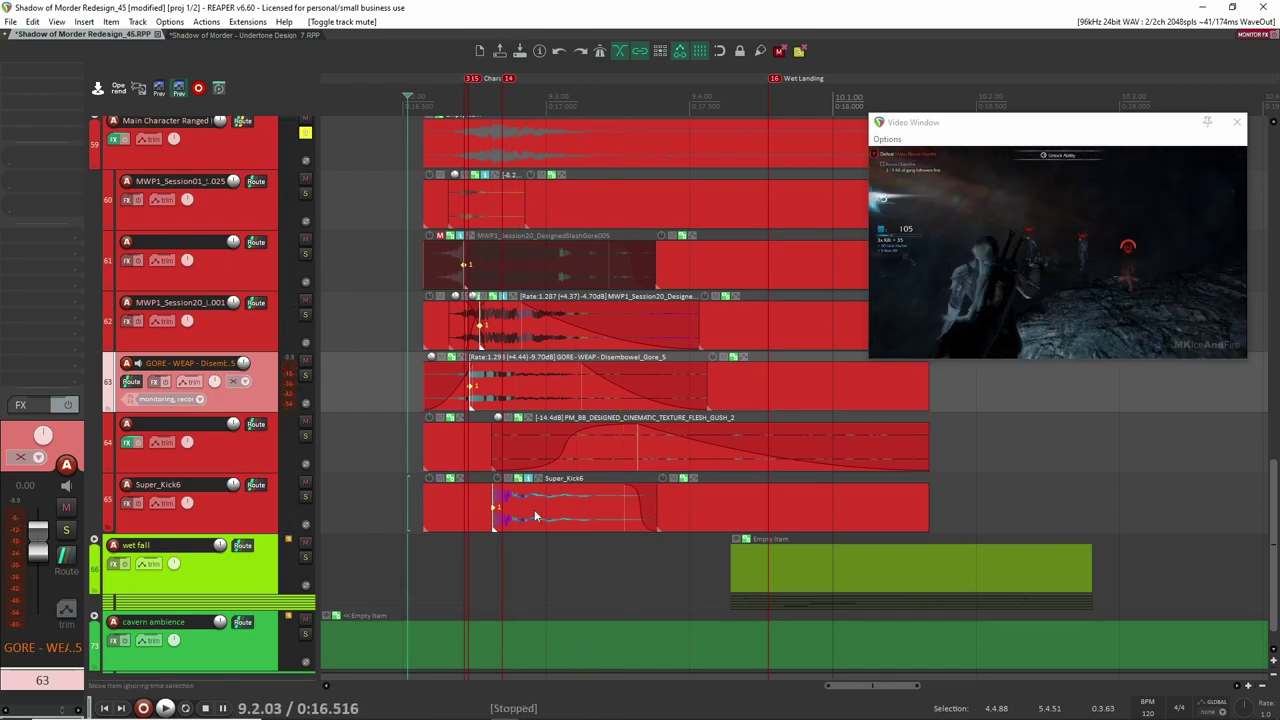
Step: Switch the solo from the collapsed Main Character Ranged folder to the wet fall folder, expand it and play its combined layers
scroll(378, 470, "up", 3)
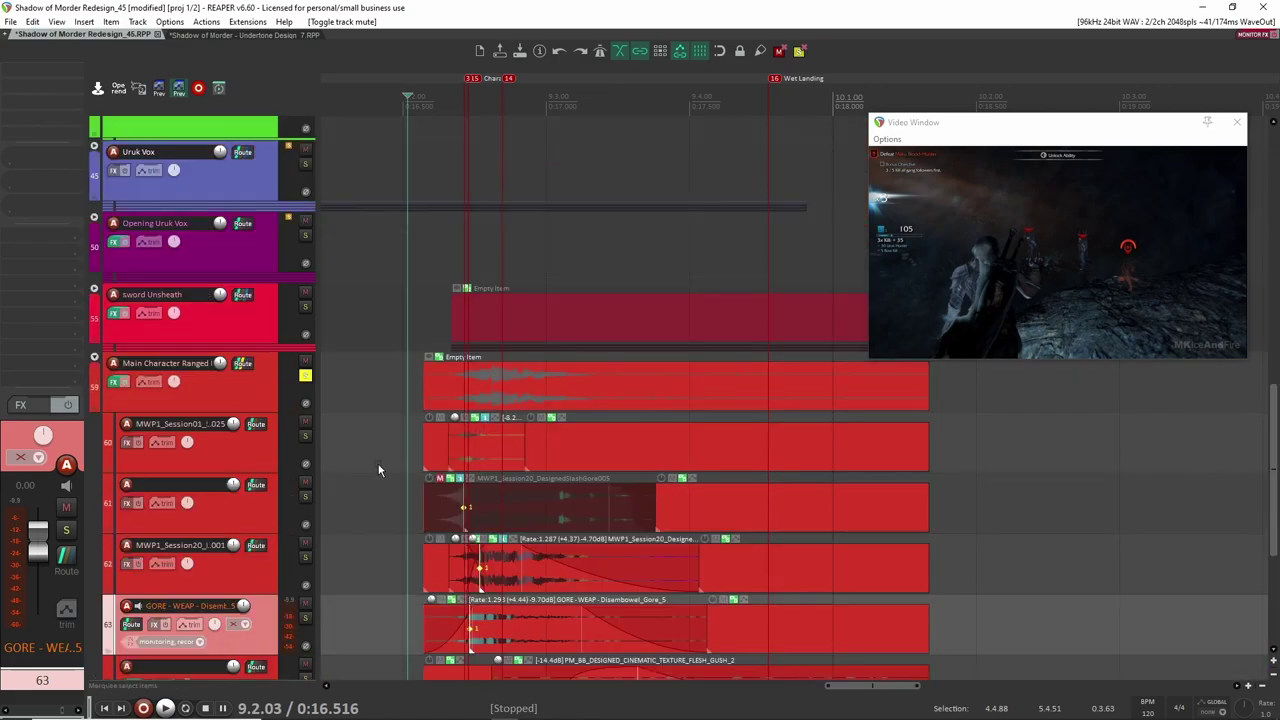
left_click(304, 376)
scroll(470, 447, "down", 4)
scroll(425, 408, "down", 3)
scroll(300, 359, "up", 2)
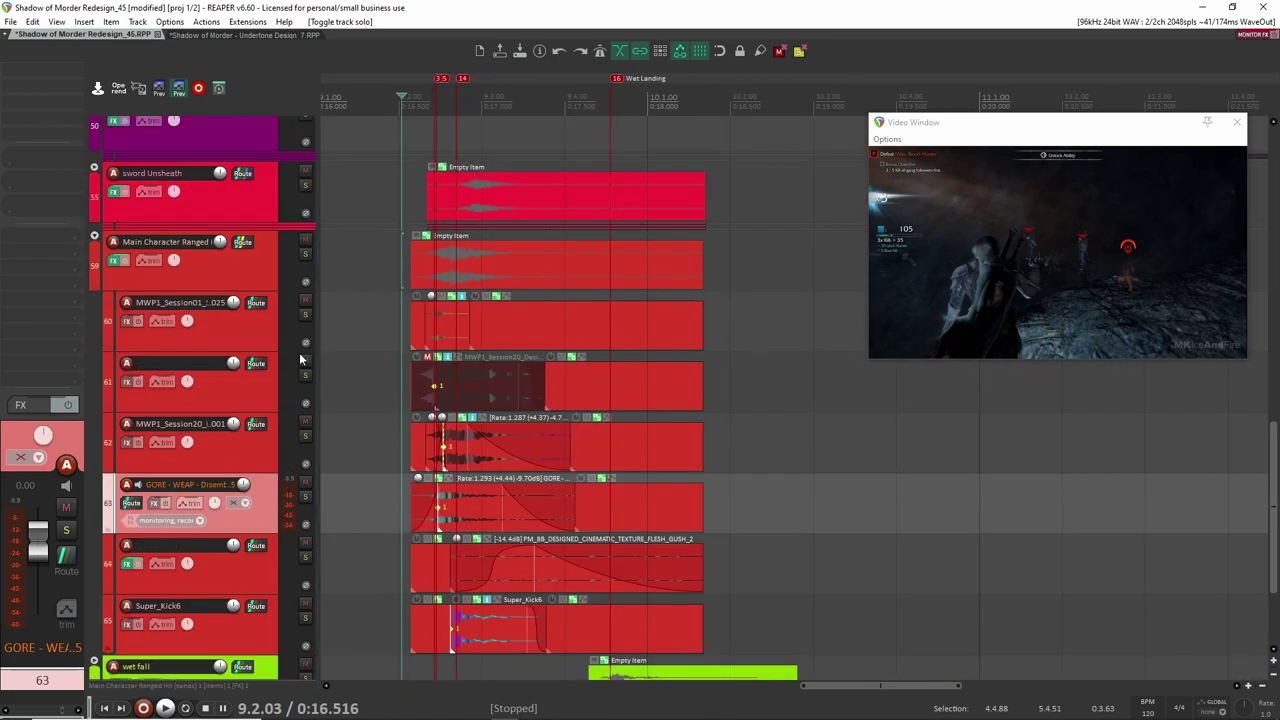
left_click(95, 235)
left_click(305, 330)
left_click(94, 312)
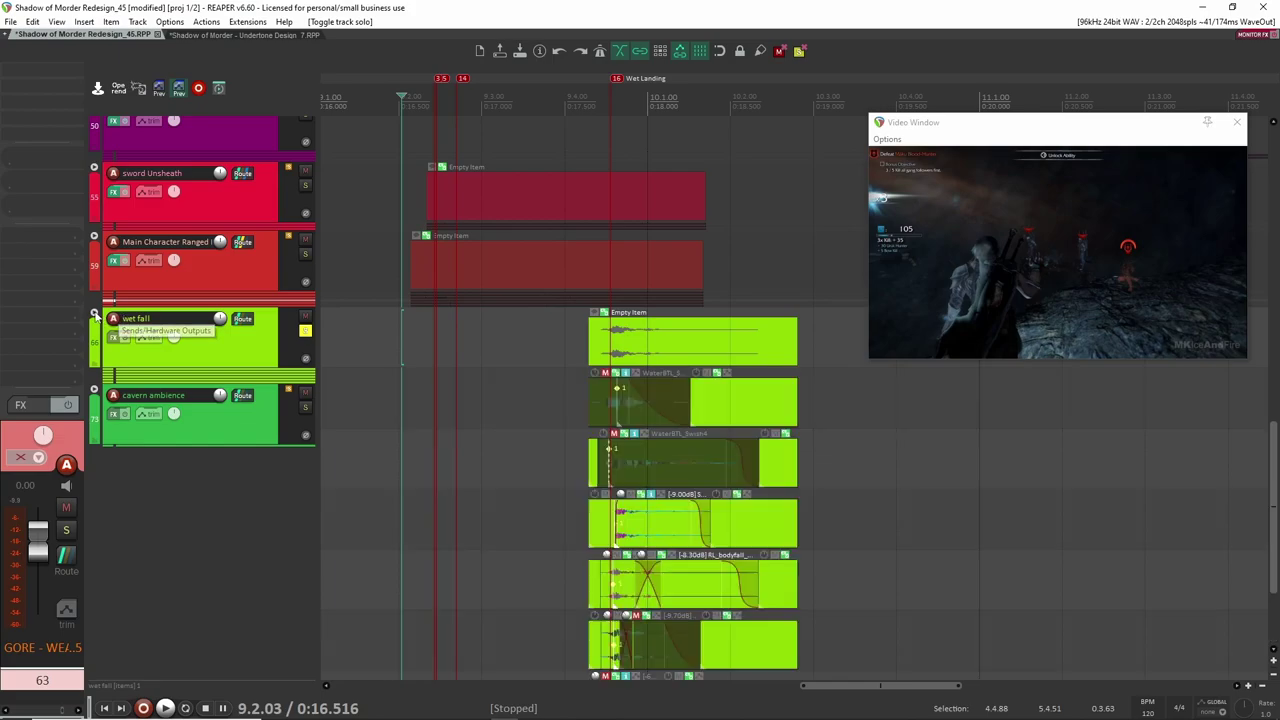
left_click(560, 392)
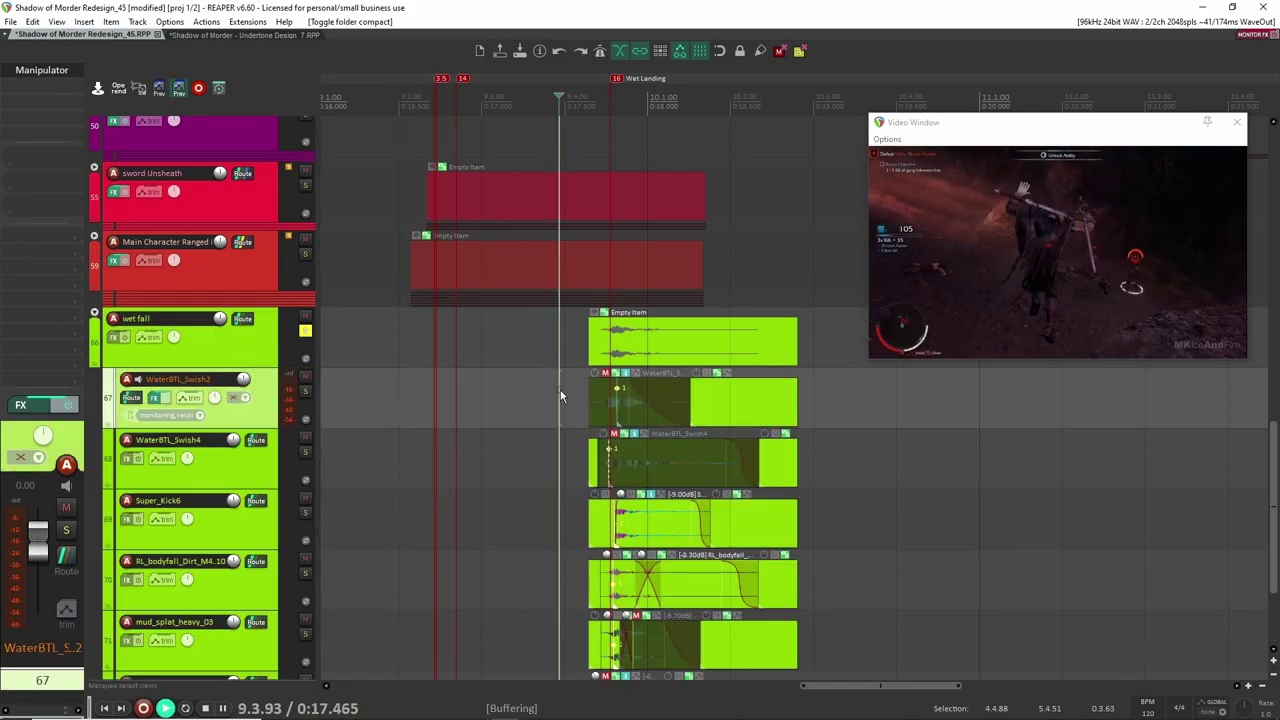
key("space")
key("space")
scroll(566, 401, "down", 3)
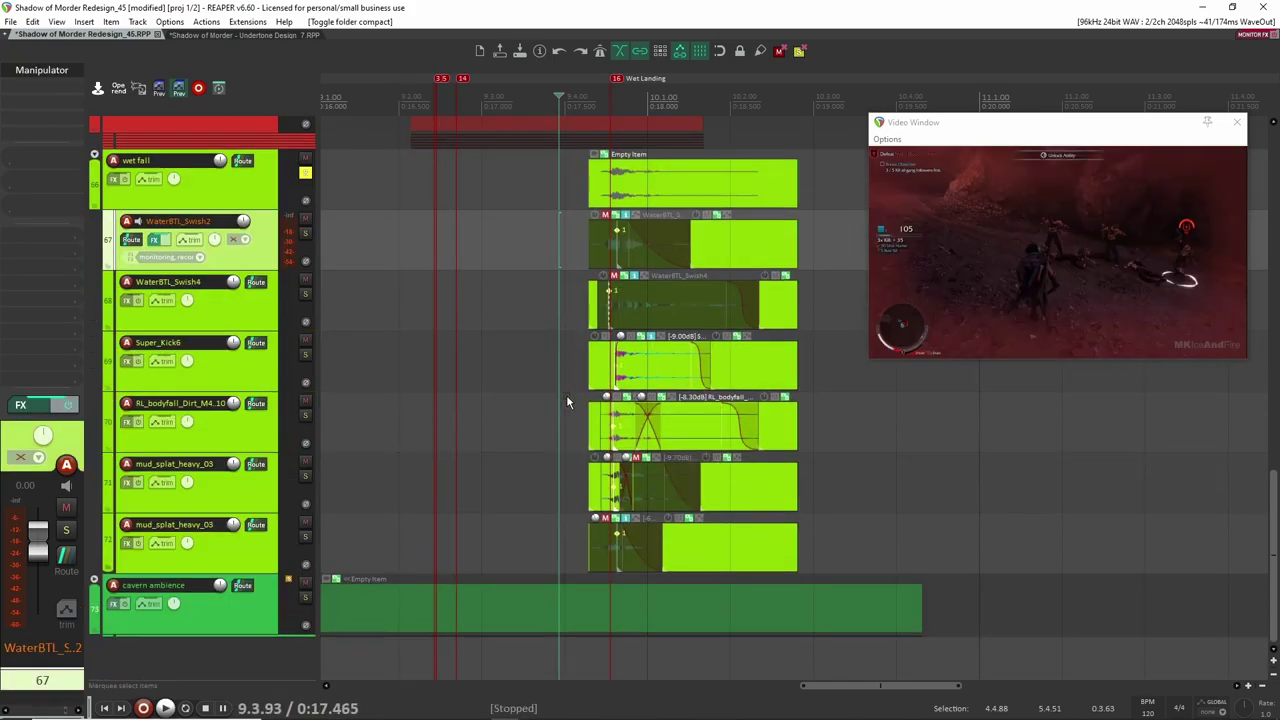
Step: Solo the Super_Kick6 track inside the wet fall folder and play it twice from just before the Wet Landing marker
left_click(601, 368)
key("space")
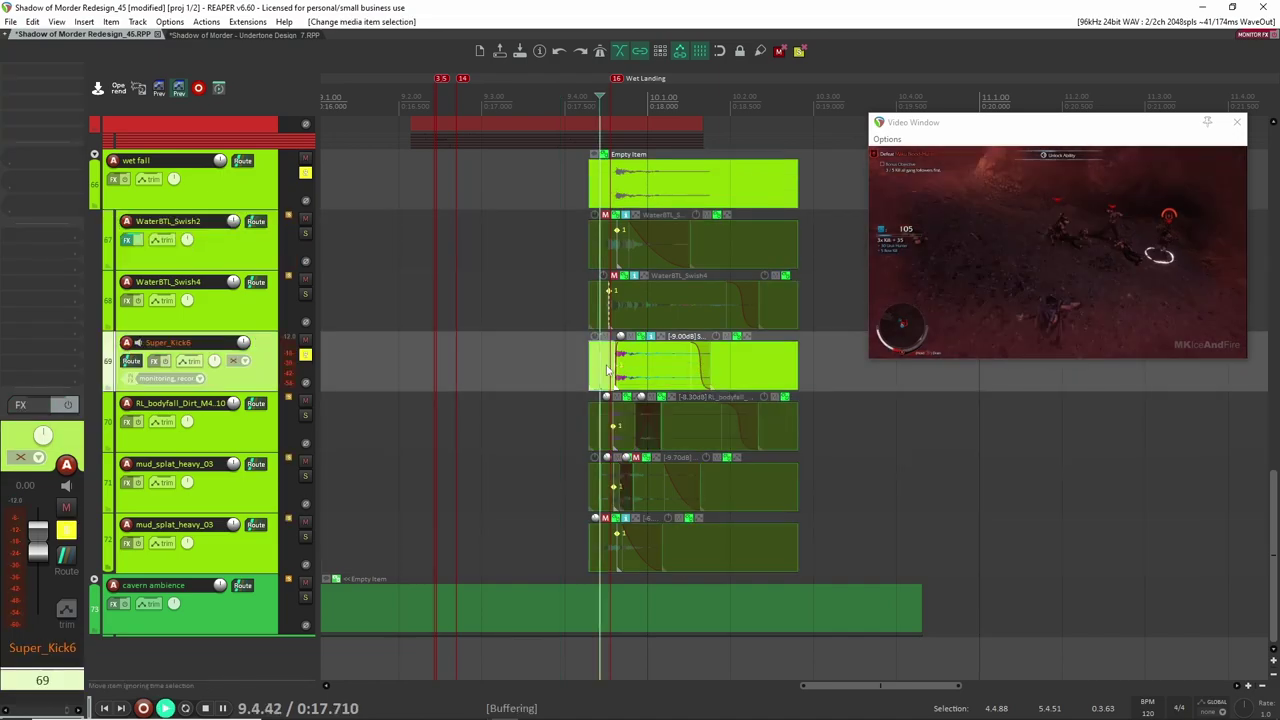
key("space")
key("space")
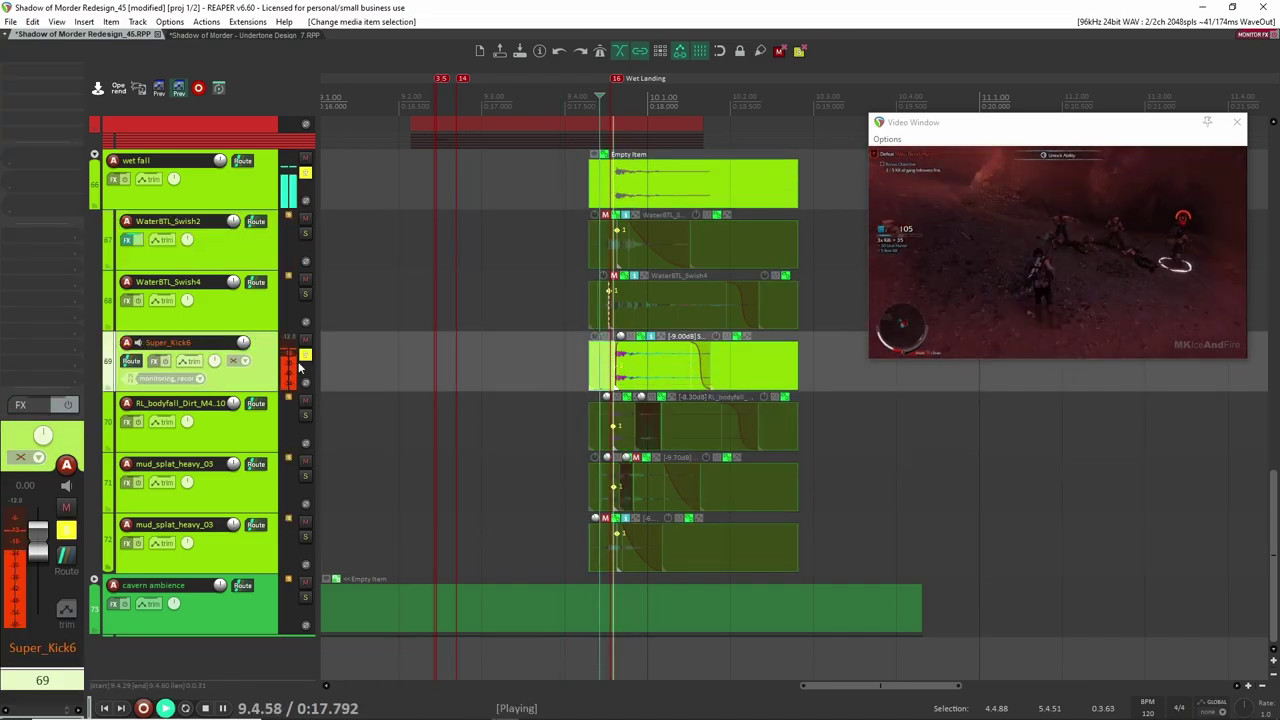
key("space")
Step: Switch the solo to track 70 and play its RL_bodyfall_Dirt hard impact layer repeatedly from just before the clip
left_click(208, 161)
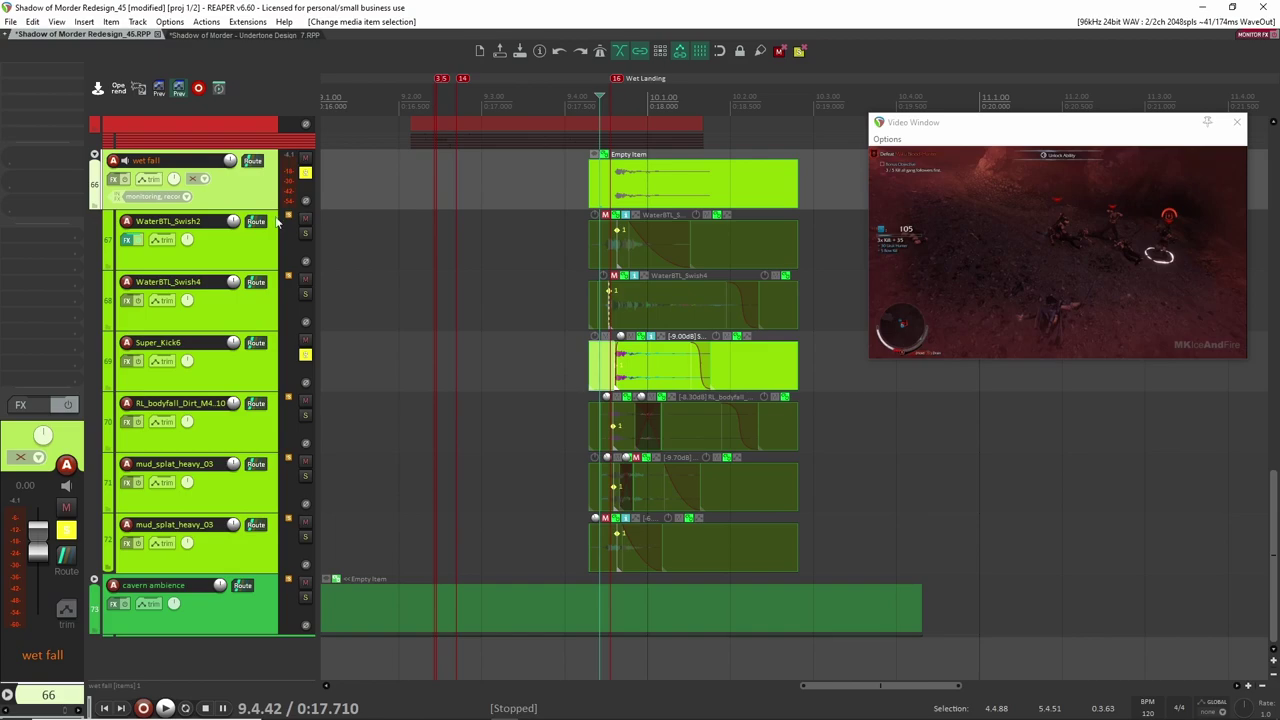
left_click(306, 356)
left_click(262, 414)
left_click(305, 415)
left_click(582, 429)
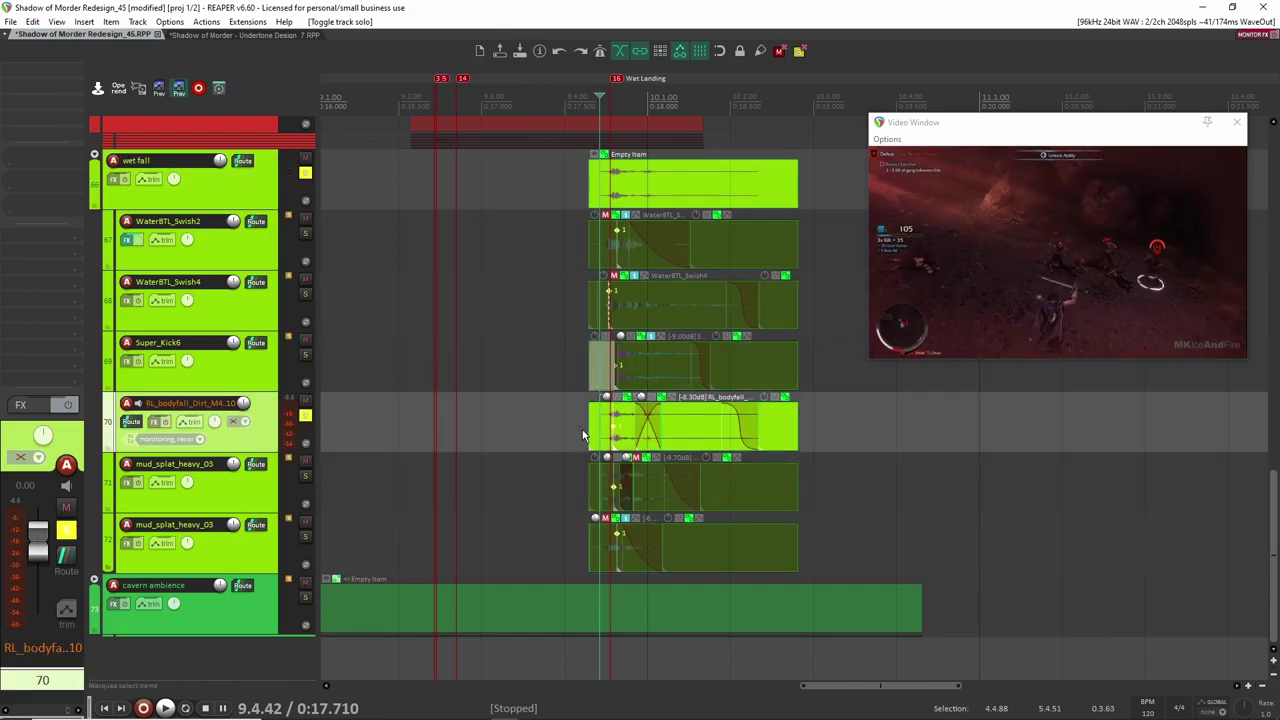
key("space")
key("space")
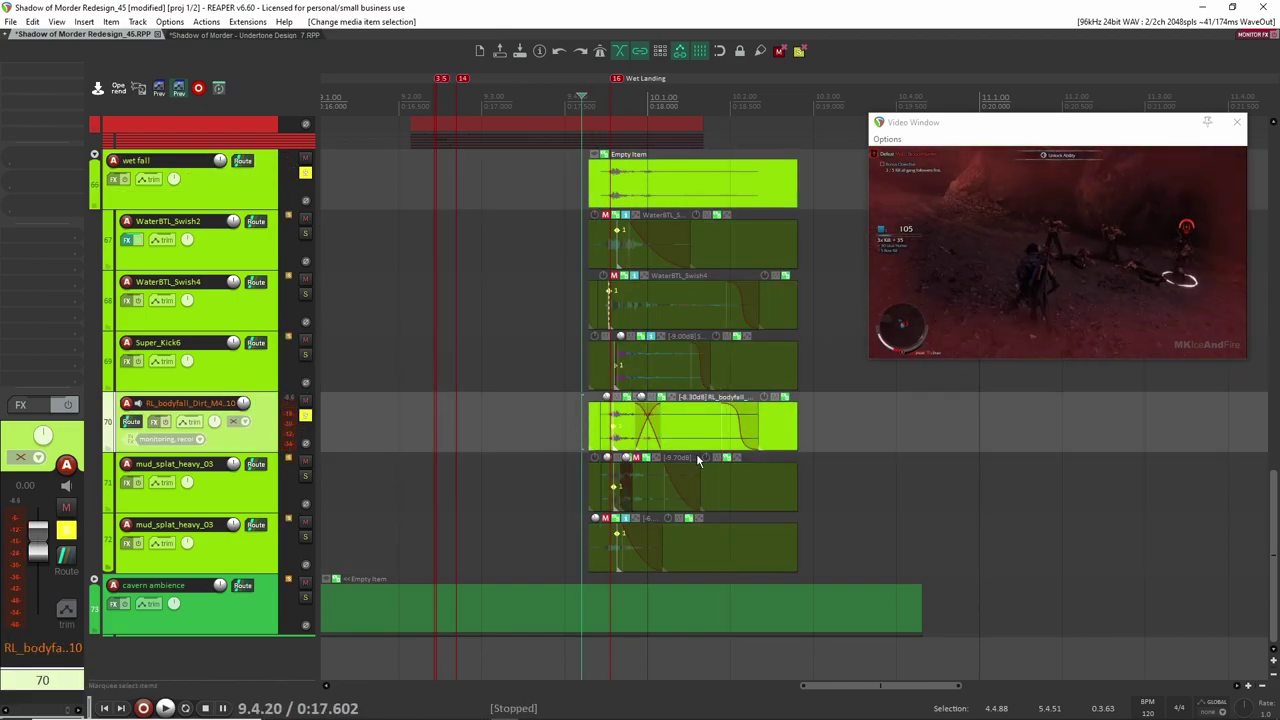
scroll(653, 430, "up", 4)
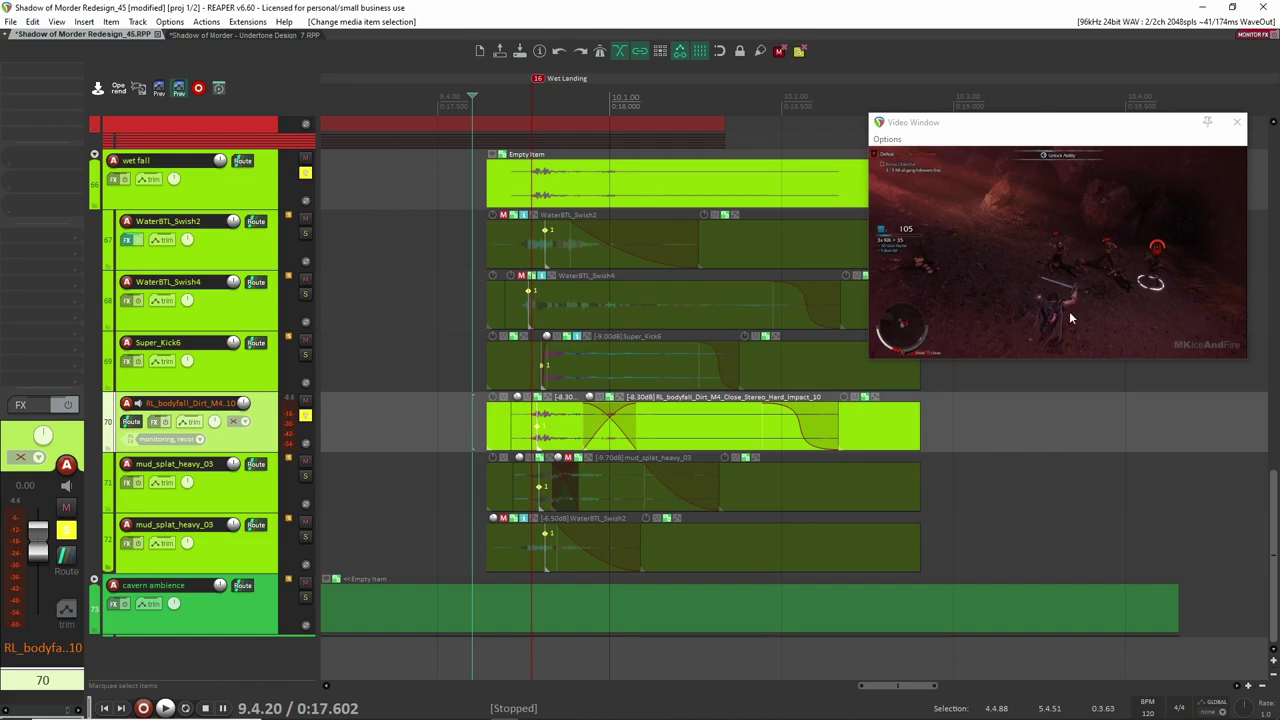
key("space")
key("space")
key("space")
Step: Solo the cavern ambience folder and play it from just before the start of its wind clip
scroll(296, 413, "down", 3)
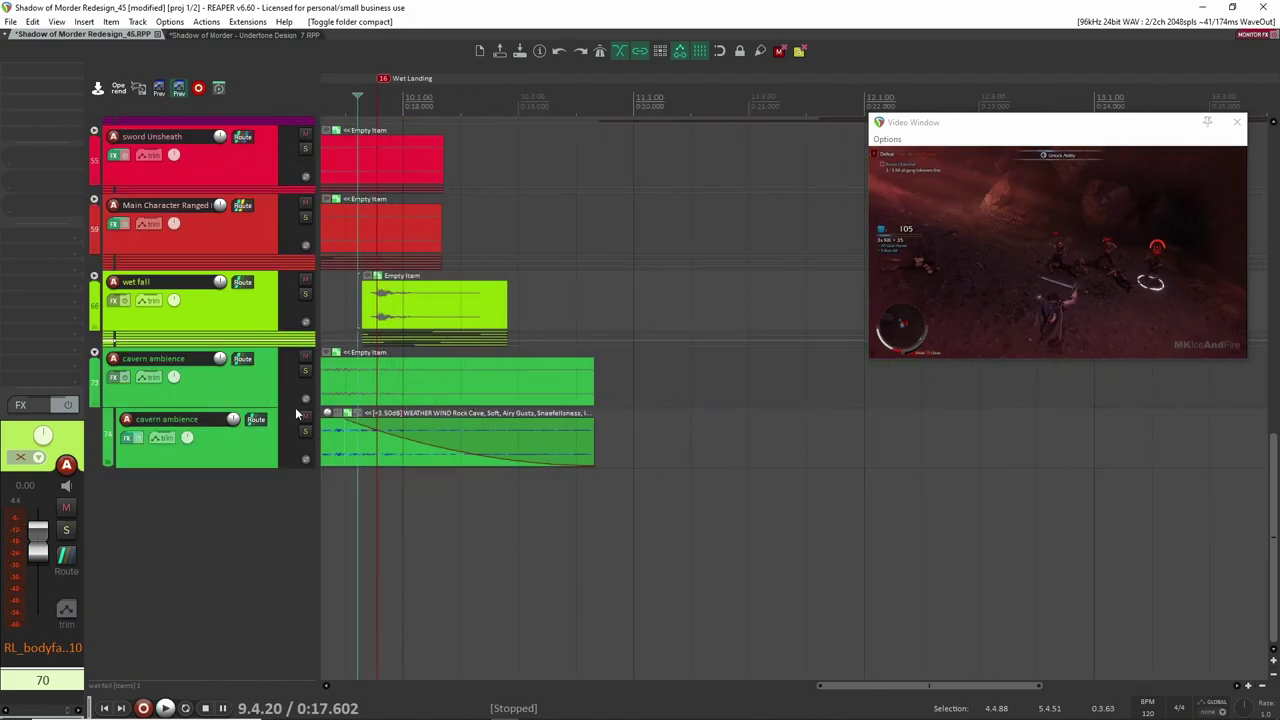
scroll(358, 414, "down", 1)
left_click_drag(430, 416, 783, 470)
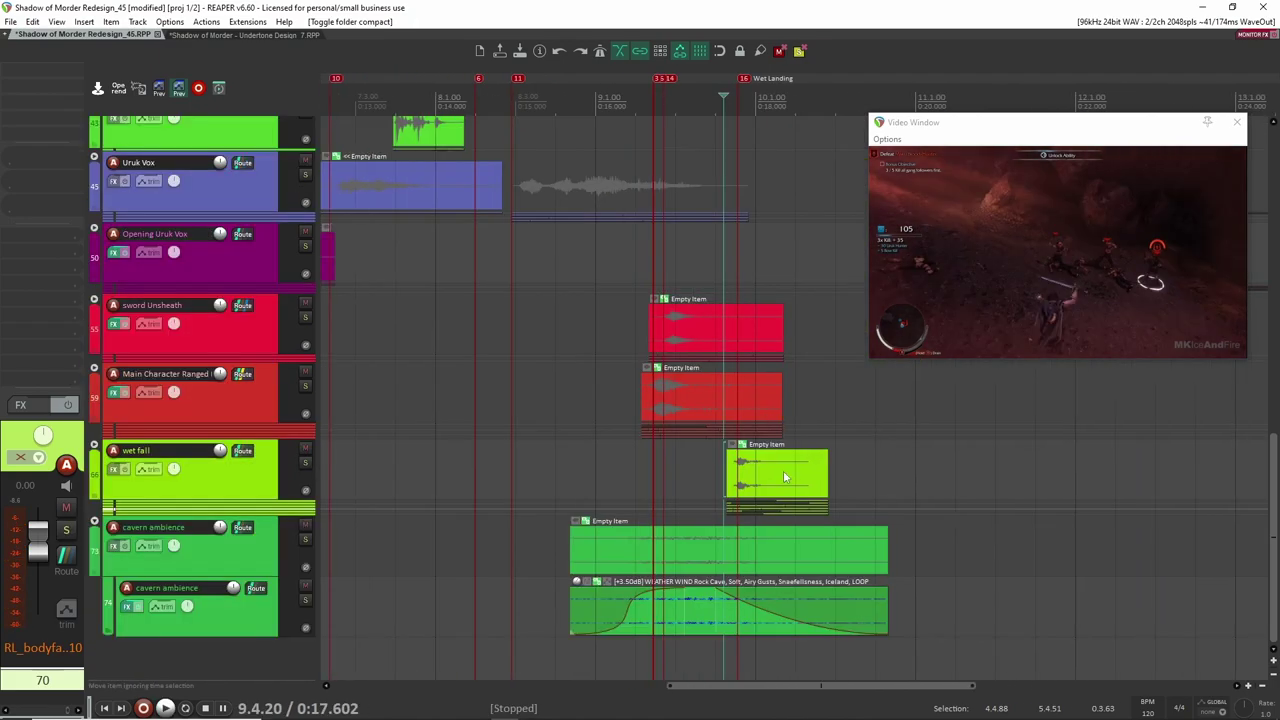
left_click(305, 540)
left_click(559, 493)
key("space")
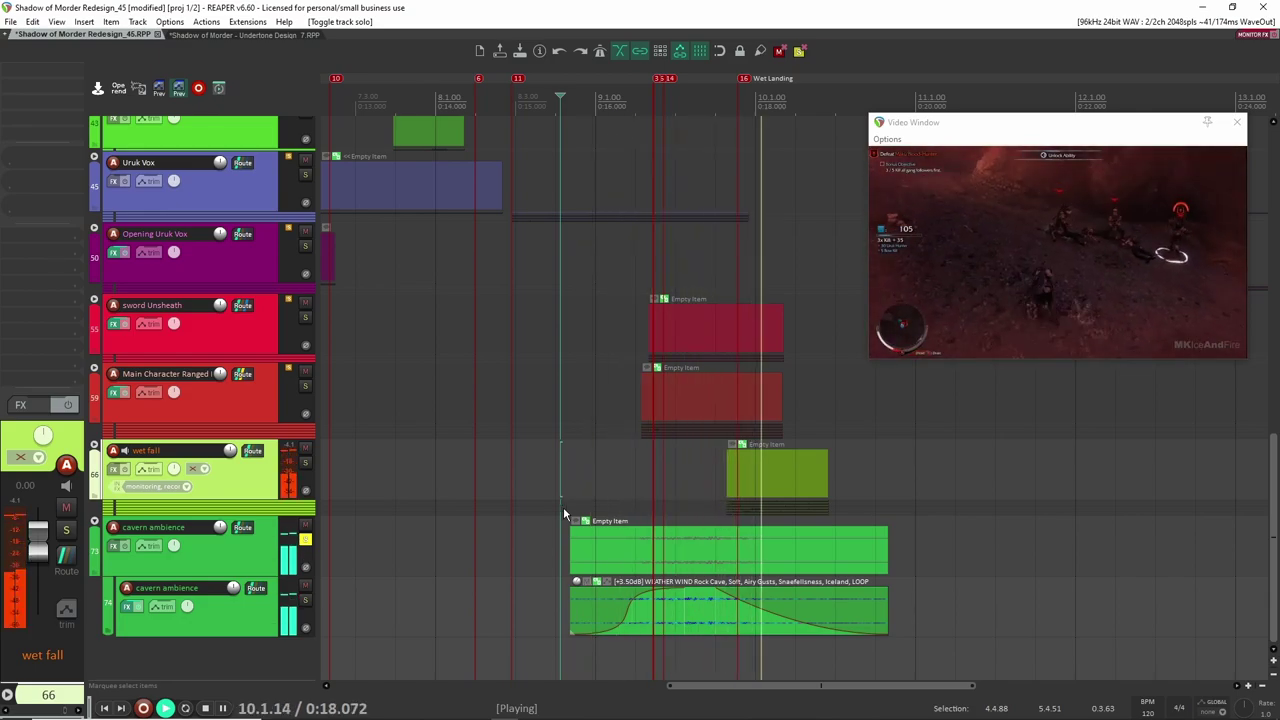
key("space")
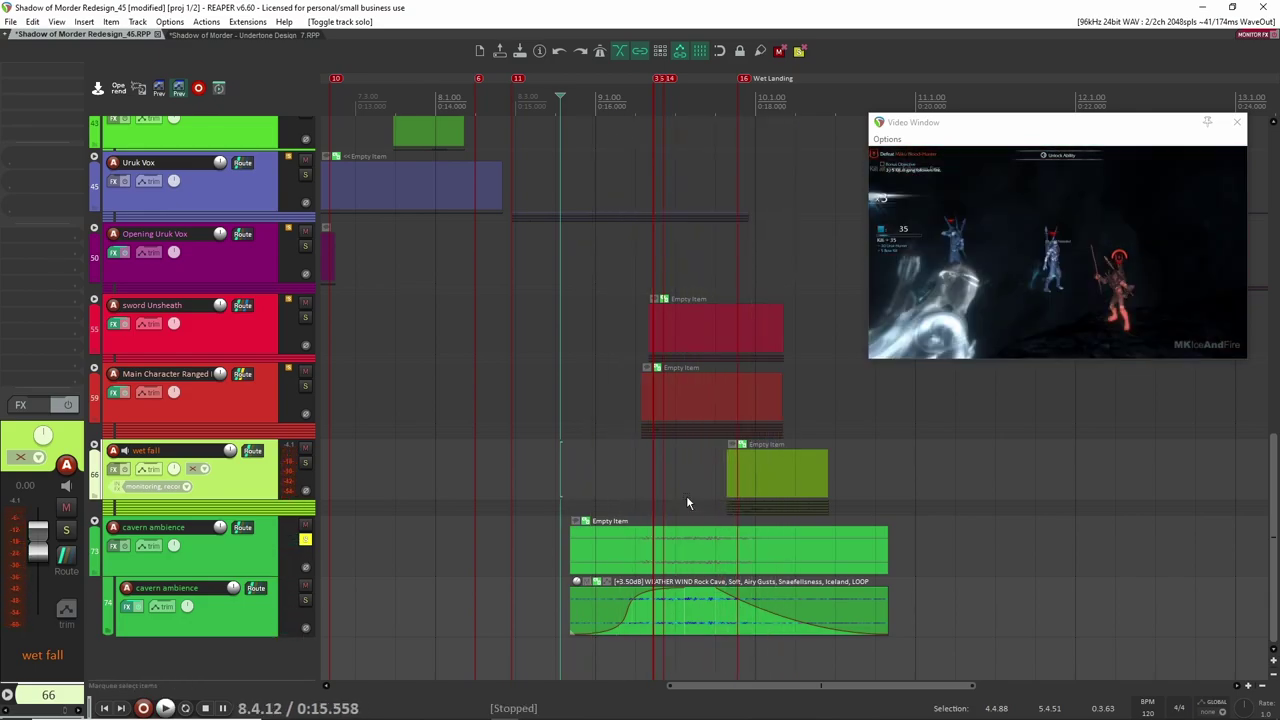
Step: Go back to the opening section of the timeline and scrub the video to about 0:06.4
scroll(686, 495, "down", 6)
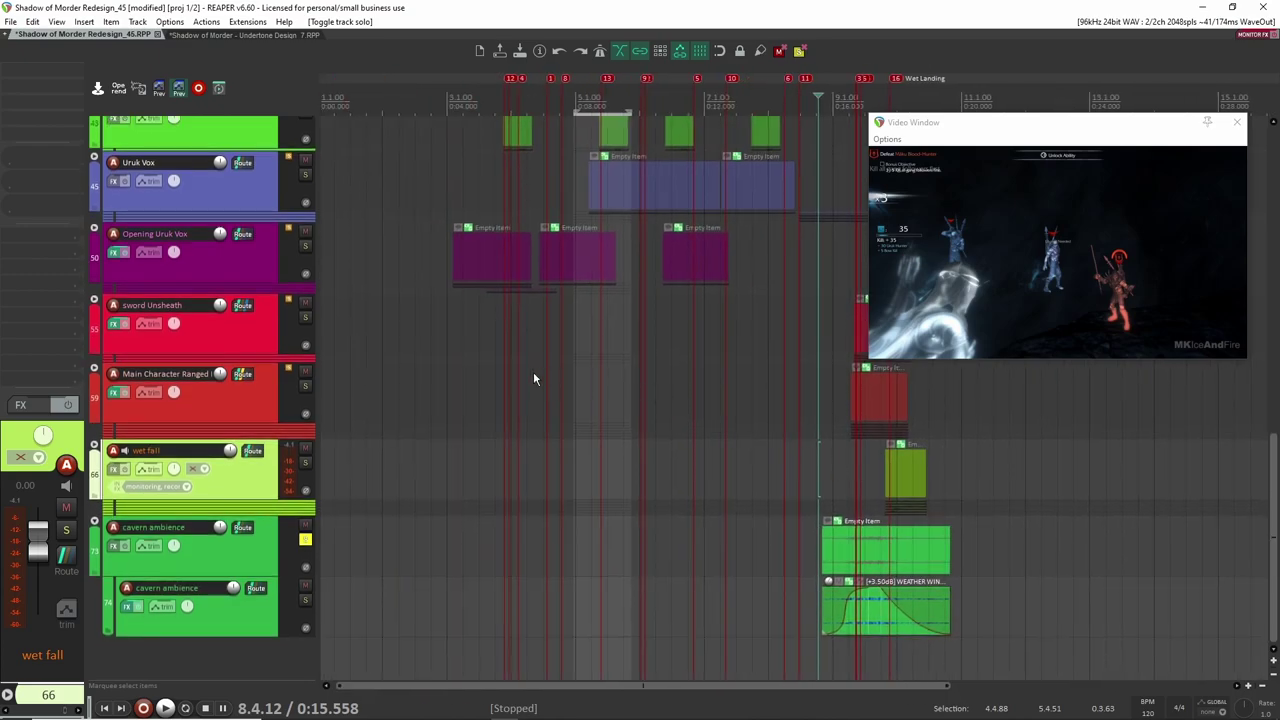
left_click(533, 371)
scroll(524, 395, "up", 3)
left_click(471, 409)
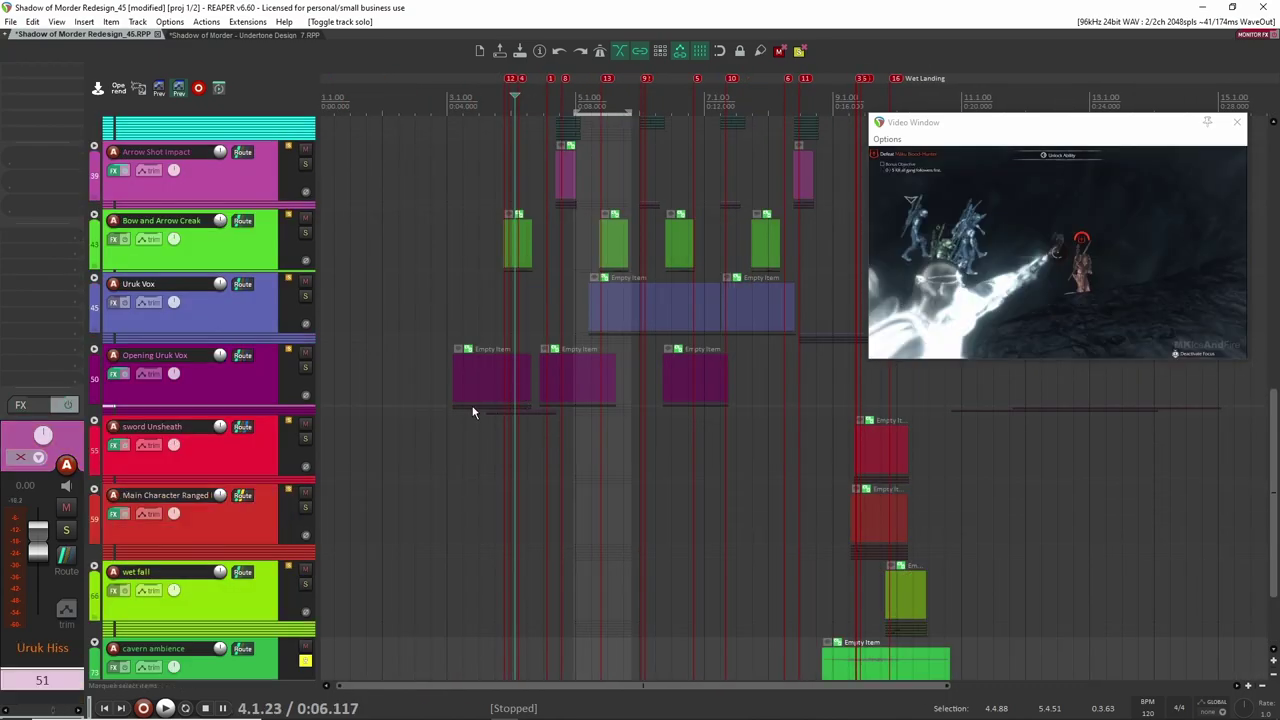
left_click(464, 98)
left_click_drag(464, 98, 524, 101)
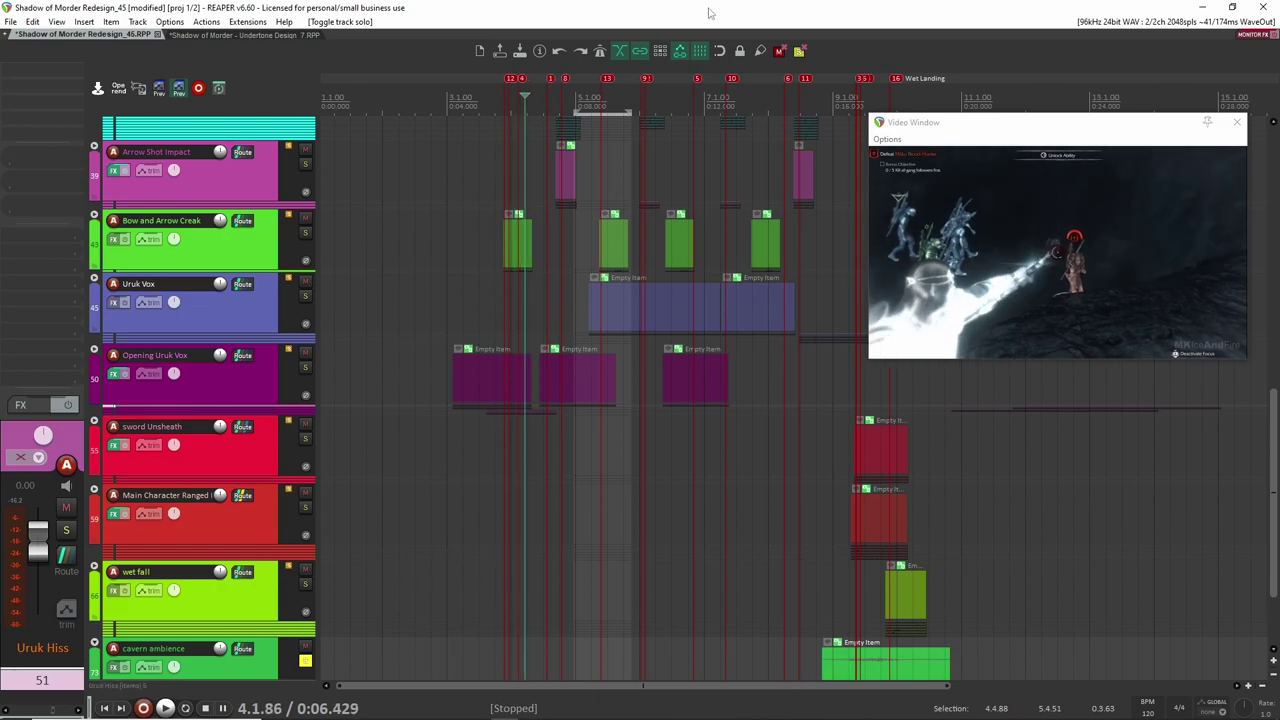
Step: Scrub the video to the character hit at about 0:16.7 and examine the cavern ambience wind clip around it
left_click(835, 128)
left_click_drag(849, 129, 806, 97)
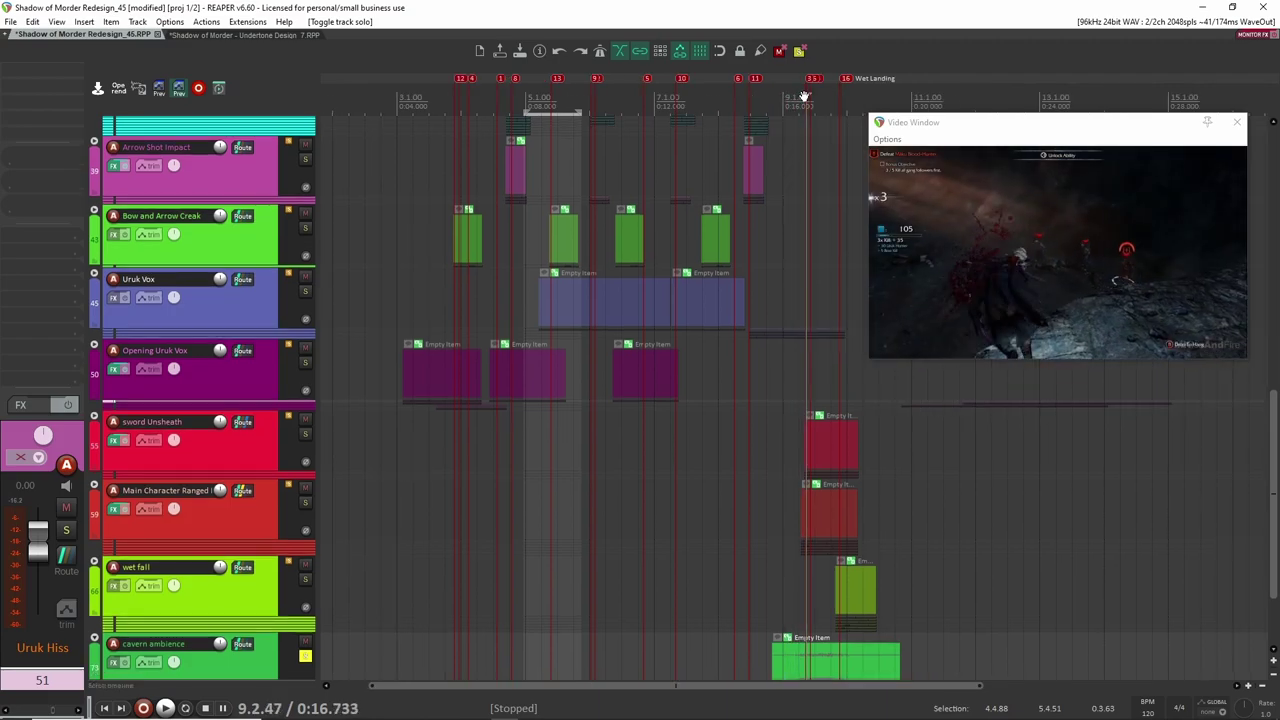
scroll(825, 417, "down", 2)
scroll(860, 670, "up", 4)
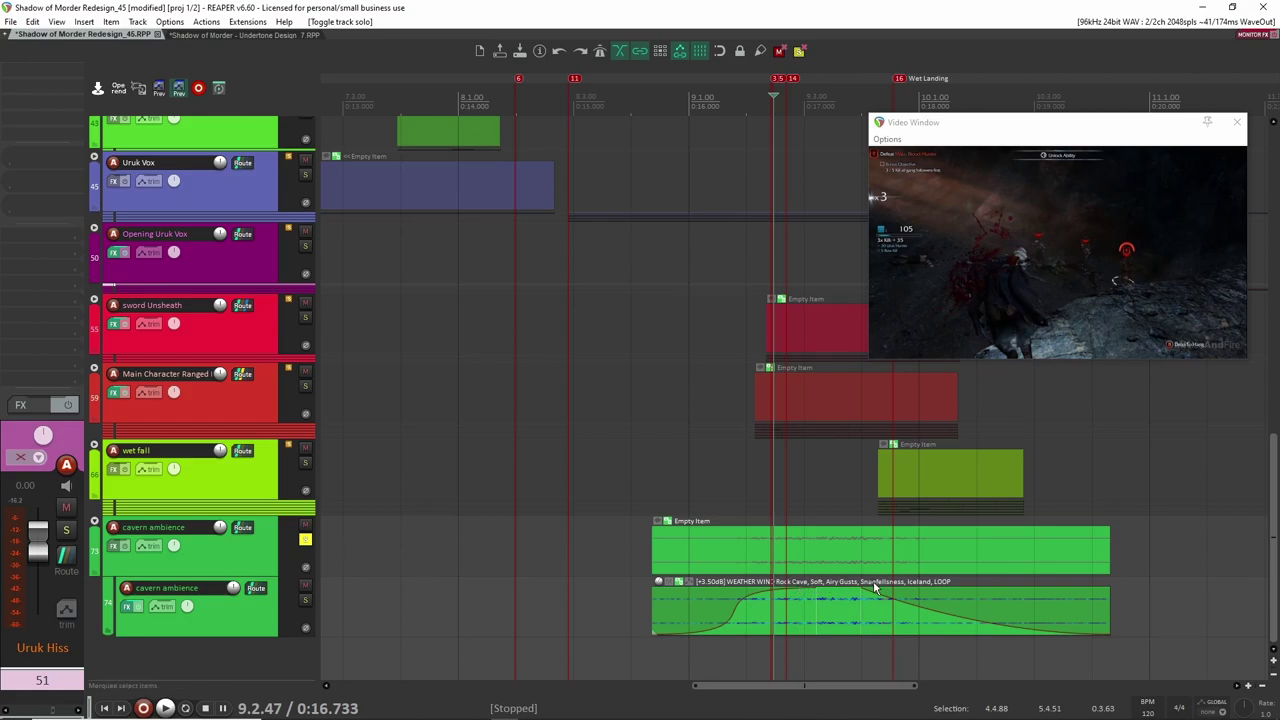
Step: Play the soloed cavern ambience against the video from about 0:15.5, just before its wind clip
left_click(633, 562)
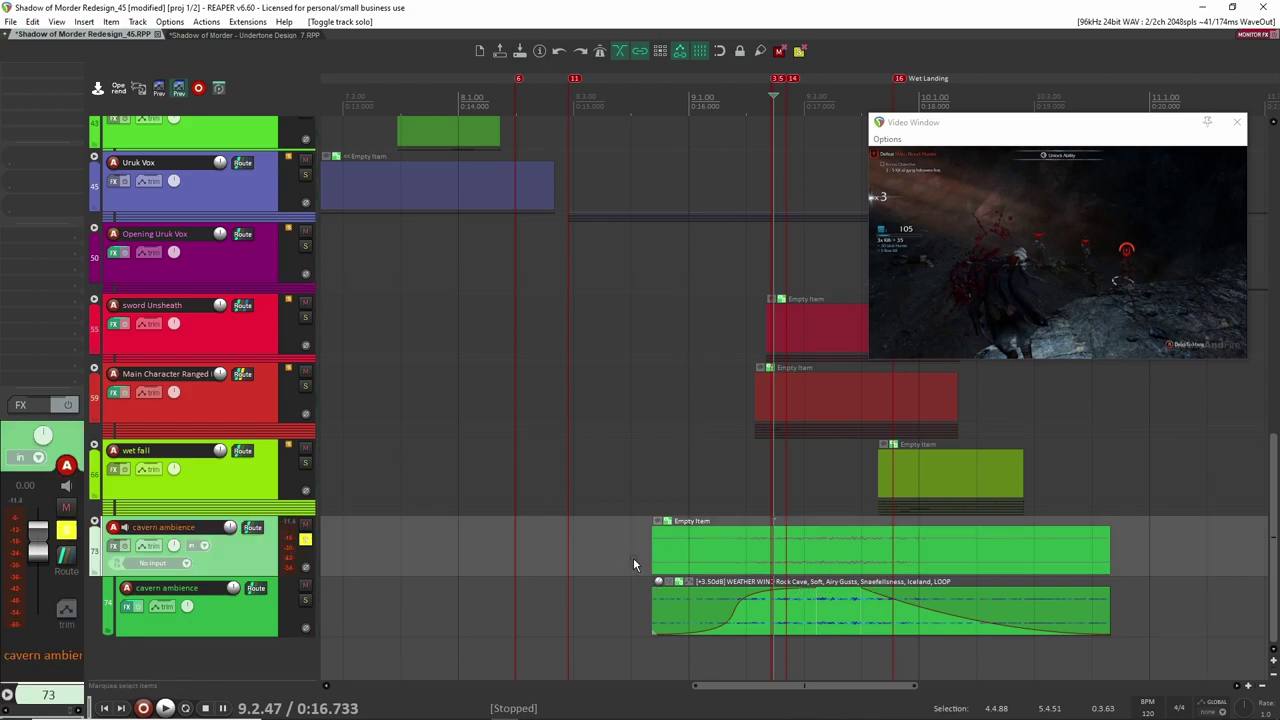
left_click(633, 558)
key("space")
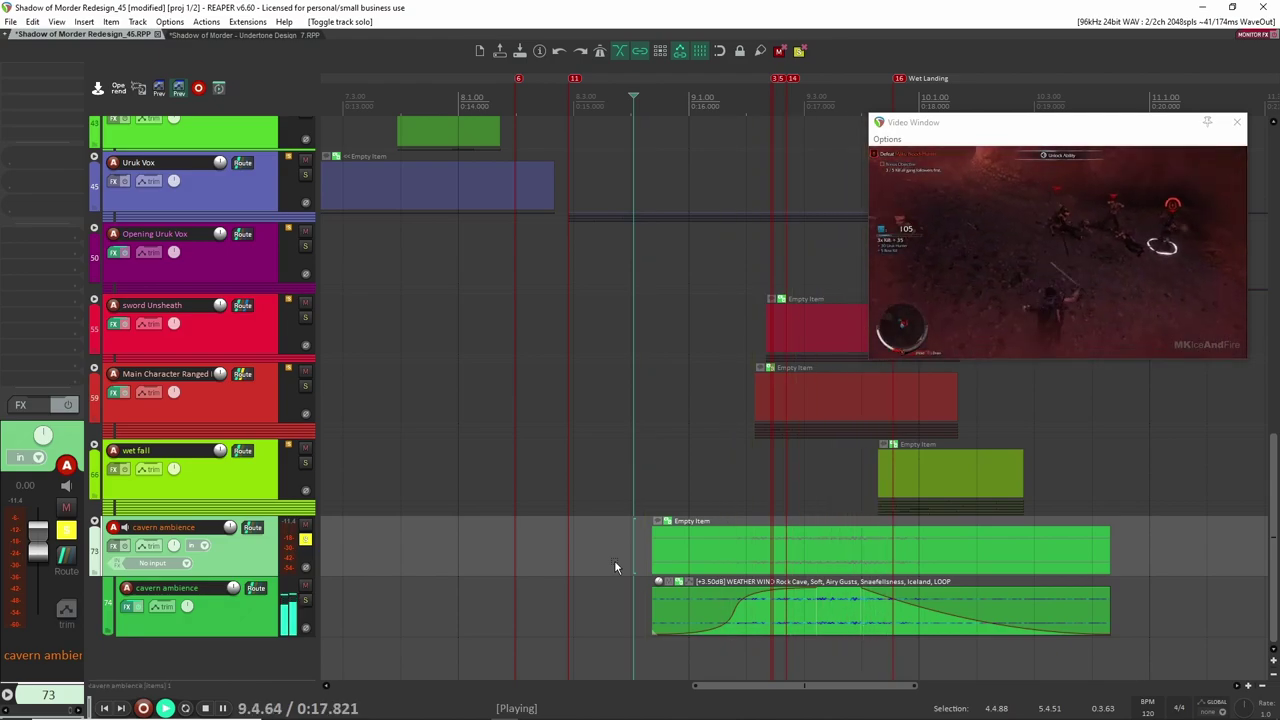
key("space")
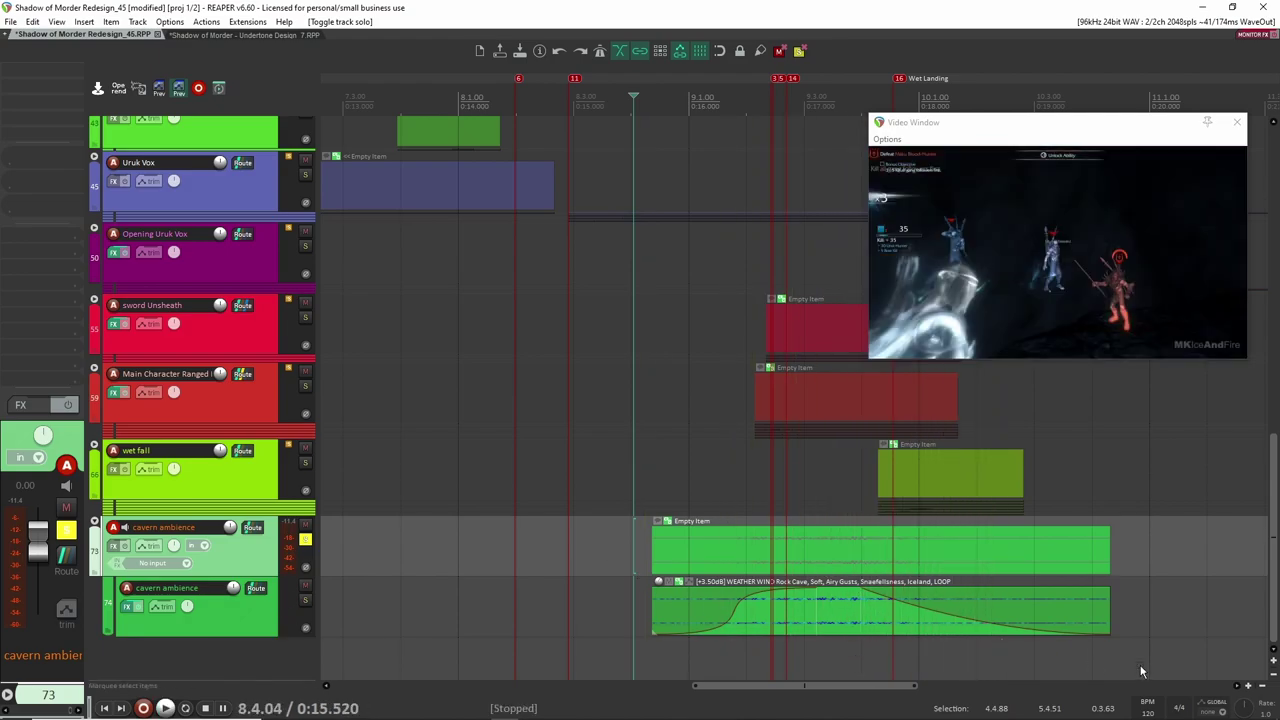
Step: Check the video near the end of the cavern ambience clip at about 0:19.4 and around its start at about 0:15.6 and 0:16.0
scroll(1100, 620, "right", 1)
left_click(1019, 512)
left_click(566, 475)
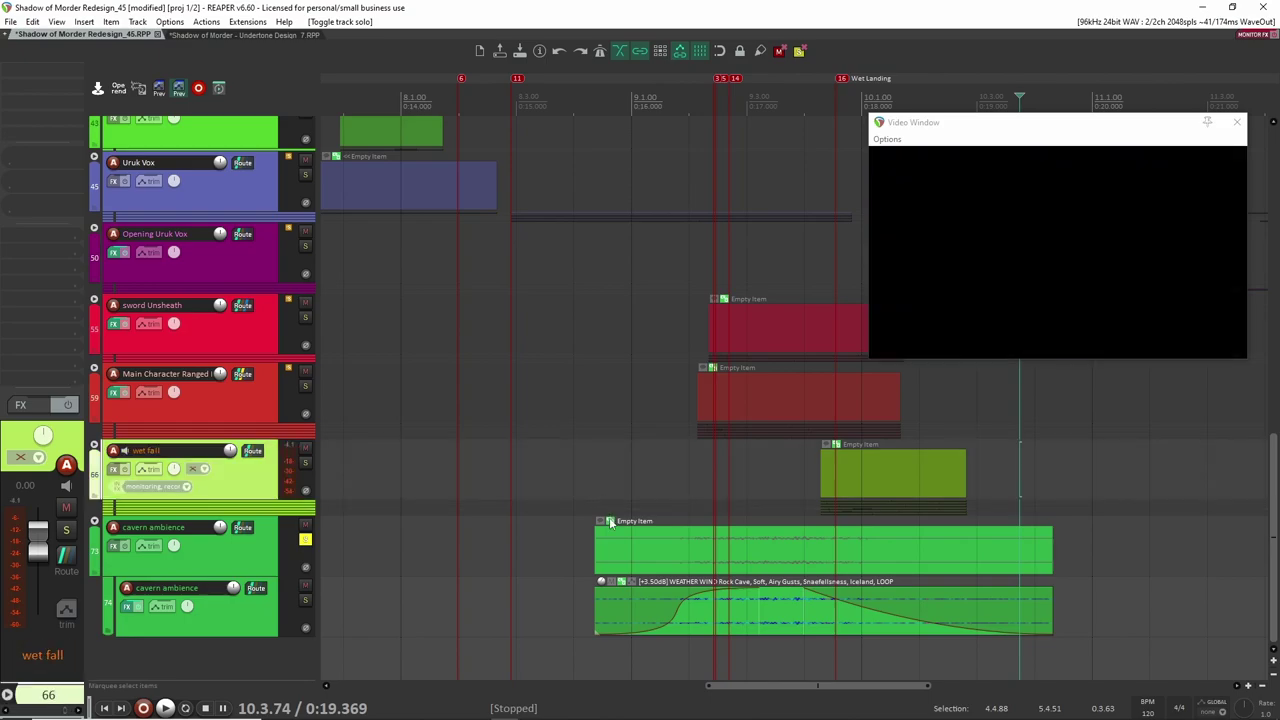
left_click(589, 505)
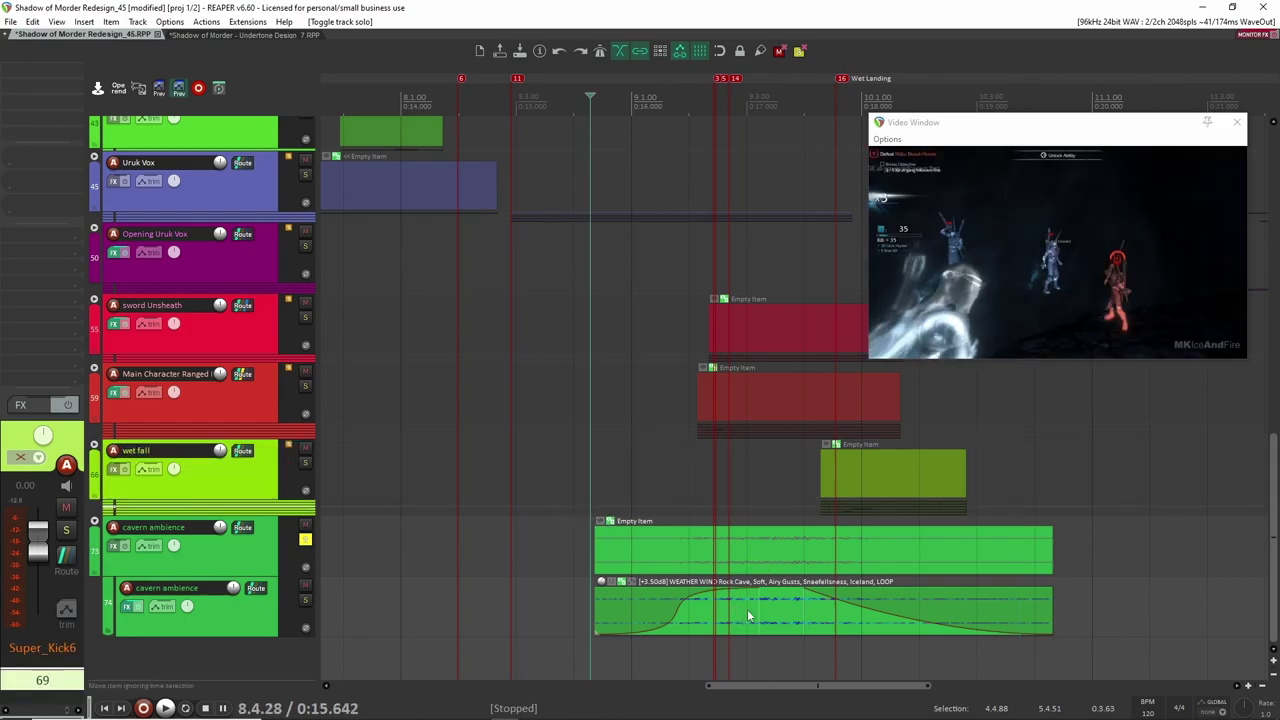
left_click(630, 522)
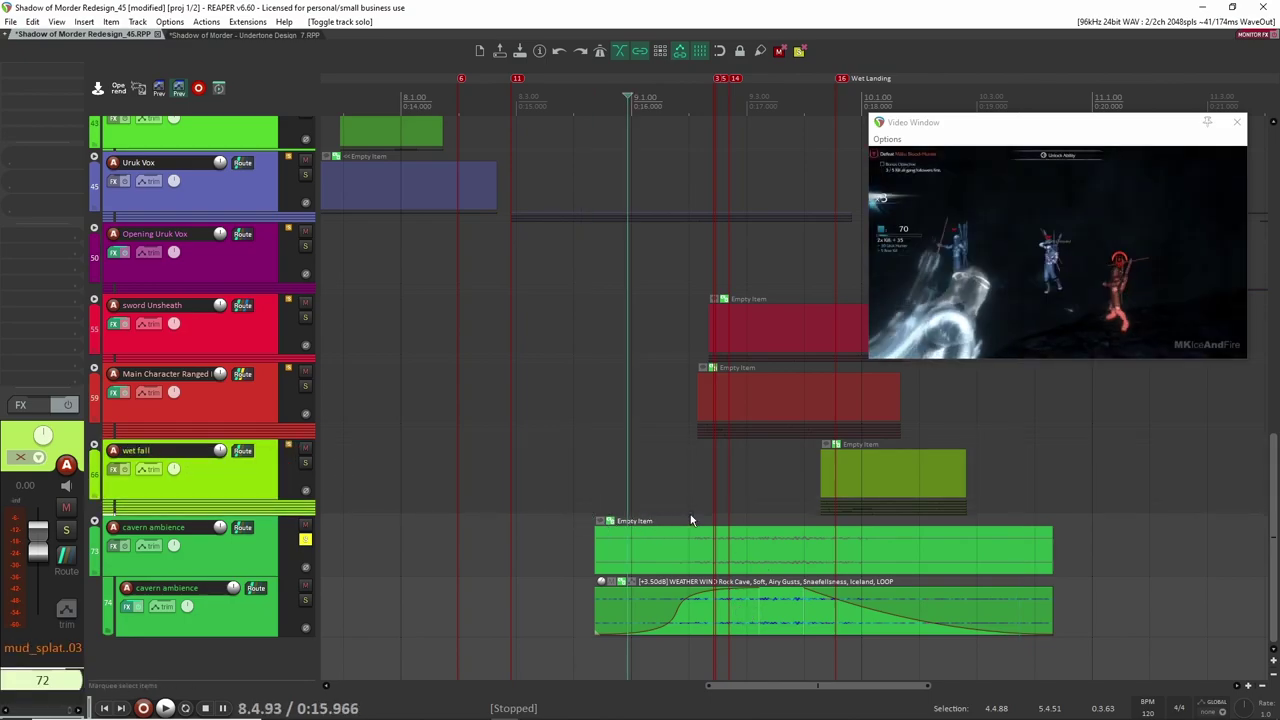
left_click(563, 452)
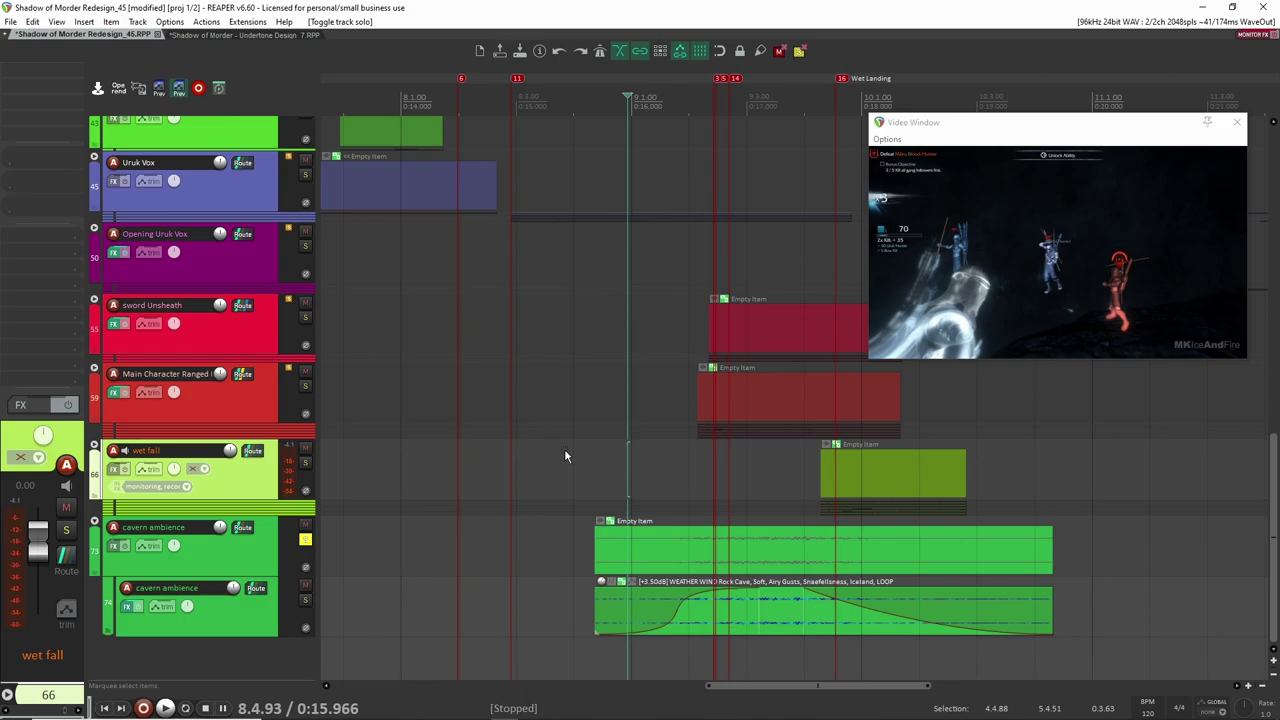